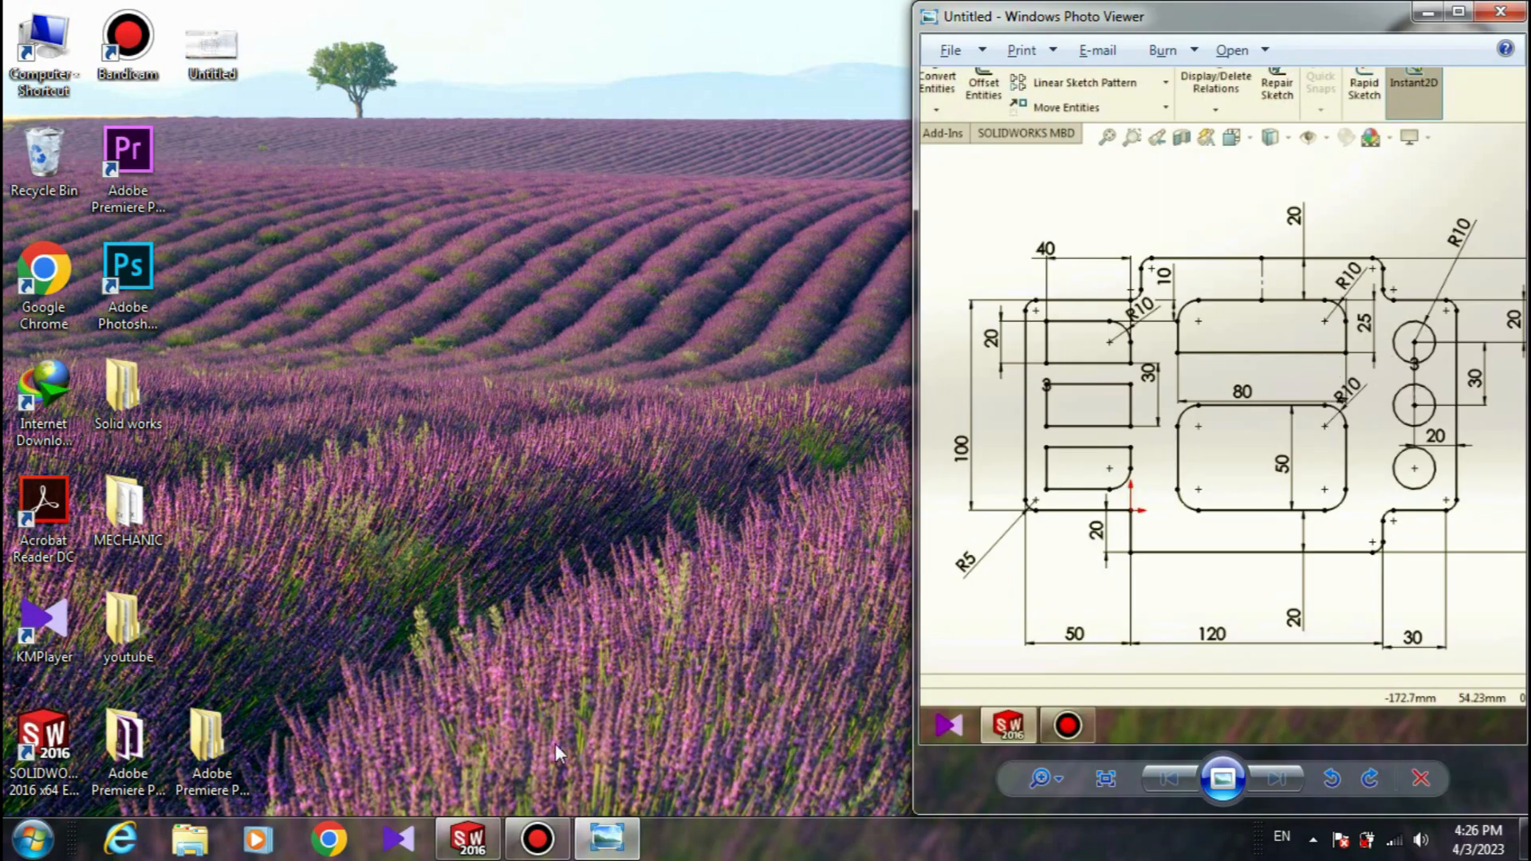
- Switch to SOLIDWORKS, create a new part document and open a sketch on the Front Plane
{"action": "left_click", "coordinate": [470, 839]}
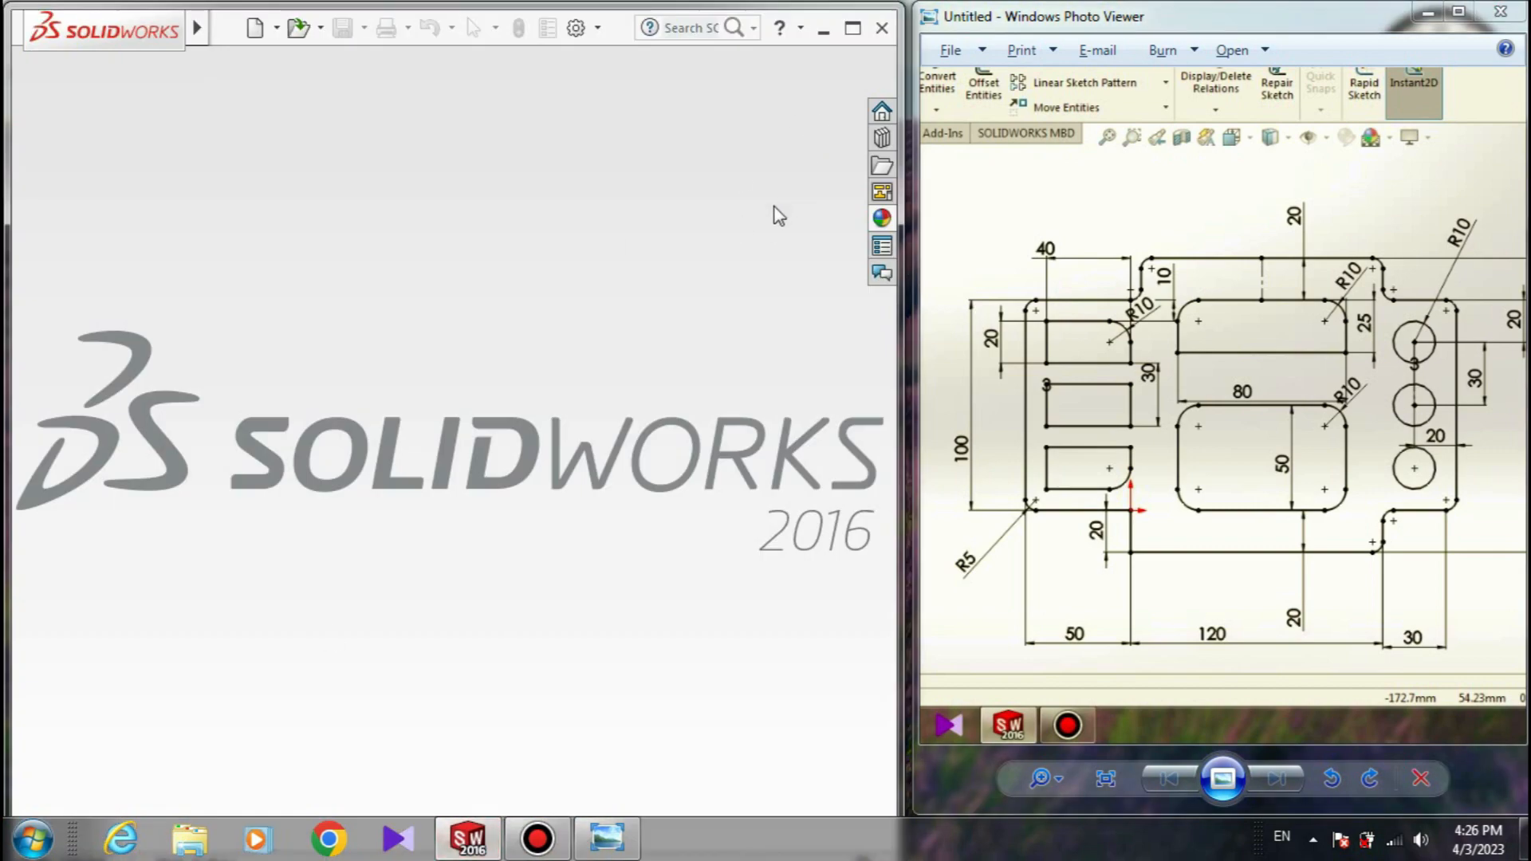
{"action": "left_click", "coordinate": [257, 37]}
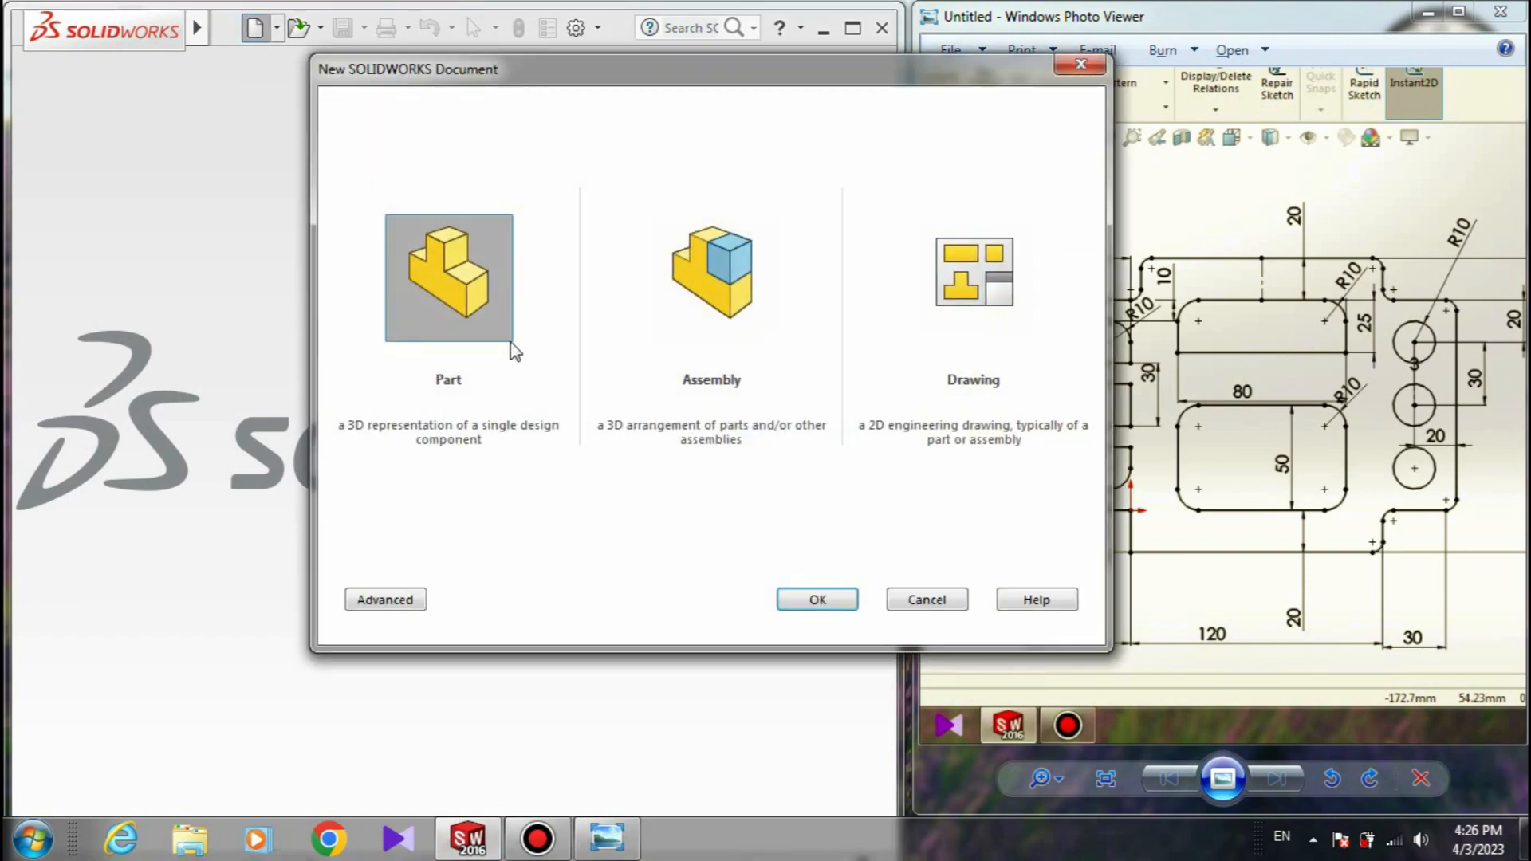
{"action": "left_click", "coordinate": [833, 603]}
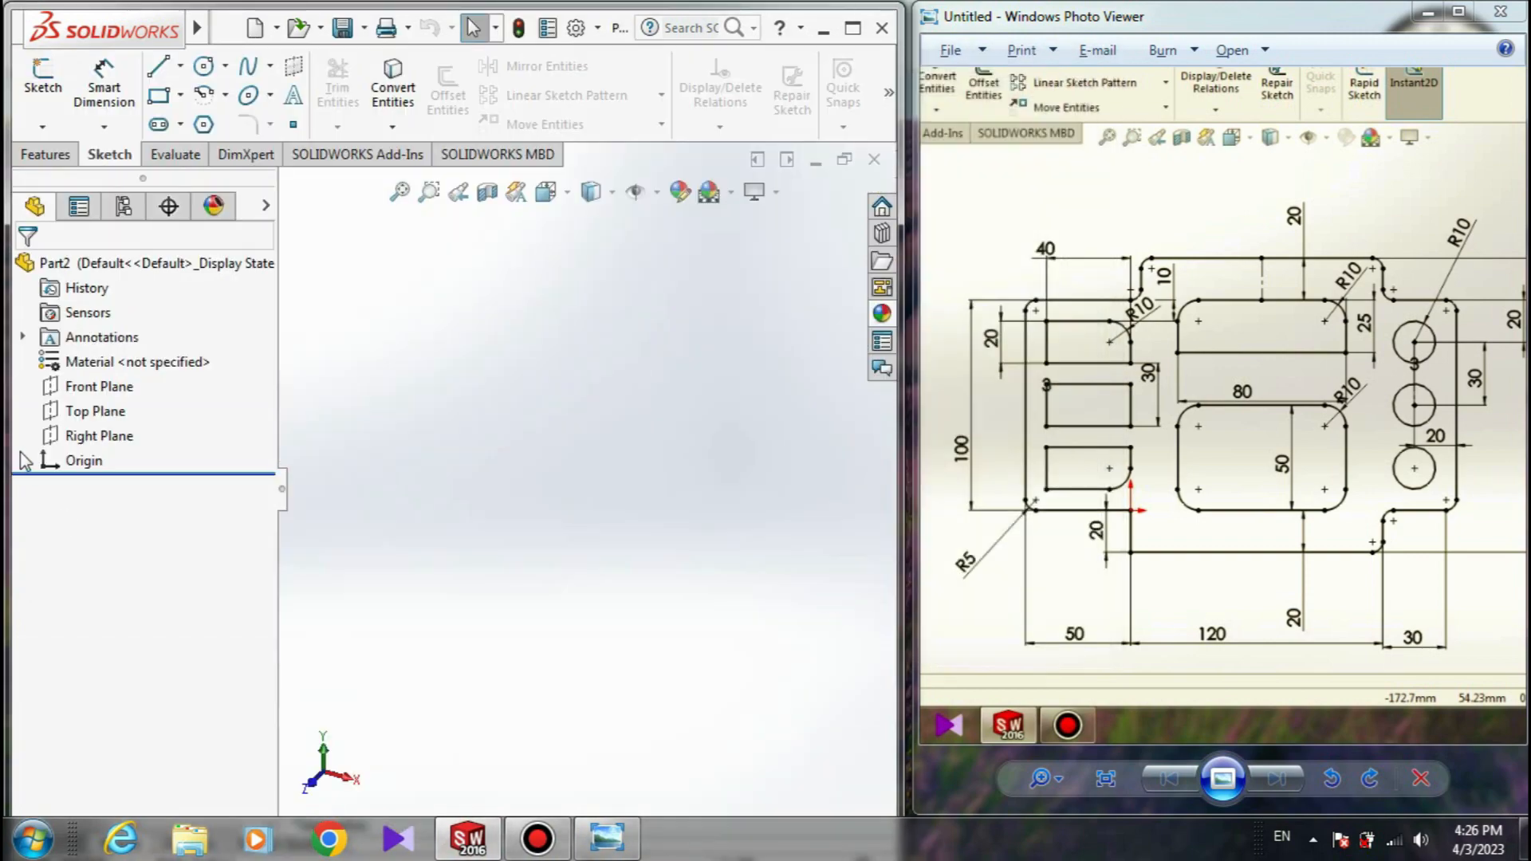
{"action": "left_click", "coordinate": [99, 388]}
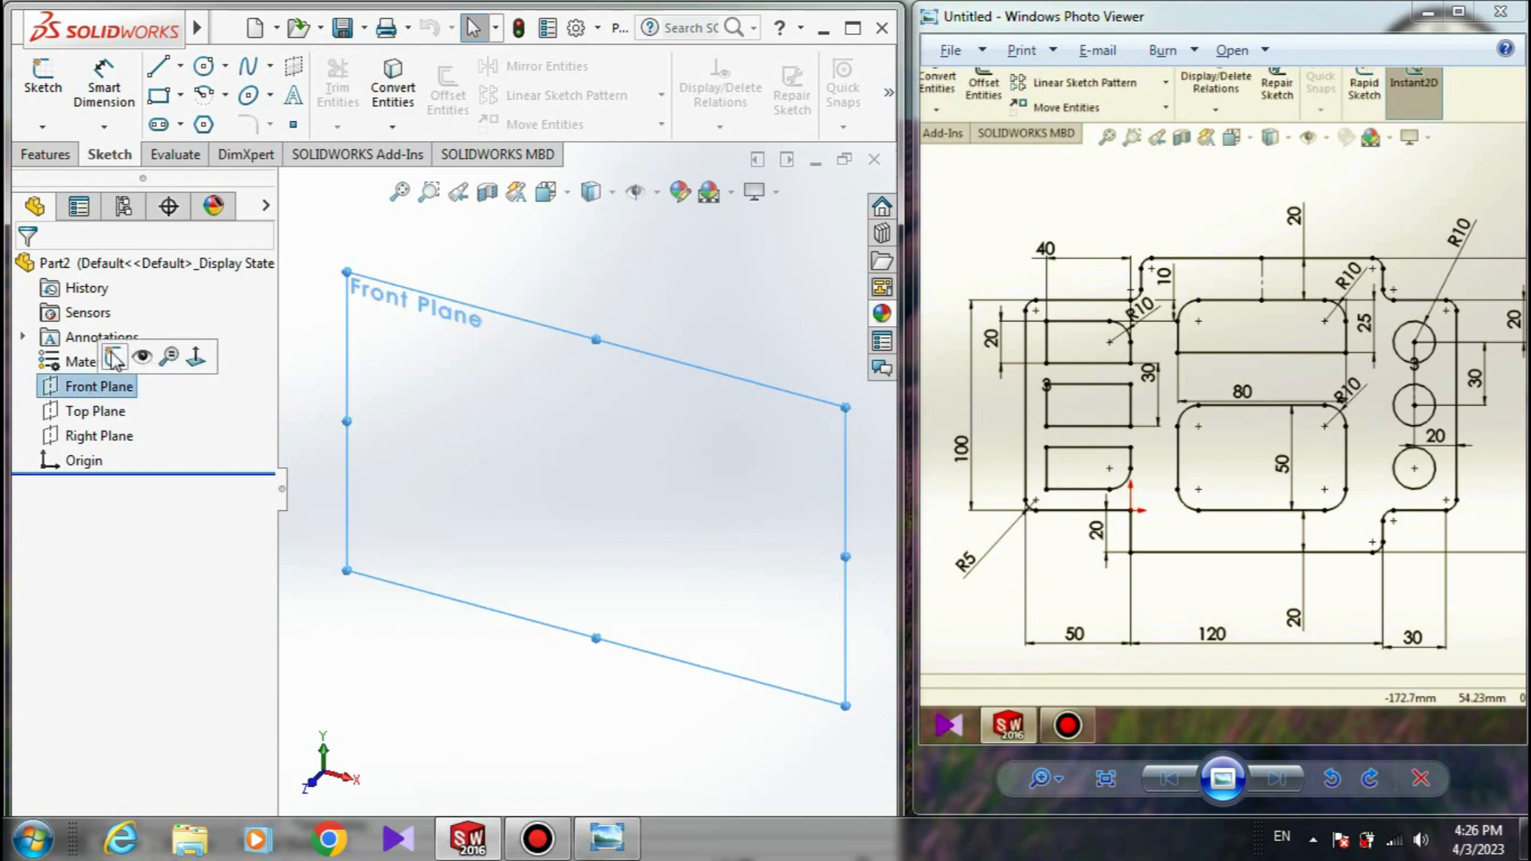
{"action": "left_click", "coordinate": [116, 359]}
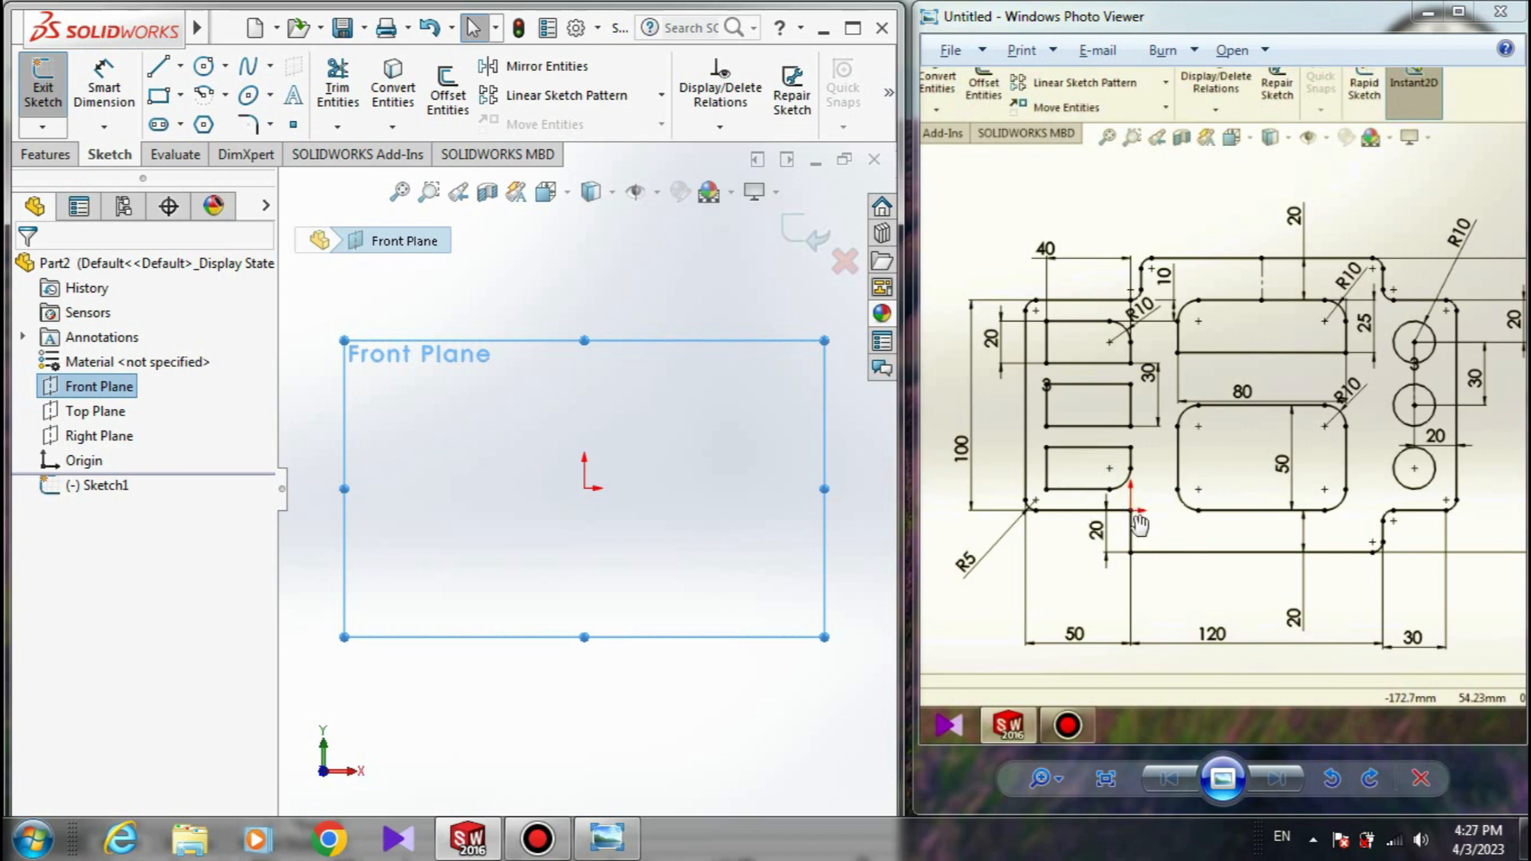
- Sketch a horizontal line about 56 mm long running left from the origin and end the line chain
{"action": "left_click", "coordinate": [150, 71]}
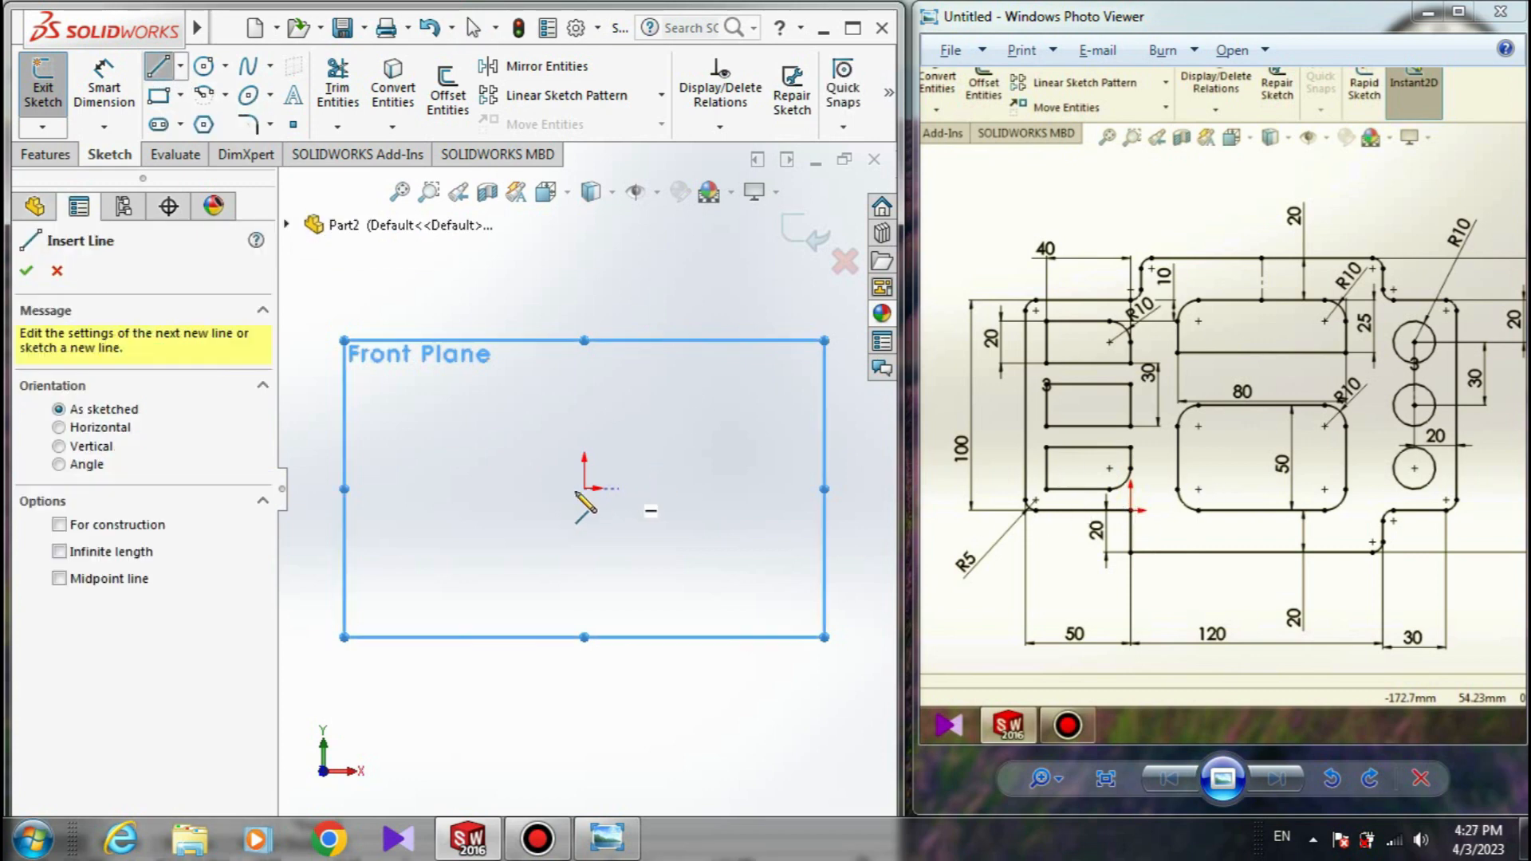
{"action": "left_click", "coordinate": [584, 488]}
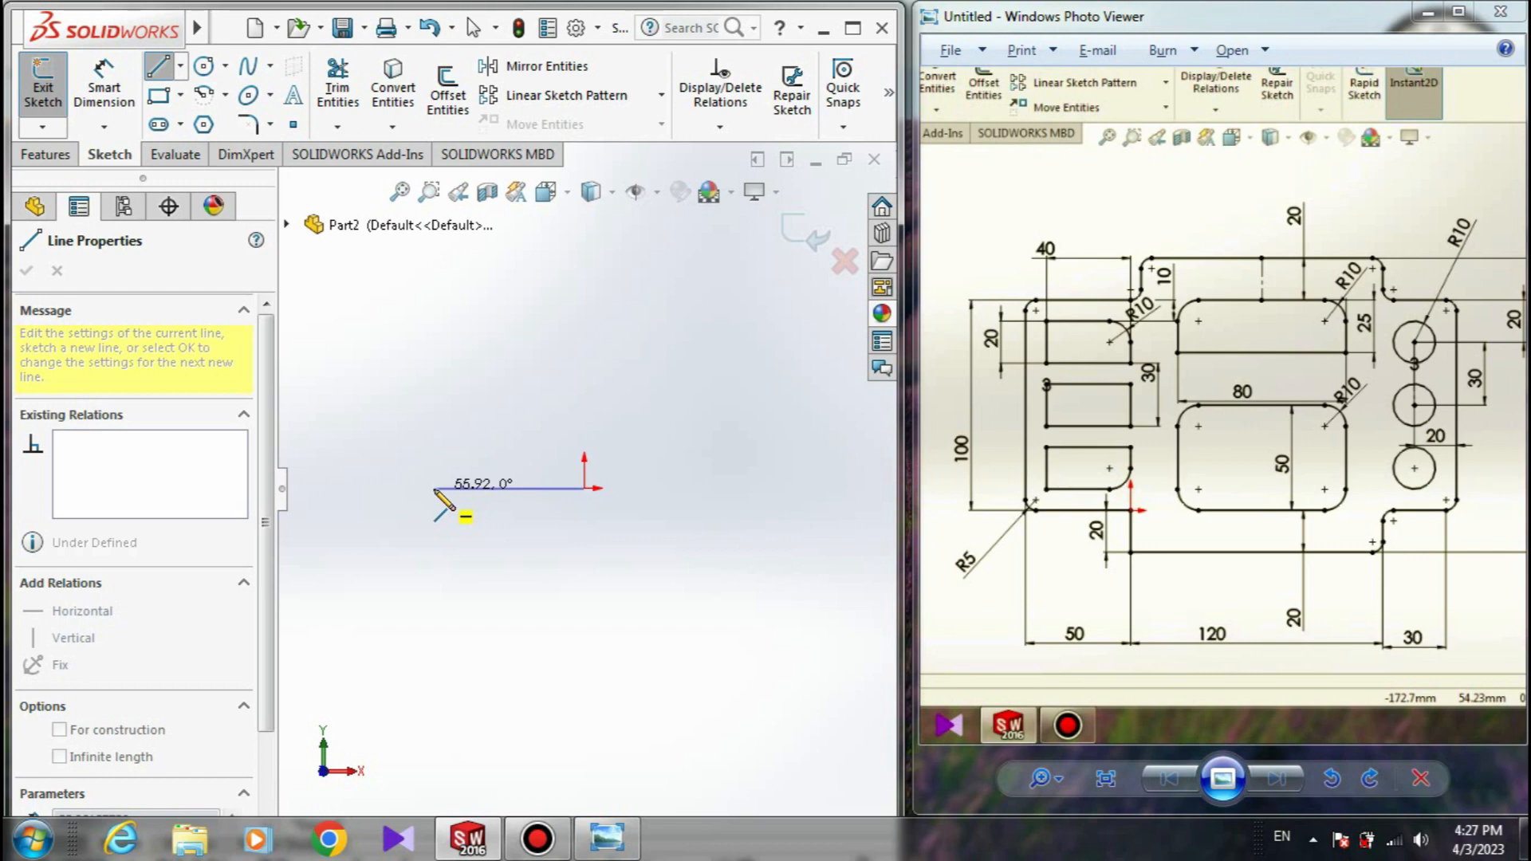
{"action": "left_click", "coordinate": [434, 489]}
{"action": "left_click", "coordinate": [434, 489]}
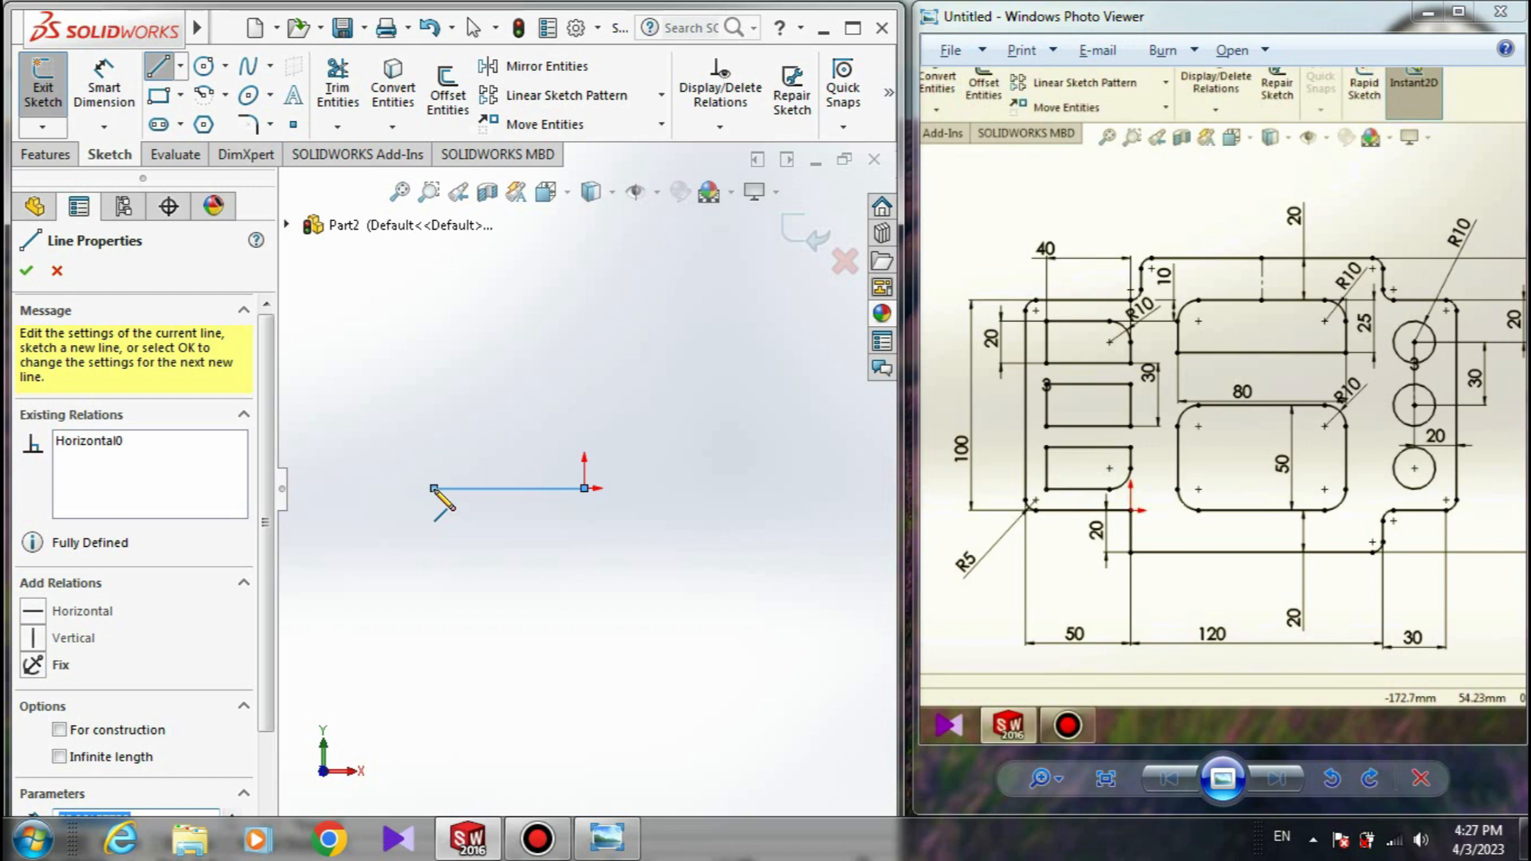
{"action": "right_click", "coordinate": [386, 484]}
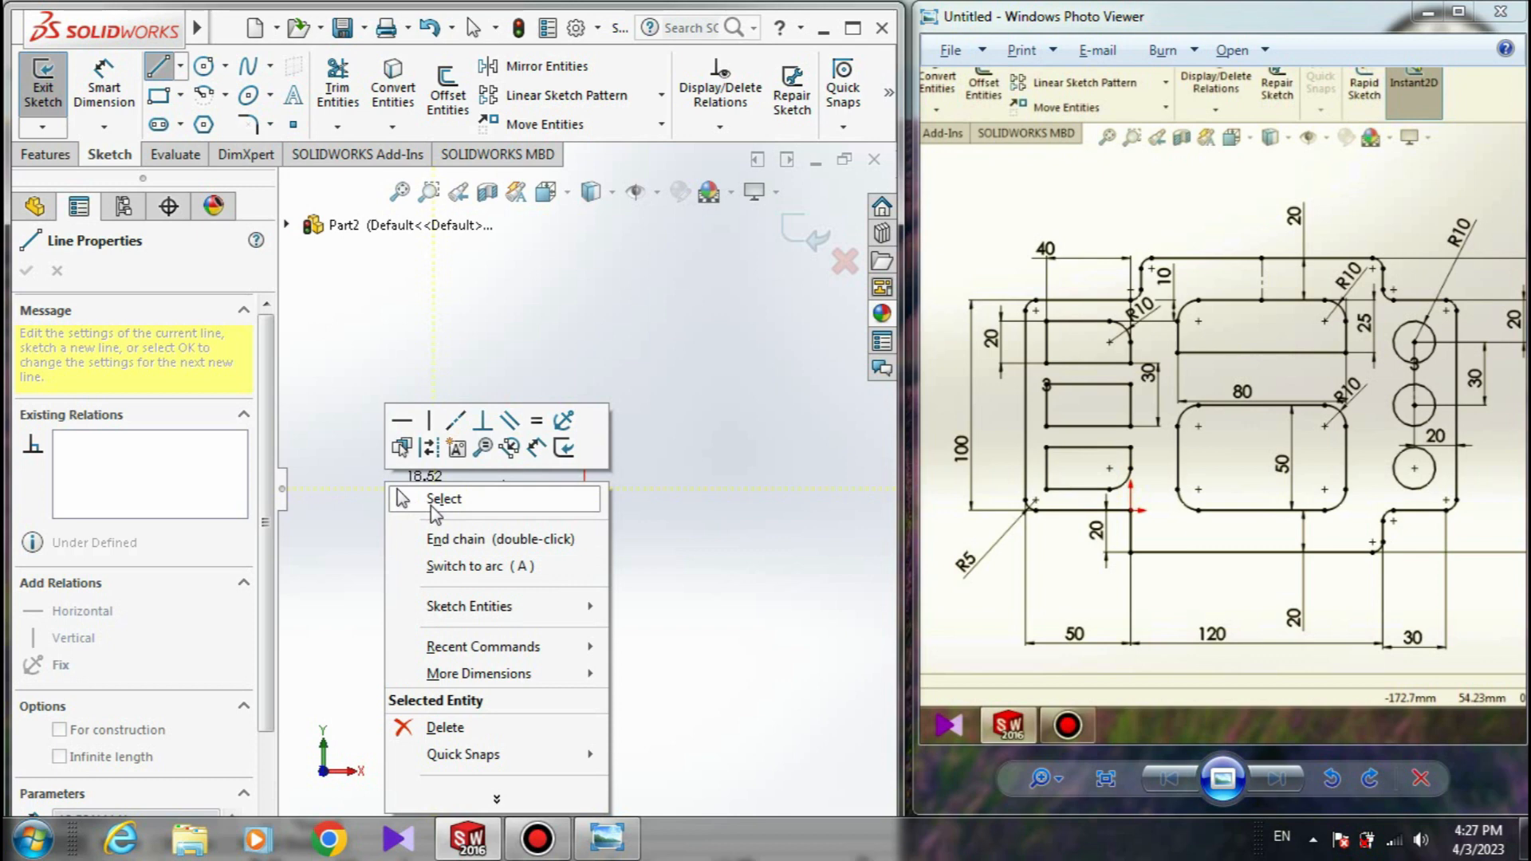
{"action": "left_click", "coordinate": [430, 506]}
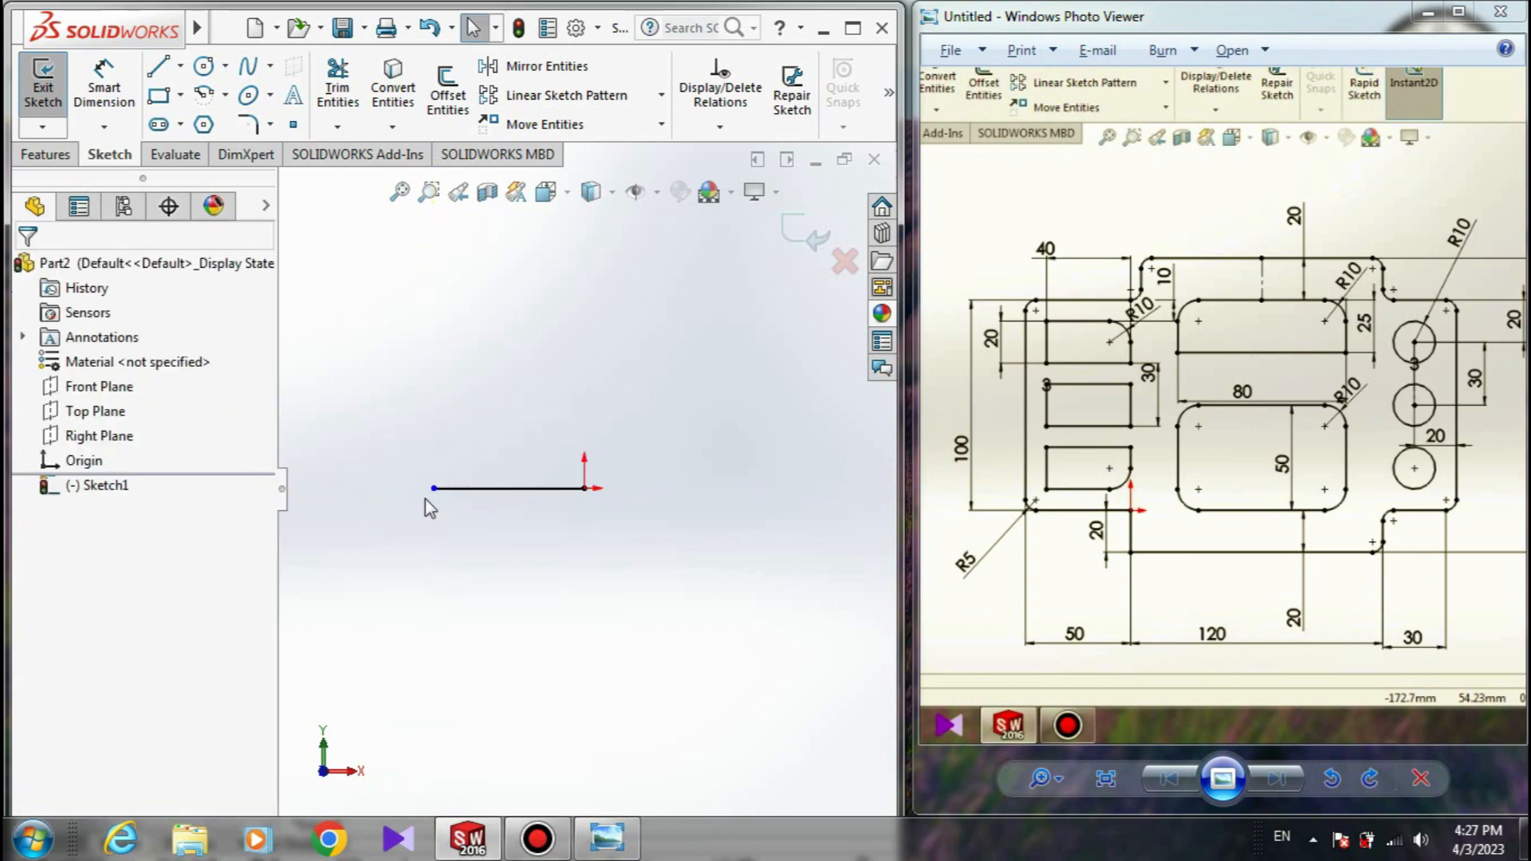
- Sketch a 90° three-point arc of about 9.4 mm radius curving upward from the horizontal line's left end
{"action": "left_click", "coordinate": [203, 97]}
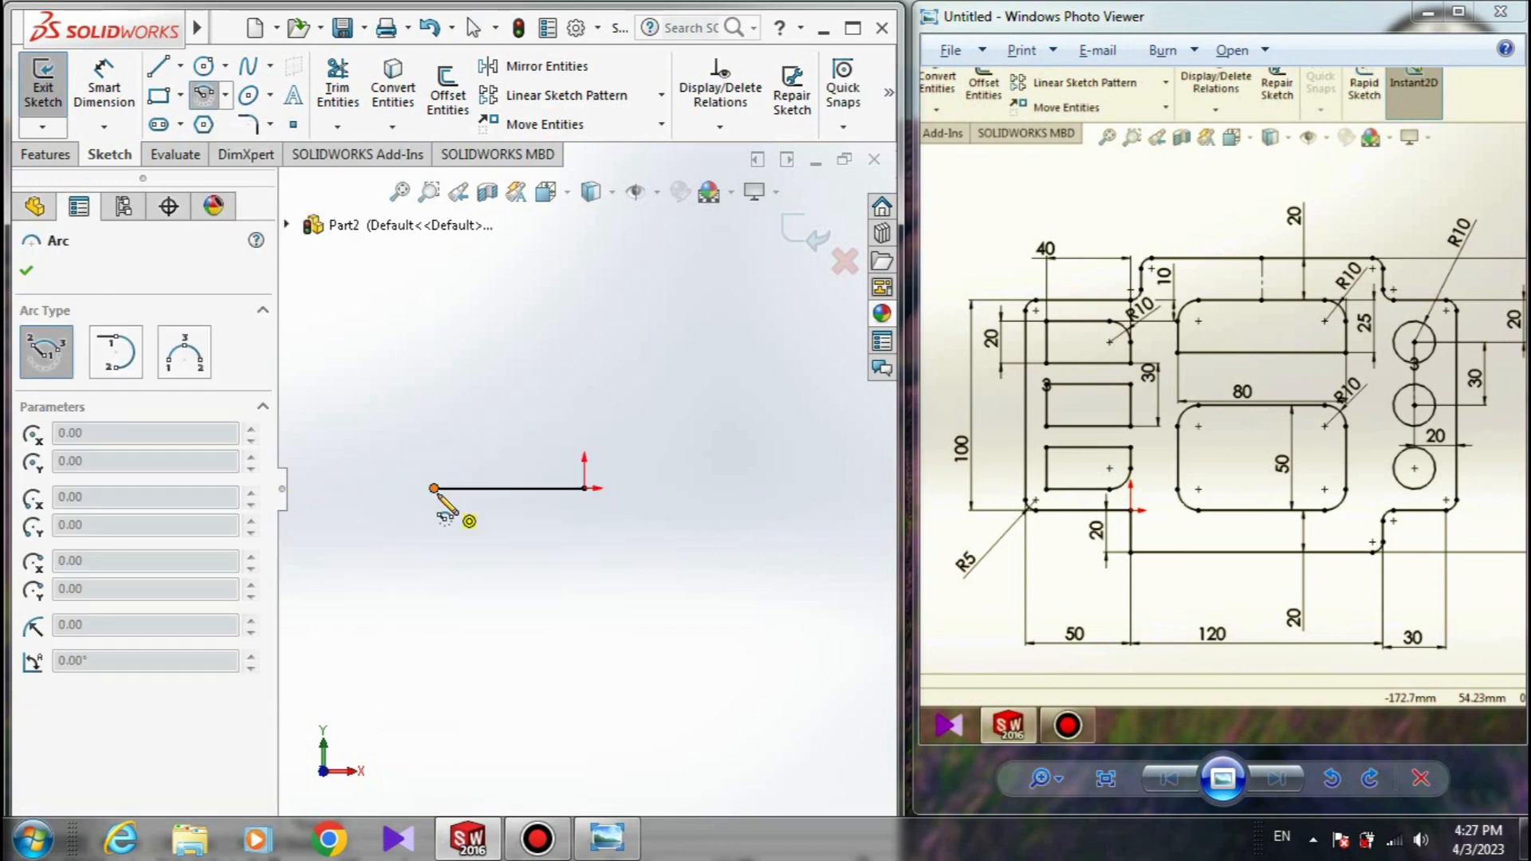
{"action": "left_click", "coordinate": [433, 488]}
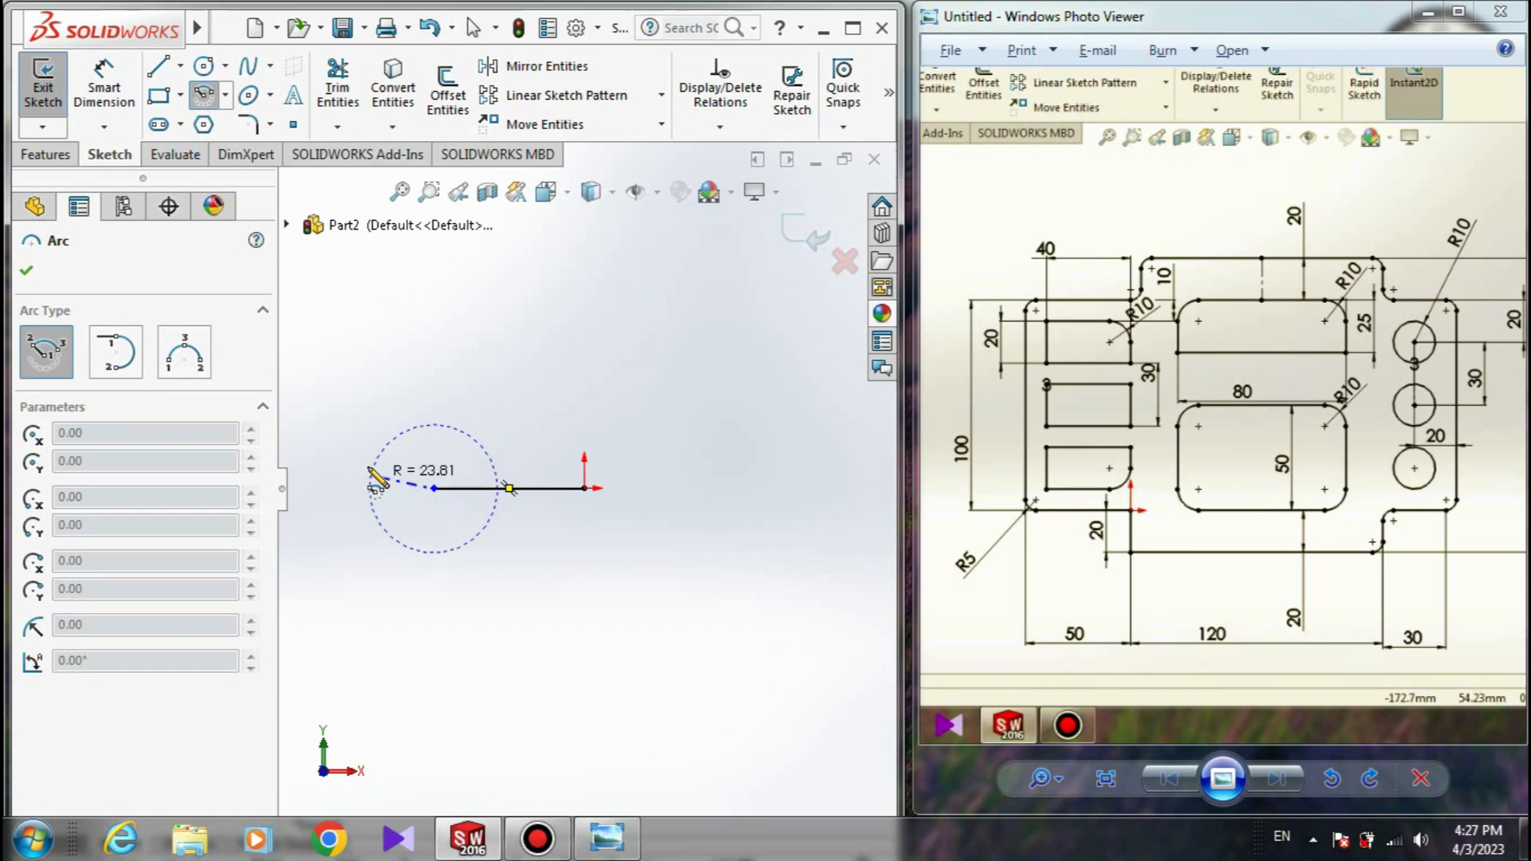
{"action": "left_click", "coordinate": [200, 368]}
{"action": "left_click", "coordinate": [434, 488]}
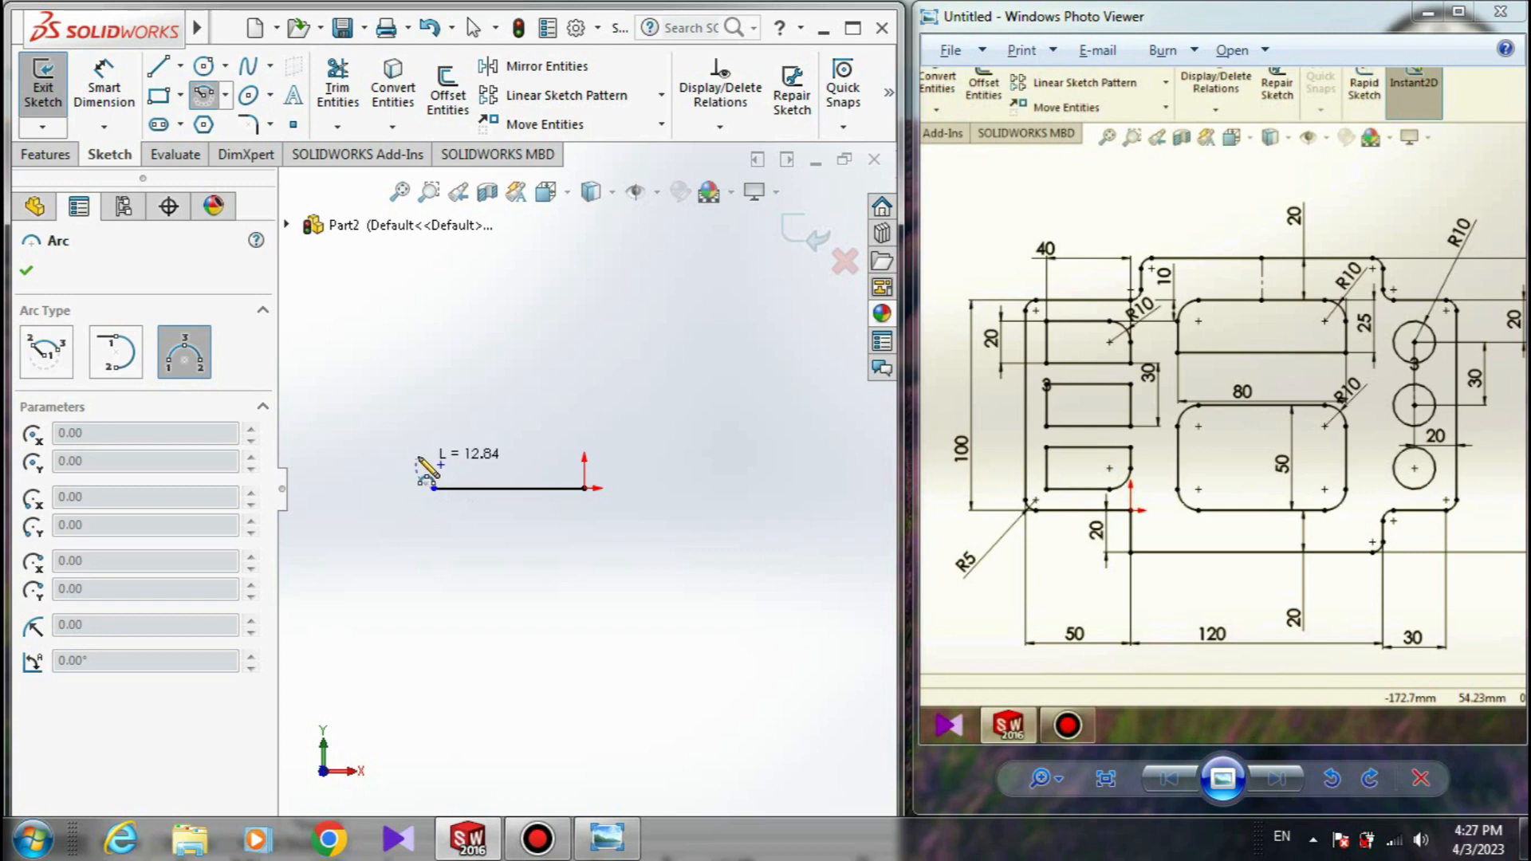
{"action": "left_click", "coordinate": [412, 464]}
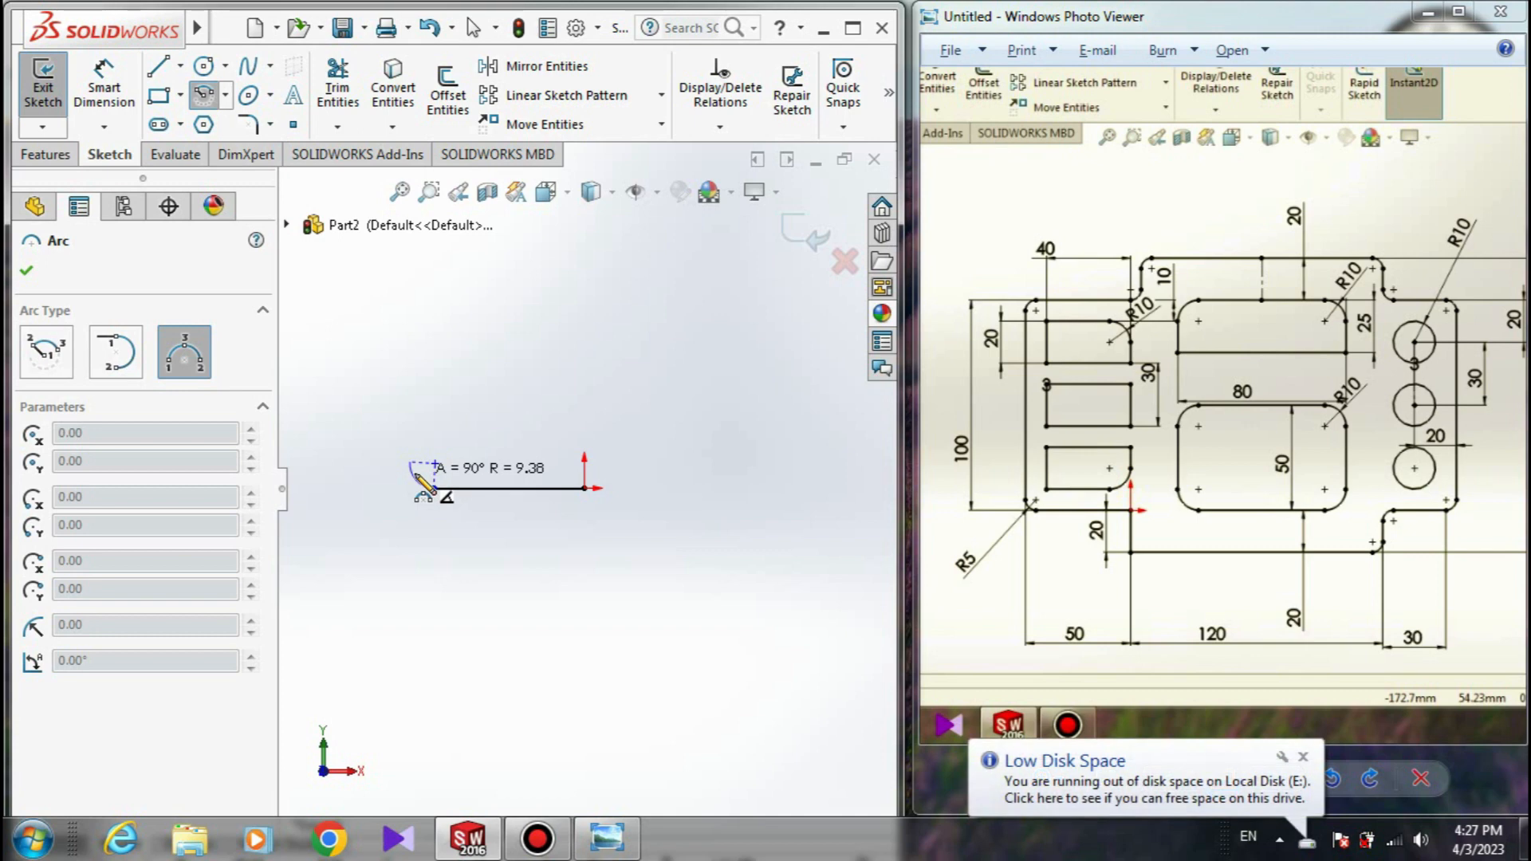
{"action": "left_click", "coordinate": [417, 481]}
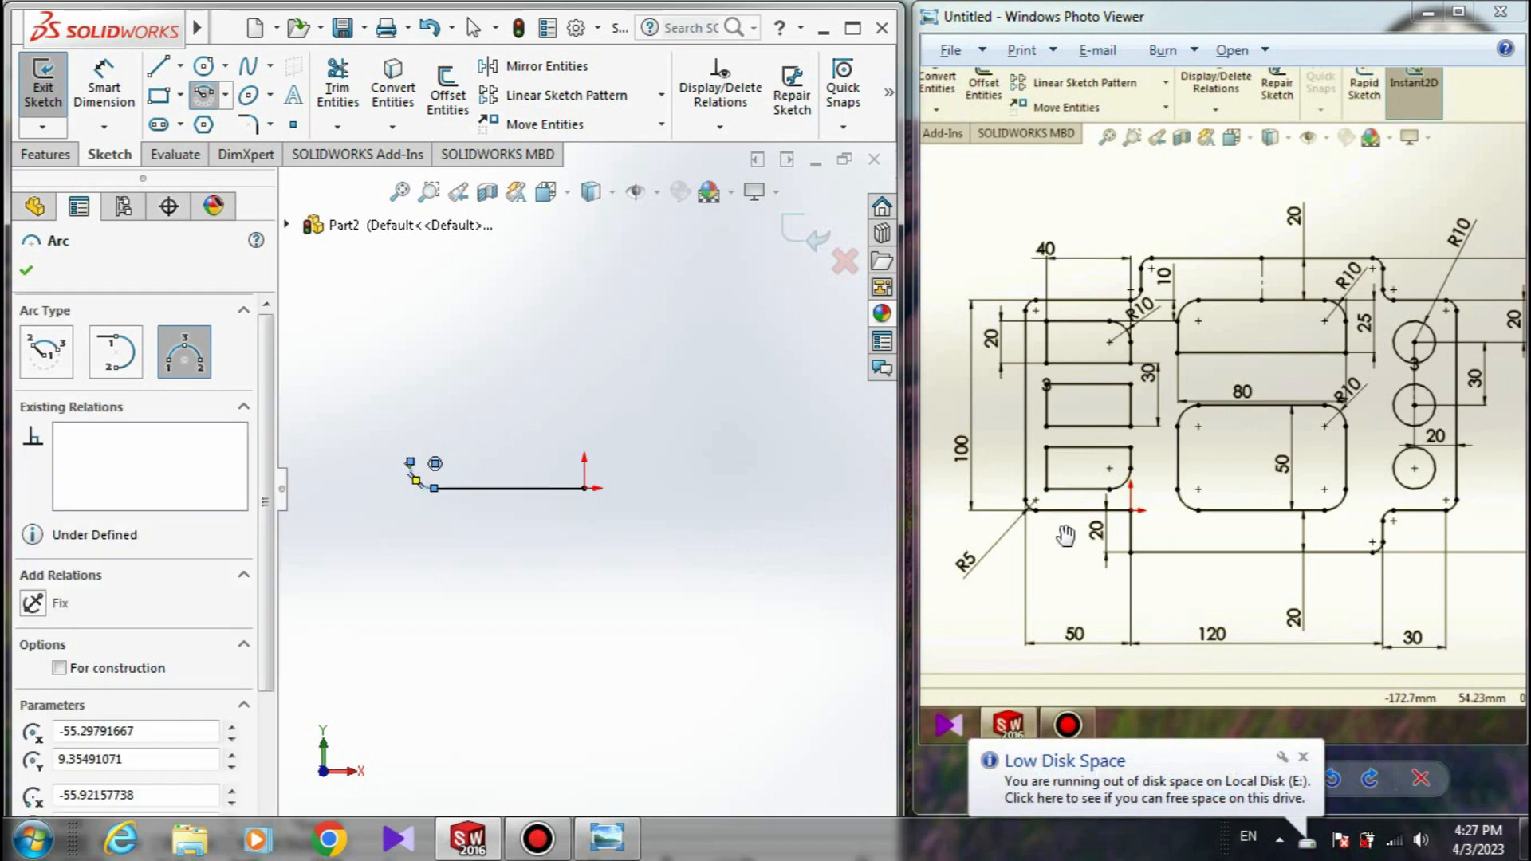
{"action": "key", "text": "ctrl+z"}
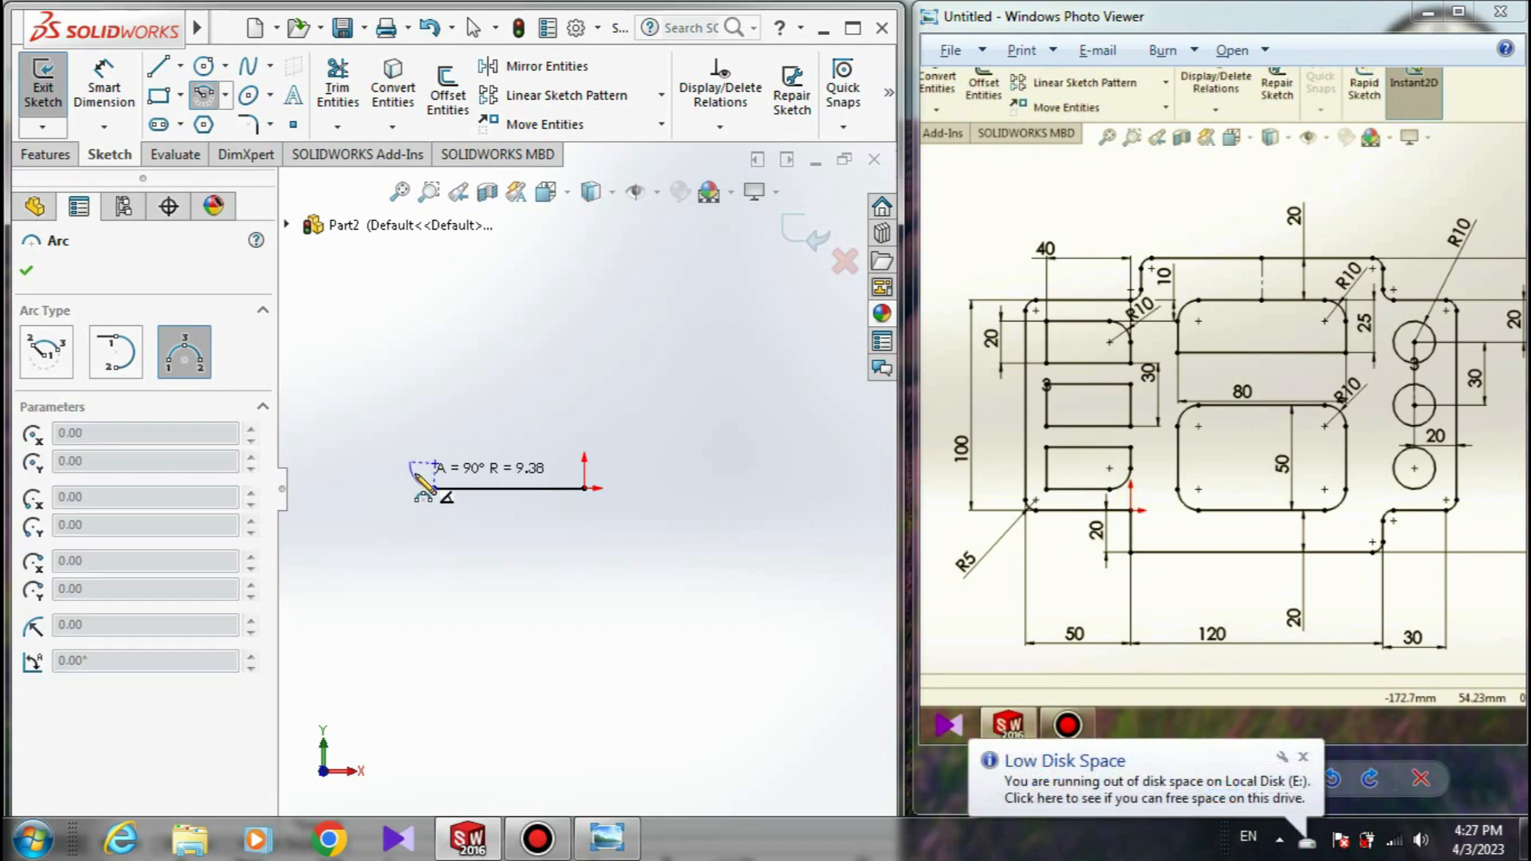
{"action": "left_click", "coordinate": [418, 478]}
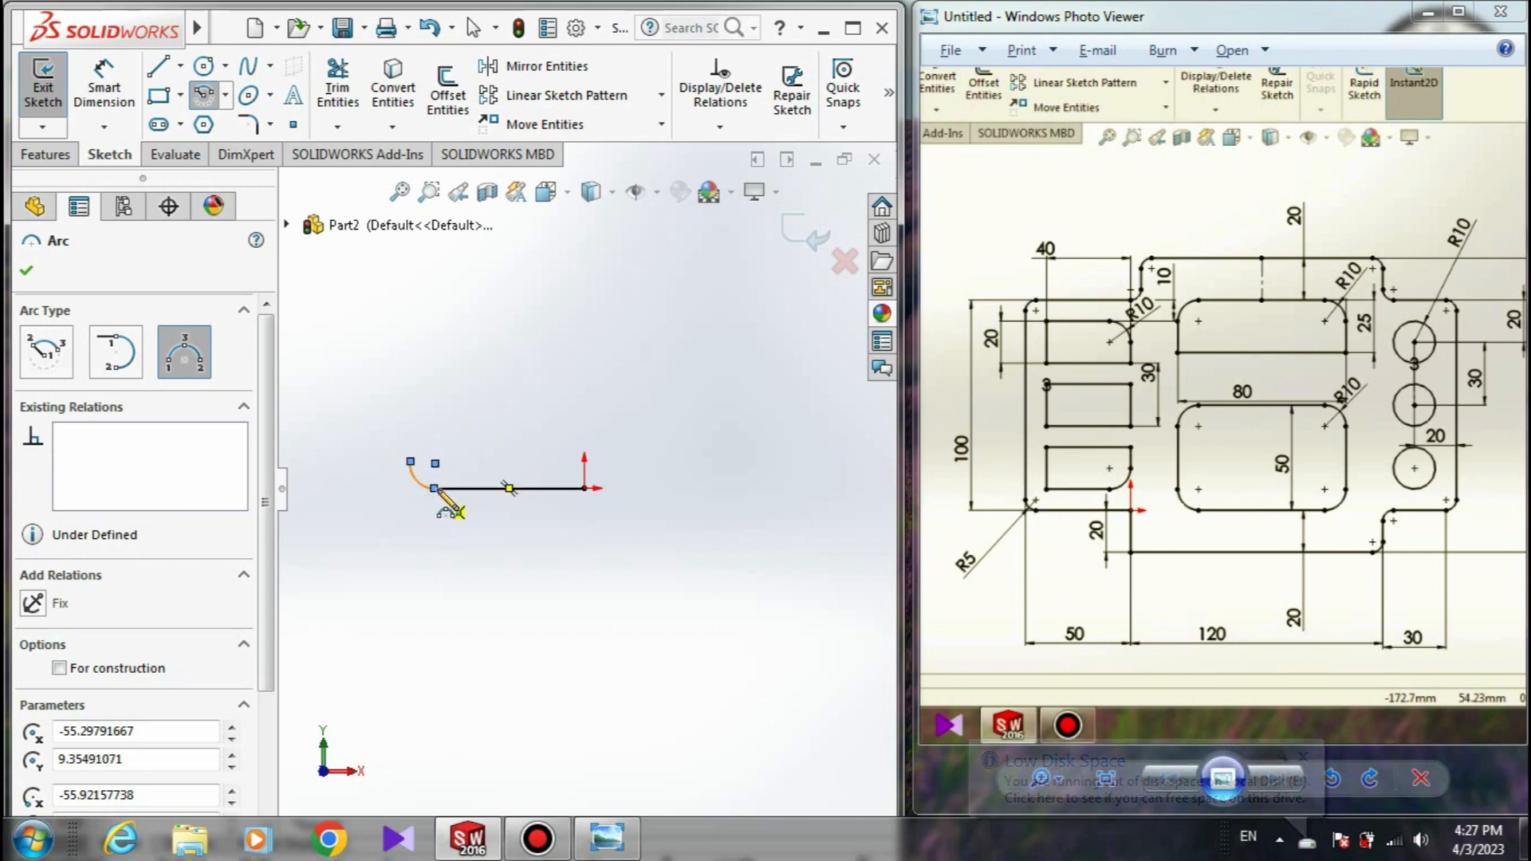
- Sketch a vertical line upward from the free end of the lower-left corner arc to form the outline's left edge
{"action": "mouse_move", "coordinate": [46, 8]}
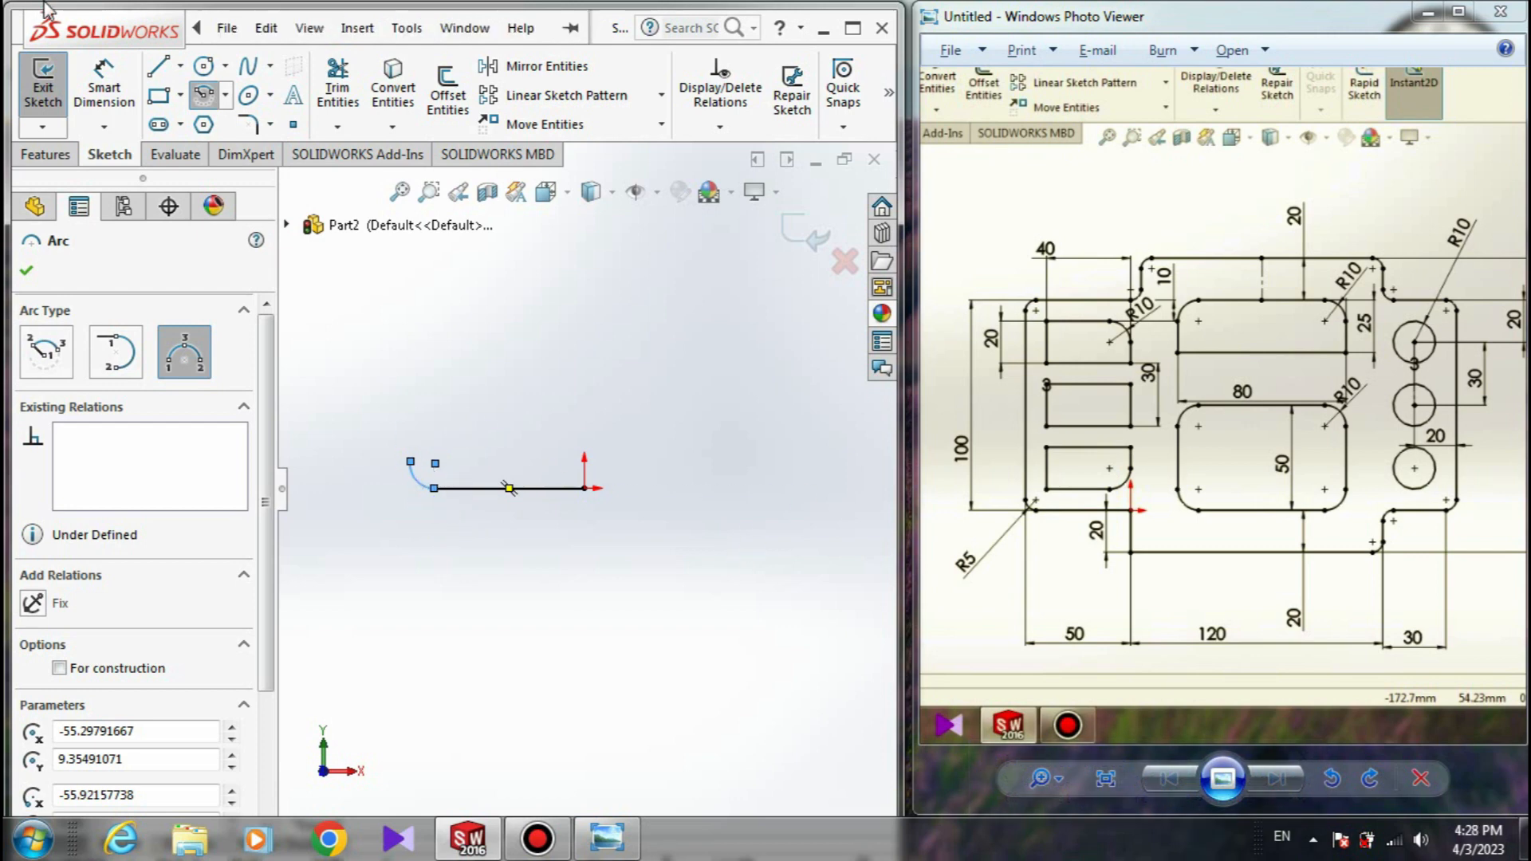
{"action": "left_click", "coordinate": [157, 65]}
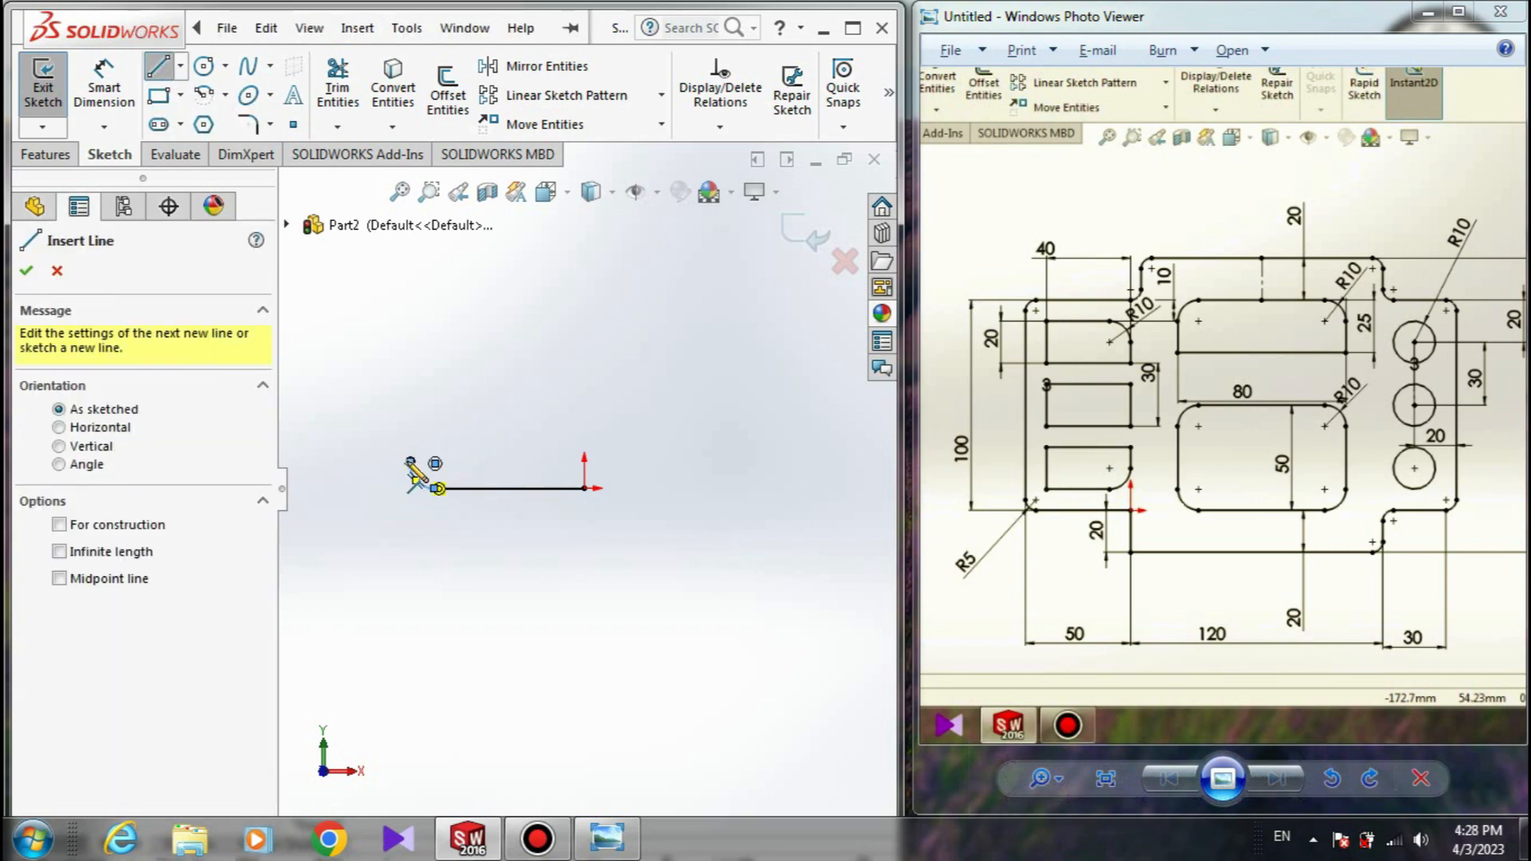
{"action": "left_click", "coordinate": [410, 463]}
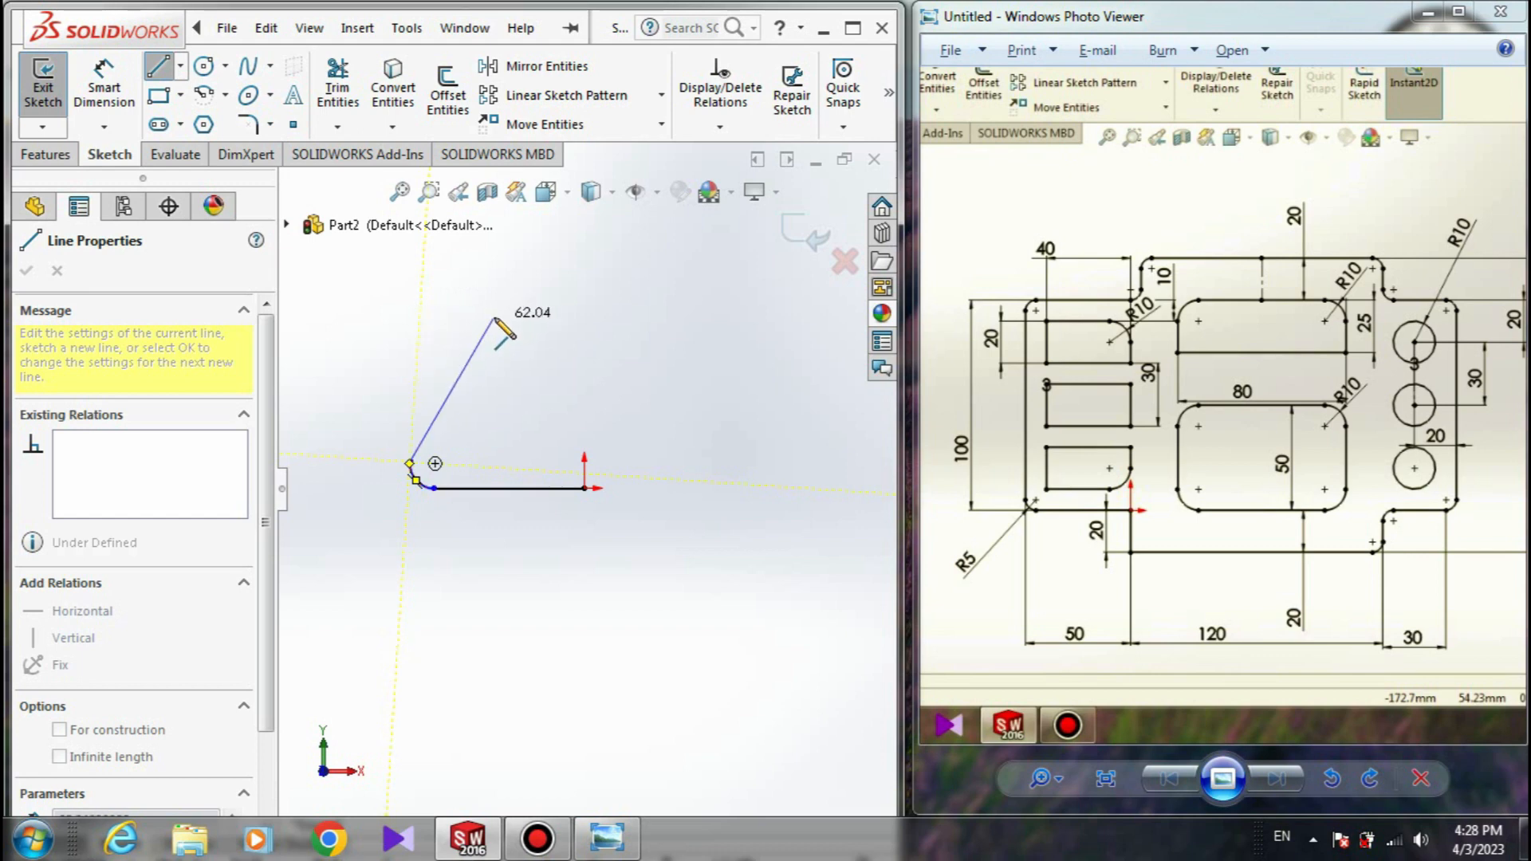
{"action": "left_click", "coordinate": [410, 274]}
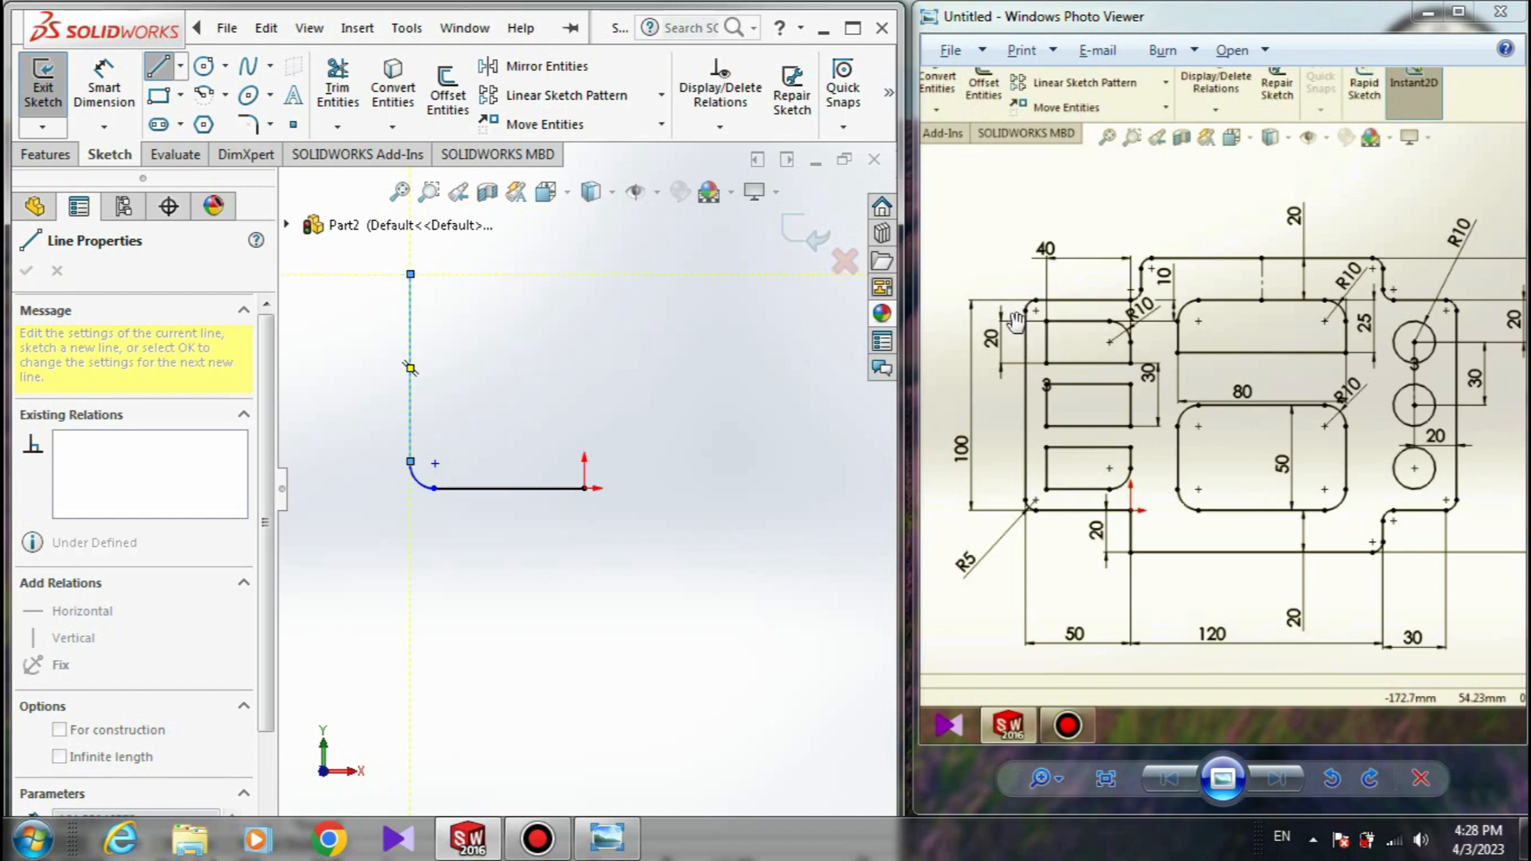
- Sketch a three-point arc from the vertical line's upper end, curving right to form the upper-left corner
{"action": "left_click", "coordinate": [202, 97]}
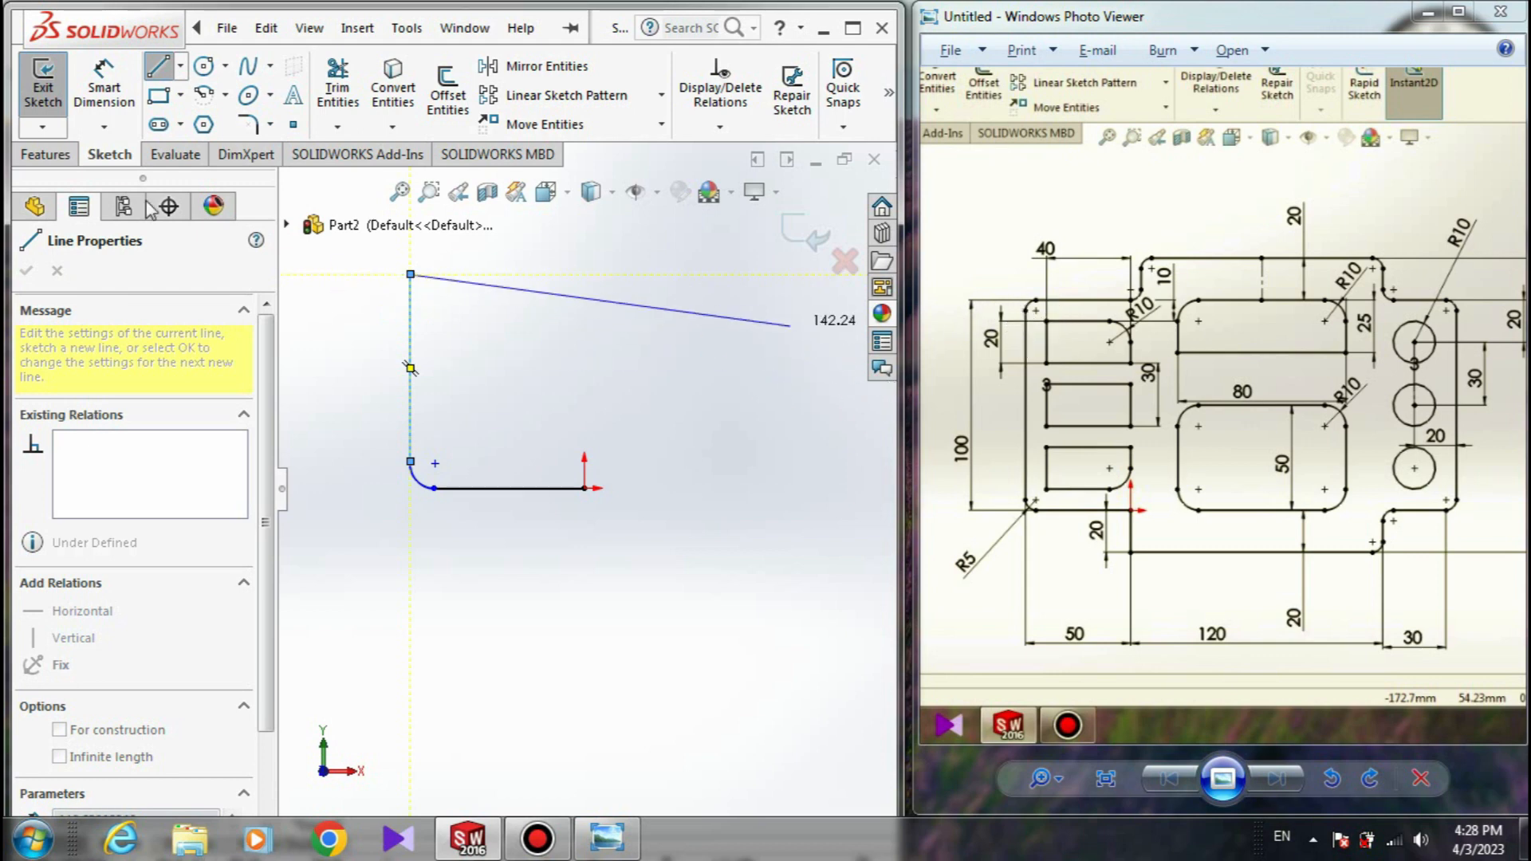
{"action": "left_click", "coordinate": [199, 98]}
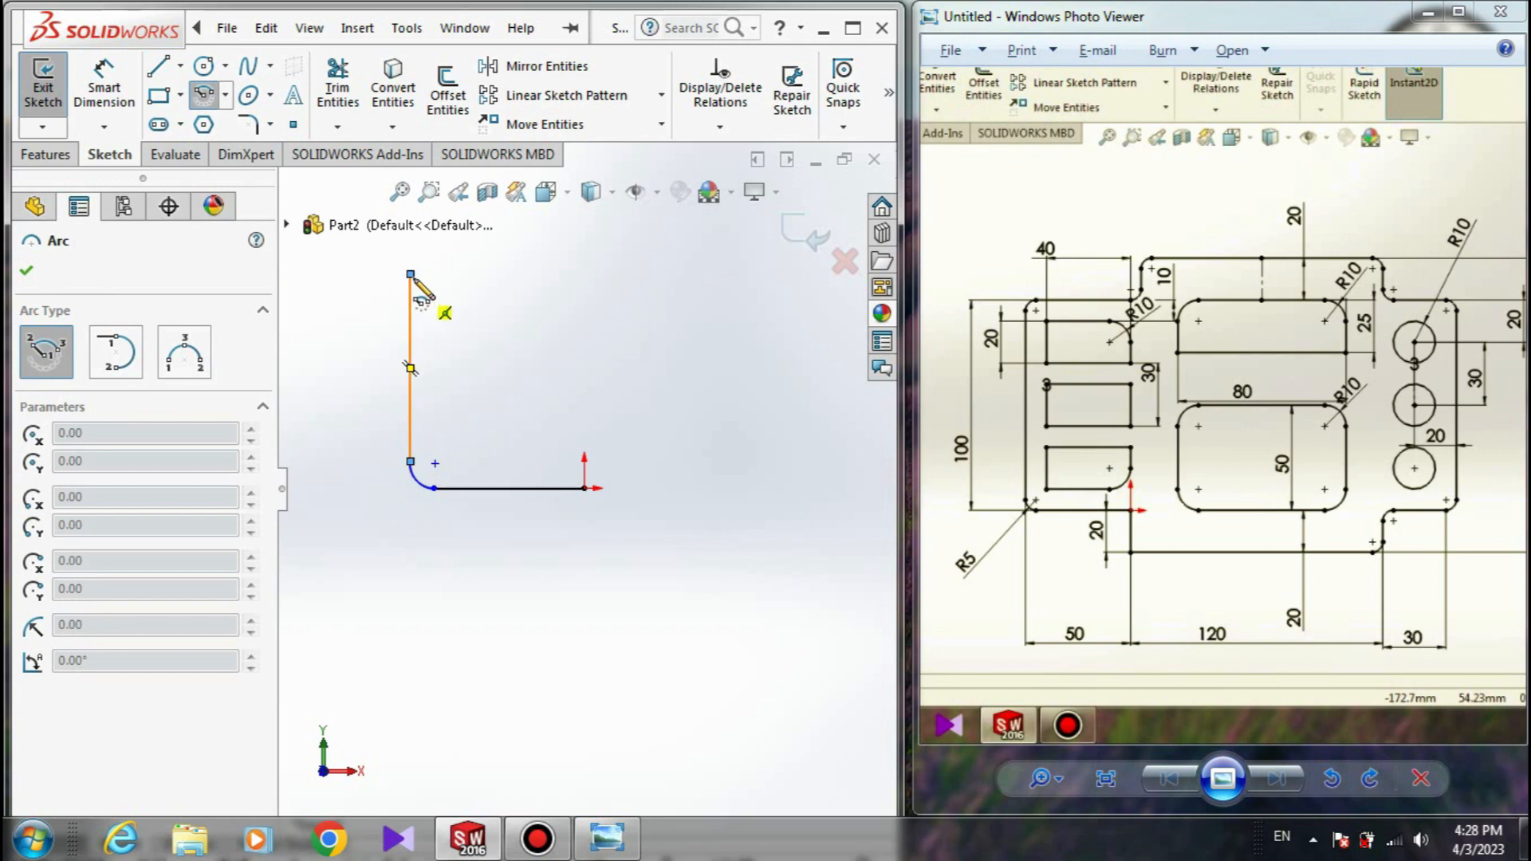
{"action": "left_click", "coordinate": [411, 274]}
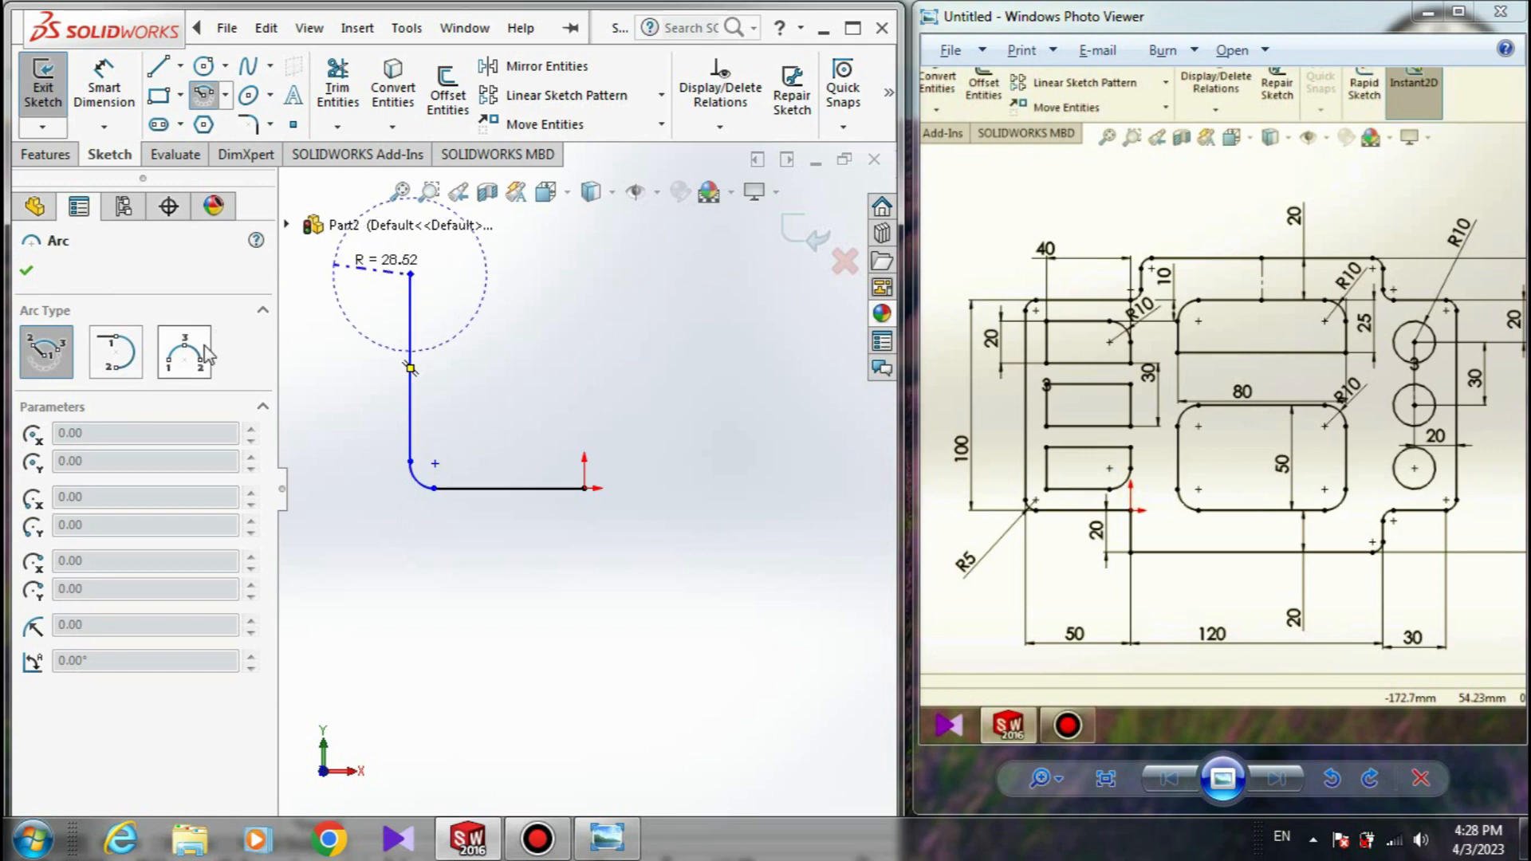
{"action": "left_click", "coordinate": [184, 352]}
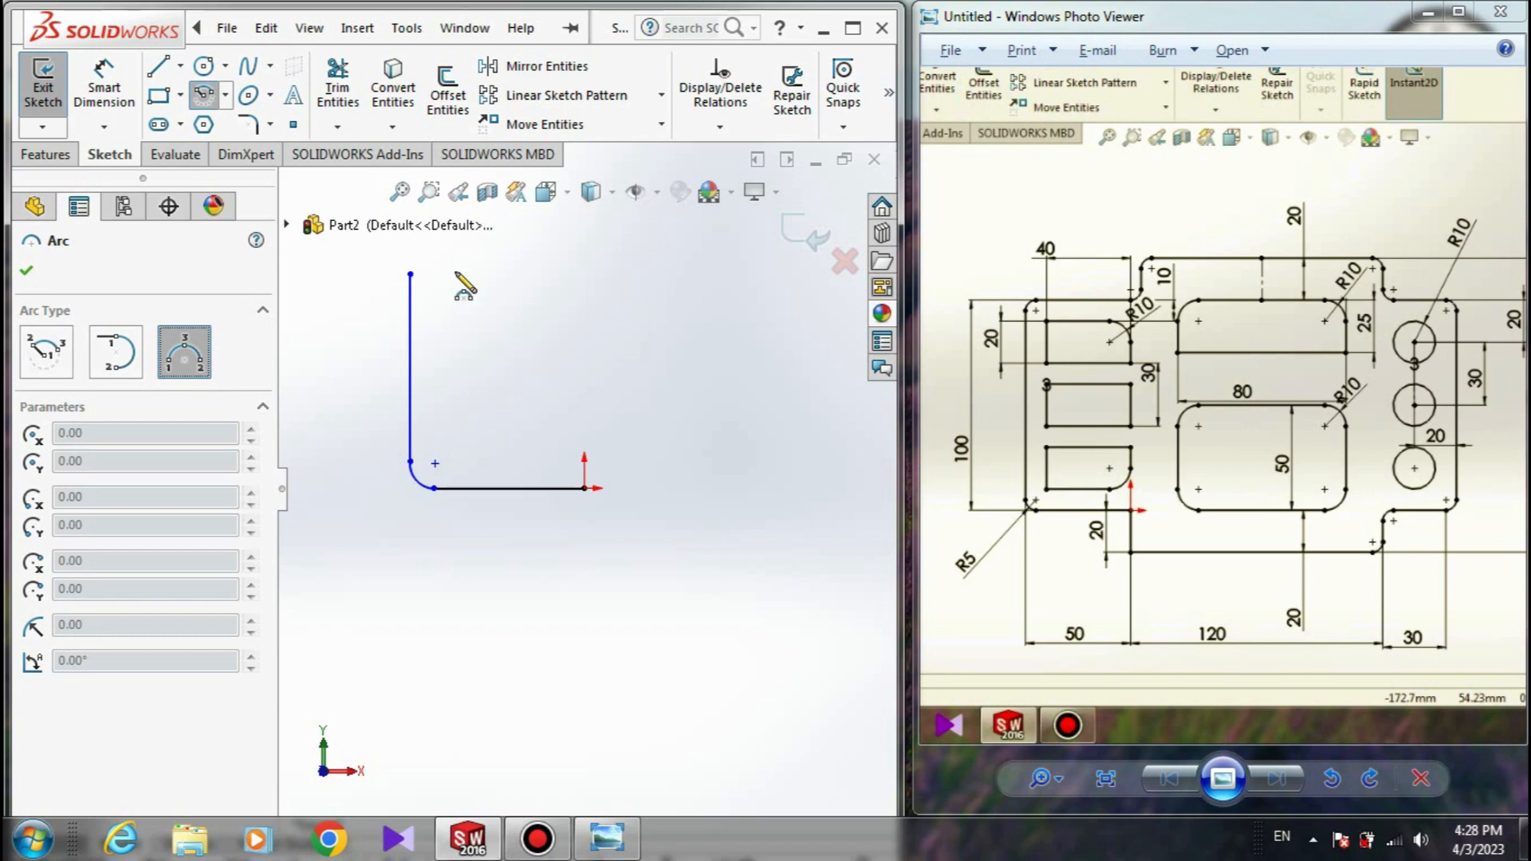
{"action": "left_click", "coordinate": [411, 275]}
{"action": "scroll", "coordinate": [451, 266], "scroll_direction": "up", "scroll_amount": 1}
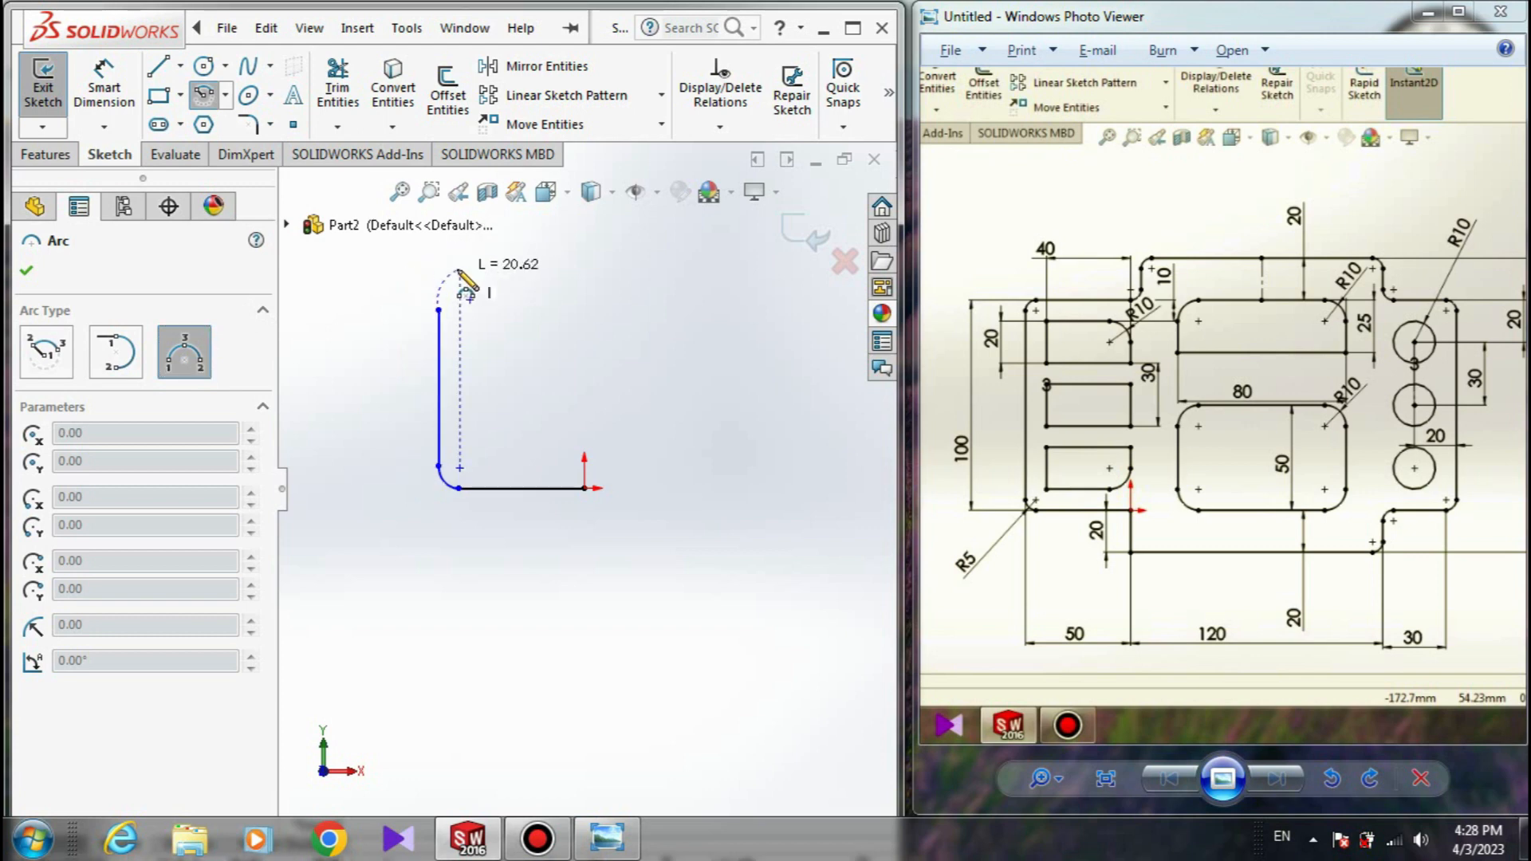
{"action": "left_click", "coordinate": [460, 282]}
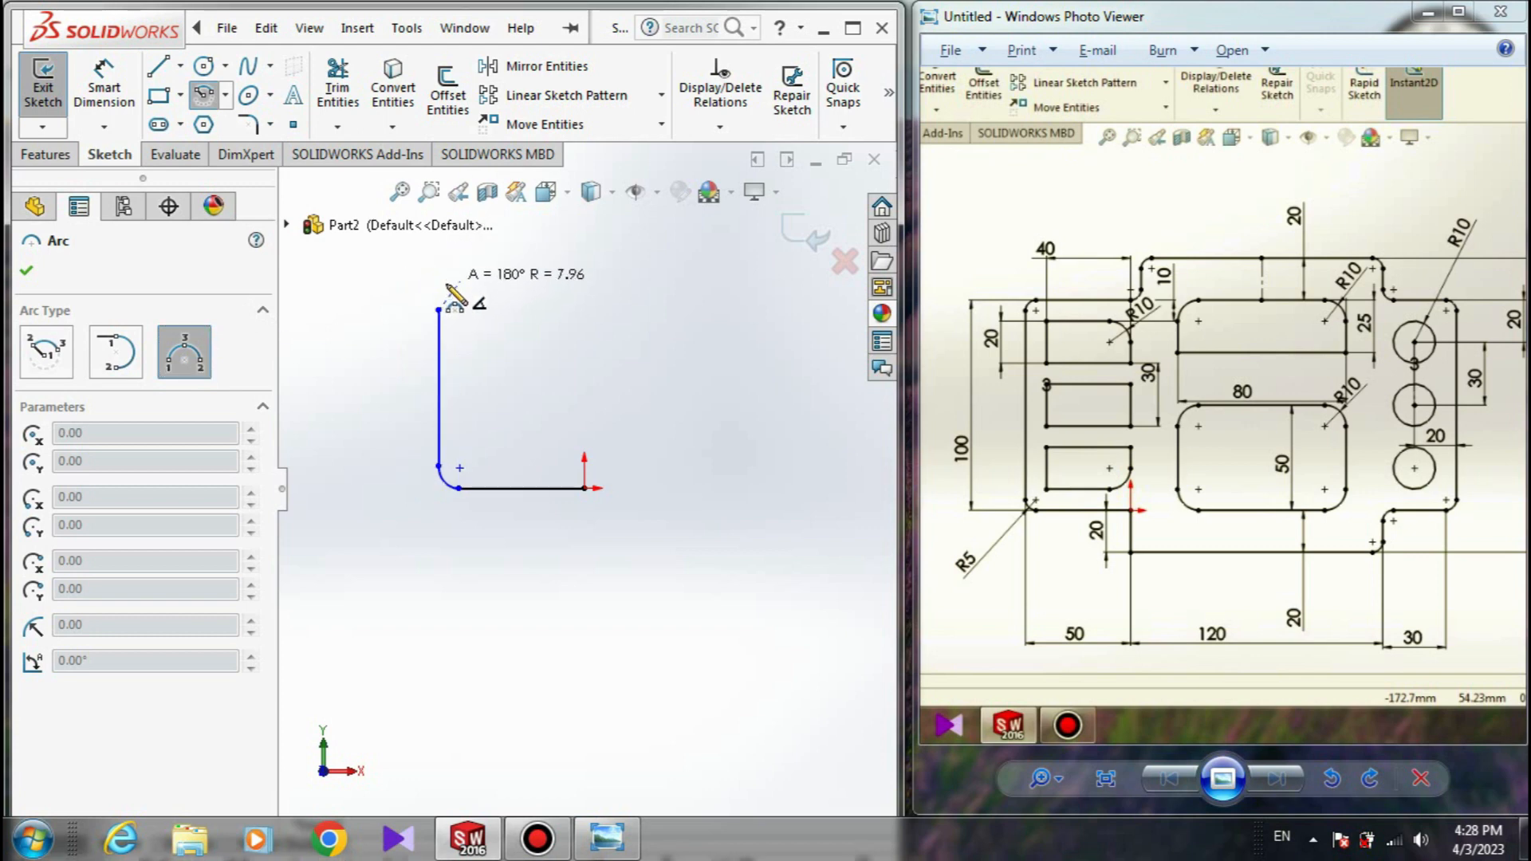
{"action": "left_click", "coordinate": [444, 297]}
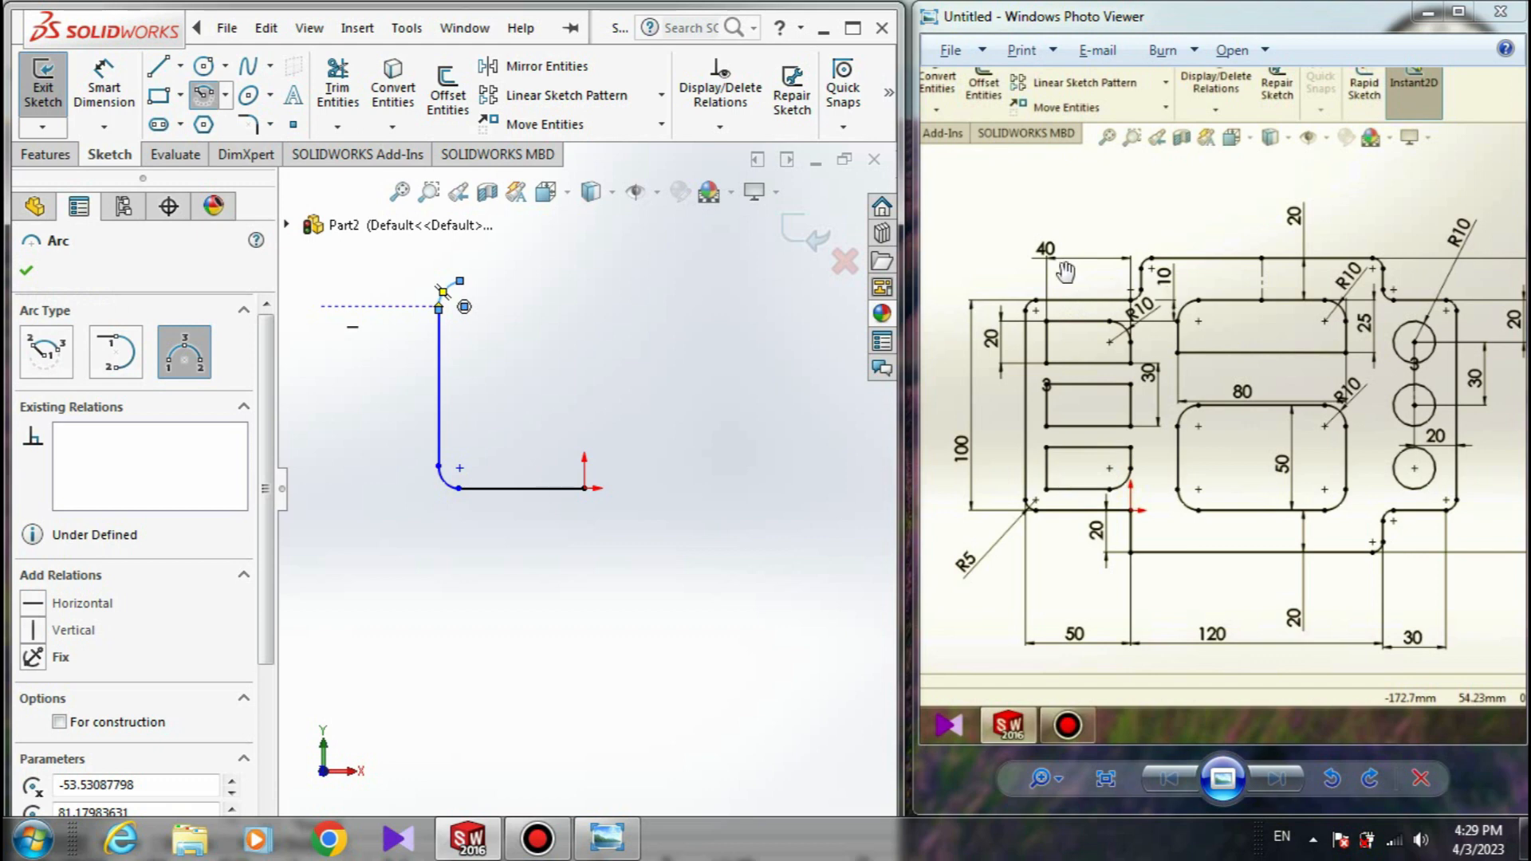
{"action": "left_click", "coordinate": [26, 274]}
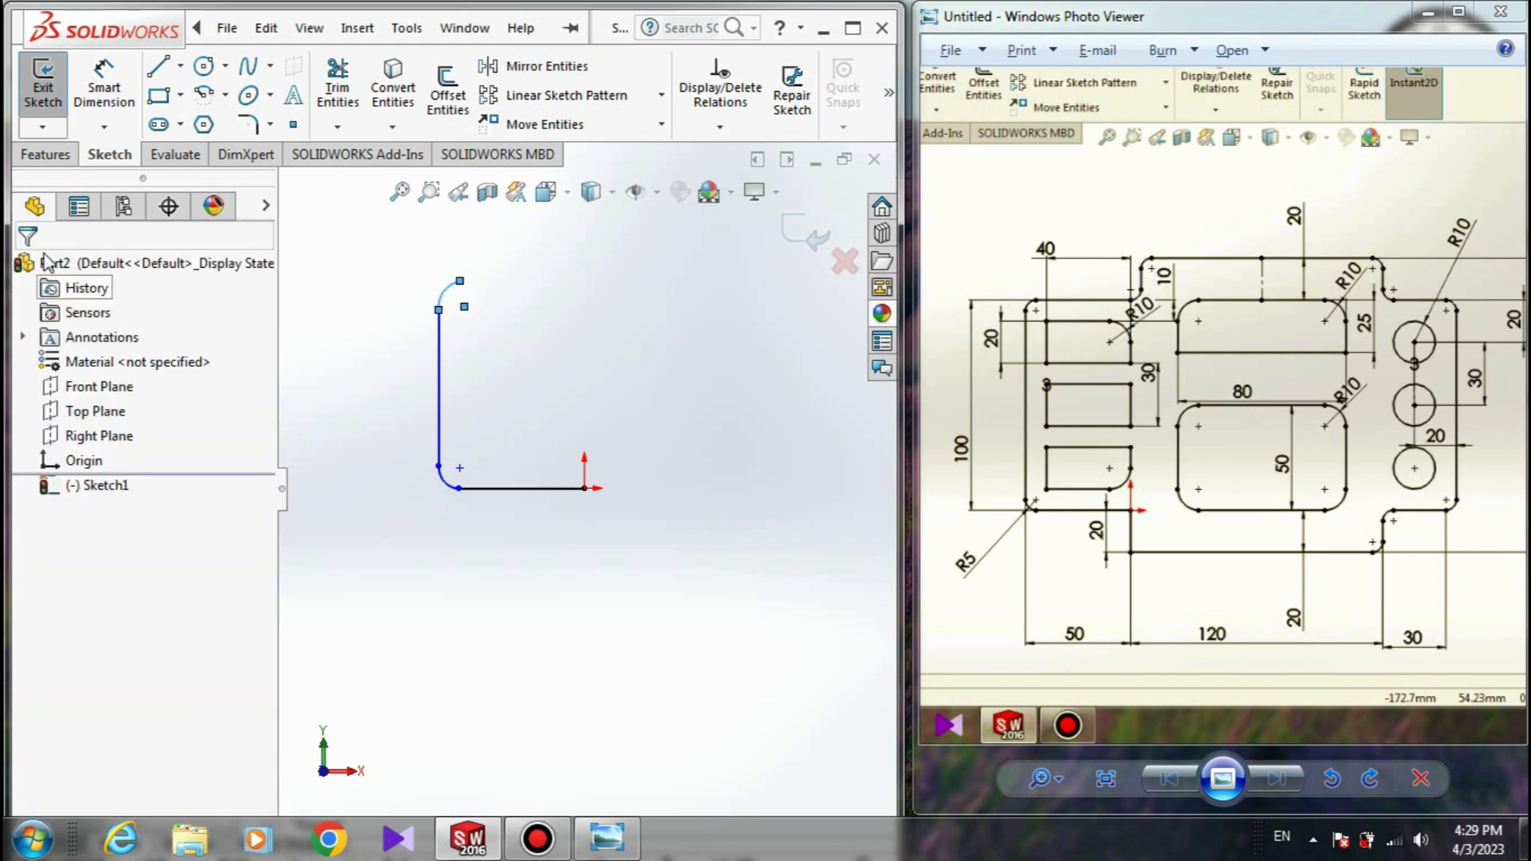
- Sketch a horizontal line about 60 mm long running right from the upper-left corner arc's free end
{"action": "left_click", "coordinate": [158, 66]}
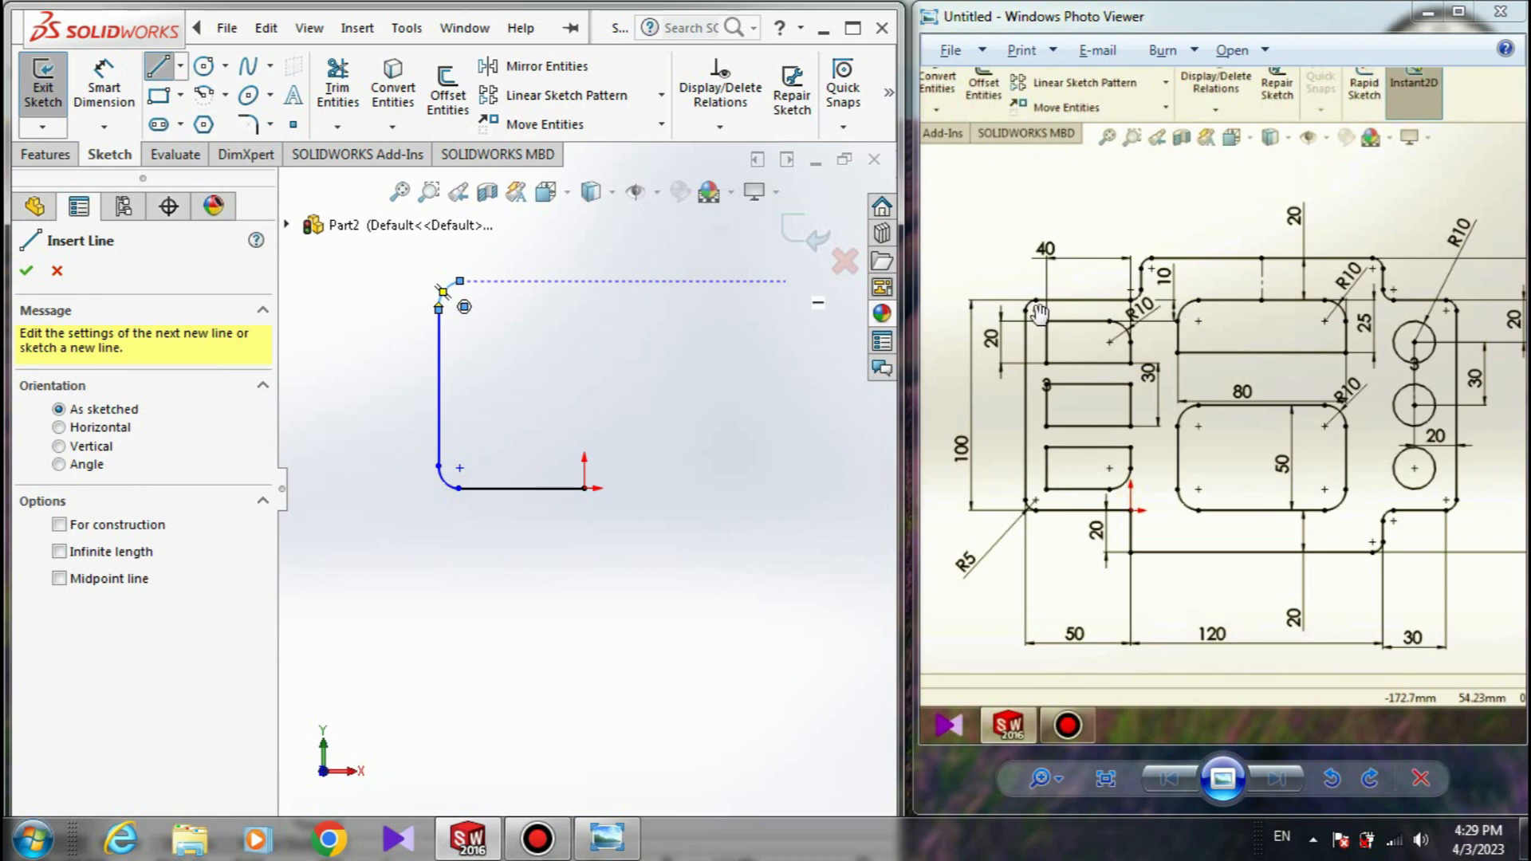
{"action": "left_click", "coordinate": [459, 281]}
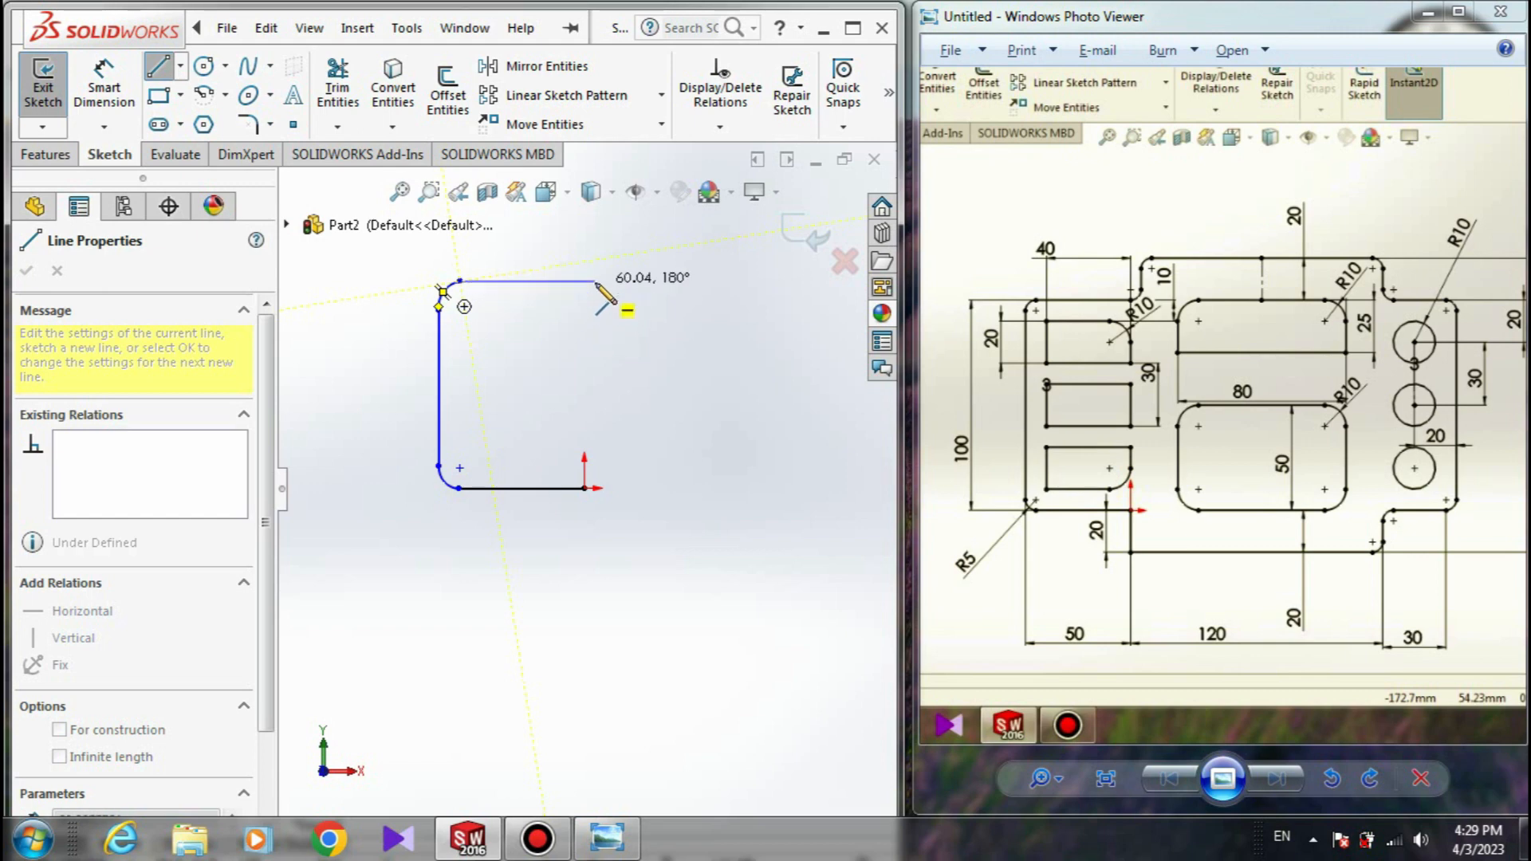
{"action": "left_click", "coordinate": [595, 282]}
- Sketch a 90° three-point arc of about 19.4 mm radius curving upward from the right end of the upper horizontal line
{"action": "left_click", "coordinate": [204, 94]}
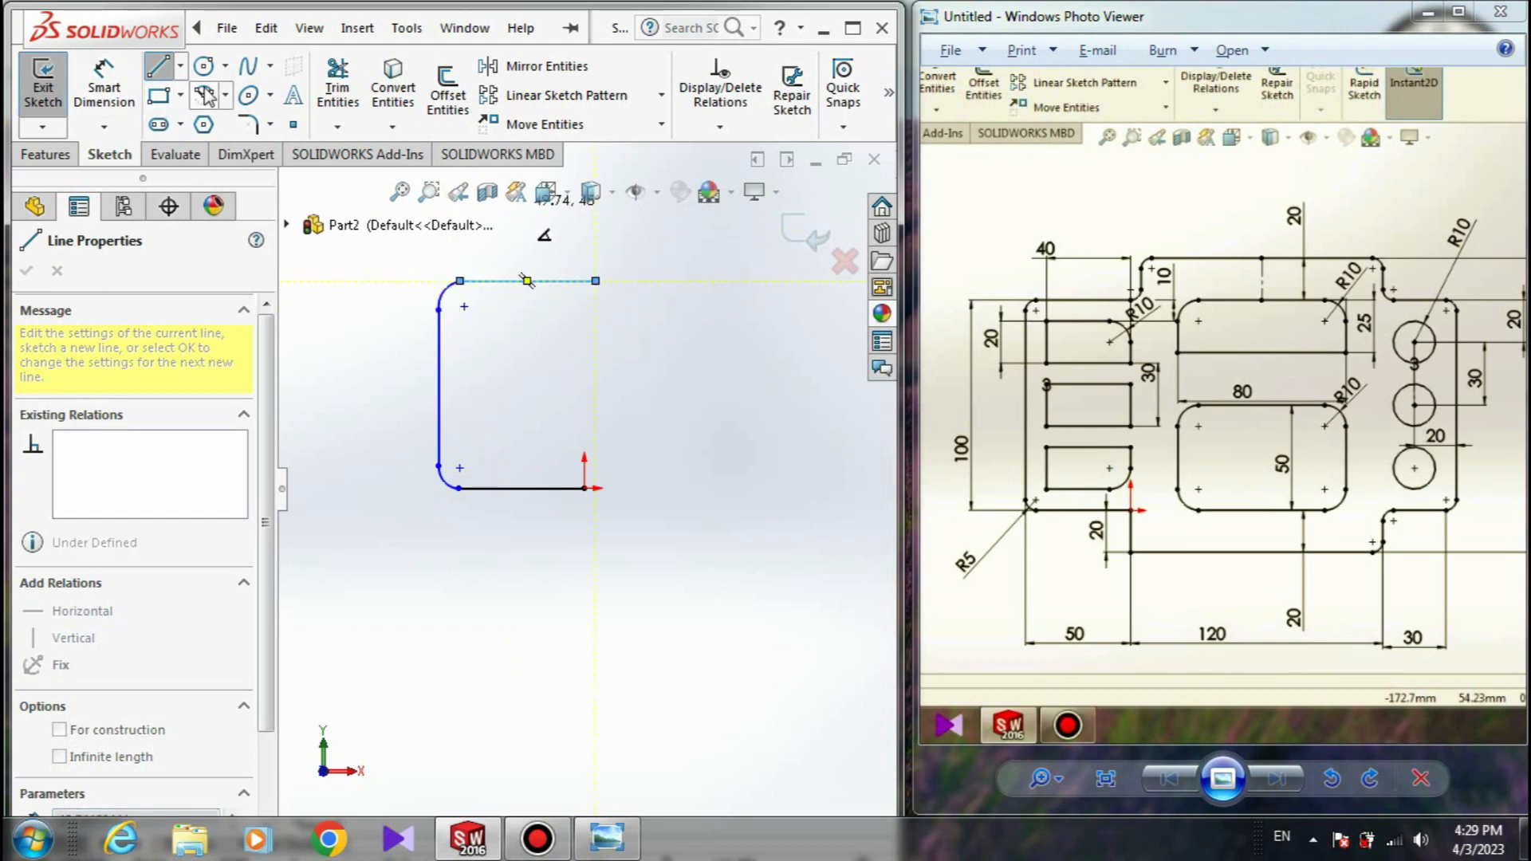
{"action": "left_click", "coordinate": [595, 281]}
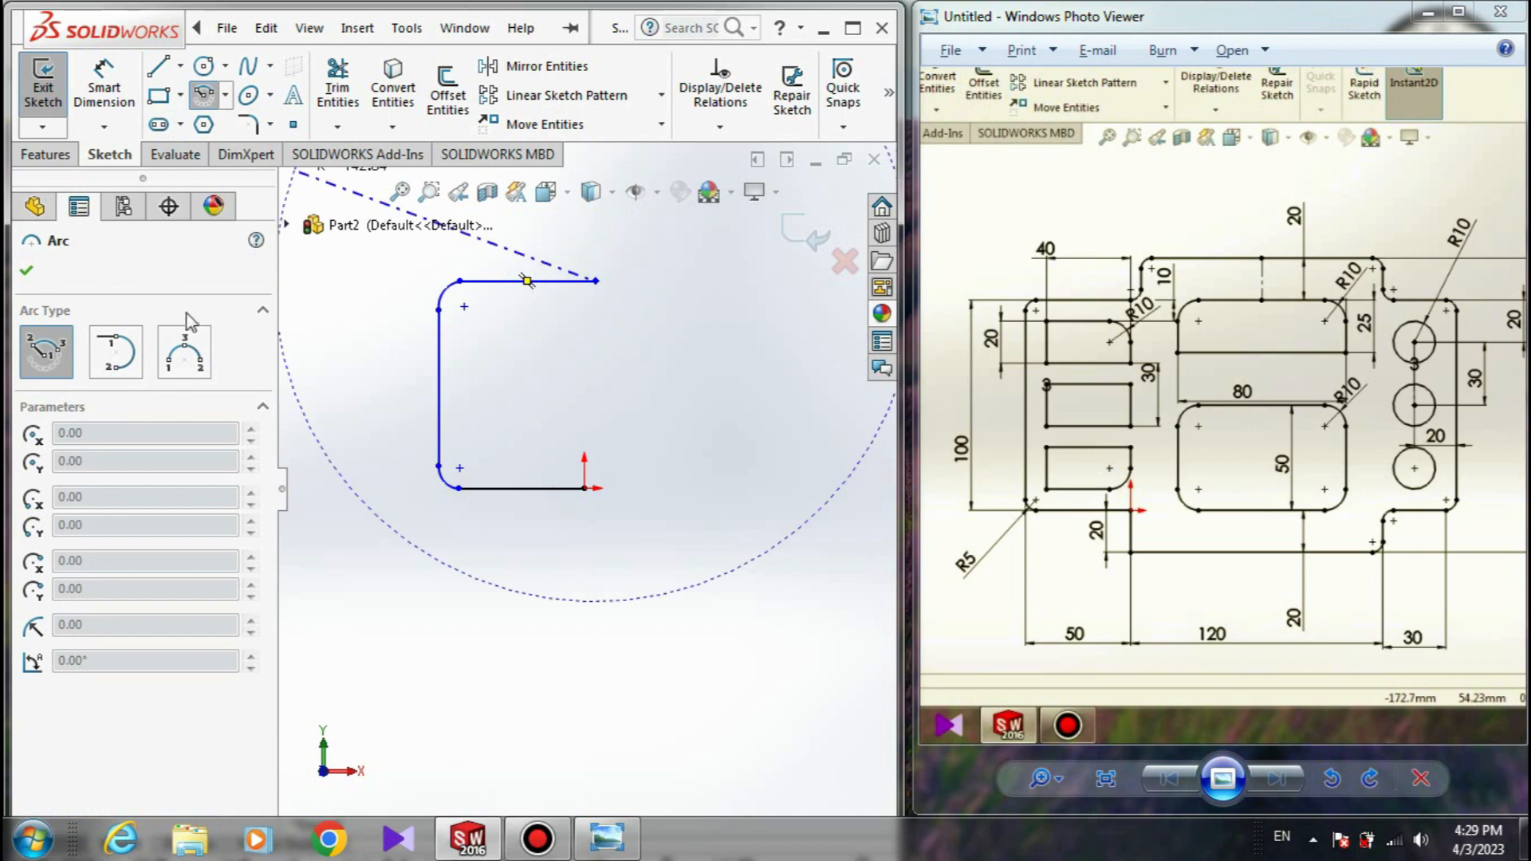
{"action": "left_click", "coordinate": [184, 351]}
{"action": "left_click", "coordinate": [596, 281]}
{"action": "left_click", "coordinate": [642, 243]}
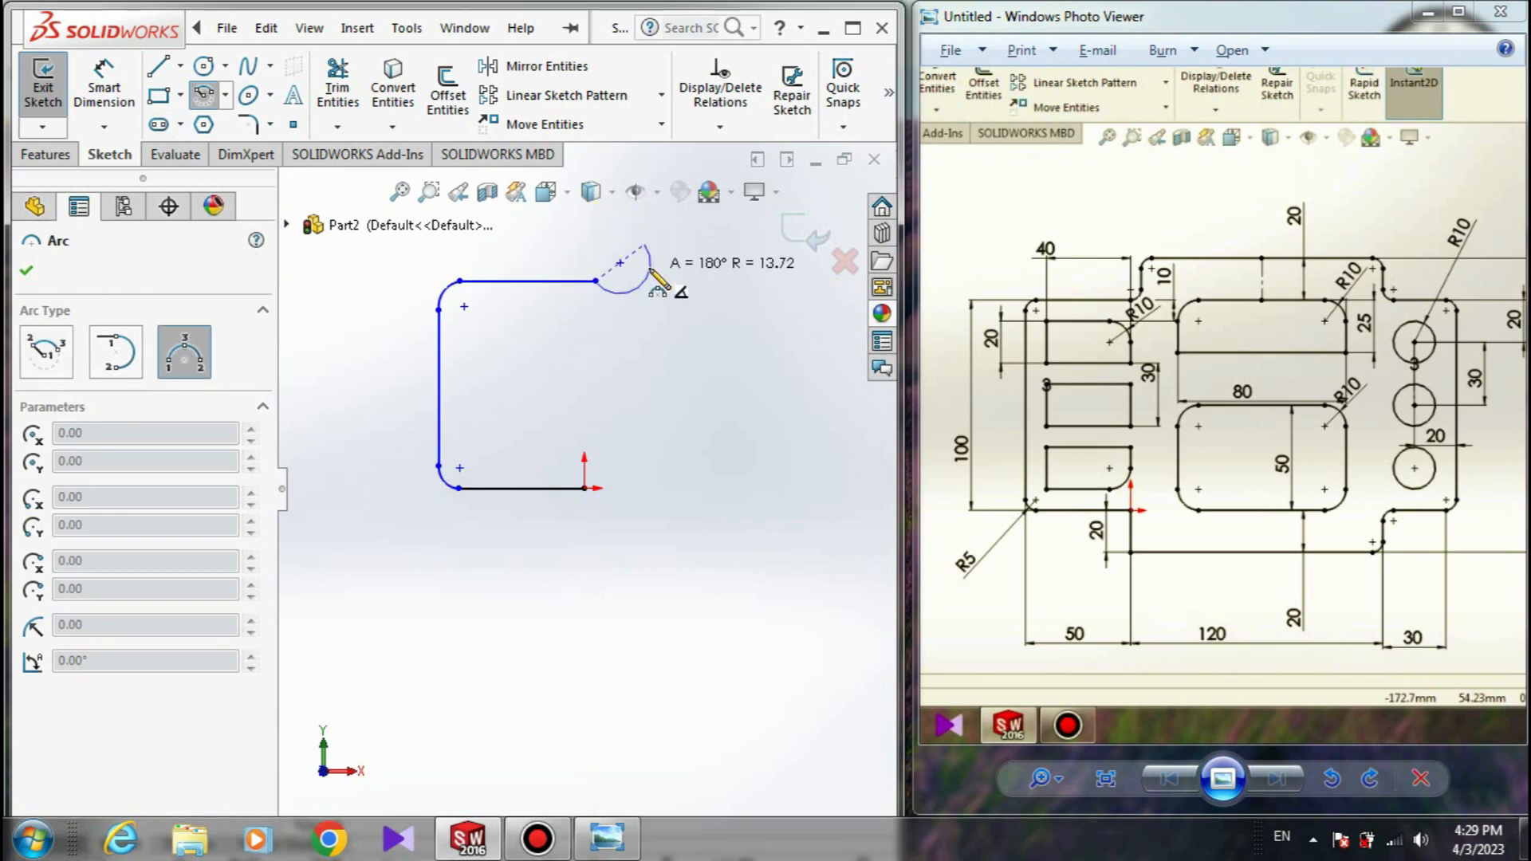
{"action": "left_click", "coordinate": [638, 267]}
{"action": "key", "text": "l"}
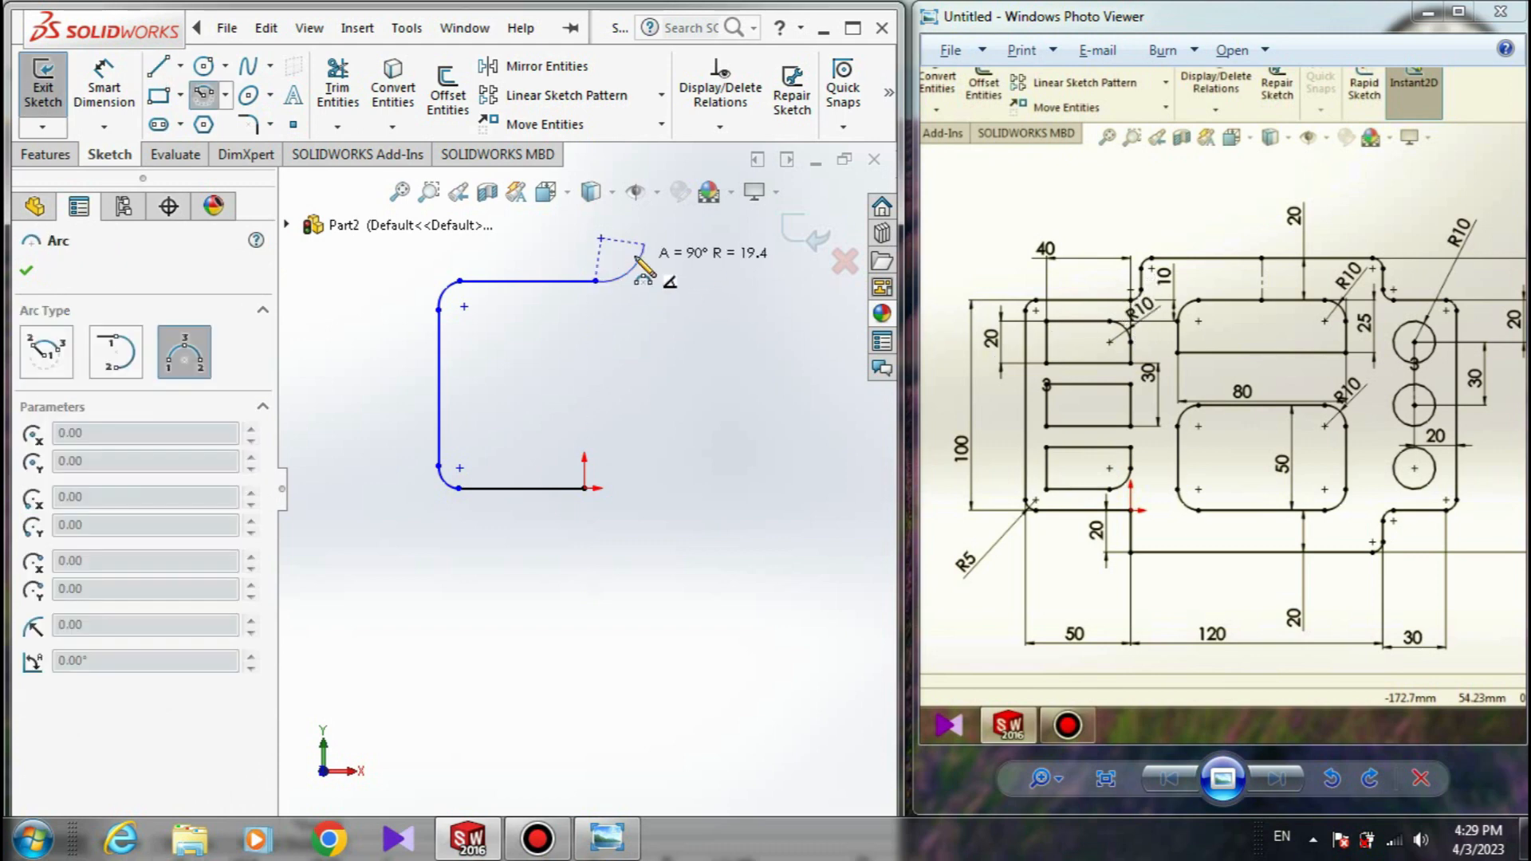
{"action": "left_click", "coordinate": [637, 267]}
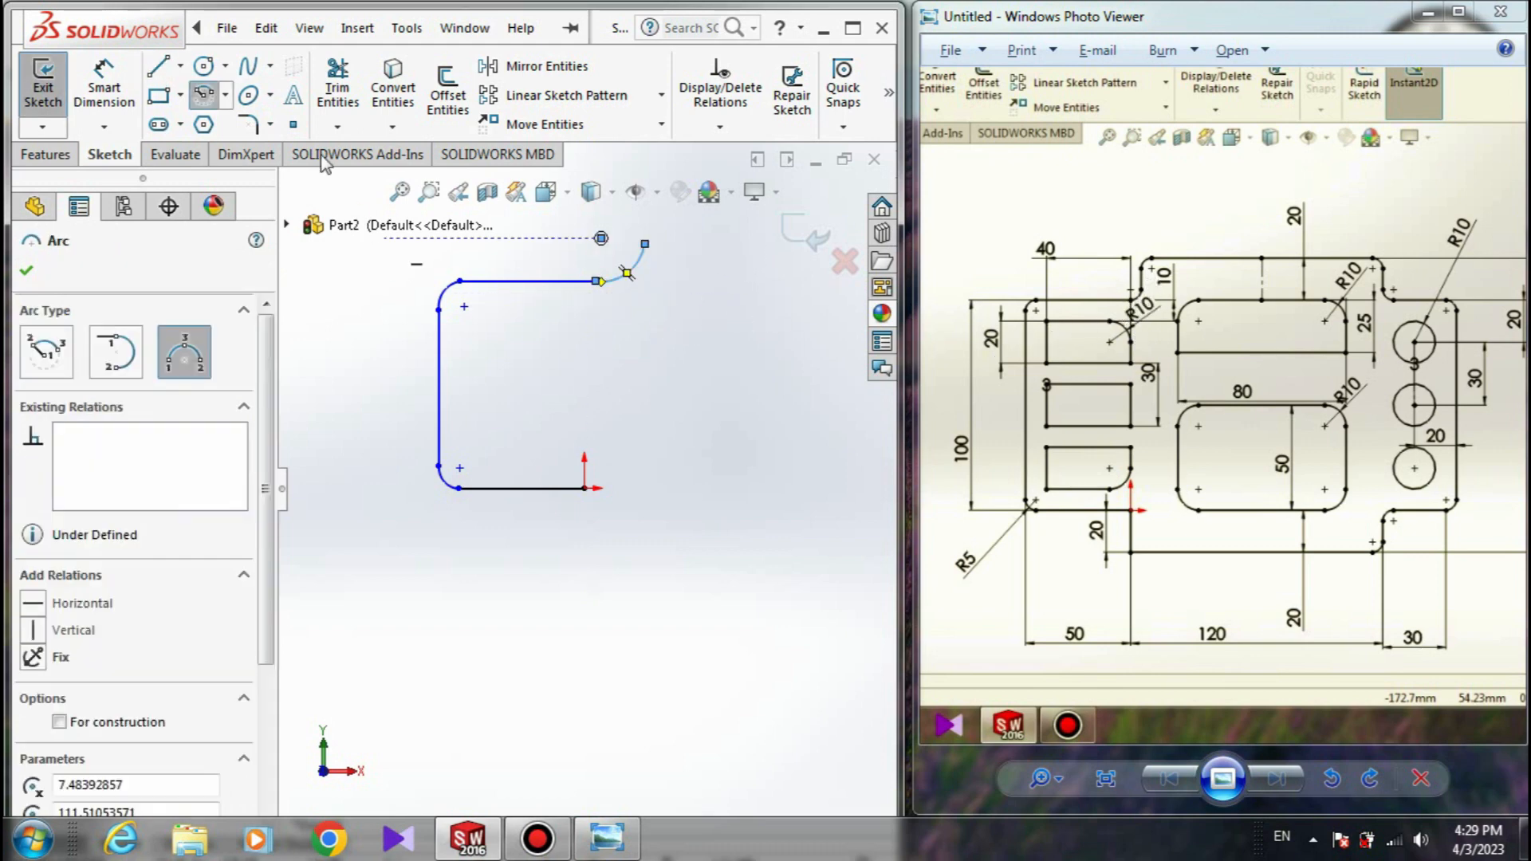
- Sketch a short vertical line upward from the free end of the newly drawn arc
{"action": "left_click", "coordinate": [156, 70]}
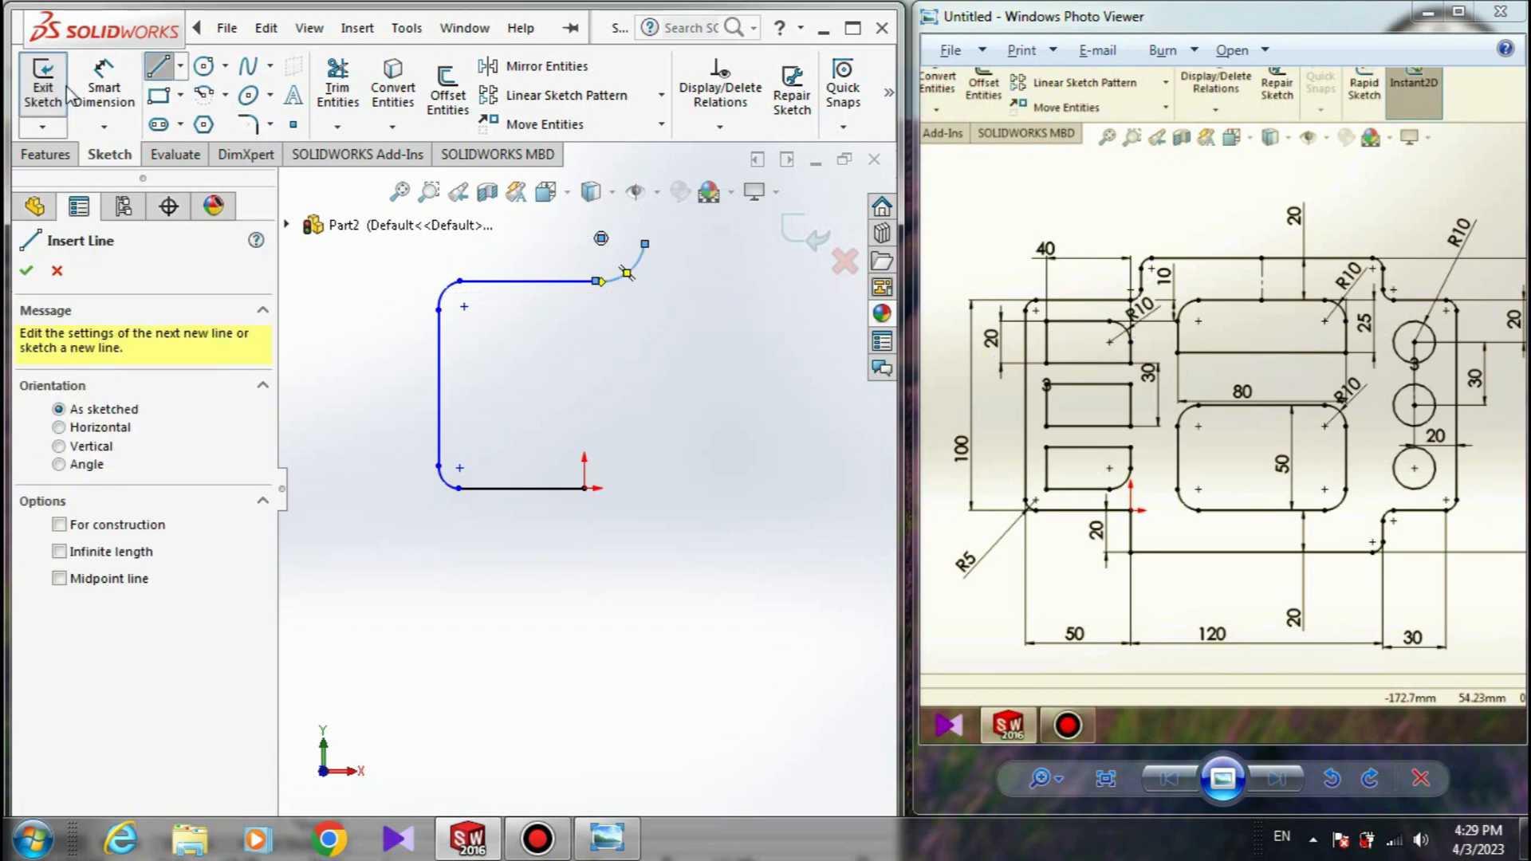
{"action": "left_click", "coordinate": [645, 243]}
{"action": "left_click", "coordinate": [645, 216]}
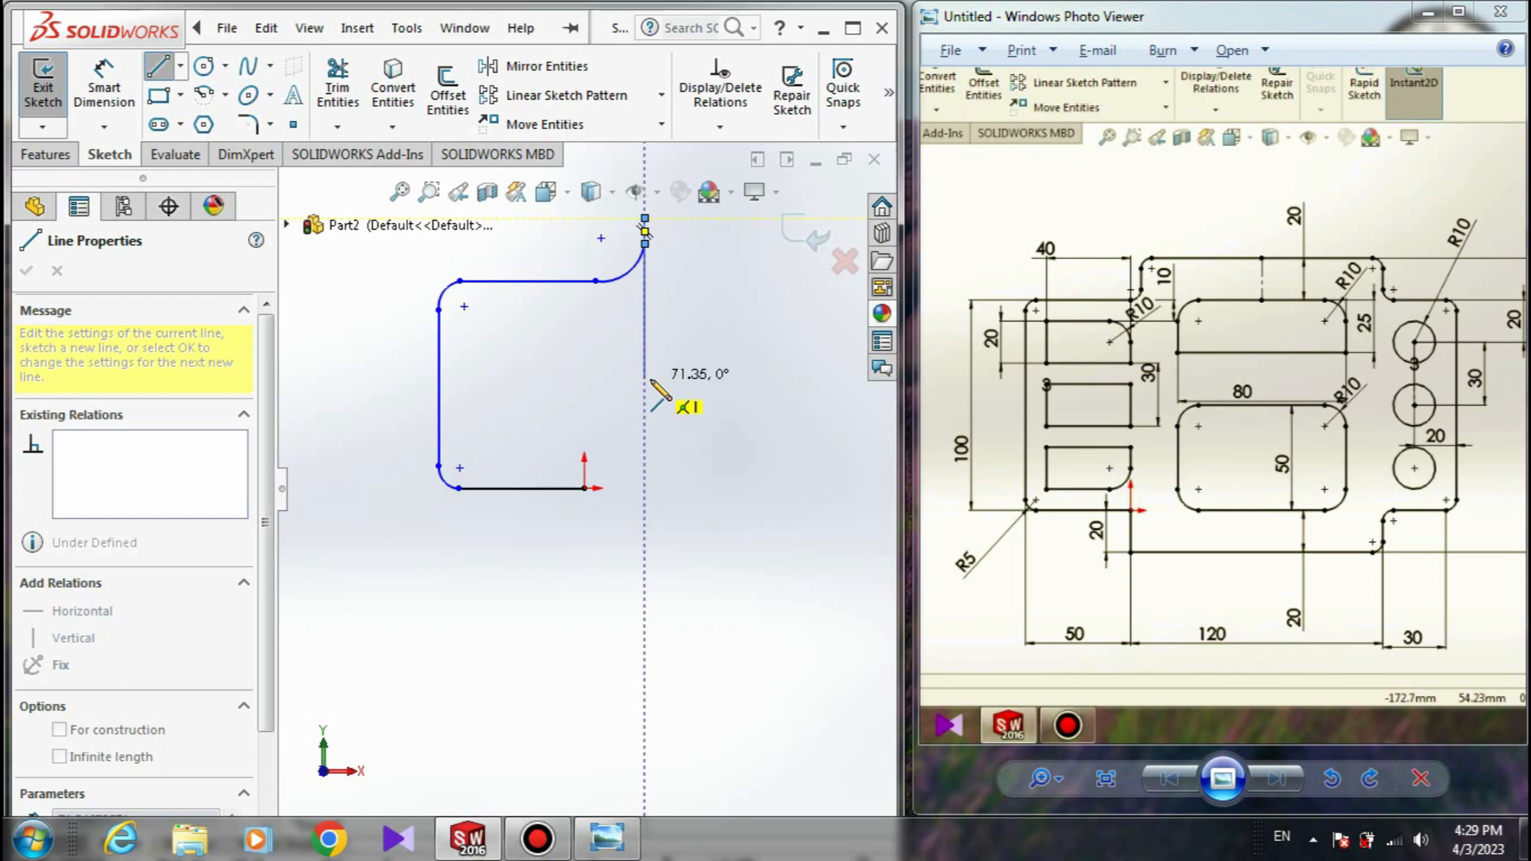
{"action": "scroll", "coordinate": [652, 409], "scroll_direction": "up", "scroll_amount": 5}
{"action": "scroll", "coordinate": [550, 542], "scroll_direction": "down", "scroll_amount": 3}
{"action": "scroll", "coordinate": [551, 495], "scroll_direction": "up", "scroll_amount": 3}
{"action": "scroll", "coordinate": [766, 399], "scroll_direction": "down", "scroll_amount": 4}
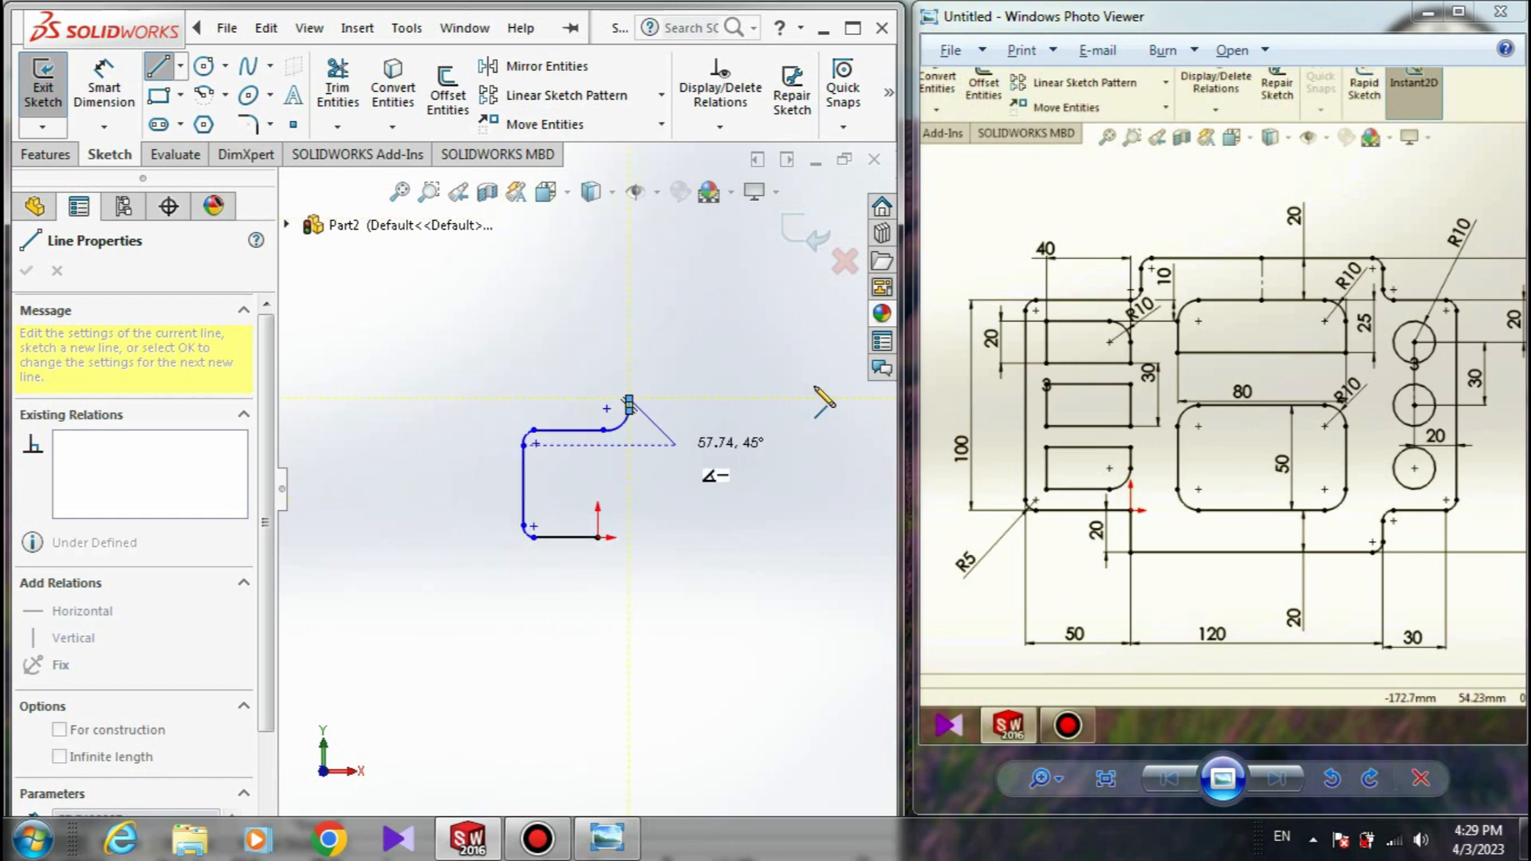
{"action": "scroll", "coordinate": [709, 244], "scroll_direction": "up", "scroll_amount": 1}
{"action": "scroll", "coordinate": [685, 271], "scroll_direction": "down", "scroll_amount": 4}
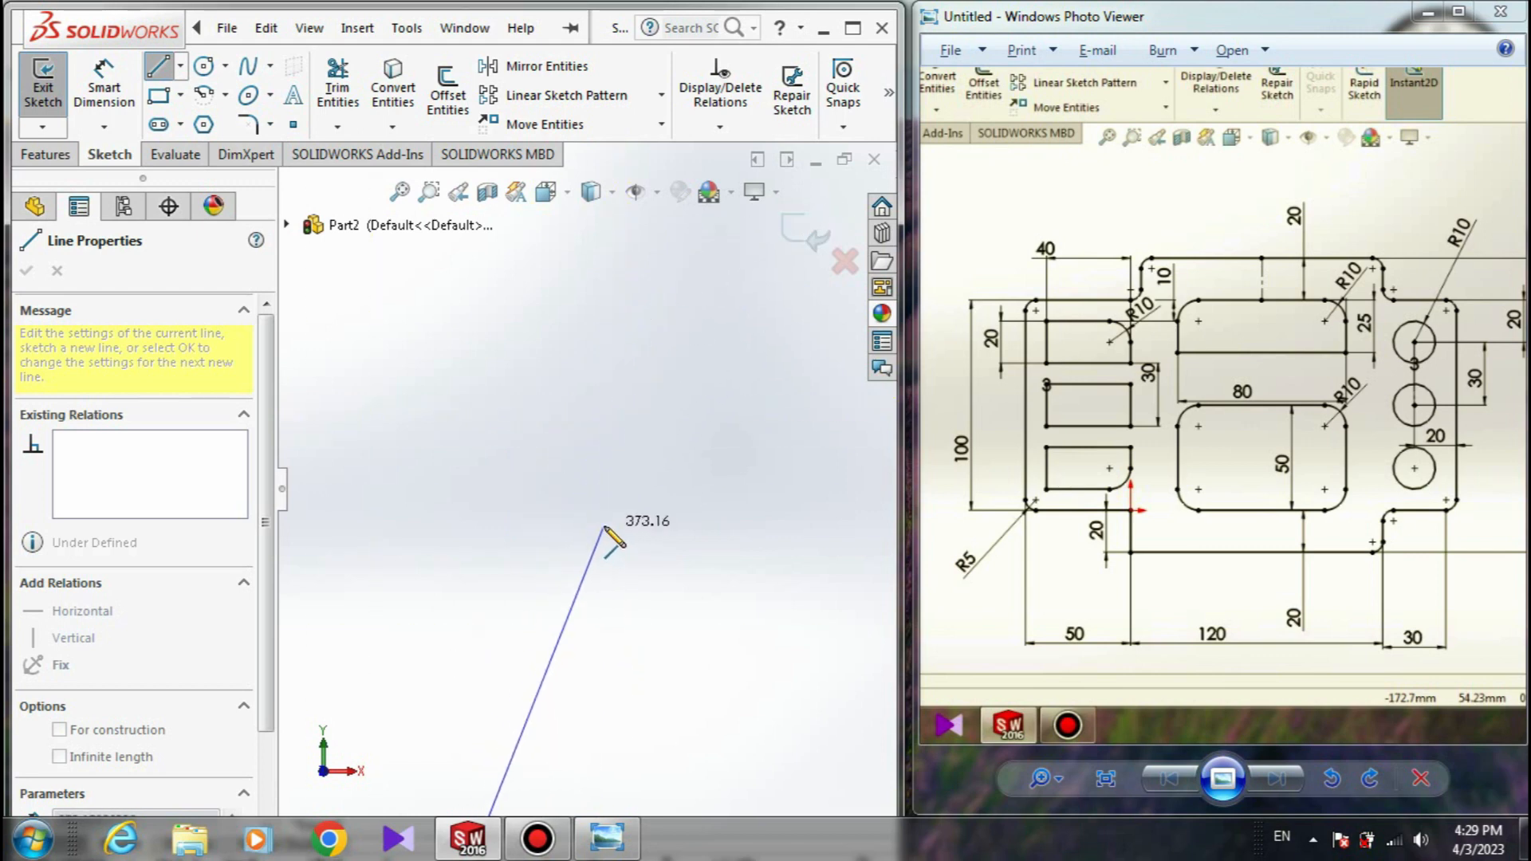
{"action": "scroll", "coordinate": [608, 518], "scroll_direction": "down", "scroll_amount": 3}
{"action": "scroll", "coordinate": [622, 510], "scroll_direction": "down", "scroll_amount": 3}
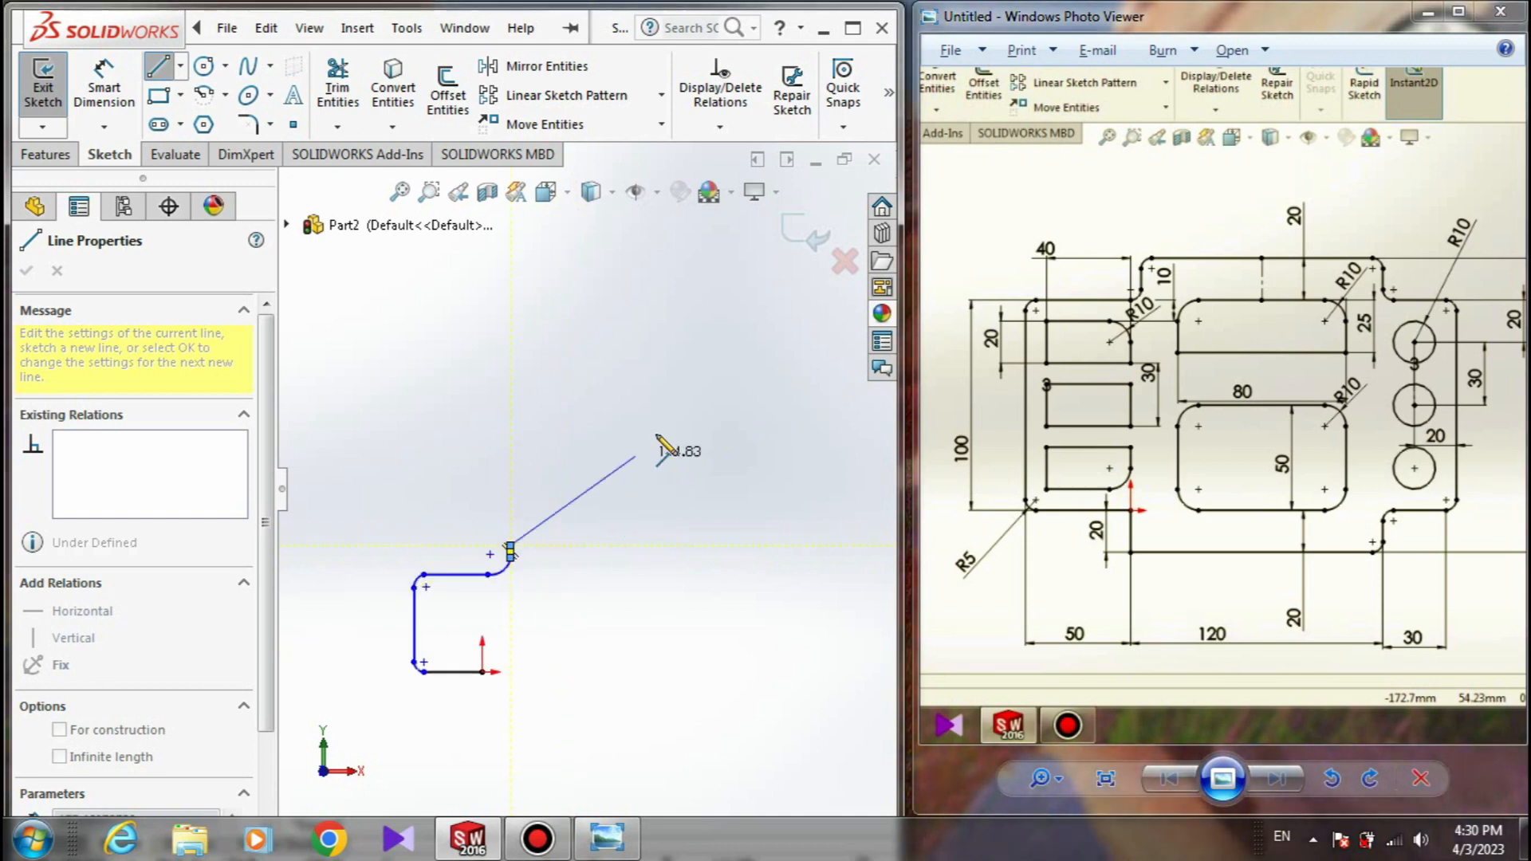
{"action": "scroll", "coordinate": [635, 389], "scroll_direction": "down", "scroll_amount": 2}
{"action": "scroll", "coordinate": [575, 656], "scroll_direction": "up", "scroll_amount": 3}
{"action": "scroll", "coordinate": [444, 662], "scroll_direction": "down", "scroll_amount": 3}
{"action": "scroll", "coordinate": [614, 578], "scroll_direction": "up", "scroll_amount": 3}
{"action": "scroll", "coordinate": [574, 534], "scroll_direction": "down", "scroll_amount": 2}
{"action": "scroll", "coordinate": [580, 495], "scroll_direction": "up", "scroll_amount": 3}
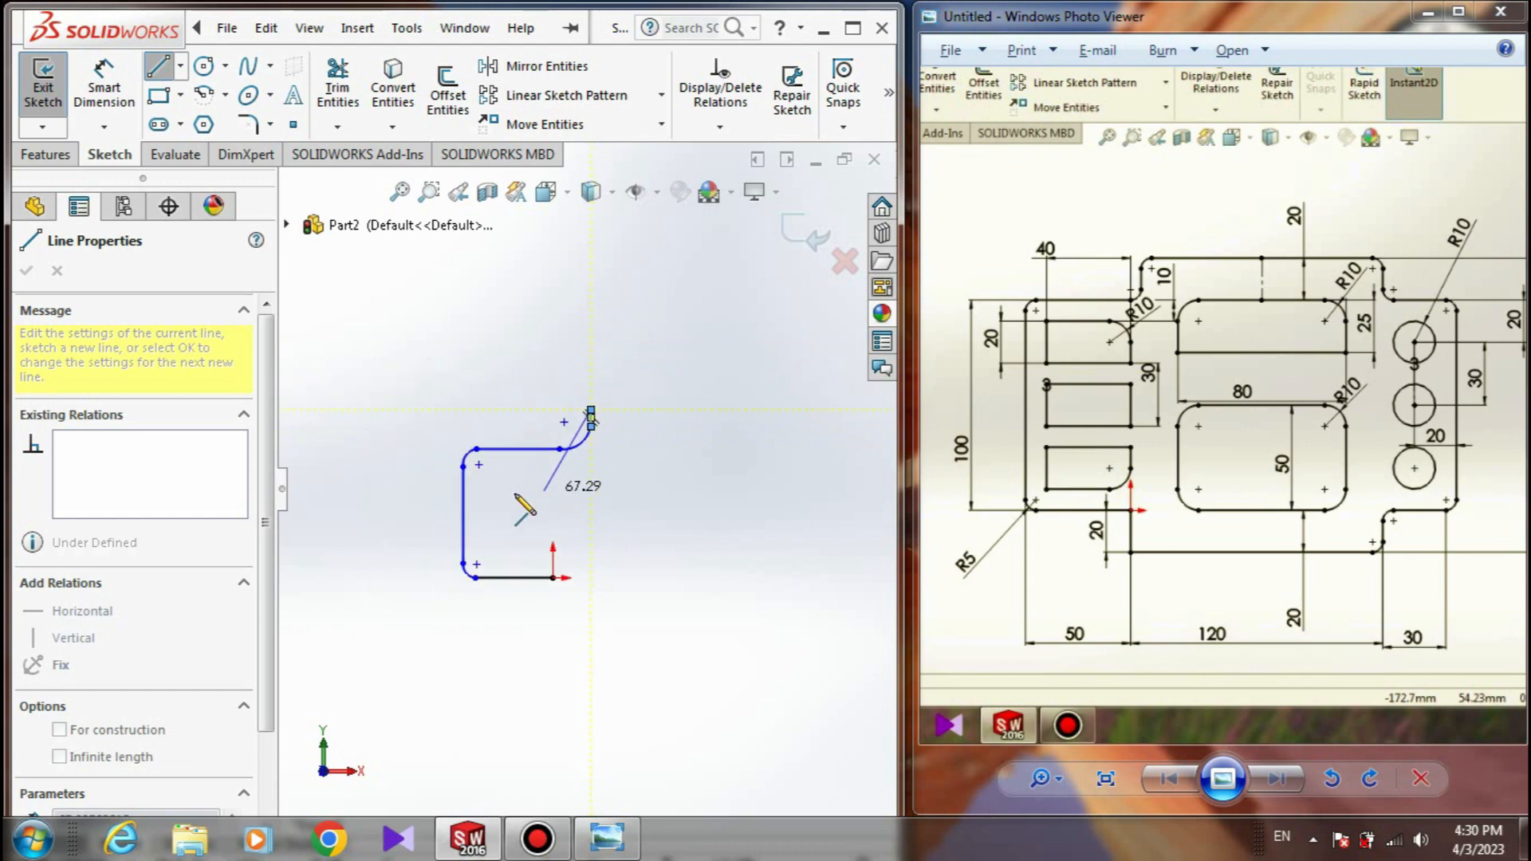
{"action": "scroll", "coordinate": [562, 558], "scroll_direction": "up", "scroll_amount": 3}
{"action": "scroll", "coordinate": [515, 665], "scroll_direction": "down", "scroll_amount": 3}
{"action": "scroll", "coordinate": [512, 658], "scroll_direction": "down", "scroll_amount": 3}
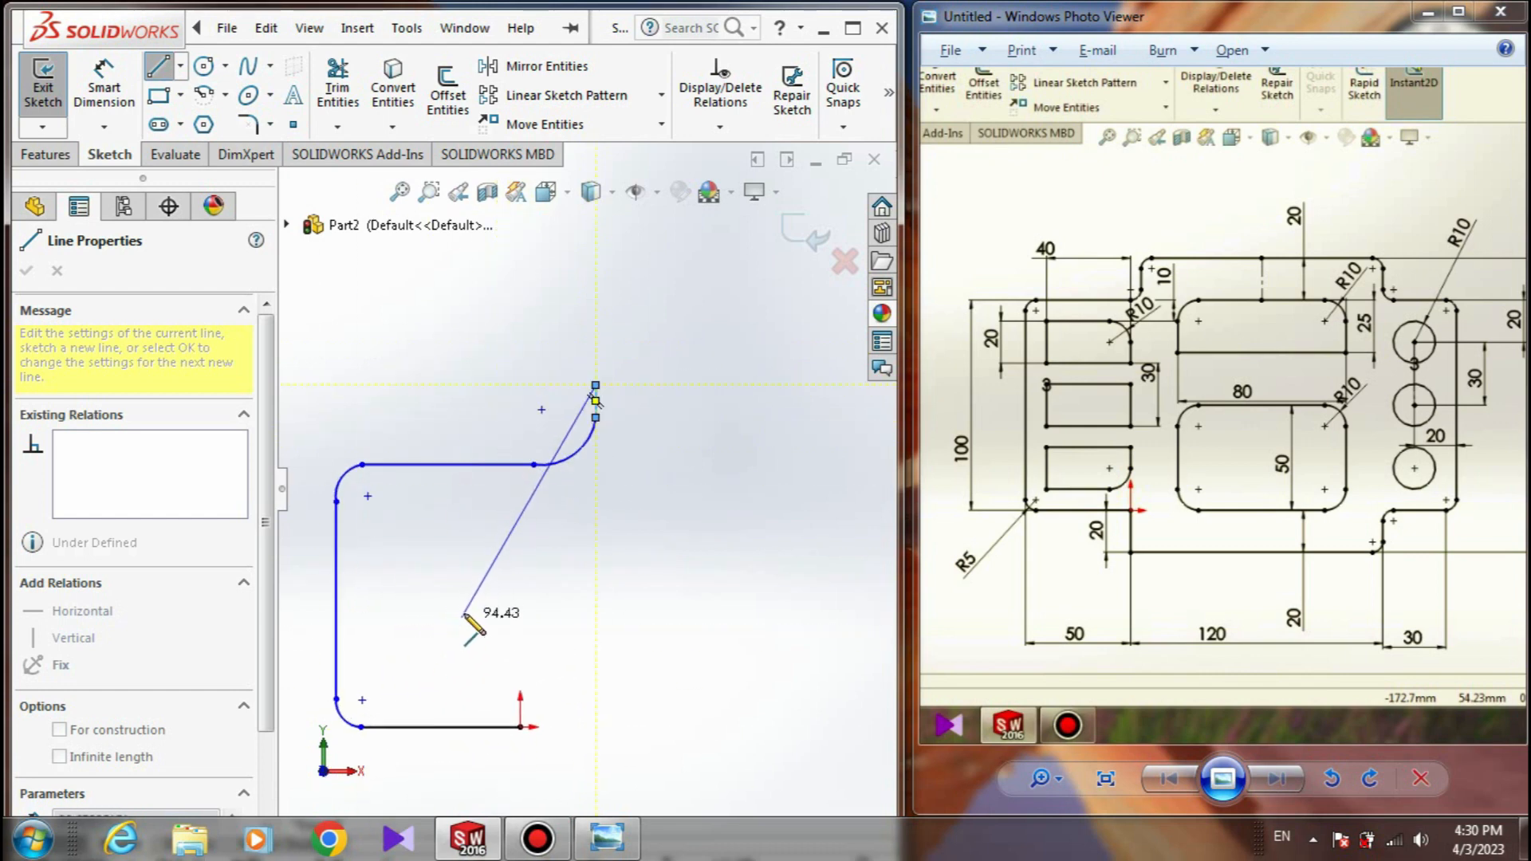
{"action": "scroll", "coordinate": [598, 578], "scroll_direction": "up", "scroll_amount": 2}
{"action": "scroll", "coordinate": [590, 574], "scroll_direction": "down", "scroll_amount": 2}
{"action": "scroll", "coordinate": [558, 491], "scroll_direction": "up", "scroll_amount": 3}
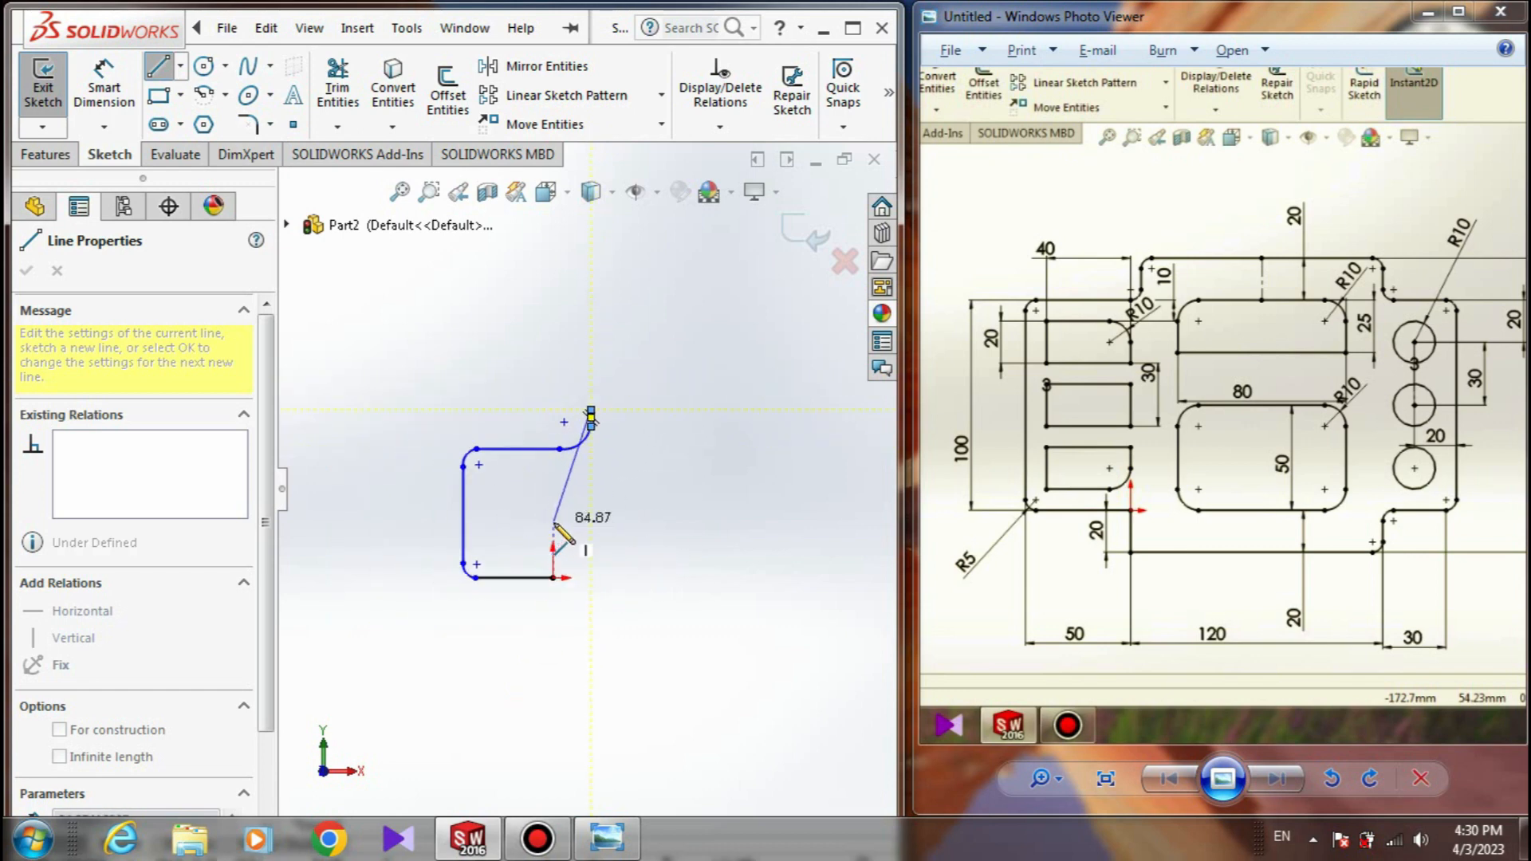
{"action": "scroll", "coordinate": [634, 414], "scroll_direction": "up", "scroll_amount": 2}
{"action": "scroll", "coordinate": [606, 446], "scroll_direction": "down", "scroll_amount": 3}
{"action": "scroll", "coordinate": [572, 542], "scroll_direction": "up", "scroll_amount": 3}
{"action": "scroll", "coordinate": [578, 475], "scroll_direction": "down", "scroll_amount": 5}
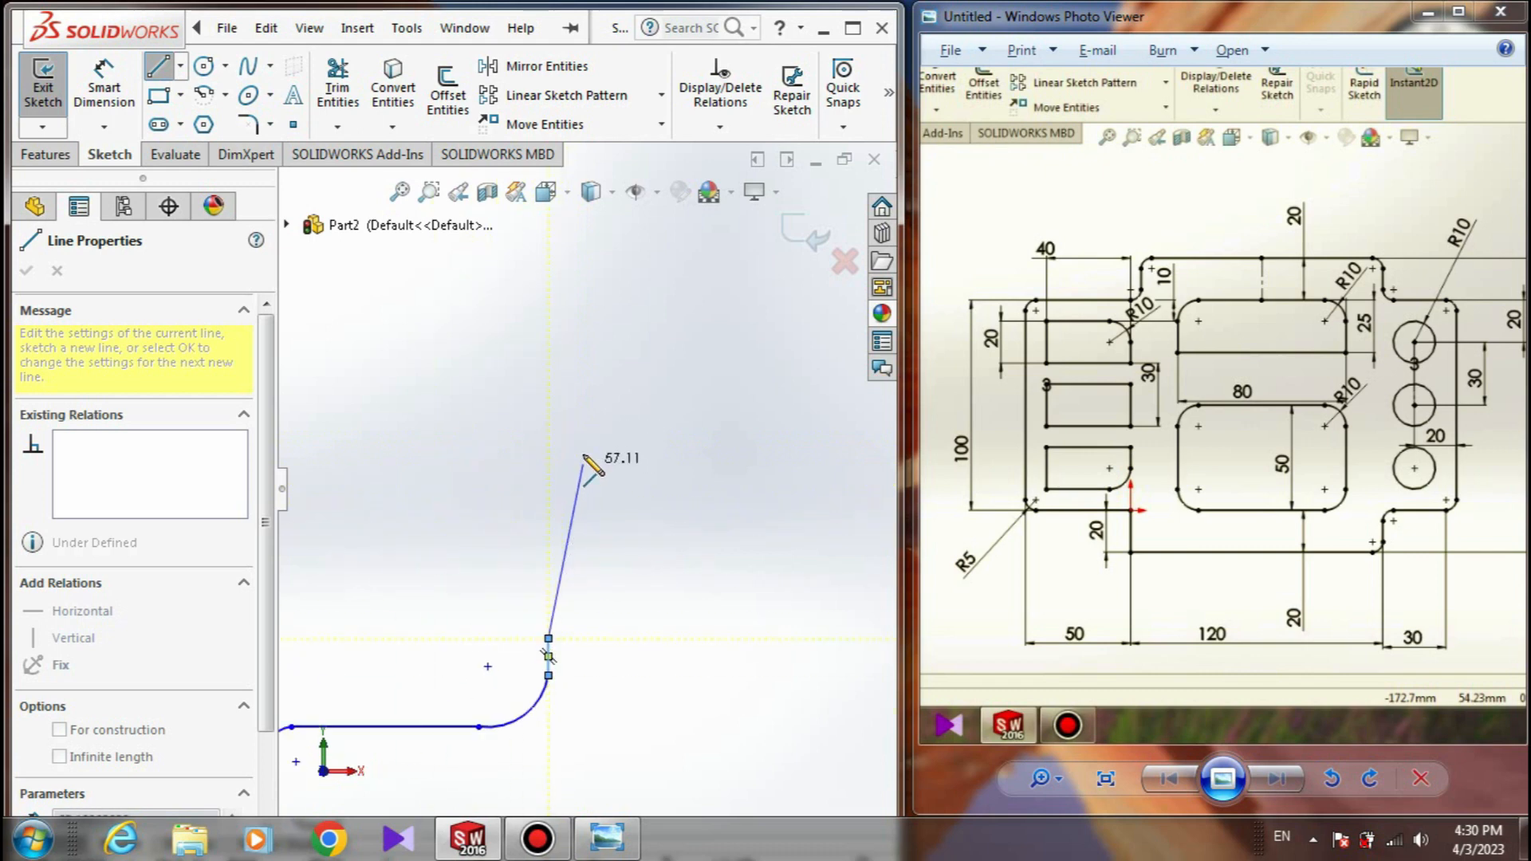
{"action": "left_click", "coordinate": [401, 191]}
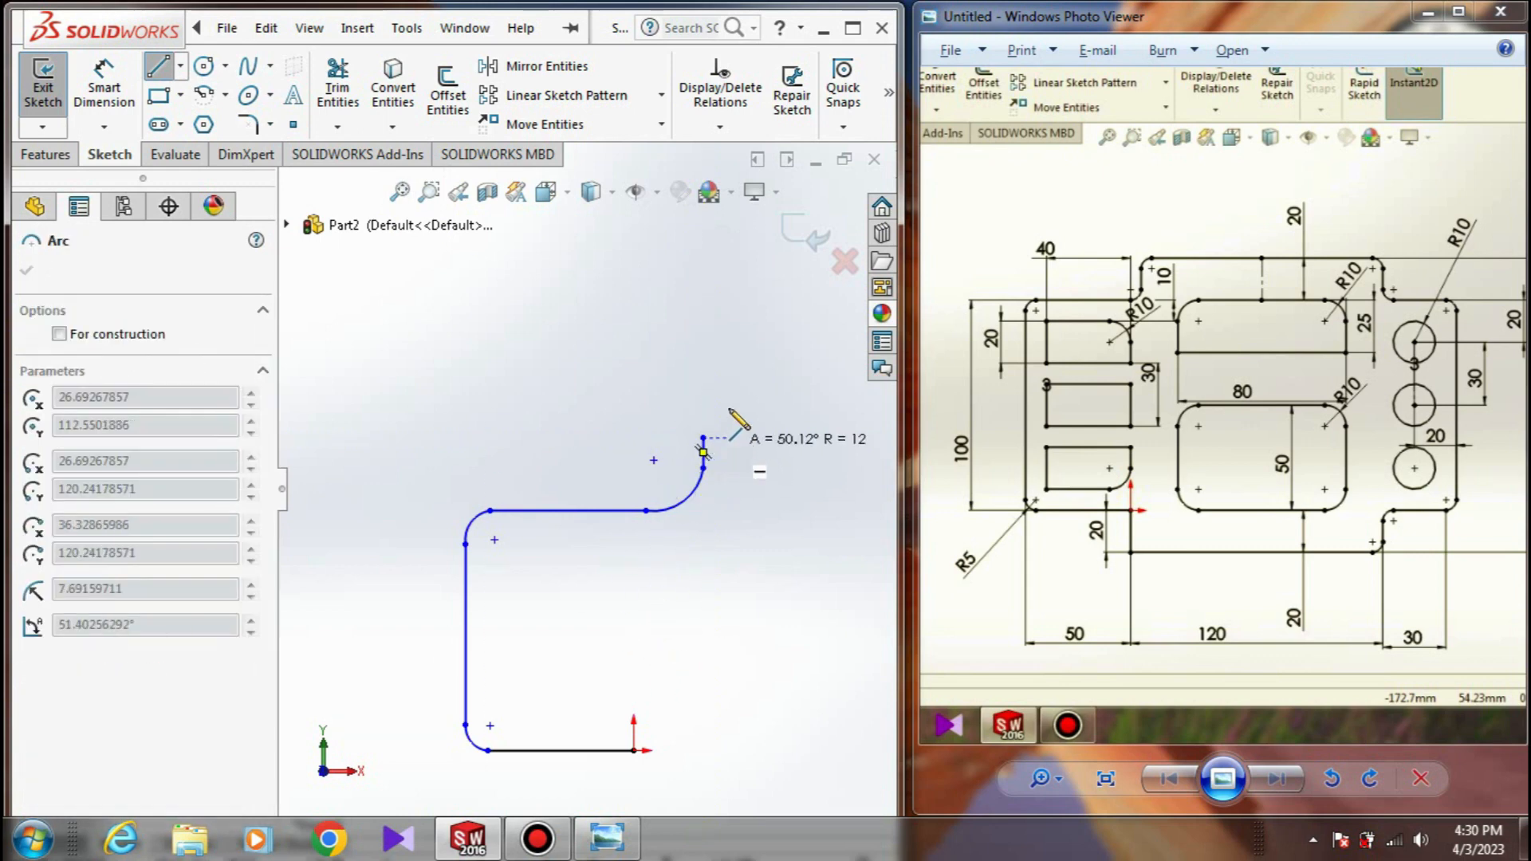
{"action": "scroll", "coordinate": [638, 483], "scroll_direction": "down", "scroll_amount": 3}
{"action": "scroll", "coordinate": [606, 494], "scroll_direction": "up", "scroll_amount": 5}
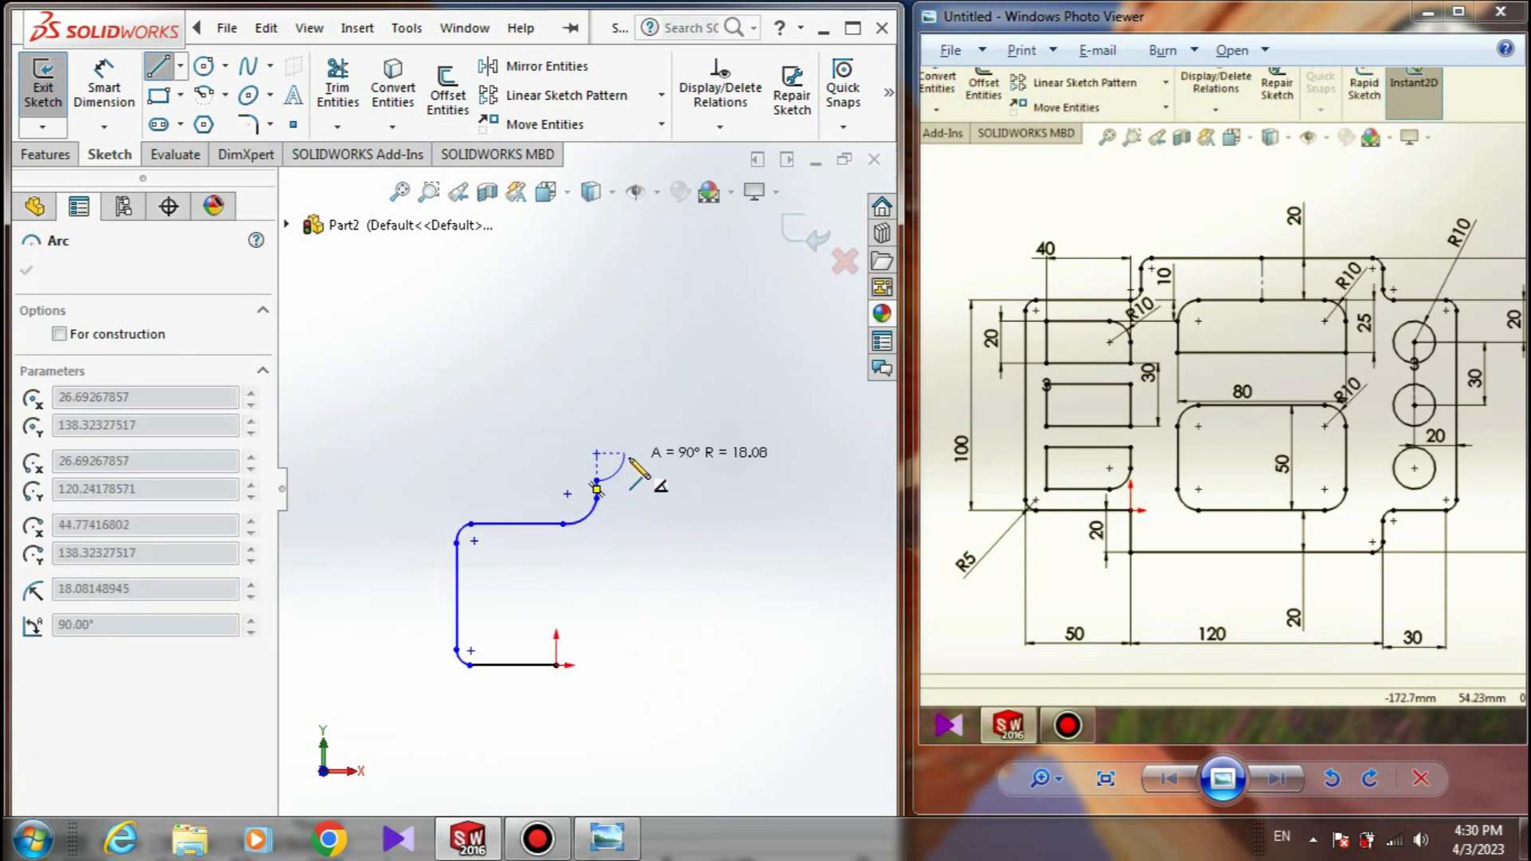
- End the line chain at the short vertical line's upper end
{"action": "right_click", "coordinate": [626, 403]}
{"action": "left_click", "coordinate": [678, 498]}
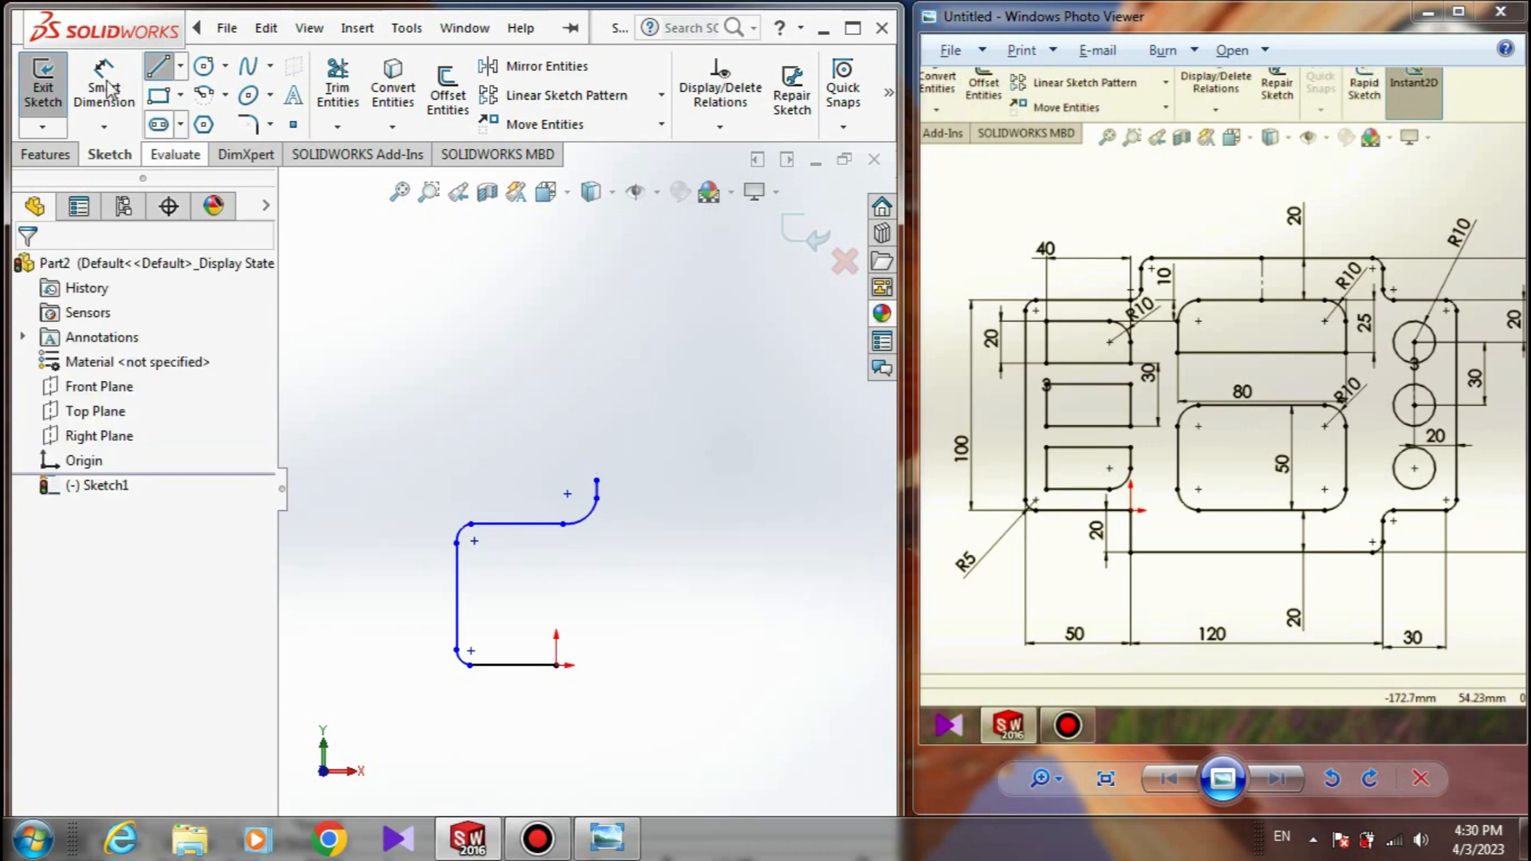
{"action": "left_click", "coordinate": [205, 96]}
{"action": "scroll", "coordinate": [621, 487], "scroll_direction": "down", "scroll_amount": 4}
{"action": "scroll", "coordinate": [668, 409], "scroll_direction": "down", "scroll_amount": 5}
{"action": "scroll", "coordinate": [434, 649], "scroll_direction": "down", "scroll_amount": 4}
{"action": "scroll", "coordinate": [443, 628], "scroll_direction": "up", "scroll_amount": 9}
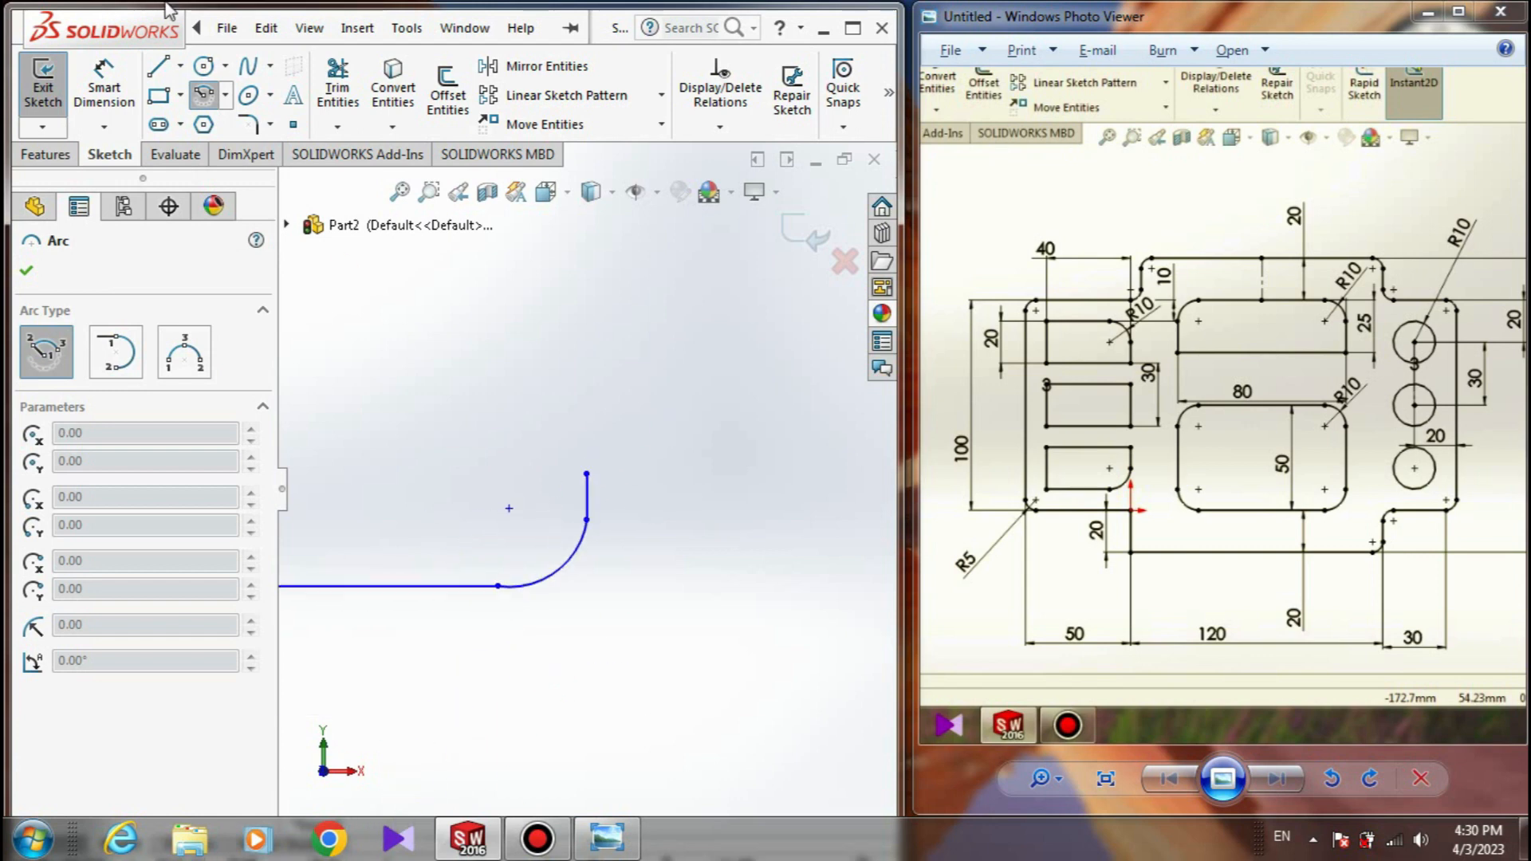
{"action": "left_click", "coordinate": [162, 67]}
{"action": "left_click", "coordinate": [586, 475]}
{"action": "left_click", "coordinate": [497, 348]}
{"action": "left_click", "coordinate": [688, 341]}
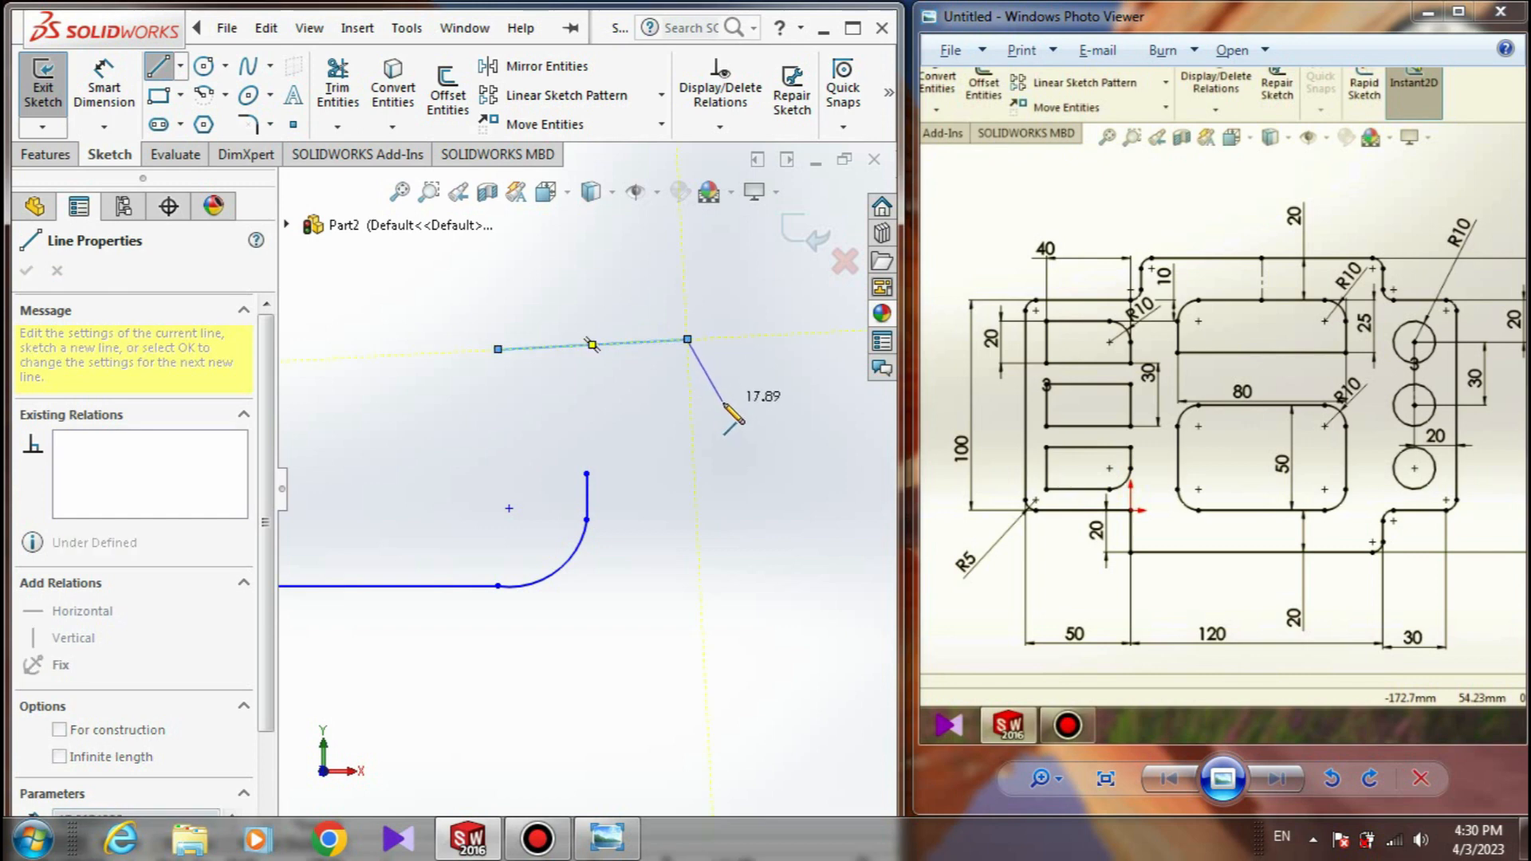
{"action": "key", "text": "ctrl+z"}
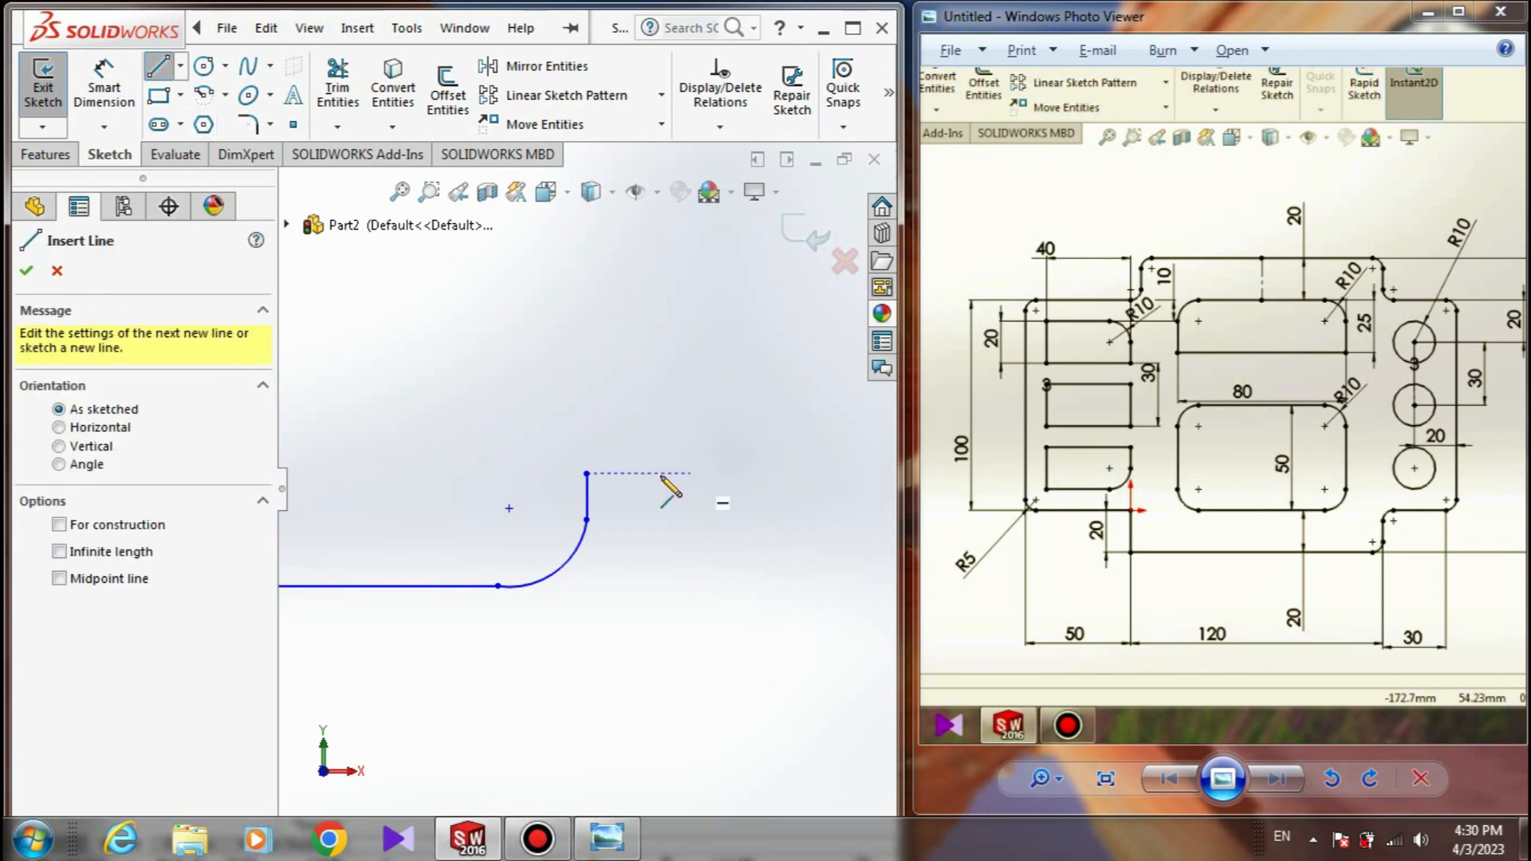
- Sketch a slightly inclined line about 46.7 mm long above the short vertical line and end the line chain
{"action": "left_click", "coordinate": [497, 349]}
{"action": "left_click", "coordinate": [688, 340]}
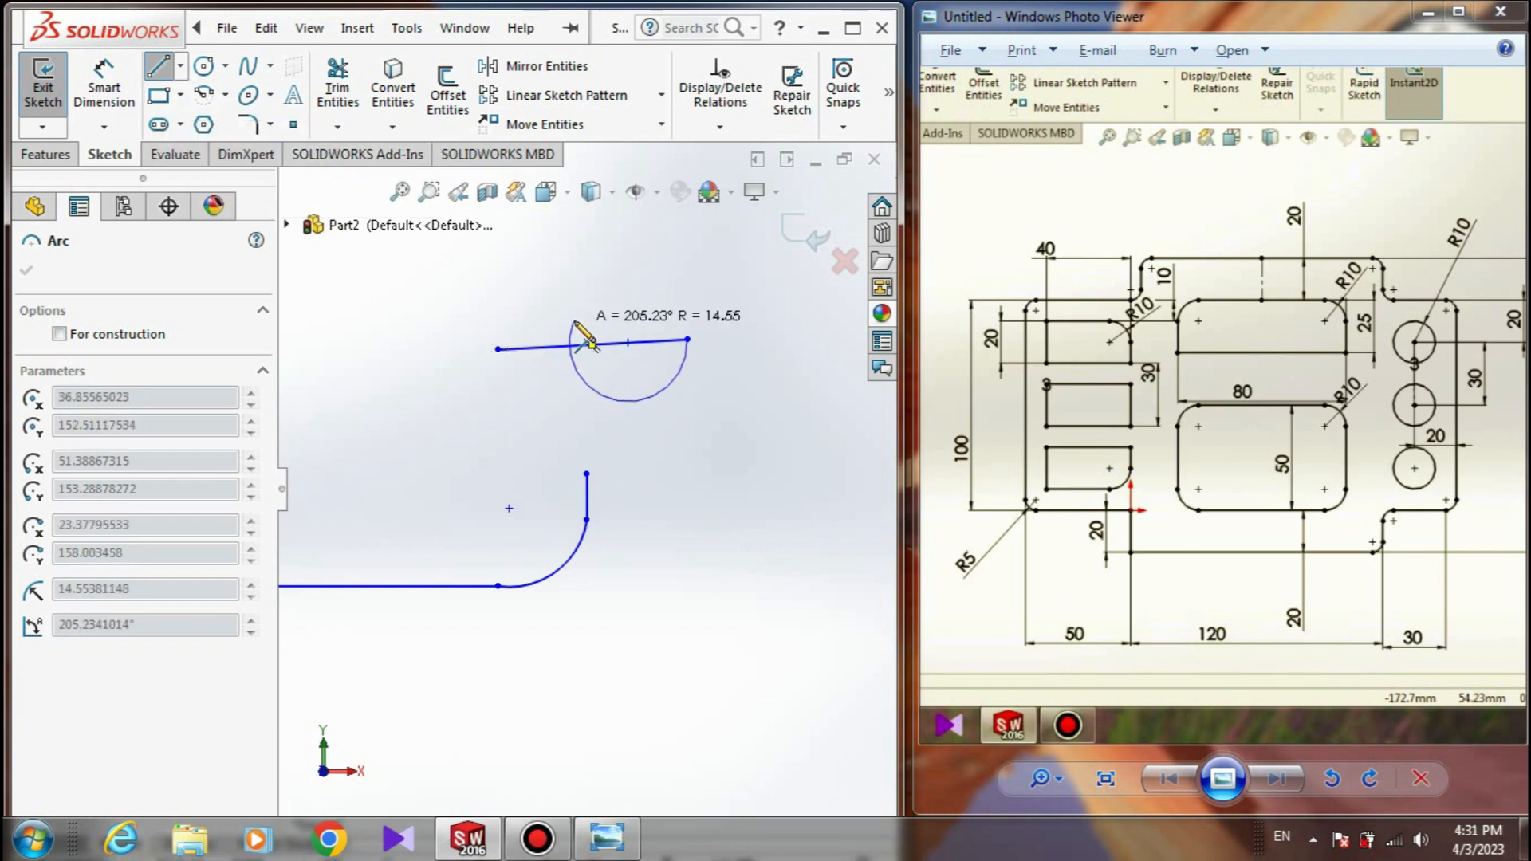
{"action": "right_click", "coordinate": [752, 342]}
{"action": "left_click", "coordinate": [759, 351]}
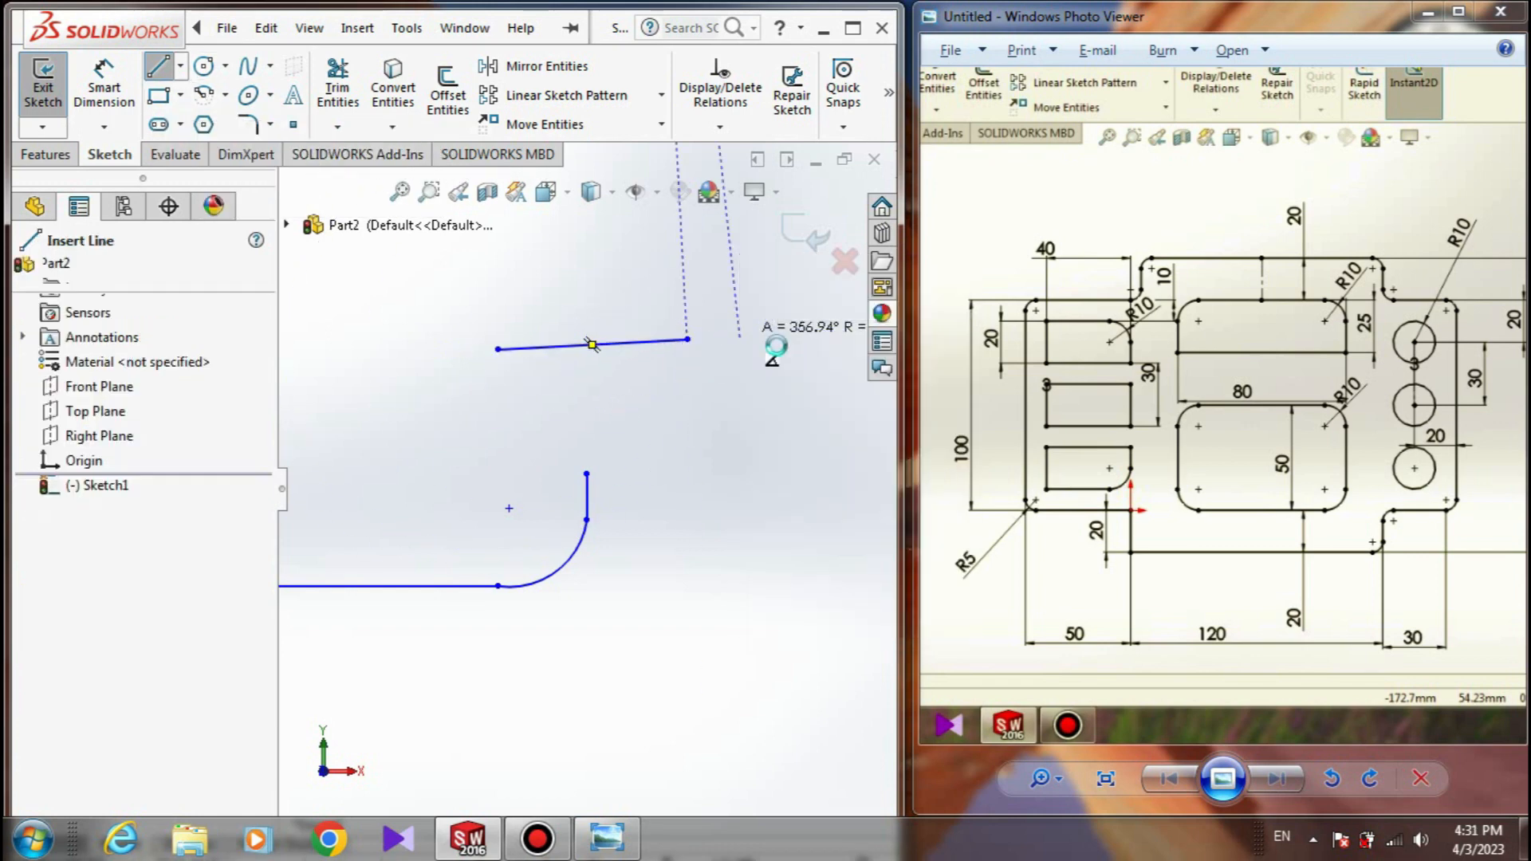
{"action": "left_click", "coordinate": [204, 94]}
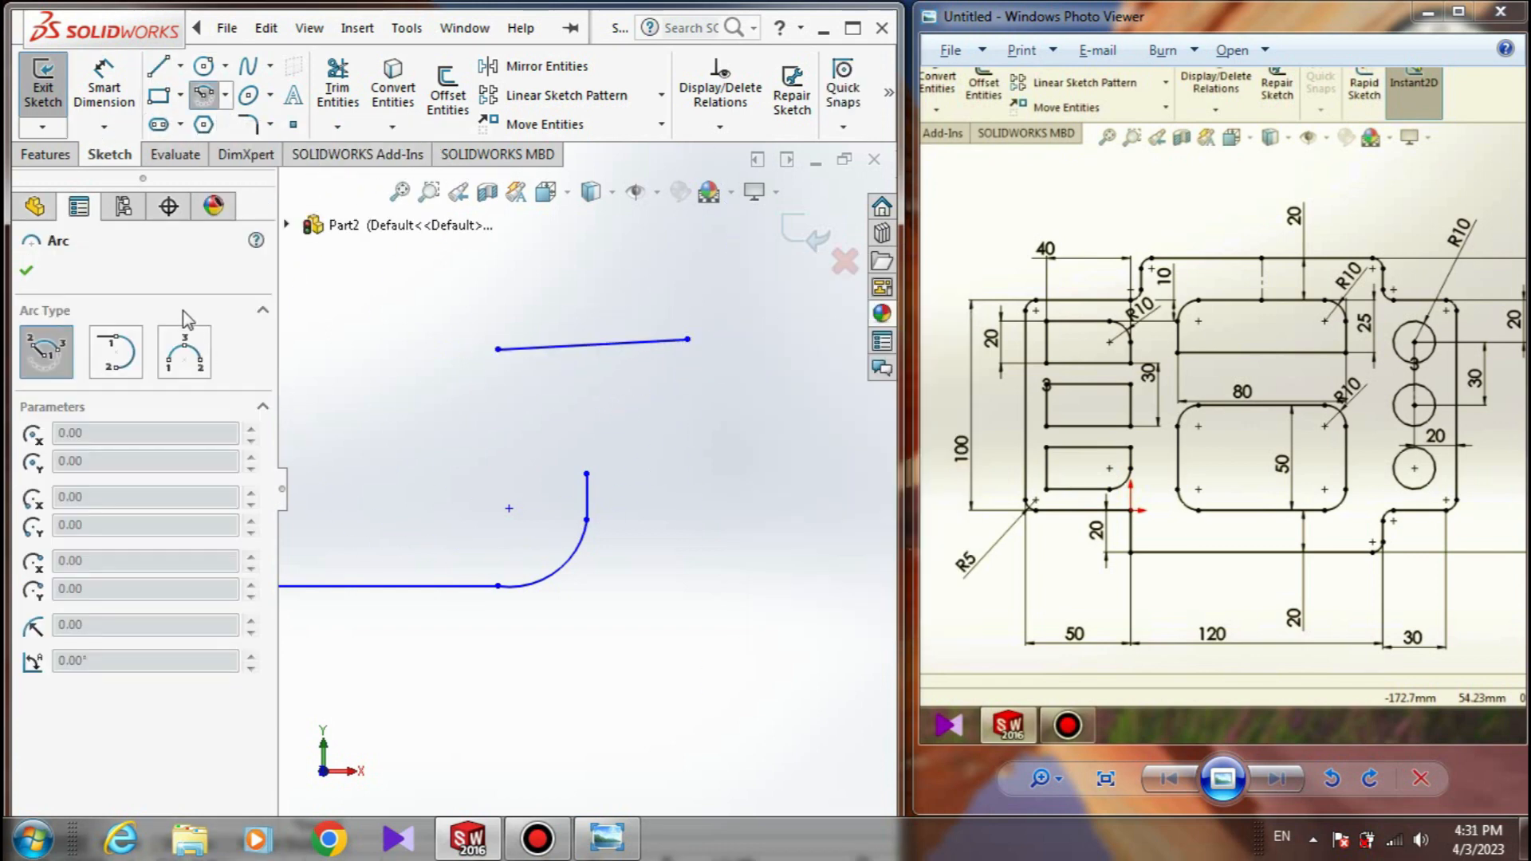
{"action": "left_click", "coordinate": [174, 68]}
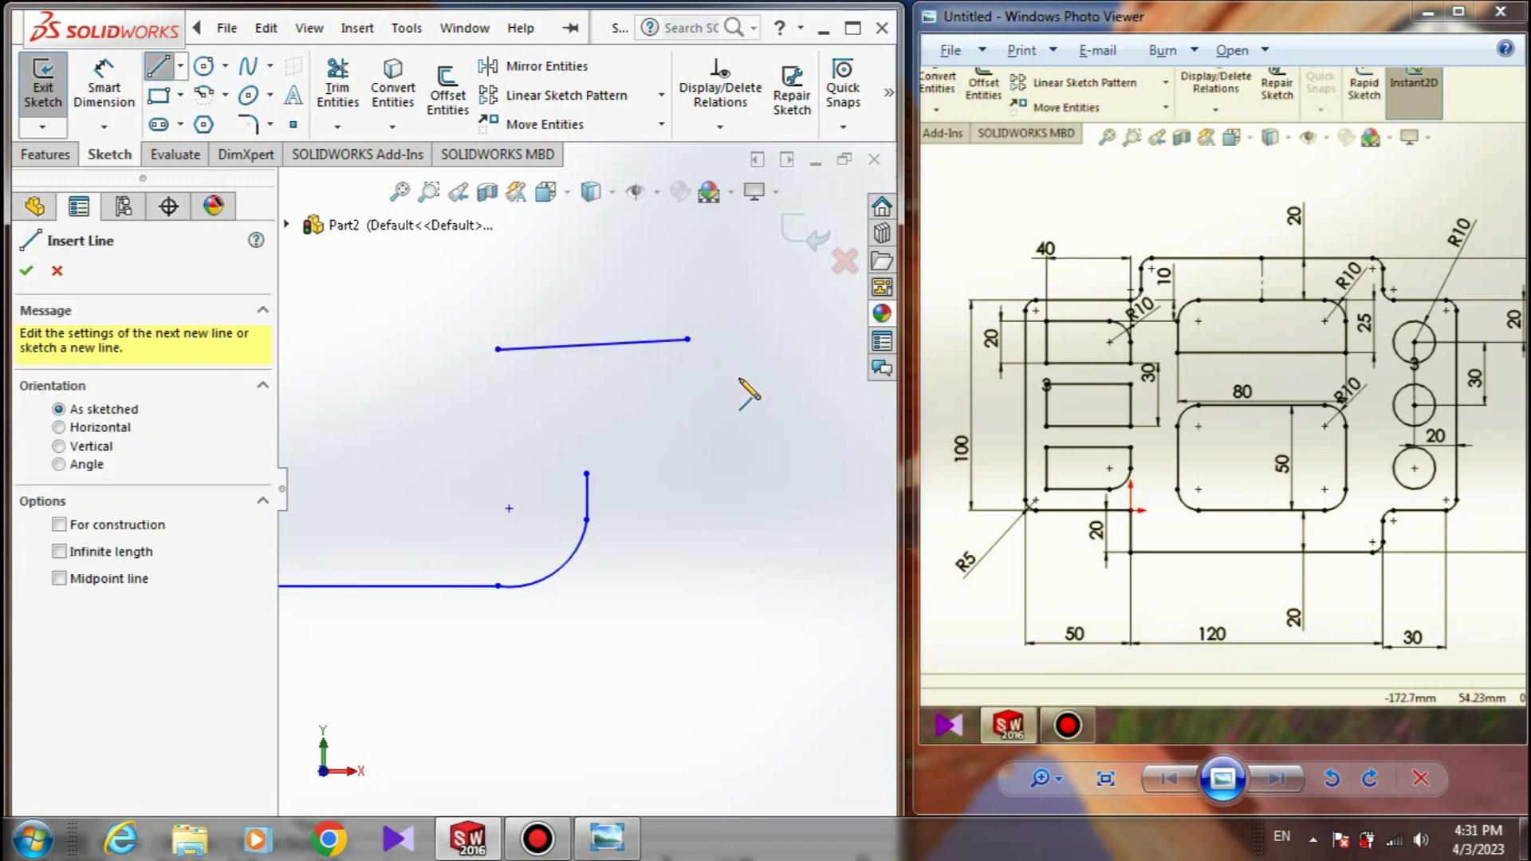
- Delete the stray inclined line above the outline
{"action": "right_click", "coordinate": [679, 405]}
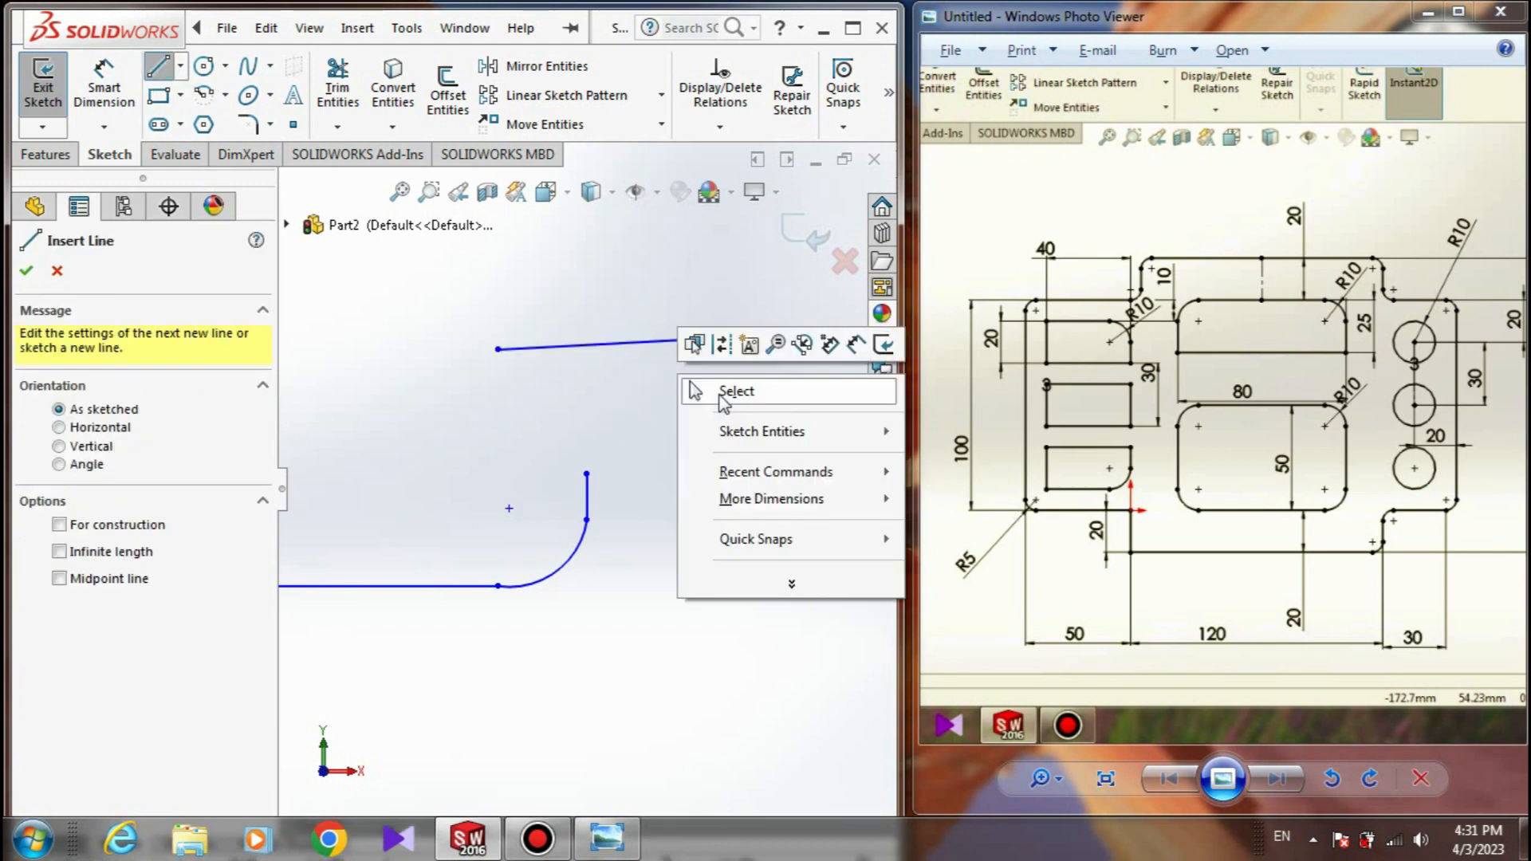
{"action": "left_click", "coordinate": [733, 391]}
{"action": "left_click", "coordinate": [672, 341]}
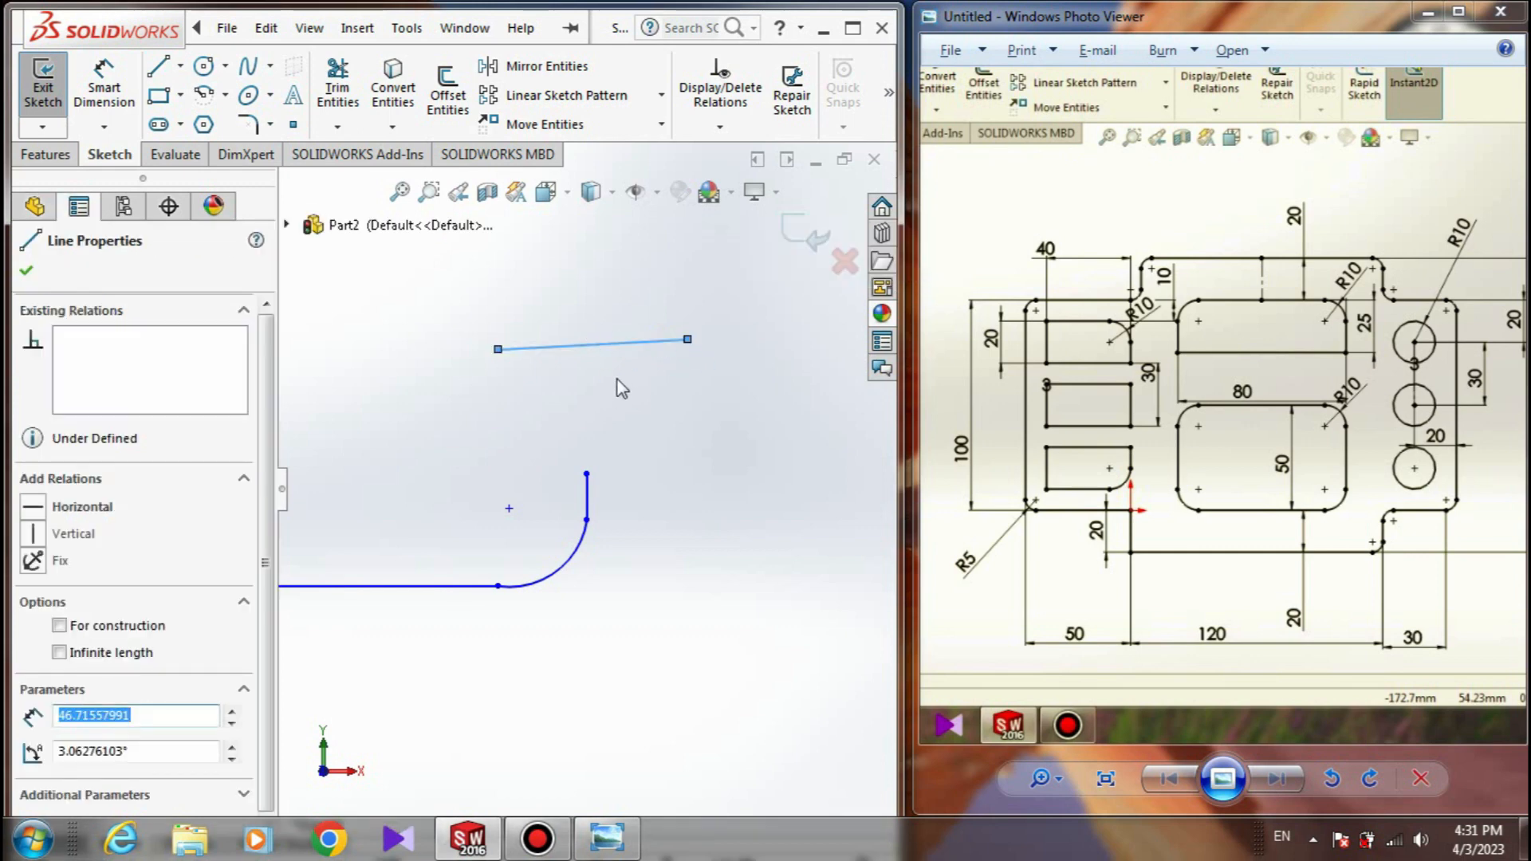
{"action": "key", "text": "Delete"}
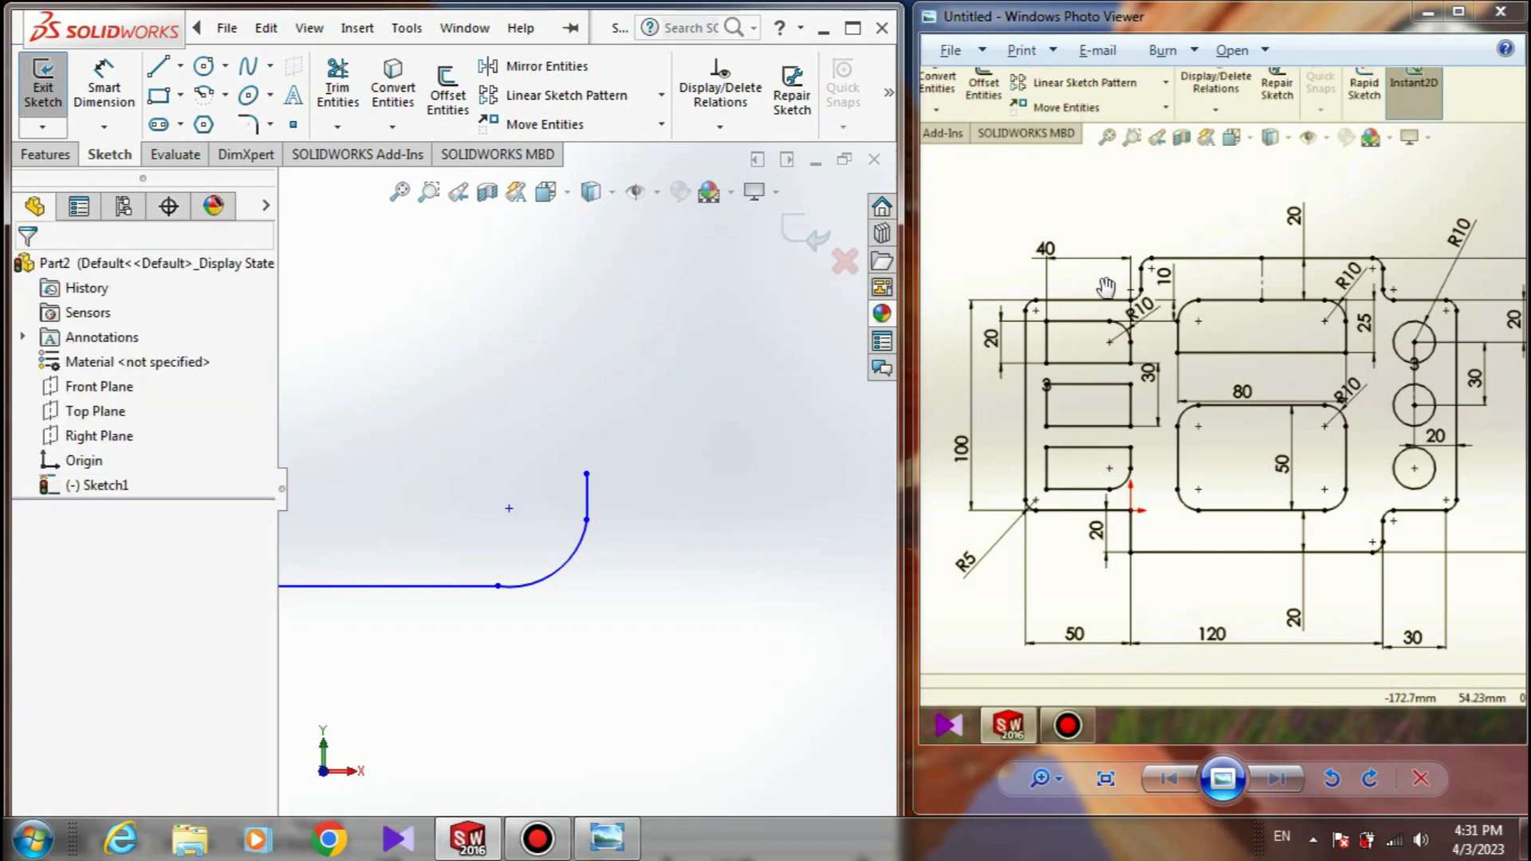
- Undo the deletion of the inclined line, then delete that line again
{"action": "left_click", "coordinate": [203, 94]}
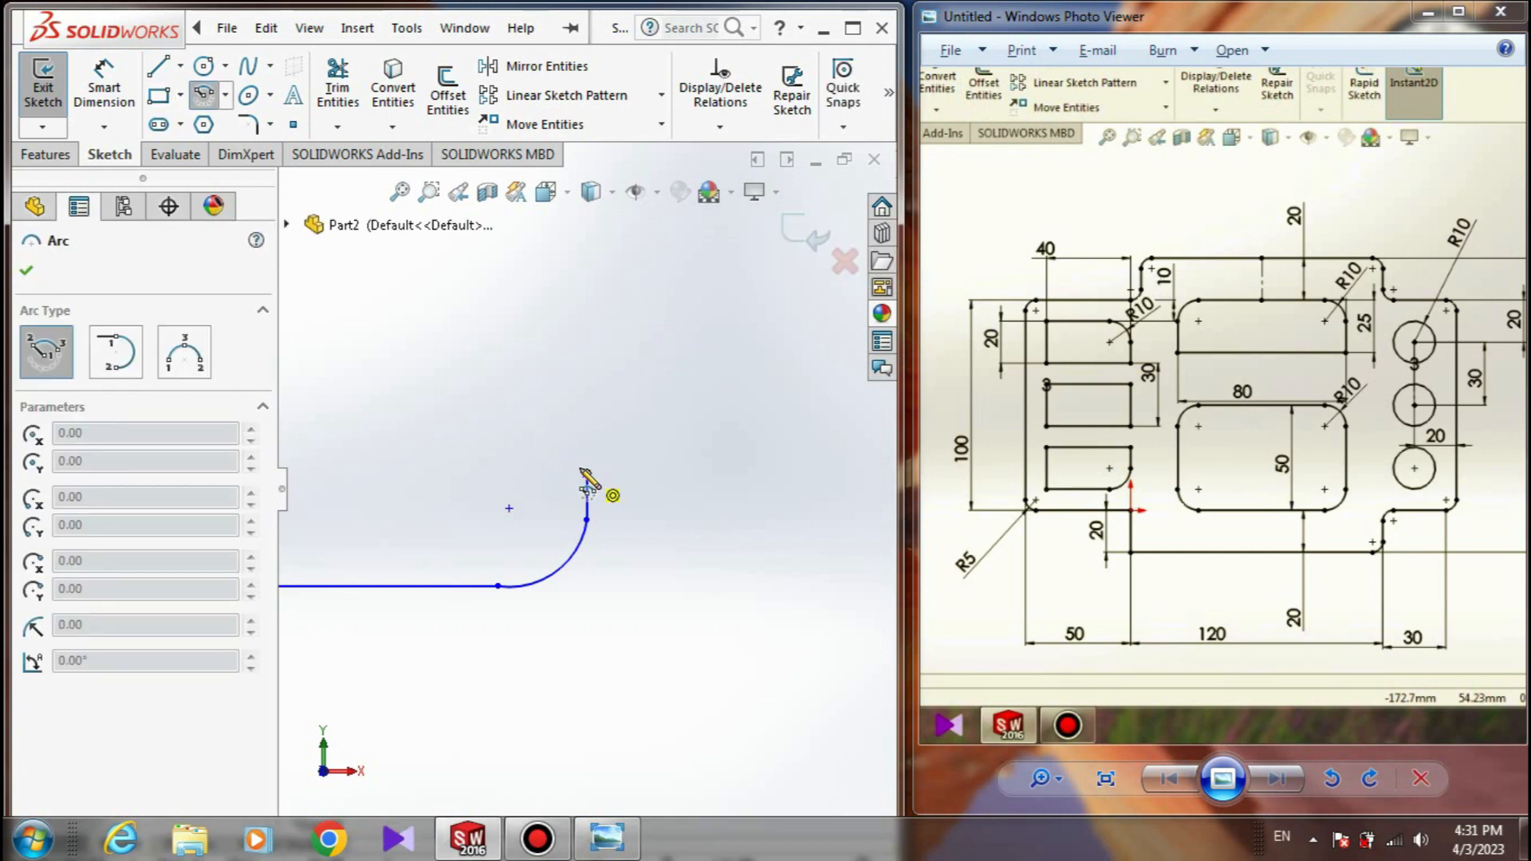
{"action": "key", "text": "ctrl+z"}
{"action": "right_click", "coordinate": [683, 382]}
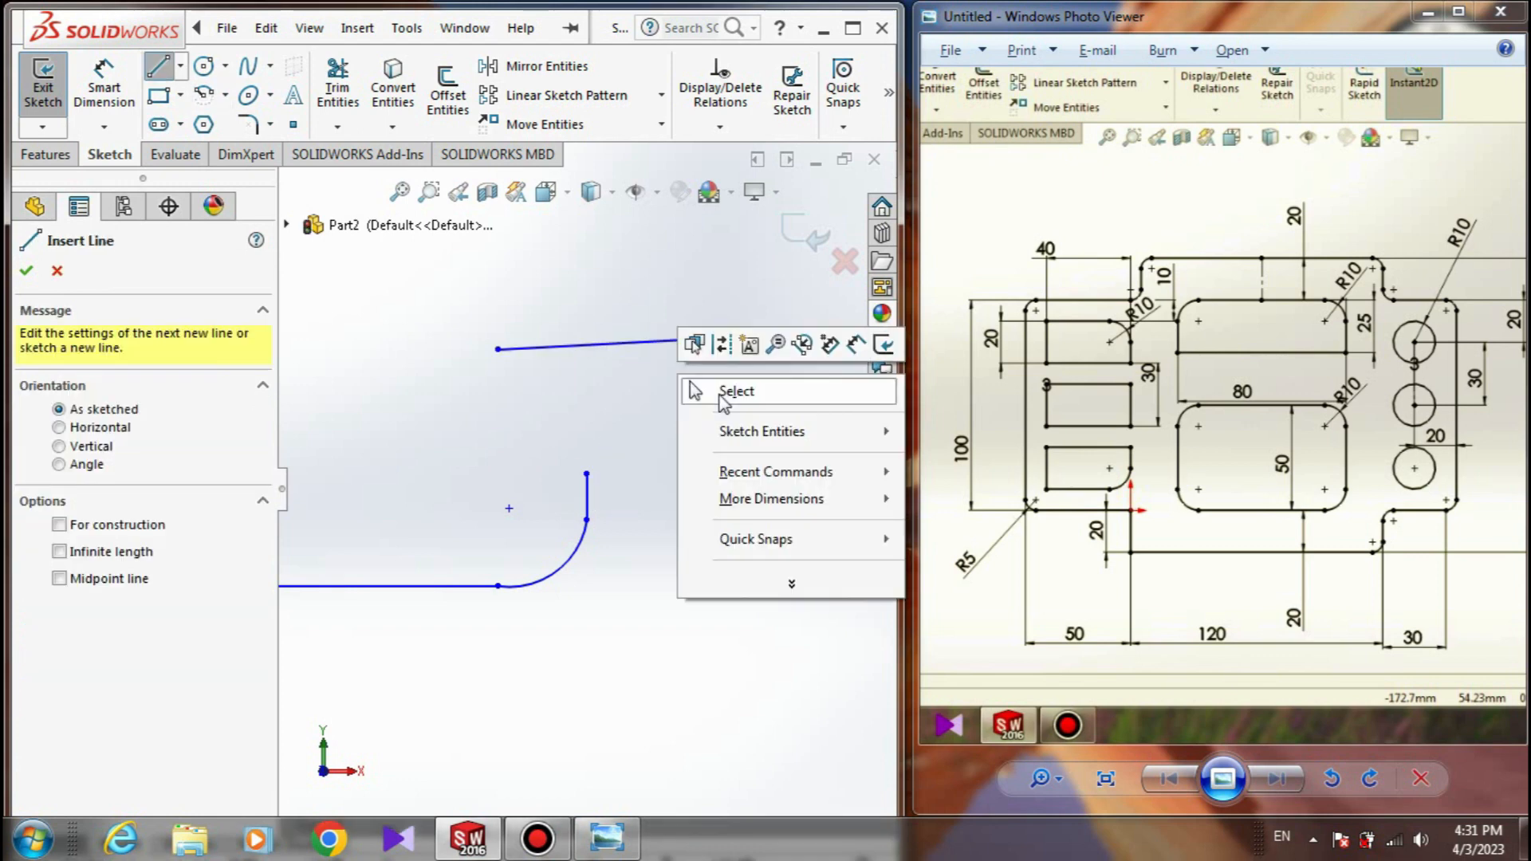
{"action": "left_click", "coordinate": [690, 390]}
{"action": "left_click", "coordinate": [672, 341]}
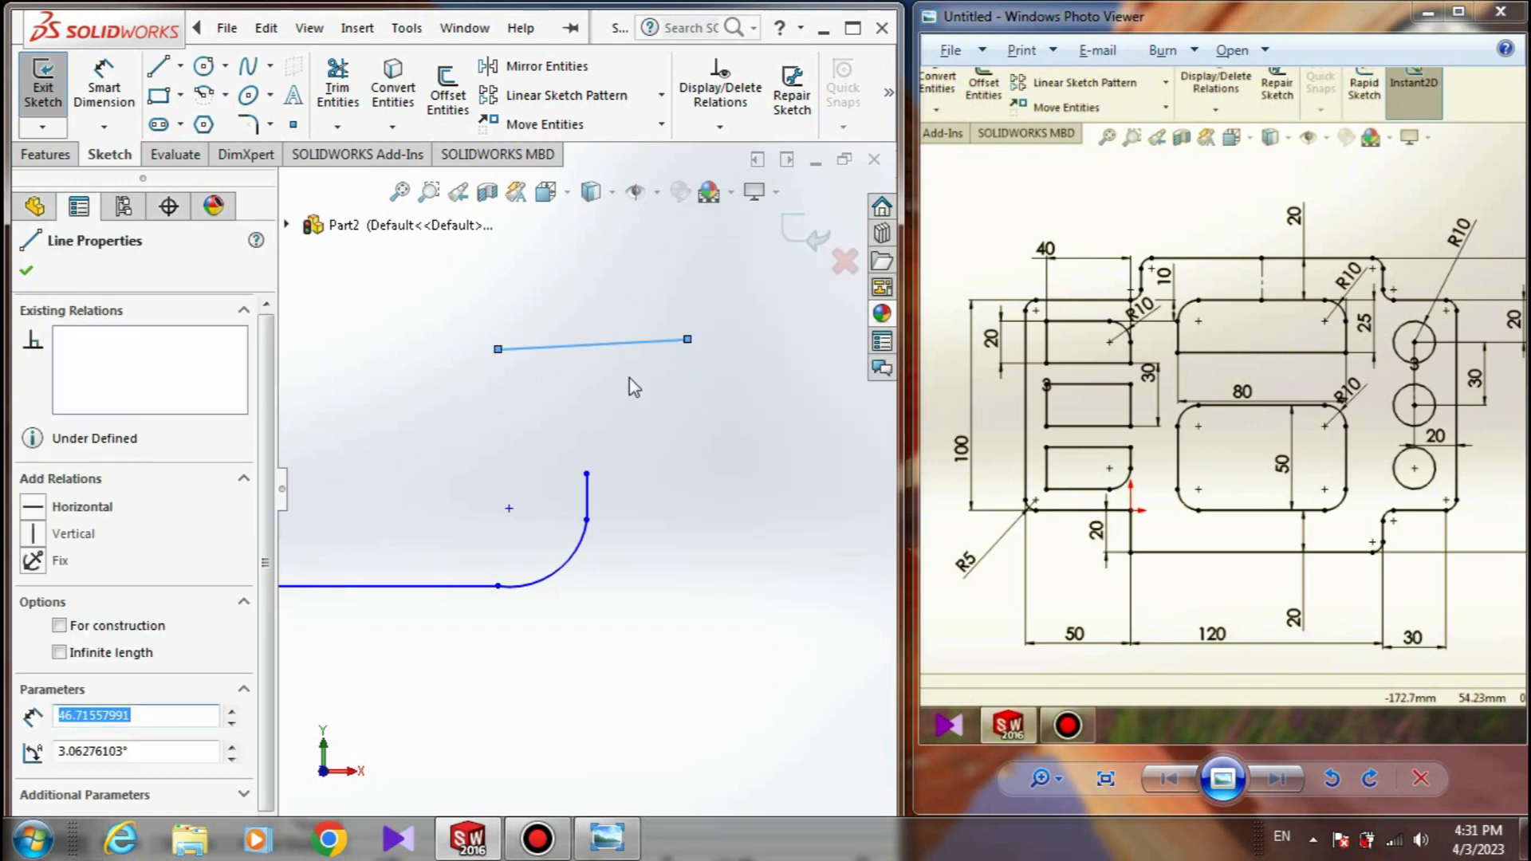
{"action": "key", "text": "Delete"}
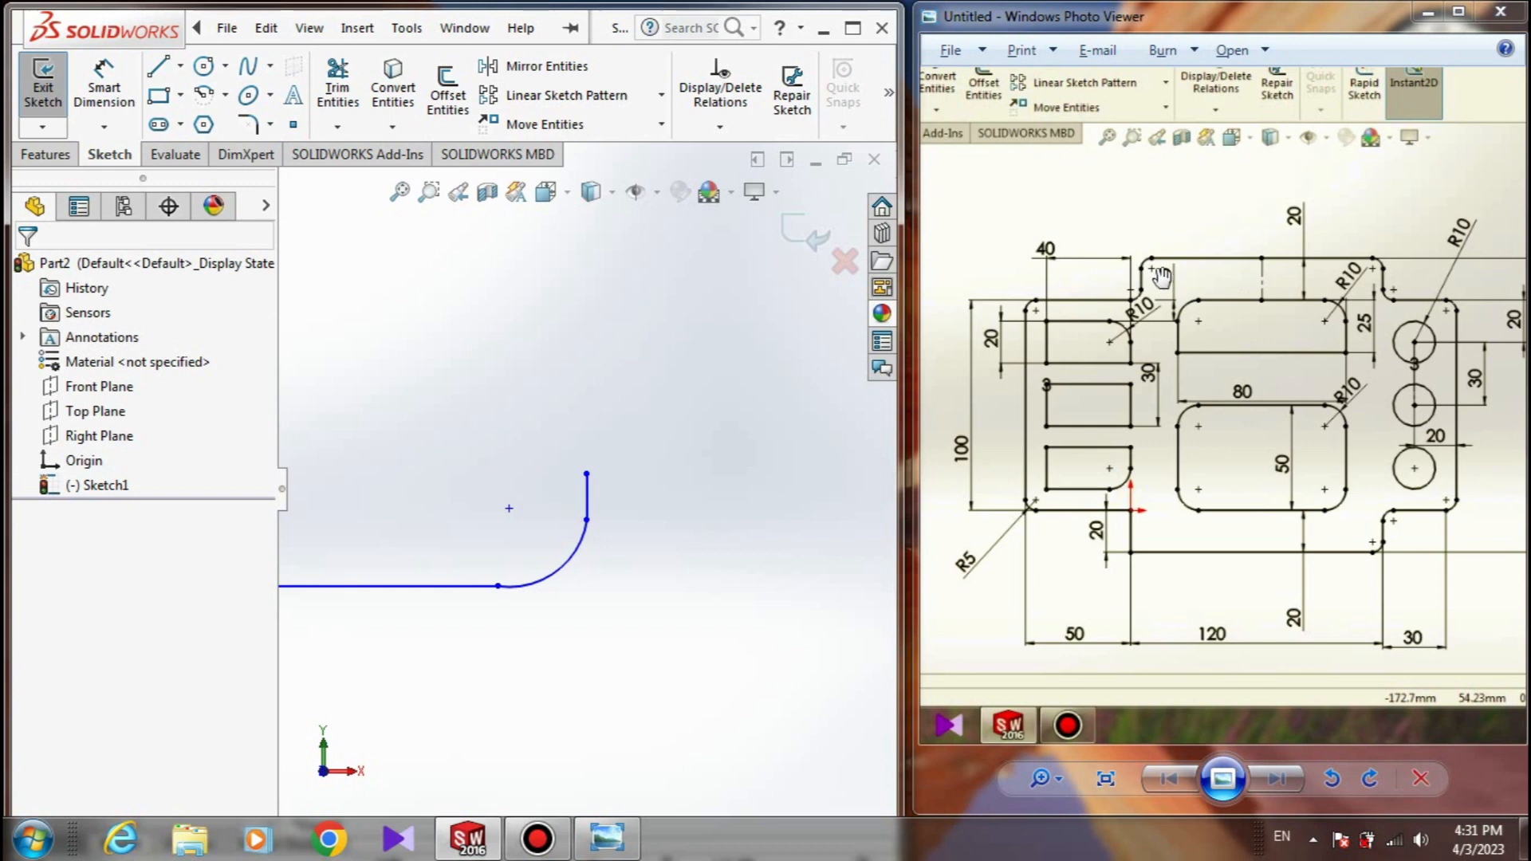
{"action": "left_click", "coordinate": [203, 94]}
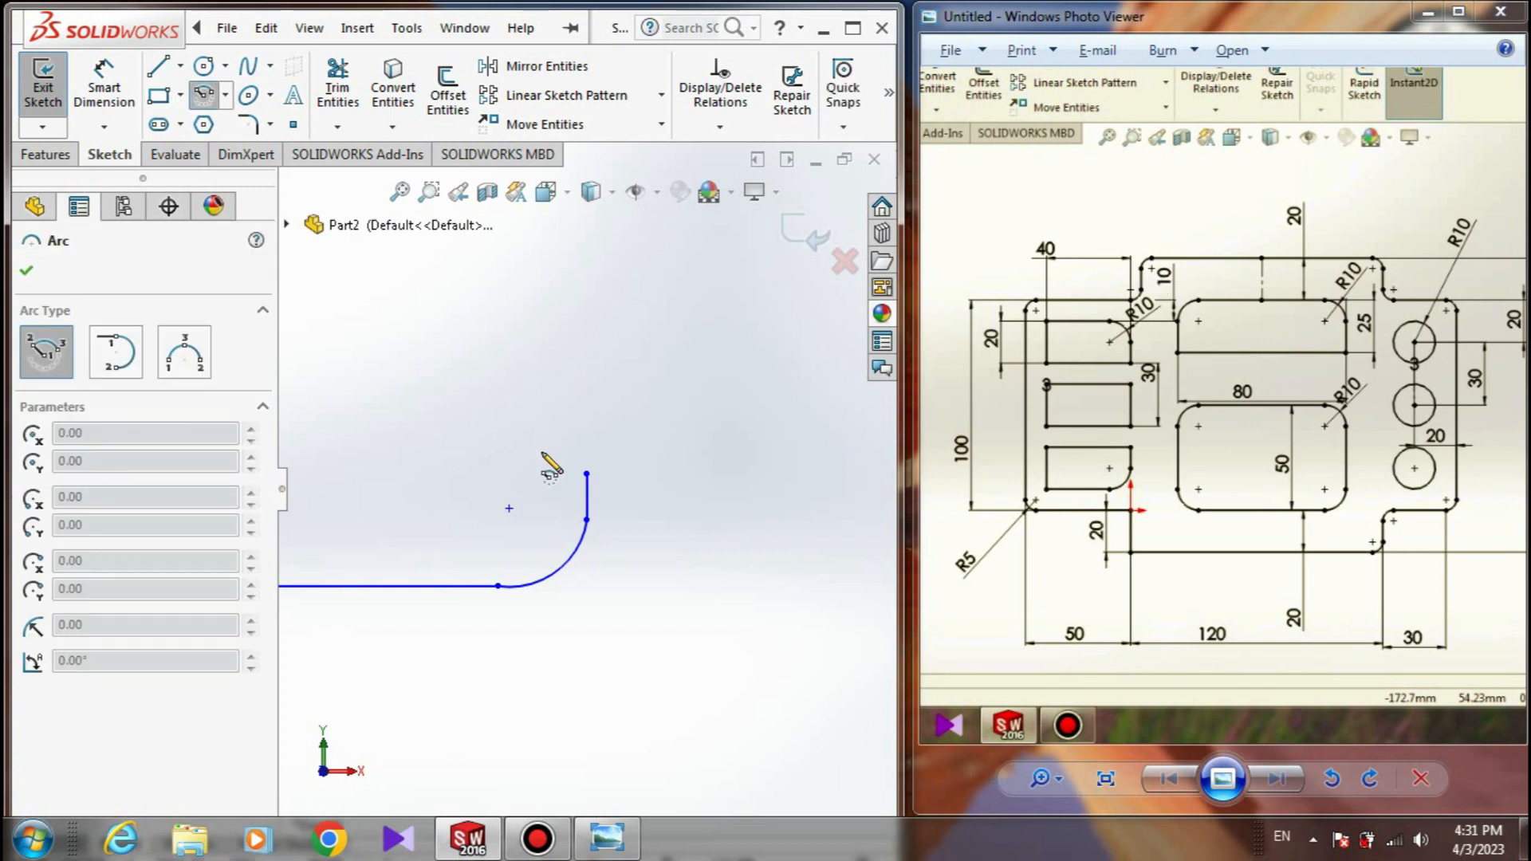
{"action": "left_click", "coordinate": [586, 475]}
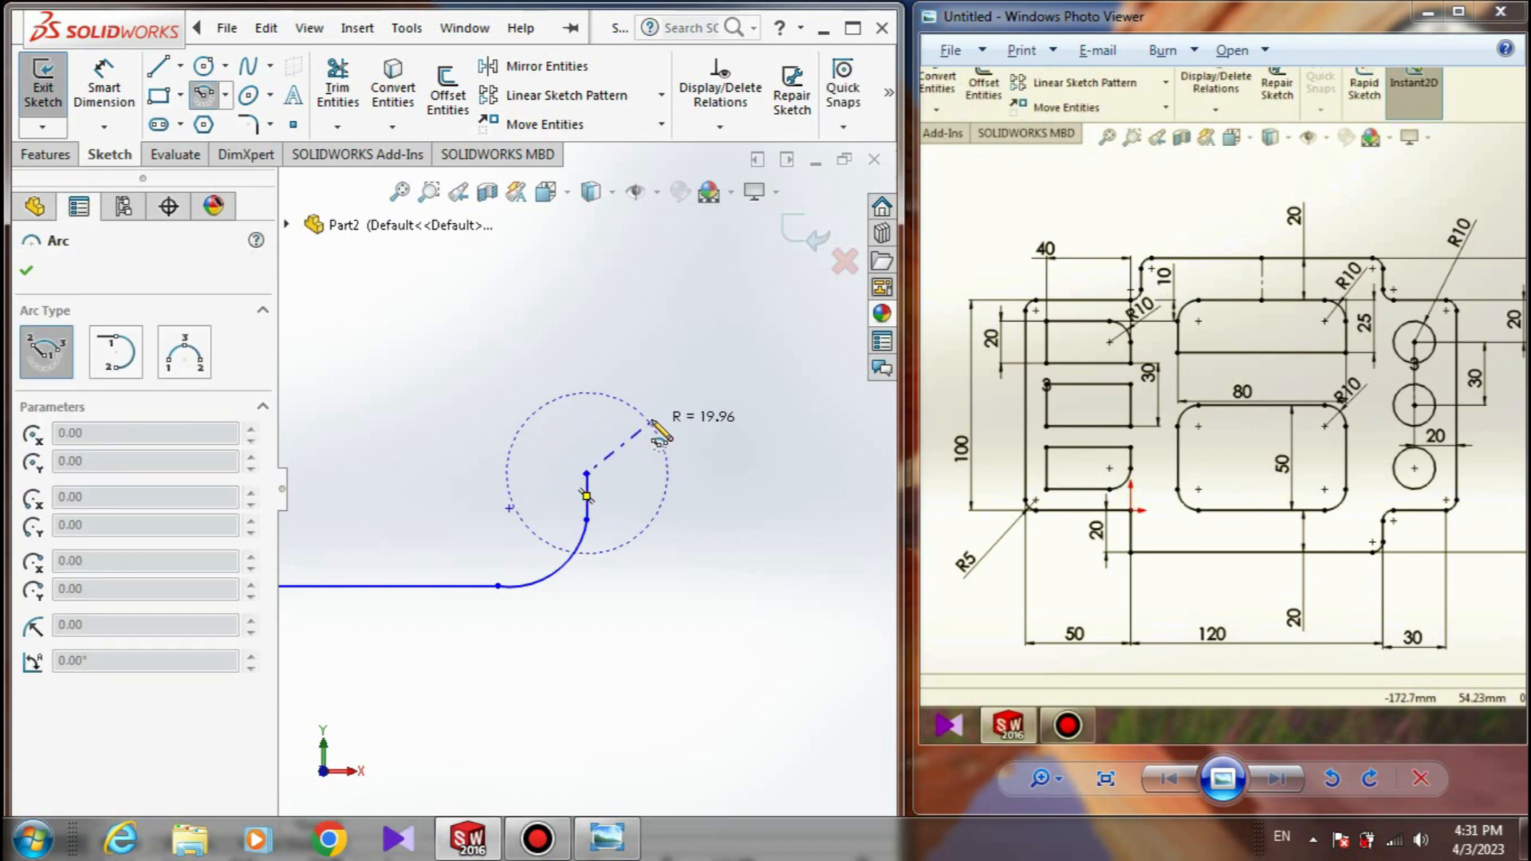
{"action": "left_click", "coordinate": [168, 348]}
{"action": "left_click", "coordinate": [226, 94]}
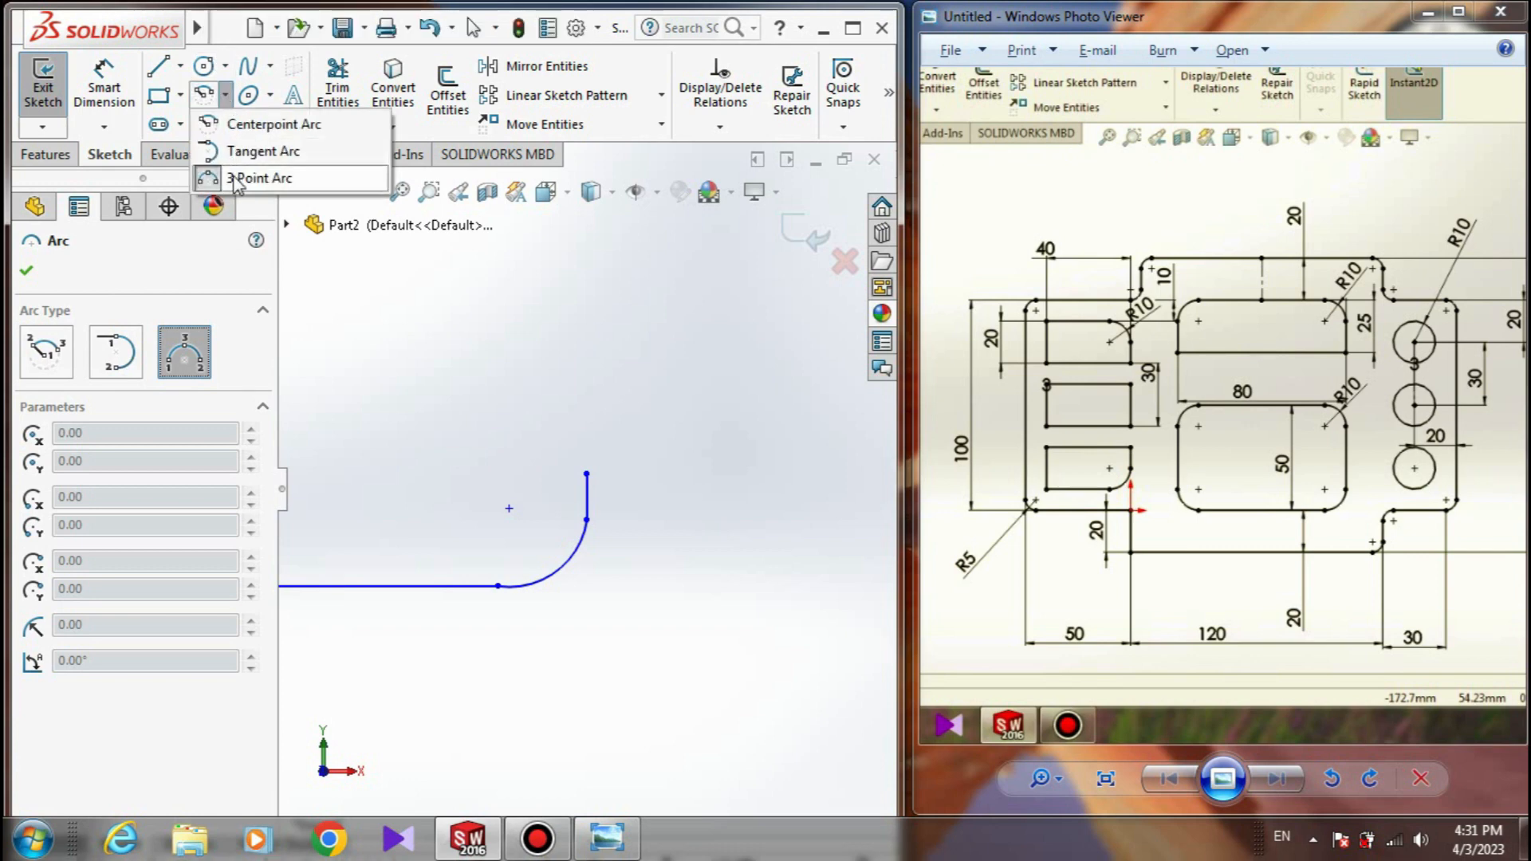
{"action": "left_click", "coordinate": [236, 179]}
{"action": "left_click", "coordinate": [209, 96]}
{"action": "left_click", "coordinate": [225, 94]}
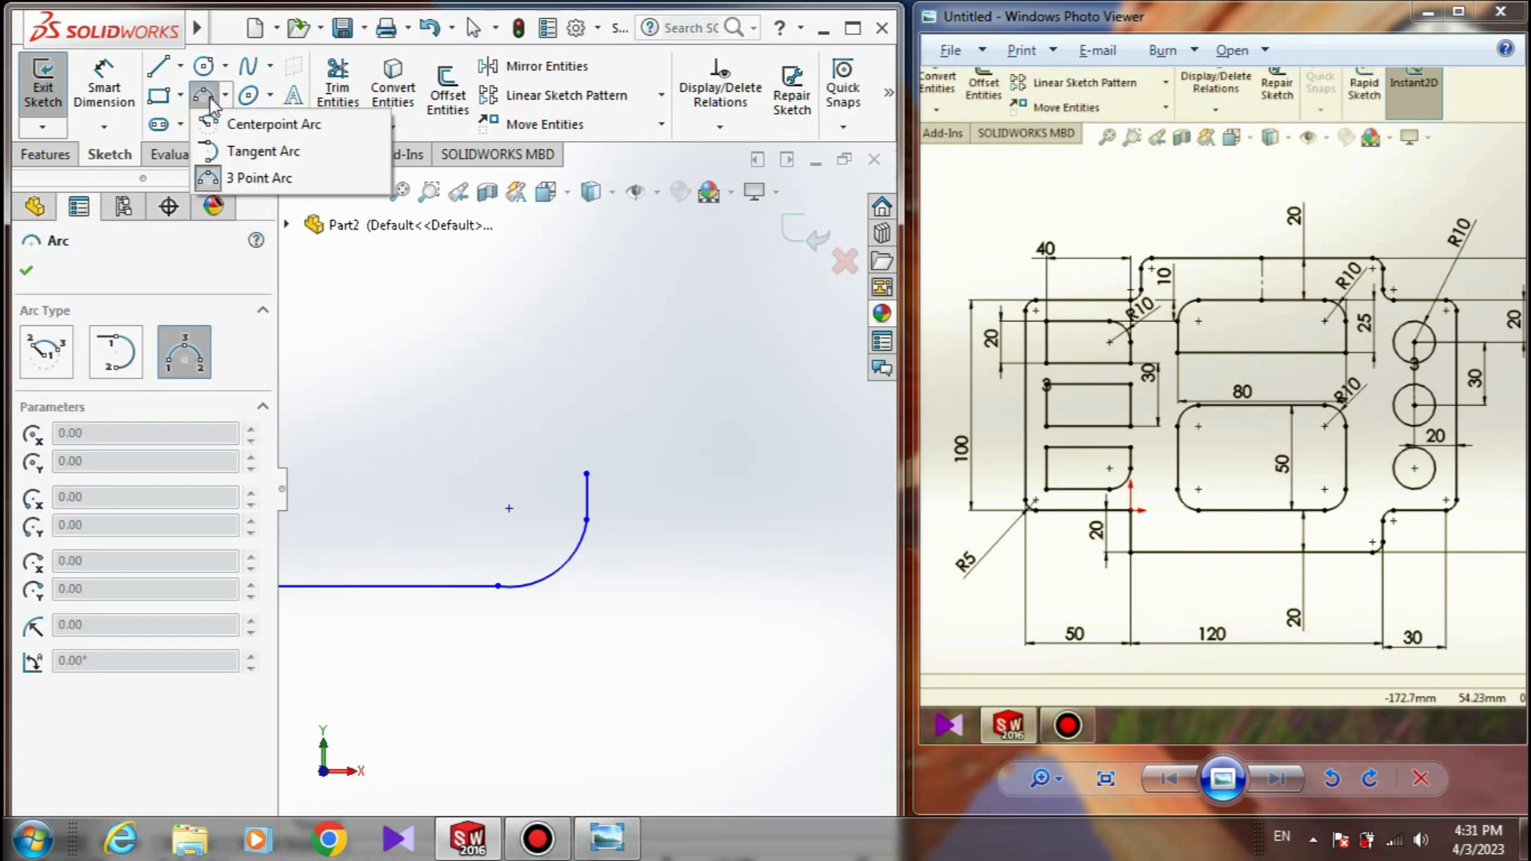
{"action": "left_click", "coordinate": [17, 276]}
{"action": "left_click", "coordinate": [23, 273]}
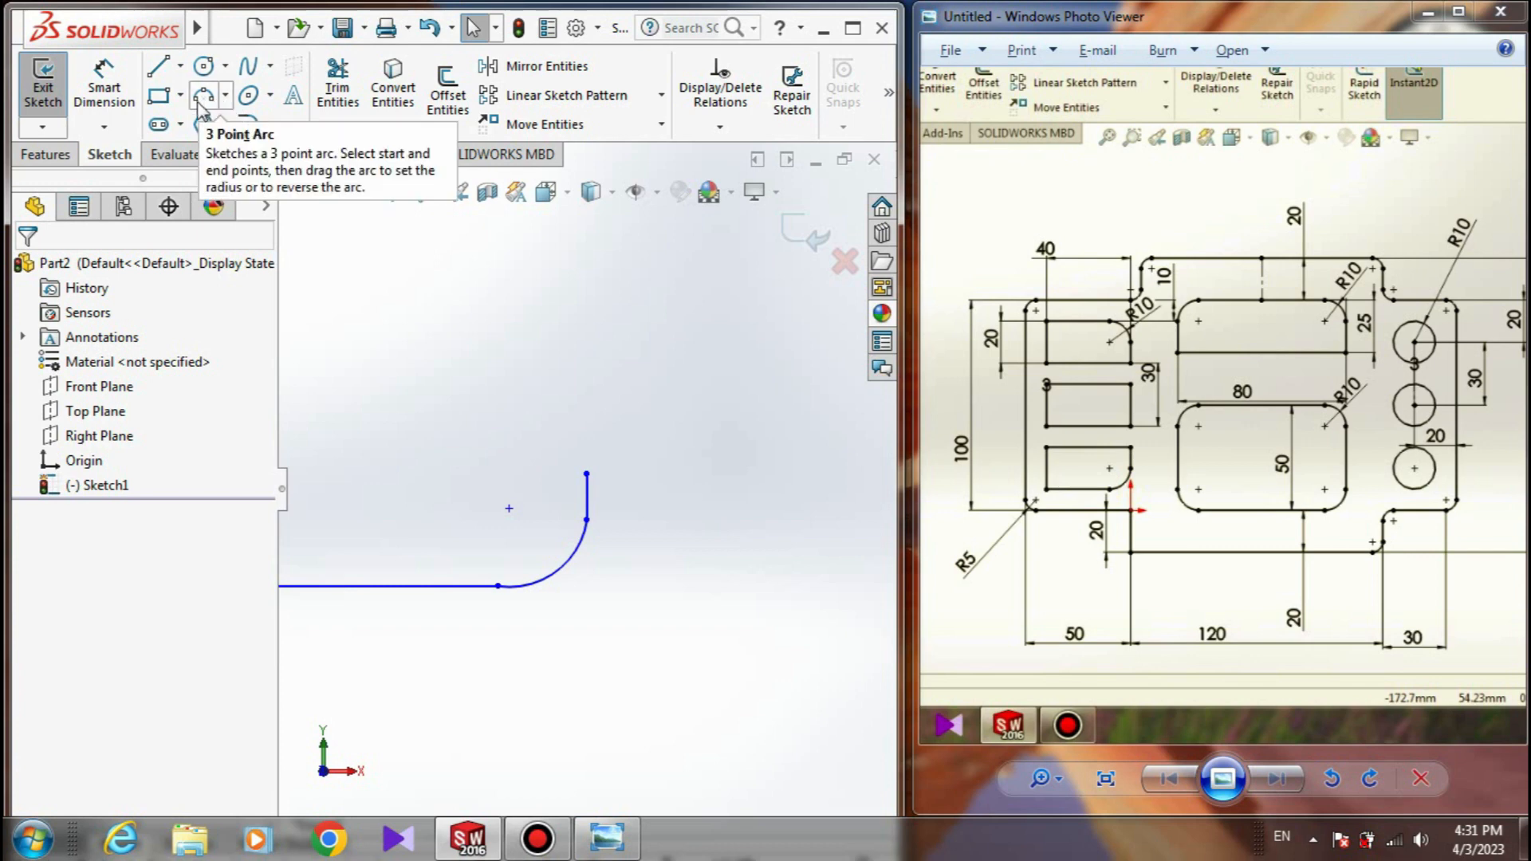
- Sketch a 90° 3 Point Arc with a radius of about 18.15 mm, curving up and right from the short vertical line's upper end
{"action": "left_click", "coordinate": [224, 96]}
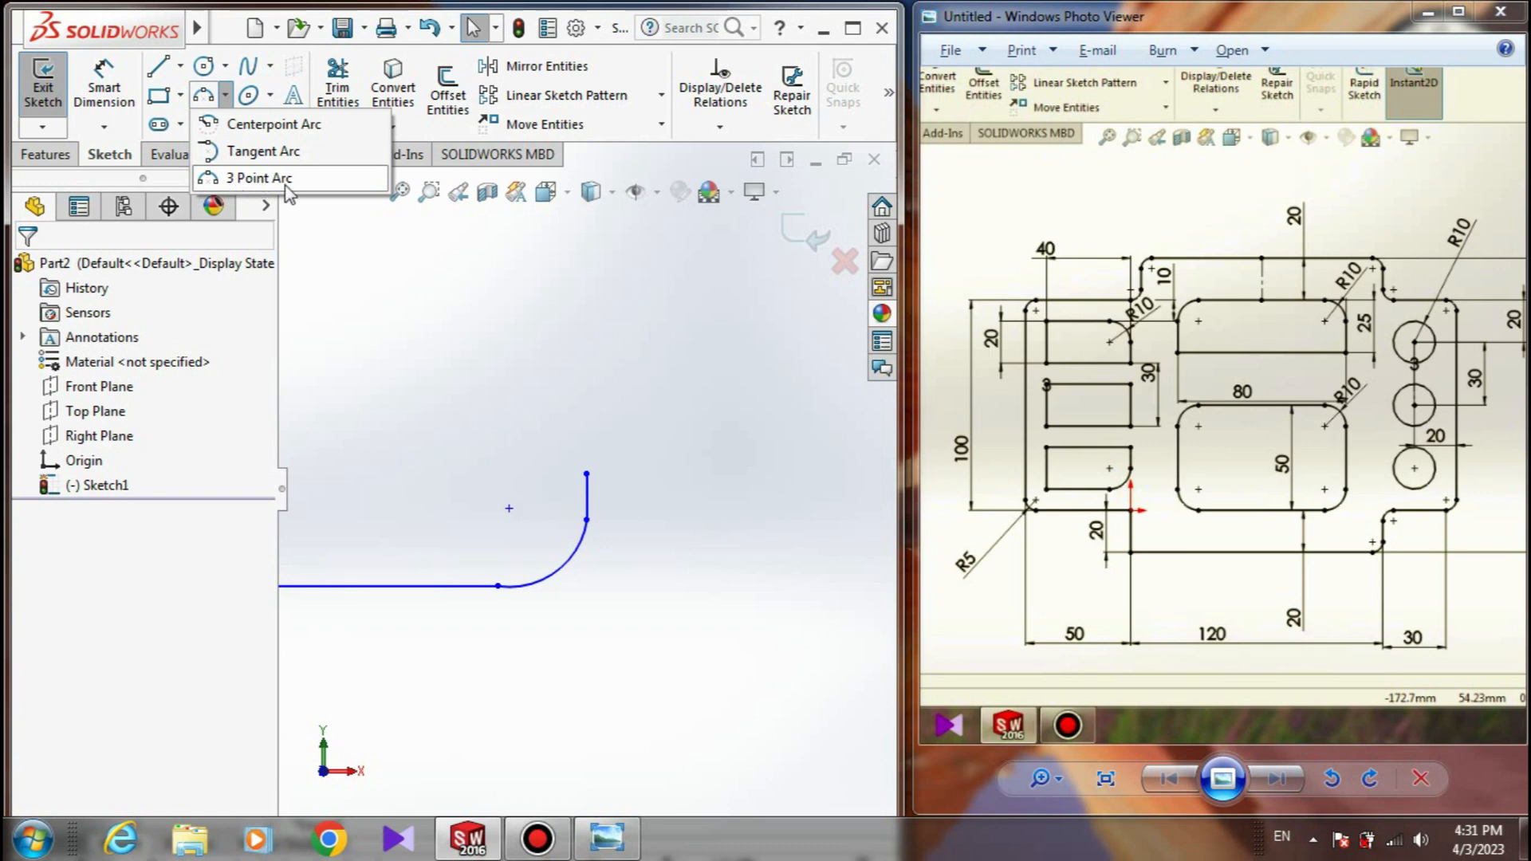
{"action": "left_click", "coordinate": [263, 178]}
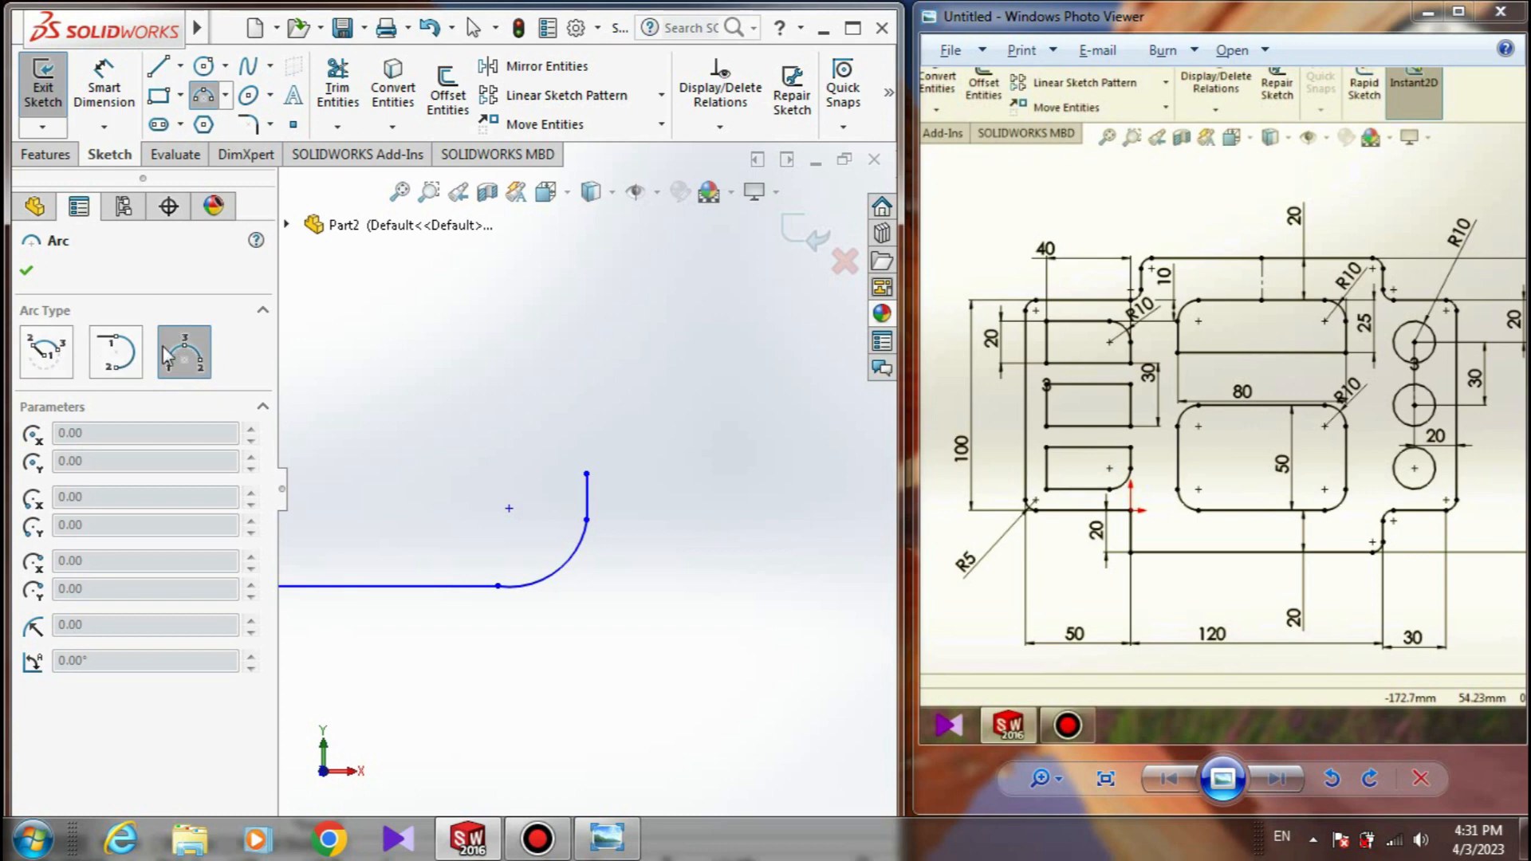
{"action": "left_click", "coordinate": [25, 273]}
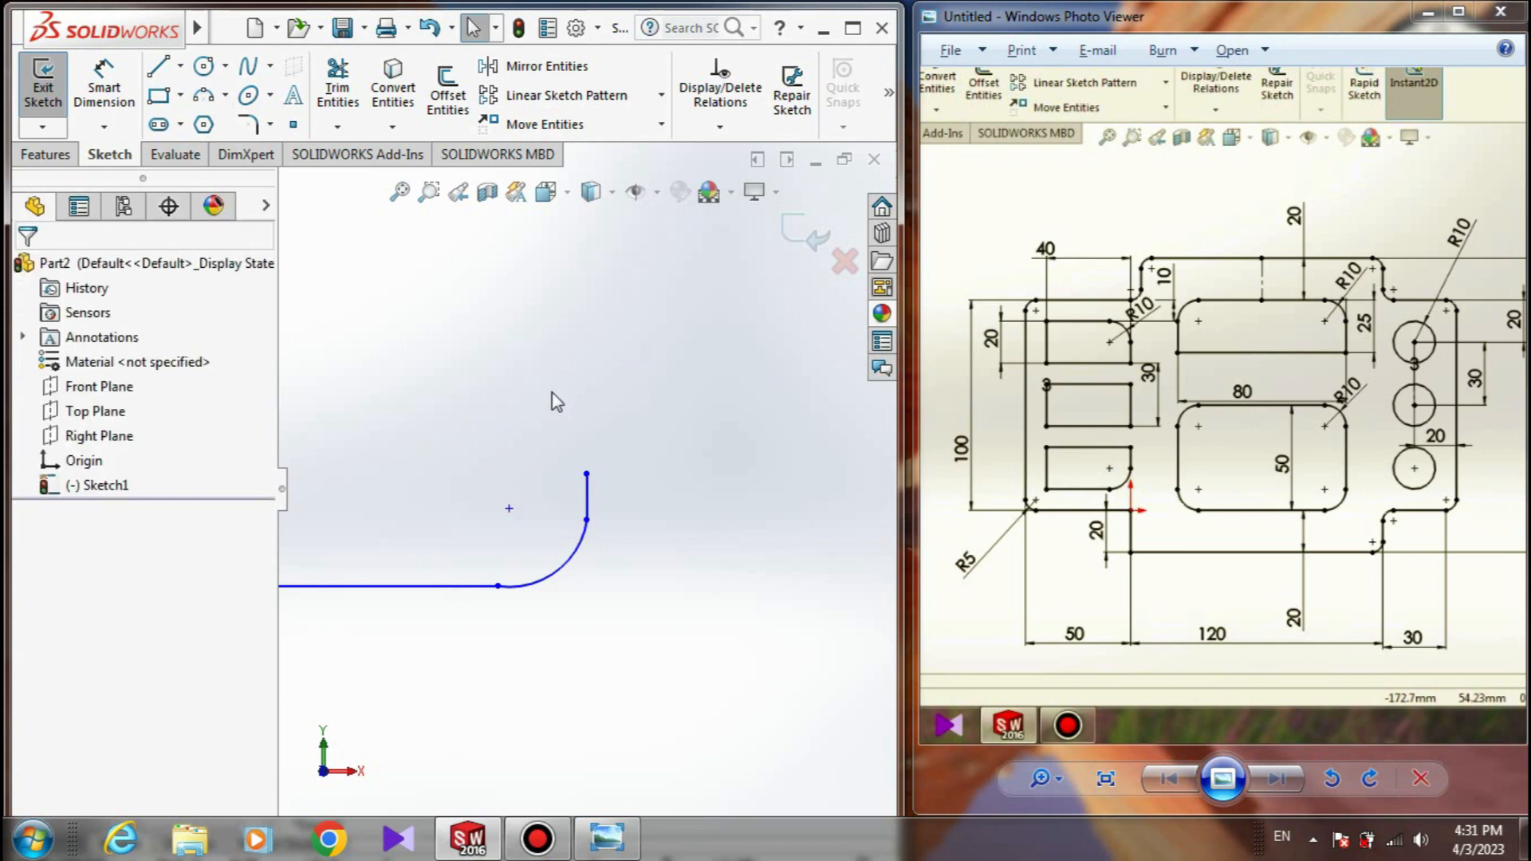
{"action": "left_click", "coordinate": [204, 124]}
{"action": "left_click", "coordinate": [203, 95]}
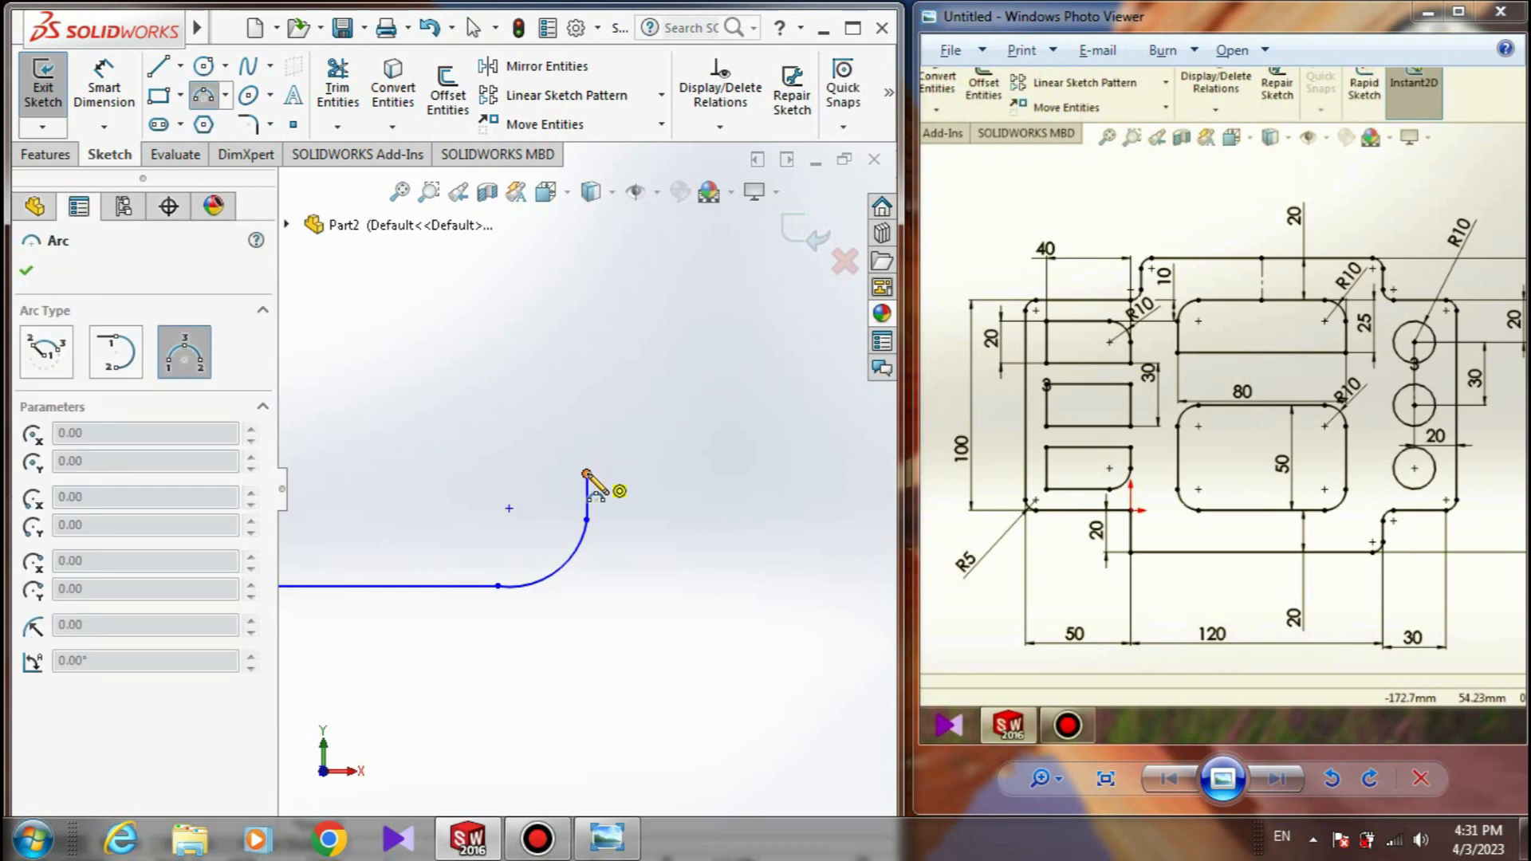
{"action": "left_click", "coordinate": [26, 272]}
{"action": "left_click", "coordinate": [204, 125]}
{"action": "left_click", "coordinate": [203, 96]}
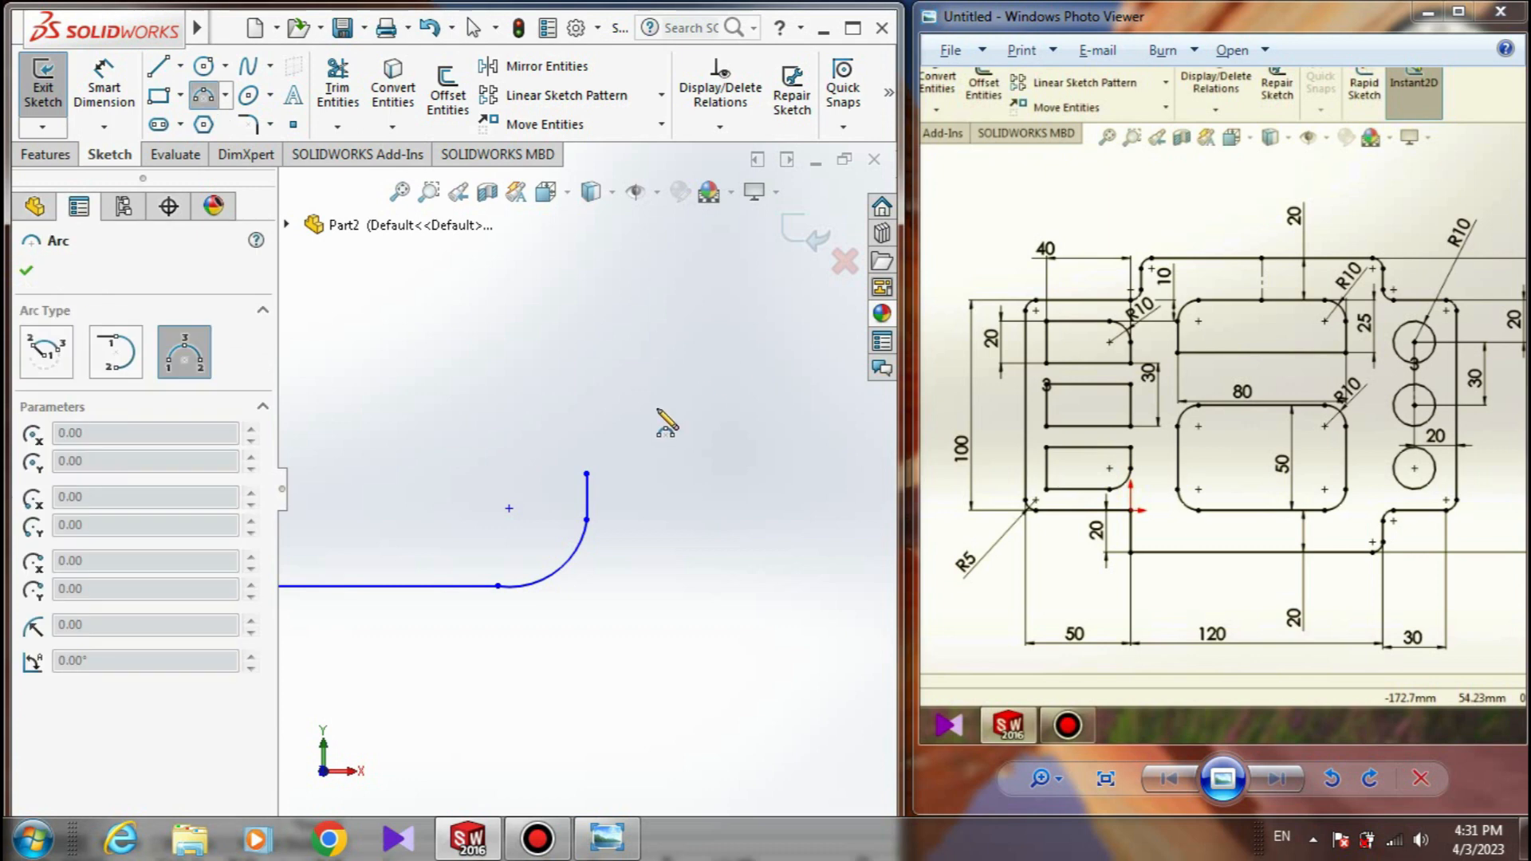
{"action": "left_click", "coordinate": [588, 472]}
{"action": "left_click", "coordinate": [659, 484]}
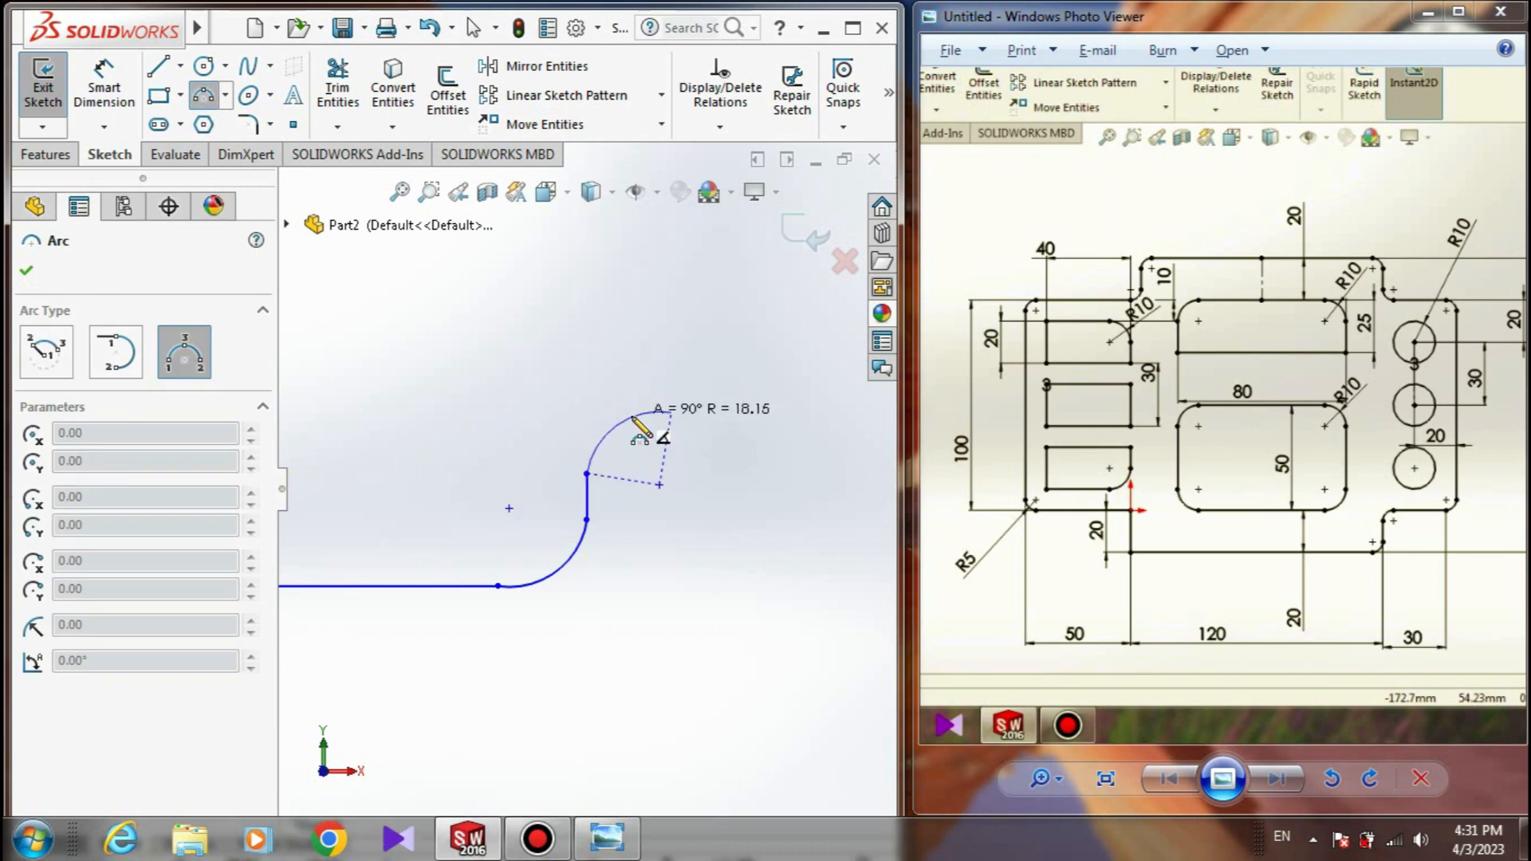
{"action": "left_click", "coordinate": [630, 415]}
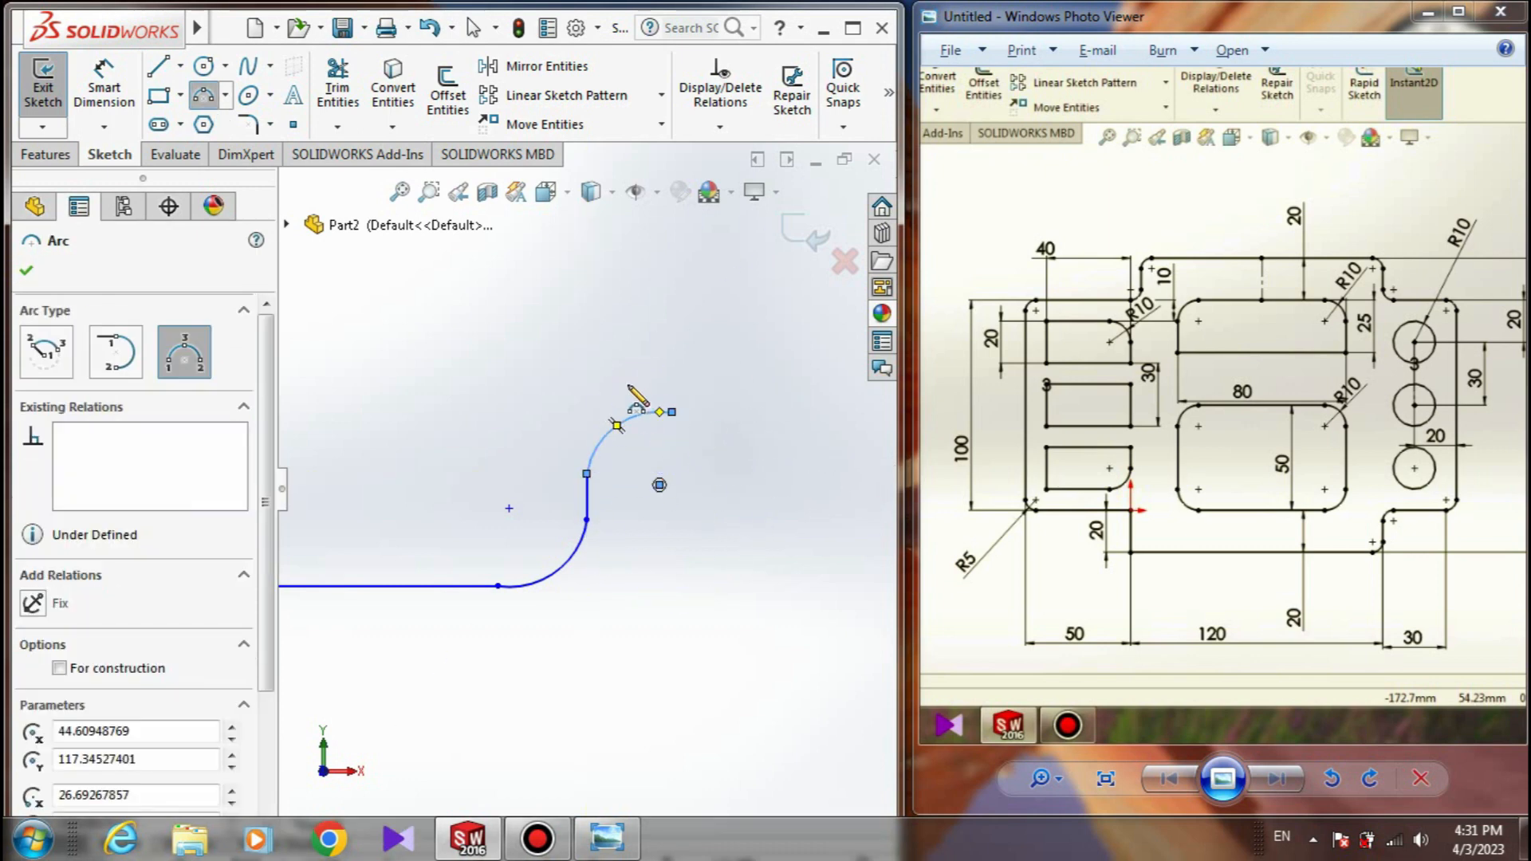
- Sketch a horizontal line about 124.88 mm long running right from the new arc's upper end
{"action": "left_click", "coordinate": [158, 66]}
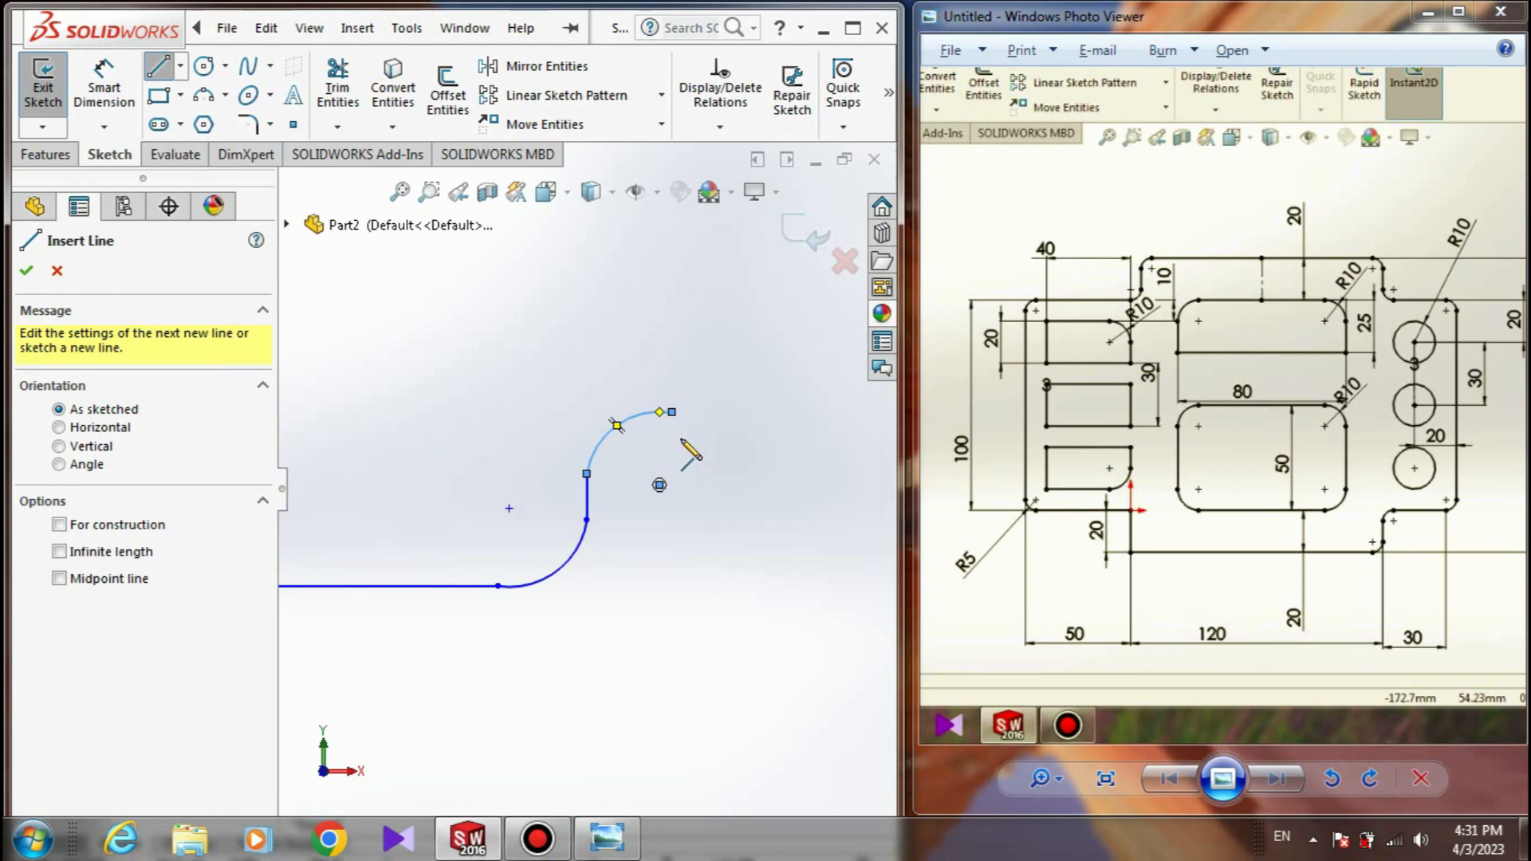
{"action": "scroll", "coordinate": [683, 469], "scroll_direction": "down", "scroll_amount": 2}
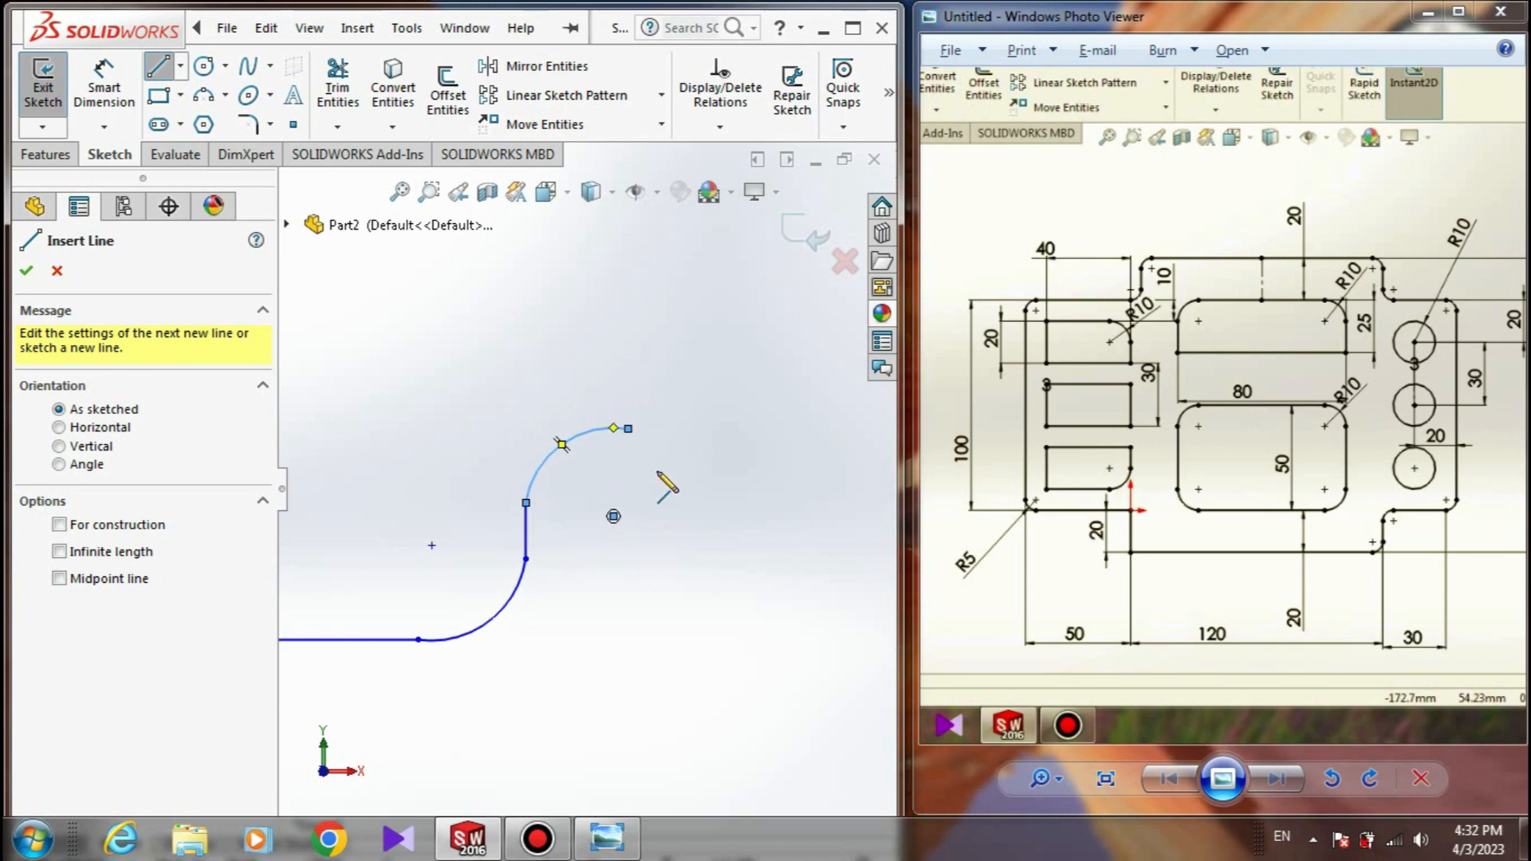
{"action": "scroll", "coordinate": [586, 502], "scroll_direction": "up", "scroll_amount": 3}
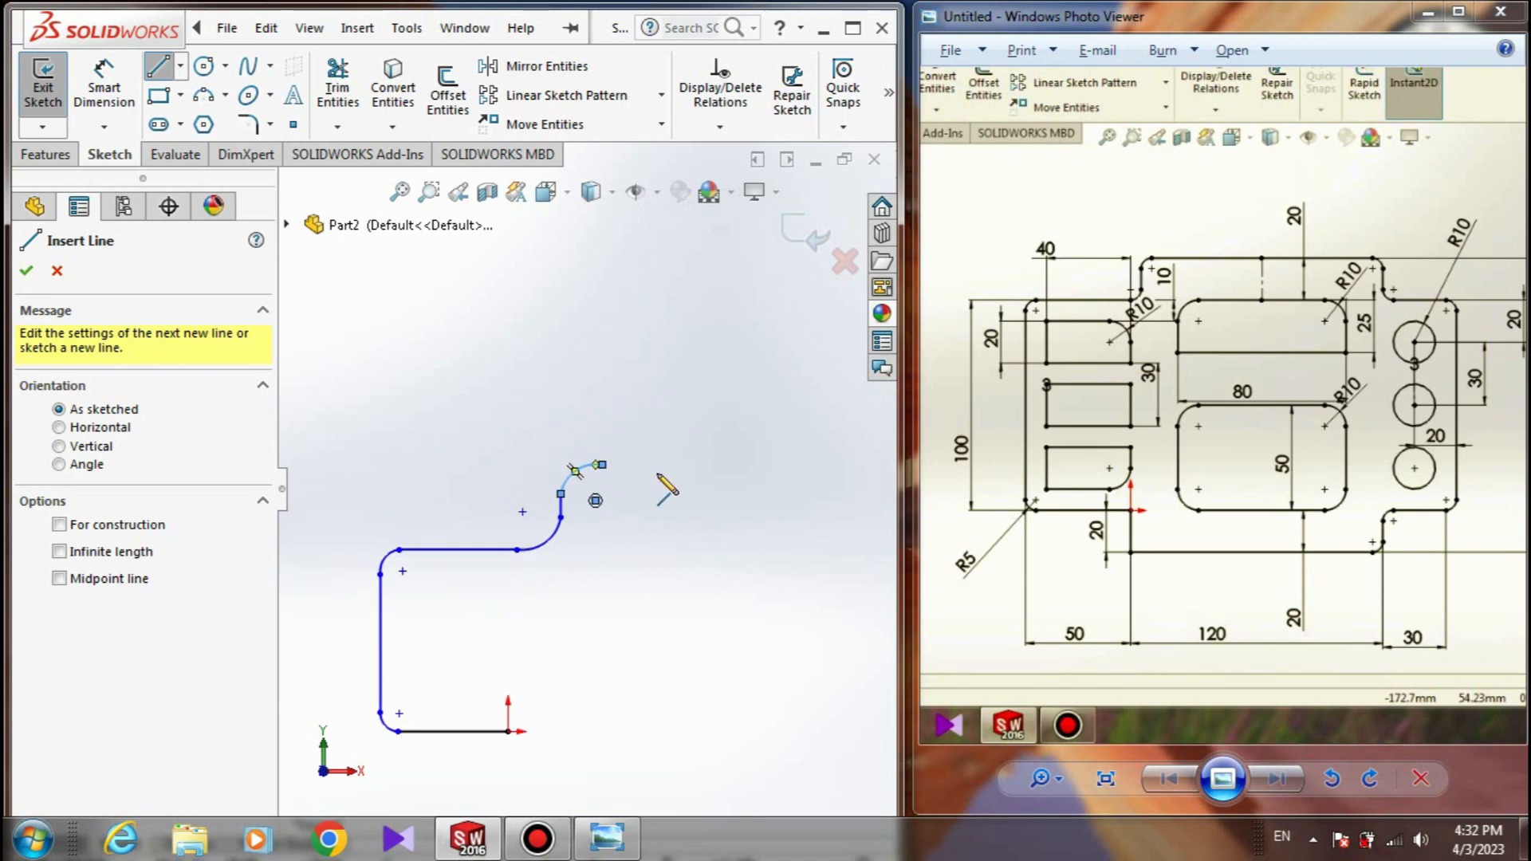
{"action": "left_click", "coordinate": [580, 473]}
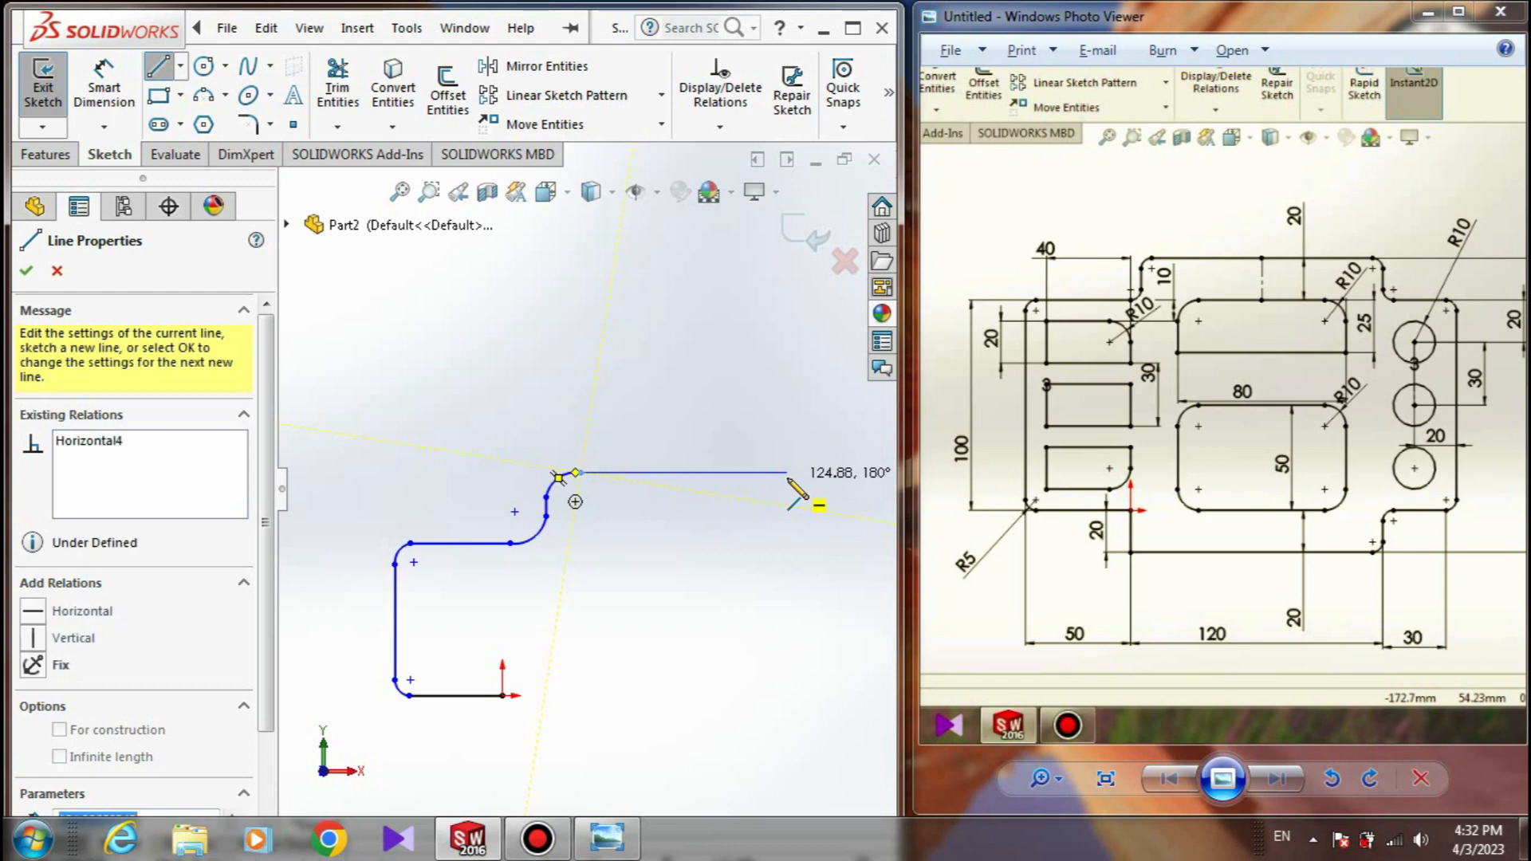
{"action": "left_click", "coordinate": [787, 473]}
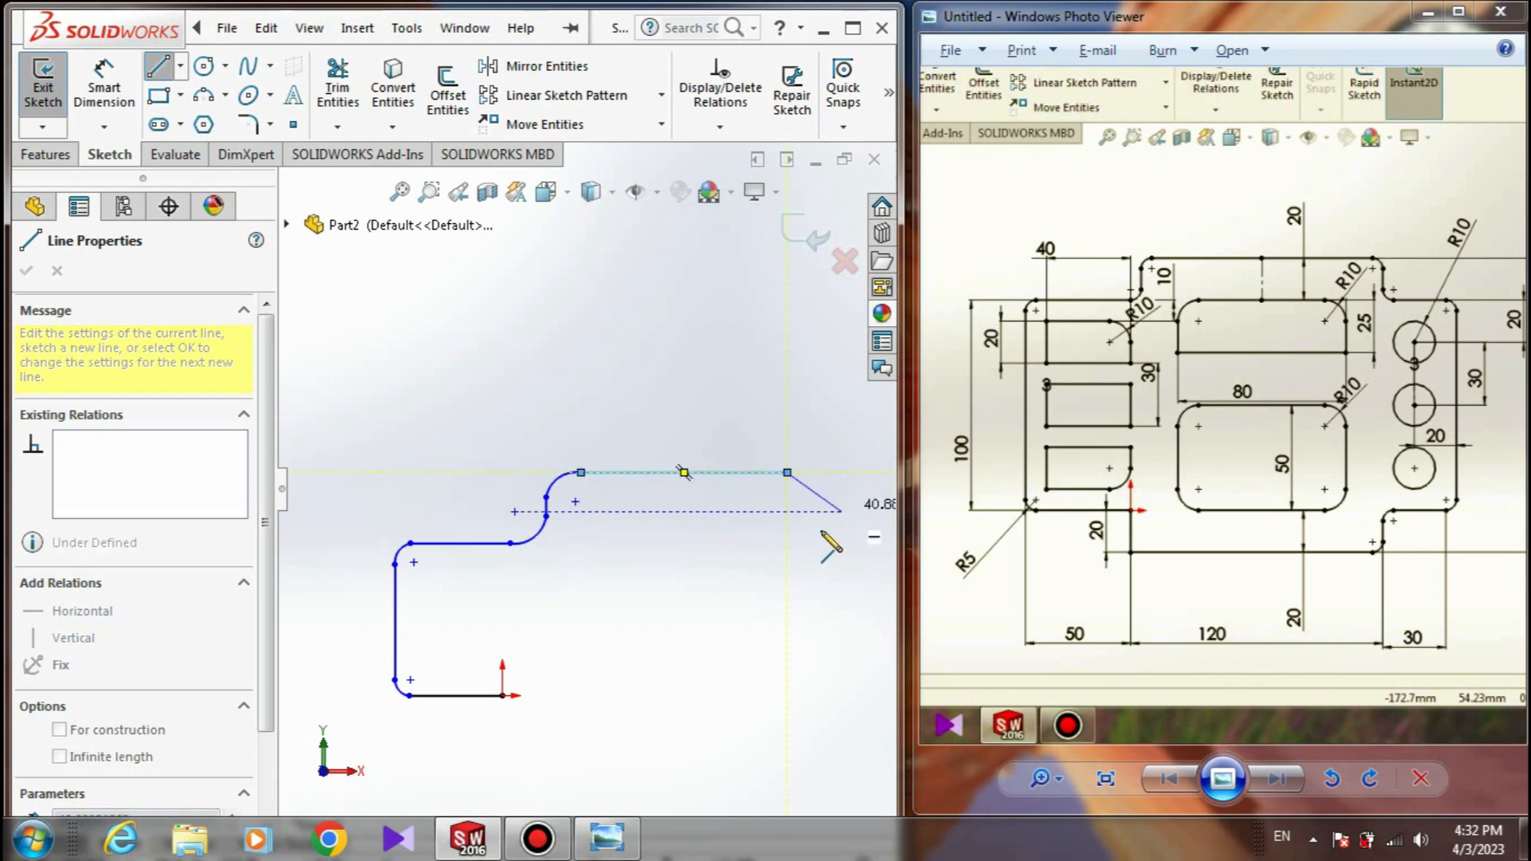
{"action": "left_click", "coordinate": [227, 28]}
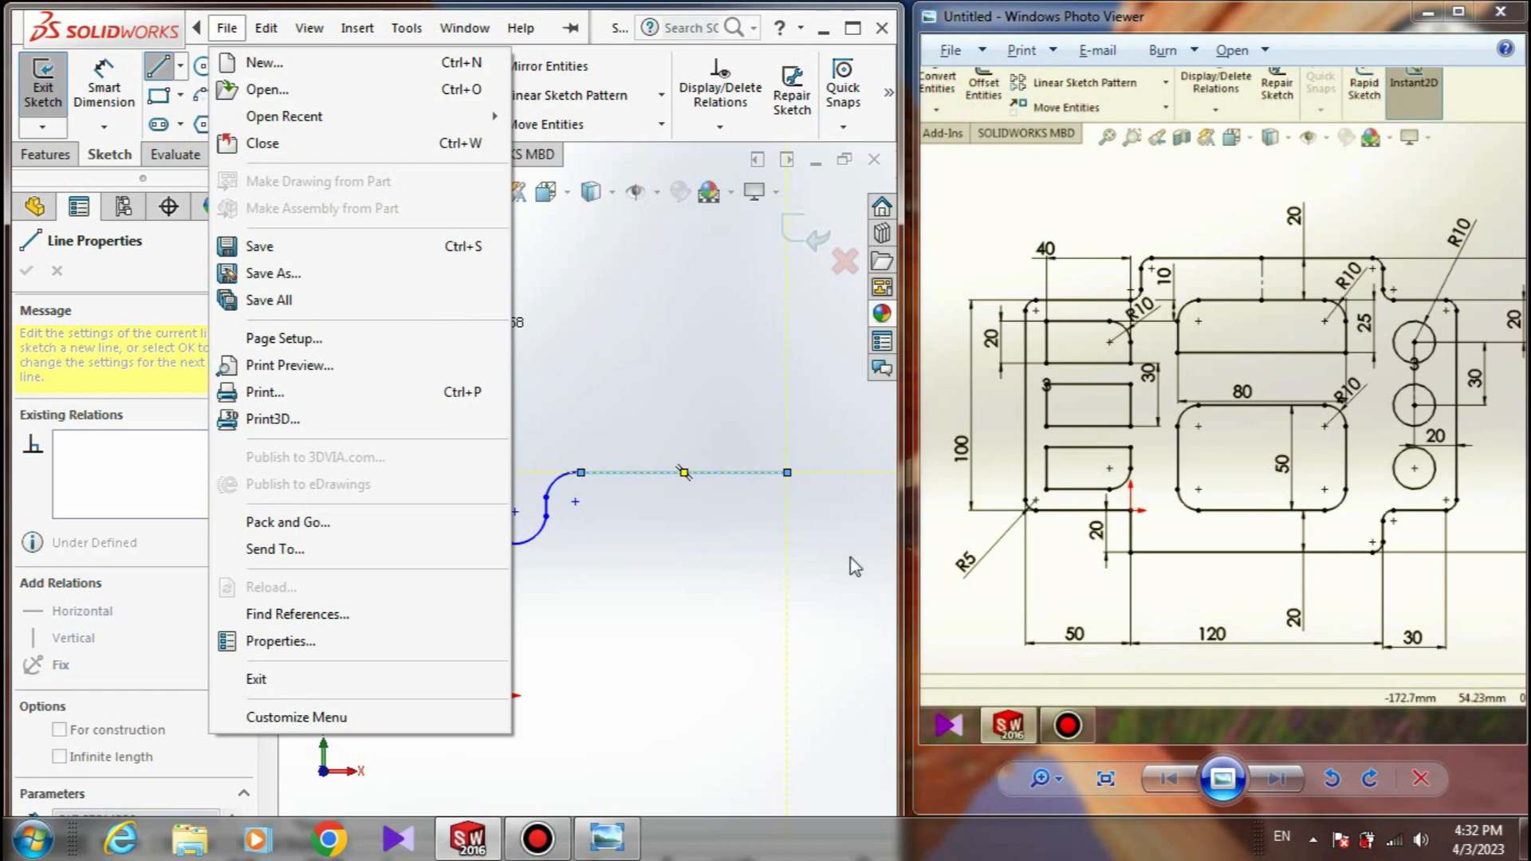
{"action": "left_click", "coordinate": [775, 518]}
{"action": "key", "text": "ctrl+z"}
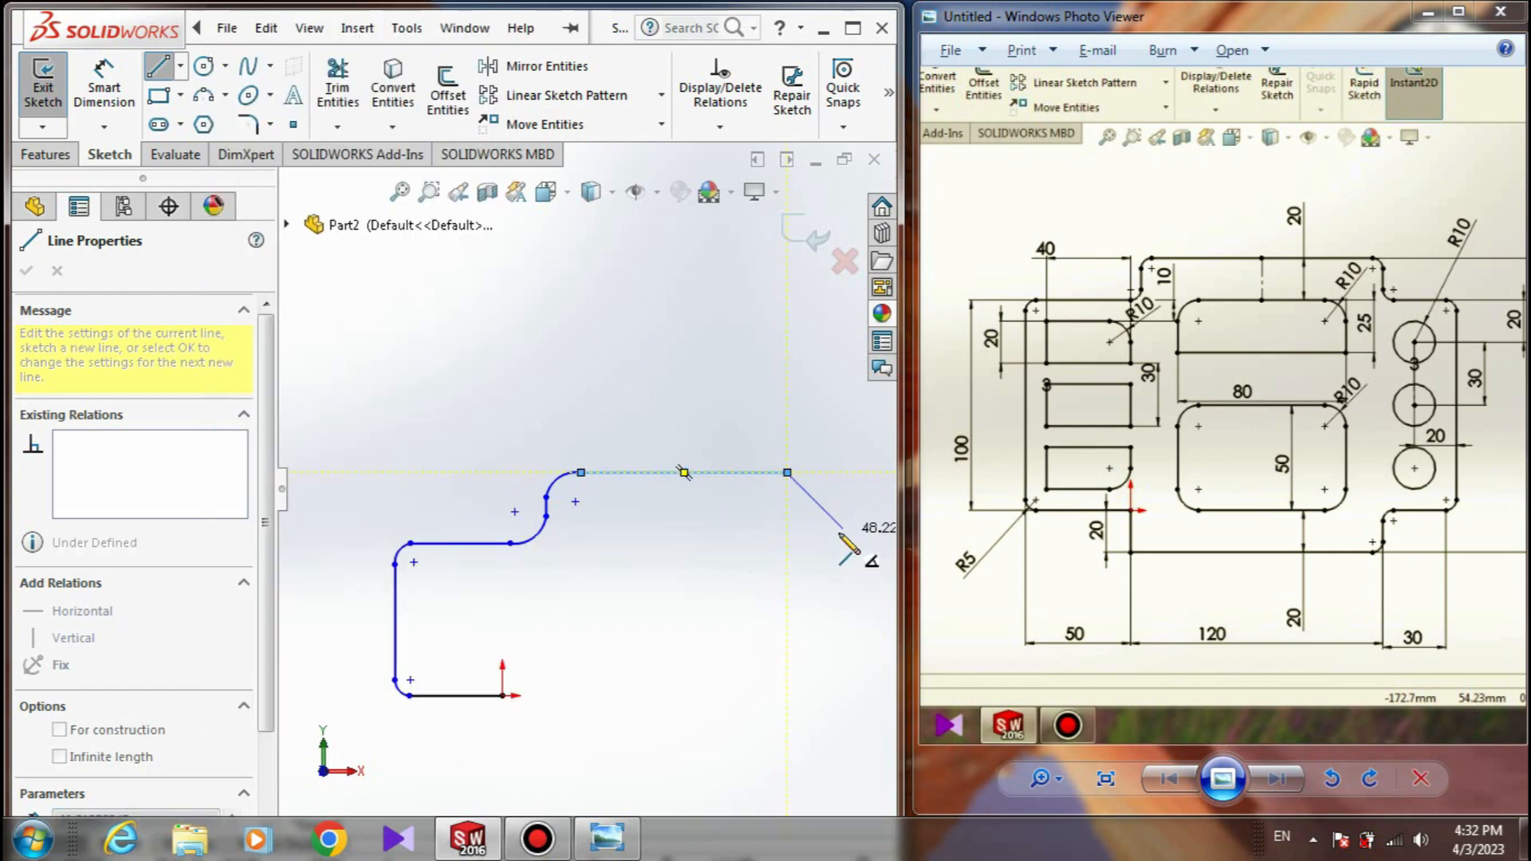
{"action": "left_click", "coordinate": [227, 29]}
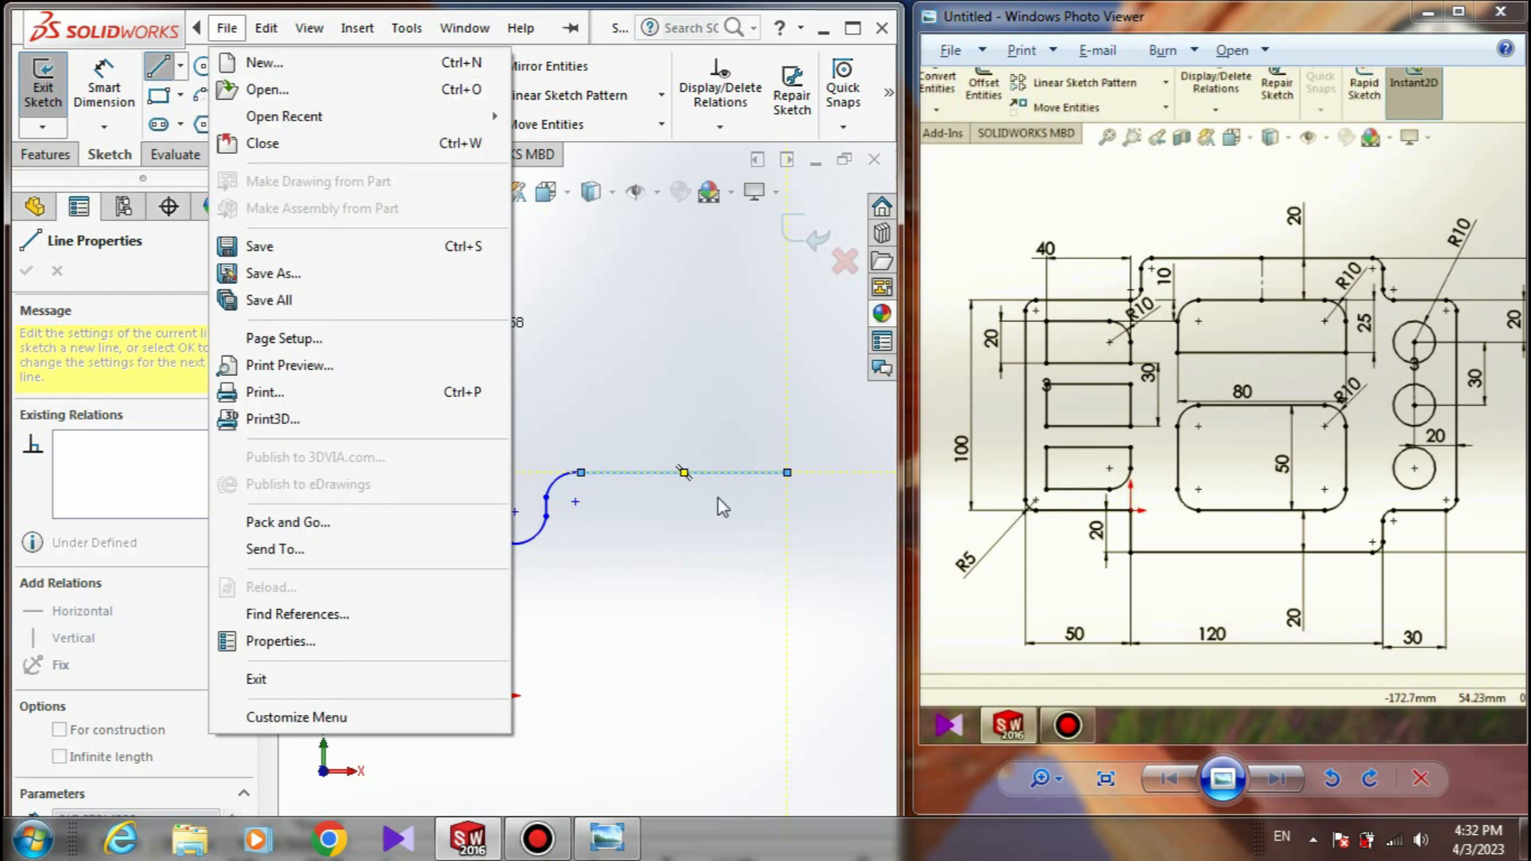
{"action": "left_click", "coordinate": [775, 516]}
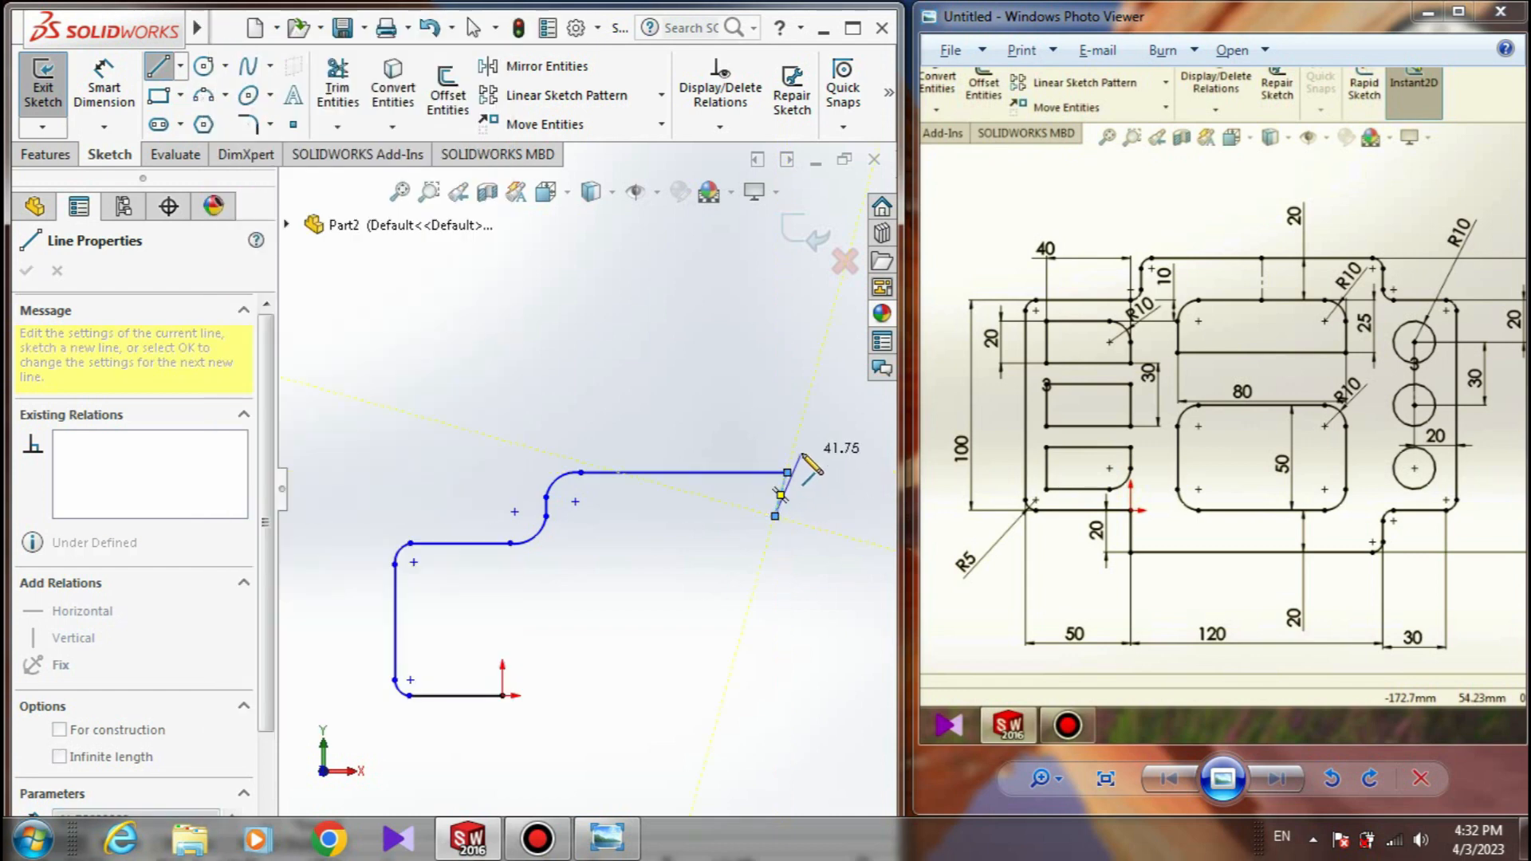
{"action": "key", "text": "ctrl+z"}
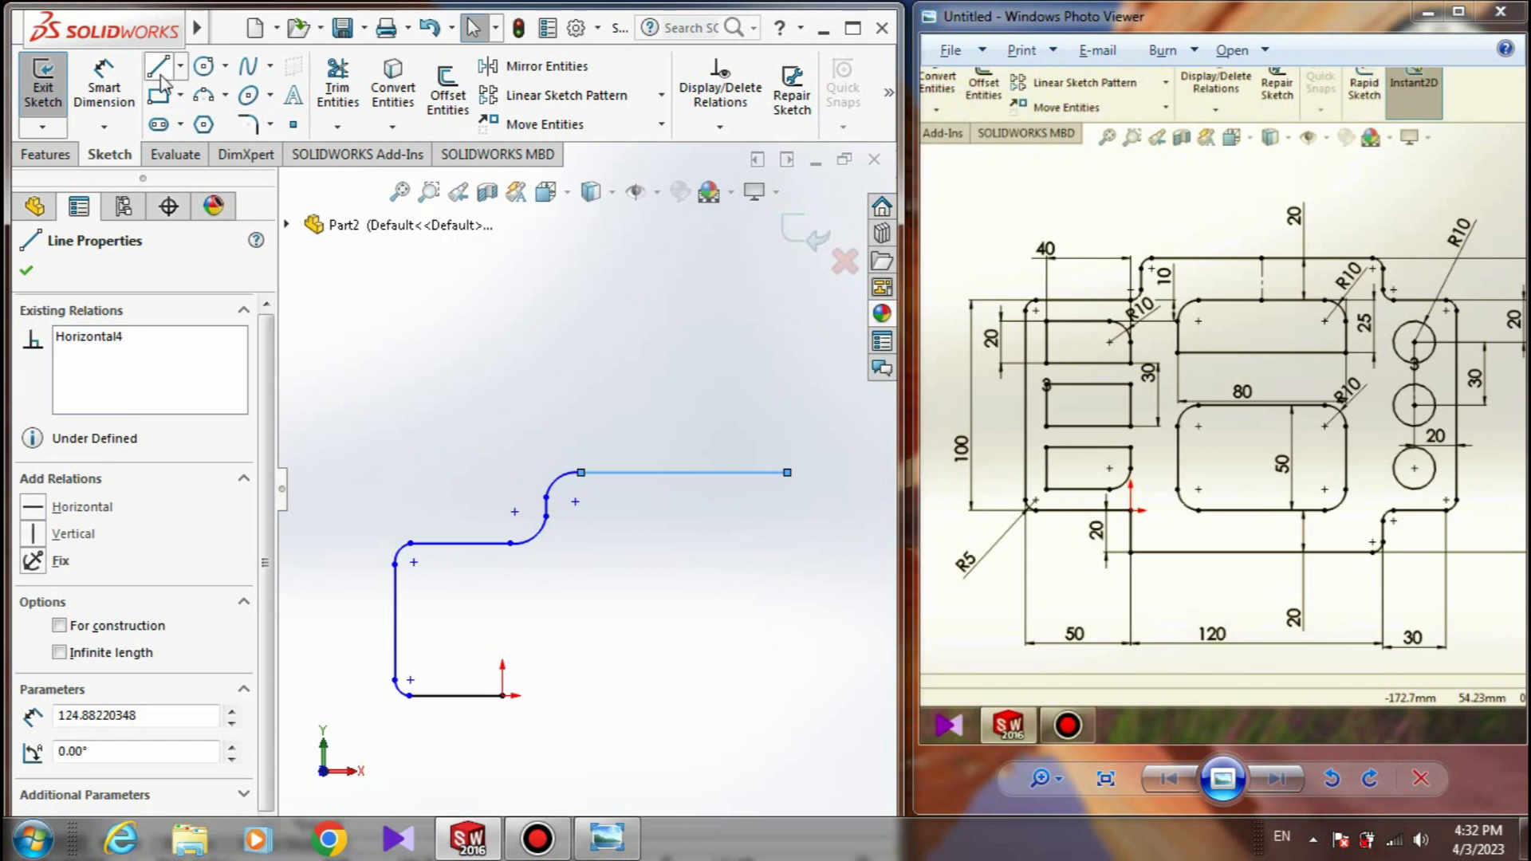
{"action": "left_click", "coordinate": [159, 80]}
{"action": "key", "text": "Escape"}
- Delete the horizontal line that runs right from the upper arc
{"action": "left_click", "coordinate": [764, 472]}
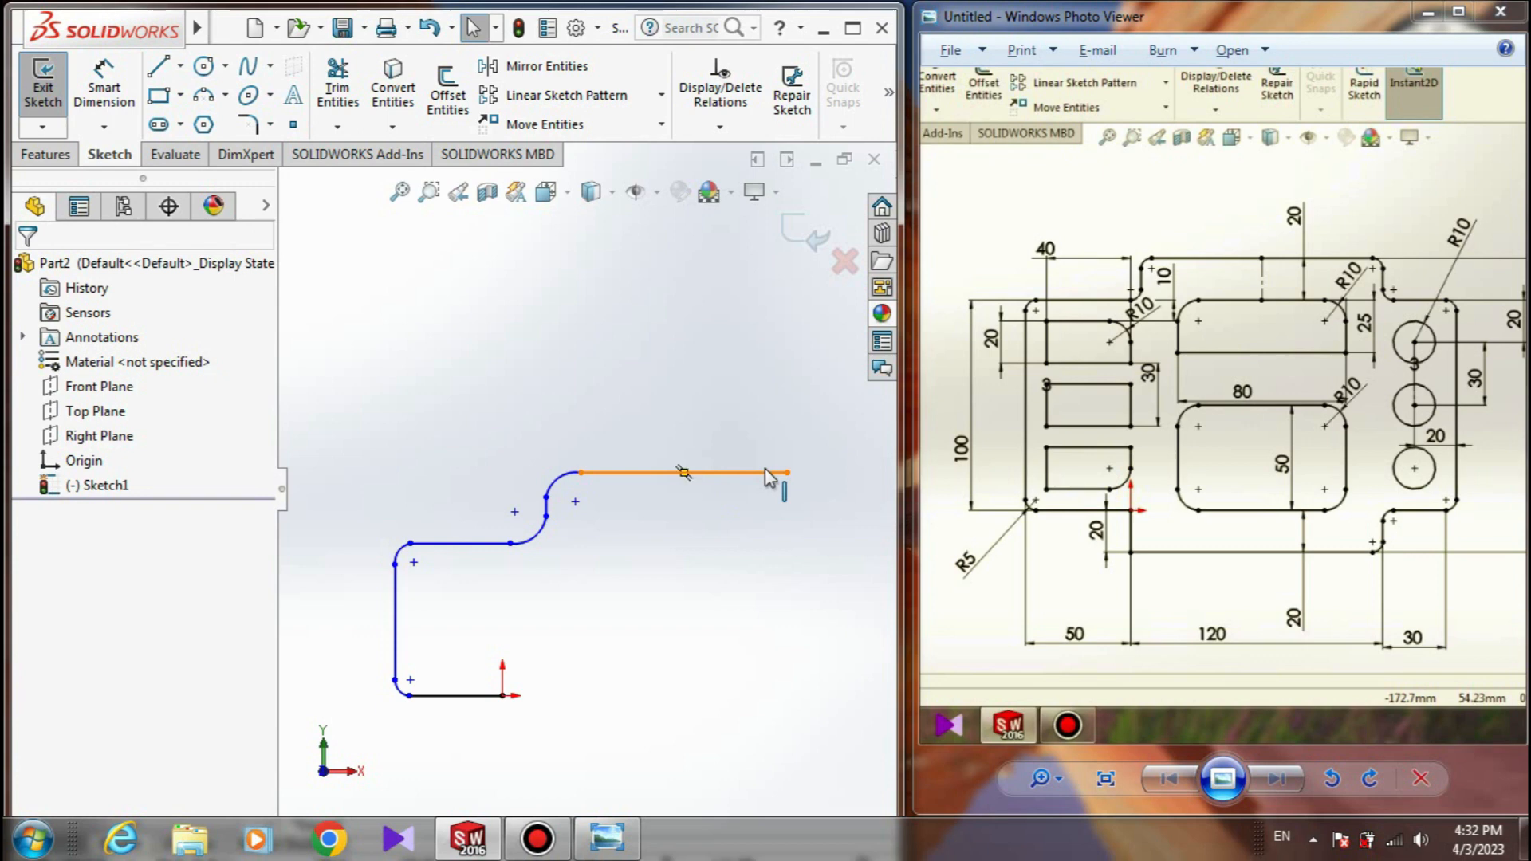
{"action": "left_click", "coordinate": [764, 472]}
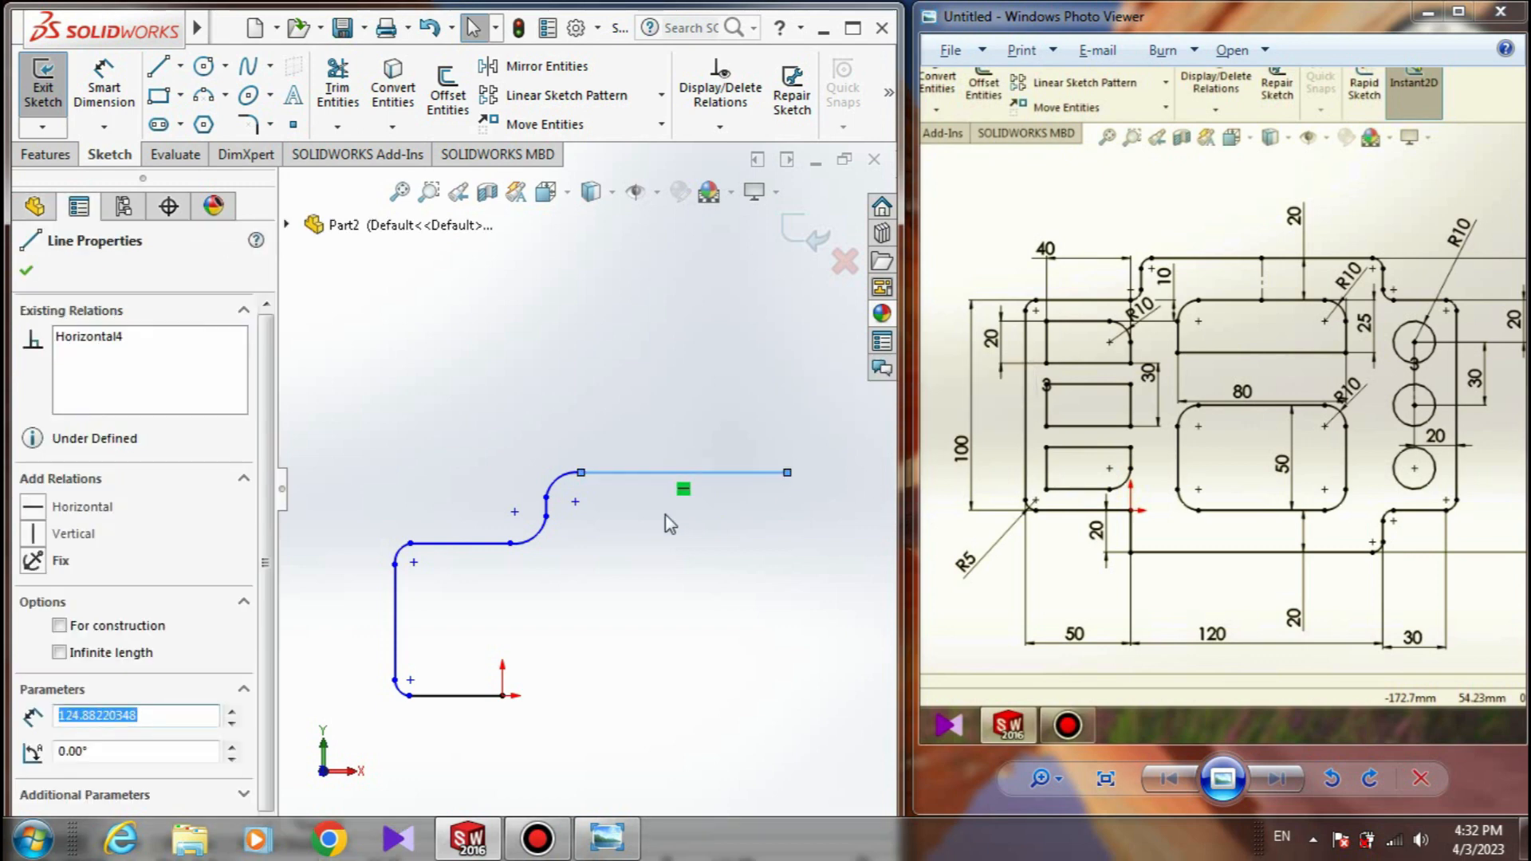
{"action": "key", "text": "Delete"}
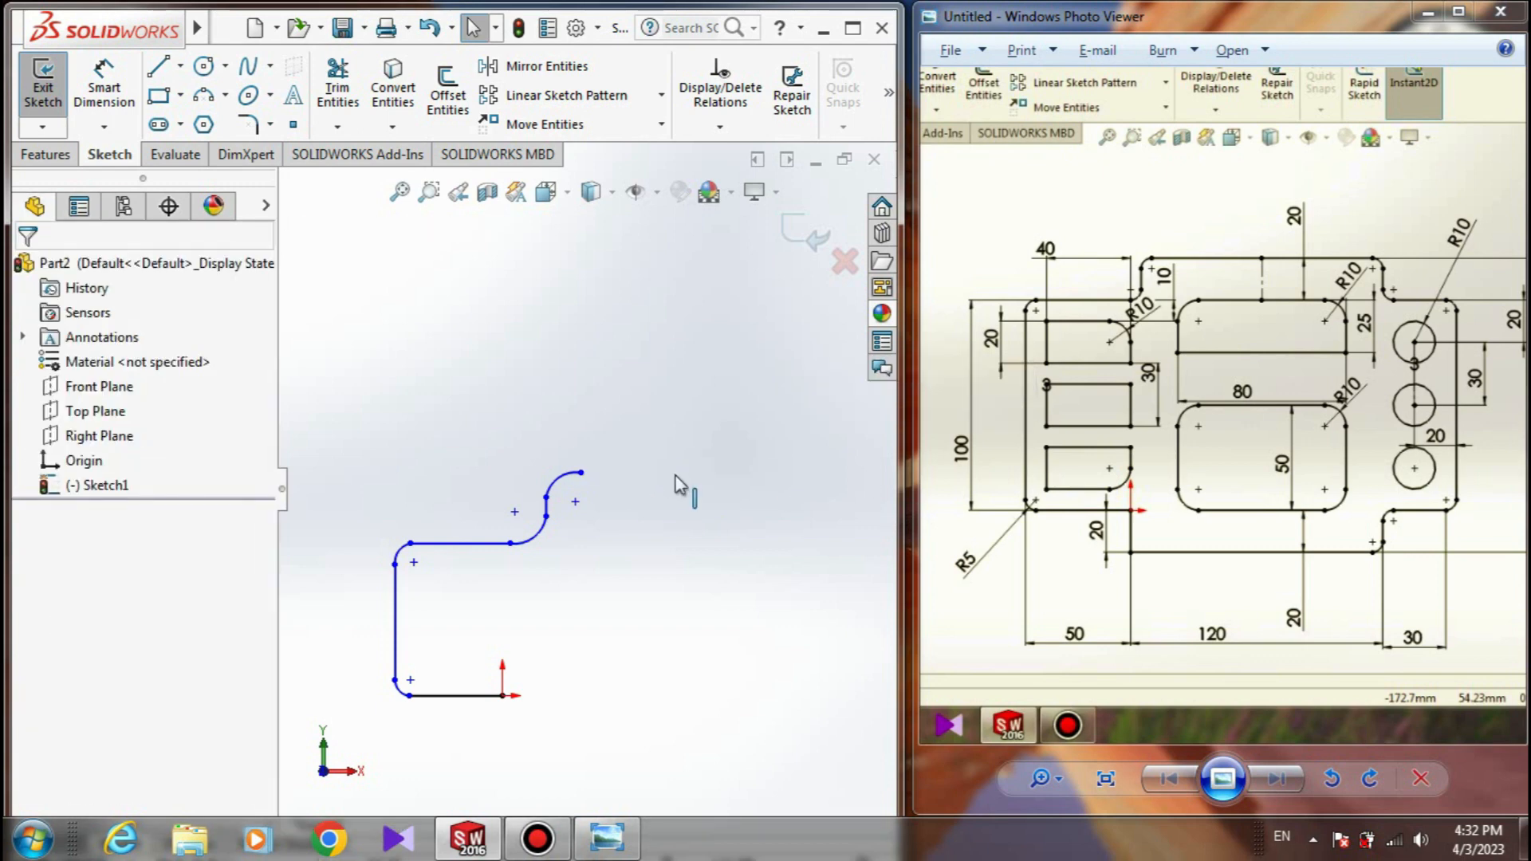
- Sketch a long horizontal line running right from the upper arc's end as the outline's top edge
{"action": "left_click", "coordinate": [163, 71]}
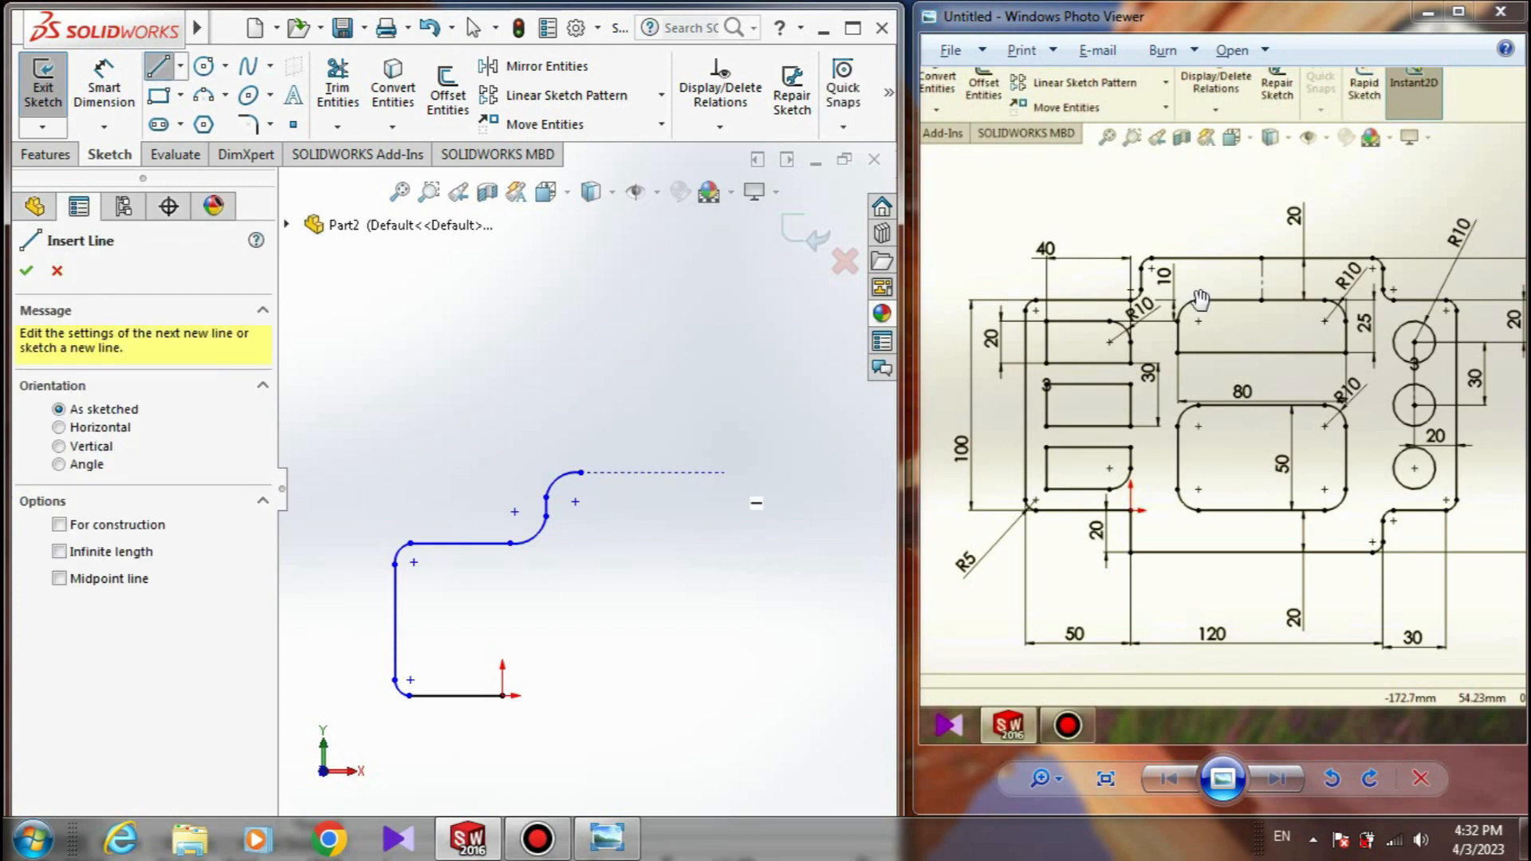
{"action": "left_click", "coordinate": [581, 472]}
{"action": "left_click", "coordinate": [792, 472]}
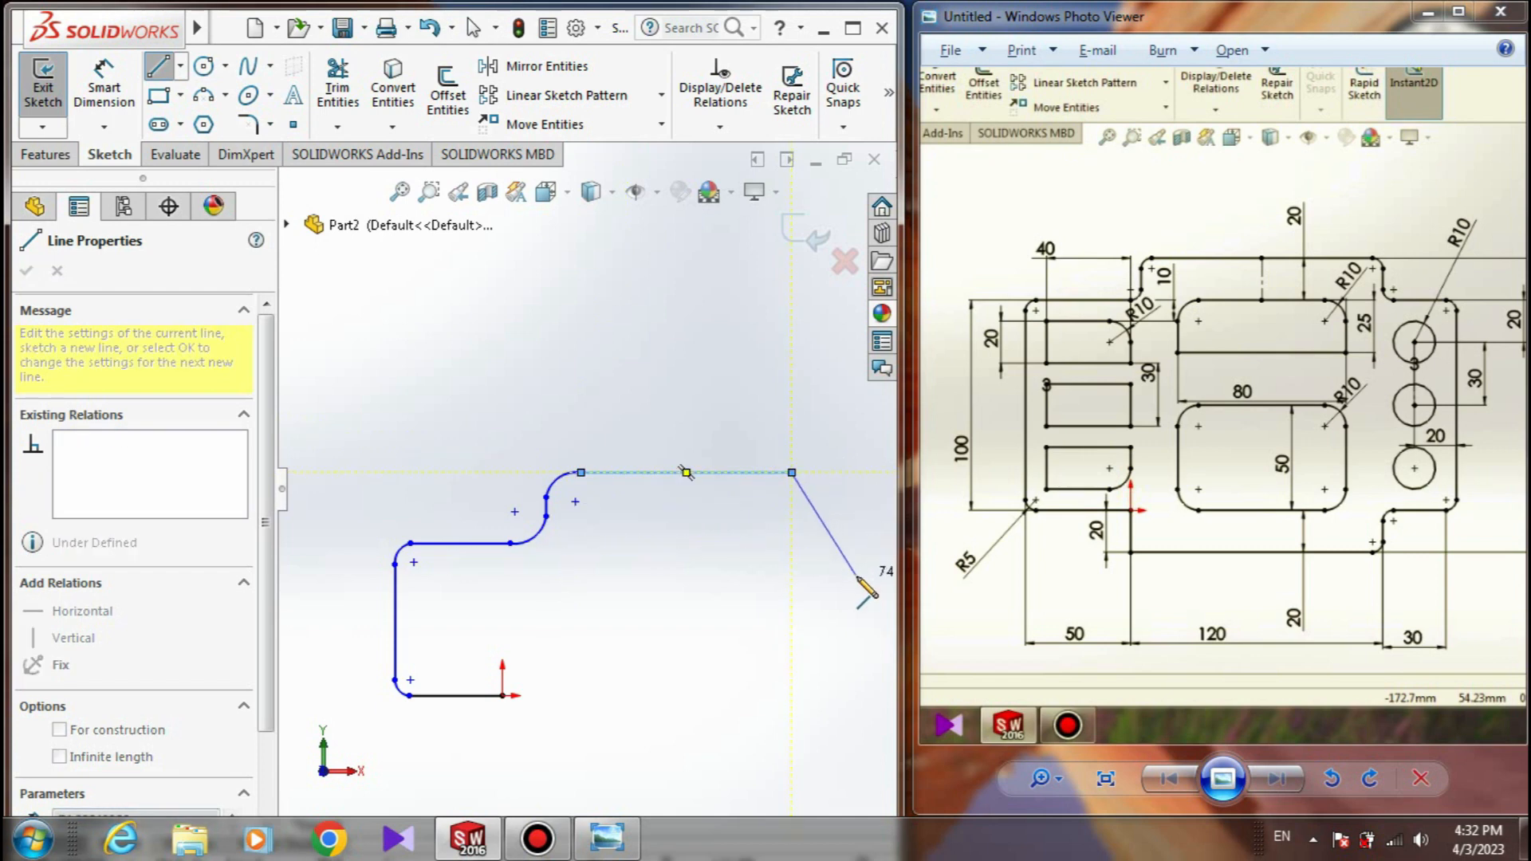
{"action": "left_click", "coordinate": [792, 472]}
{"action": "key", "text": "a"}
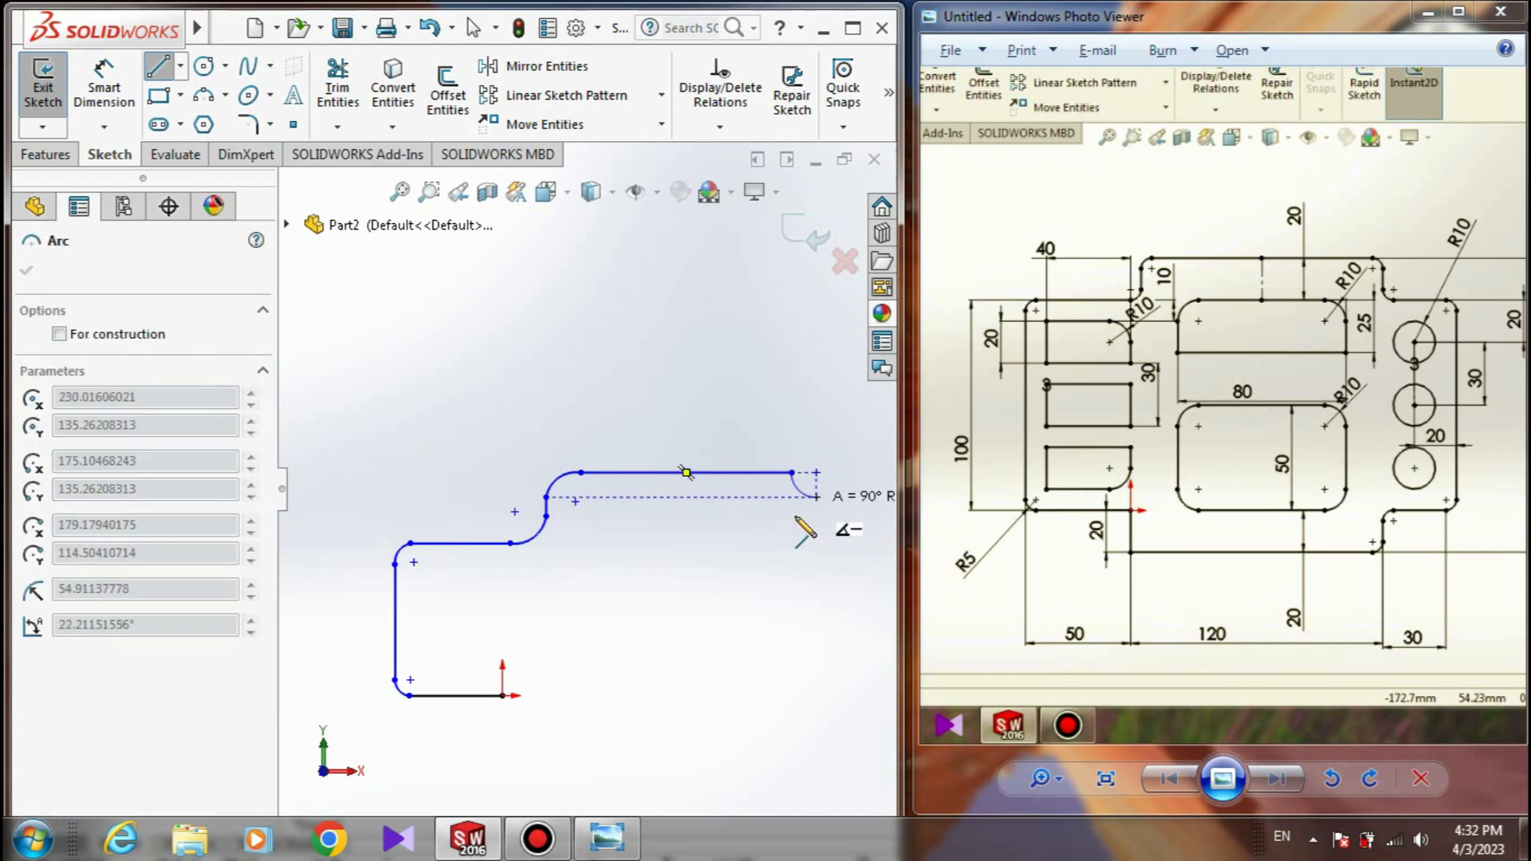
{"action": "key", "text": "a"}
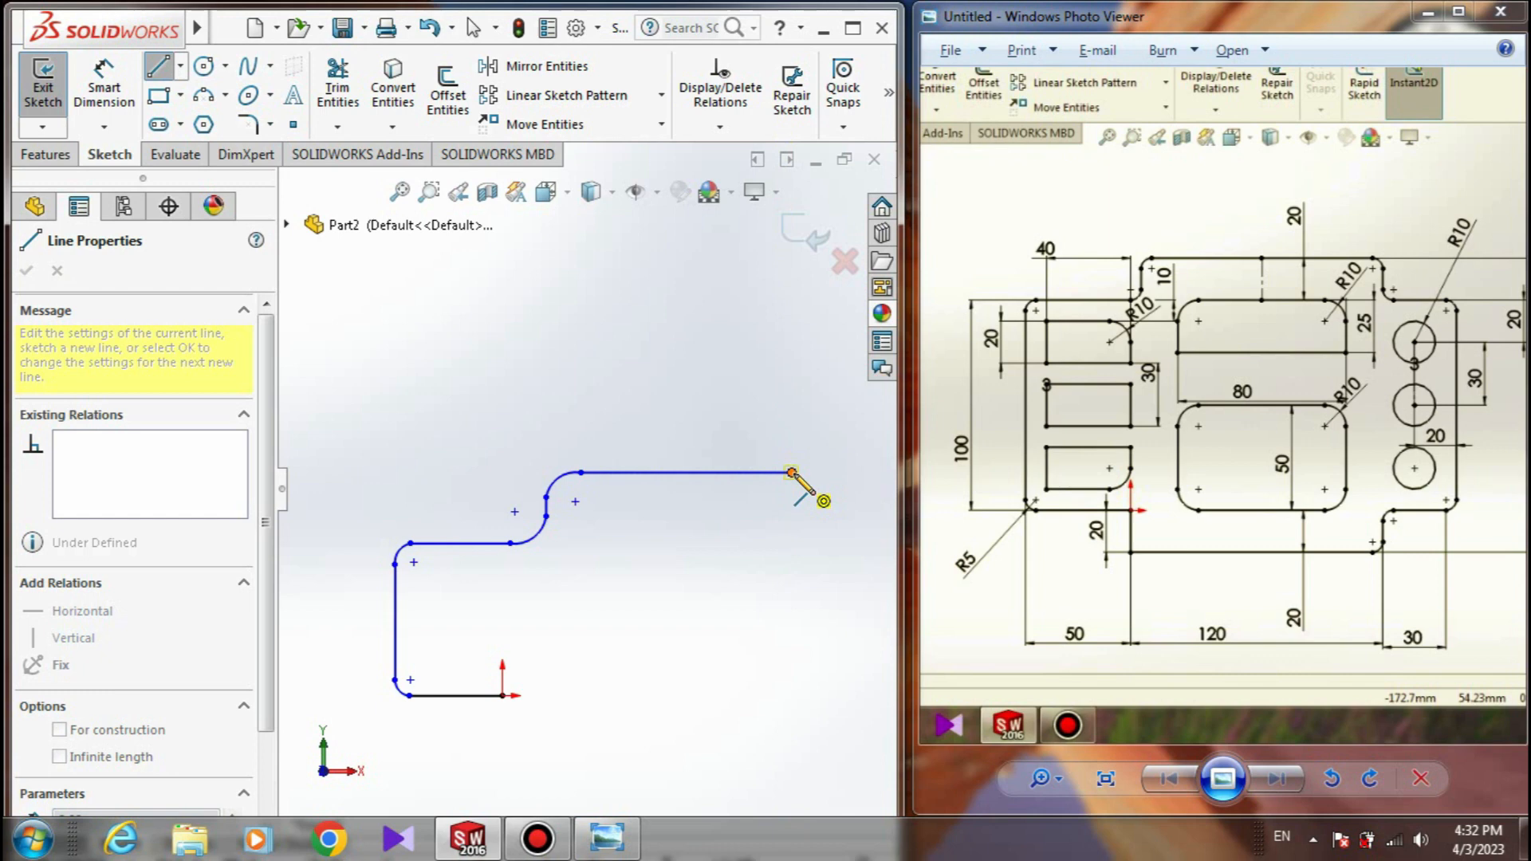
{"action": "key", "text": "a"}
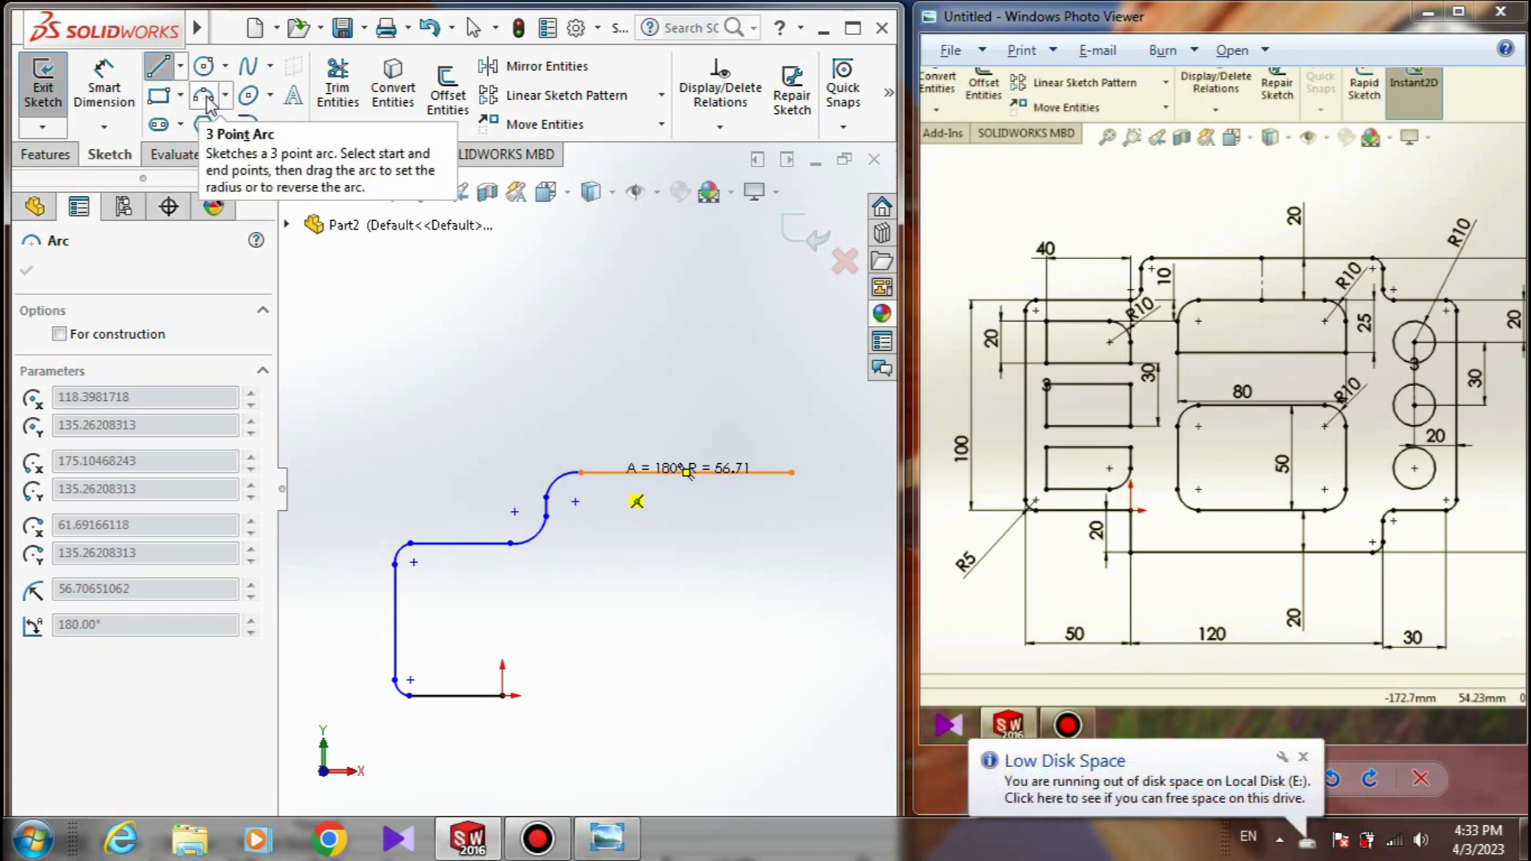
{"action": "key", "text": "Escape"}
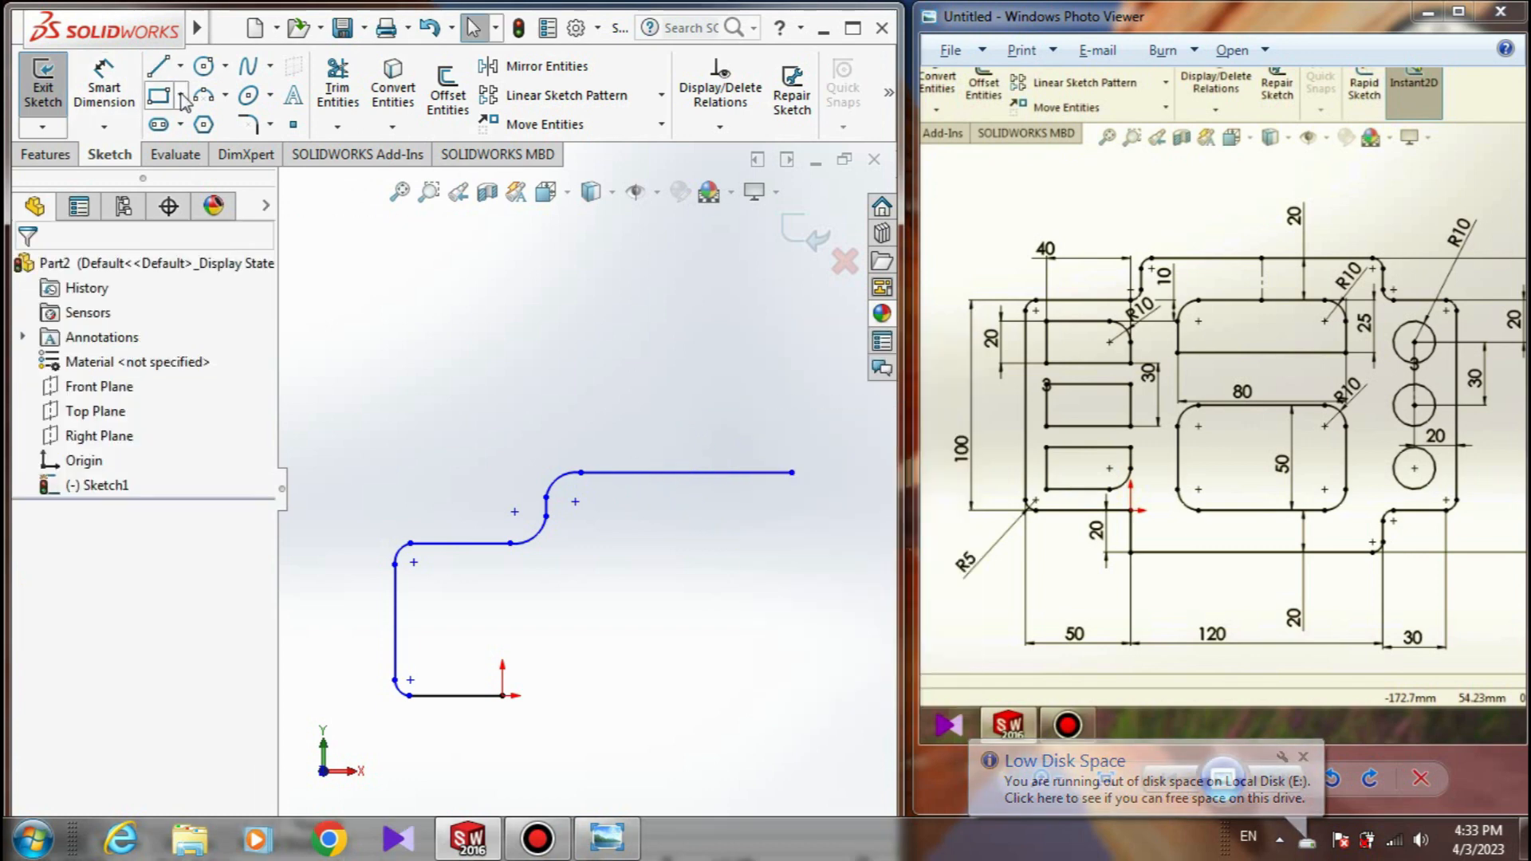
- Sketch a 3 Point Arc from the top edge's right end, curving down and right to round the outline's upper-right corner
{"action": "left_click", "coordinate": [203, 95]}
{"action": "left_click", "coordinate": [792, 472]}
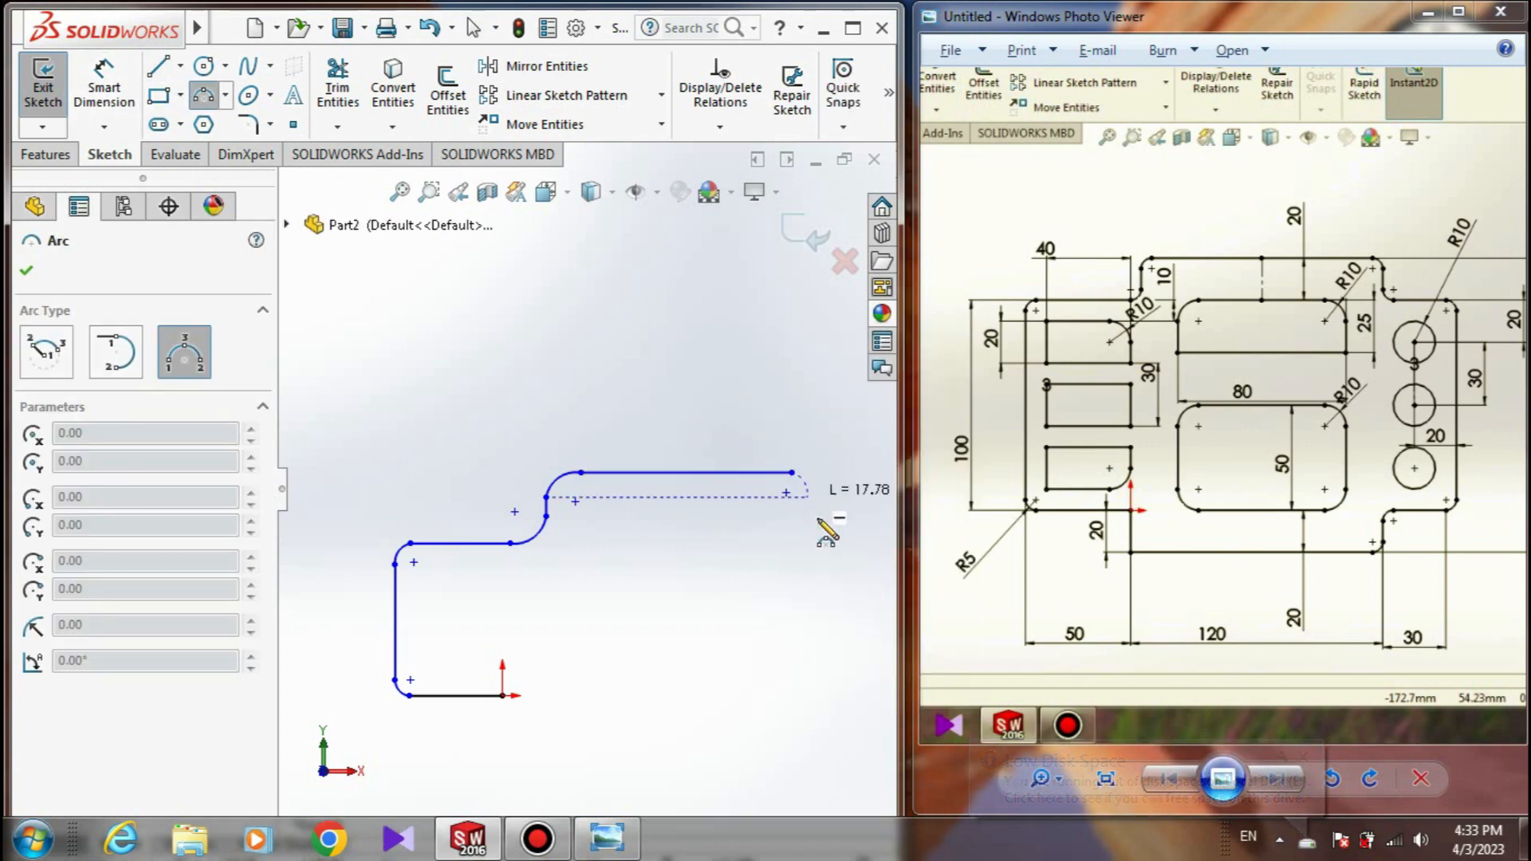
{"action": "left_click", "coordinate": [821, 530]}
{"action": "left_click", "coordinate": [821, 495]}
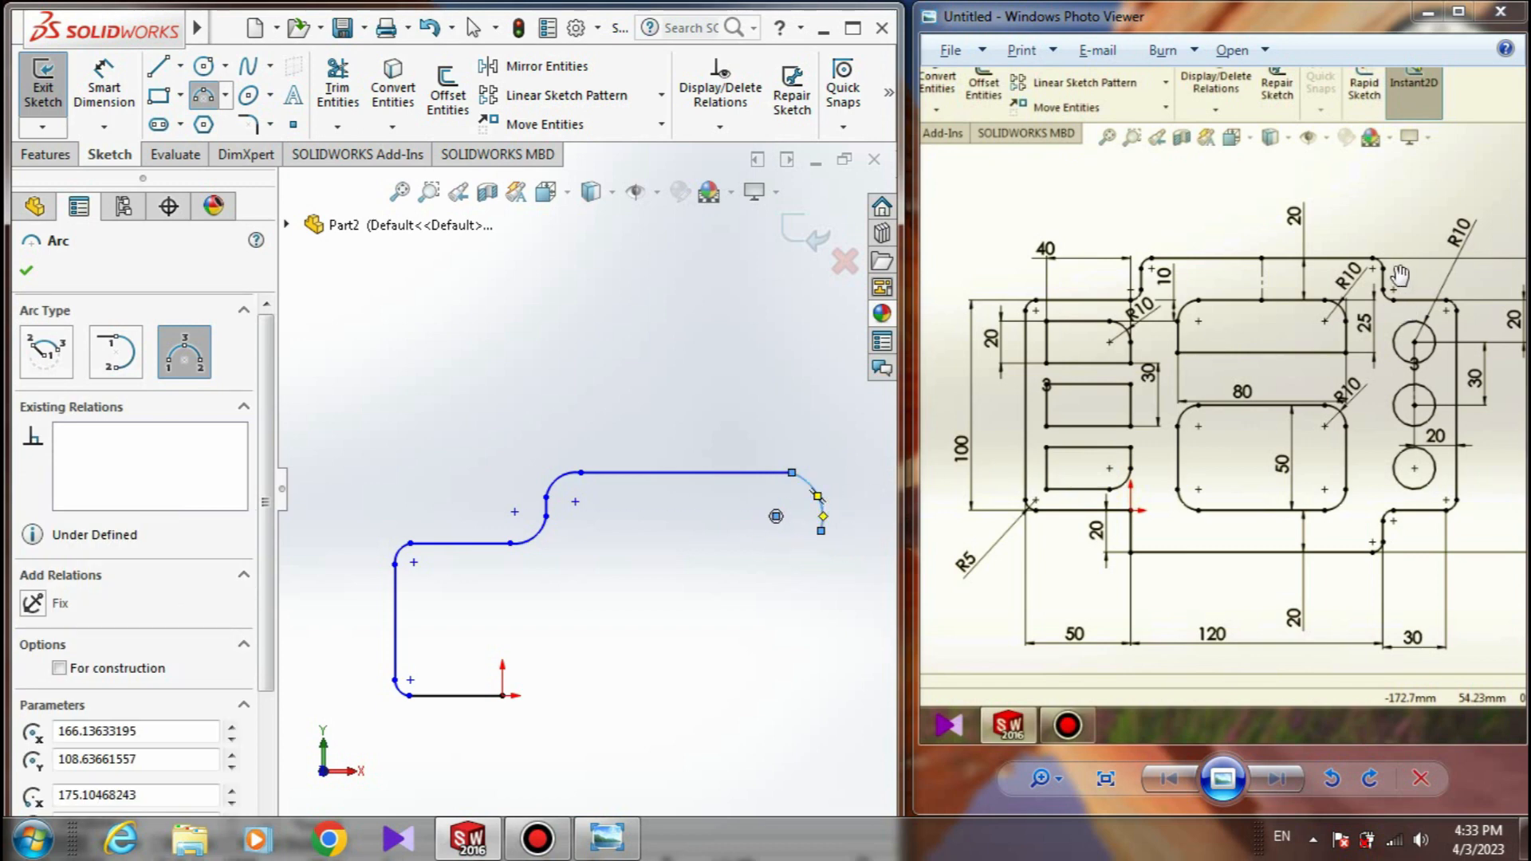
- Sketch a vertical line about 34 mm long down from the lower end of the upper-right corner arc
{"action": "left_click", "coordinate": [158, 66]}
{"action": "left_click", "coordinate": [822, 530]}
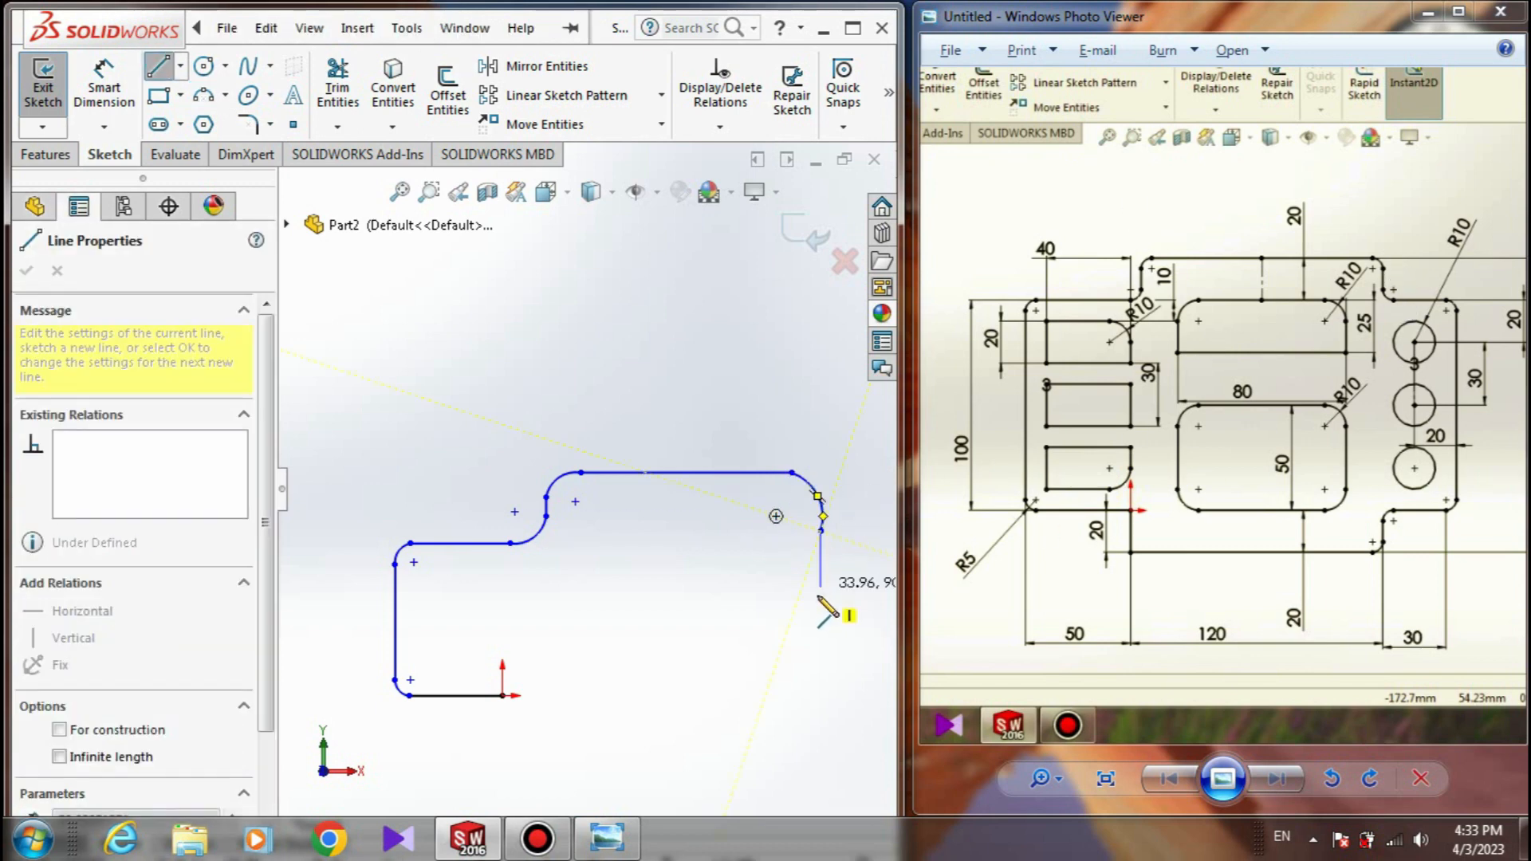
{"action": "left_click", "coordinate": [821, 585]}
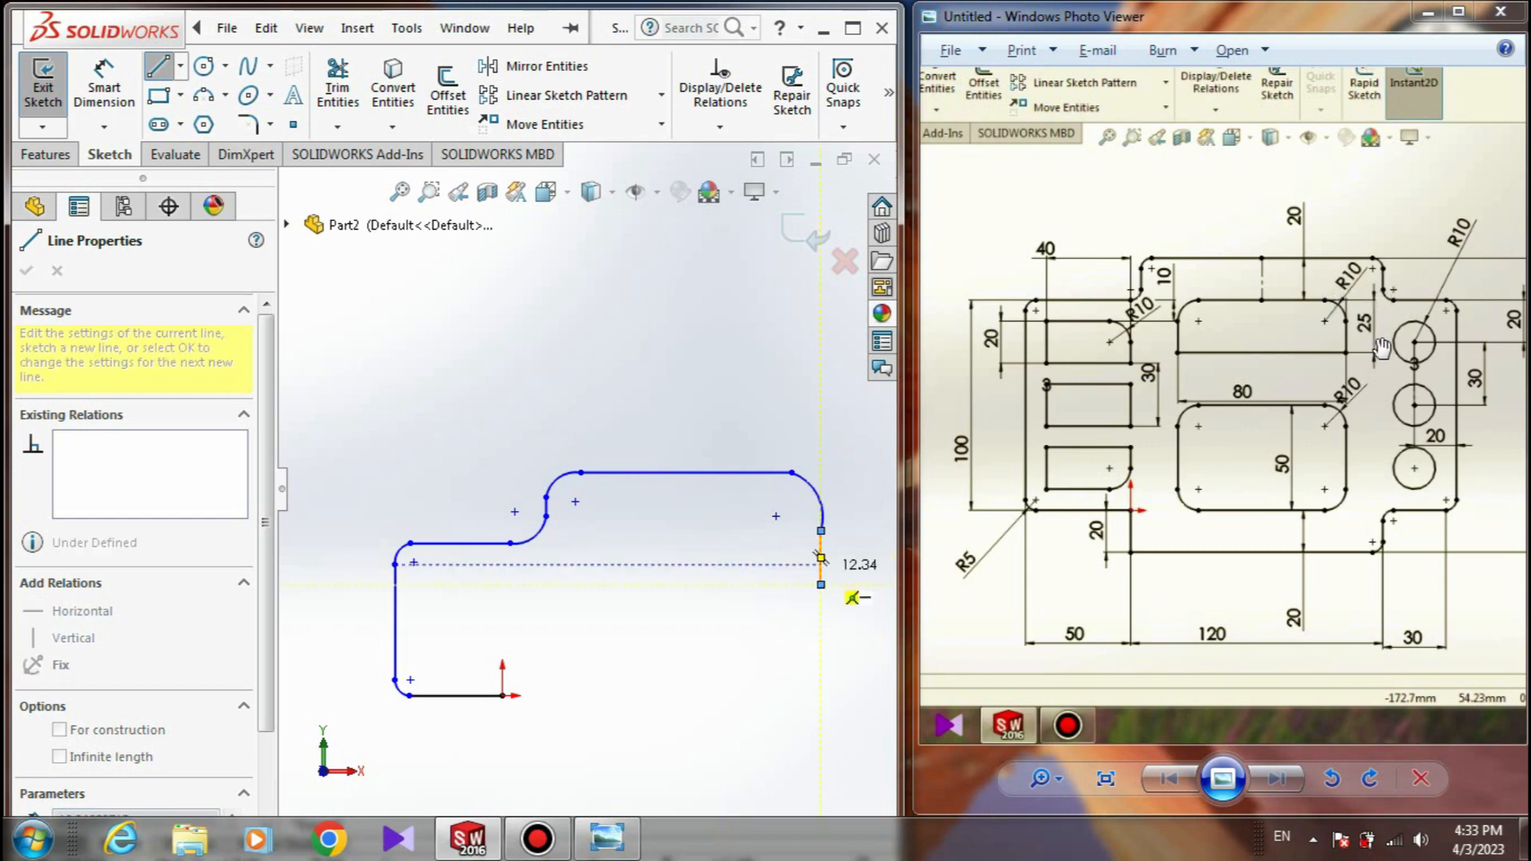
- Sketch a 3 Point Arc from the lower end of the outline's right vertical line, curving down and right
{"action": "left_click", "coordinate": [204, 95]}
{"action": "left_click", "coordinate": [821, 585]}
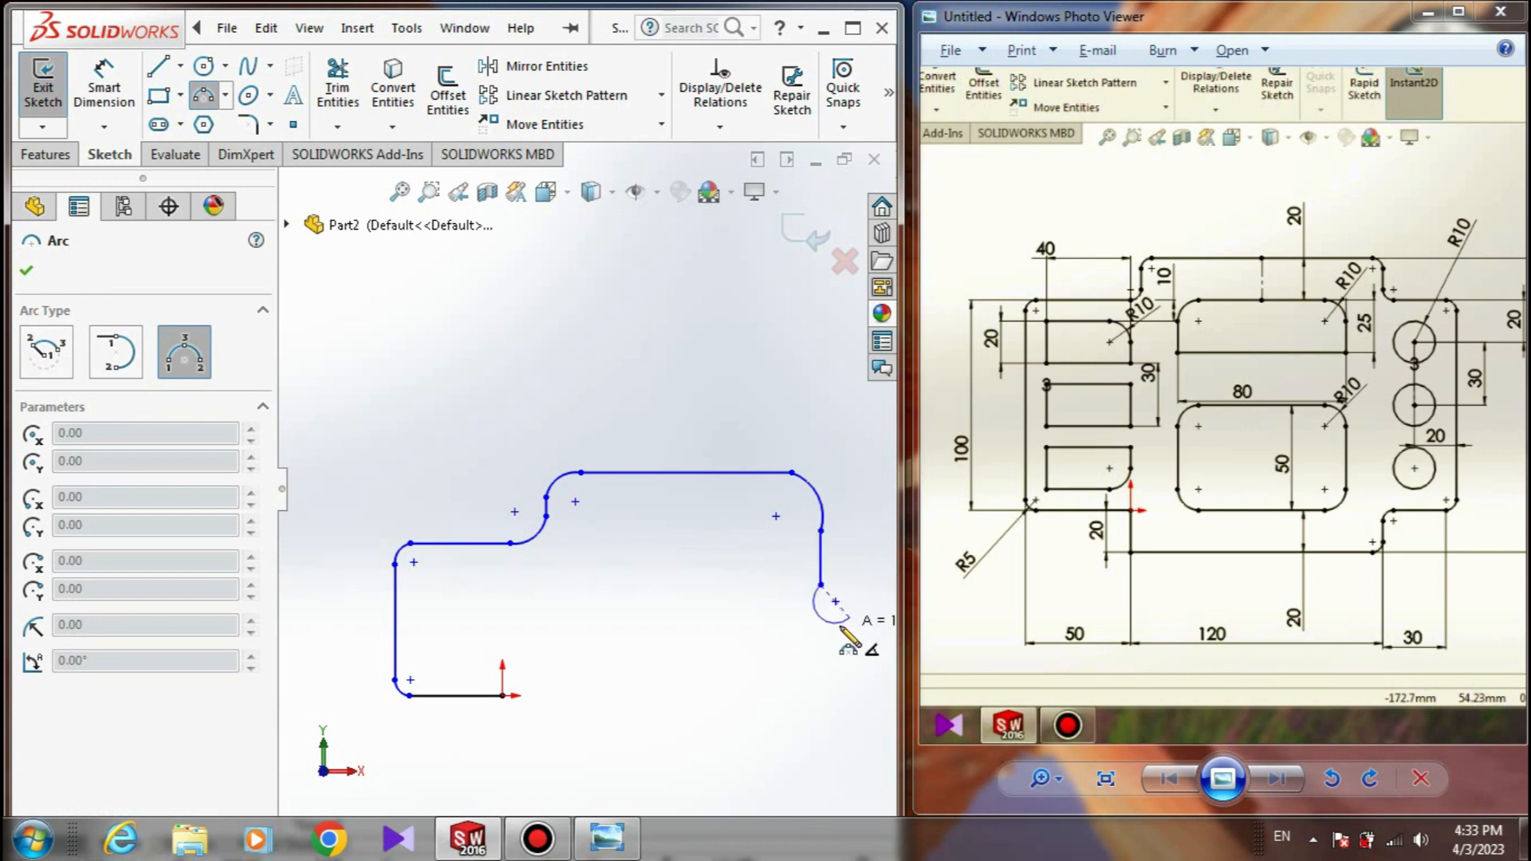
{"action": "left_click", "coordinate": [828, 607]}
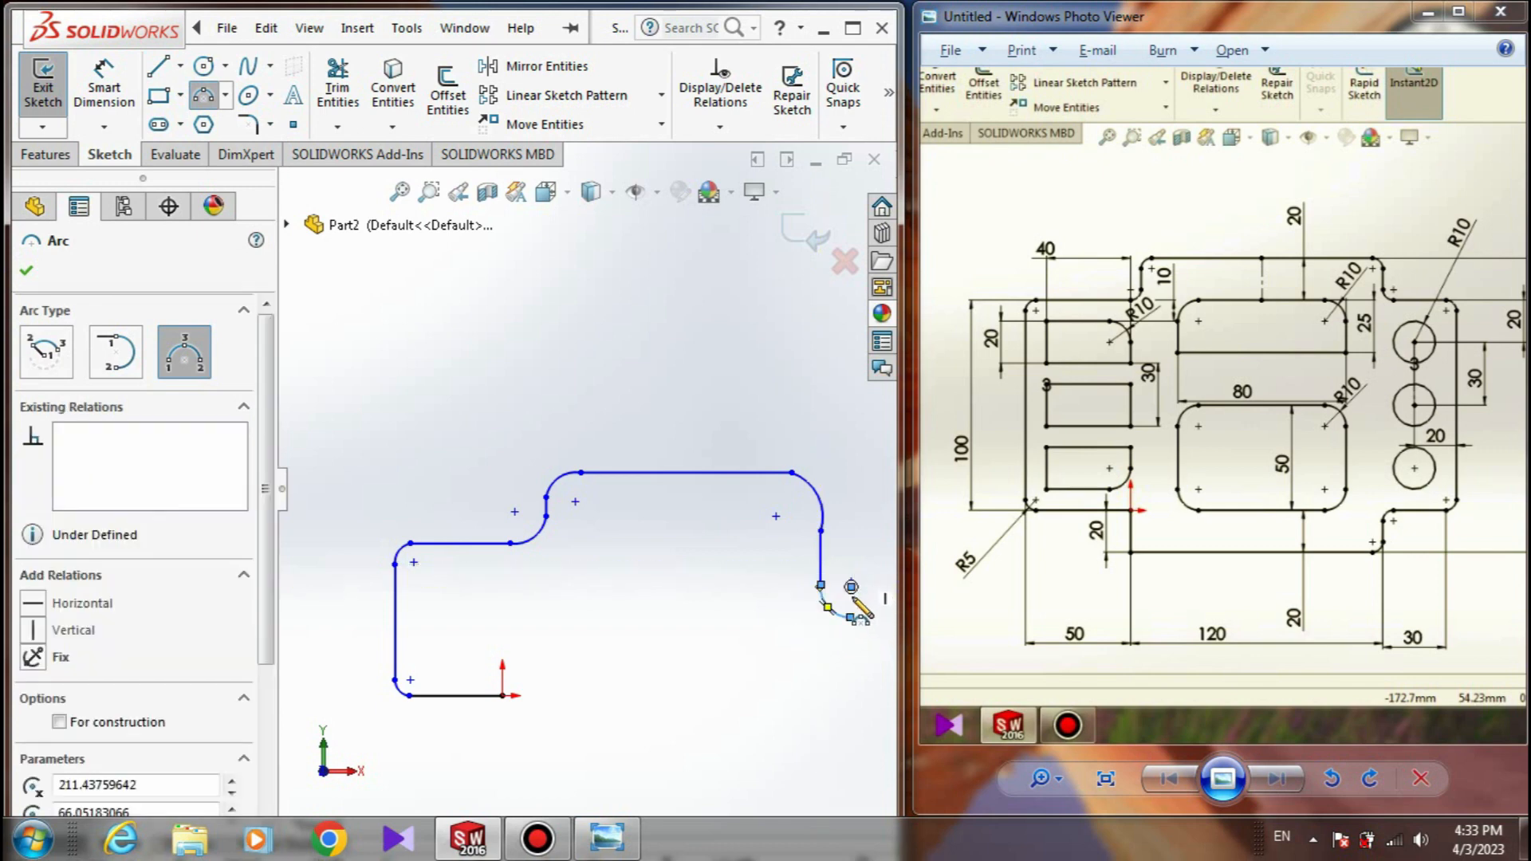
{"action": "right_click", "coordinate": [857, 544]}
{"action": "left_click", "coordinate": [897, 550]}
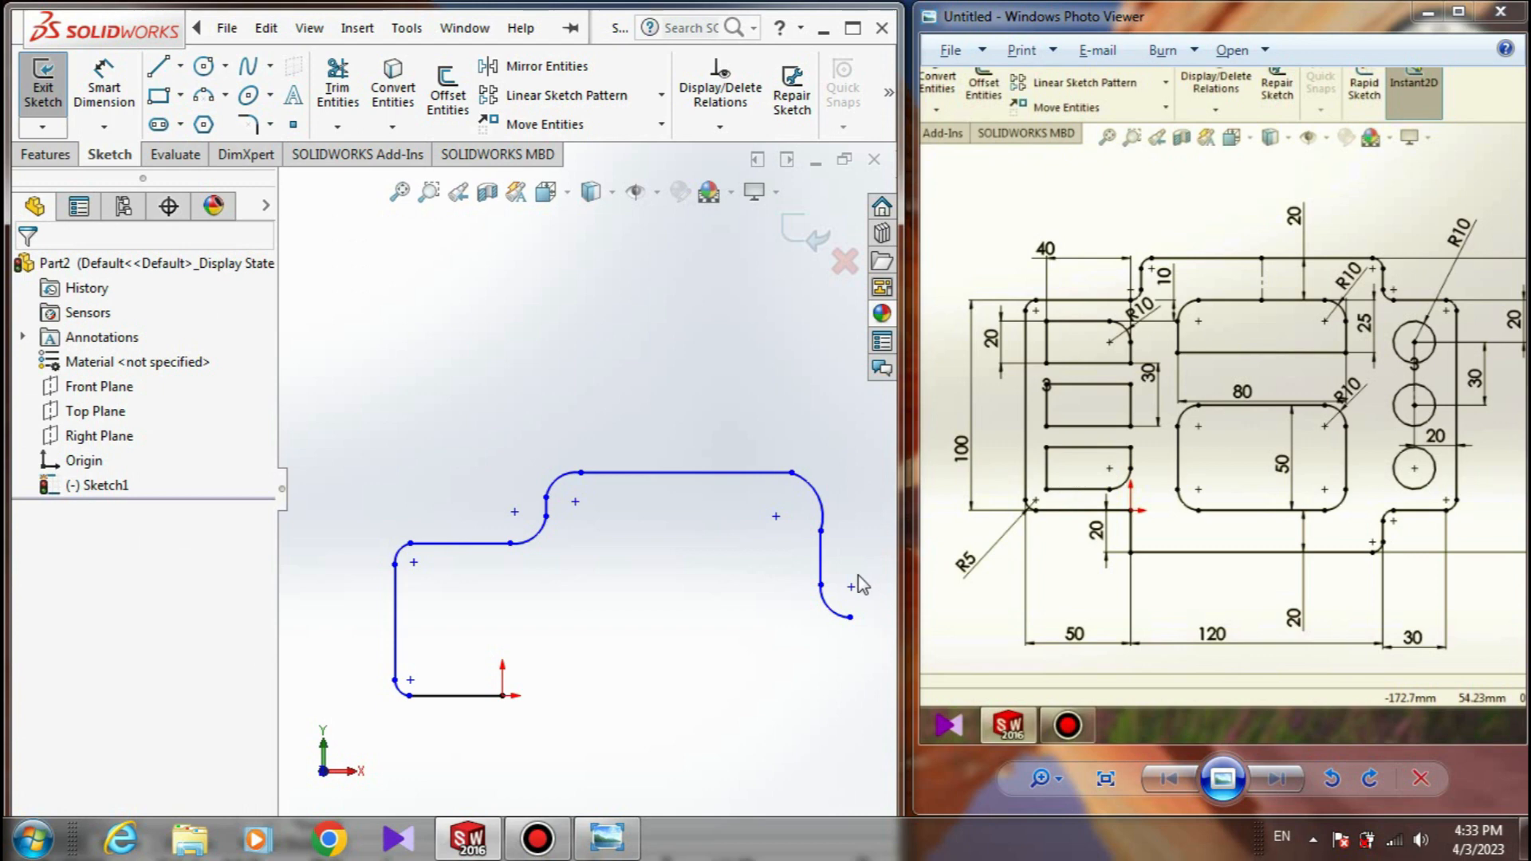
{"action": "key", "text": "Return"}
{"action": "left_click", "coordinate": [822, 585]}
{"action": "left_click", "coordinate": [842, 614]}
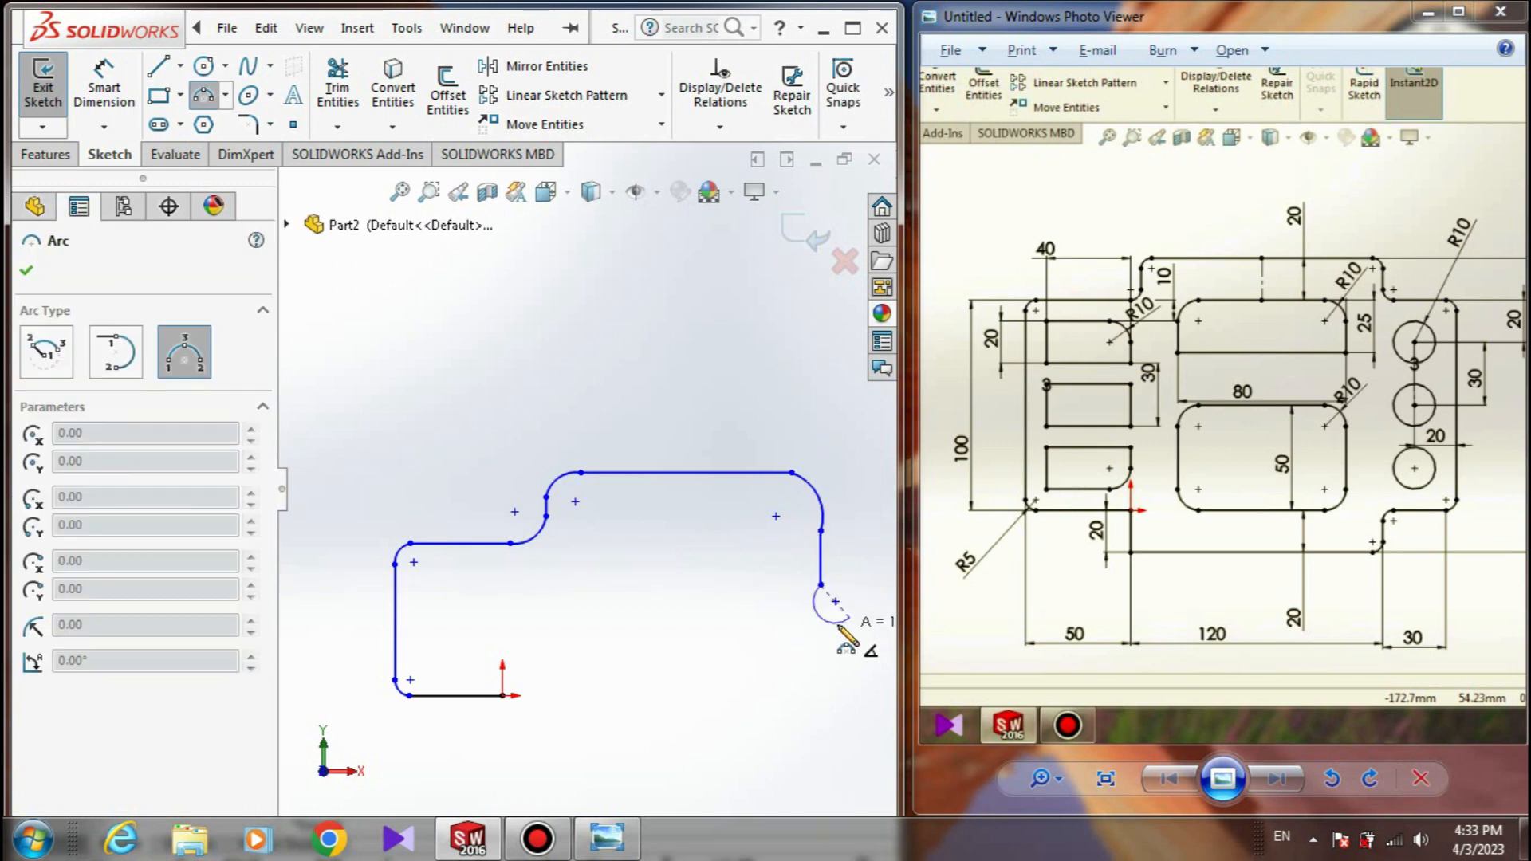
{"action": "left_click", "coordinate": [841, 614]}
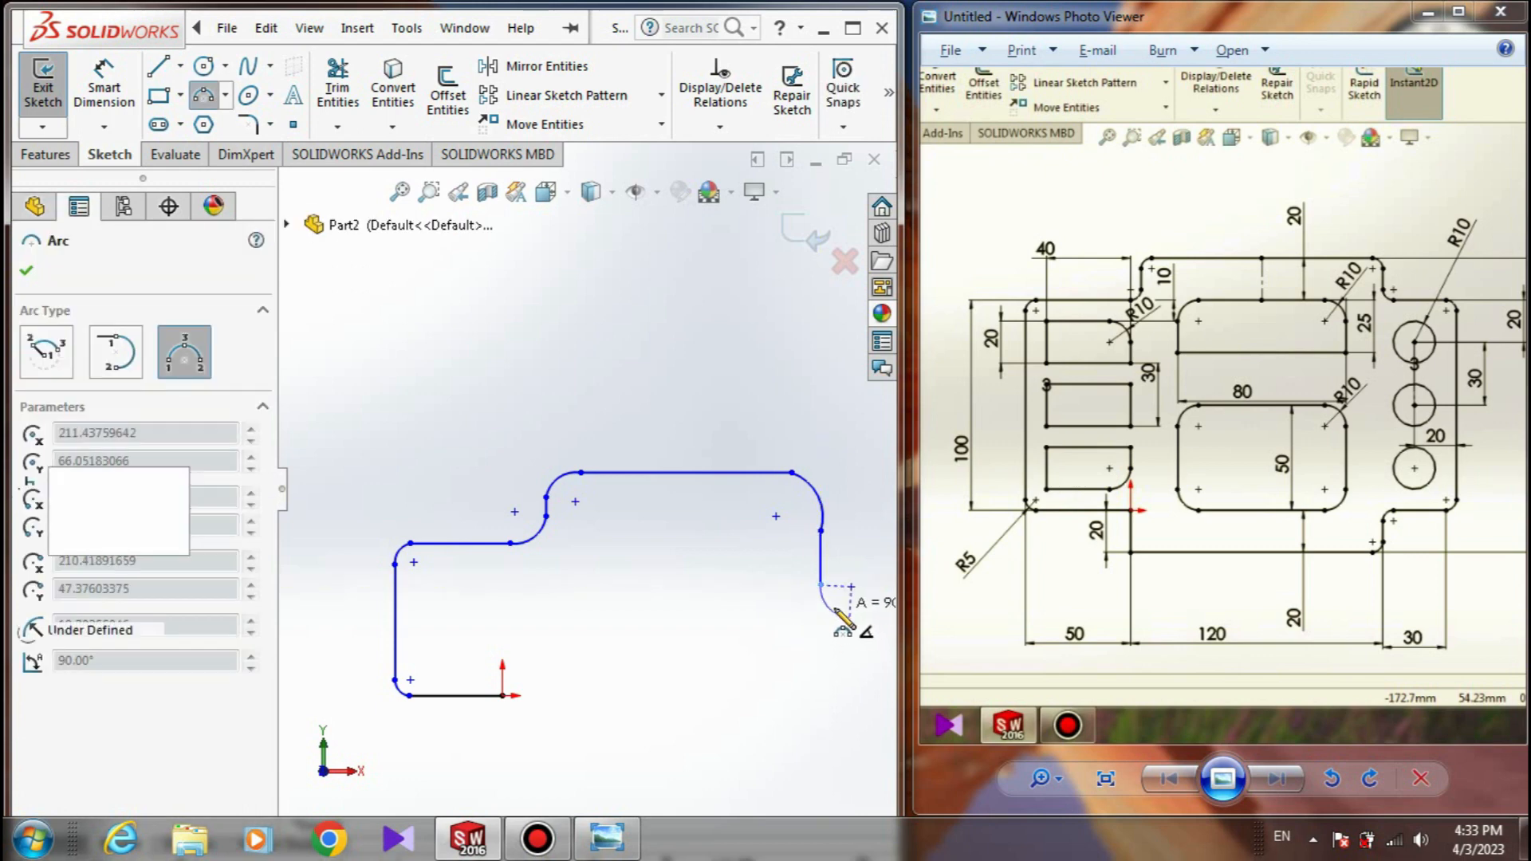
{"action": "right_click", "coordinate": [858, 546]}
{"action": "left_click", "coordinate": [864, 550]}
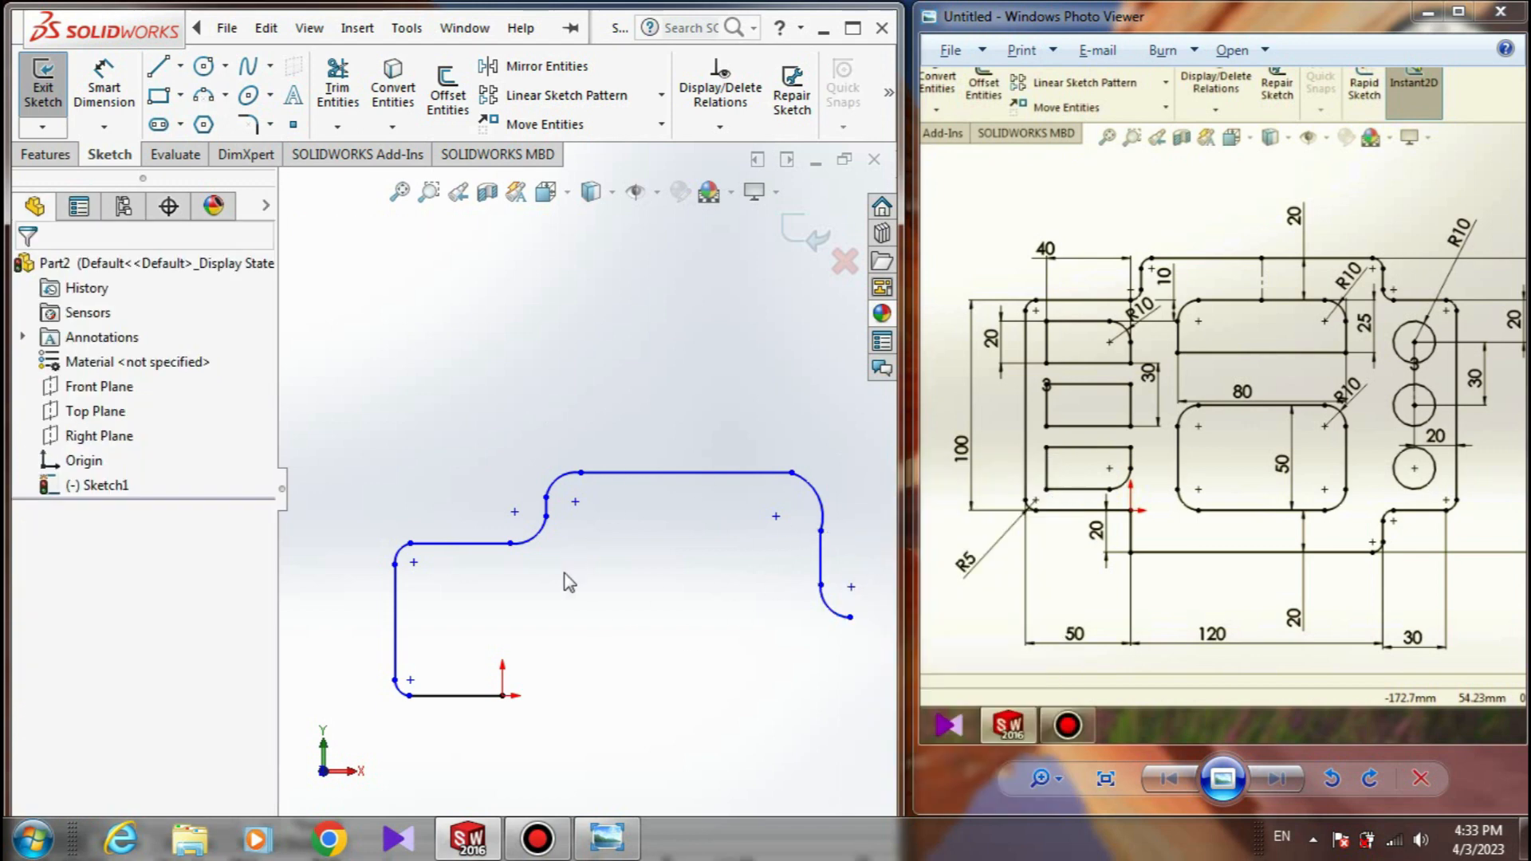
- Shift the right vertical line slightly left and pull in the free end of the arc below it to make that arc smaller
{"action": "left_click", "coordinate": [822, 532]}
{"action": "mouse_move", "coordinate": [833, 524]}
{"action": "left_mouse_down"}
{"action": "mouse_move", "coordinate": [815, 578]}
{"action": "mouse_move", "coordinate": [827, 587]}
{"action": "mouse_move", "coordinate": [813, 579]}
{"action": "left_mouse_up"}
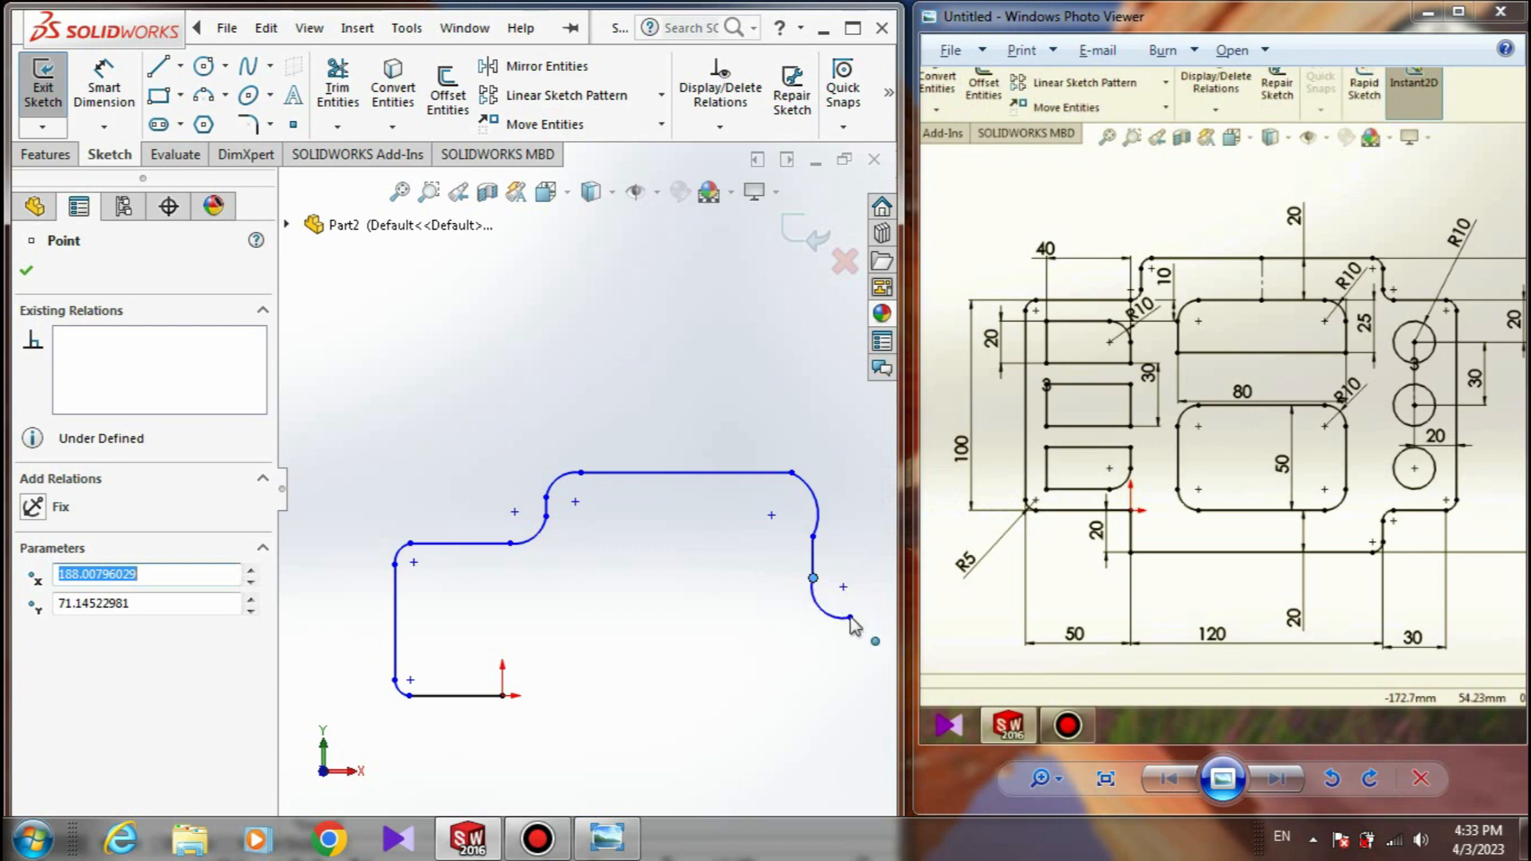
{"action": "left_click_drag", "start_coordinate": [850, 618], "coordinate": [831, 618]}
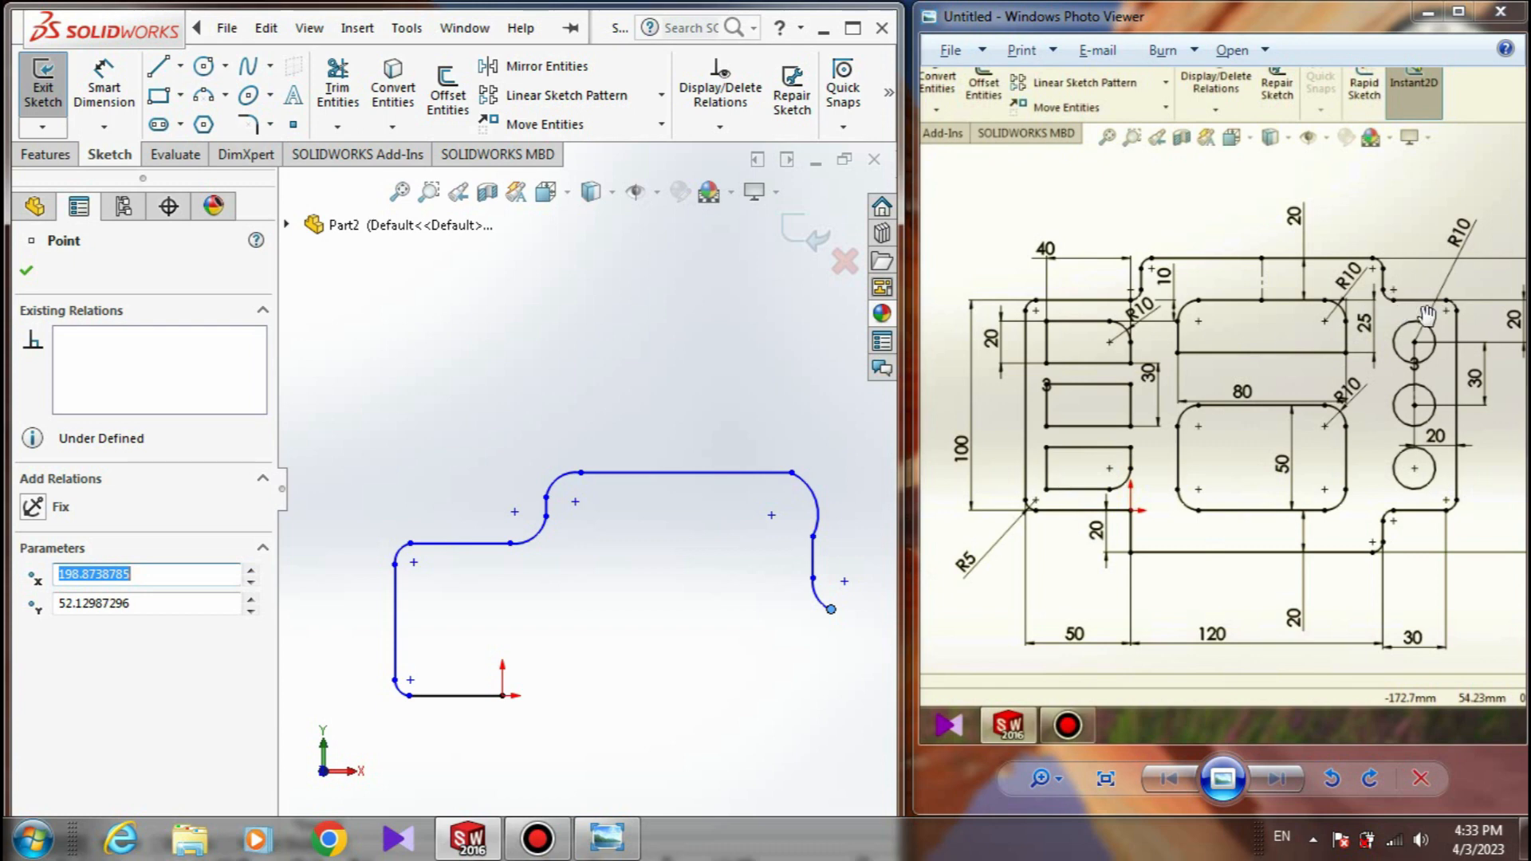
- Sketch a horizontal line about 57 mm long running right from the free end of the lower right arc
{"action": "left_click", "coordinate": [158, 66]}
{"action": "scroll", "coordinate": [584, 487], "scroll_direction": "up", "scroll_amount": 2}
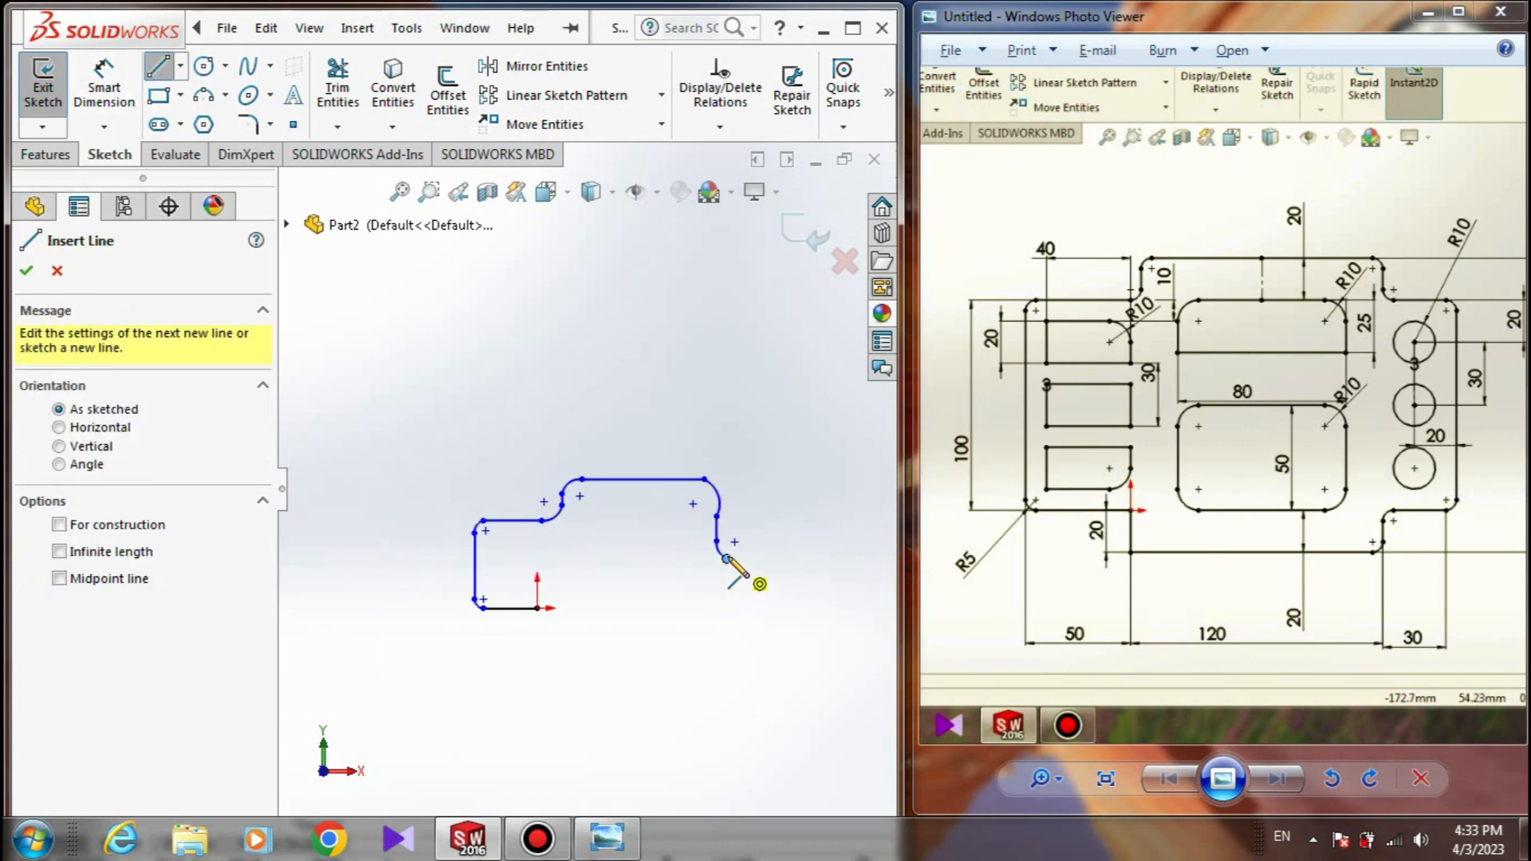
{"action": "left_click", "coordinate": [726, 558]}
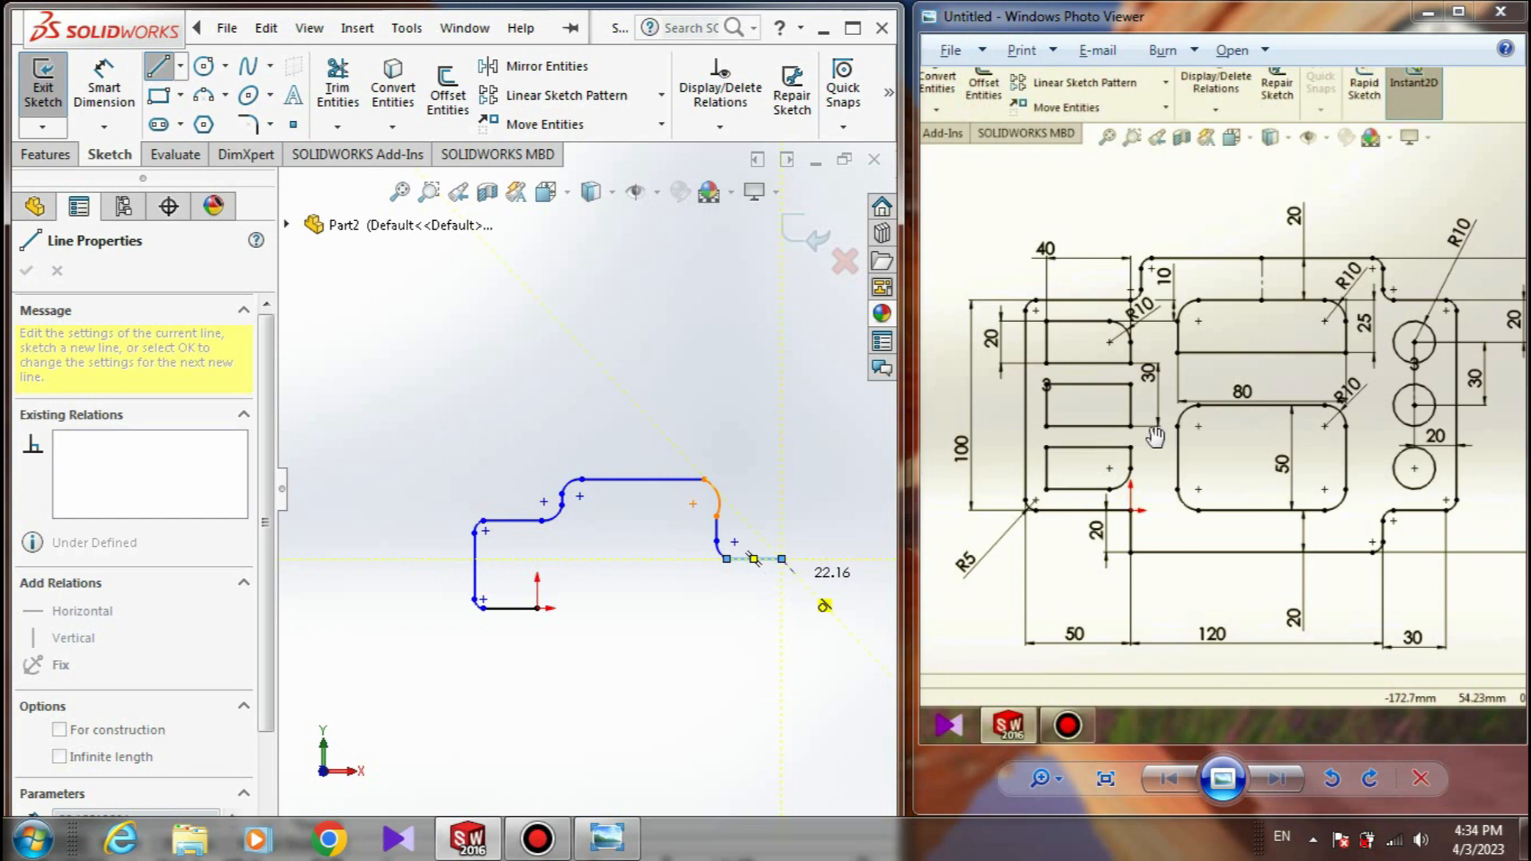
{"action": "left_click", "coordinate": [154, 70]}
{"action": "left_click", "coordinate": [154, 70]}
{"action": "scroll", "coordinate": [585, 489], "scroll_direction": "up", "scroll_amount": 2}
{"action": "left_click", "coordinate": [727, 558]}
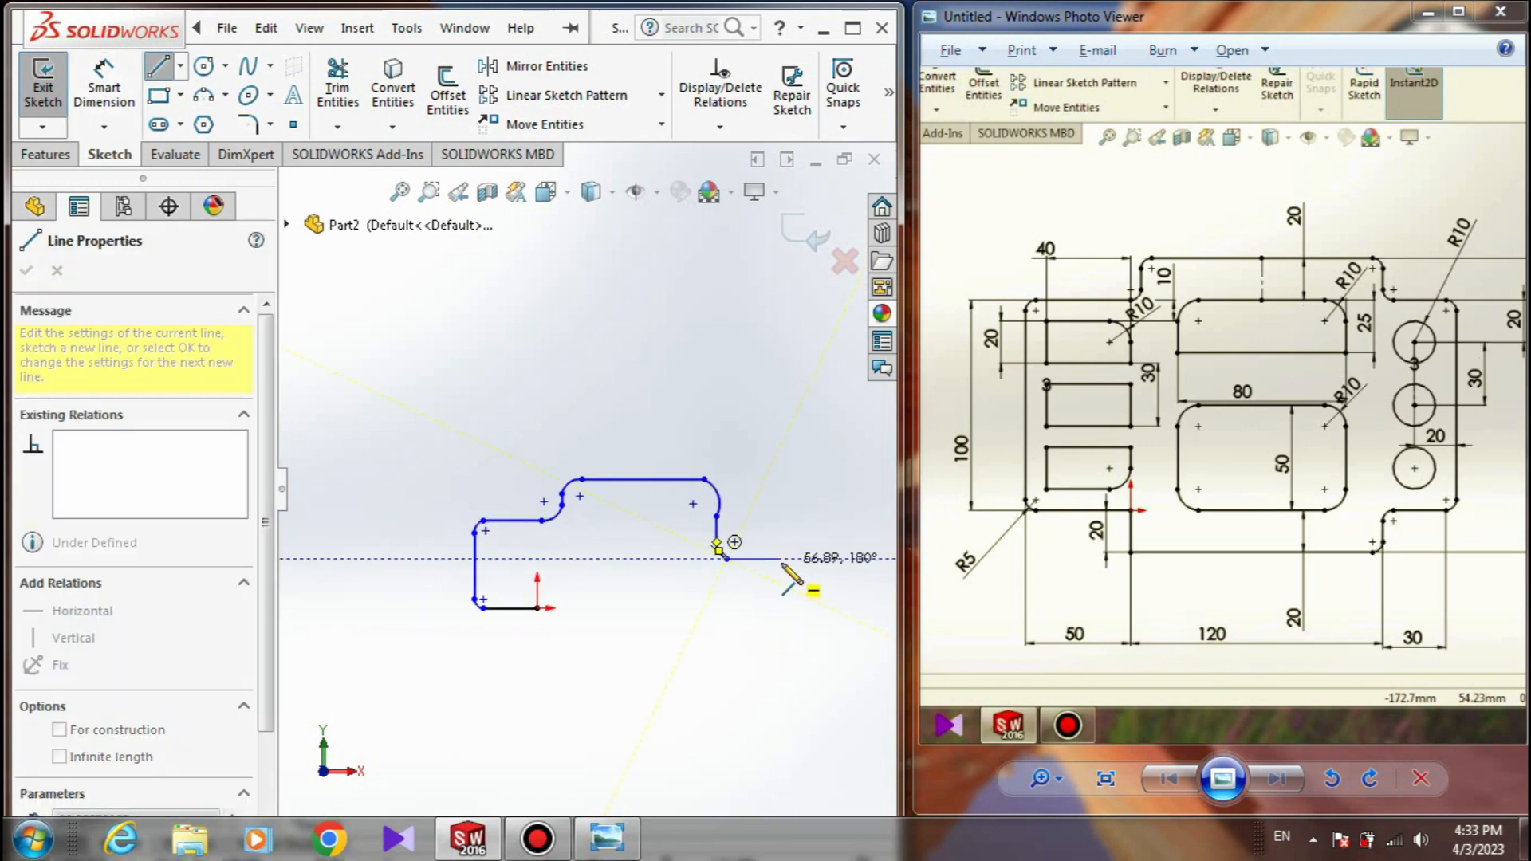
{"action": "left_click", "coordinate": [781, 558]}
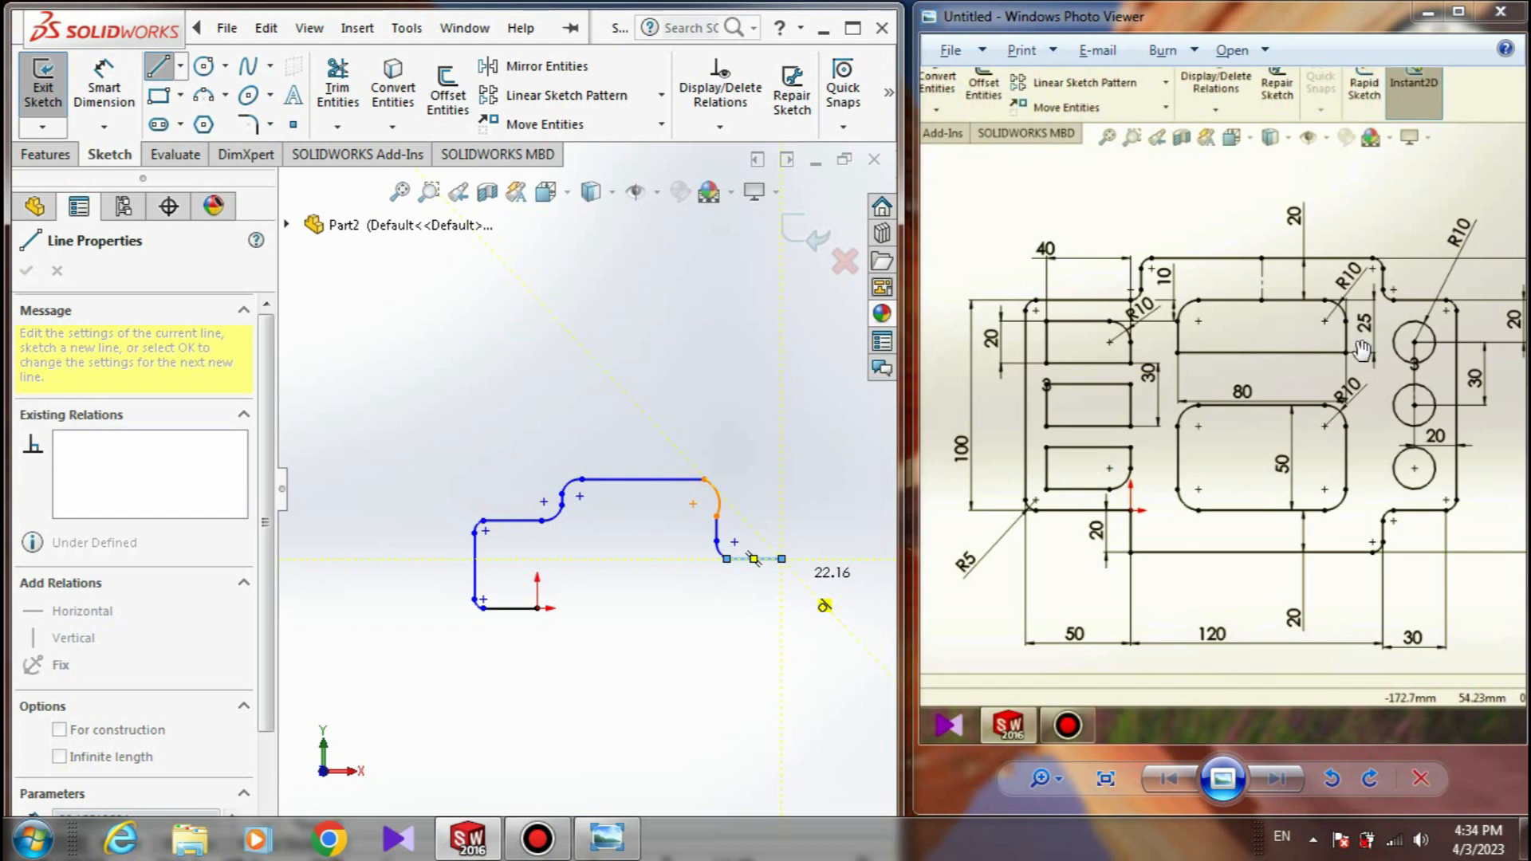
{"action": "right_click", "coordinate": [803, 505]}
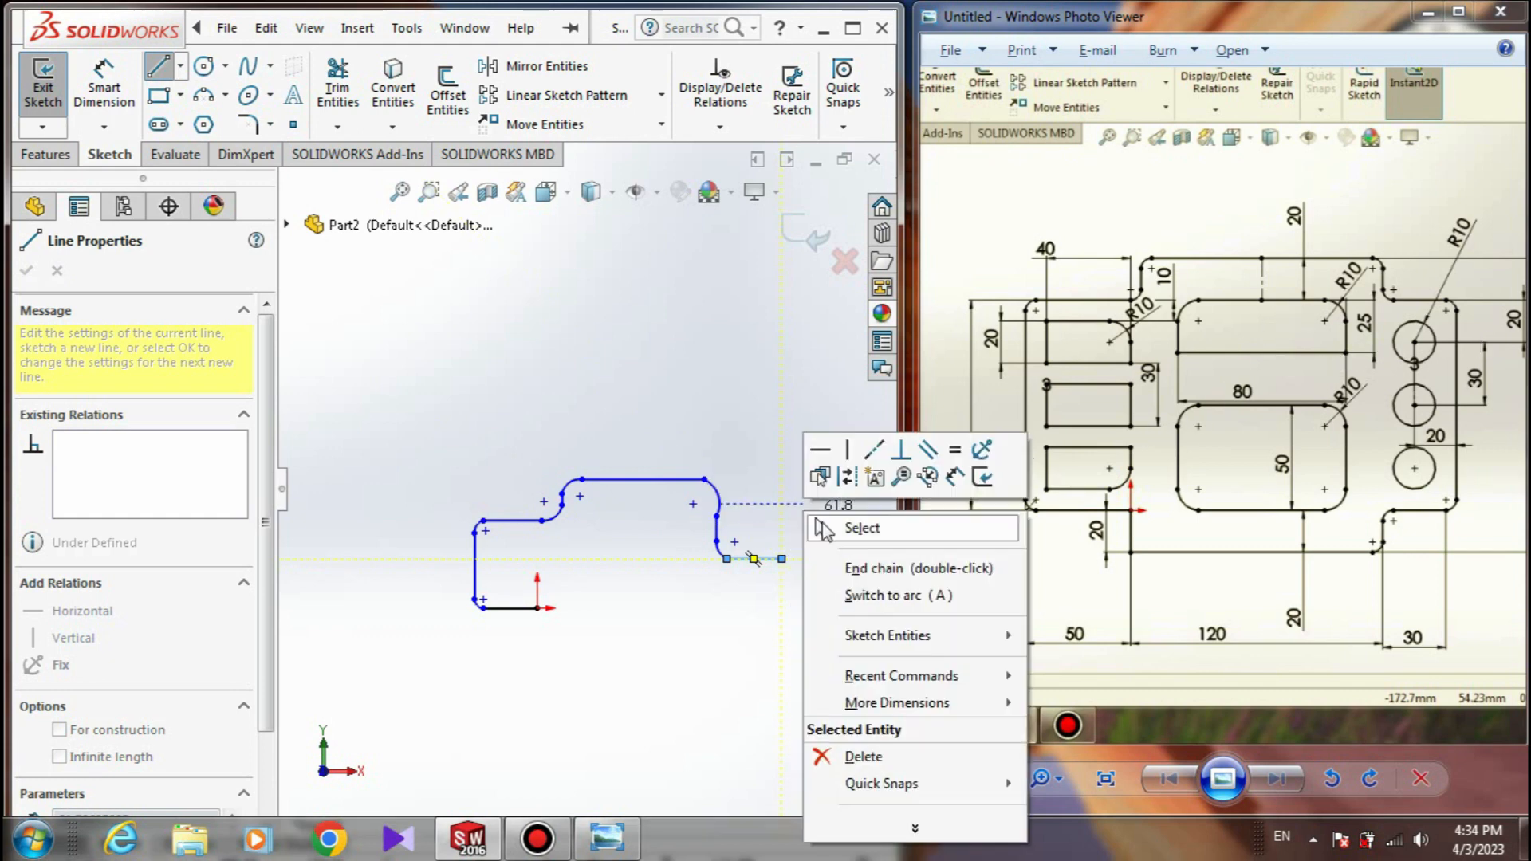
{"action": "left_click", "coordinate": [822, 528]}
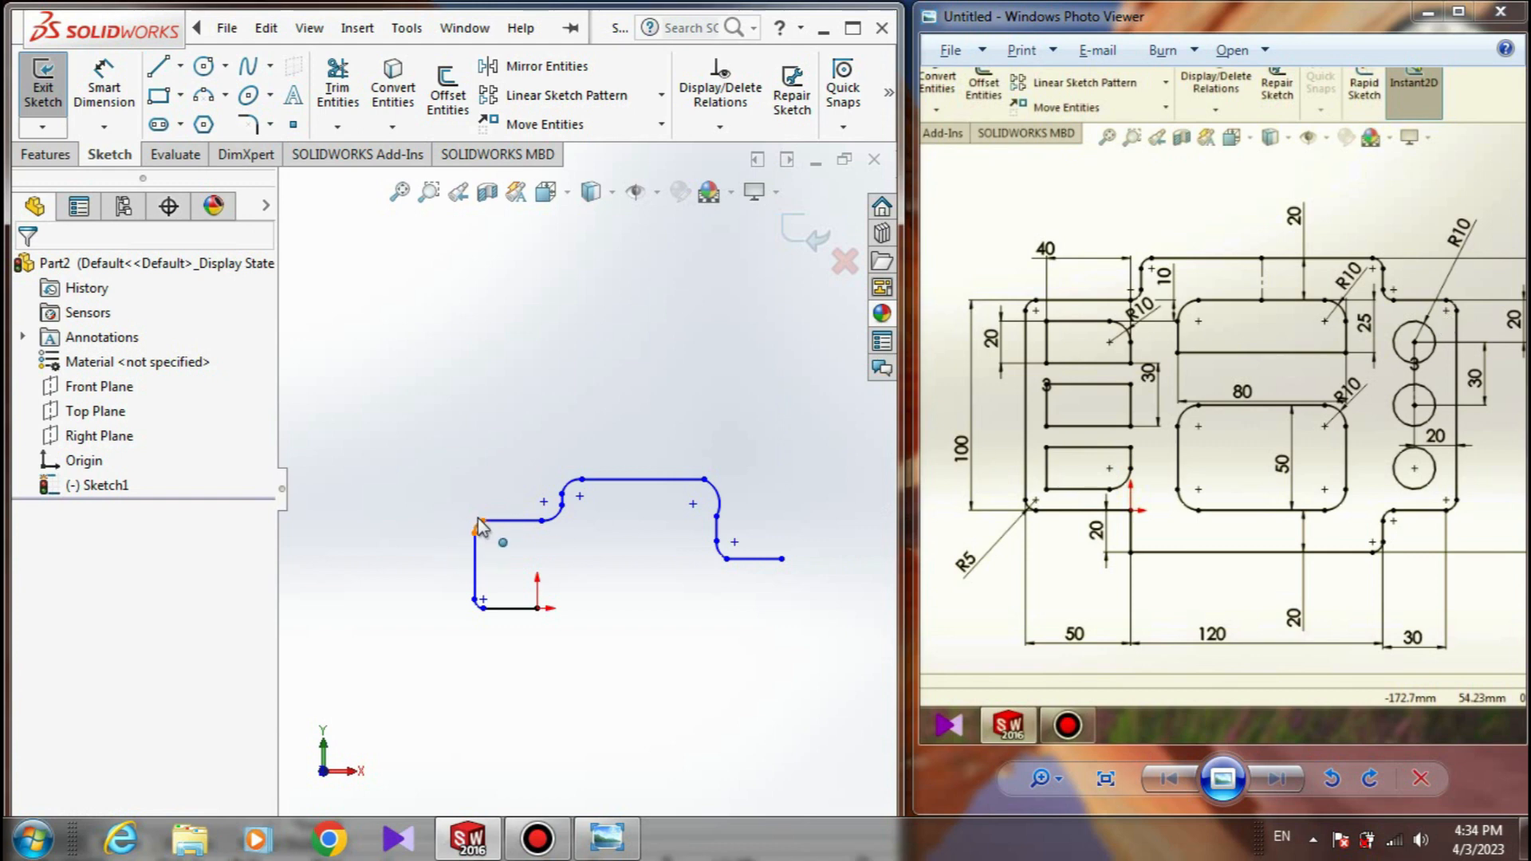
- Adjust the upper-left step of the outline by moving the shoulder line slightly and the top edge's left endpoint up and right
{"action": "mouse_move", "coordinate": [501, 521]}
{"action": "left_mouse_down"}
{"action": "mouse_move", "coordinate": [506, 500]}
{"action": "mouse_move", "coordinate": [505, 523]}
{"action": "left_mouse_up"}
{"action": "left_click", "coordinate": [606, 479]}
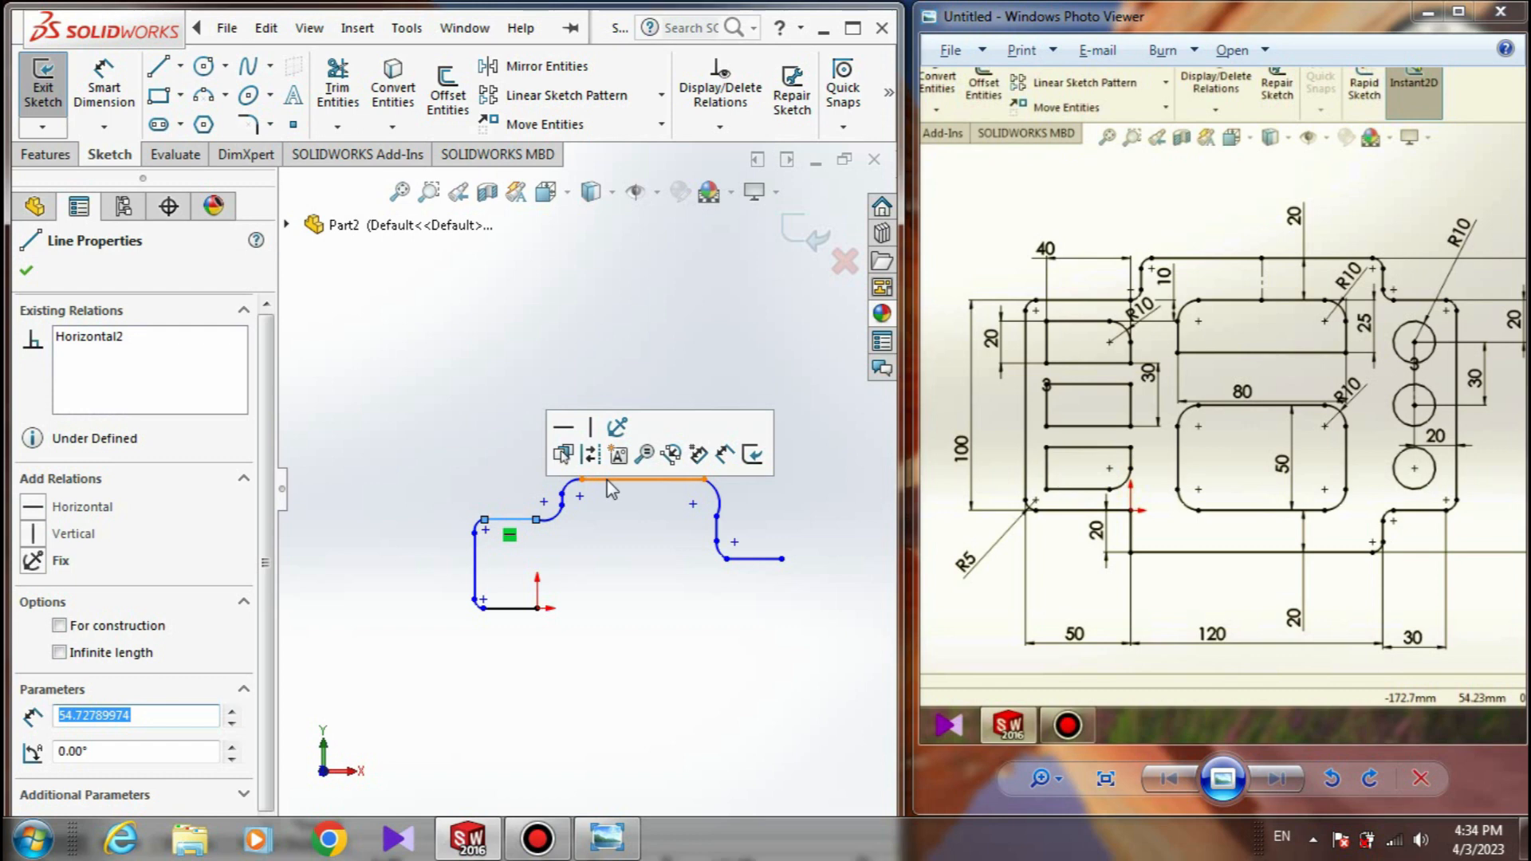
{"action": "left_click", "coordinate": [608, 472]}
{"action": "left_click_drag", "start_coordinate": [583, 481], "coordinate": [594, 474]}
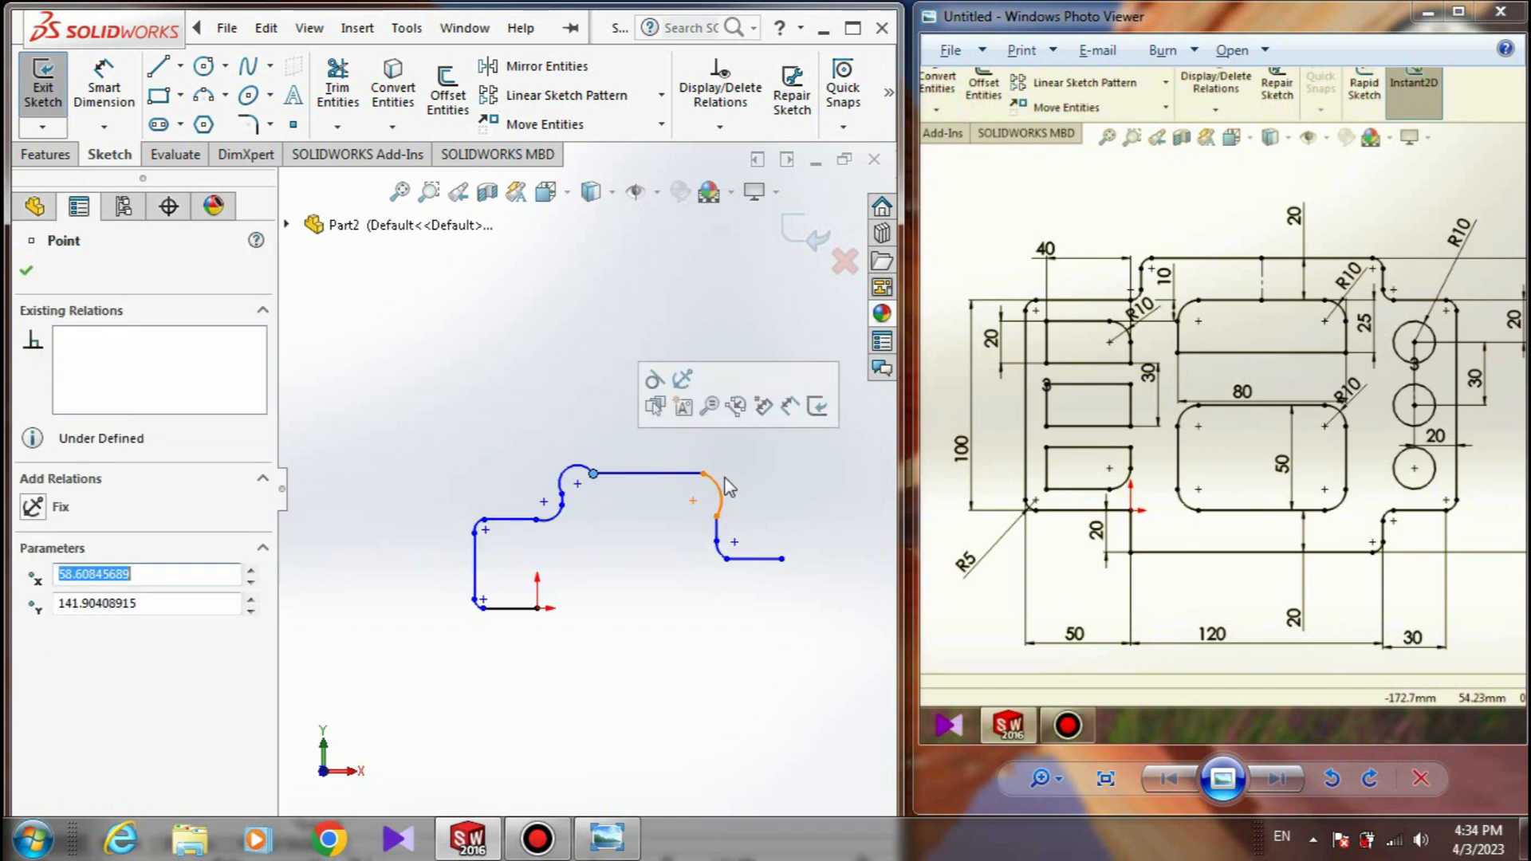
{"action": "scroll", "coordinate": [725, 481], "scroll_direction": "down", "scroll_amount": 3}
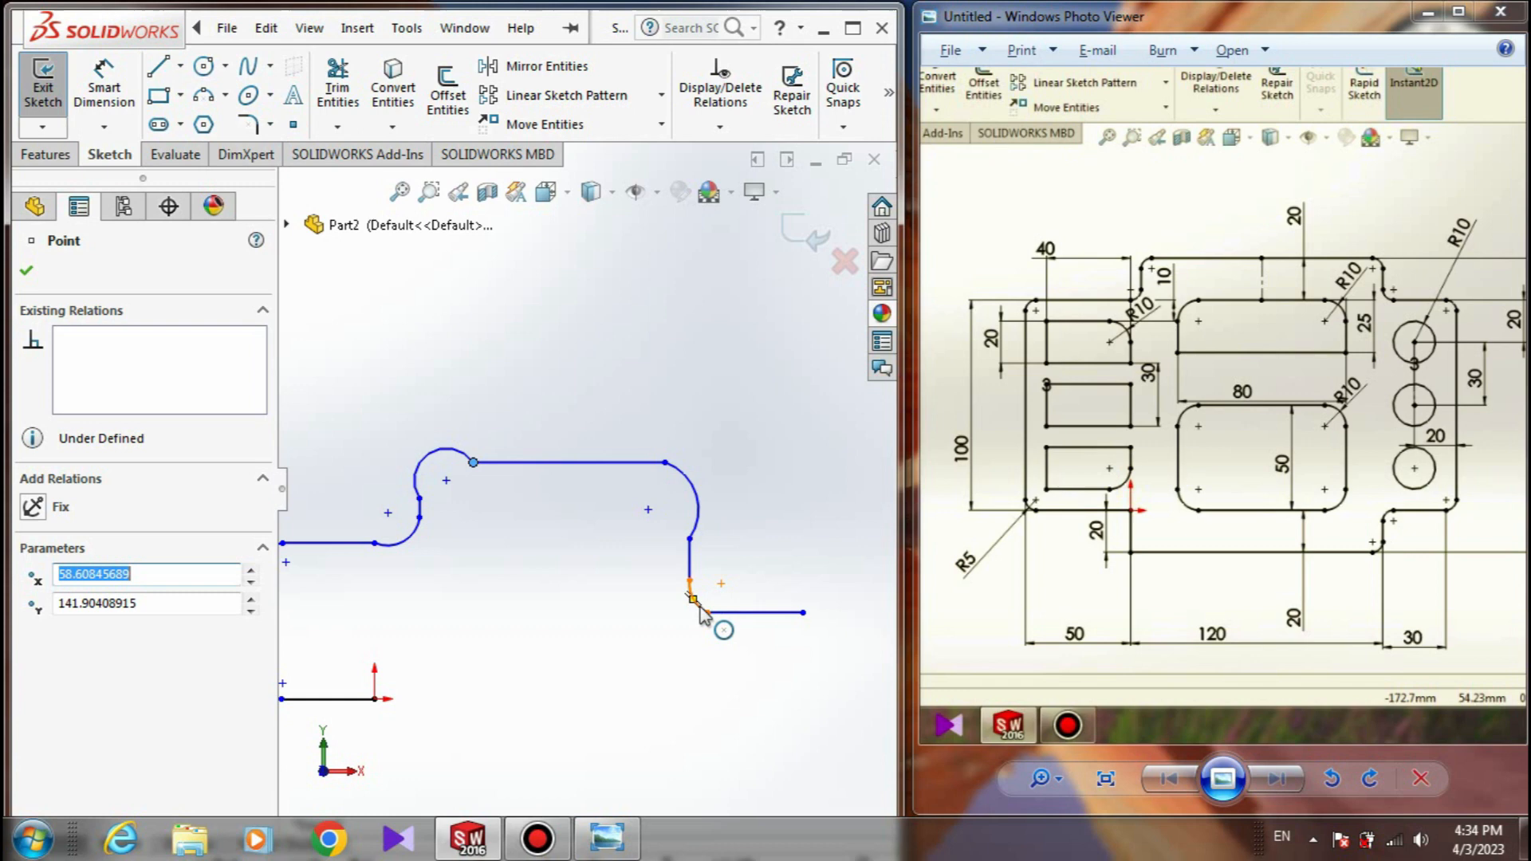
{"action": "left_click", "coordinate": [696, 605], "text": "ctrl"}
{"action": "left_click", "coordinate": [698, 506], "text": "ctrl"}
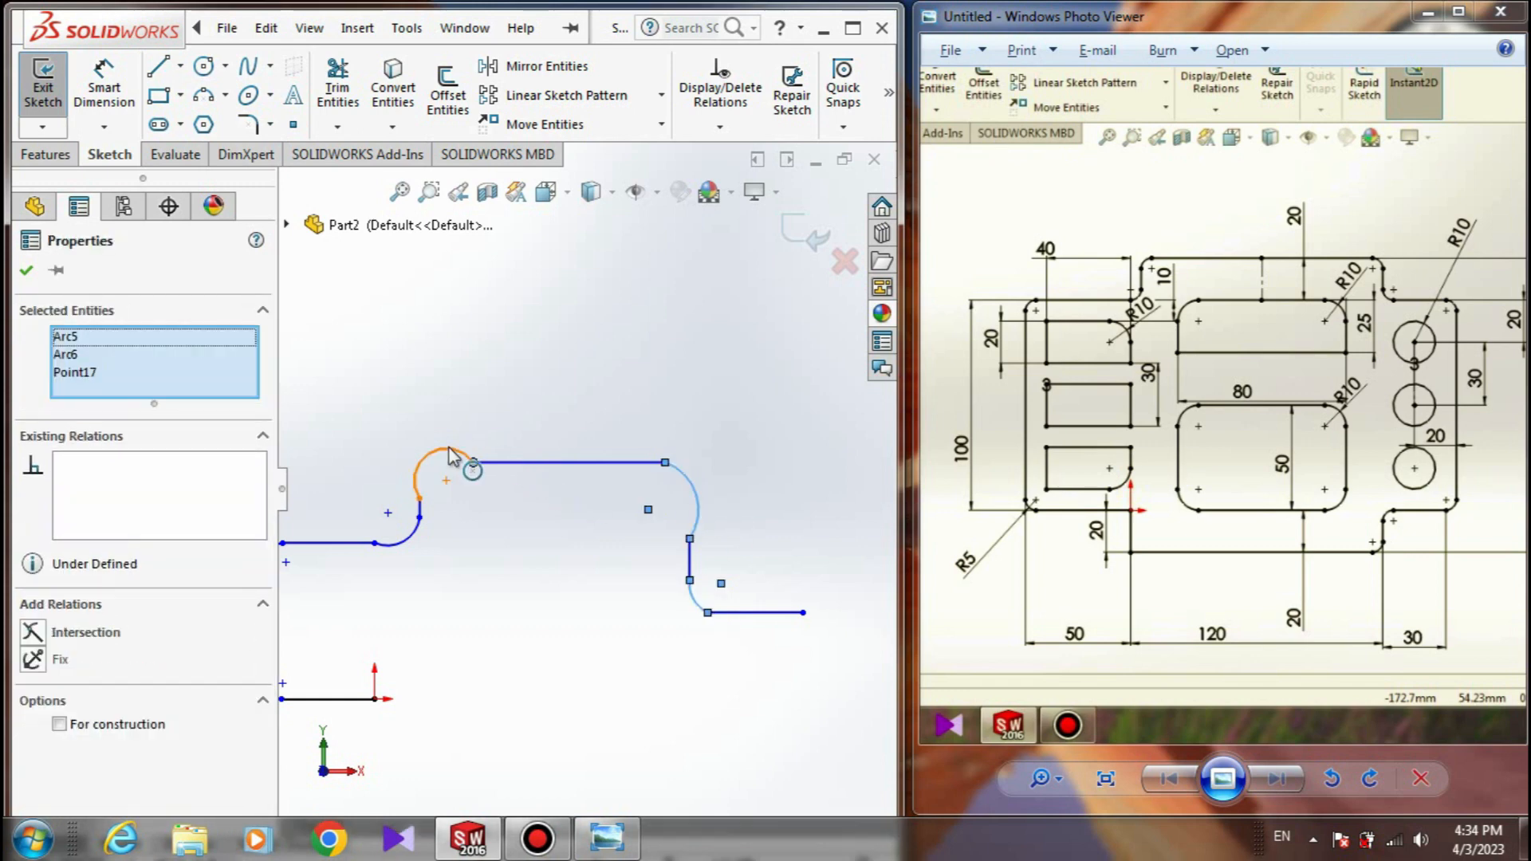
{"action": "left_click", "coordinate": [452, 450], "text": "ctrl"}
{"action": "left_click", "coordinate": [405, 537], "text": "ctrl"}
{"action": "scroll", "coordinate": [457, 536], "scroll_direction": "up", "scroll_amount": 3}
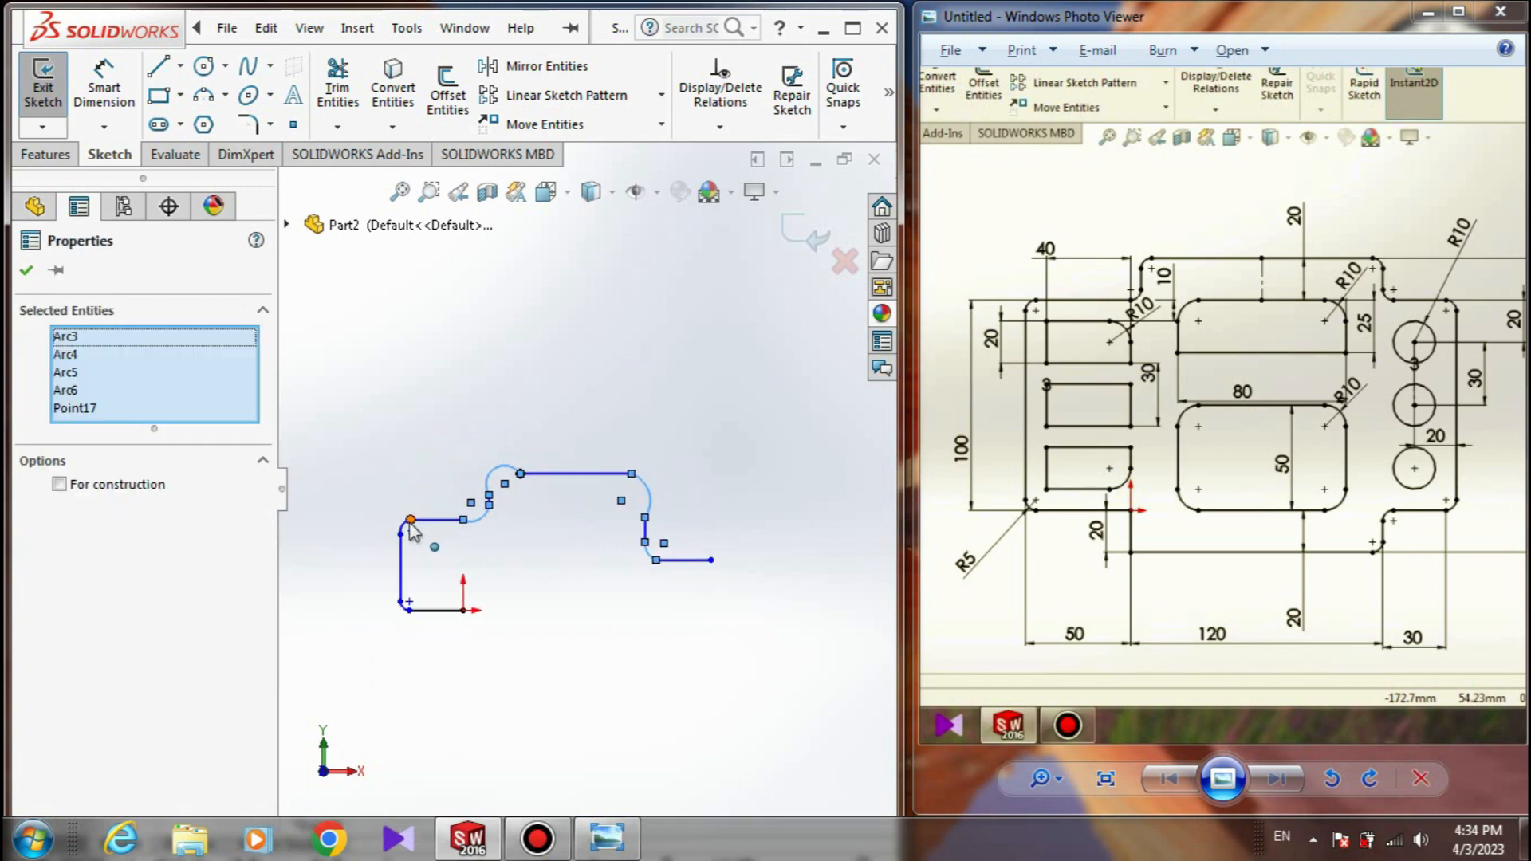
{"action": "left_click", "coordinate": [404, 526], "text": "ctrl"}
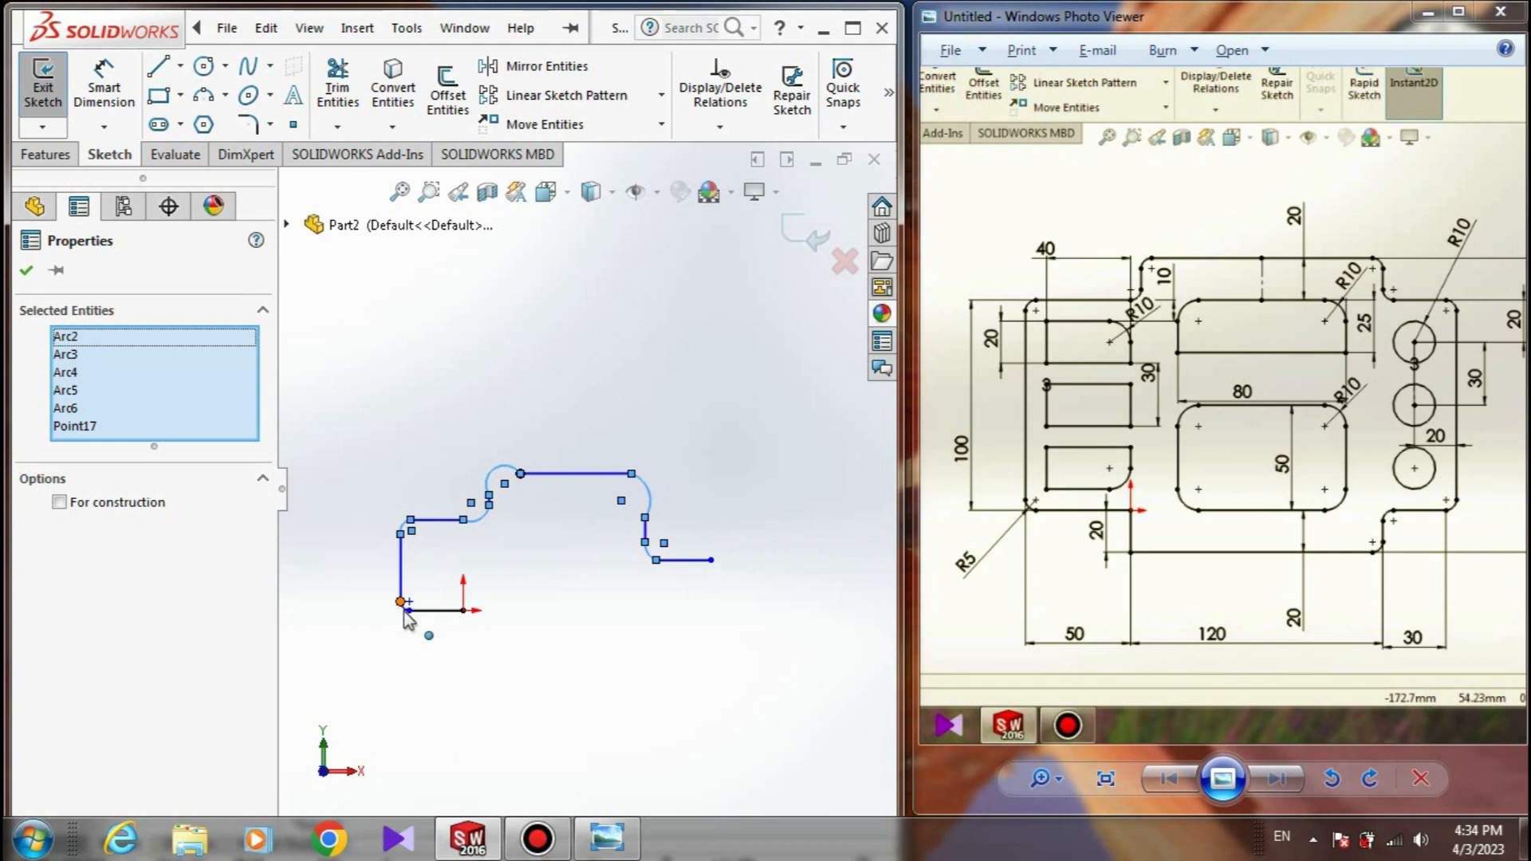
{"action": "scroll", "coordinate": [400, 613], "scroll_direction": "down", "scroll_amount": 5}
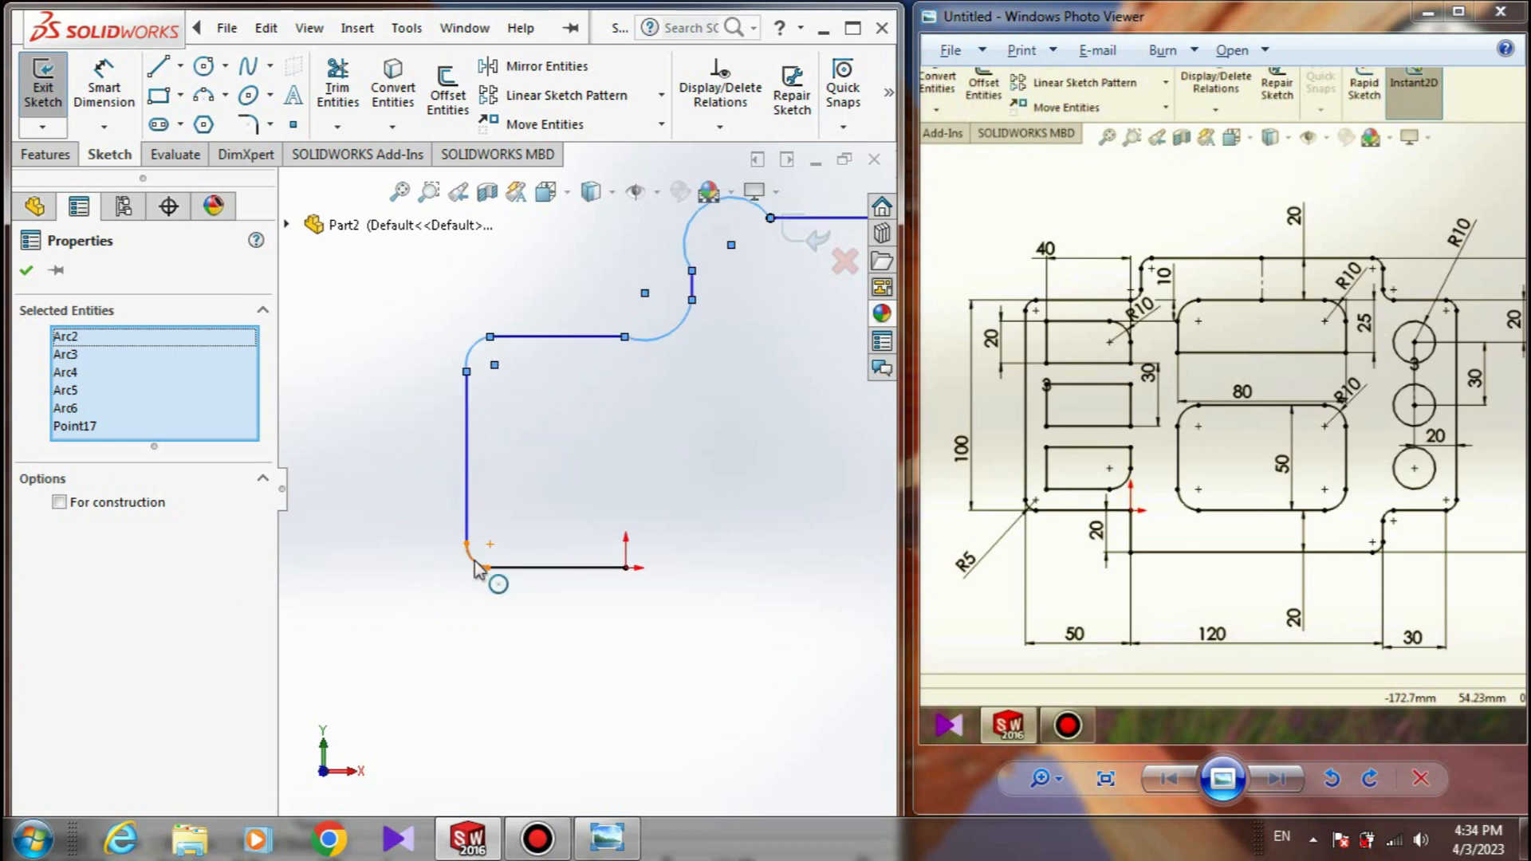
{"action": "left_click", "coordinate": [473, 561], "text": "ctrl"}
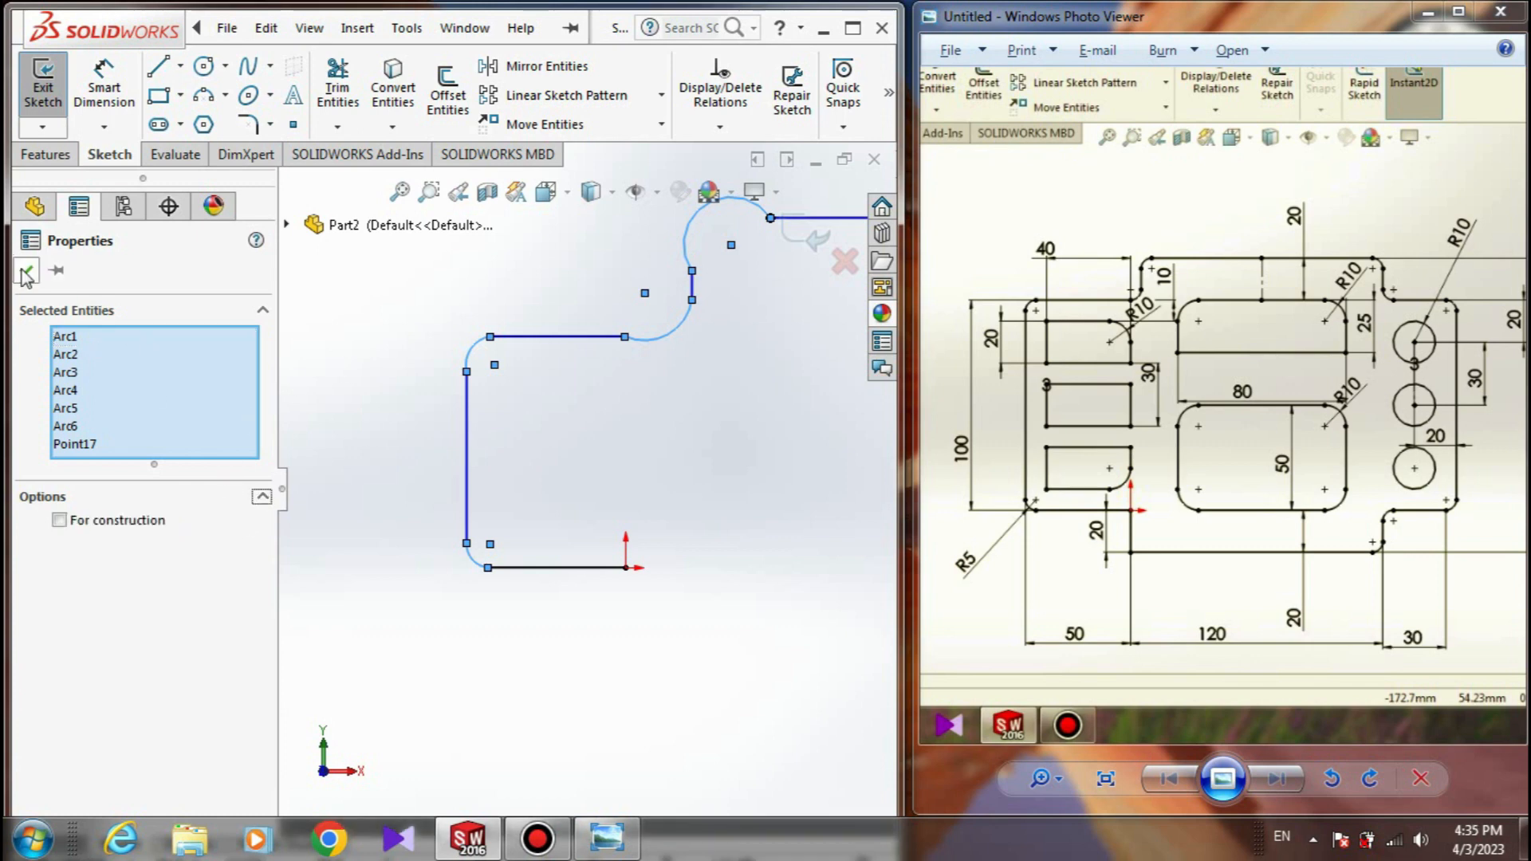
{"action": "left_click", "coordinate": [415, 604]}
{"action": "left_click", "coordinate": [472, 562]}
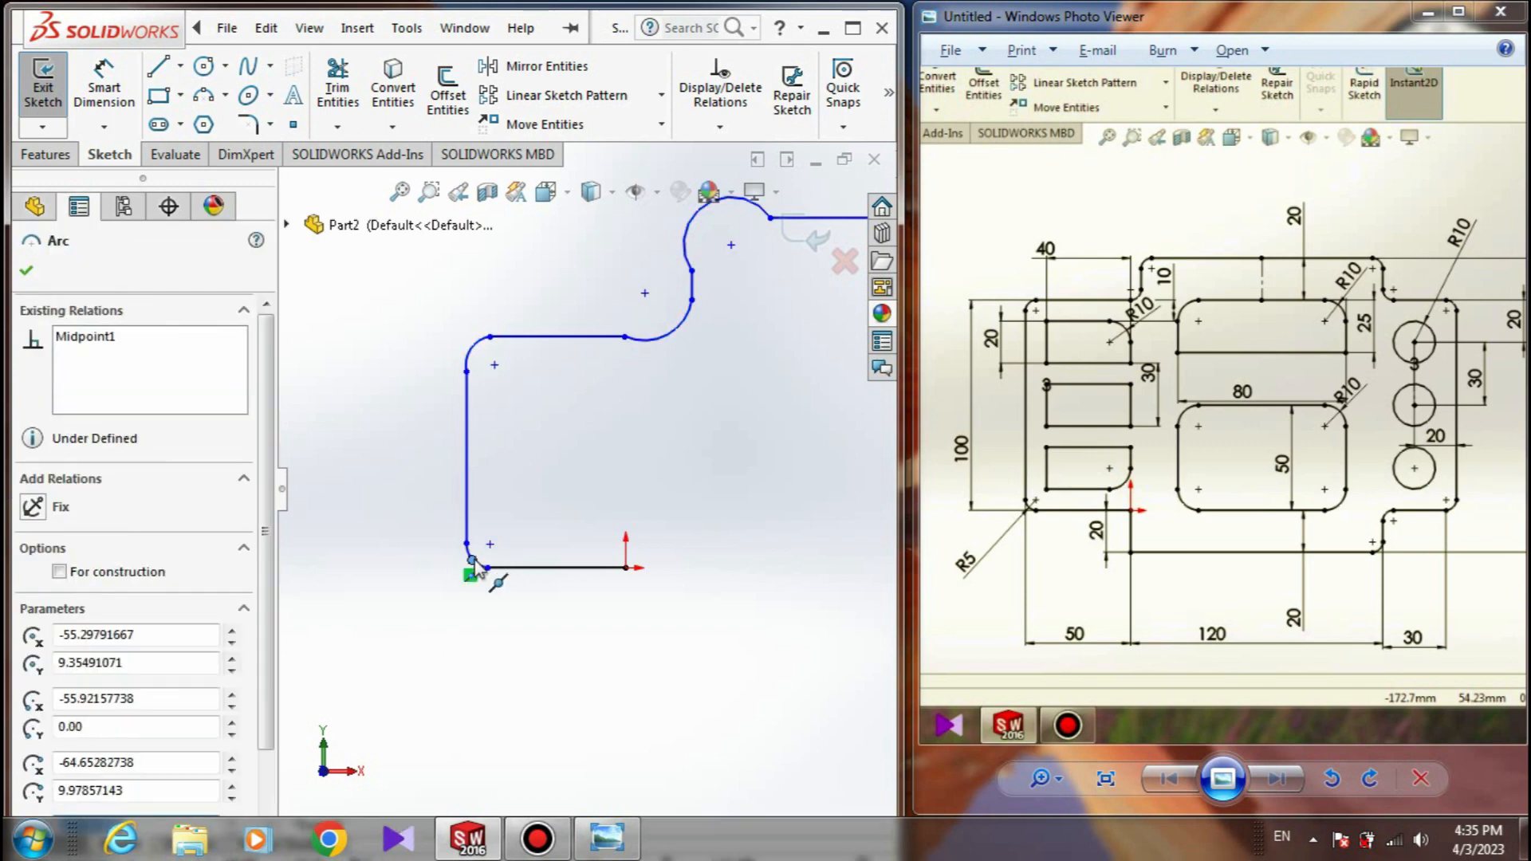
{"action": "left_click", "coordinate": [389, 602]}
{"action": "left_click", "coordinate": [465, 556]}
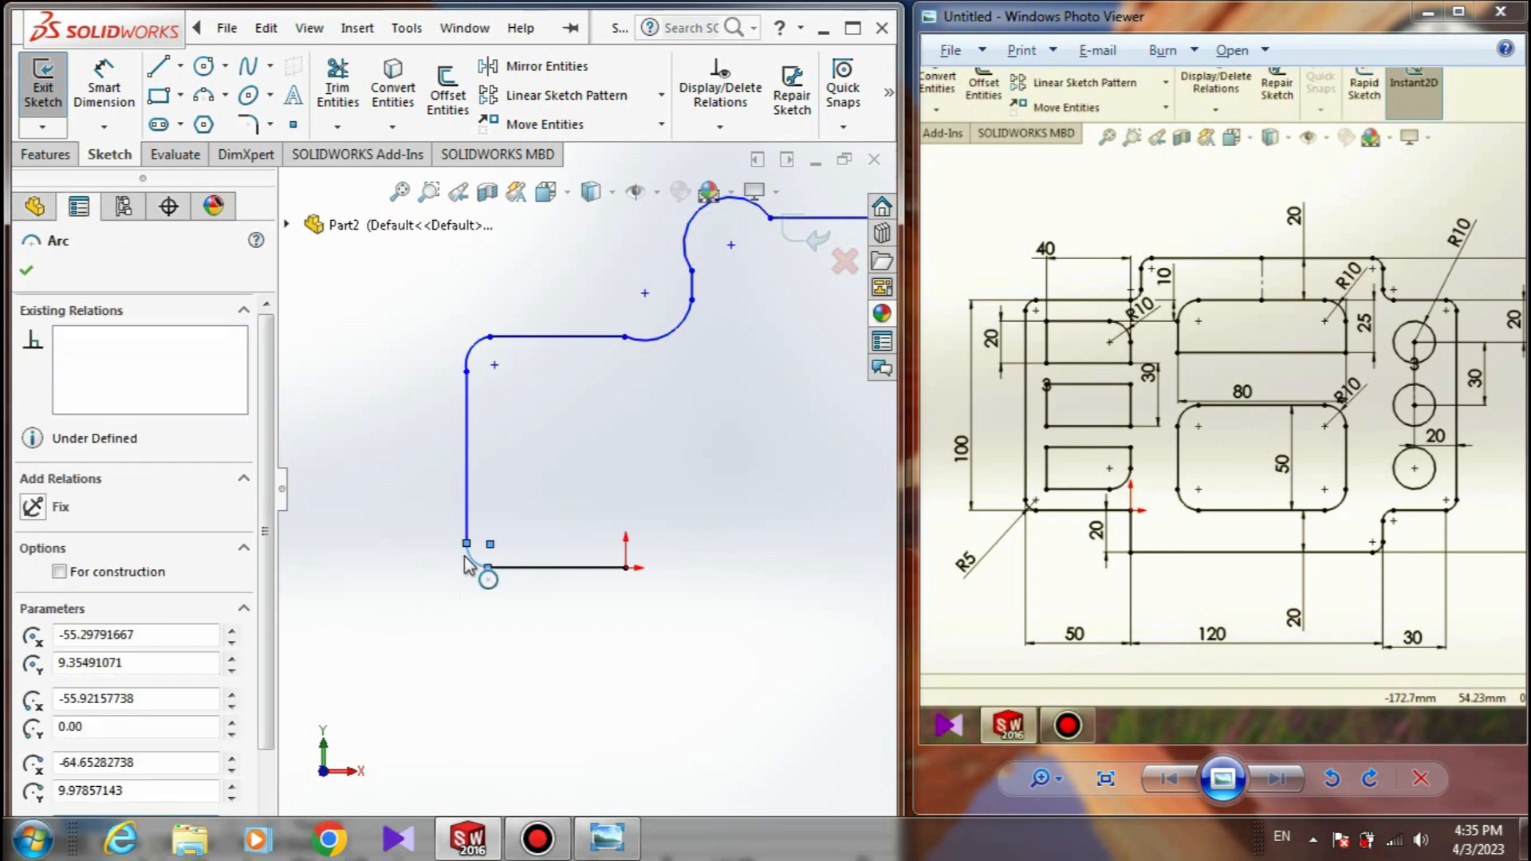
{"action": "left_click", "coordinate": [477, 584]}
{"action": "left_click", "coordinate": [472, 562]}
{"action": "left_click", "coordinate": [392, 609]}
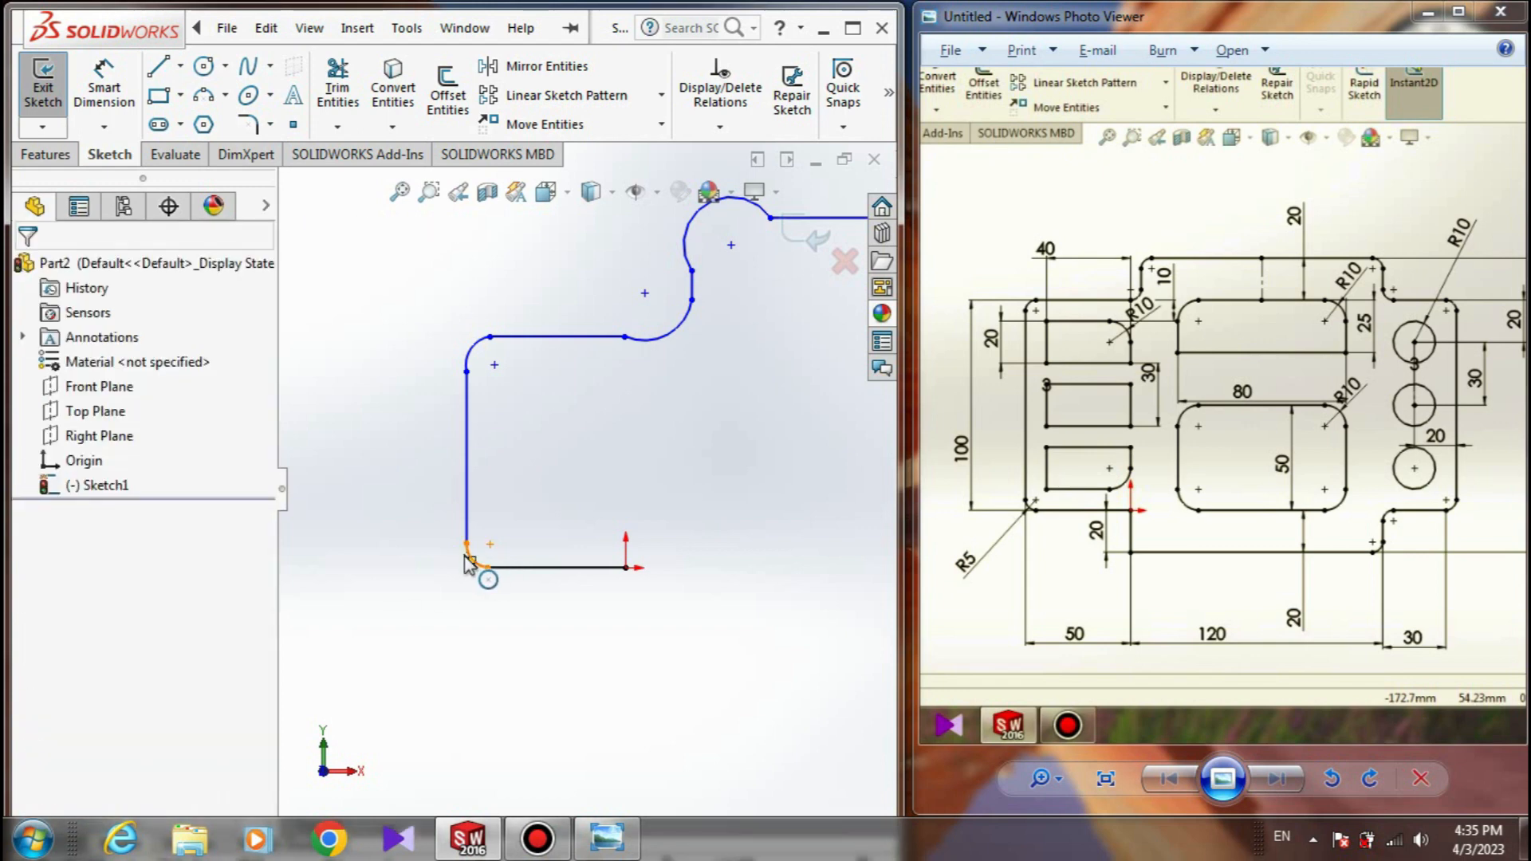
- Apply an Equal relation to all six corner arcs of the outline
{"action": "left_click", "coordinate": [468, 560]}
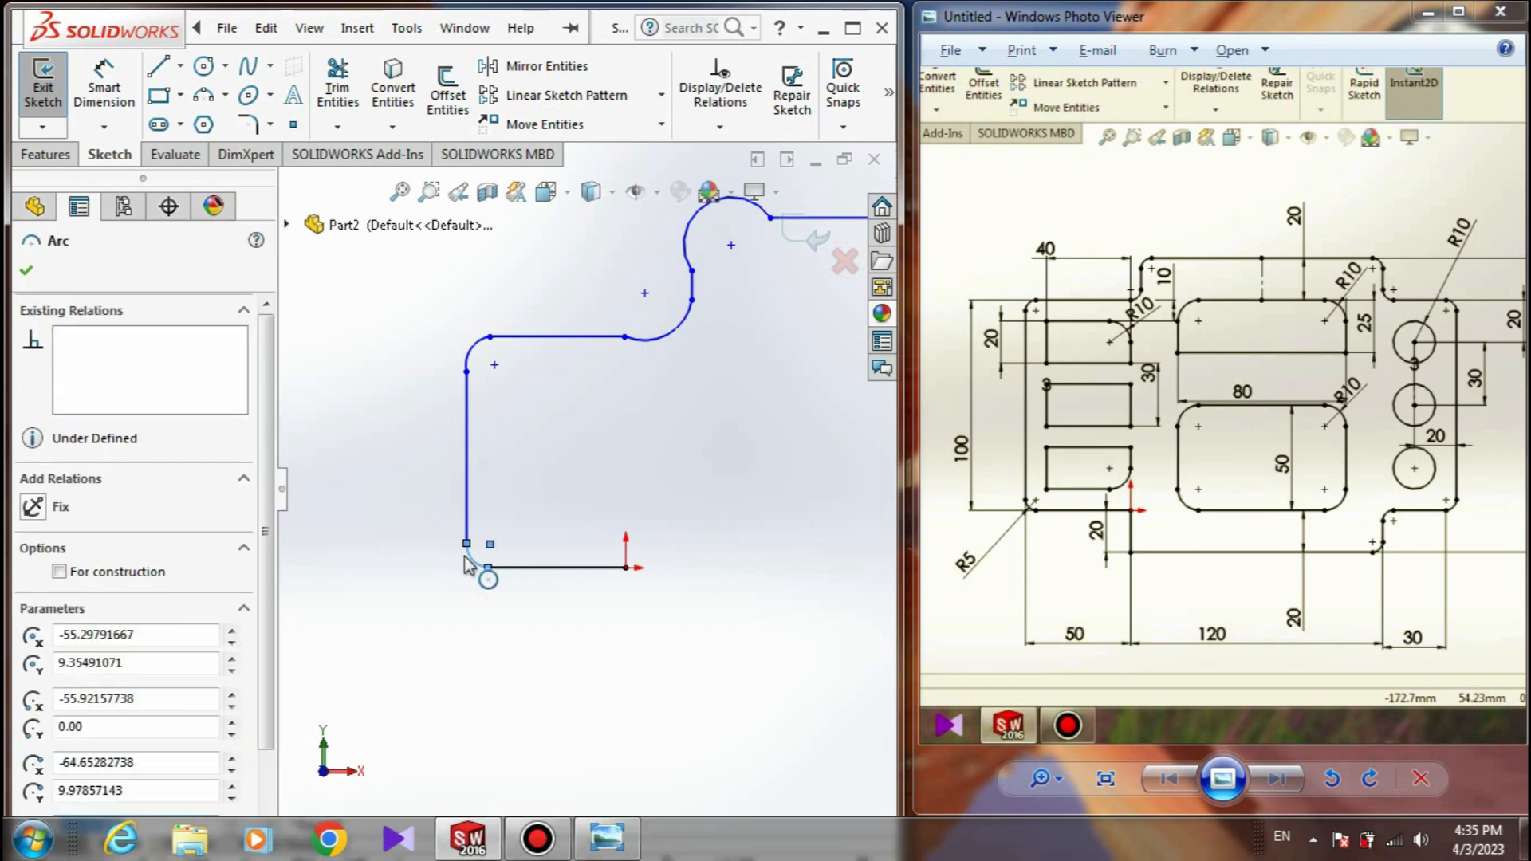
{"action": "left_click", "coordinate": [477, 345], "text": "ctrl"}
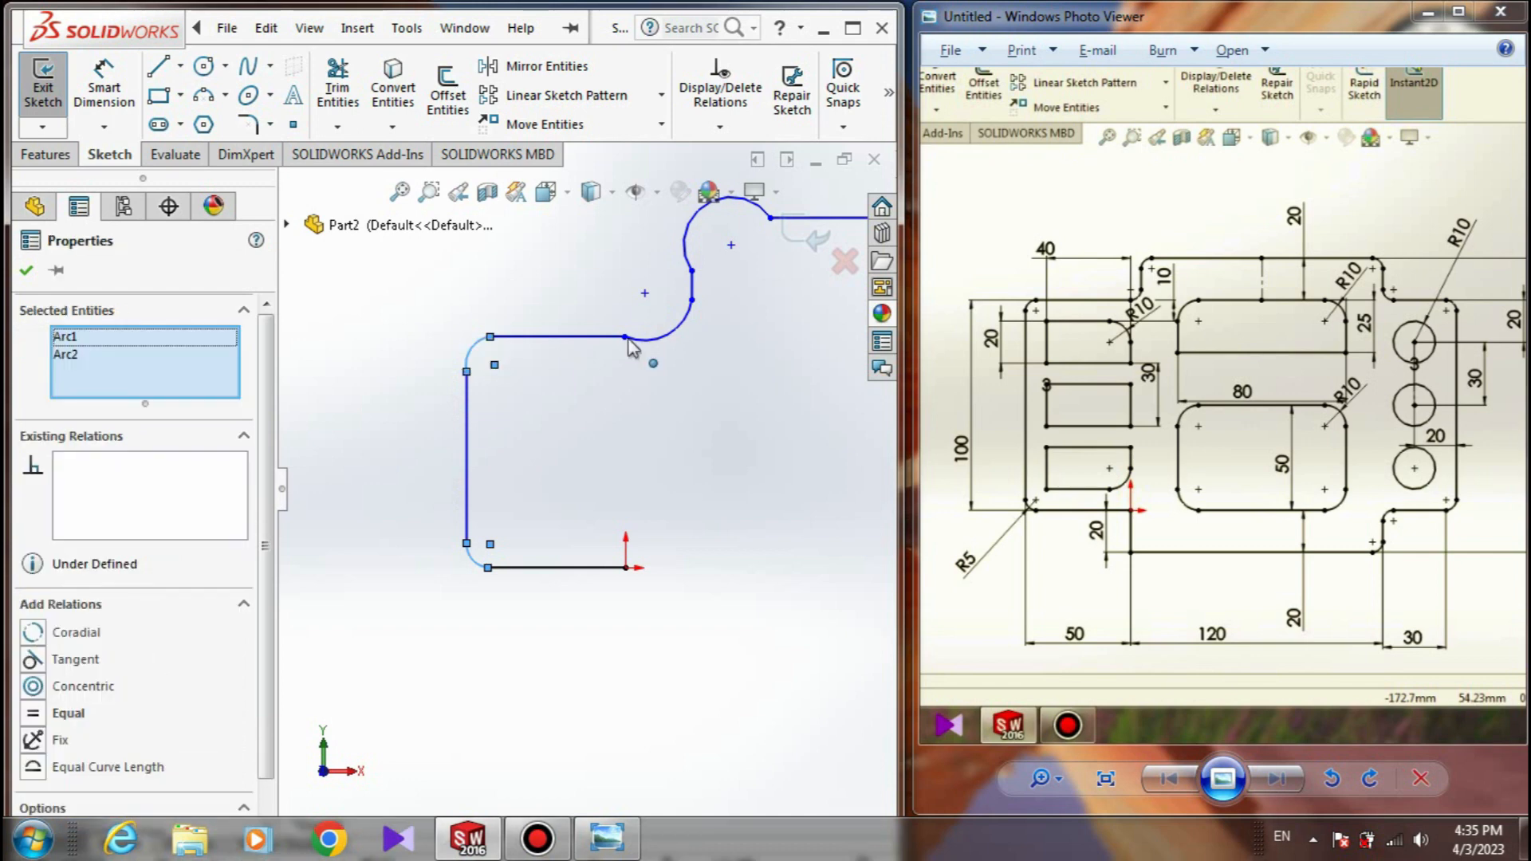
{"action": "left_click", "coordinate": [663, 339], "text": "ctrl"}
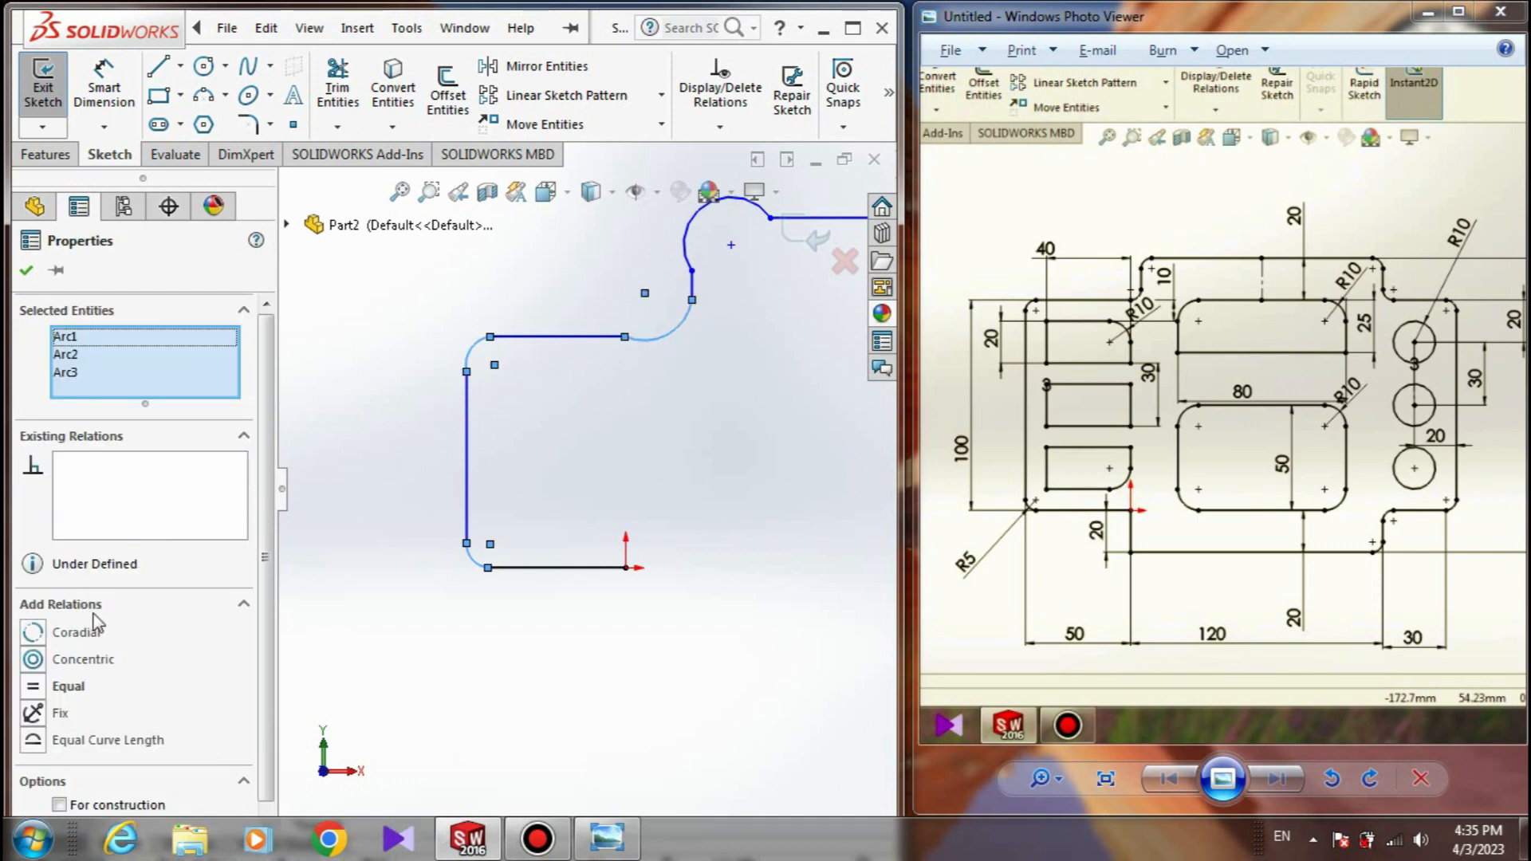
{"action": "scroll", "coordinate": [653, 528], "scroll_direction": "up", "scroll_amount": 4}
{"action": "scroll", "coordinate": [651, 467], "scroll_direction": "down", "scroll_amount": 2}
{"action": "scroll", "coordinate": [767, 444], "scroll_direction": "up", "scroll_amount": 2}
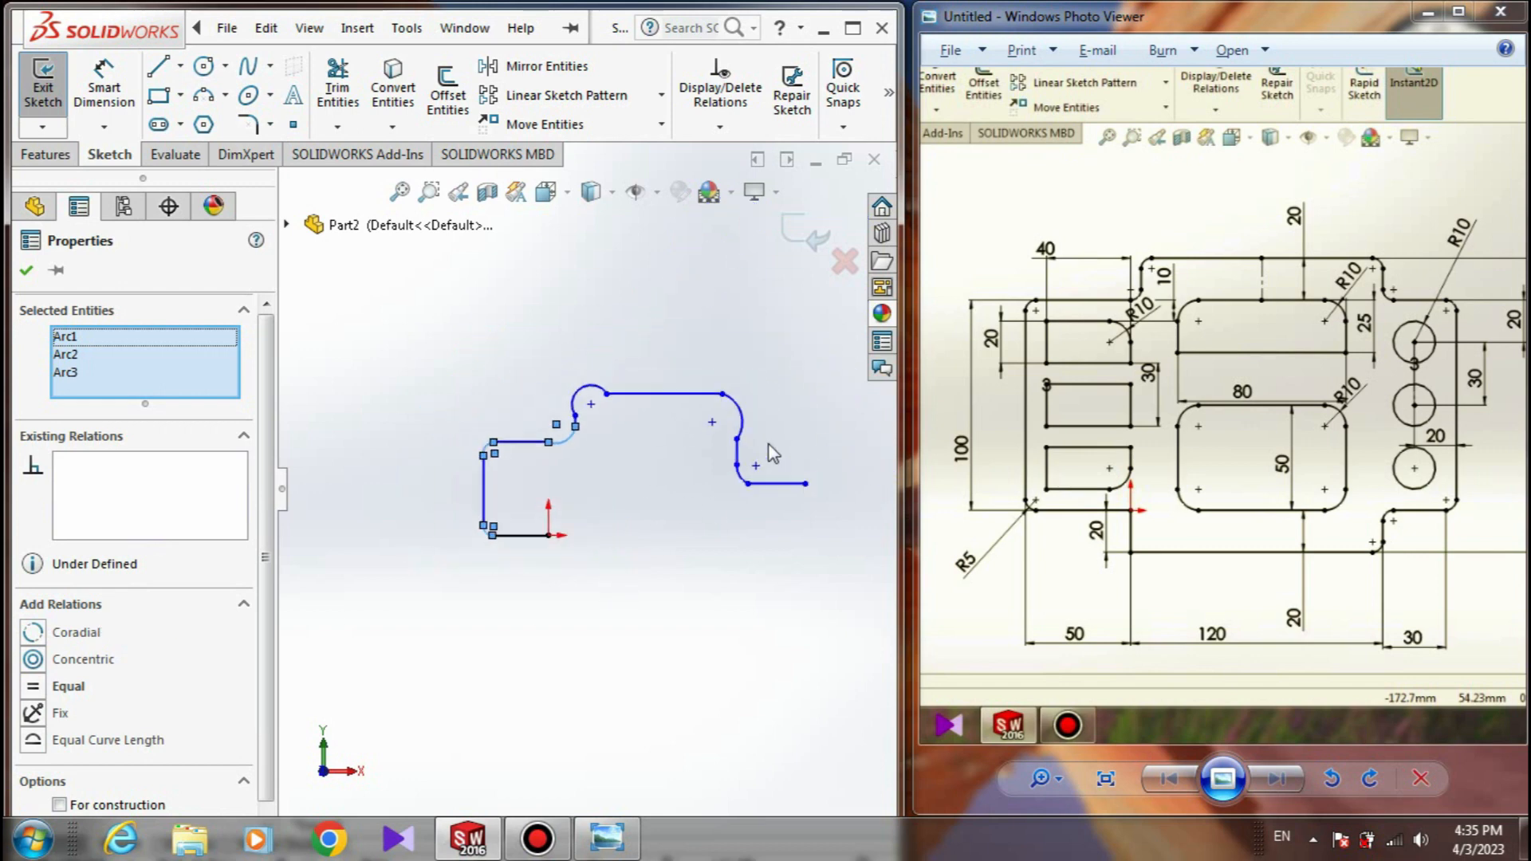
{"action": "left_click", "coordinate": [588, 386], "text": "ctrl"}
{"action": "left_click", "coordinate": [741, 403], "text": "ctrl"}
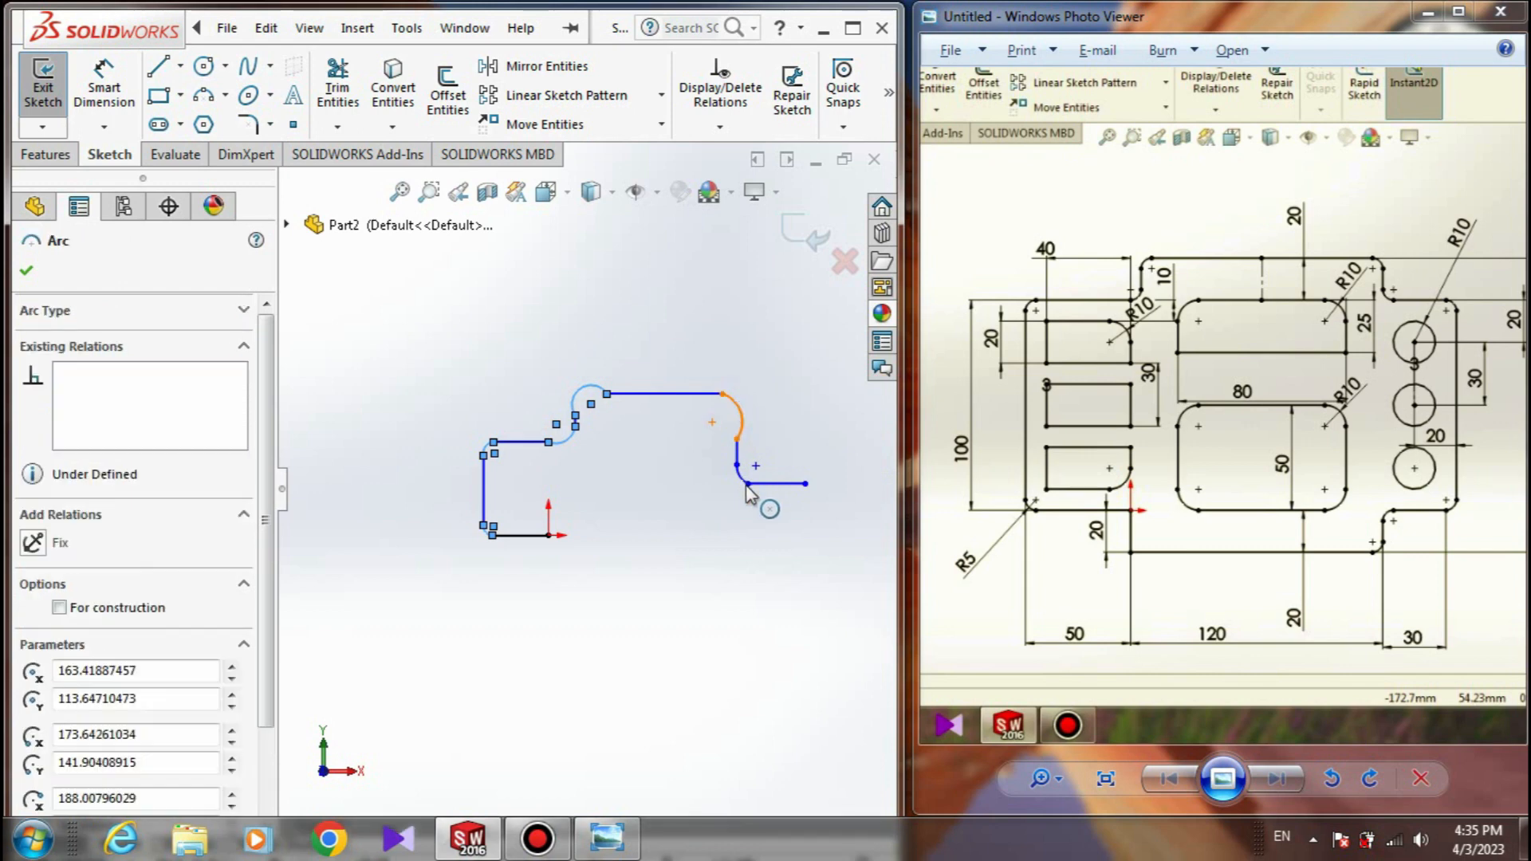
{"action": "left_click", "coordinate": [748, 487], "text": "ctrl"}
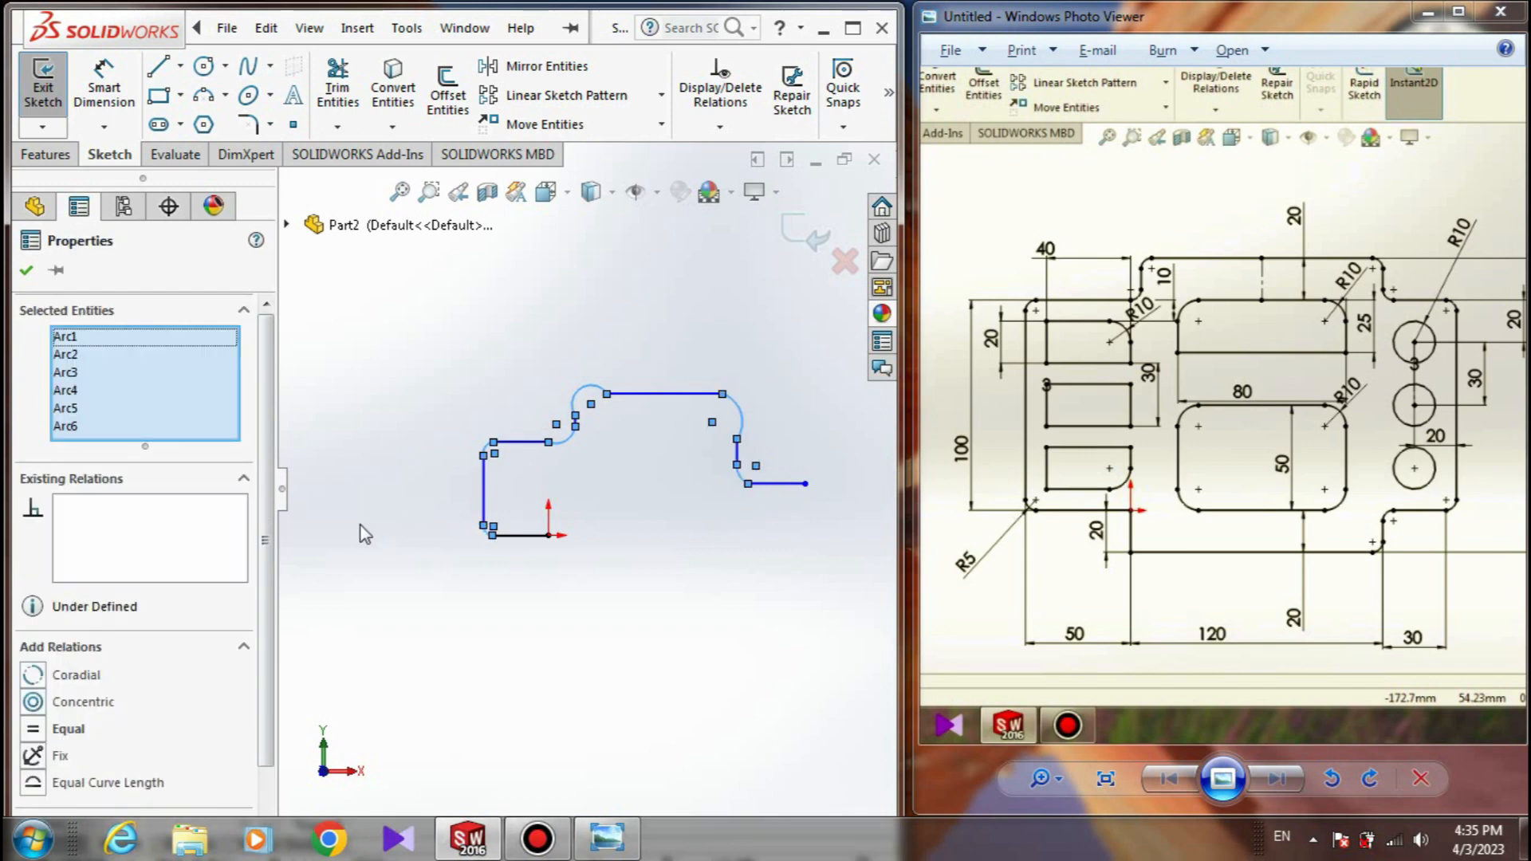
{"action": "left_click", "coordinate": [32, 729]}
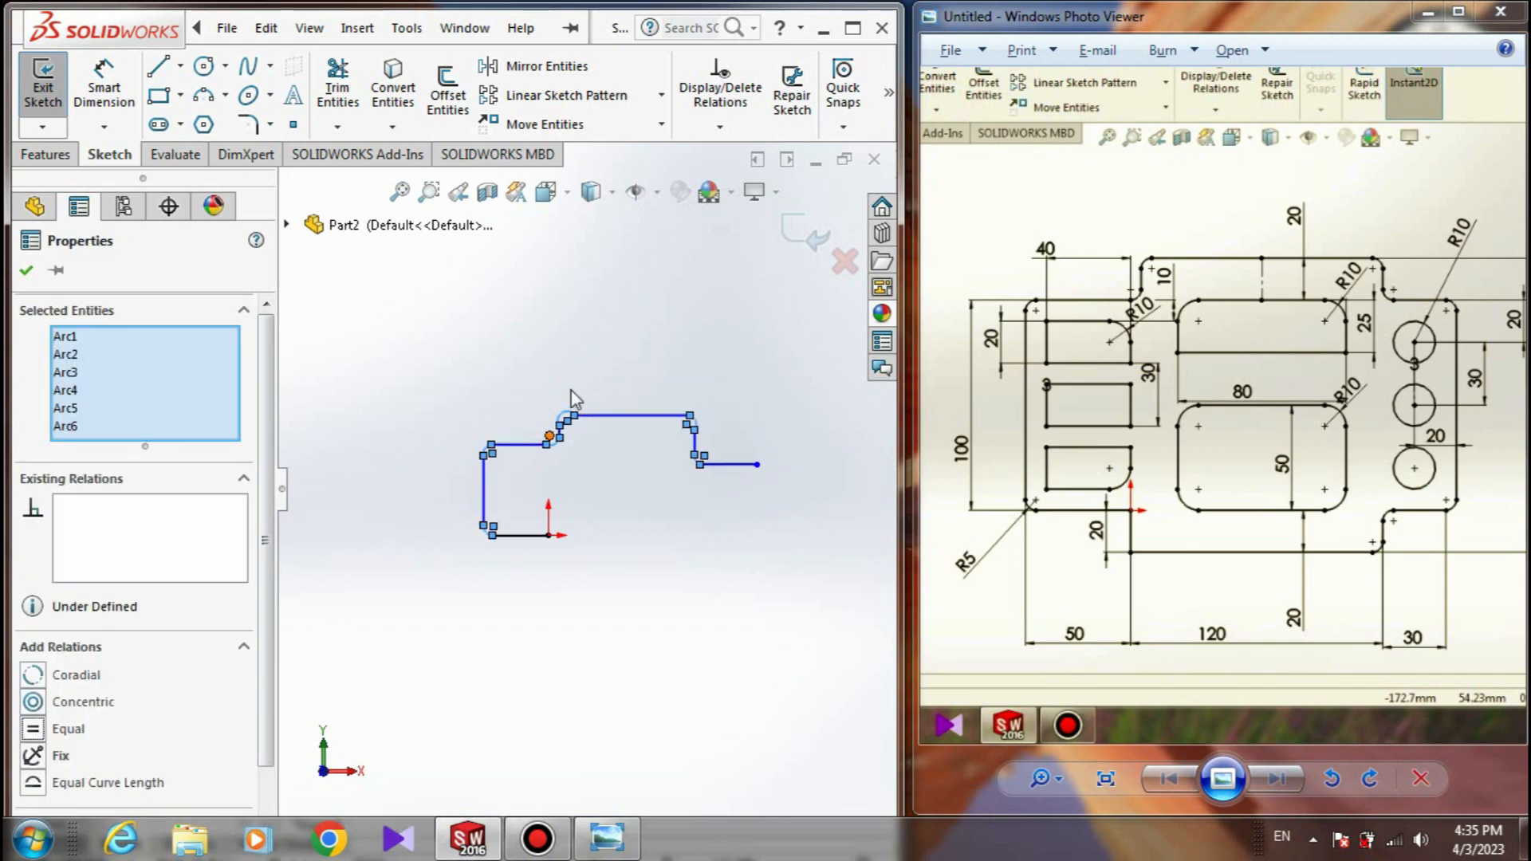
{"action": "scroll", "coordinate": [570, 398], "scroll_direction": "down", "scroll_amount": 3}
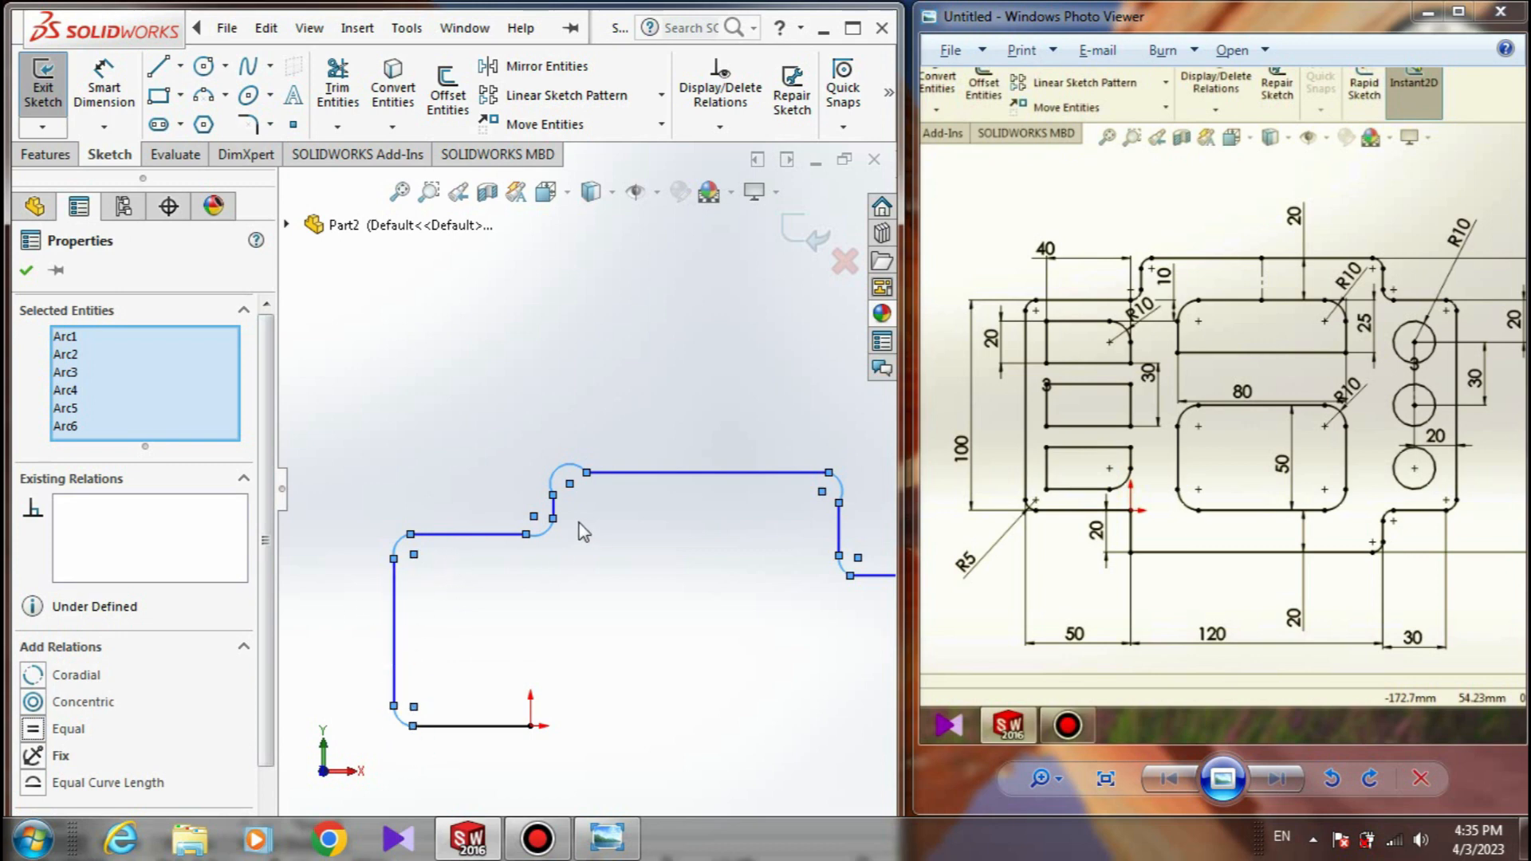
{"action": "scroll", "coordinate": [584, 532], "scroll_direction": "down", "scroll_amount": 3}
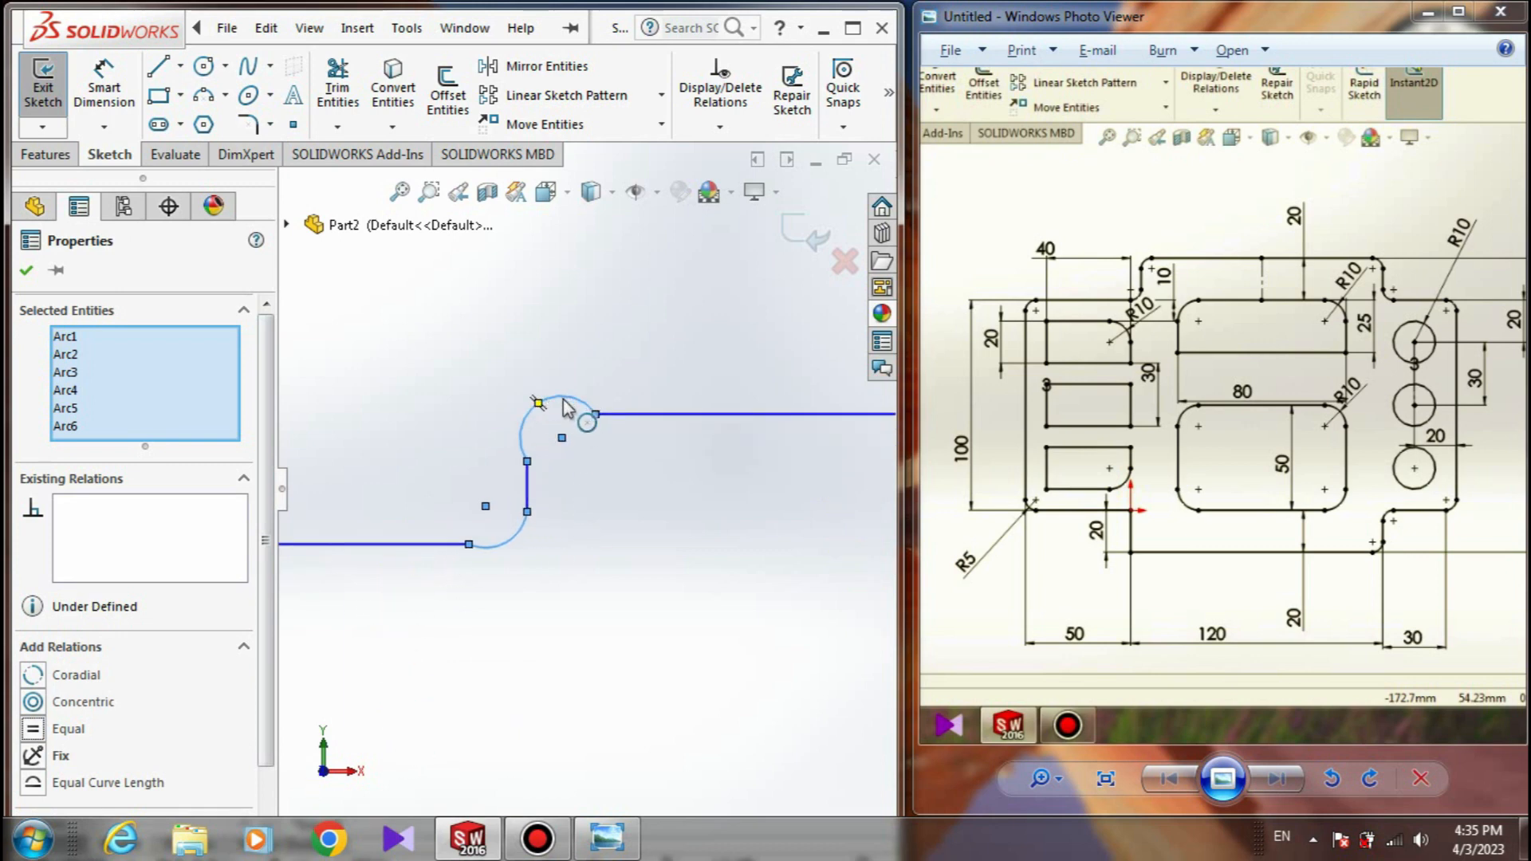
{"action": "scroll", "coordinate": [520, 554], "scroll_direction": "up", "scroll_amount": 3}
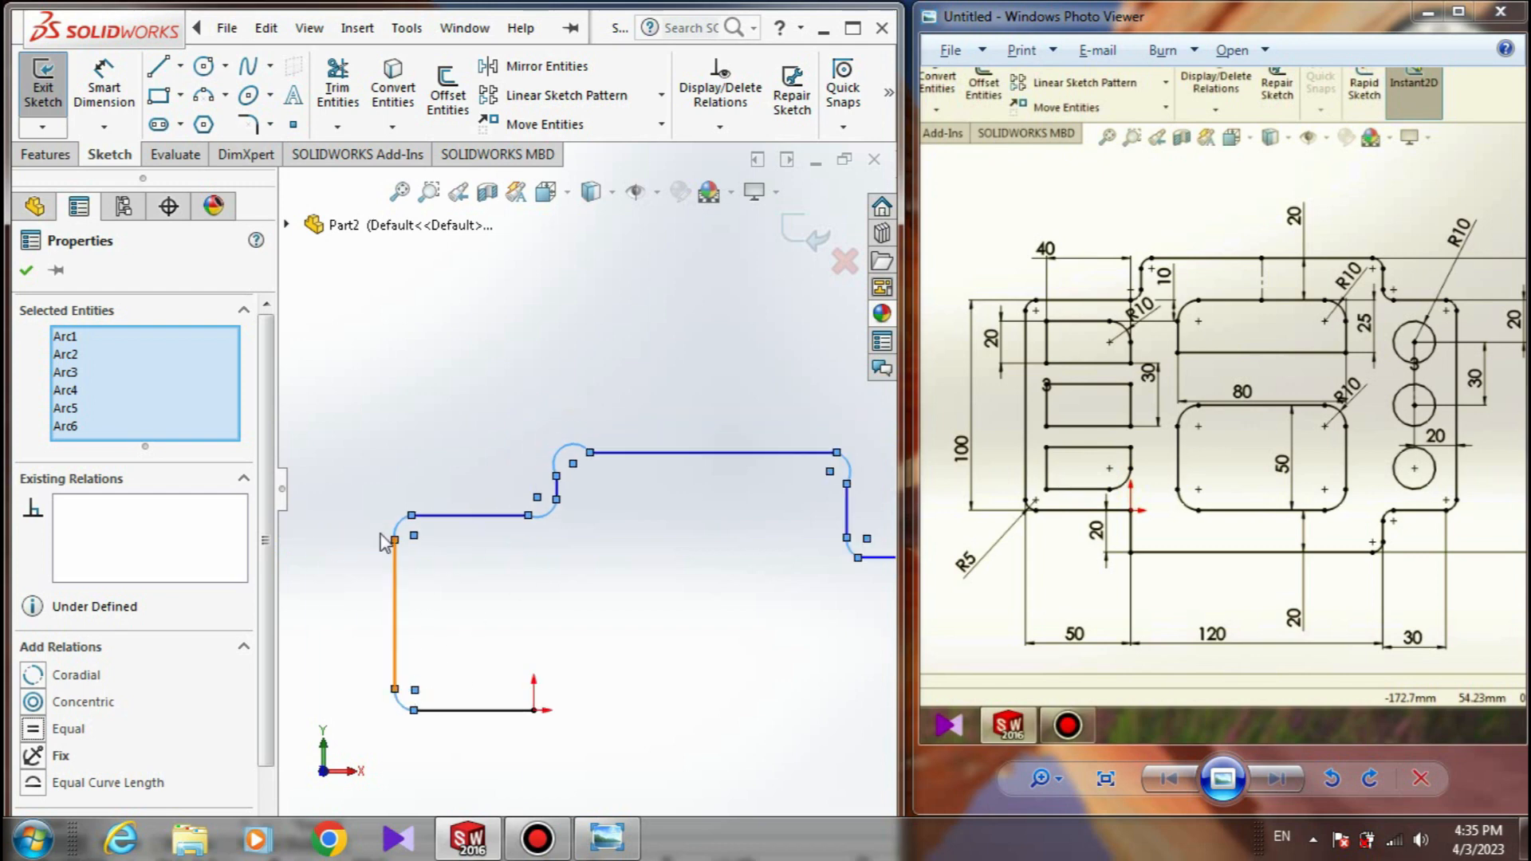
- Make the arc at the top edge's left end tangent to the top edge and to the short vertical line below it
{"action": "key", "text": "Escape"}
{"action": "left_click", "coordinate": [25, 274]}
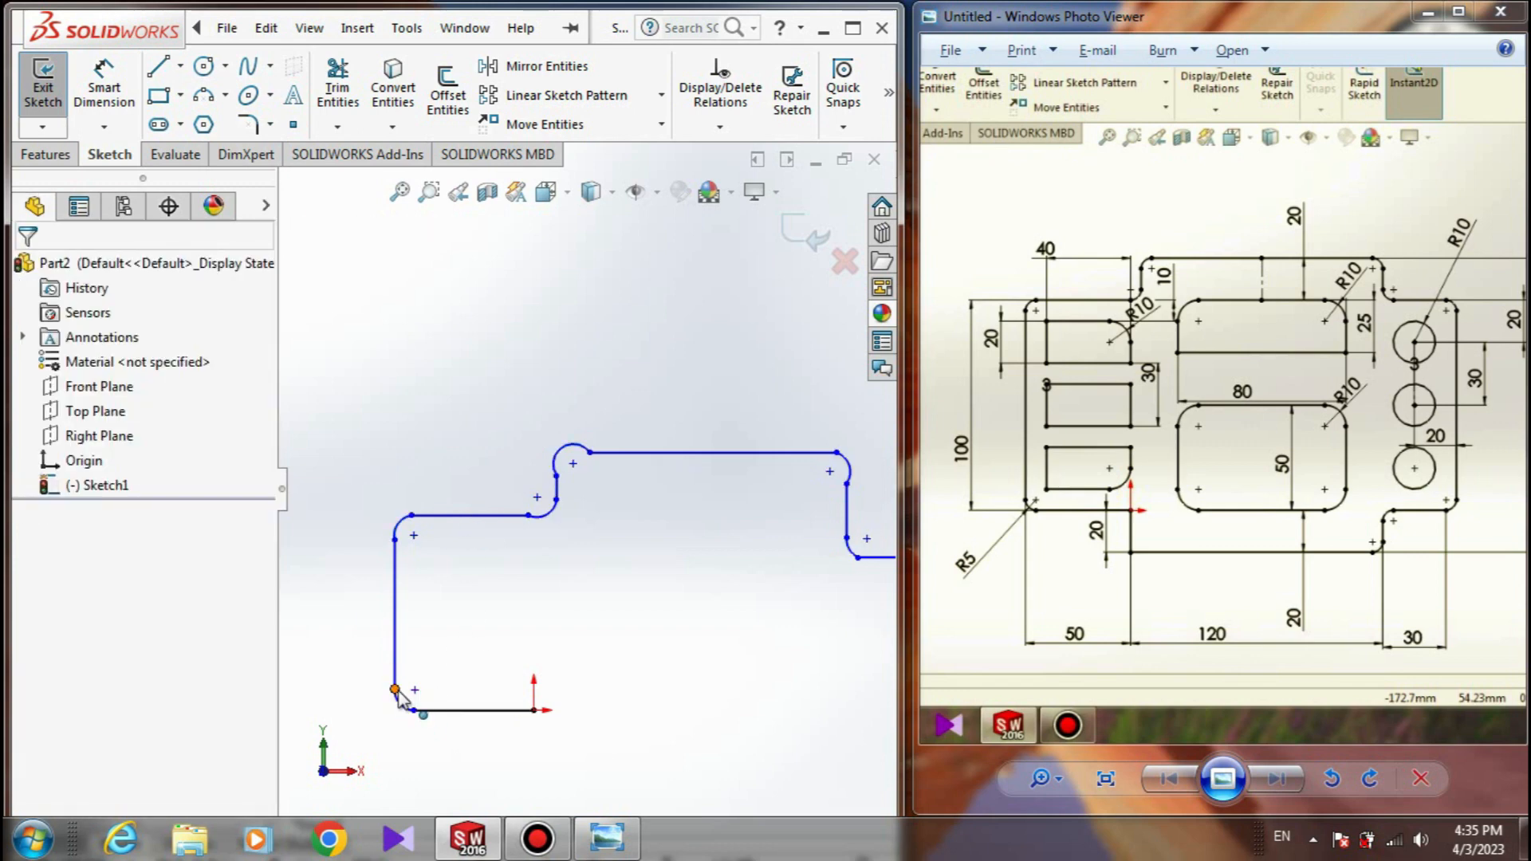
{"action": "left_click", "coordinate": [571, 448]}
{"action": "left_click", "coordinate": [615, 451], "text": "ctrl"}
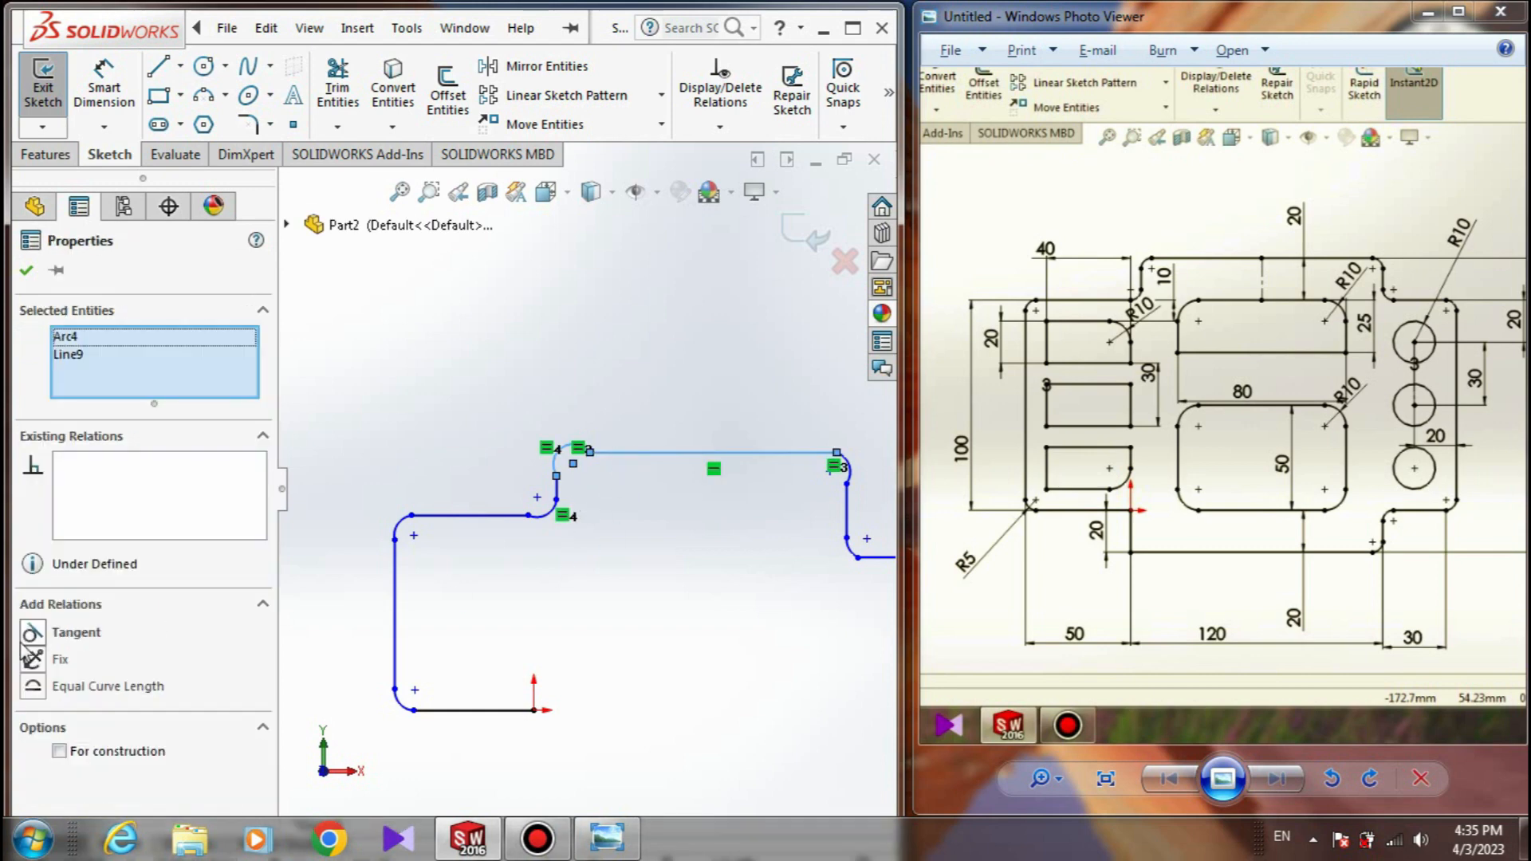
{"action": "left_click", "coordinate": [35, 634]}
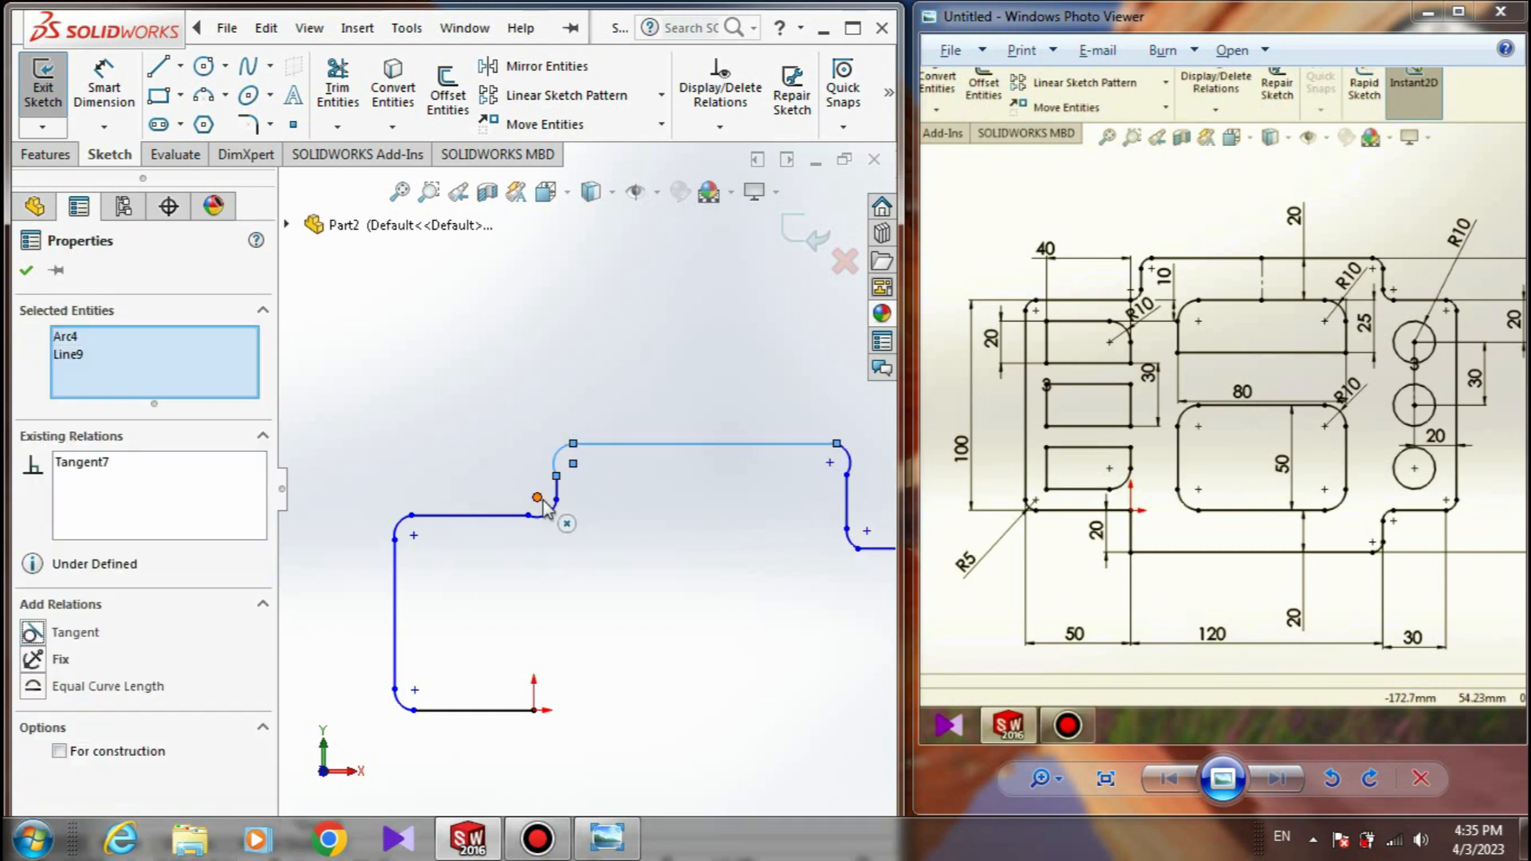
{"action": "left_click", "coordinate": [546, 536]}
{"action": "scroll", "coordinate": [546, 543], "scroll_direction": "up", "scroll_amount": 3}
{"action": "left_click", "coordinate": [552, 508]}
{"action": "left_click", "coordinate": [547, 456], "text": "ctrl"}
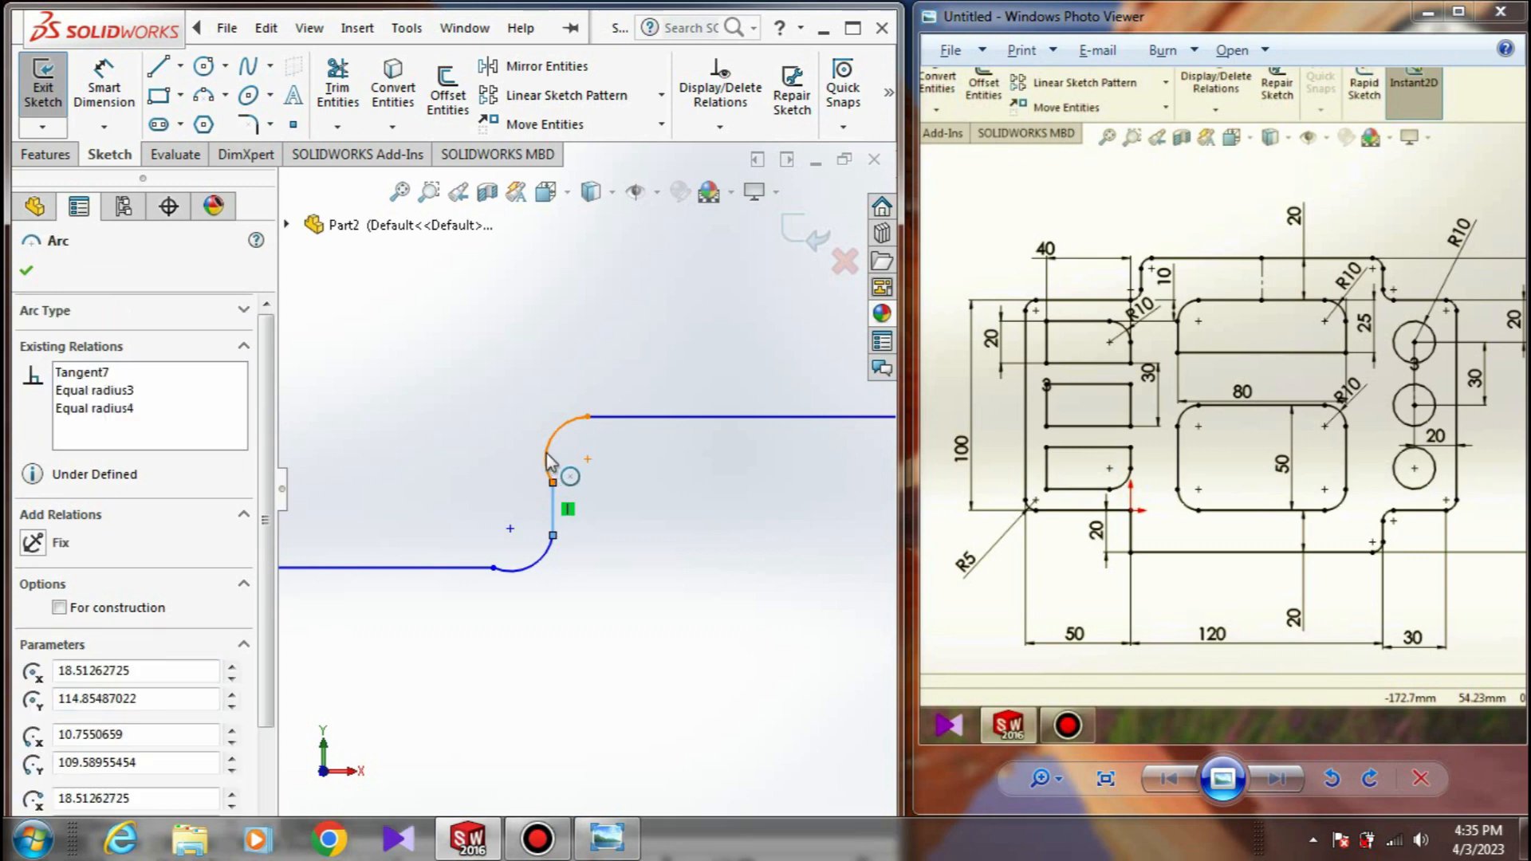
{"action": "left_click", "coordinate": [35, 634]}
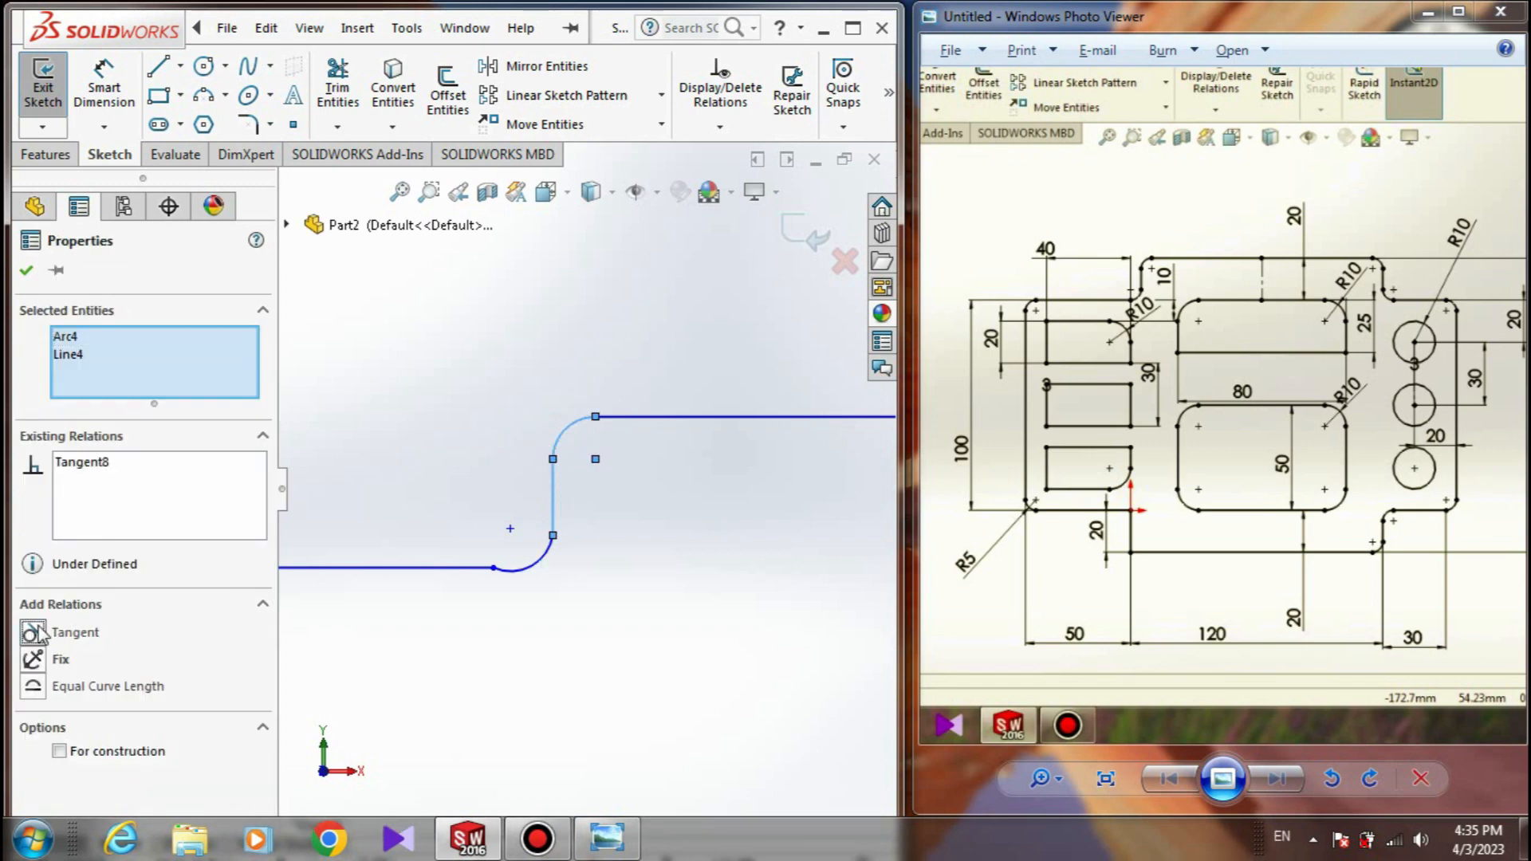
{"action": "left_click", "coordinate": [597, 600]}
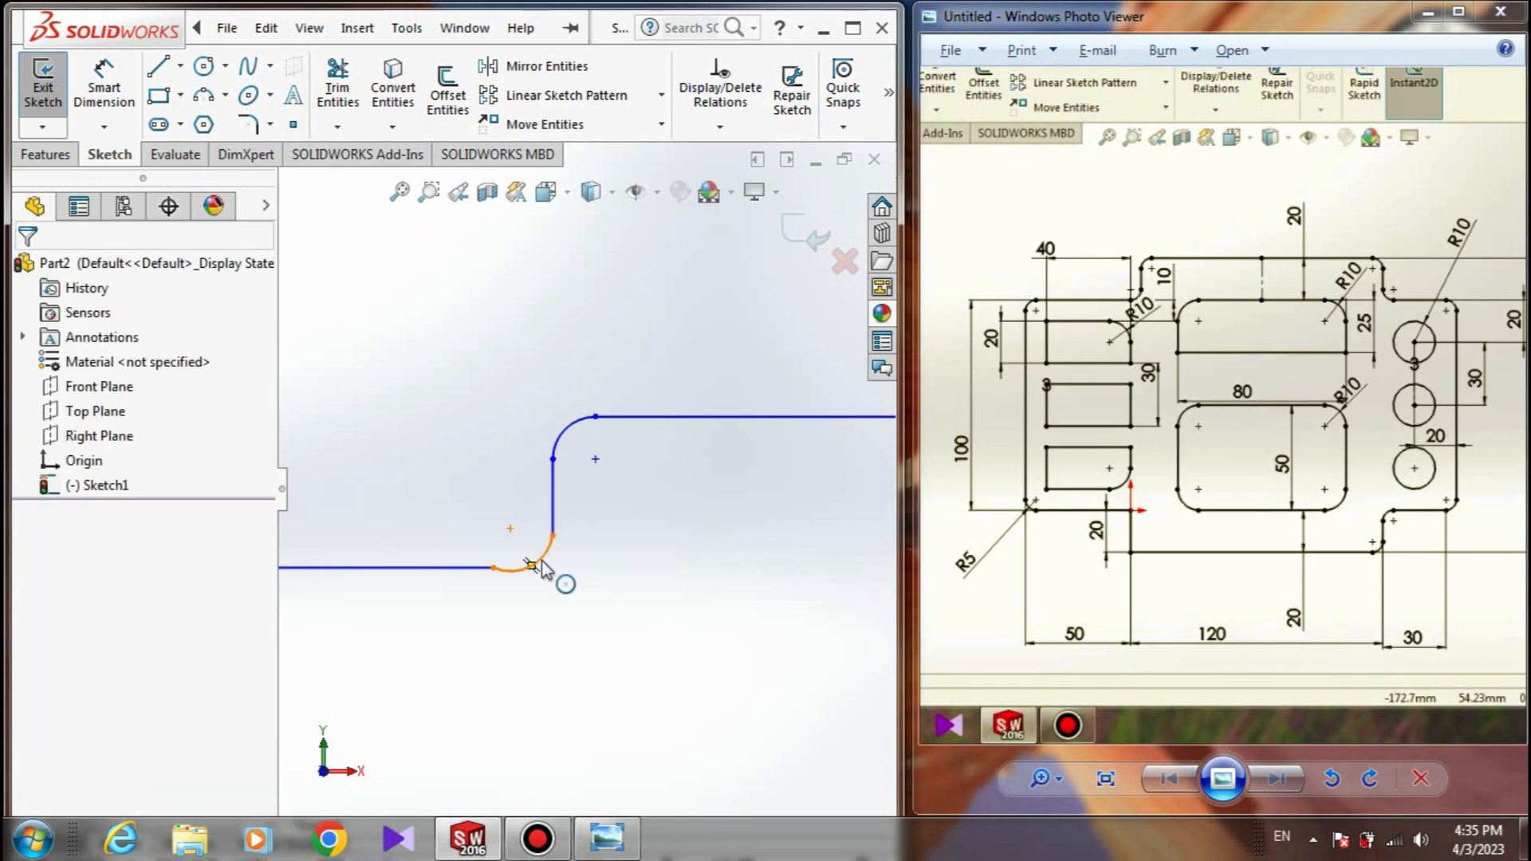
- Make the lower arc of the upper-left step tangent to the short vertical line above it
{"action": "left_click", "coordinate": [539, 565]}
{"action": "left_click", "coordinate": [553, 519], "text": "ctrl"}
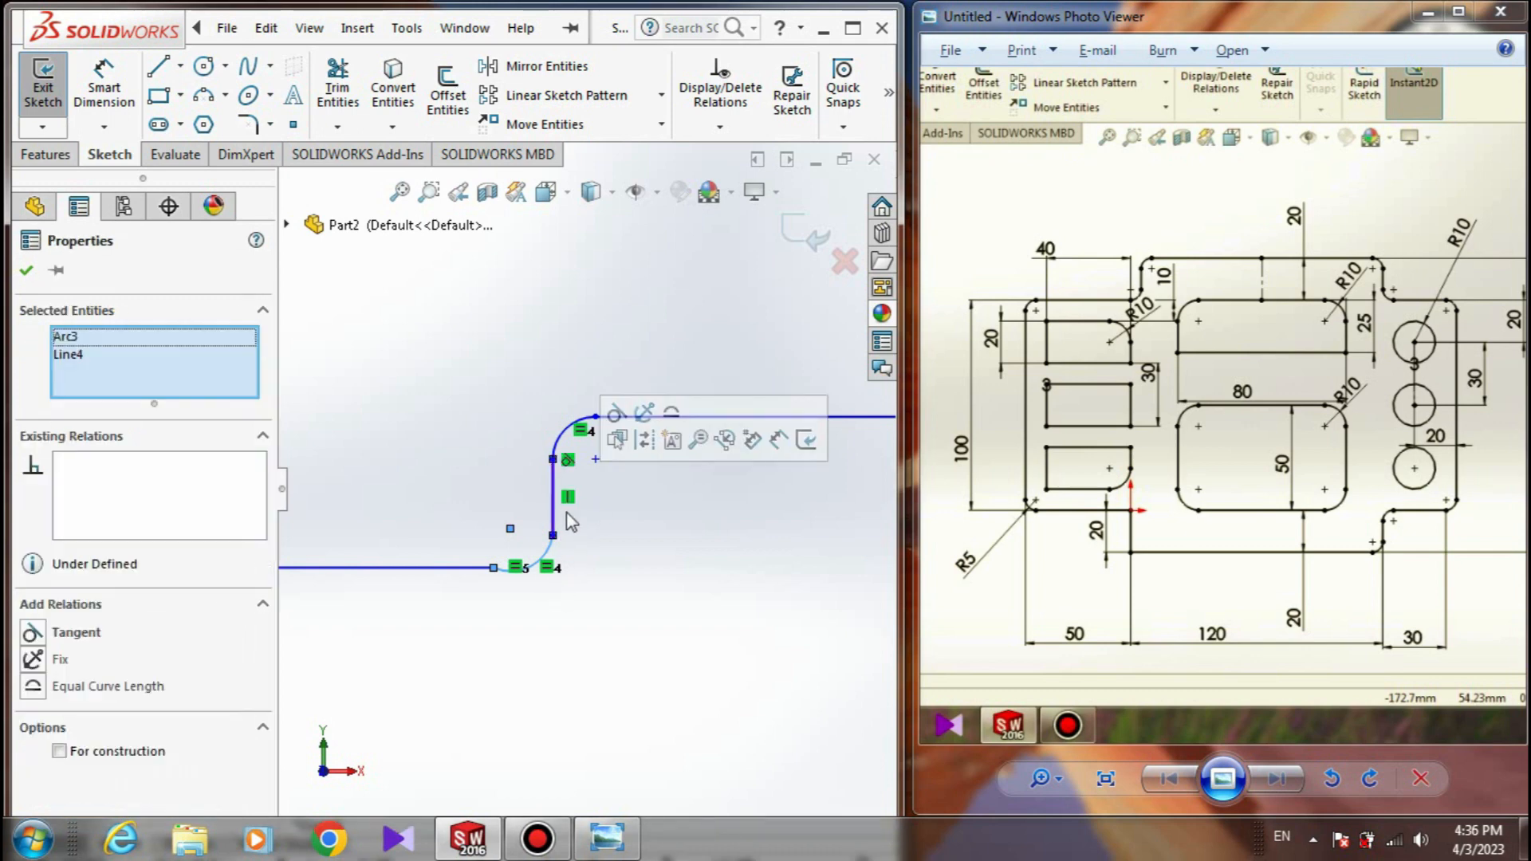
{"action": "left_click", "coordinate": [72, 632]}
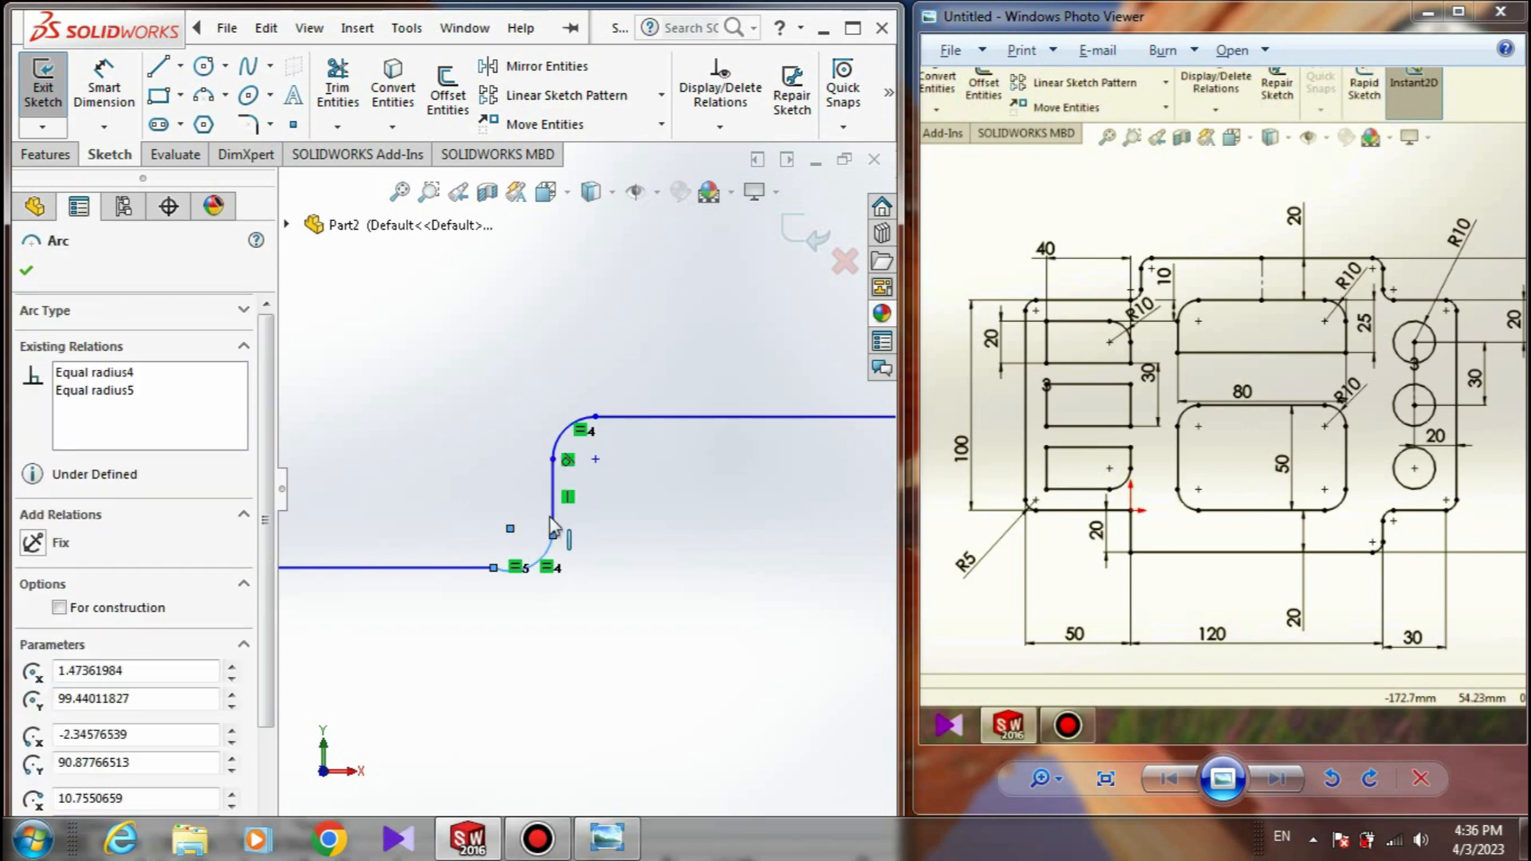
{"action": "left_click", "coordinate": [554, 519], "text": "ctrl"}
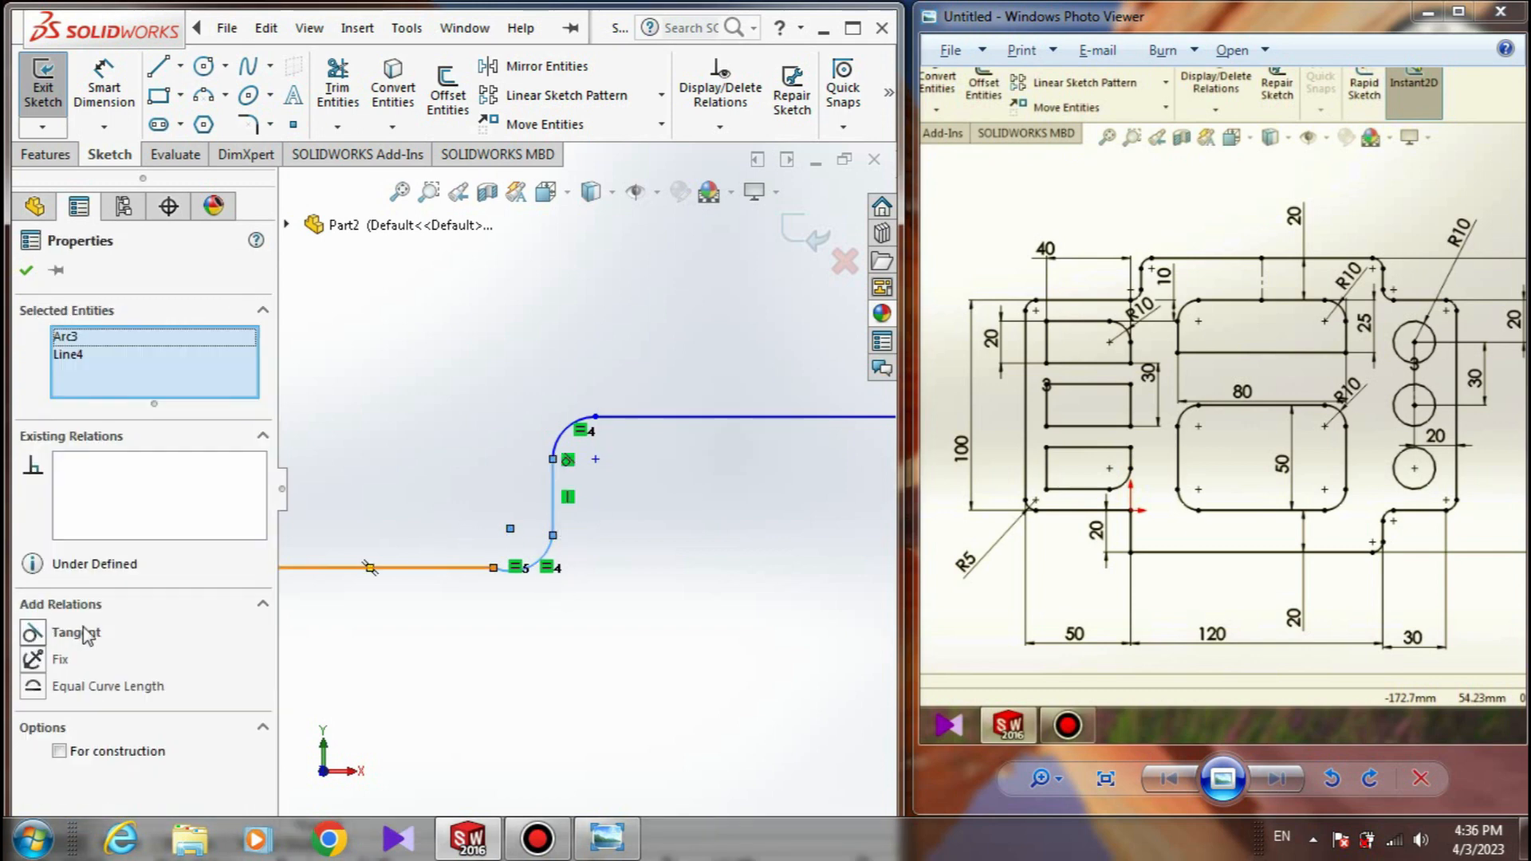
{"action": "left_click", "coordinate": [32, 634]}
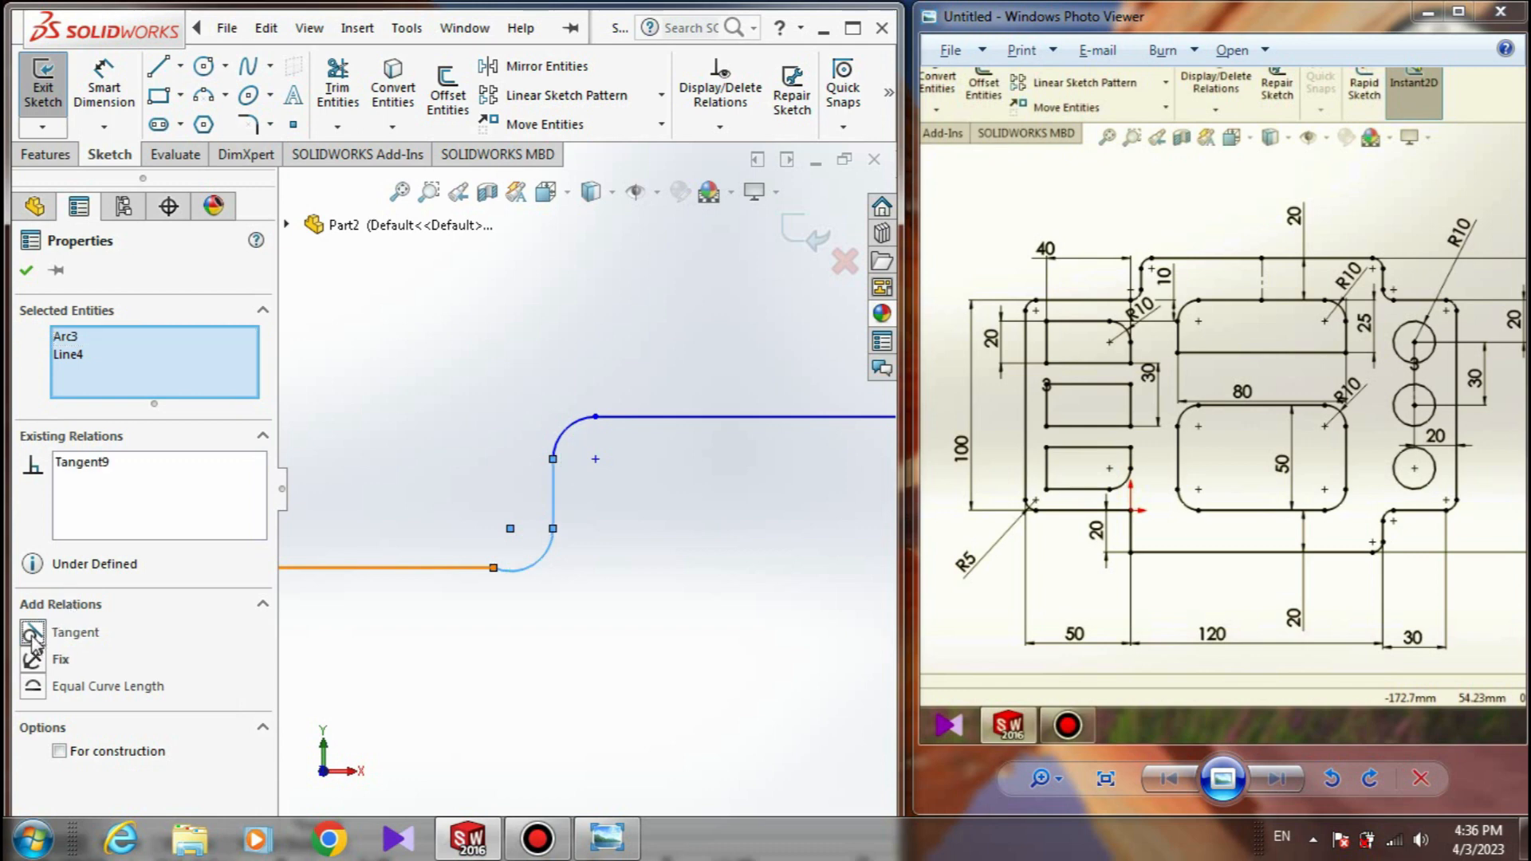
{"action": "left_click", "coordinate": [410, 637]}
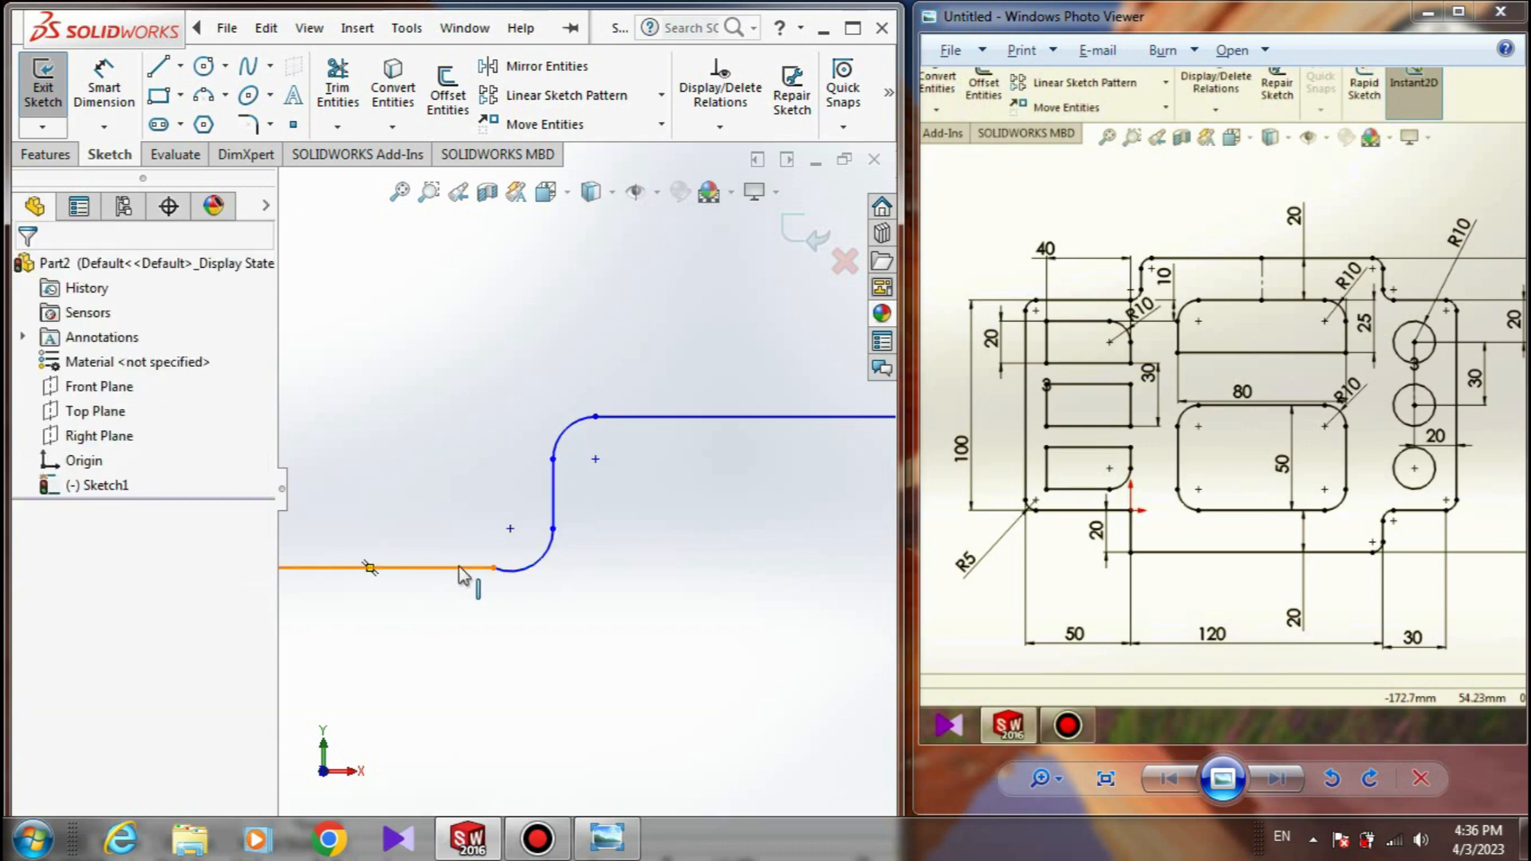
- Add a Tangent relation between the upper-left step's lower arc and the horizontal shoulder line
{"action": "left_click", "coordinate": [460, 568]}
{"action": "left_click", "coordinate": [552, 576], "text": "ctrl"}
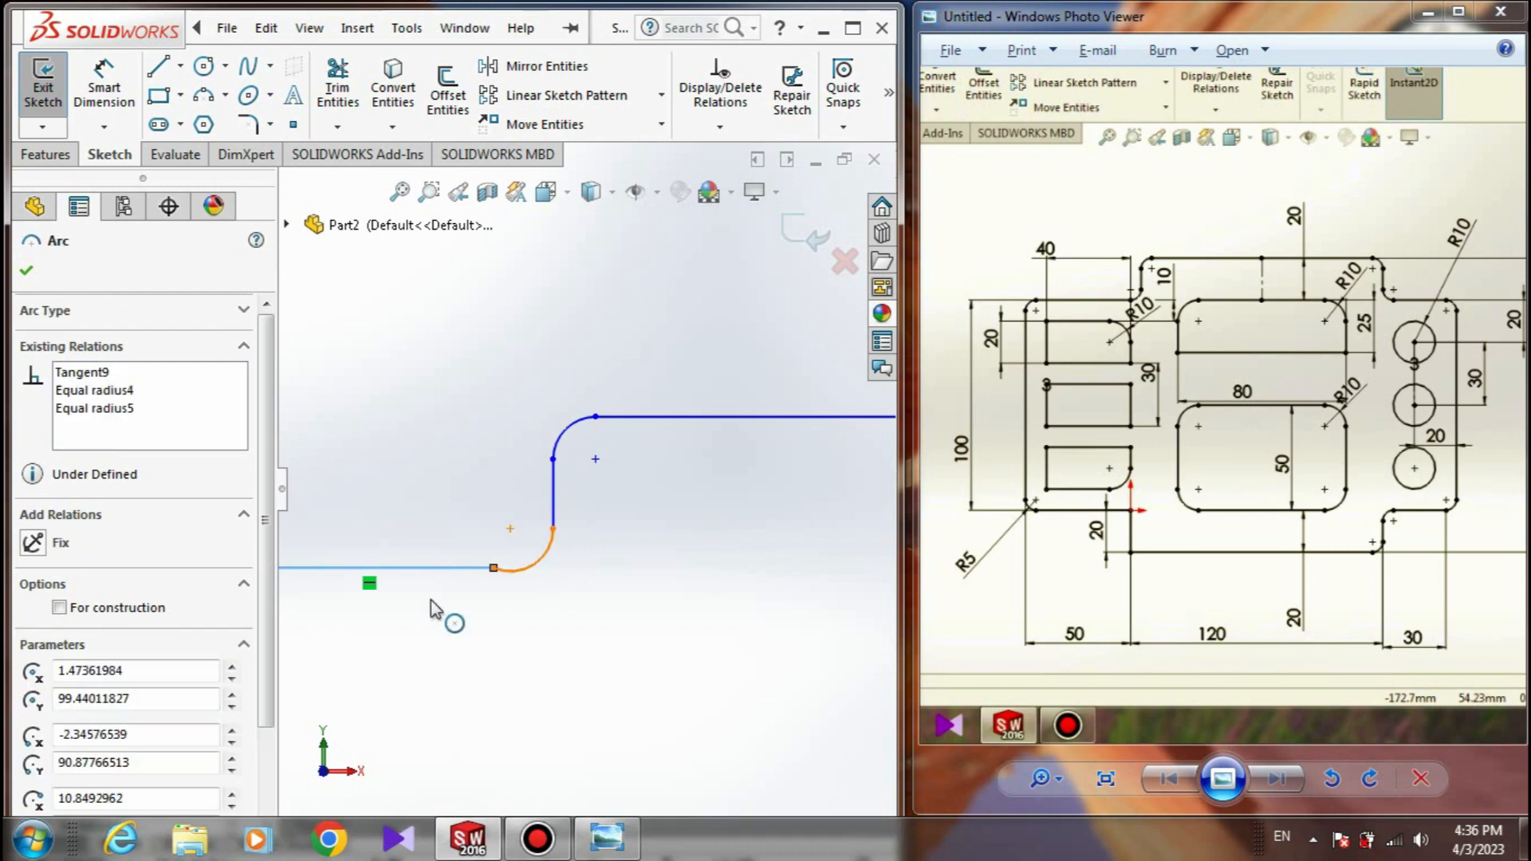
{"action": "left_click", "coordinate": [35, 633]}
{"action": "left_click", "coordinate": [422, 614]}
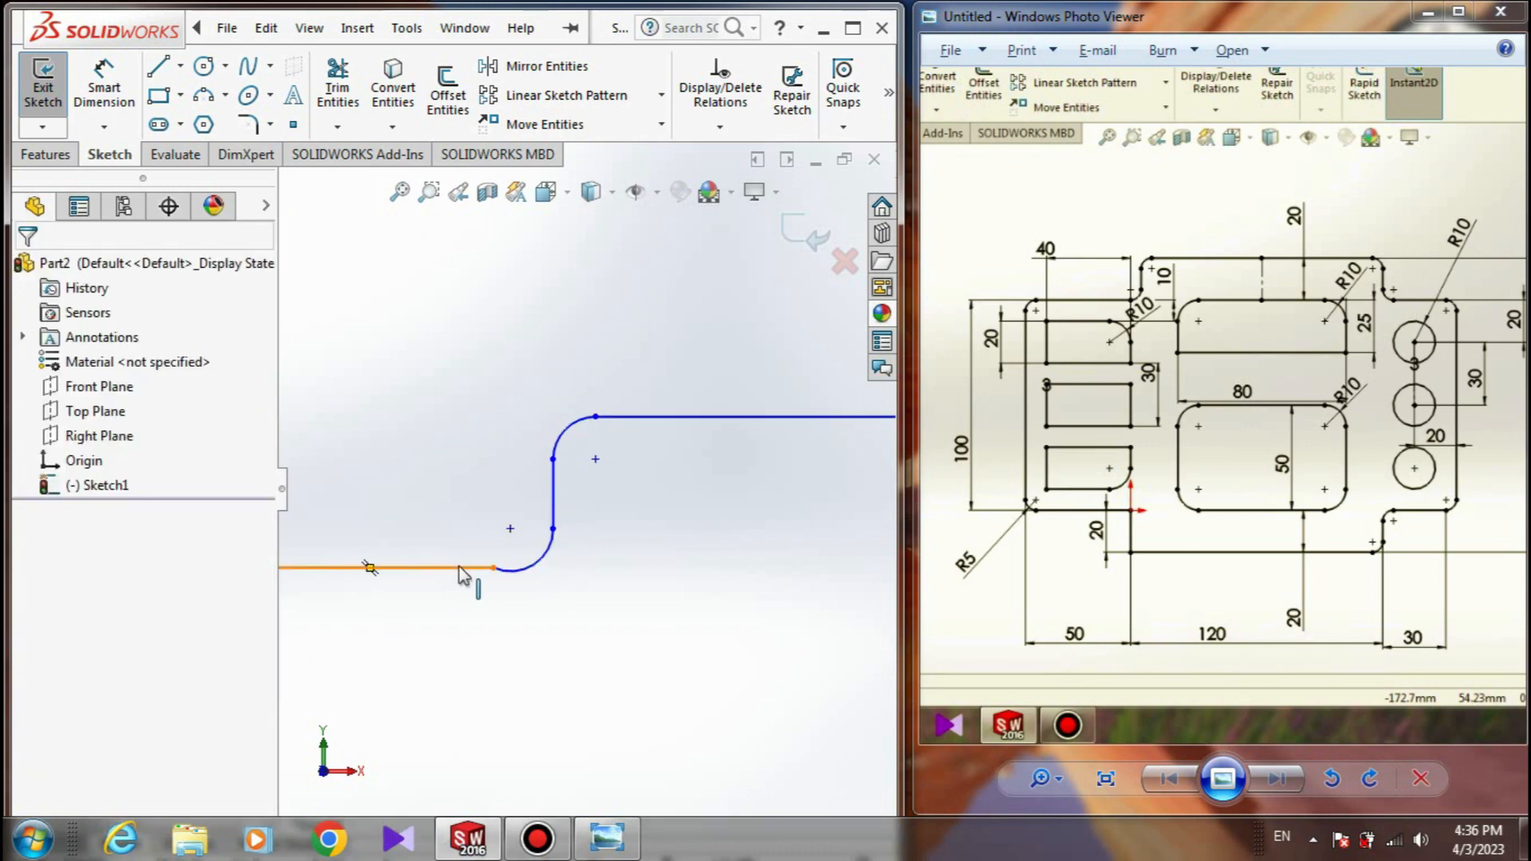
{"action": "left_click", "coordinate": [461, 568]}
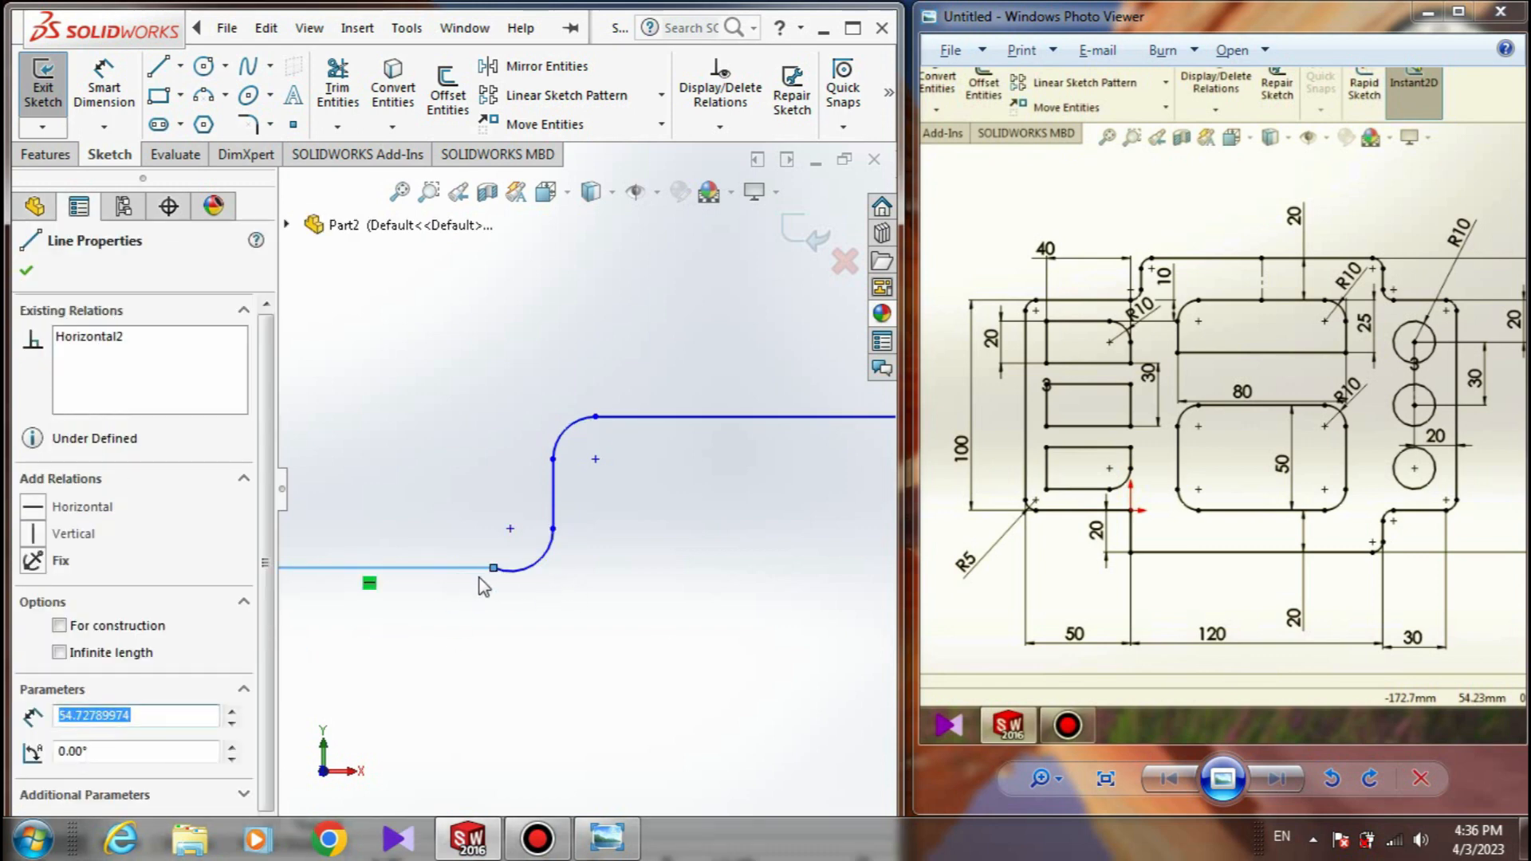
{"action": "left_click", "coordinate": [528, 562], "text": "ctrl"}
{"action": "left_click", "coordinate": [32, 634]}
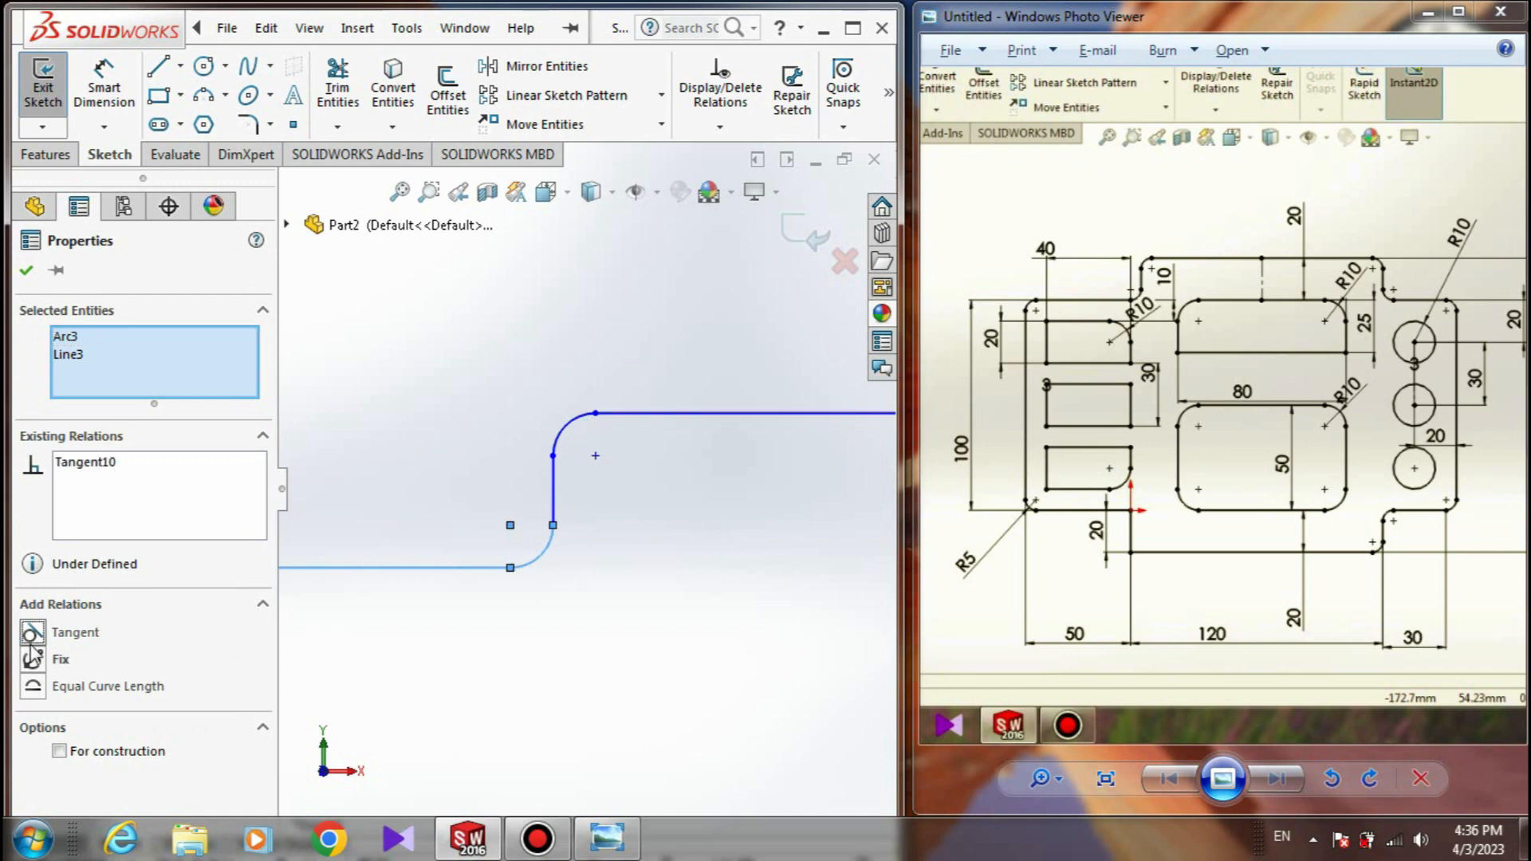
{"action": "left_click", "coordinate": [666, 618]}
- Make the outline's upper-left corner arc tangent to the shoulder line and to the long left vertical line
{"action": "scroll", "coordinate": [617, 624], "scroll_direction": "up", "scroll_amount": 5}
{"action": "scroll", "coordinate": [468, 517], "scroll_direction": "down", "scroll_amount": 9}
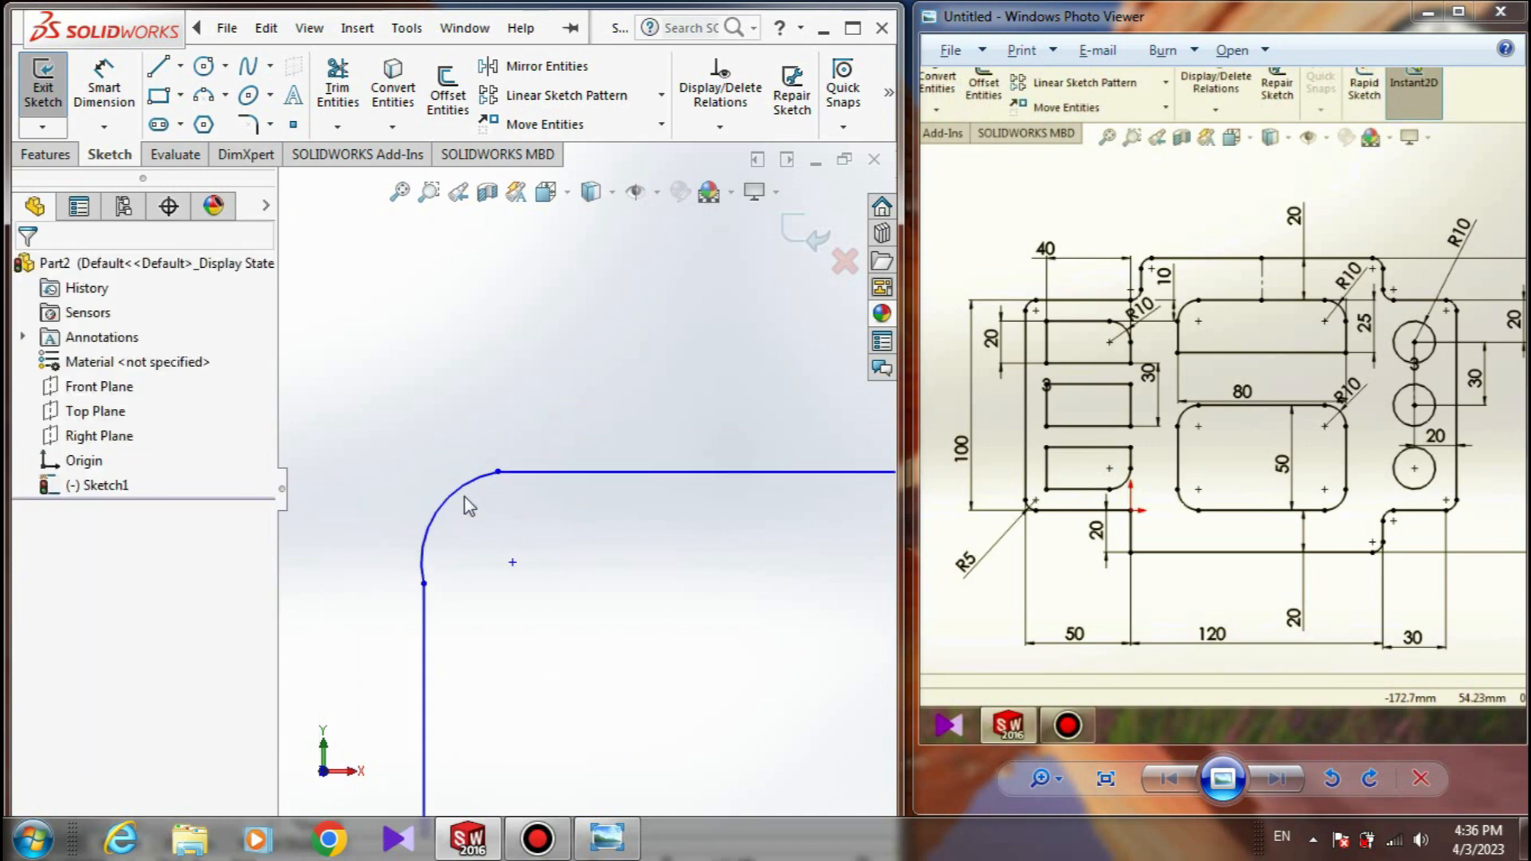
{"action": "left_click", "coordinate": [465, 496]}
{"action": "left_click", "coordinate": [515, 473], "text": "ctrl"}
{"action": "left_click", "coordinate": [32, 632]}
{"action": "left_click", "coordinate": [411, 541]}
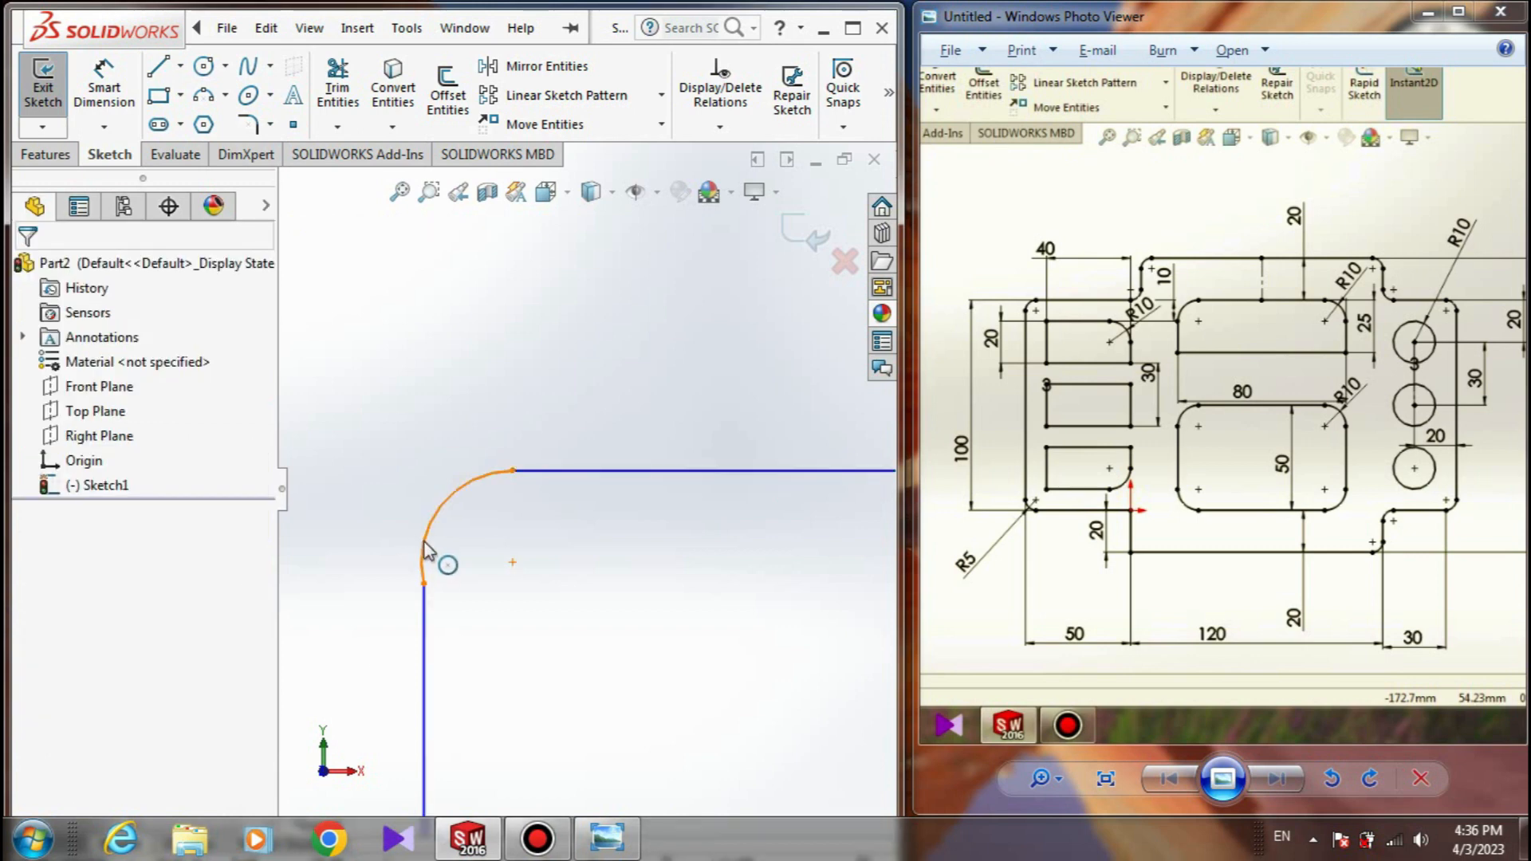
{"action": "left_click", "coordinate": [426, 540]}
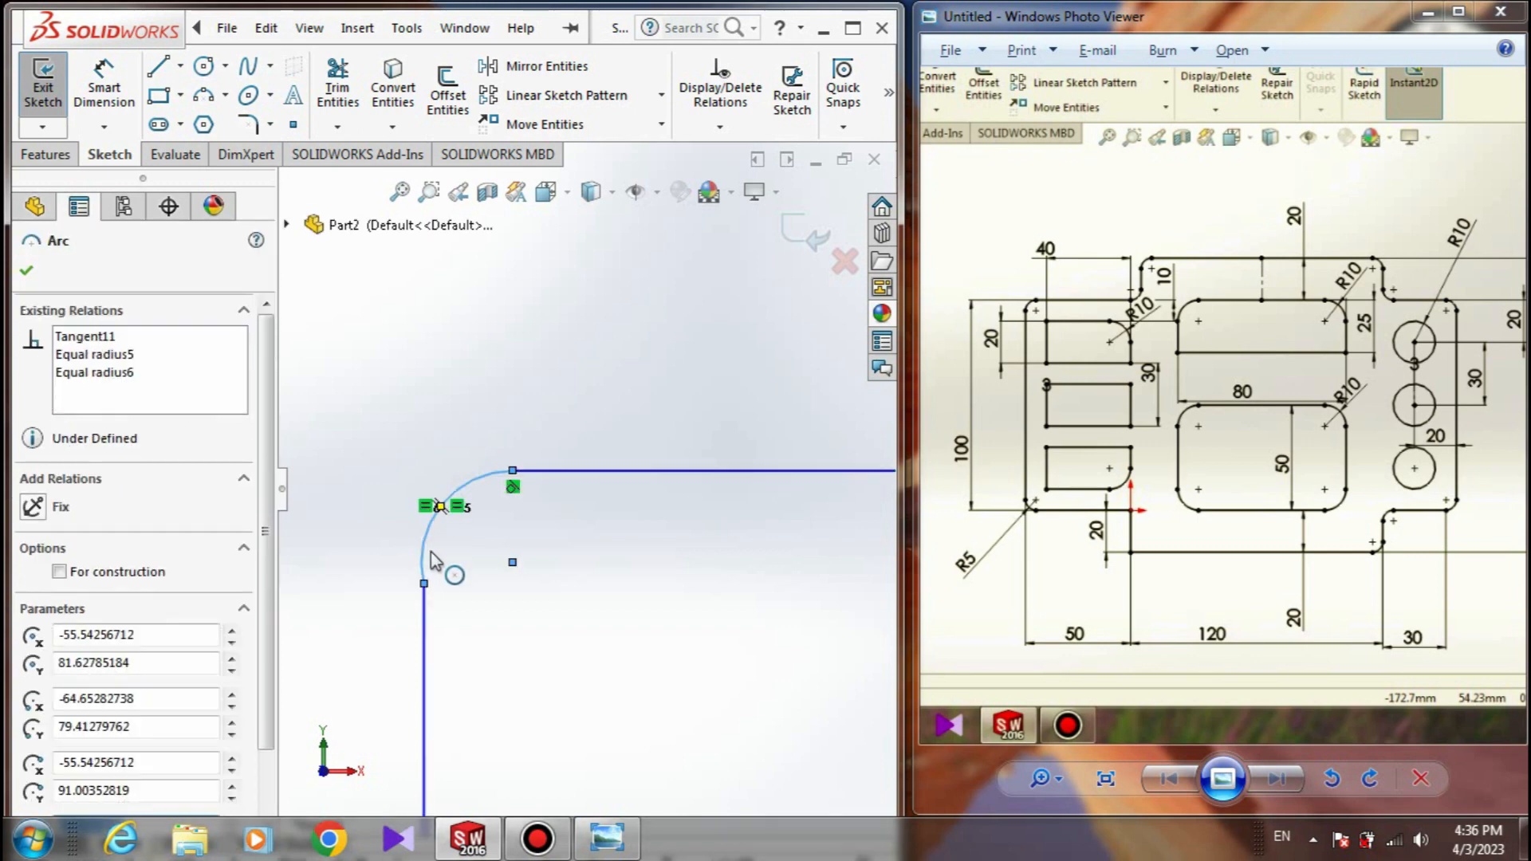
{"action": "left_click", "coordinate": [423, 618], "text": "ctrl"}
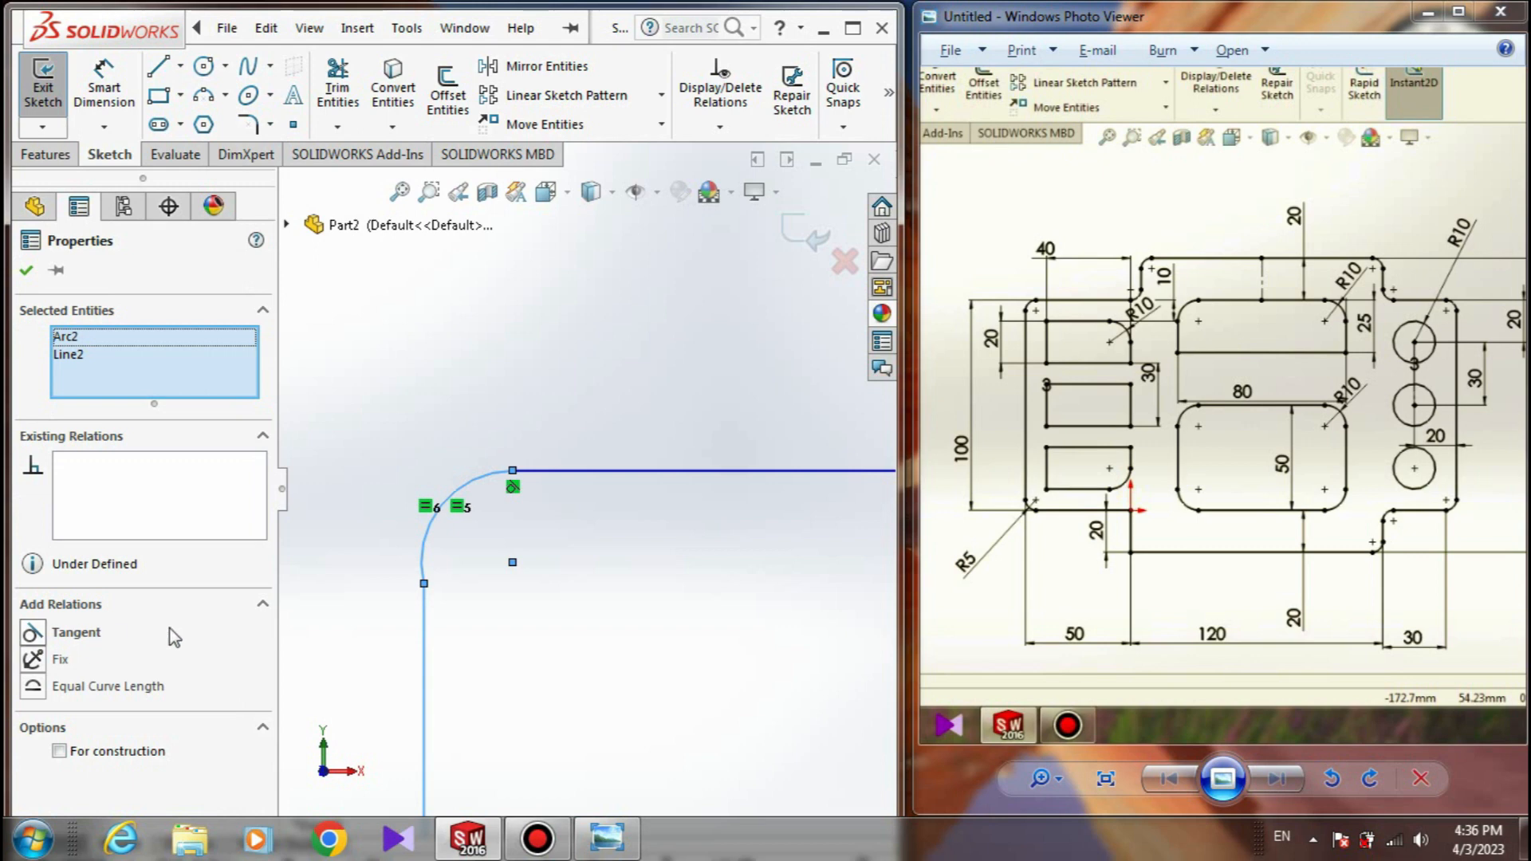
{"action": "left_click", "coordinate": [546, 616]}
- Make the lower-left corner arc tangent to the left vertical line and to the bottom line
{"action": "scroll", "coordinate": [545, 618], "scroll_direction": "up", "scroll_amount": 3}
{"action": "left_click", "coordinate": [564, 603]}
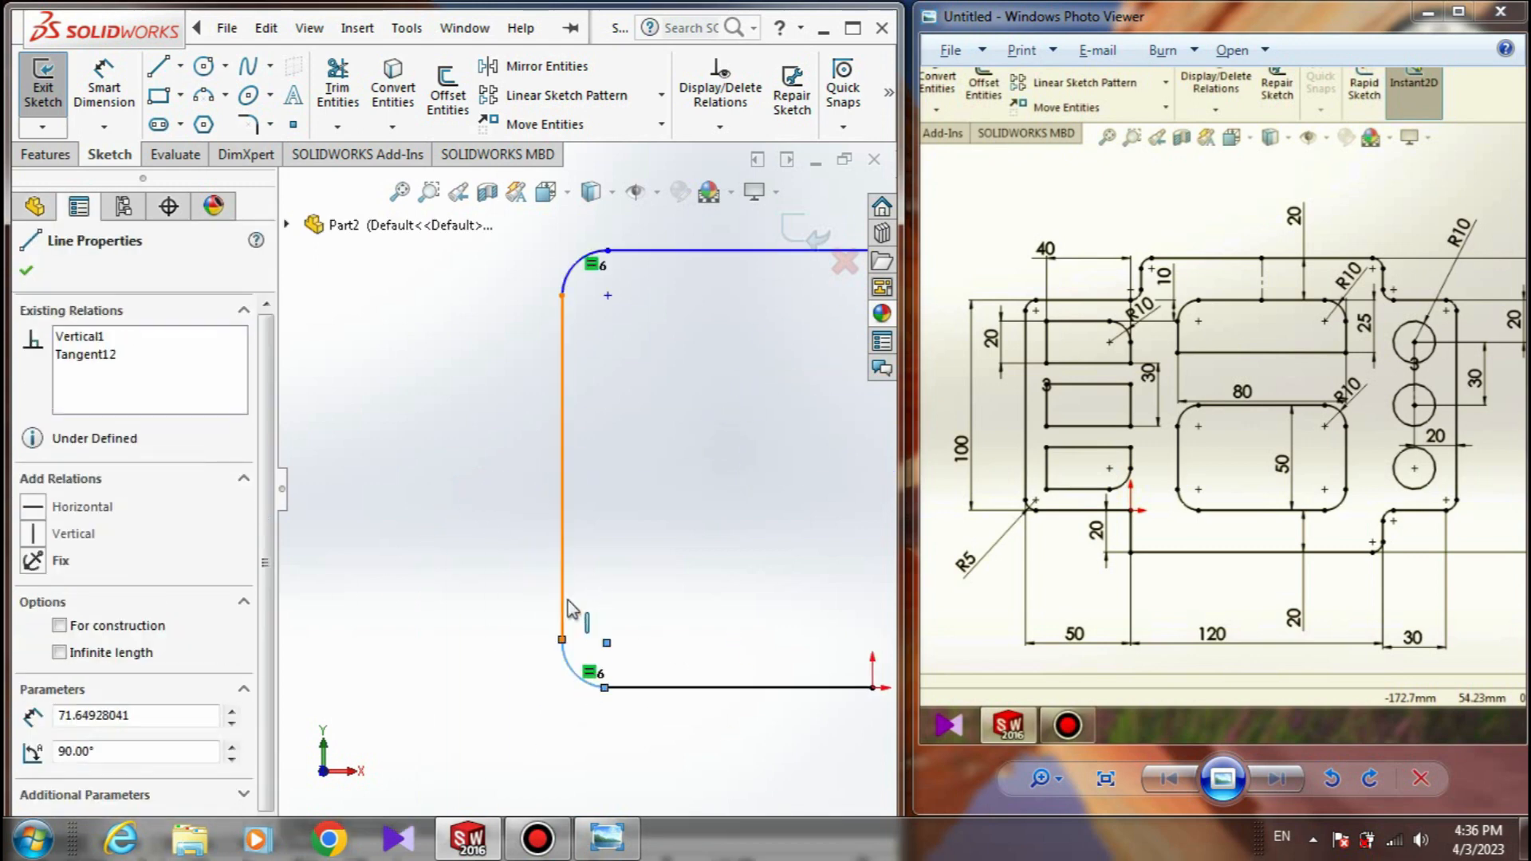
{"action": "left_click", "coordinate": [572, 668], "text": "ctrl"}
{"action": "left_click", "coordinate": [31, 633]}
{"action": "left_click", "coordinate": [529, 702]}
{"action": "left_click", "coordinate": [667, 690]}
{"action": "left_click", "coordinate": [588, 681], "text": "ctrl"}
{"action": "left_click", "coordinate": [32, 633]}
- Add a Tangent relation between the top edge and the corner arc at its right end
{"action": "scroll", "coordinate": [629, 645], "scroll_direction": "up", "scroll_amount": 4}
{"action": "scroll", "coordinate": [636, 547], "scroll_direction": "down", "scroll_amount": 6}
{"action": "scroll", "coordinate": [634, 547], "scroll_direction": "down", "scroll_amount": 2}
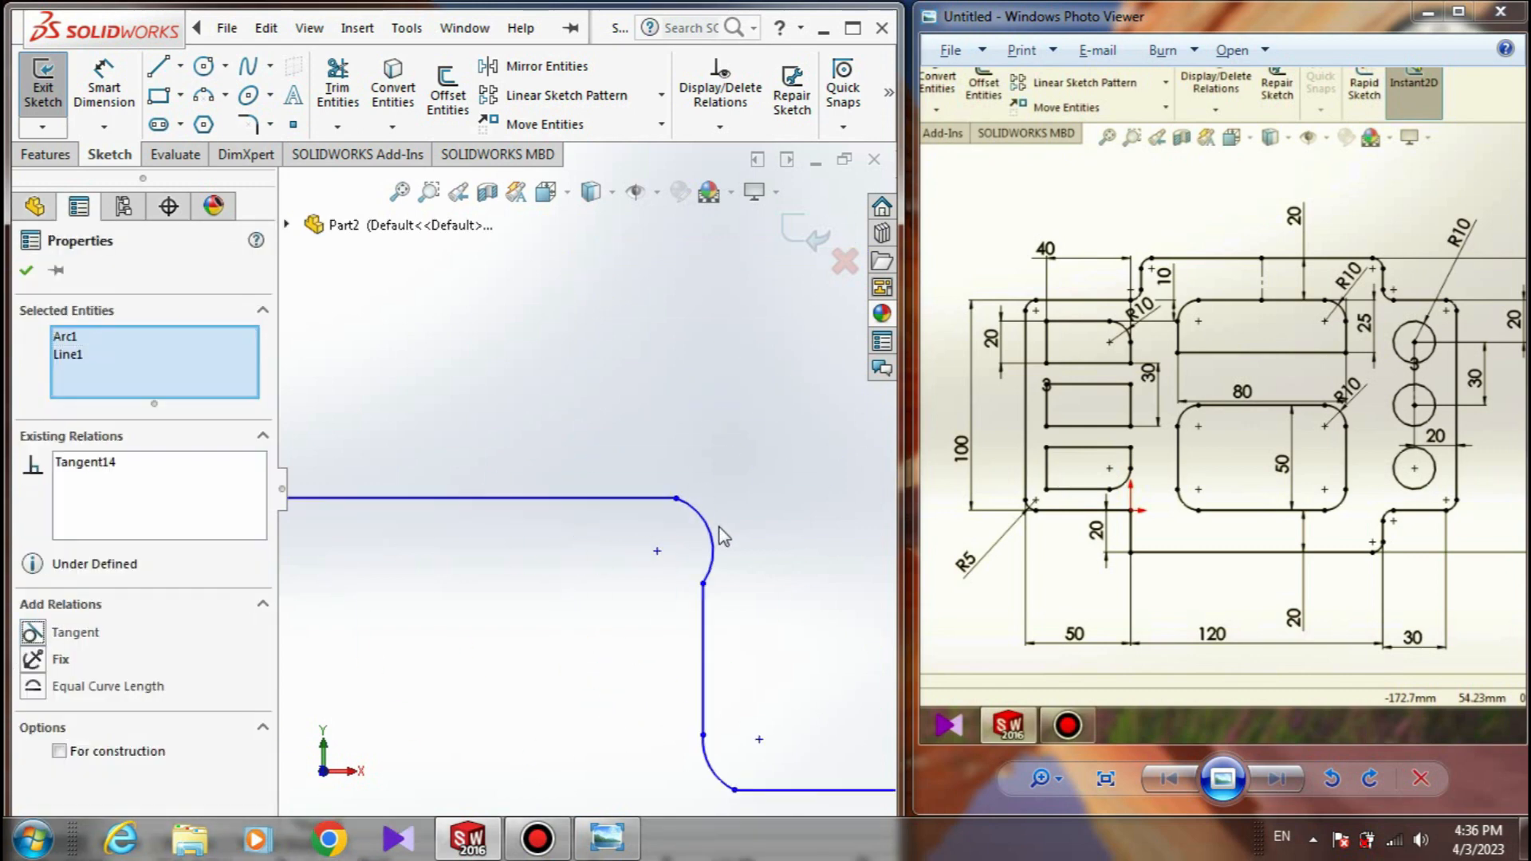
{"action": "left_click", "coordinate": [710, 538], "text": "ctrl"}
{"action": "left_click", "coordinate": [634, 494], "text": "ctrl"}
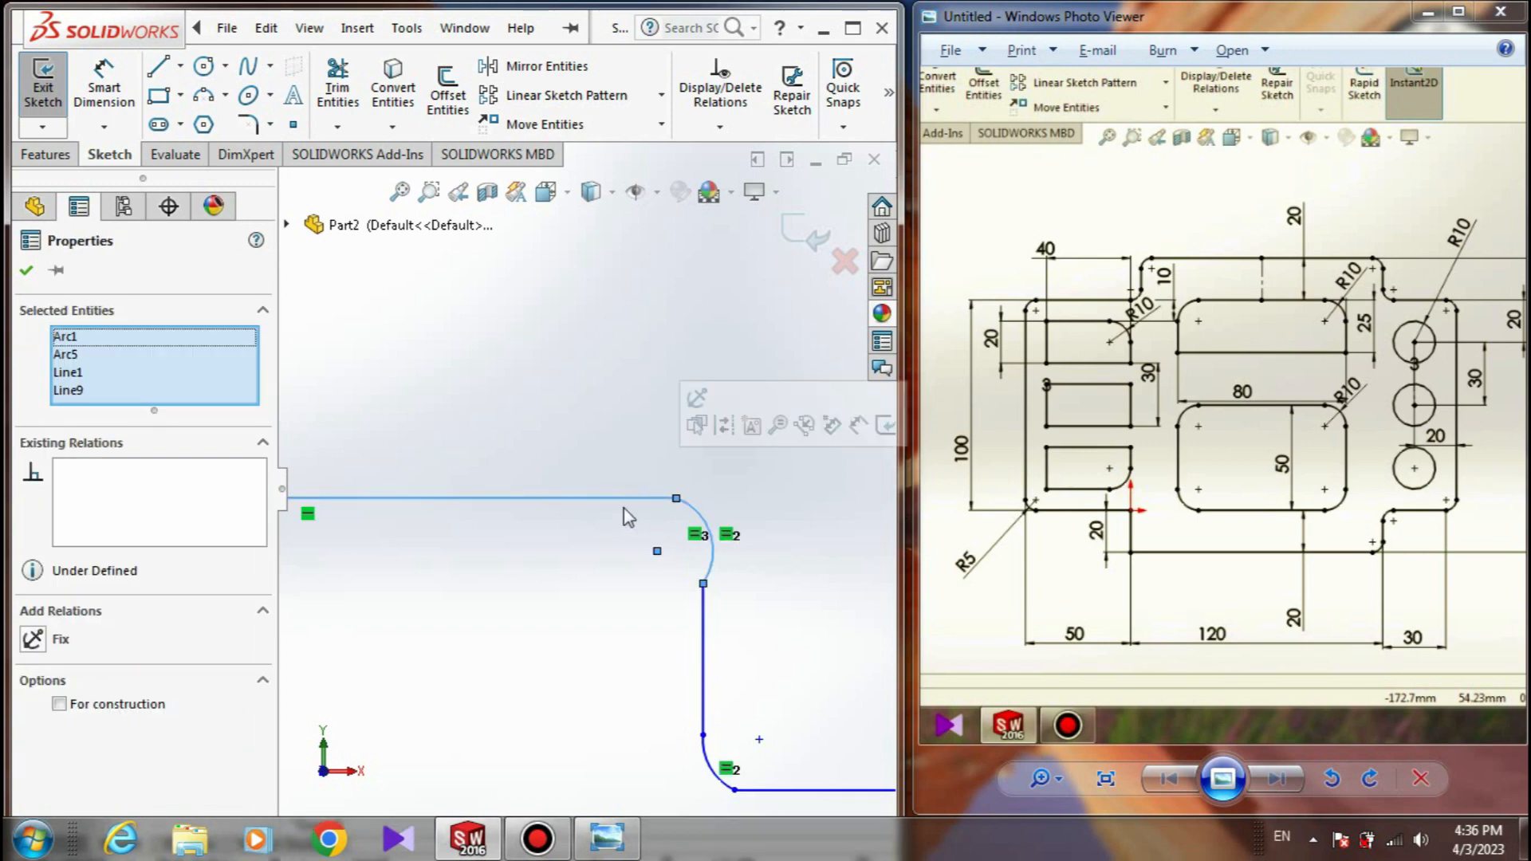
{"action": "left_click", "coordinate": [558, 615]}
{"action": "left_click", "coordinate": [701, 514]}
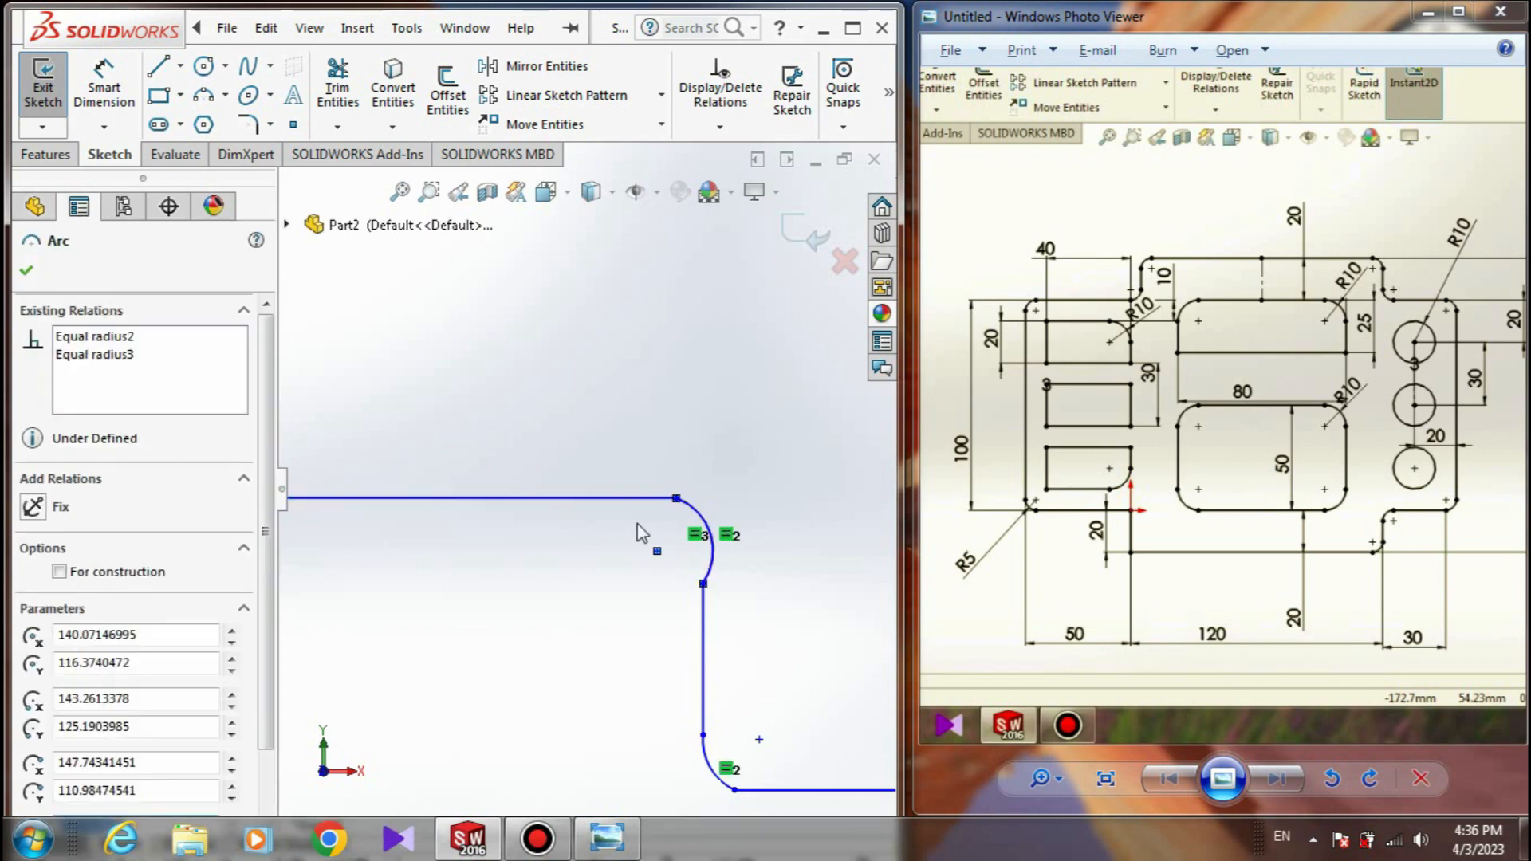
{"action": "left_click", "coordinate": [625, 501]}
{"action": "left_click", "coordinate": [627, 499], "text": "ctrl"}
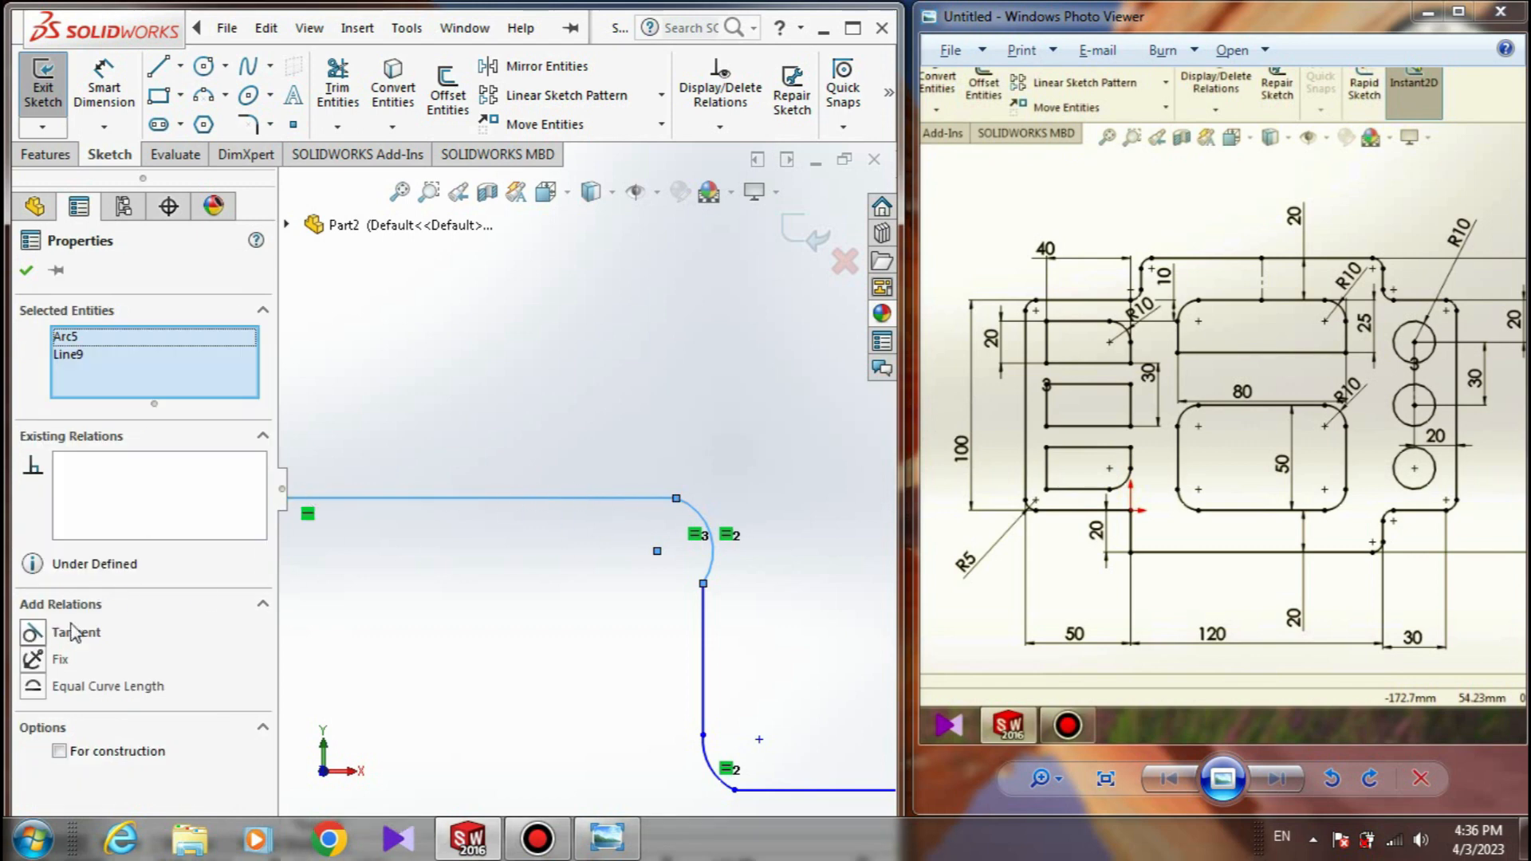
{"action": "left_click", "coordinate": [708, 532]}
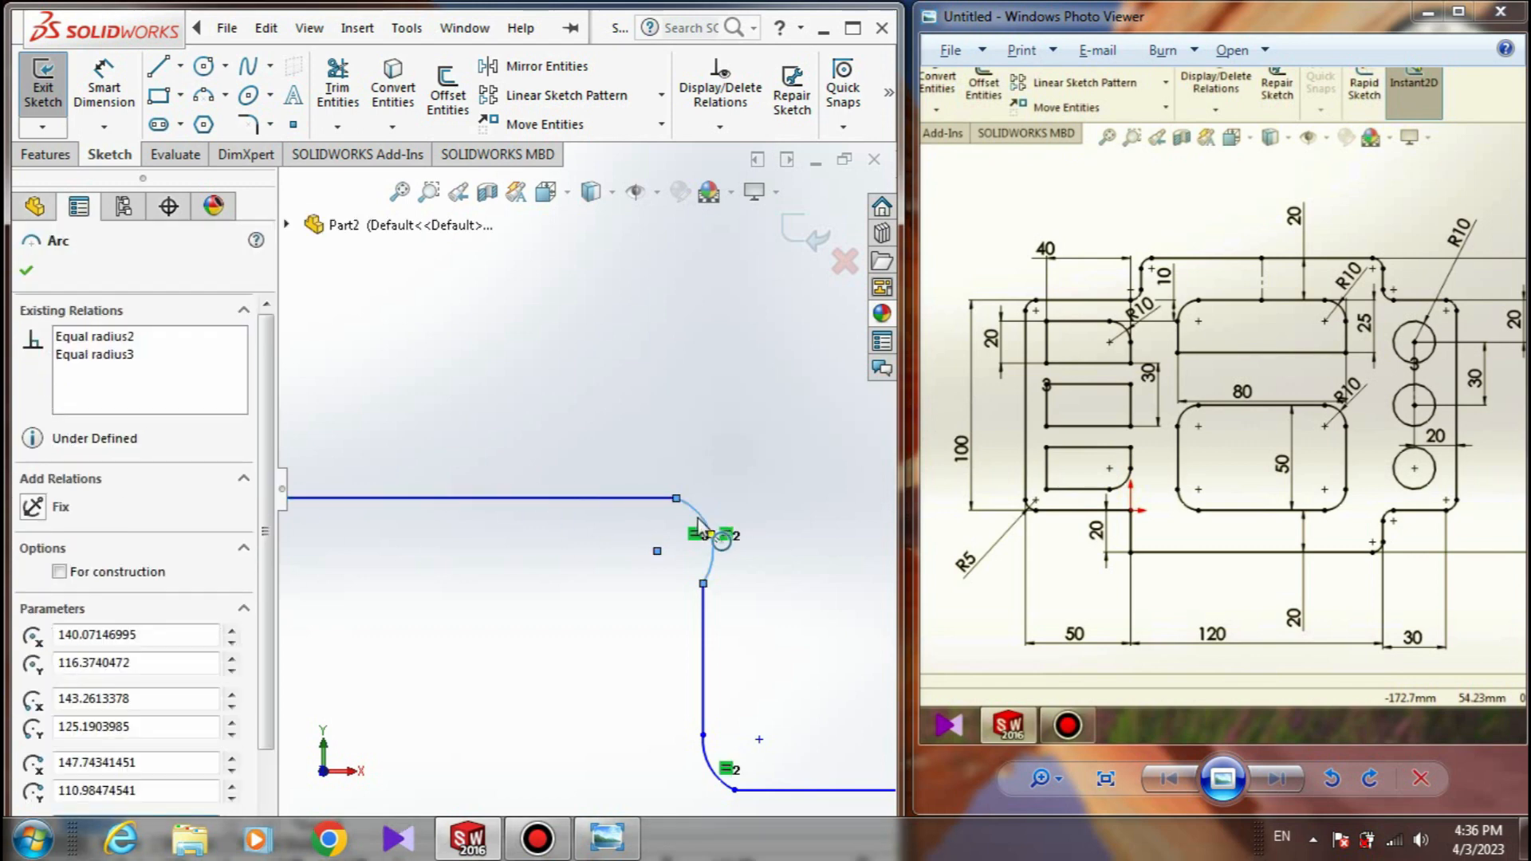
{"action": "left_click", "coordinate": [625, 500], "text": "ctrl"}
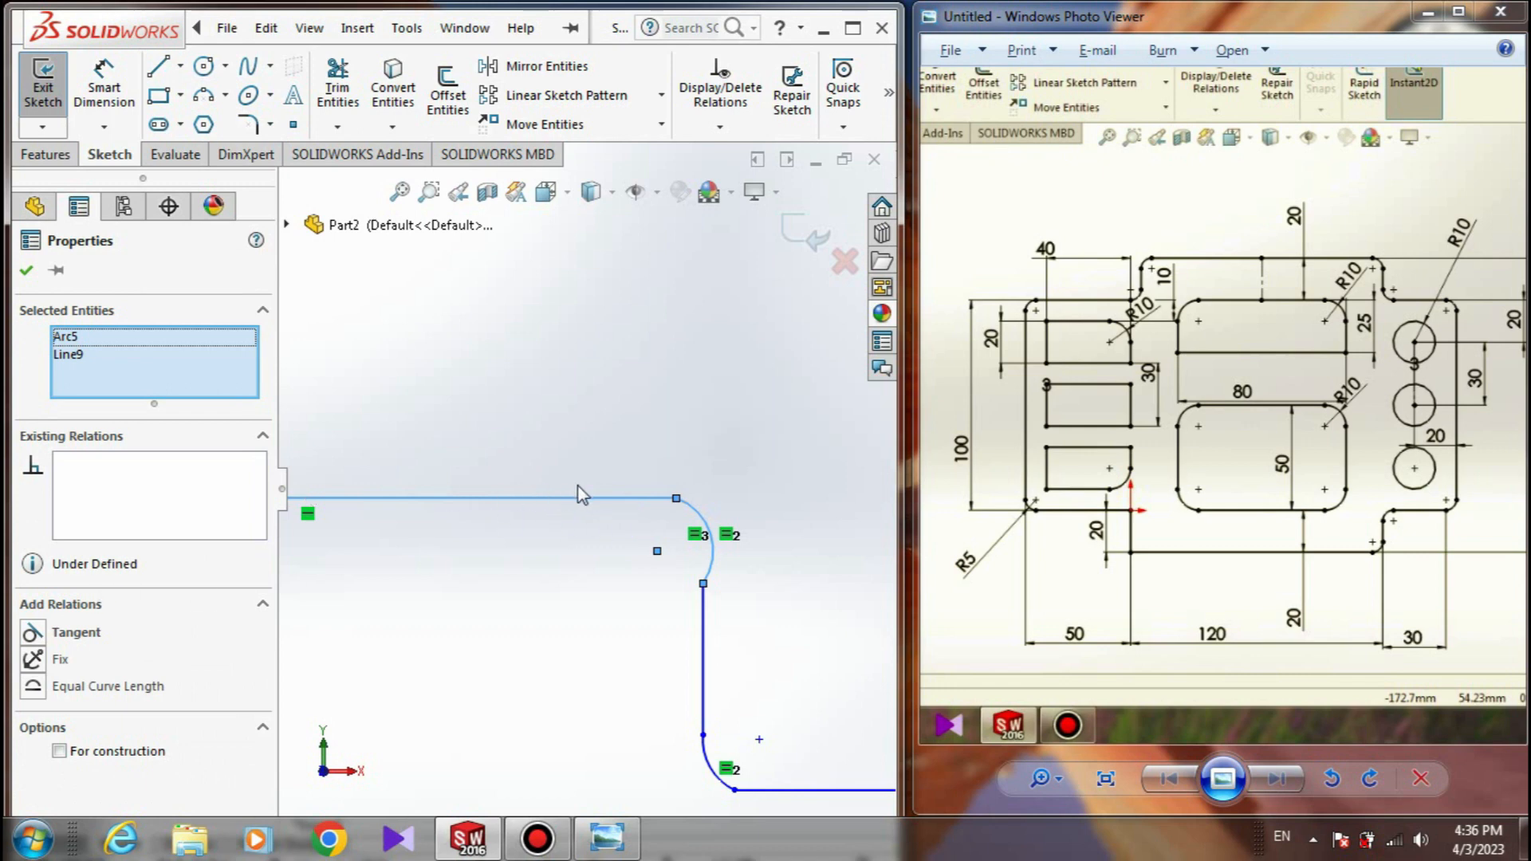
{"action": "left_click", "coordinate": [32, 633]}
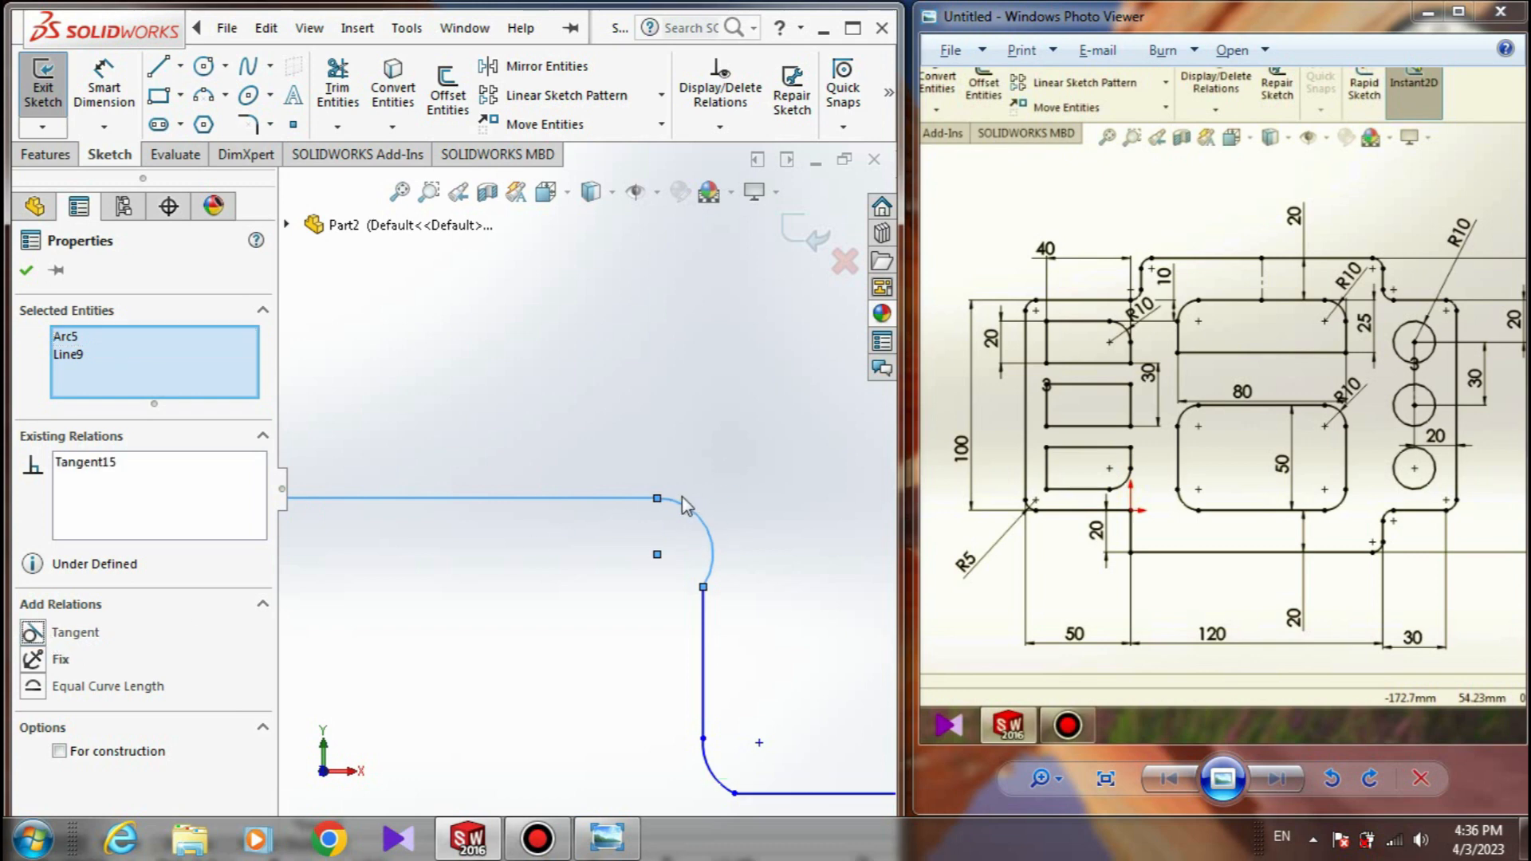
{"action": "left_click", "coordinate": [586, 581]}
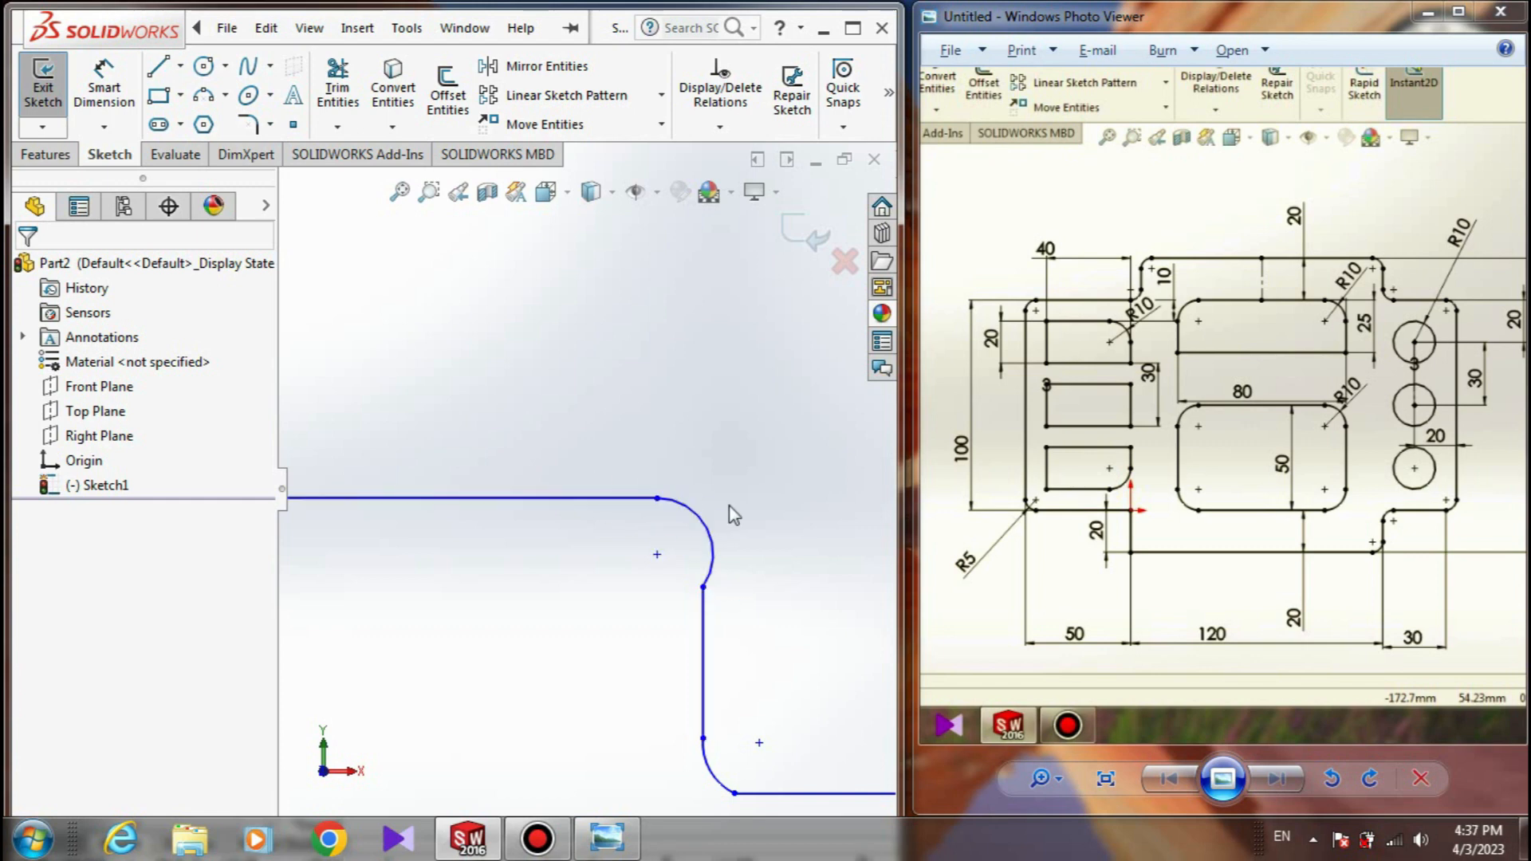
- Make the corner arc at the top edge's right end tangent to the vertical line below it
{"action": "left_click", "coordinate": [704, 648]}
{"action": "left_click", "coordinate": [711, 577]}
{"action": "left_click", "coordinate": [702, 610], "text": "ctrl"}
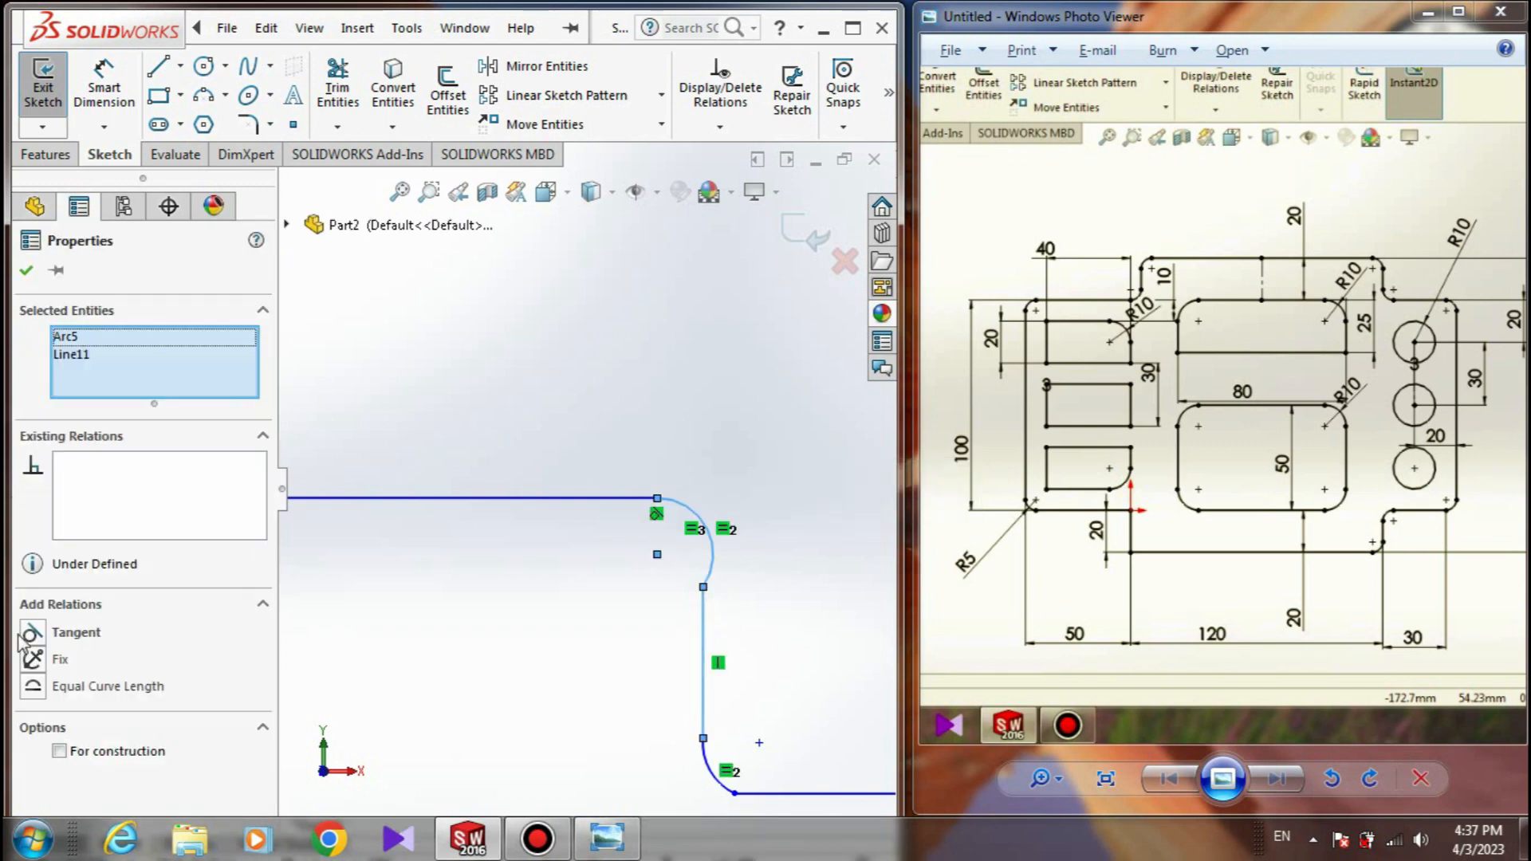
{"action": "left_click", "coordinate": [32, 633]}
{"action": "scroll", "coordinate": [606, 595], "scroll_direction": "up", "scroll_amount": 3}
{"action": "scroll", "coordinate": [615, 670], "scroll_direction": "down", "scroll_amount": 3}
{"action": "left_click", "coordinate": [680, 612]}
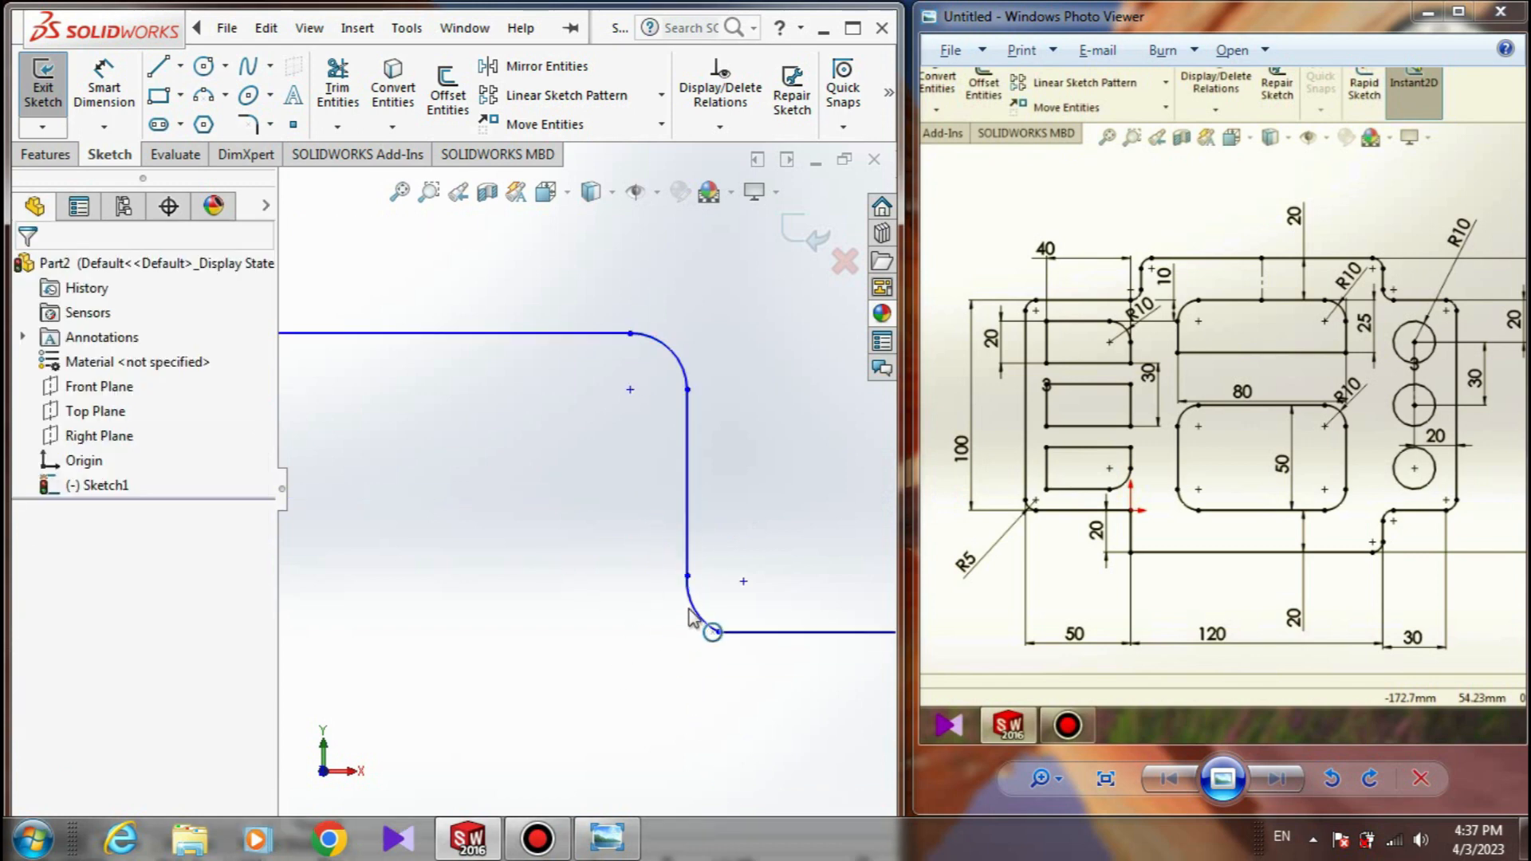
- Make the lower arc of the right step tangent to the vertical line above it
{"action": "left_click", "coordinate": [693, 613]}
{"action": "left_click", "coordinate": [666, 684]}
{"action": "left_click", "coordinate": [702, 624]}
{"action": "left_click", "coordinate": [688, 550], "text": "ctrl"}
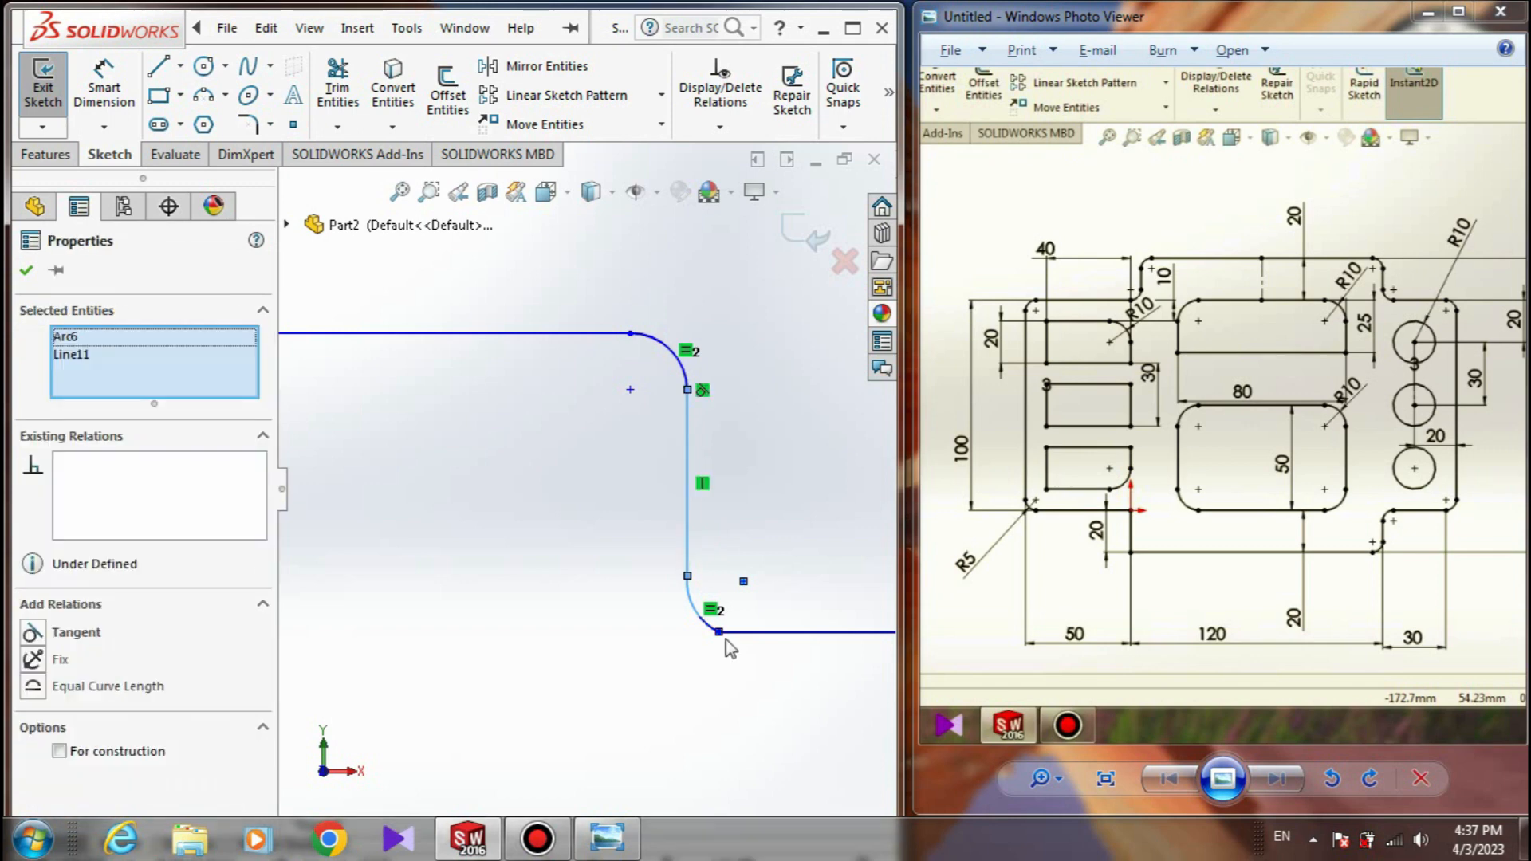
{"action": "left_click", "coordinate": [32, 635]}
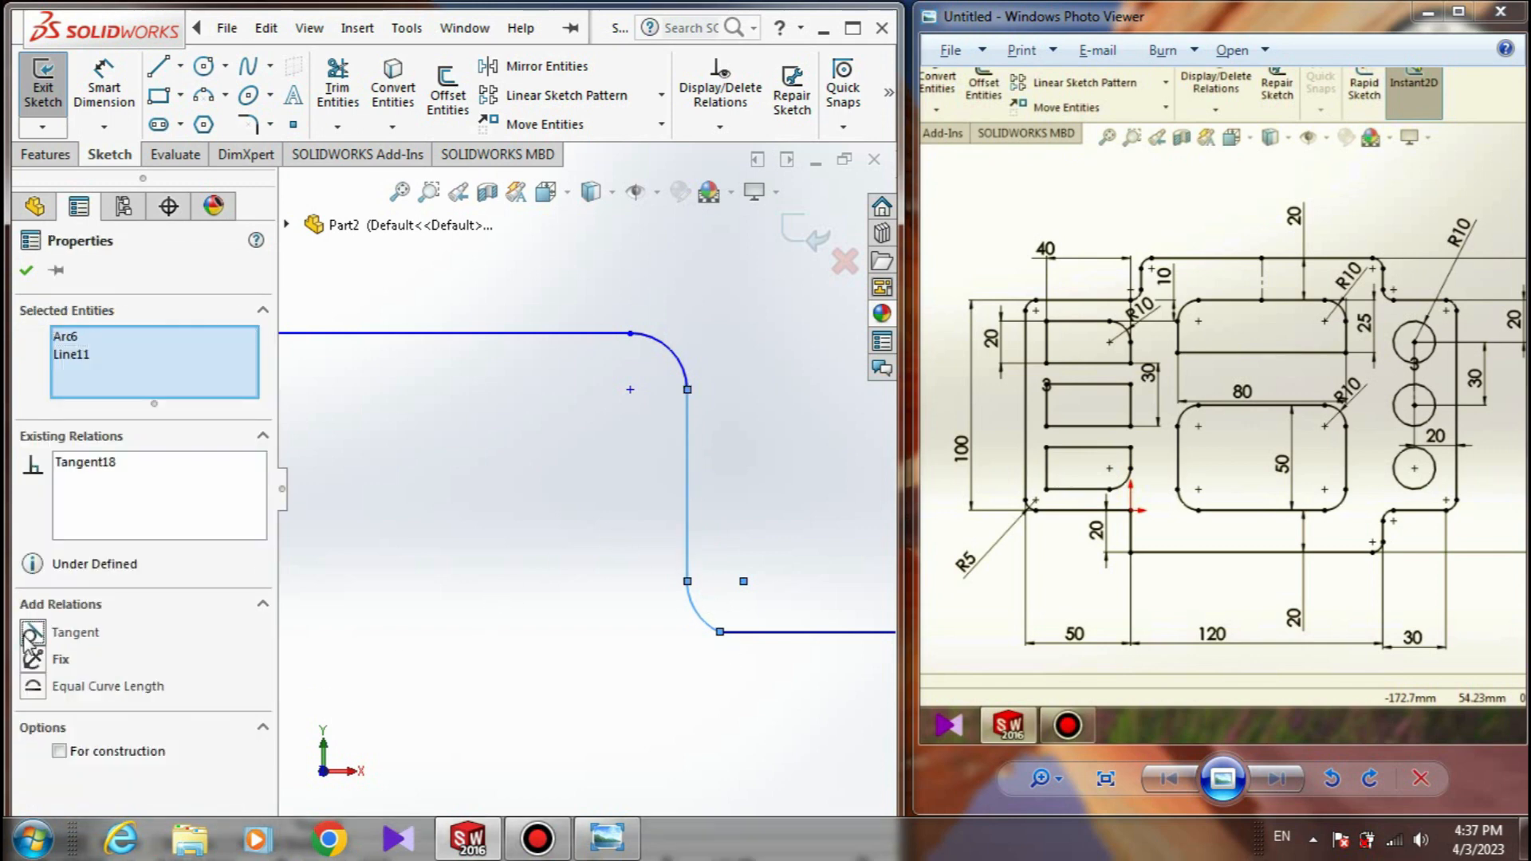
{"action": "left_click", "coordinate": [767, 643]}
{"action": "left_click", "coordinate": [781, 633]}
{"action": "left_click", "coordinate": [699, 626], "text": "ctrl"}
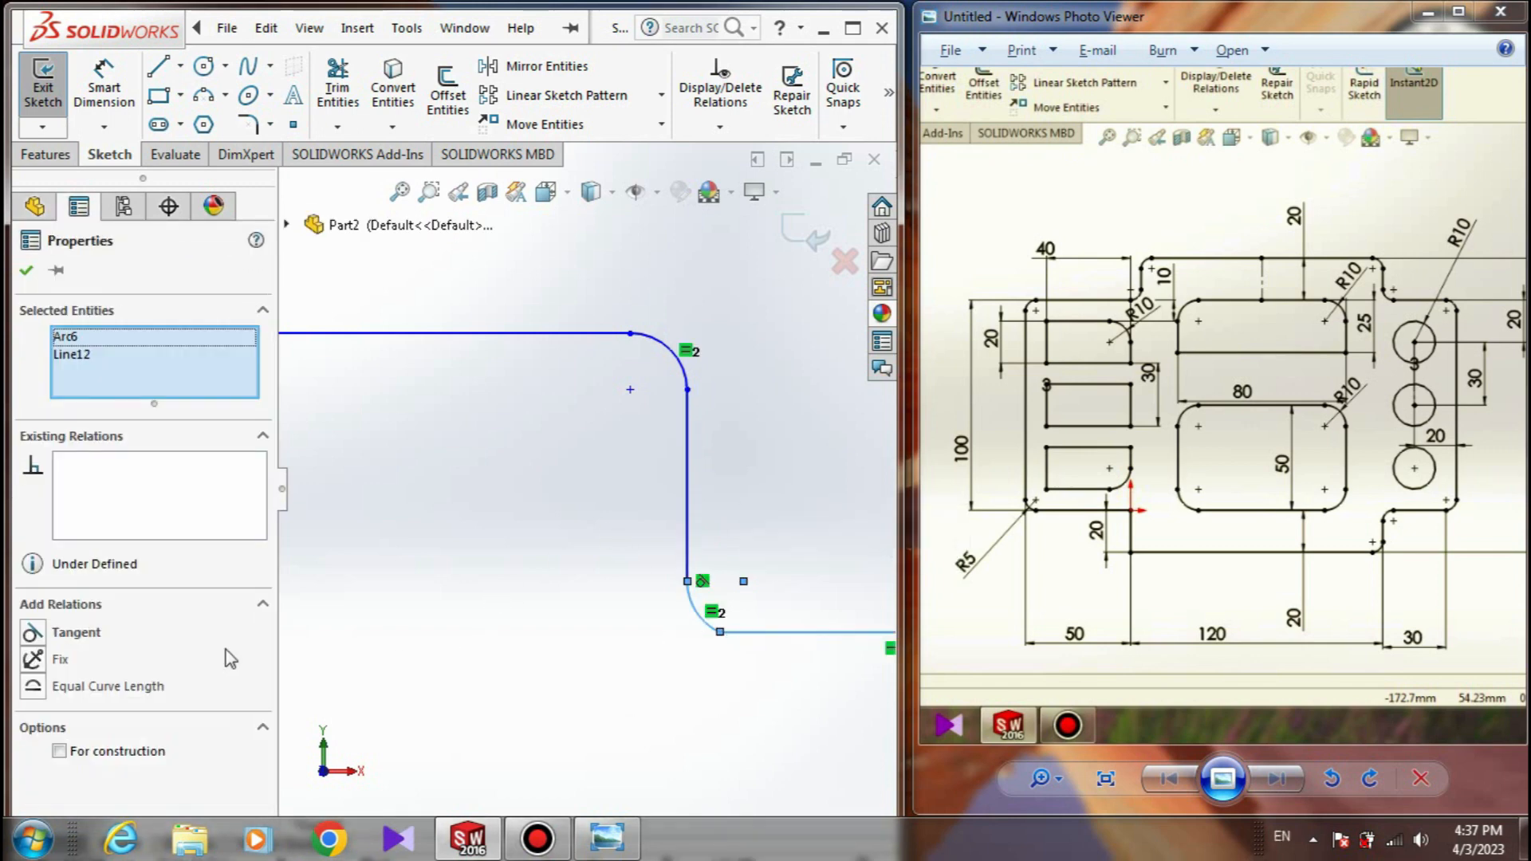
{"action": "left_click", "coordinate": [700, 615]}
{"action": "left_click", "coordinate": [688, 550], "text": "ctrl"}
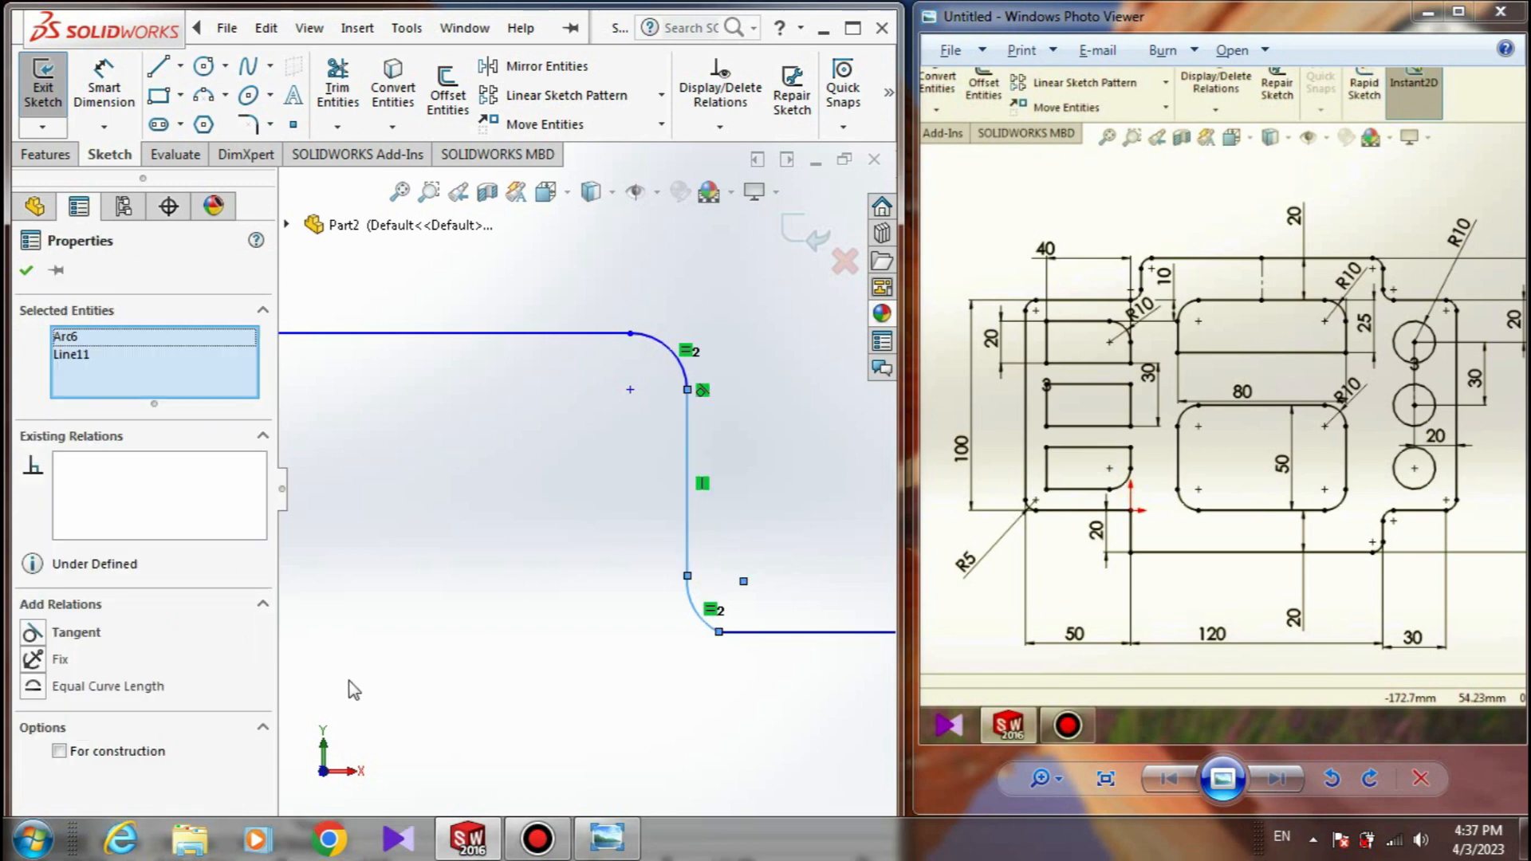
{"action": "left_click", "coordinate": [32, 634]}
{"action": "left_click", "coordinate": [600, 722]}
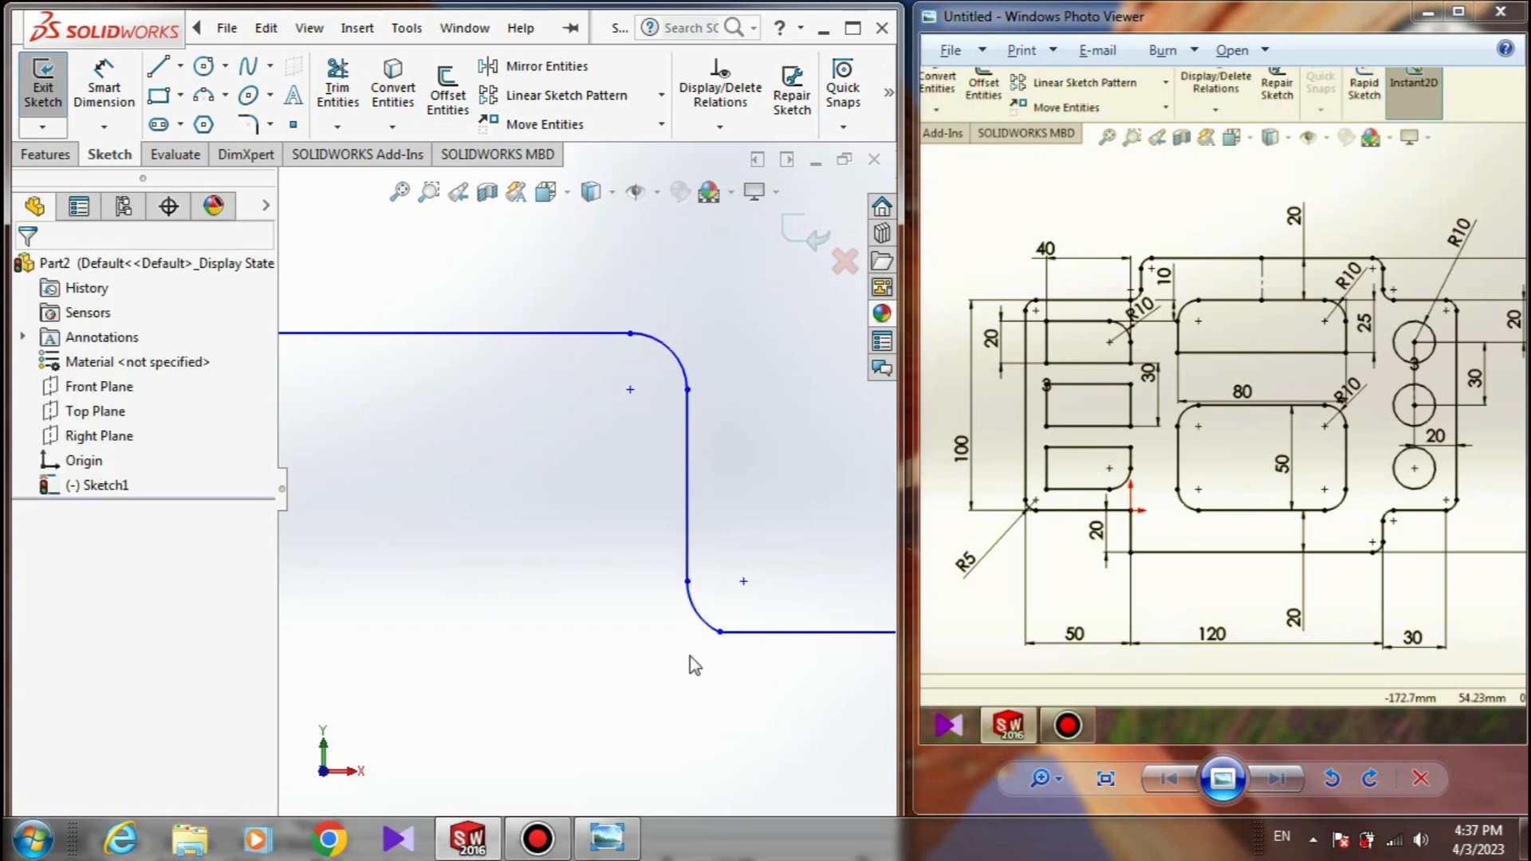
- Make the right step's lower arc tangent to the horizontal line that follows it
{"action": "left_click", "coordinate": [778, 634]}
{"action": "left_click", "coordinate": [701, 623], "text": "ctrl"}
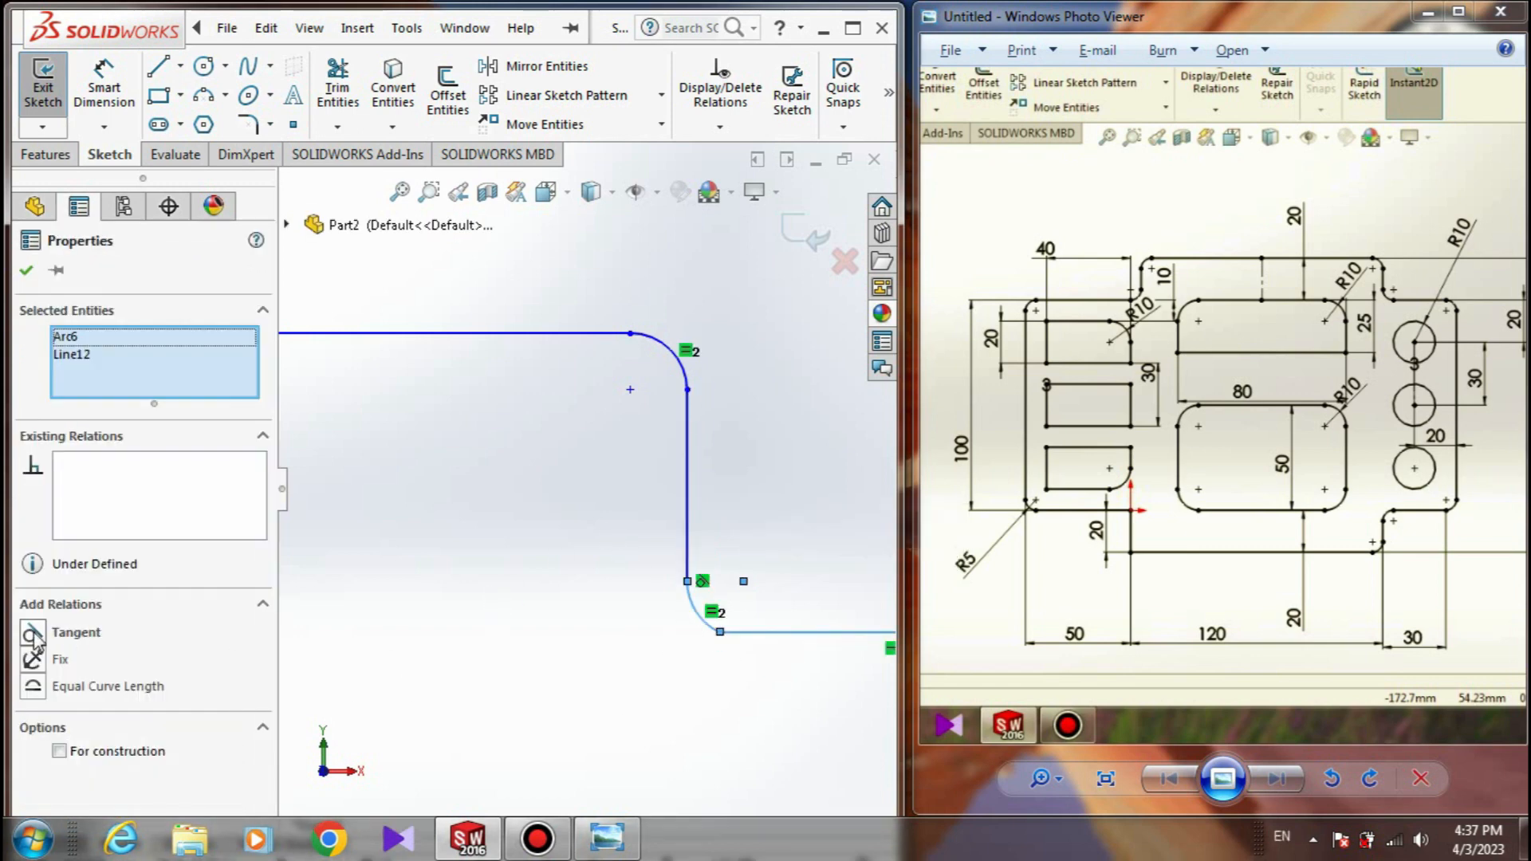
{"action": "scroll", "coordinate": [443, 687], "scroll_direction": "up", "scroll_amount": 5}
{"action": "left_click", "coordinate": [431, 563]}
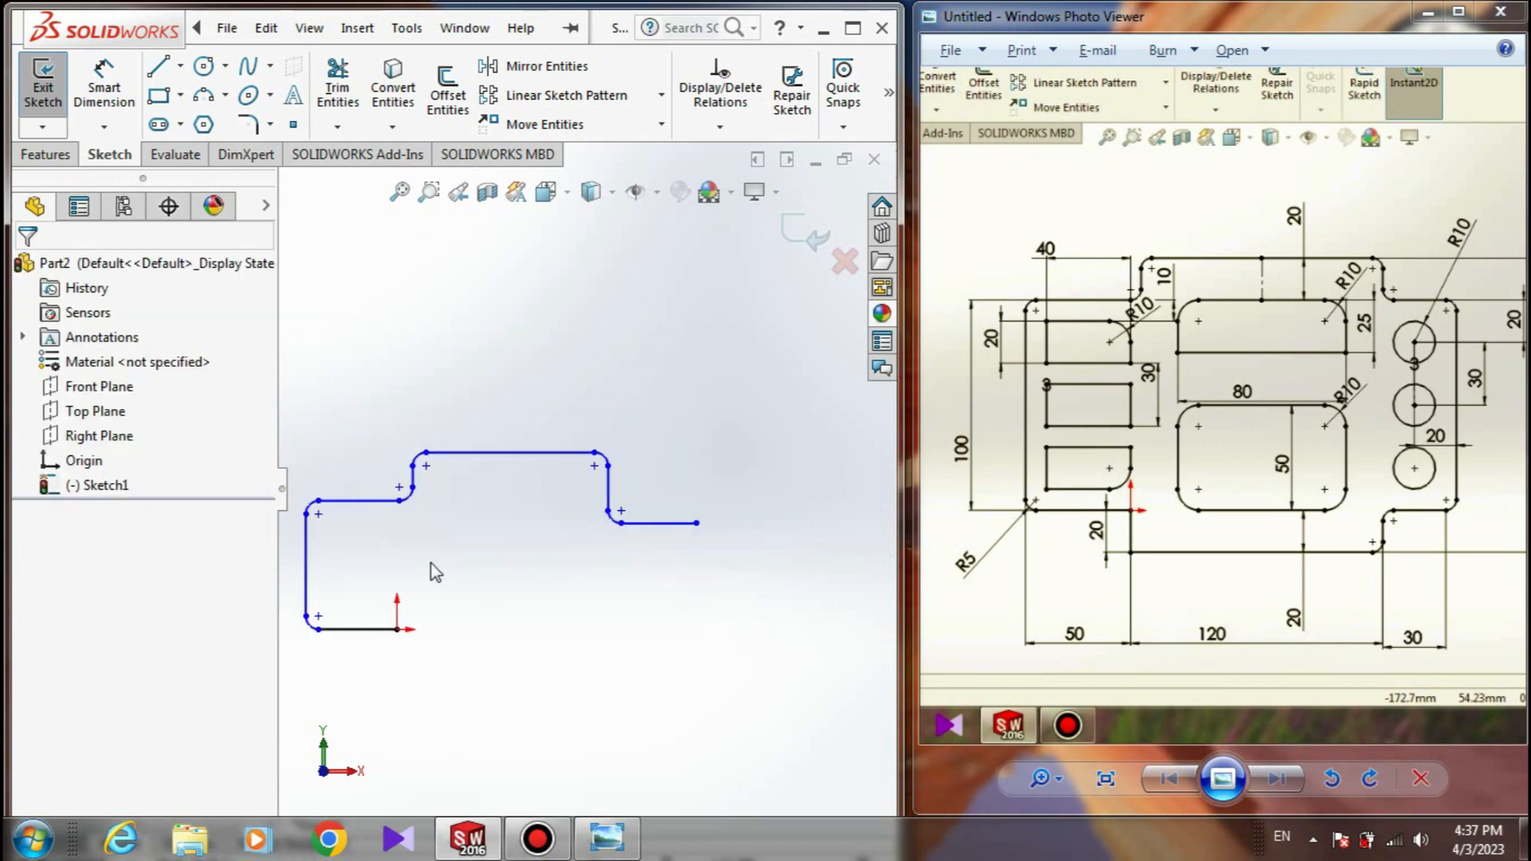
- Reshape the outline, raising the top edge and moving the left shoulder's corner to about (-51, 90) and the right step's lower arc to about (155, 101)
{"action": "mouse_move", "coordinate": [313, 514]}
{"action": "left_mouse_down"}
{"action": "mouse_move", "coordinate": [313, 476]}
{"action": "mouse_move", "coordinate": [327, 504]}
{"action": "left_mouse_up"}
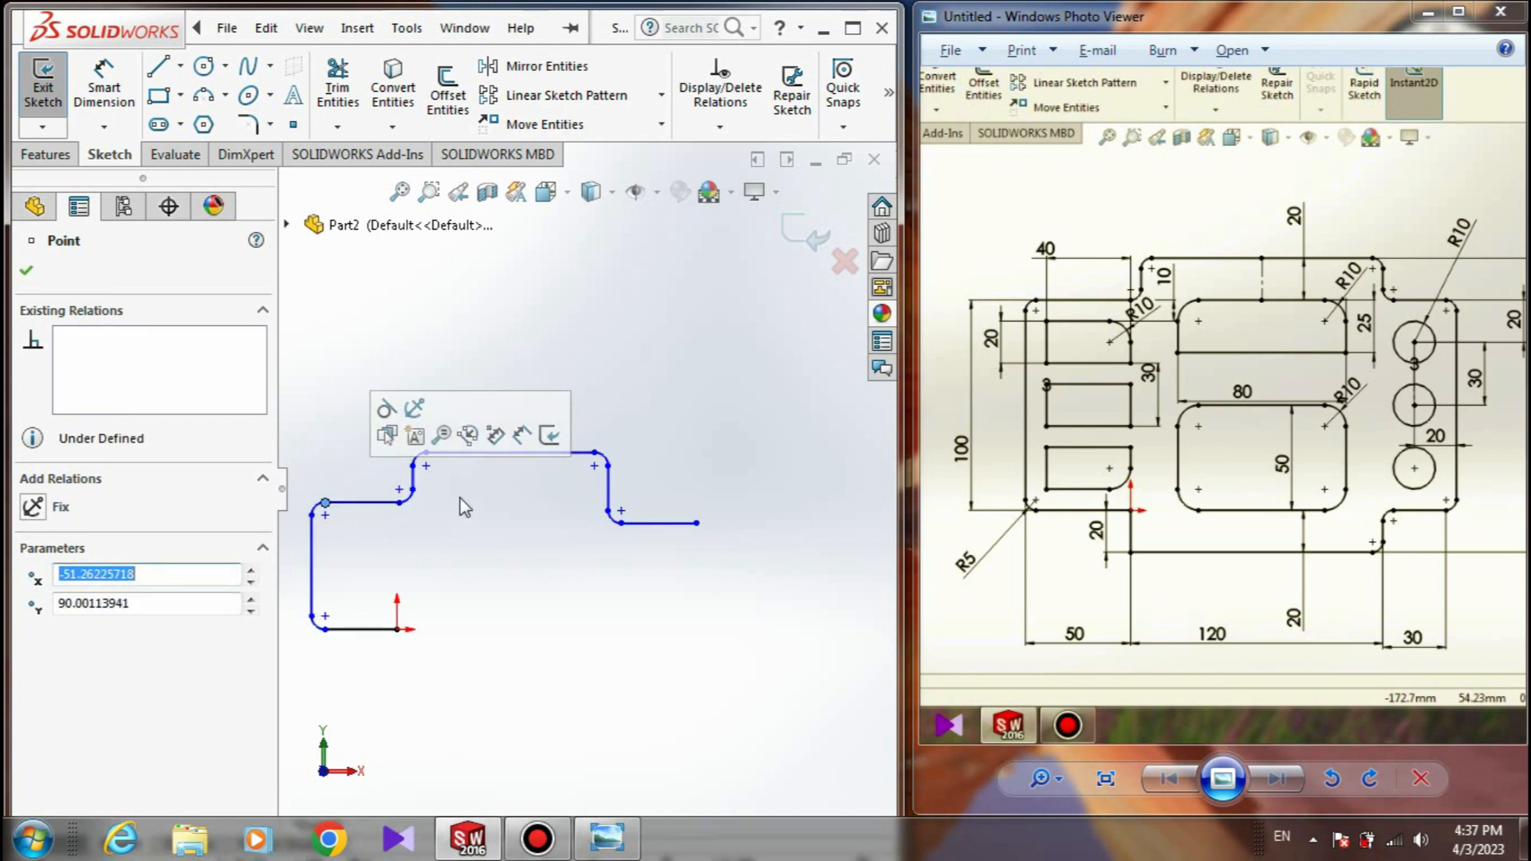
{"action": "left_click", "coordinate": [478, 490]}
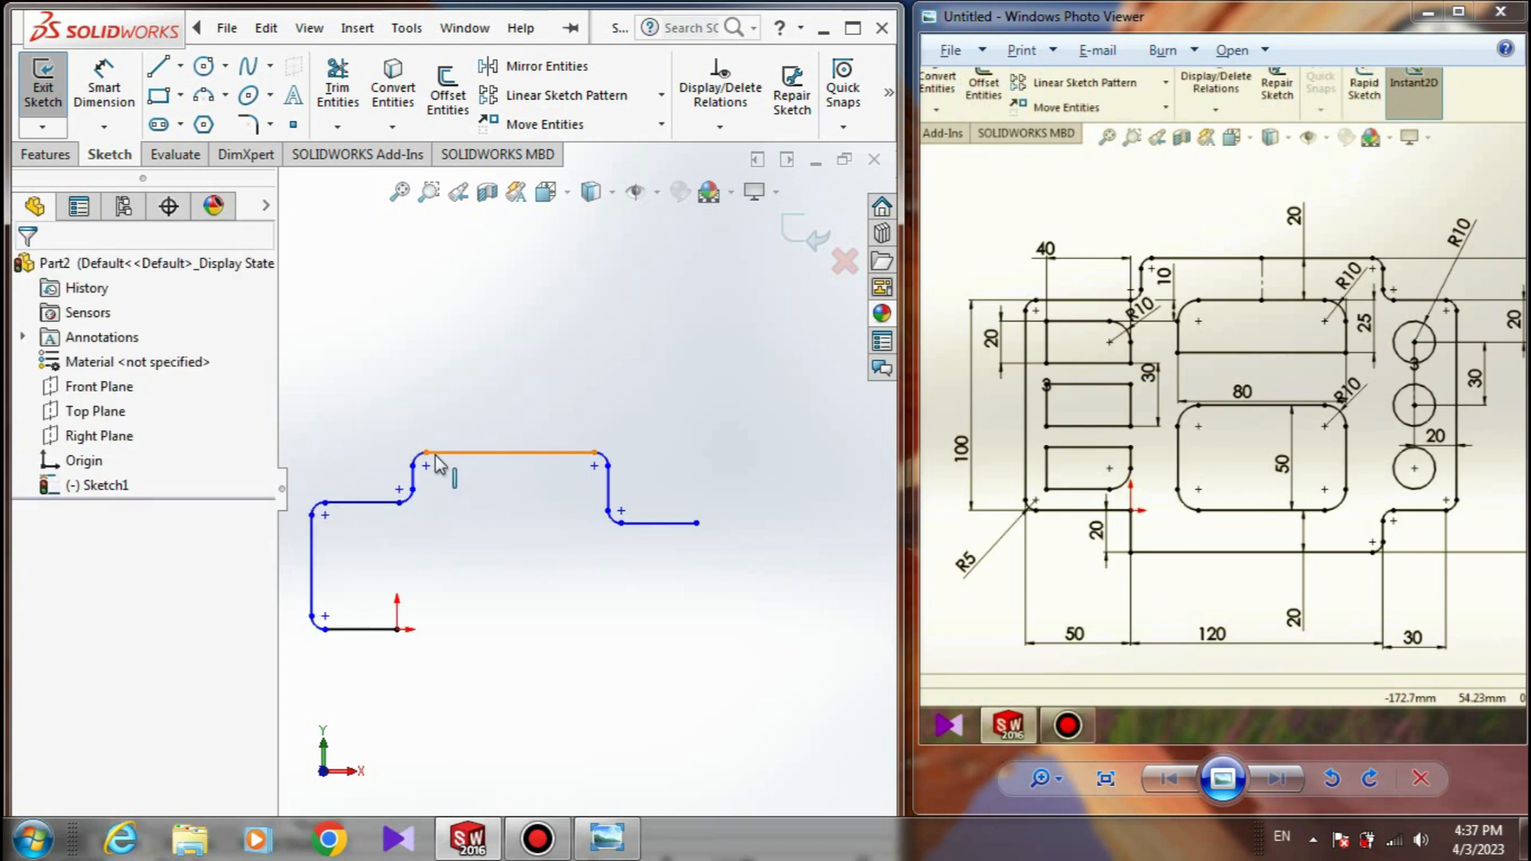
{"action": "mouse_move", "coordinate": [427, 457]}
{"action": "left_mouse_down"}
{"action": "mouse_move", "coordinate": [437, 410]}
{"action": "mouse_move", "coordinate": [417, 437]}
{"action": "left_mouse_up"}
{"action": "left_click_drag", "start_coordinate": [607, 514], "coordinate": [616, 485]}
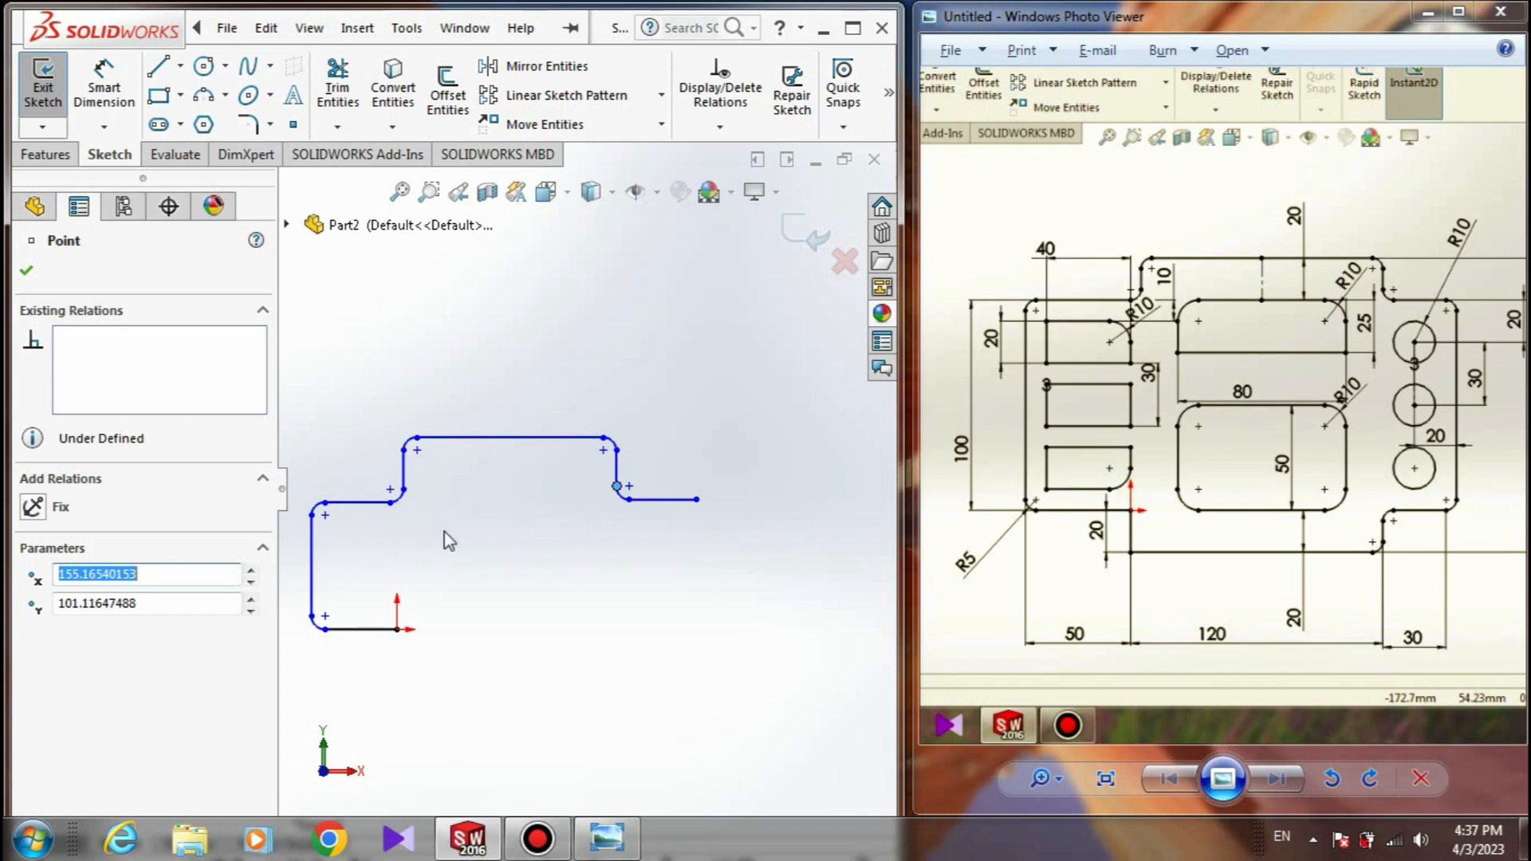
- Raise the top edge so its left end sits at about (12, 162), and raise the left shoulder line
{"action": "left_click_drag", "start_coordinate": [418, 437], "coordinate": [414, 401]}
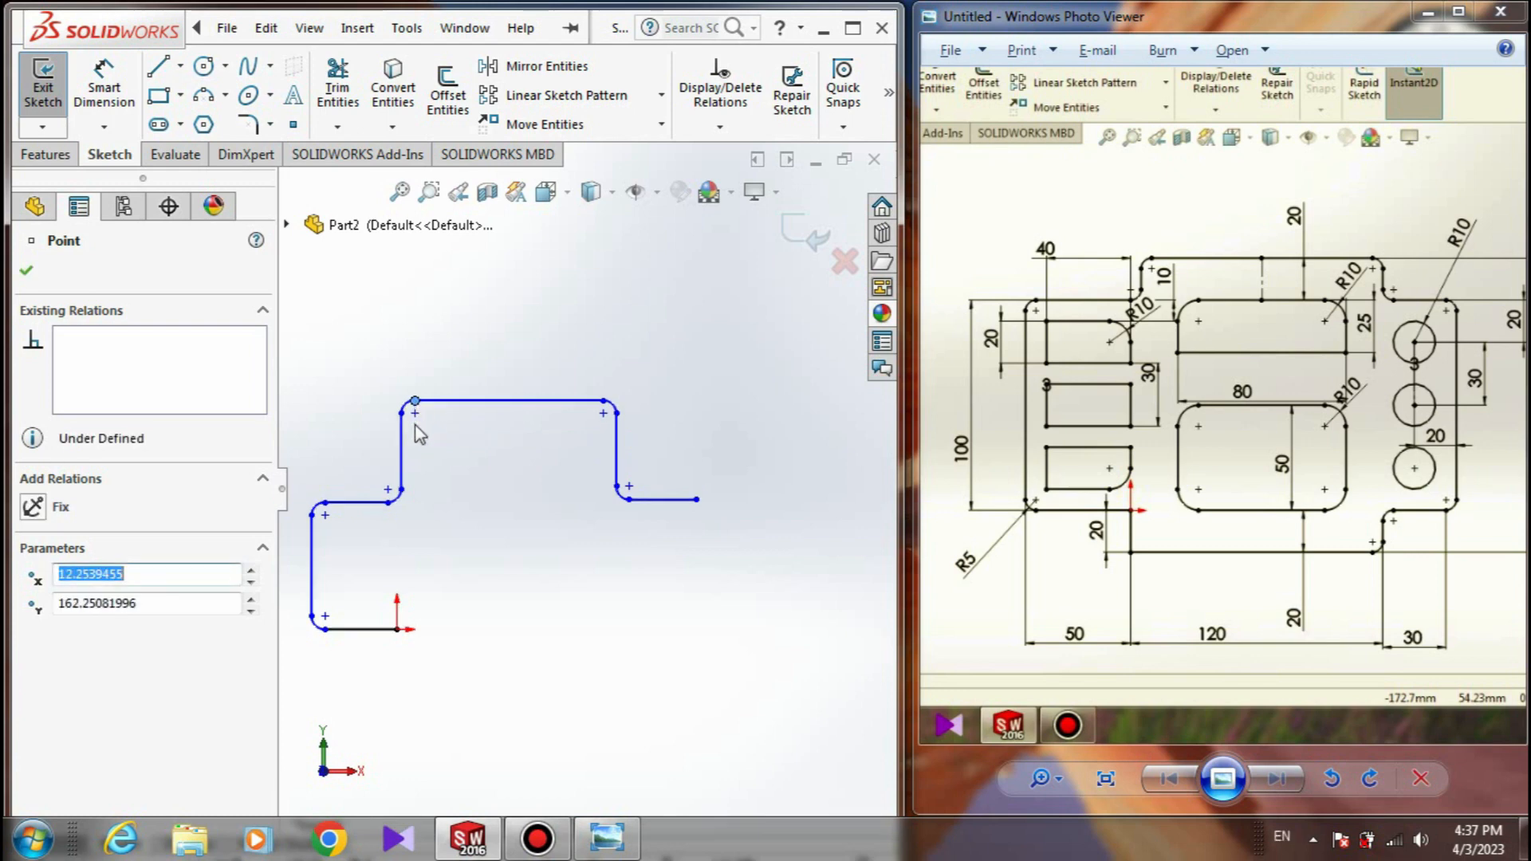
{"action": "left_click_drag", "start_coordinate": [389, 504], "coordinate": [384, 472]}
{"action": "left_click", "coordinate": [740, 558]}
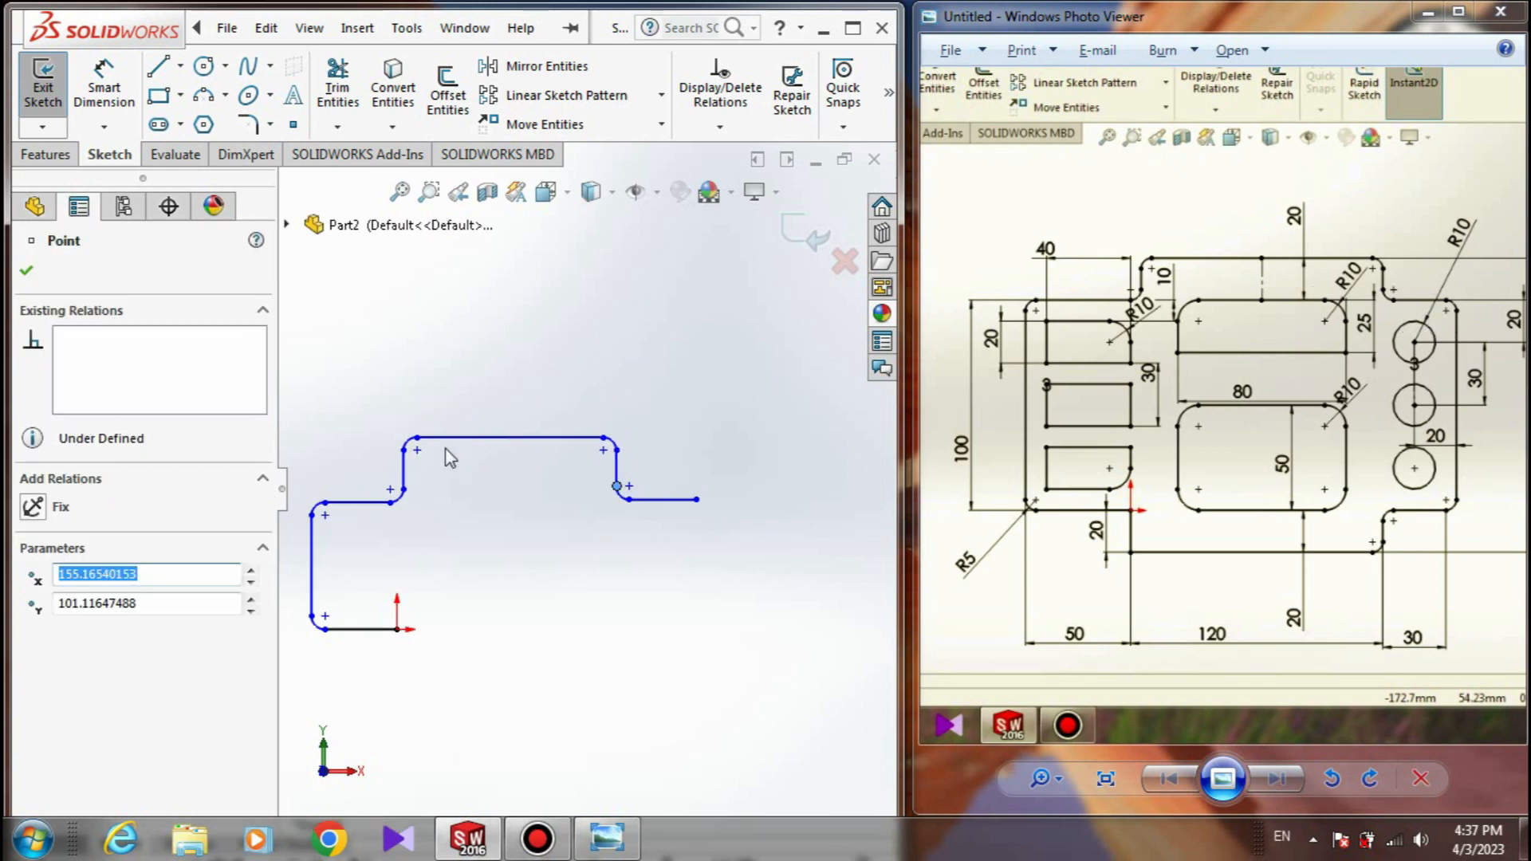
{"action": "left_click_drag", "start_coordinate": [417, 438], "coordinate": [414, 400]}
{"action": "left_click_drag", "start_coordinate": [388, 505], "coordinate": [384, 472]}
{"action": "left_click", "coordinate": [740, 558]}
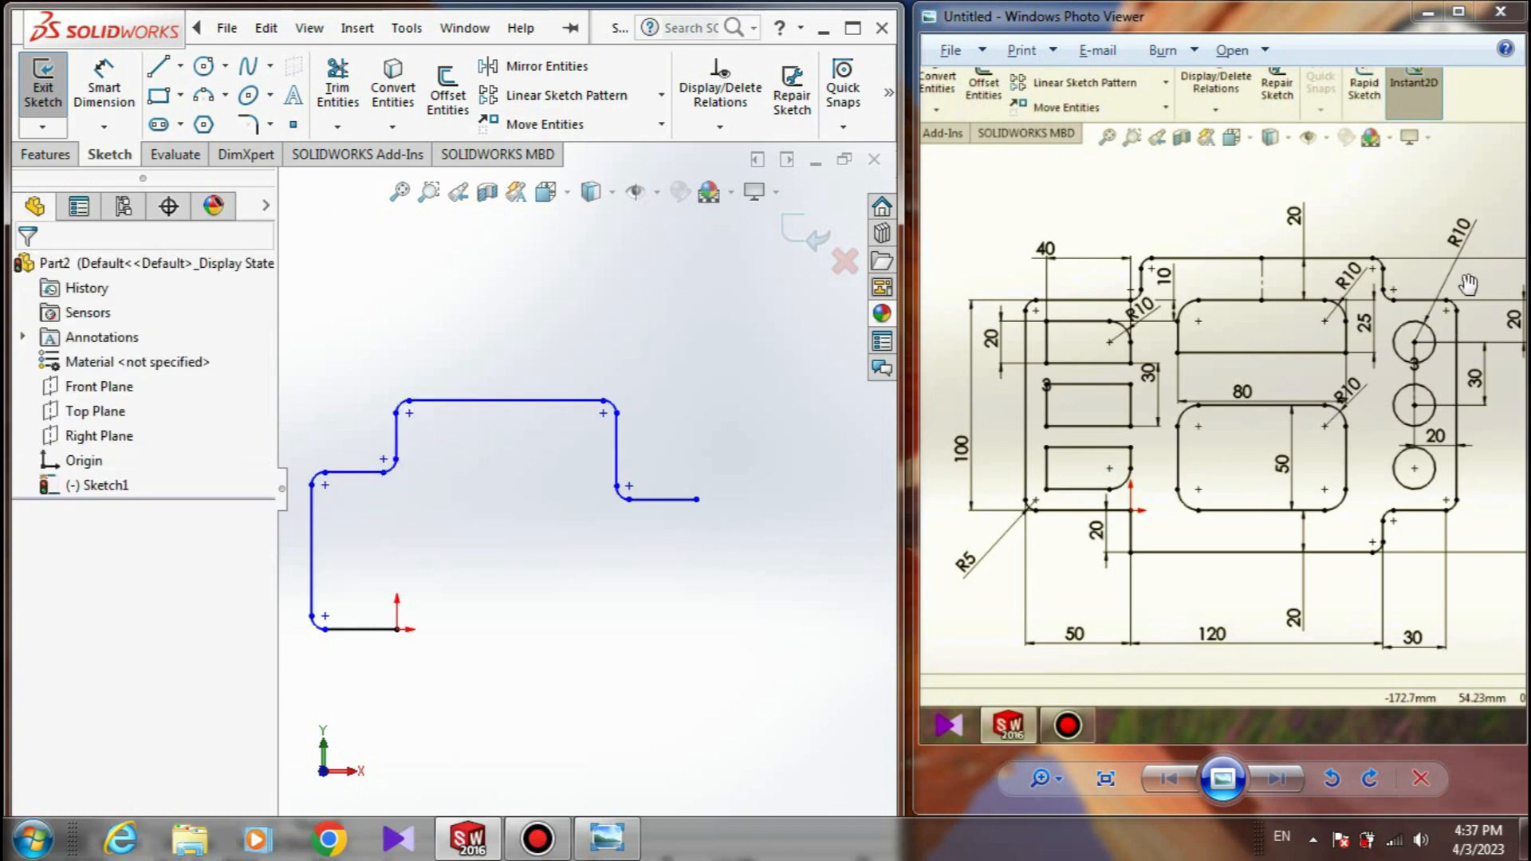
{"action": "left_click", "coordinate": [203, 95]}
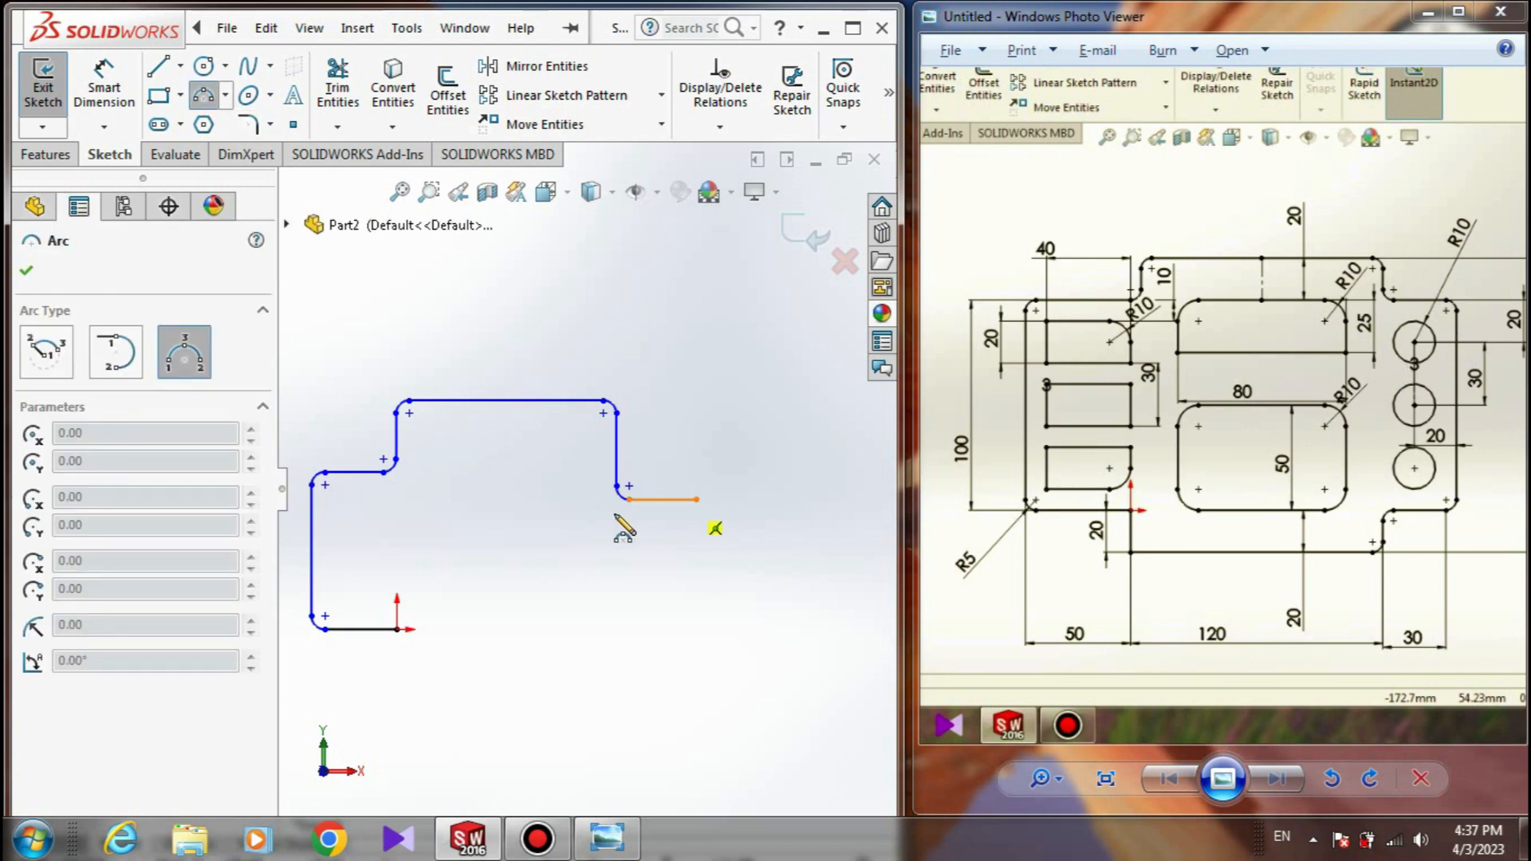
{"action": "right_click", "coordinate": [694, 413]}
{"action": "left_click", "coordinate": [718, 409]}
- Raise the right step's horizontal line to roughly the height of the left shoulder
{"action": "left_click_drag", "start_coordinate": [615, 488], "coordinate": [614, 455]}
{"action": "left_click", "coordinate": [622, 514]}
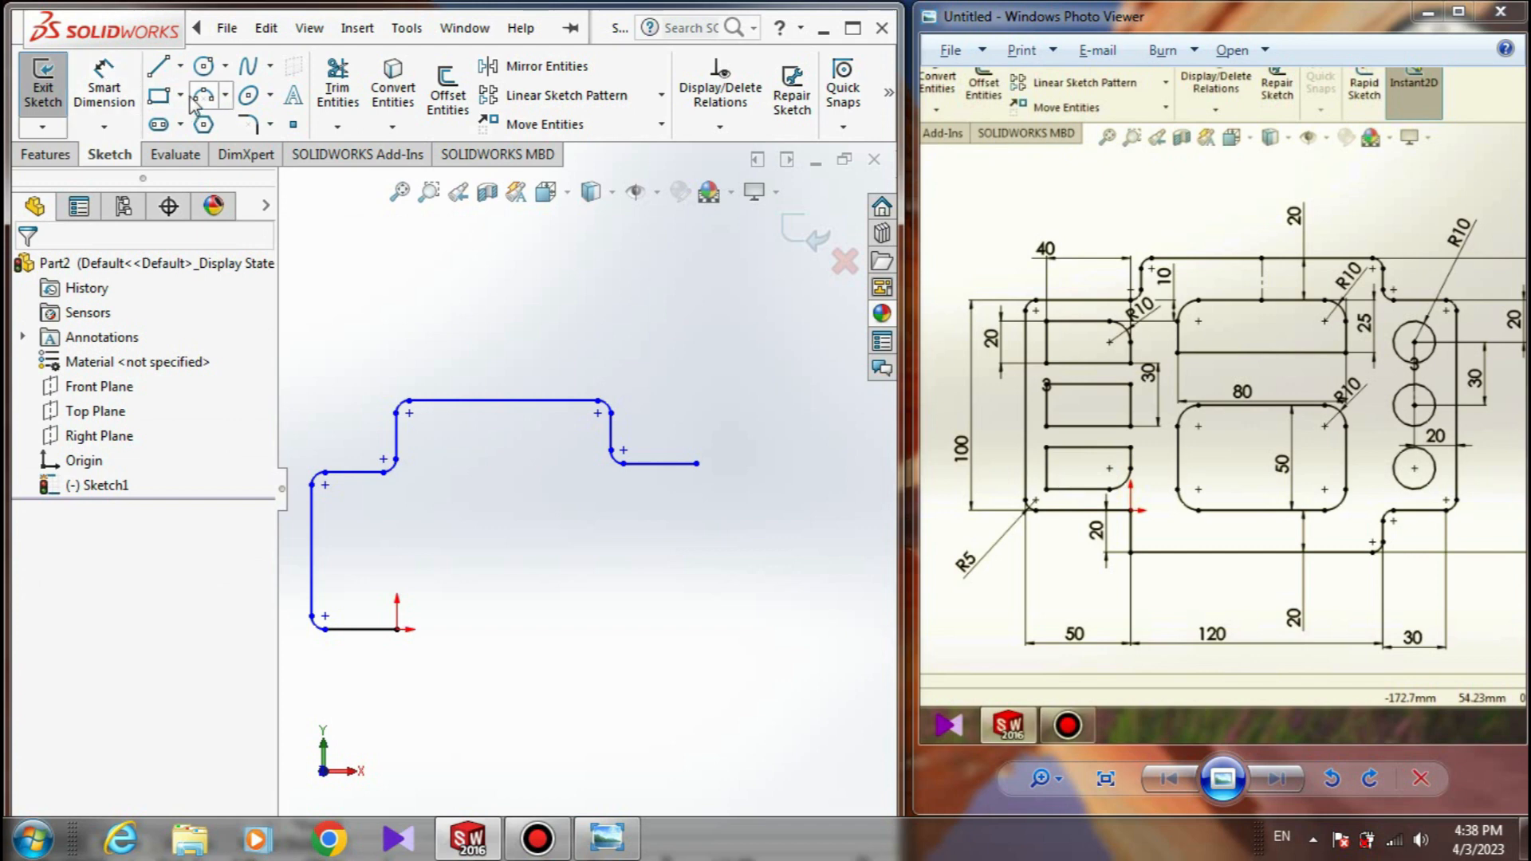
- Draw a three-point 90° arc of about 23 mm radius curving down from the right end of the right shoulder line
{"action": "left_click", "coordinate": [203, 95]}
{"action": "left_click", "coordinate": [696, 463]}
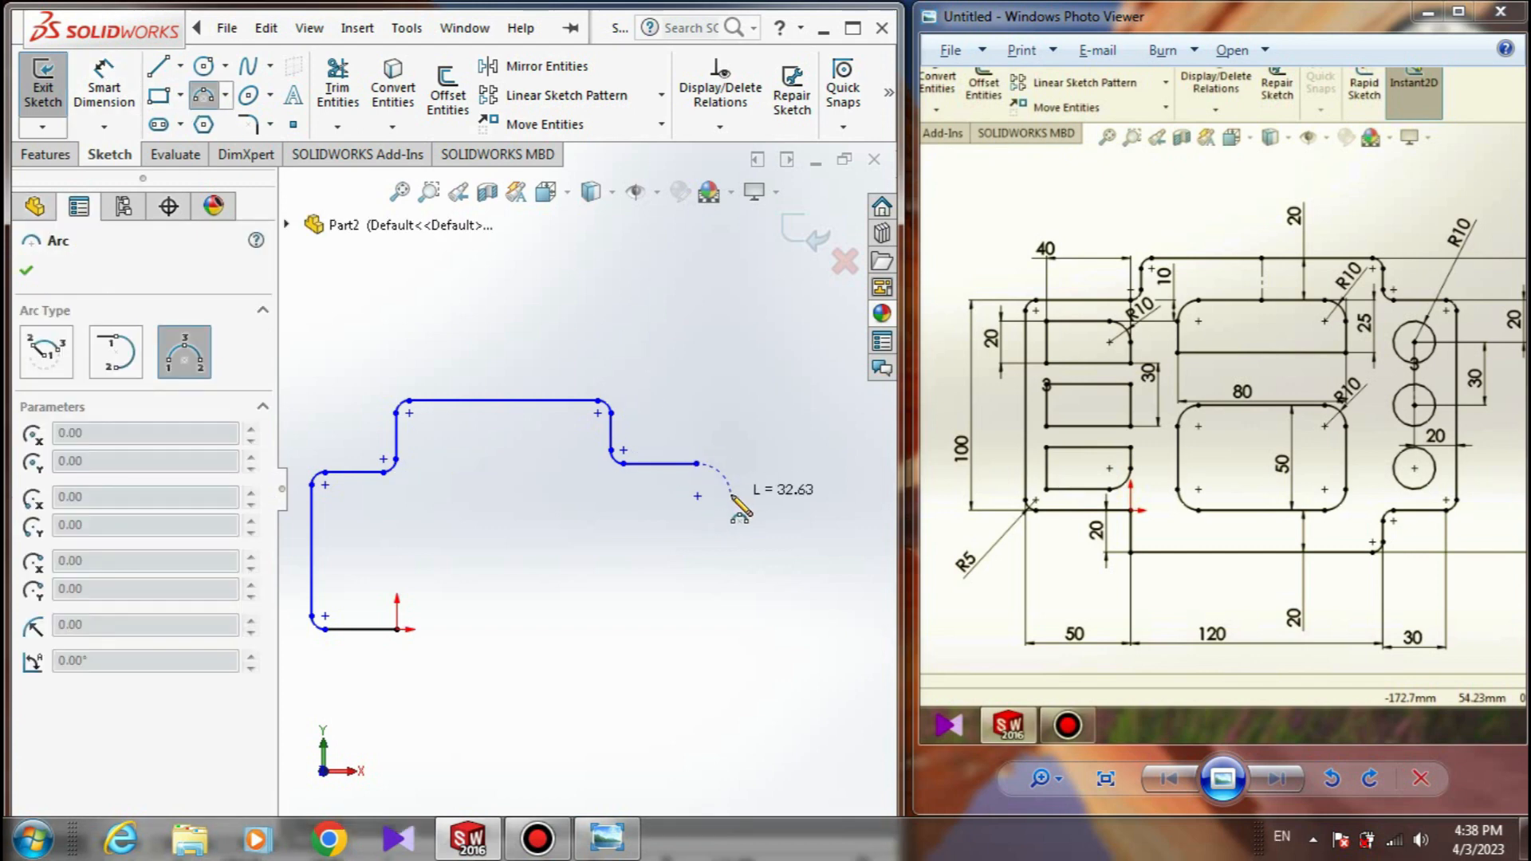
{"action": "left_click", "coordinate": [731, 494]}
{"action": "right_click", "coordinate": [774, 482]}
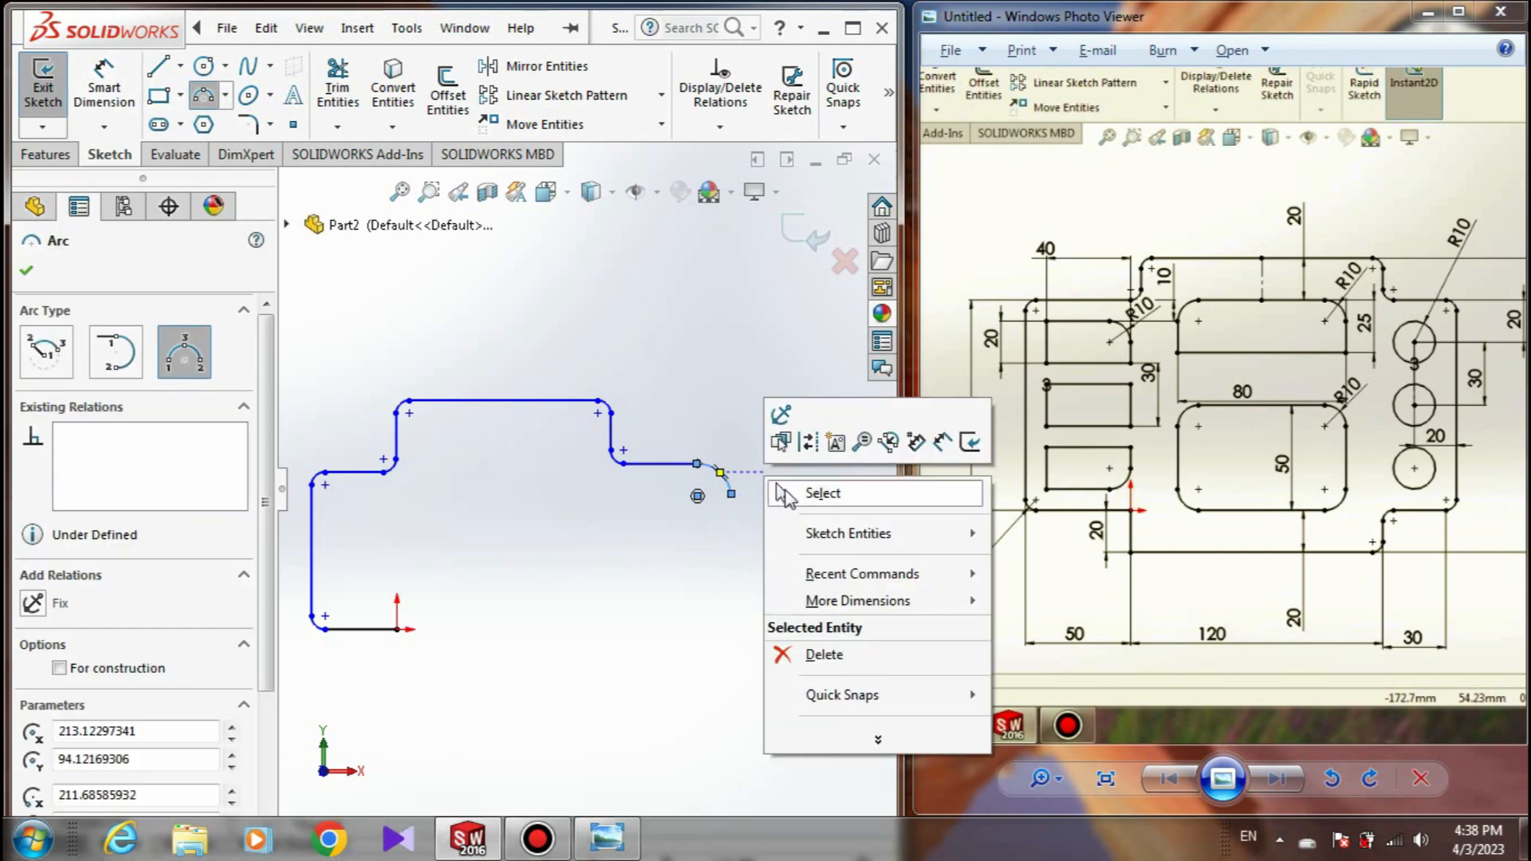
{"action": "left_click", "coordinate": [785, 489]}
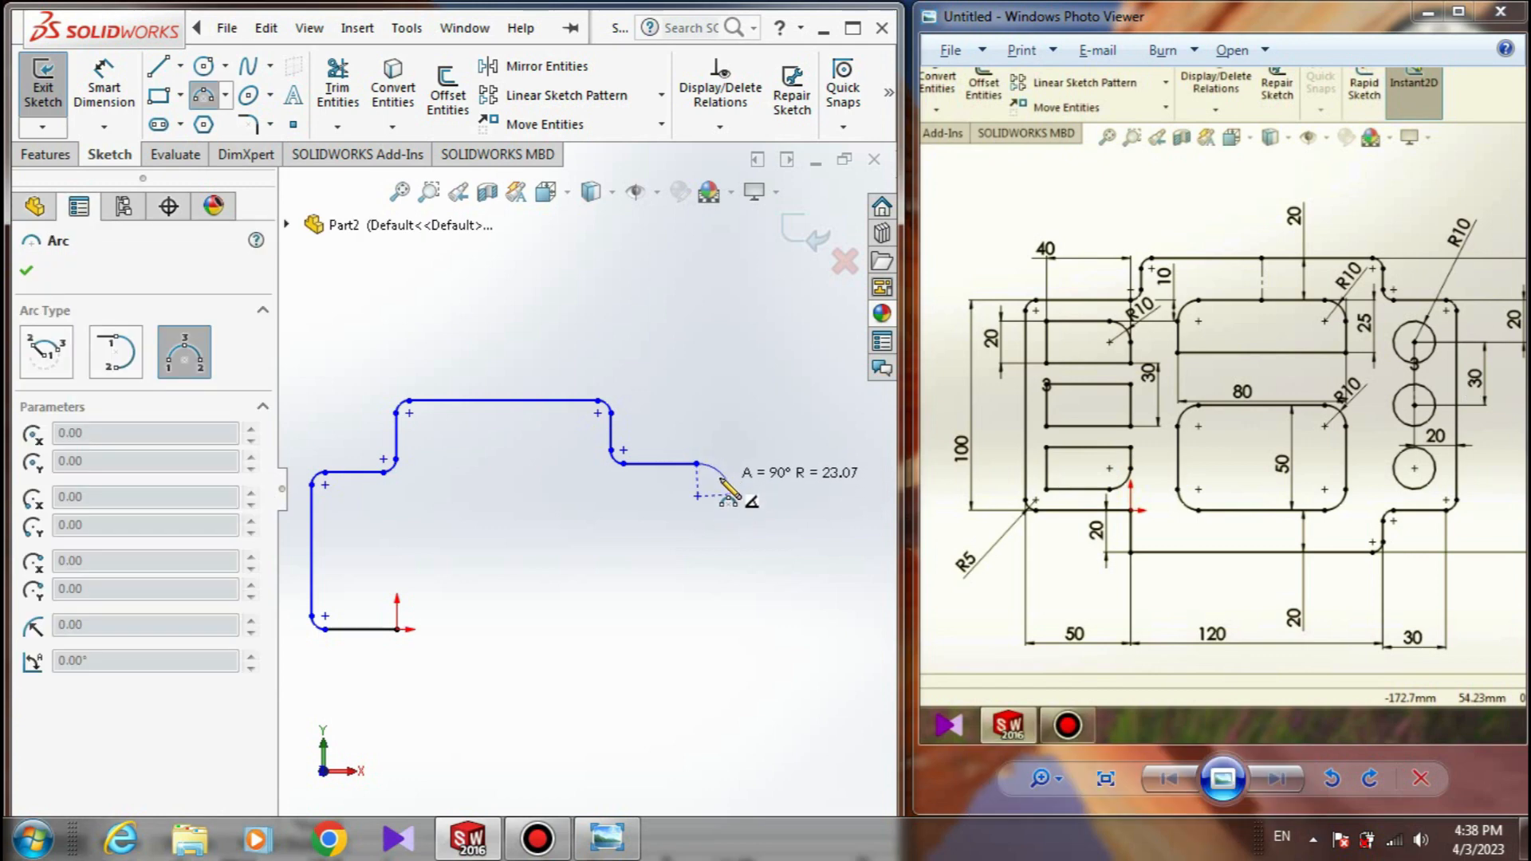
{"action": "left_click", "coordinate": [731, 493]}
{"action": "right_click", "coordinate": [768, 486]}
{"action": "left_click", "coordinate": [805, 492]}
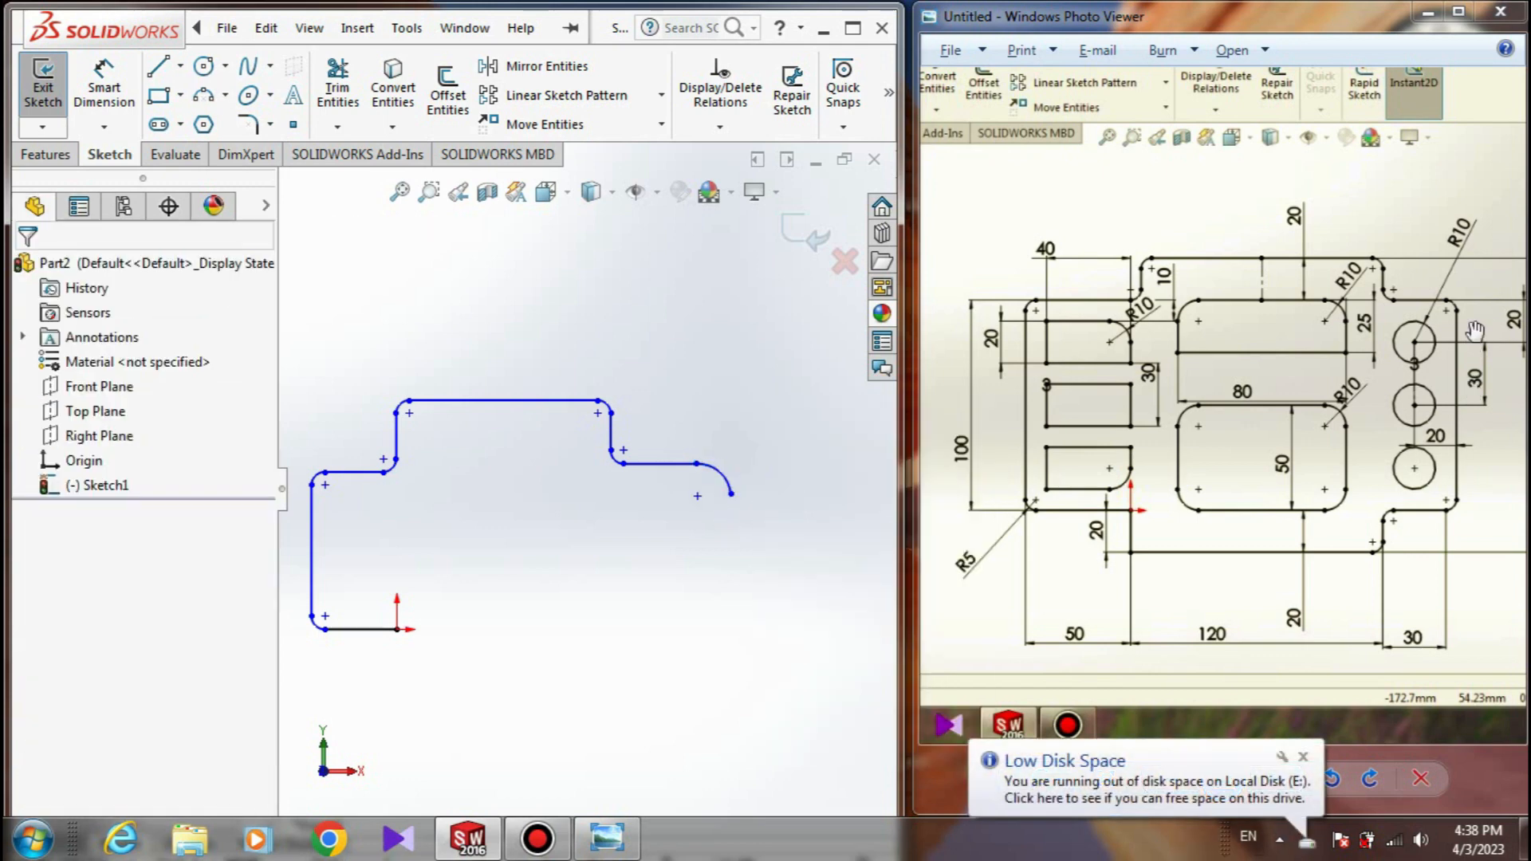
- Draw a vertical line downward from the free end of the upper-right corner arc
{"action": "key", "text": "l"}
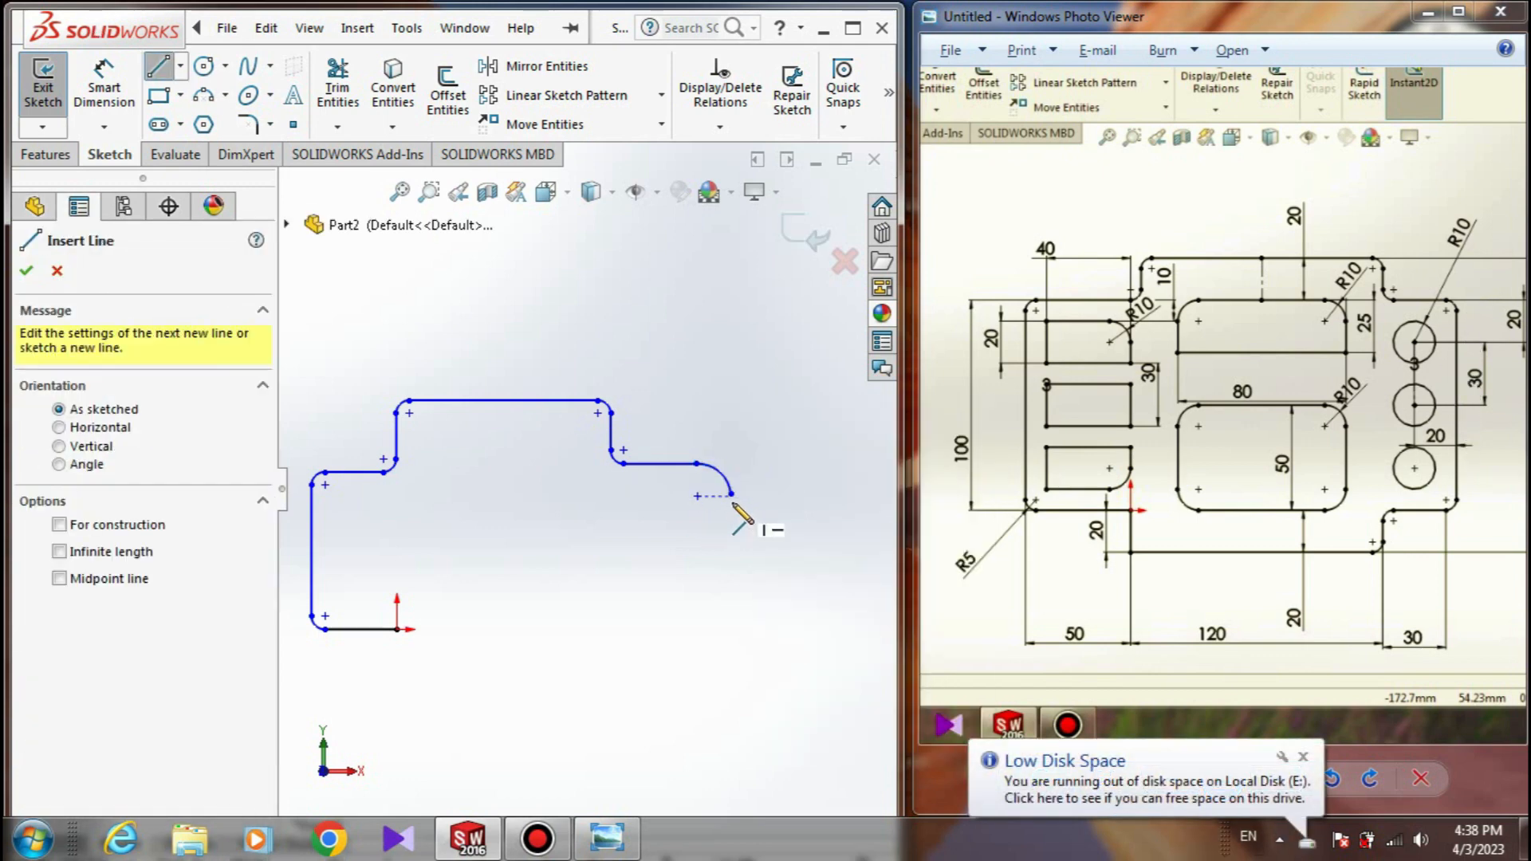
{"action": "left_click", "coordinate": [731, 493]}
{"action": "left_click", "coordinate": [731, 602]}
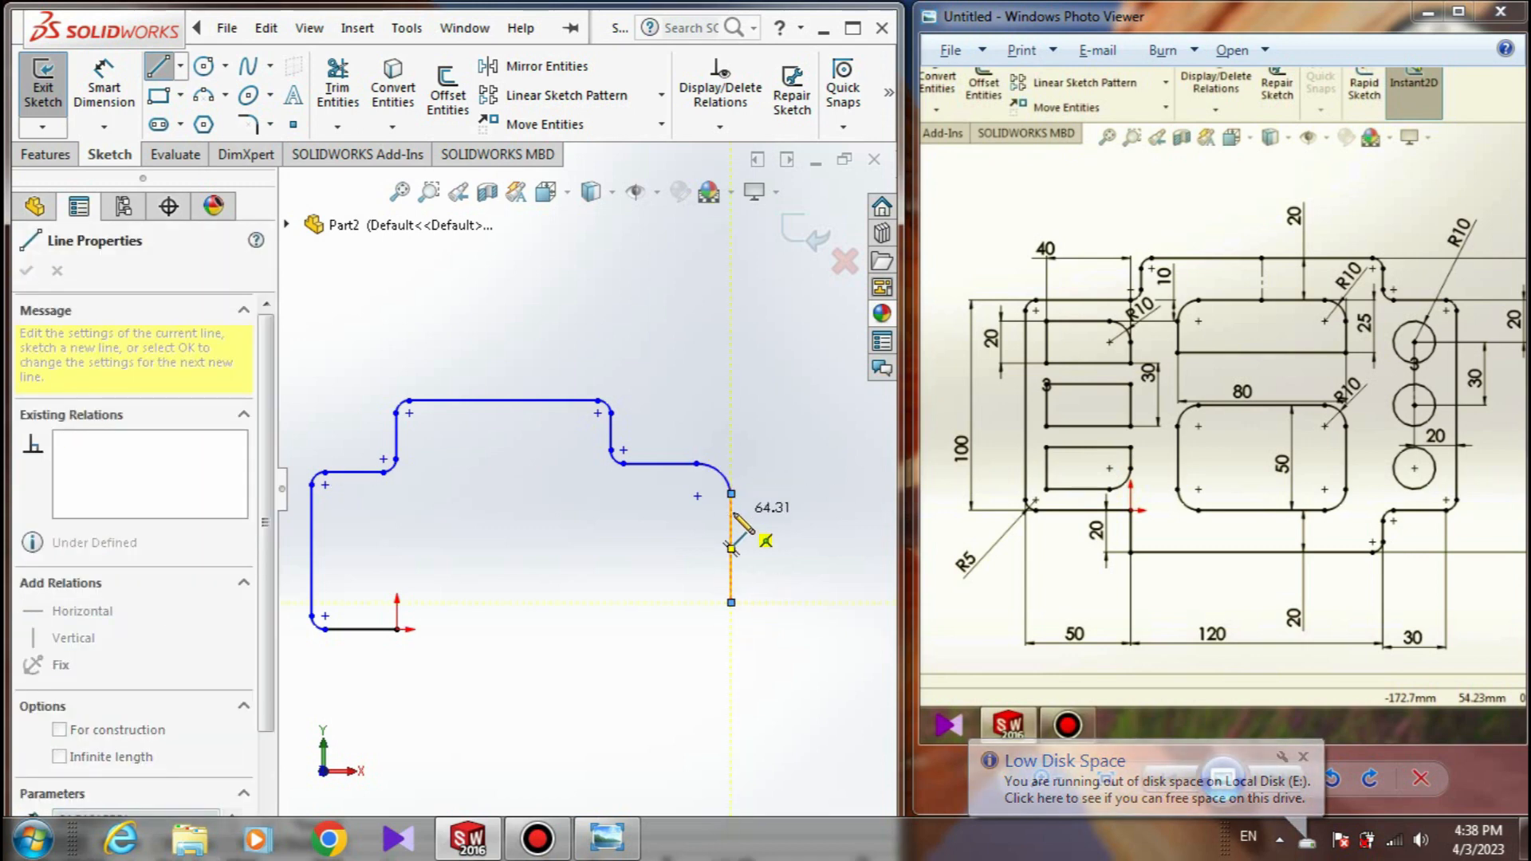
{"action": "right_click", "coordinate": [794, 526]}
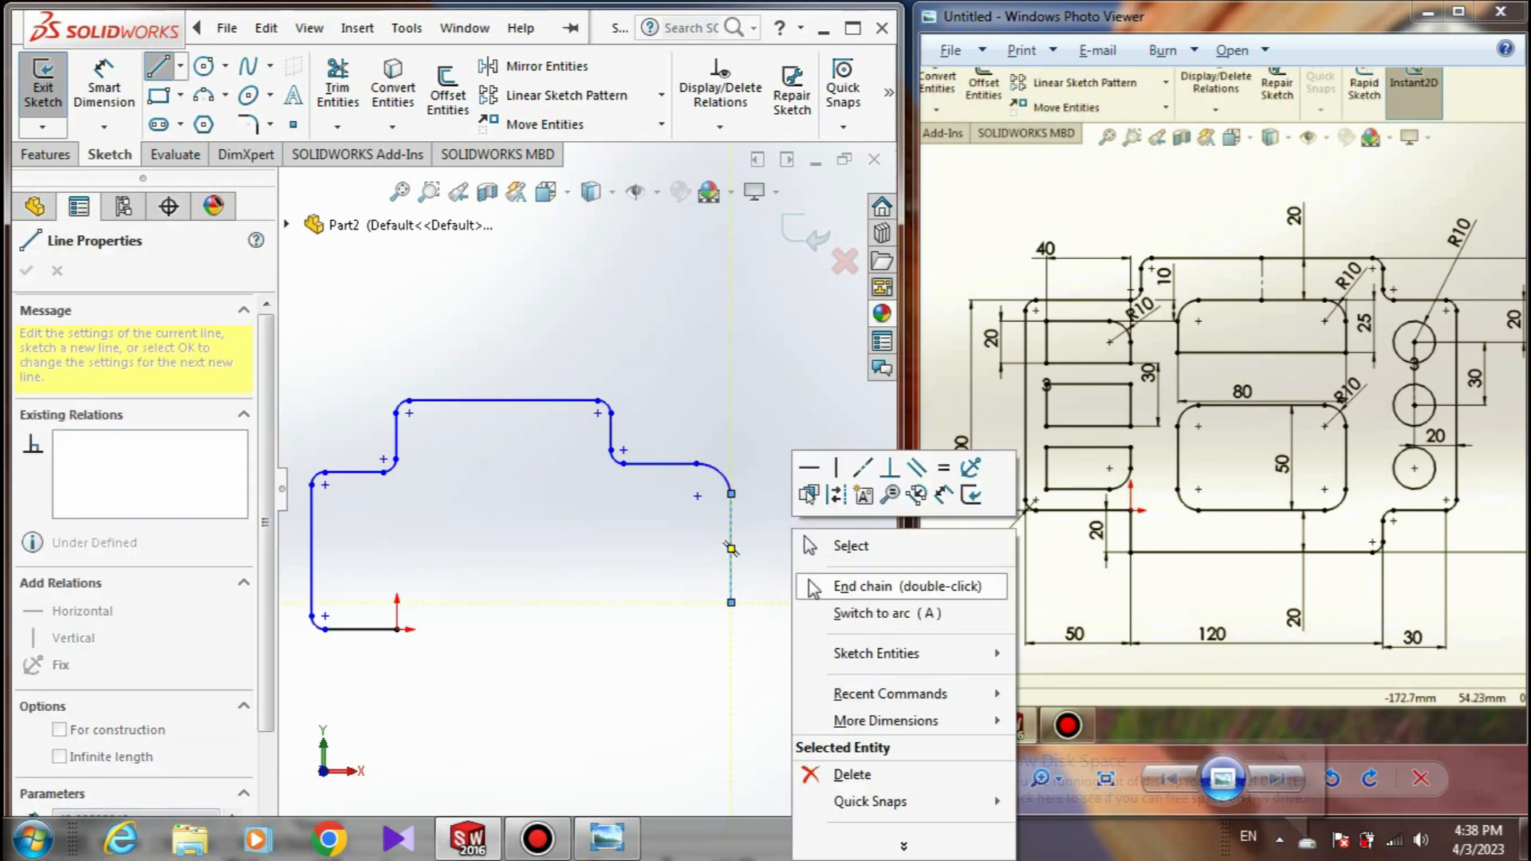
{"action": "left_click", "coordinate": [829, 539]}
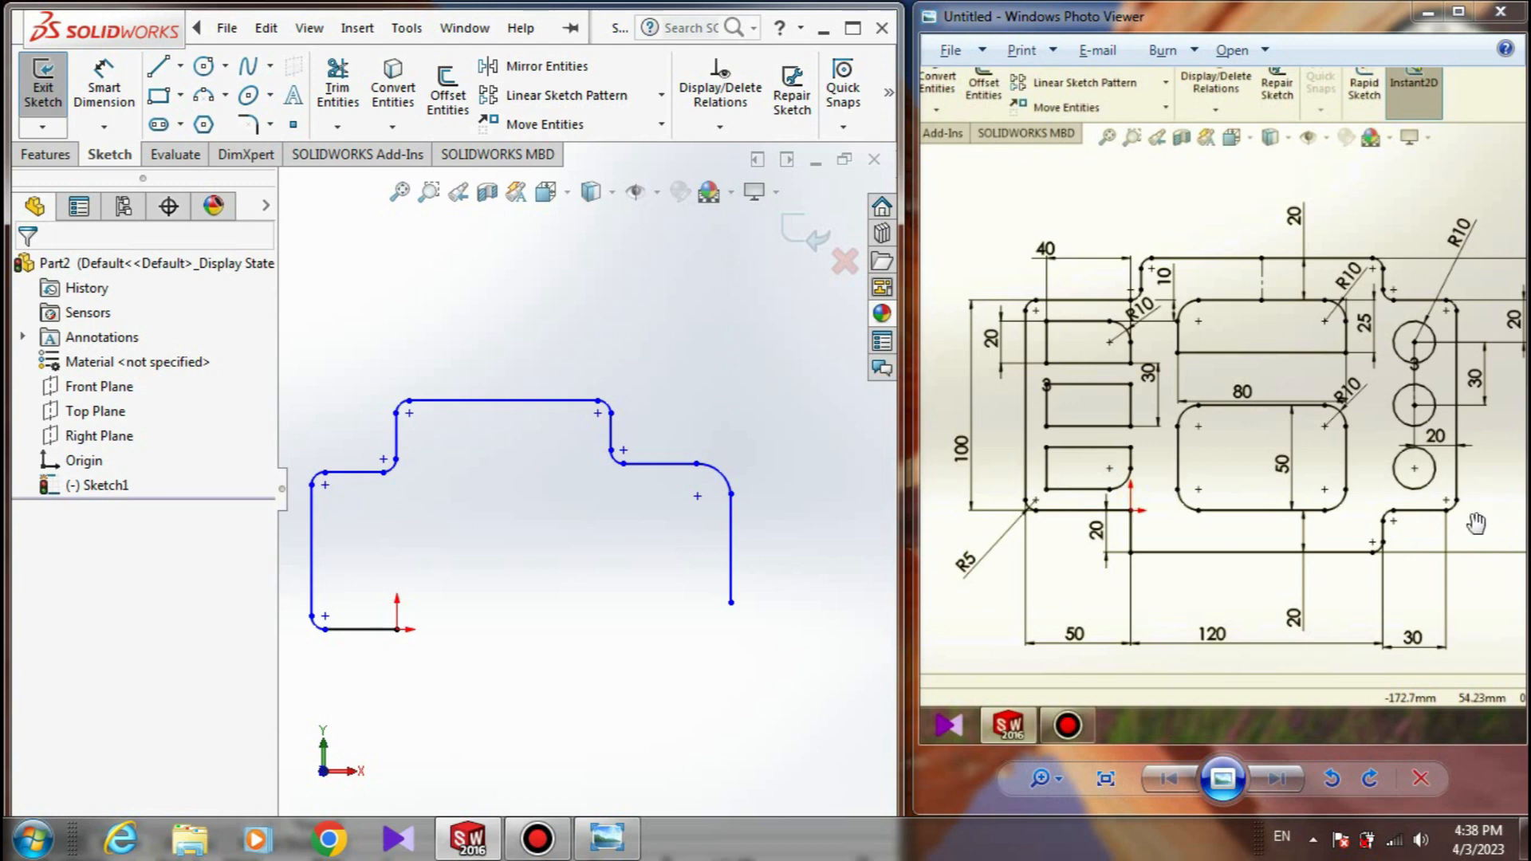
- Draw a small three-point arc curving down and left from the lower end of the right vertical line
{"action": "left_click", "coordinate": [203, 95]}
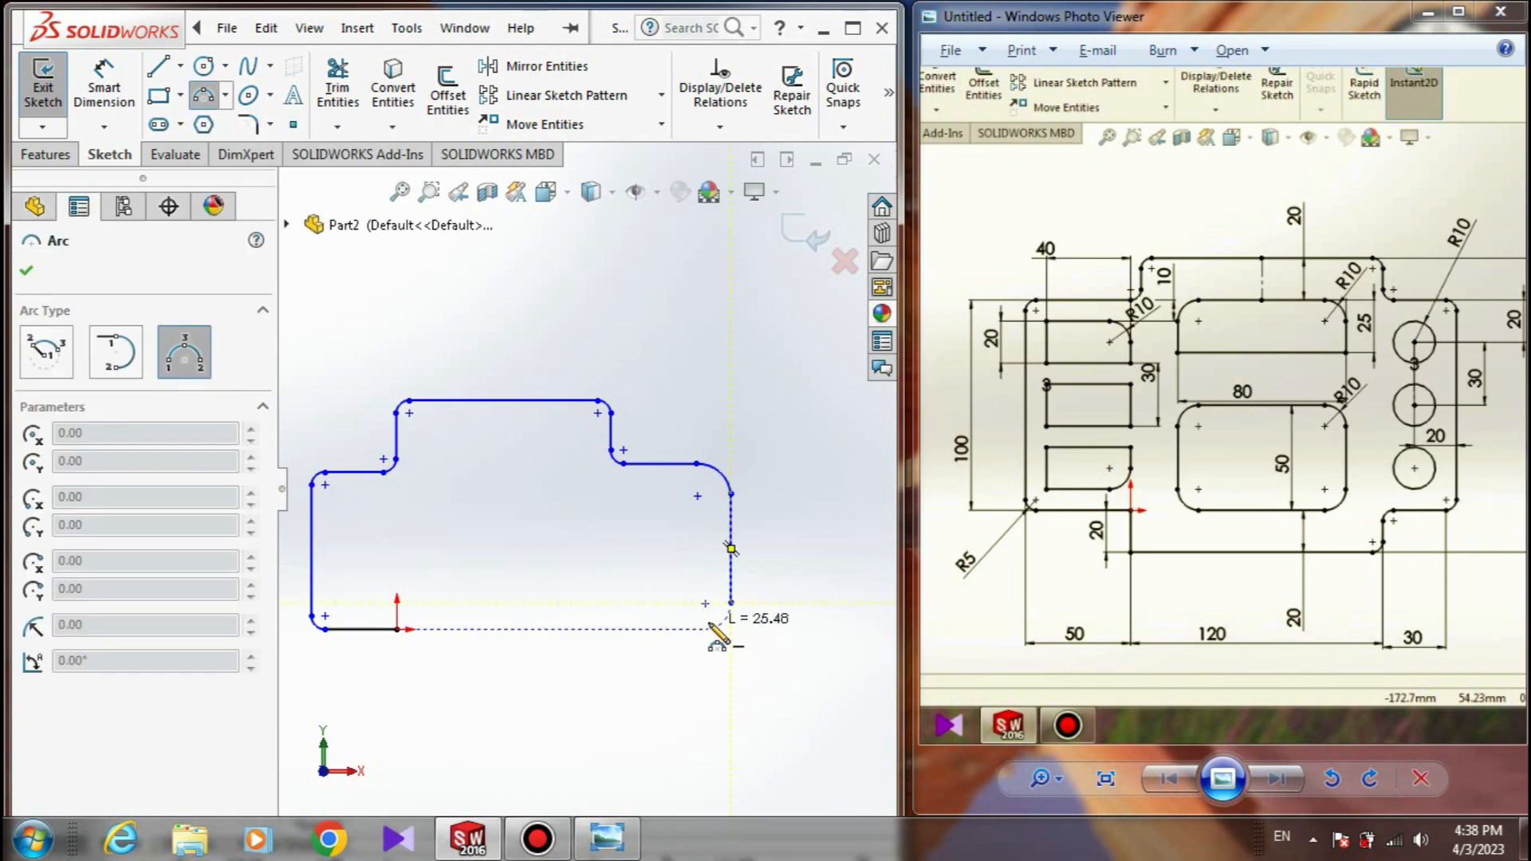
{"action": "left_click", "coordinate": [709, 619]}
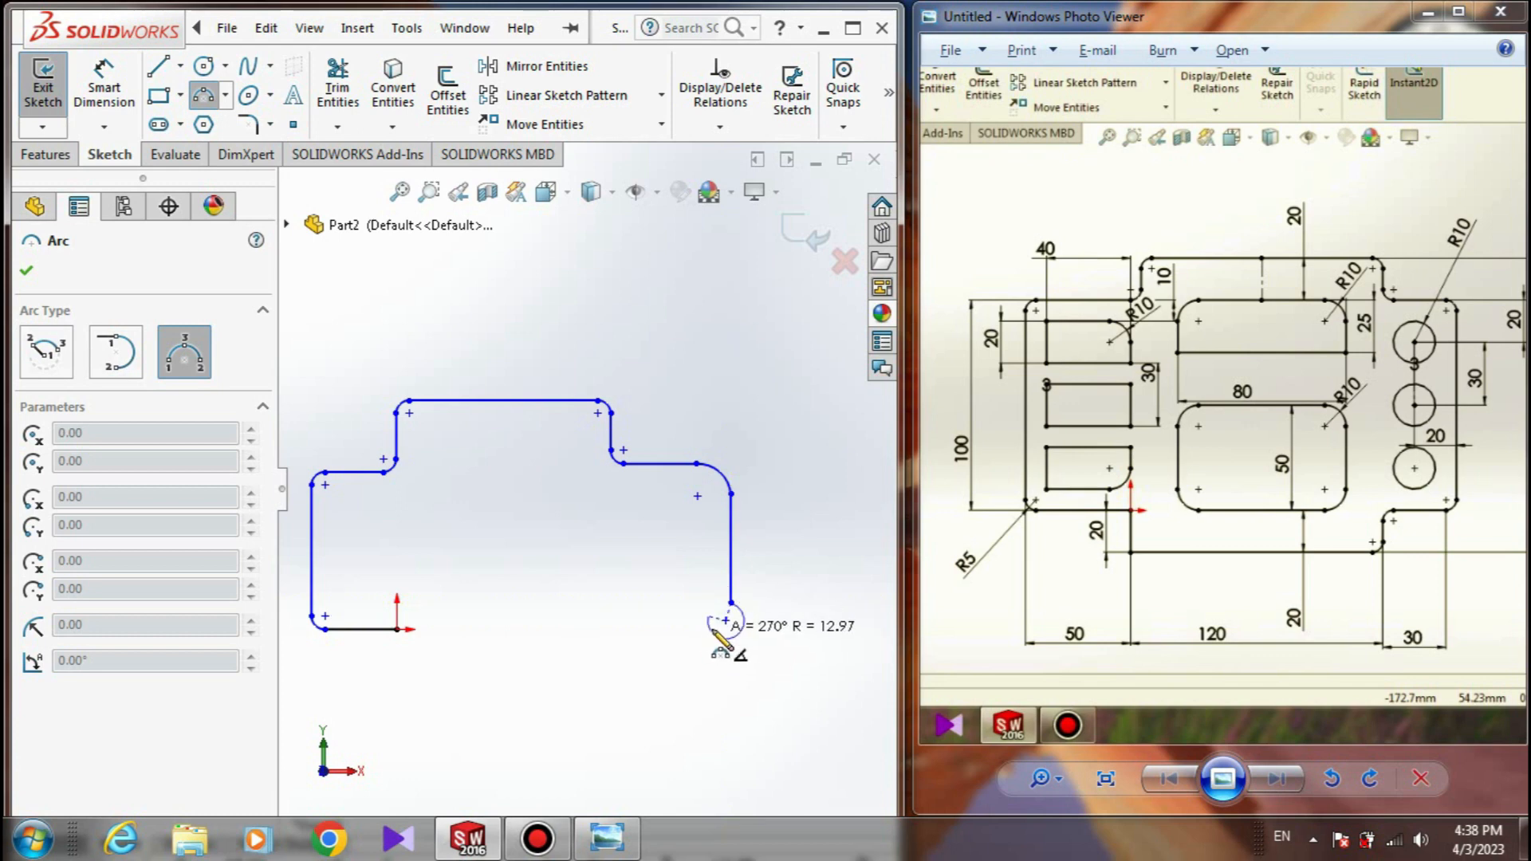
{"action": "left_click", "coordinate": [710, 621]}
{"action": "key", "text": "ctrl+z"}
{"action": "left_click", "coordinate": [731, 604]}
{"action": "left_click", "coordinate": [709, 624]}
{"action": "left_click", "coordinate": [712, 634]}
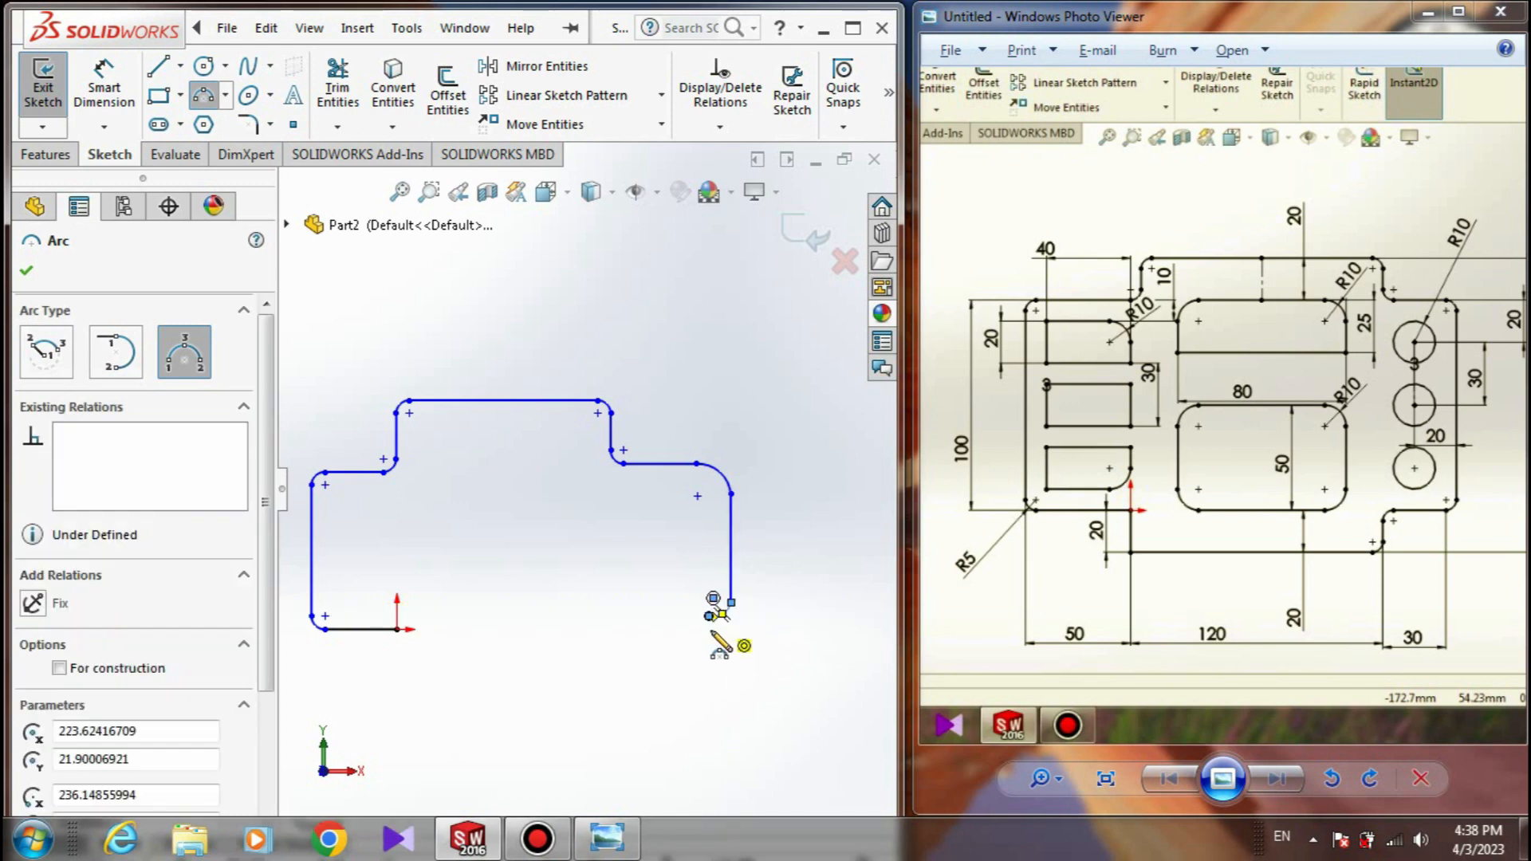
- Draw a horizontal line to the left from the lower-right corner arc, ending below the right step's lower arc
{"action": "left_click", "coordinate": [159, 67]}
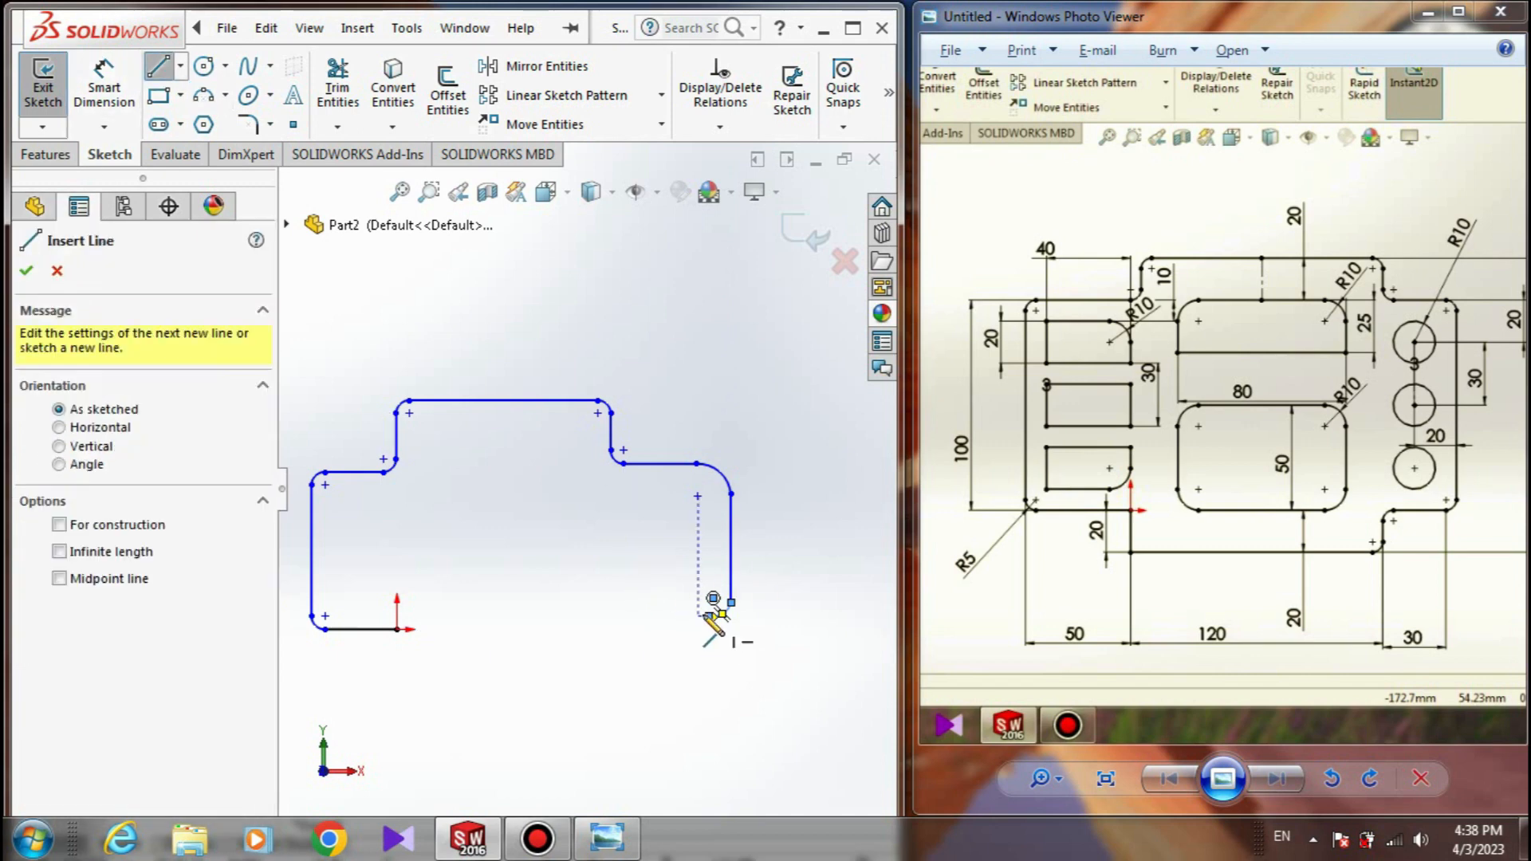
{"action": "left_click", "coordinate": [717, 615]}
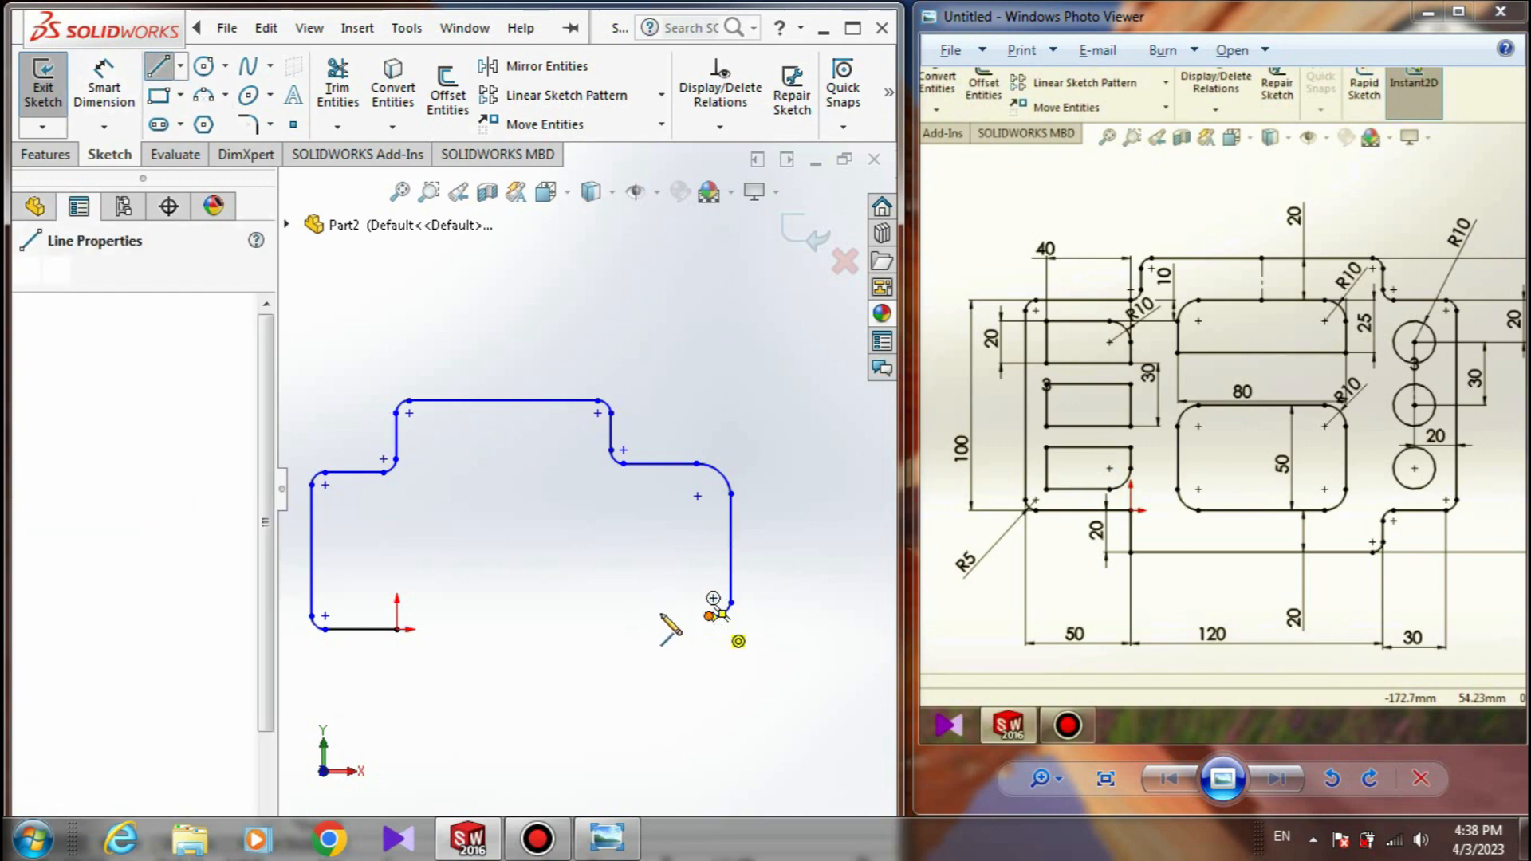
{"action": "left_click", "coordinate": [623, 615]}
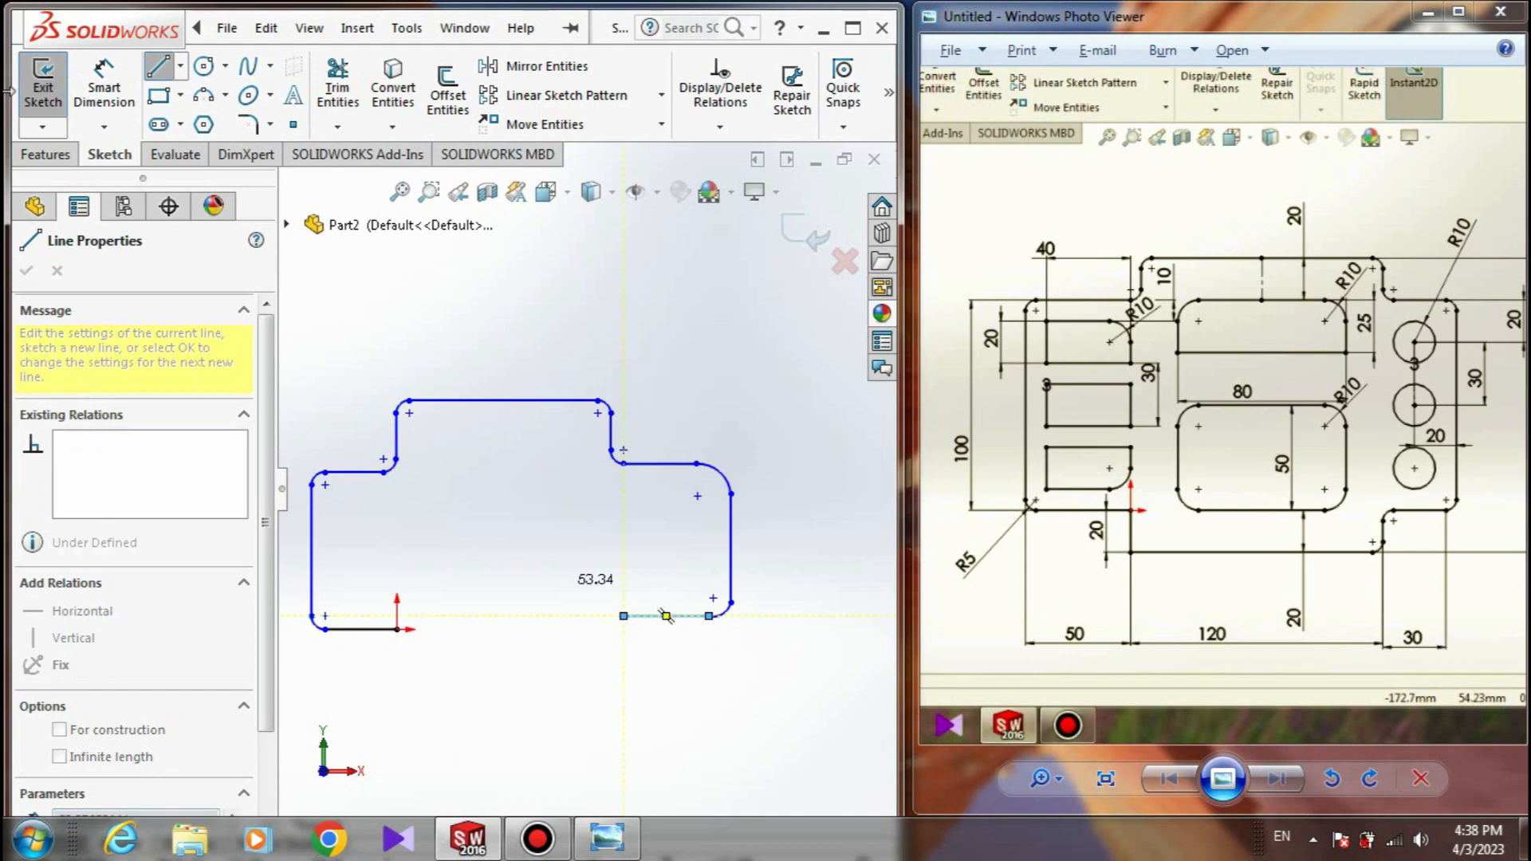
- Draw a three-point arc curving down and left from the left end of the lower-right horizontal line
{"action": "left_click", "coordinate": [226, 95]}
{"action": "left_click", "coordinate": [240, 177]}
{"action": "left_click", "coordinate": [623, 616]}
{"action": "left_click", "coordinate": [585, 658]}
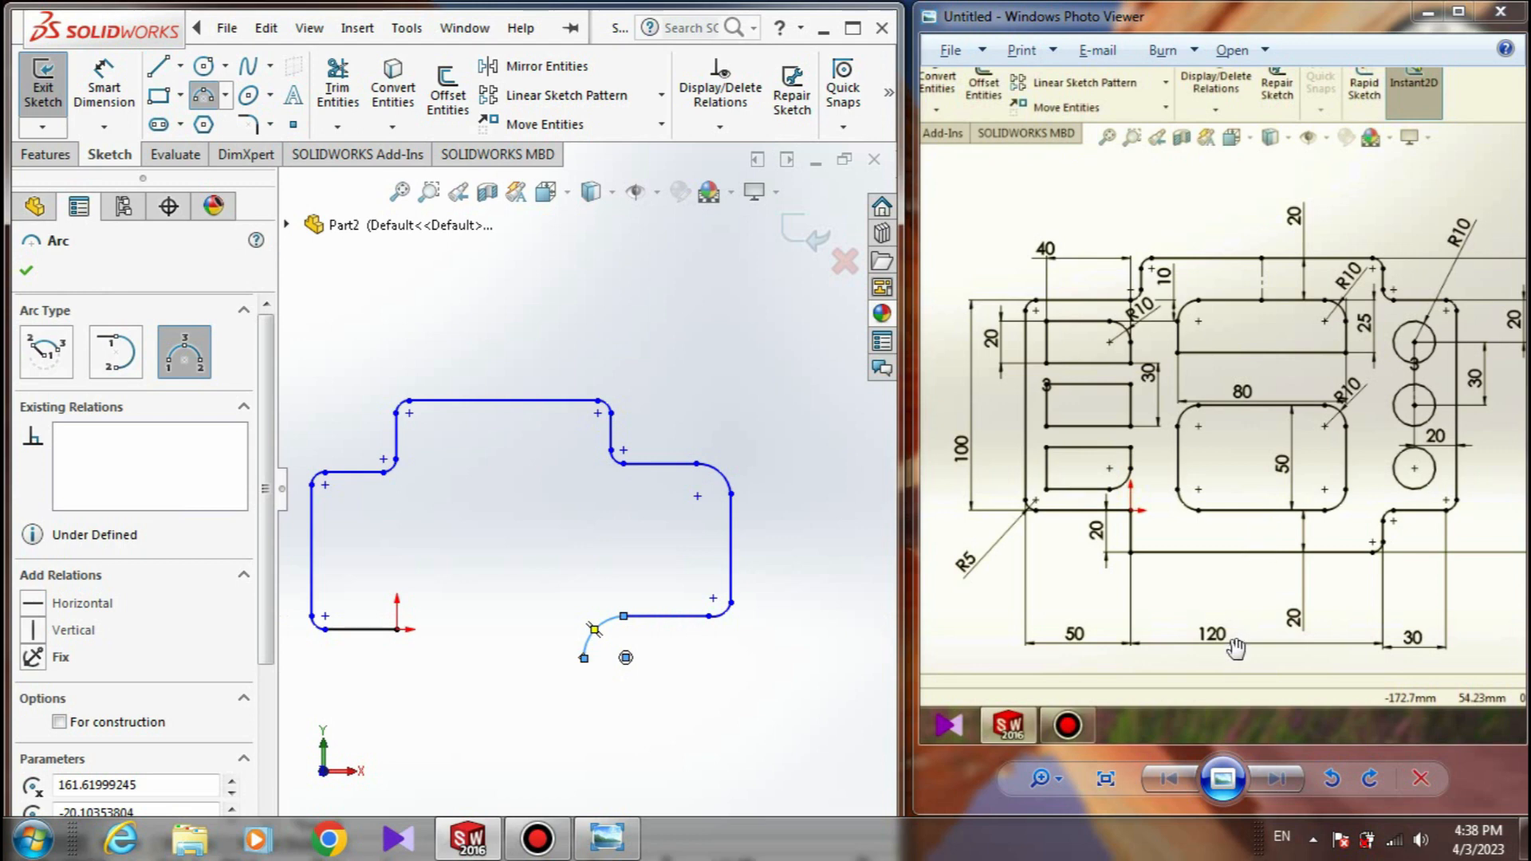
{"action": "left_click", "coordinate": [594, 629]}
{"action": "key", "text": "Escape"}
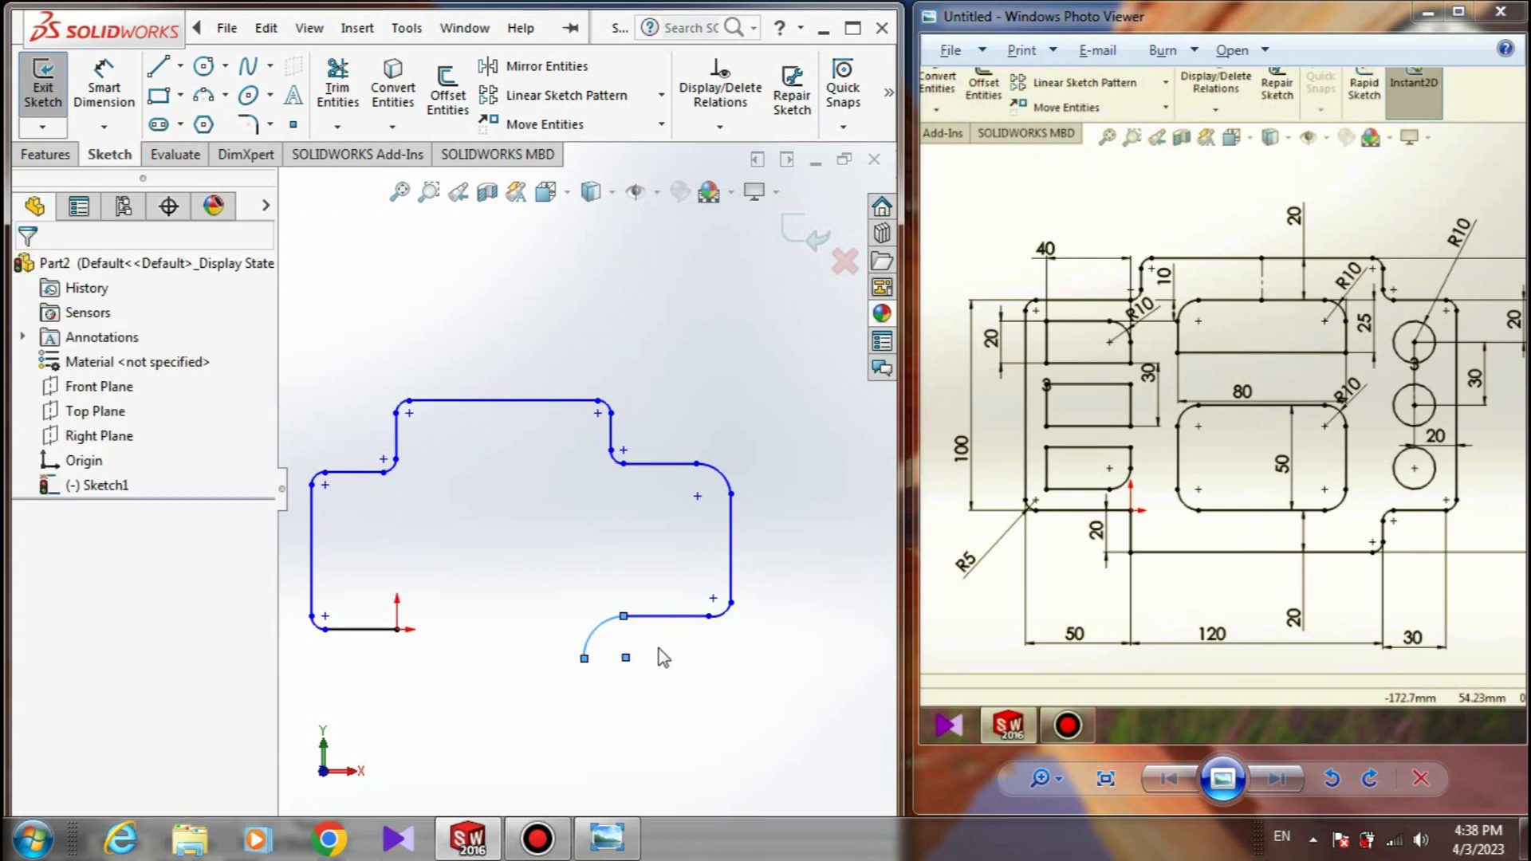
{"action": "right_click", "coordinate": [759, 527]}
{"action": "left_click", "coordinate": [740, 453]}
{"action": "left_click", "coordinate": [720, 476]}
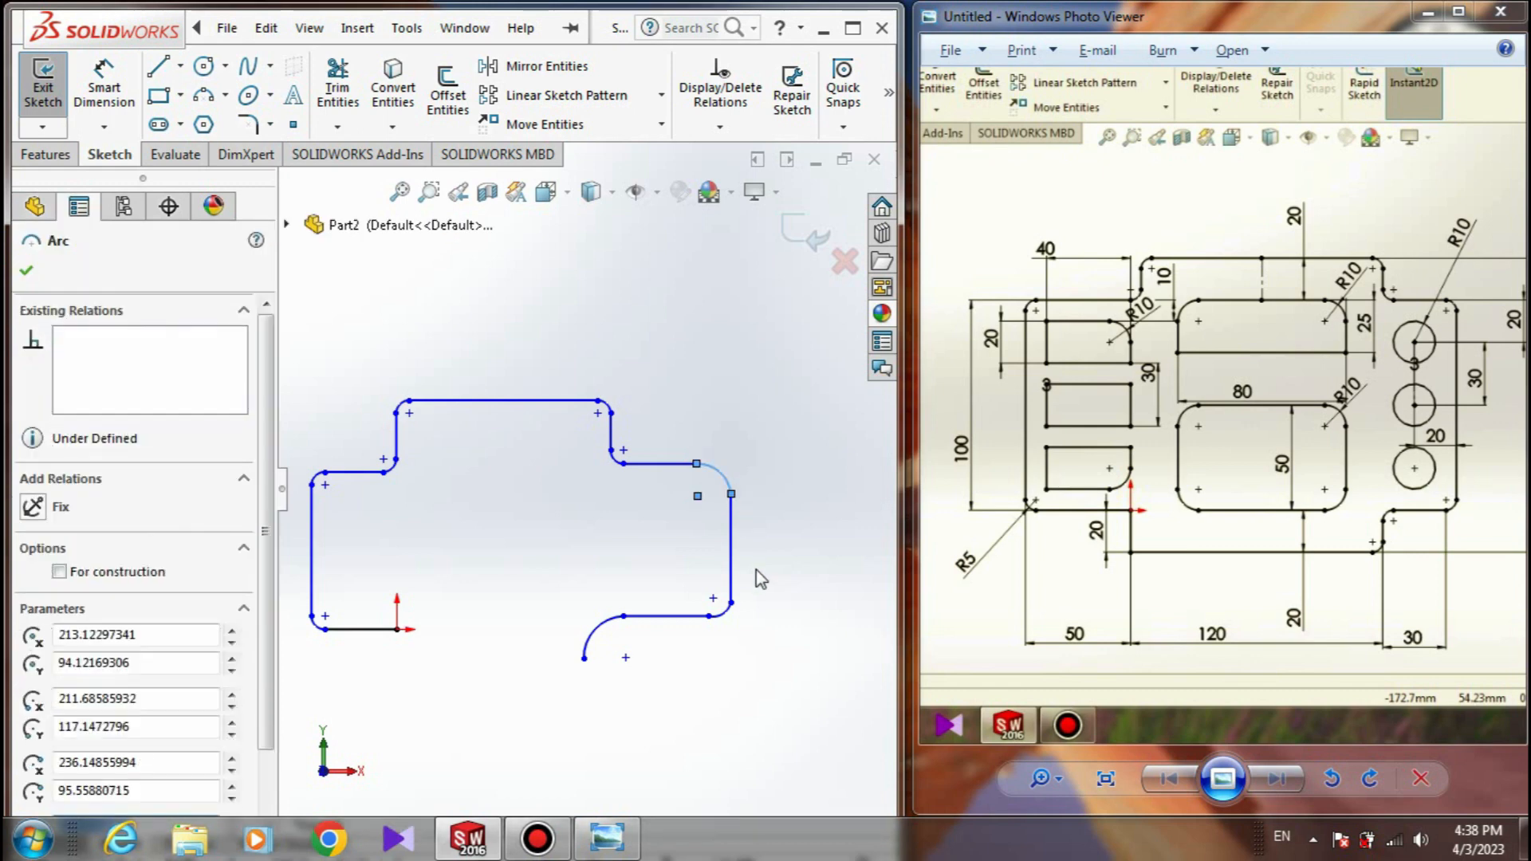
{"action": "left_click", "coordinate": [722, 610], "text": "ctrl"}
{"action": "left_click", "coordinate": [593, 631], "text": "ctrl"}
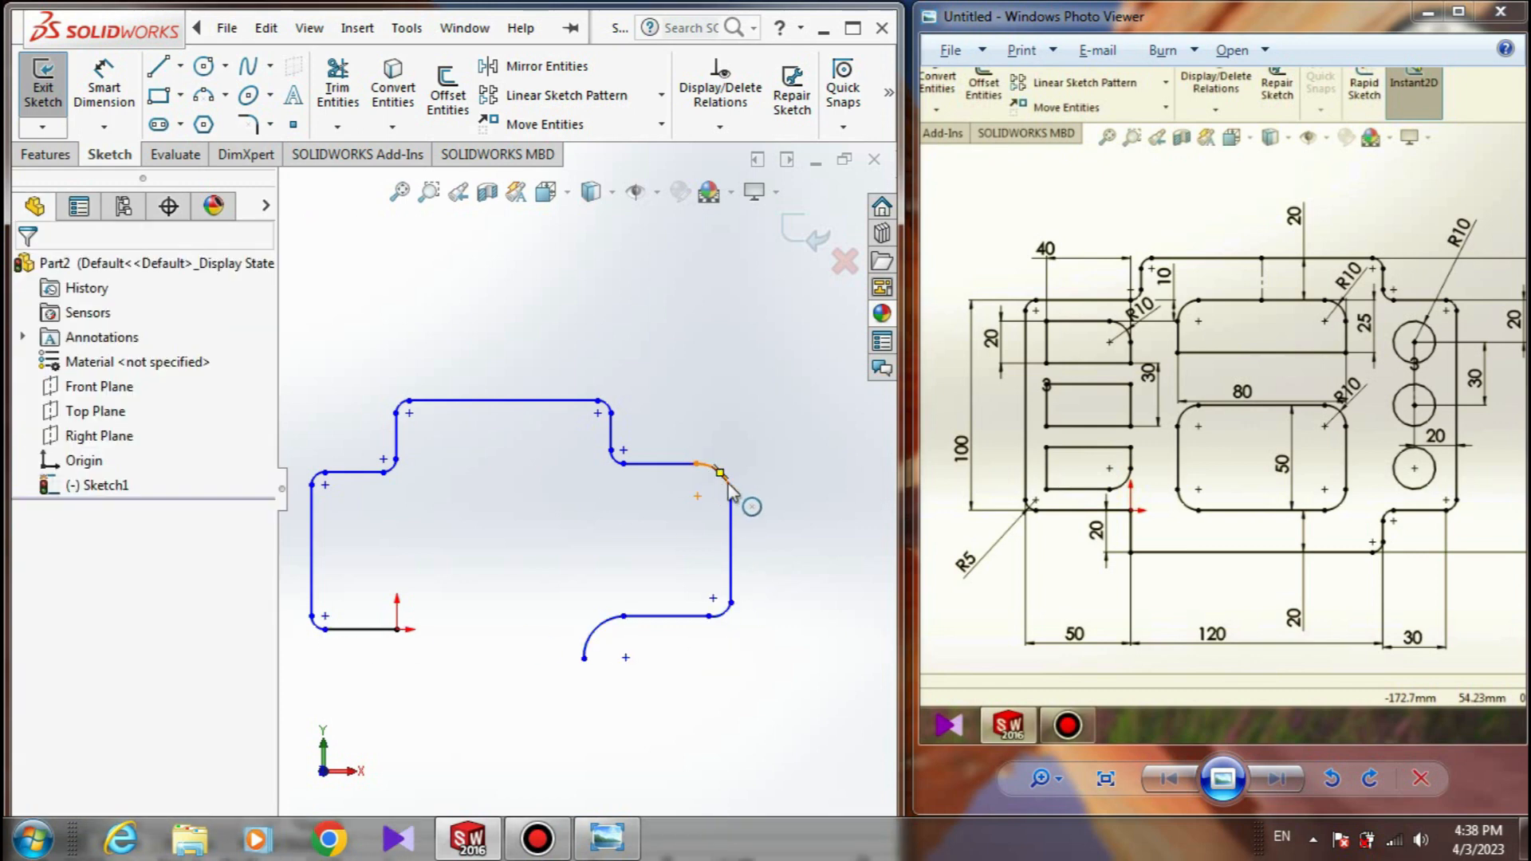
- Add an Equal relation between the three right-side arcs and the lower-left corner arc
{"action": "left_click", "coordinate": [727, 482]}
{"action": "left_click", "coordinate": [724, 617], "text": "ctrl"}
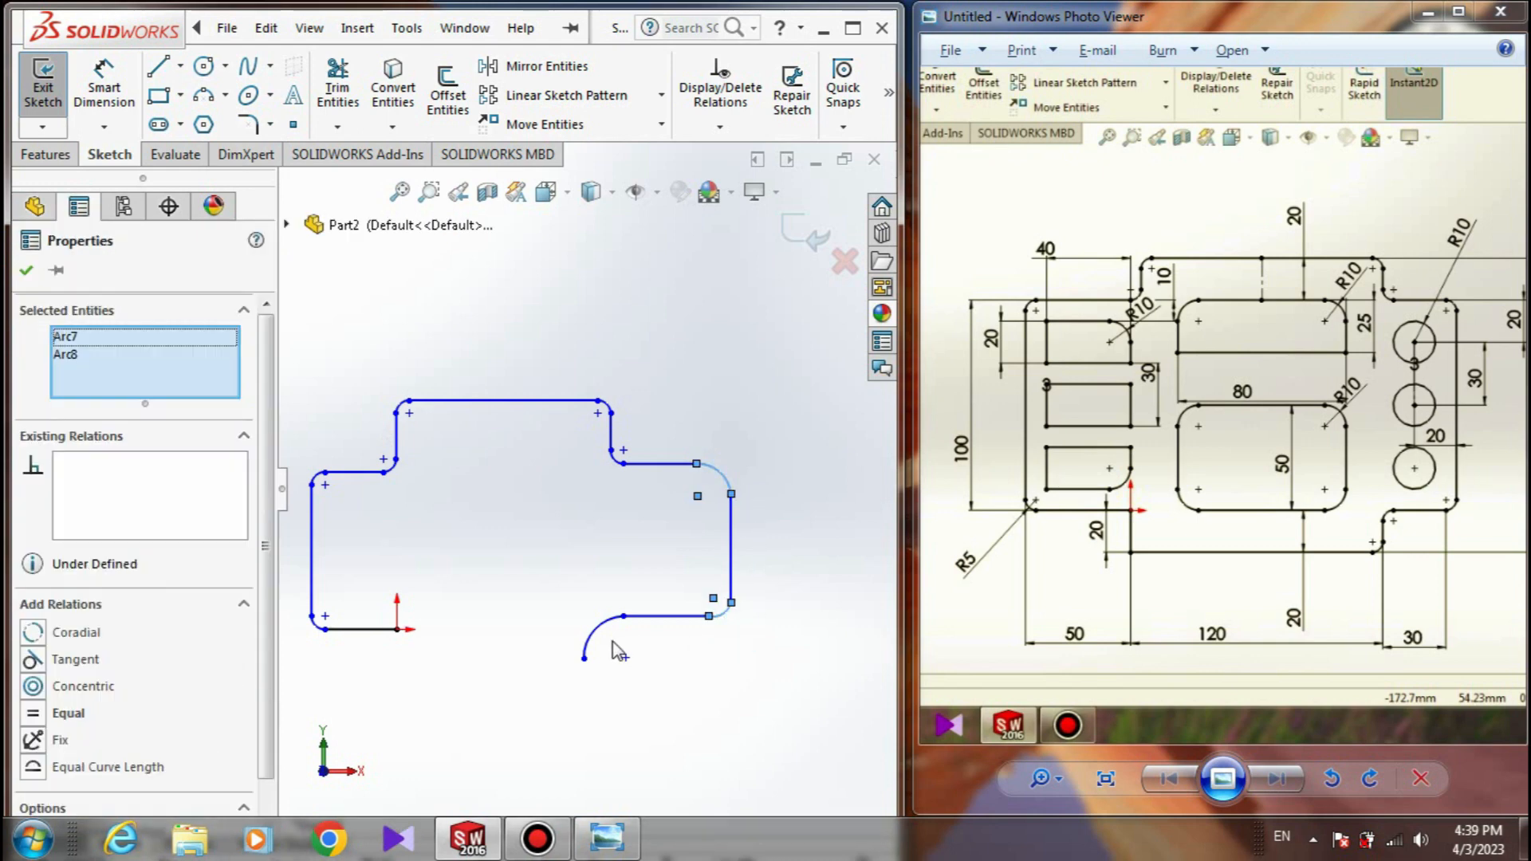
{"action": "left_click", "coordinate": [594, 634], "text": "ctrl"}
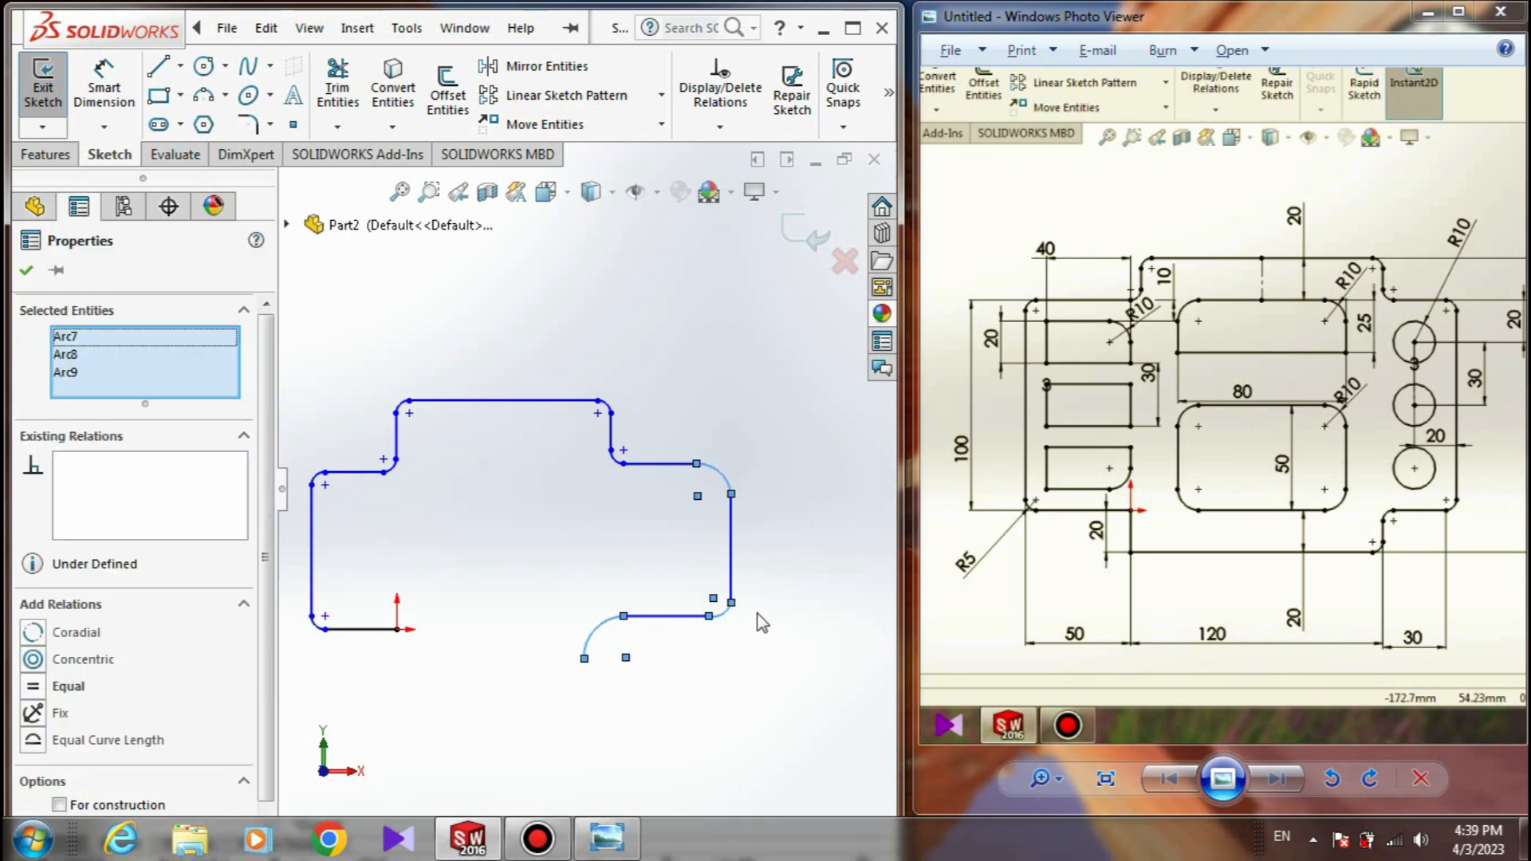
{"action": "left_click", "coordinate": [315, 632], "text": "ctrl"}
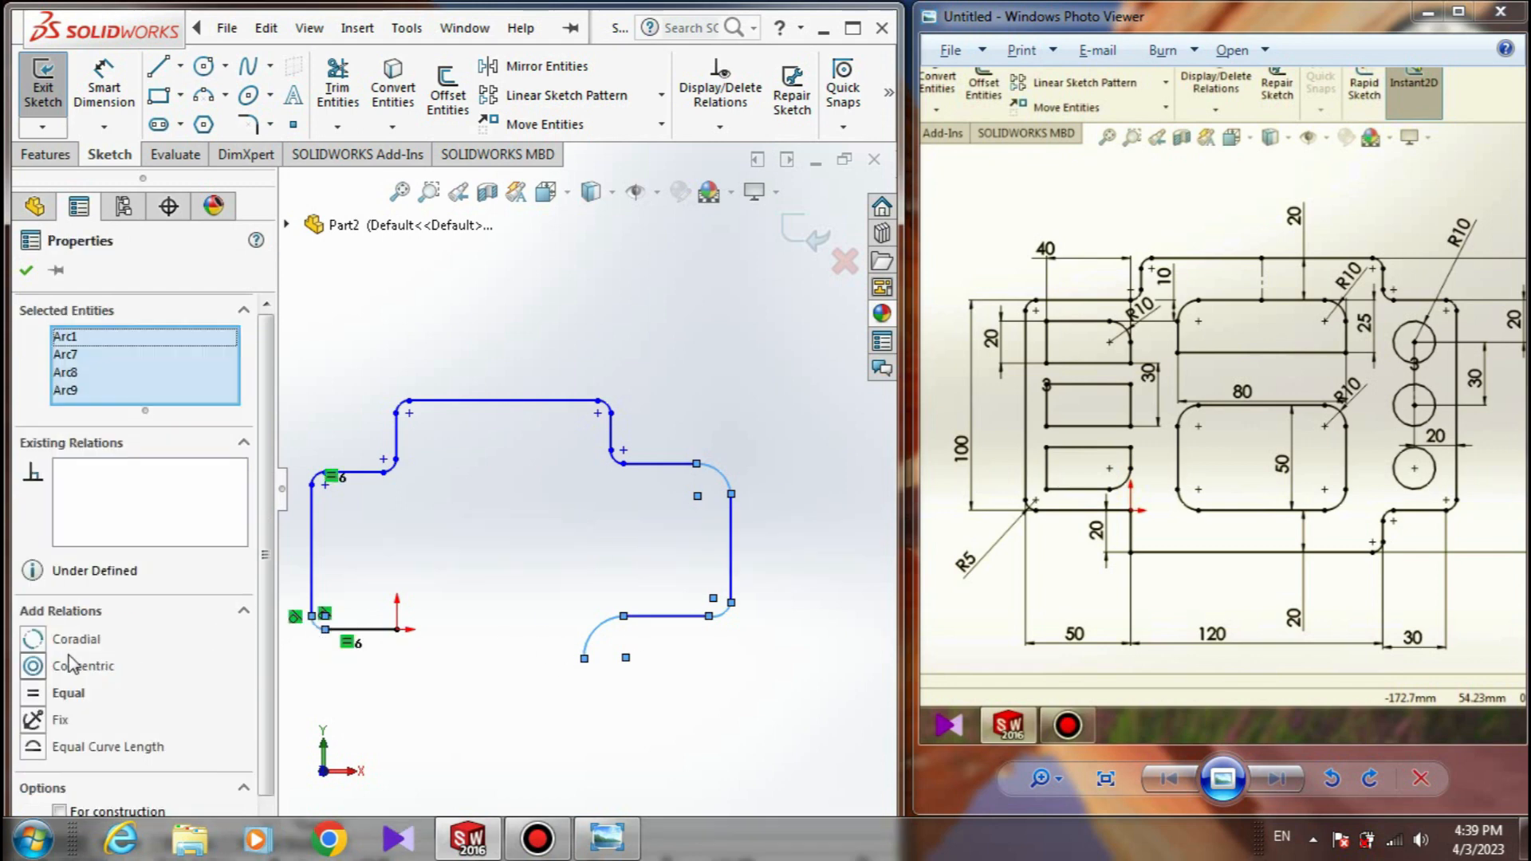
{"action": "left_click", "coordinate": [44, 701]}
{"action": "left_click", "coordinate": [627, 715]}
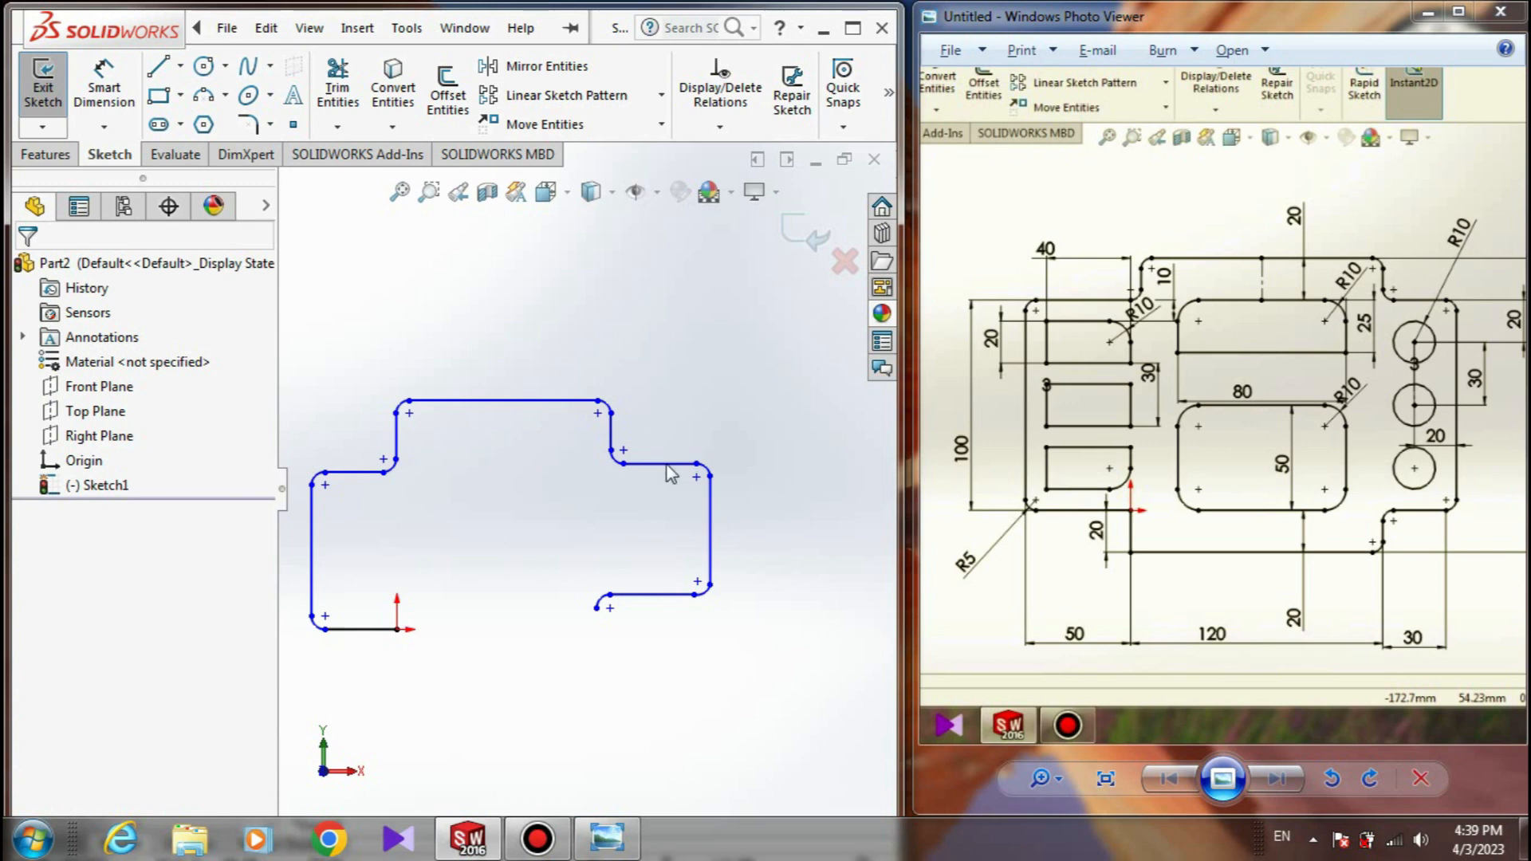
- Check the relations between the right step's lower arc and the adjoining horizontal shoulder line
{"action": "scroll", "coordinate": [690, 469], "scroll_direction": "down", "scroll_amount": 3}
{"action": "left_click", "coordinate": [562, 457]}
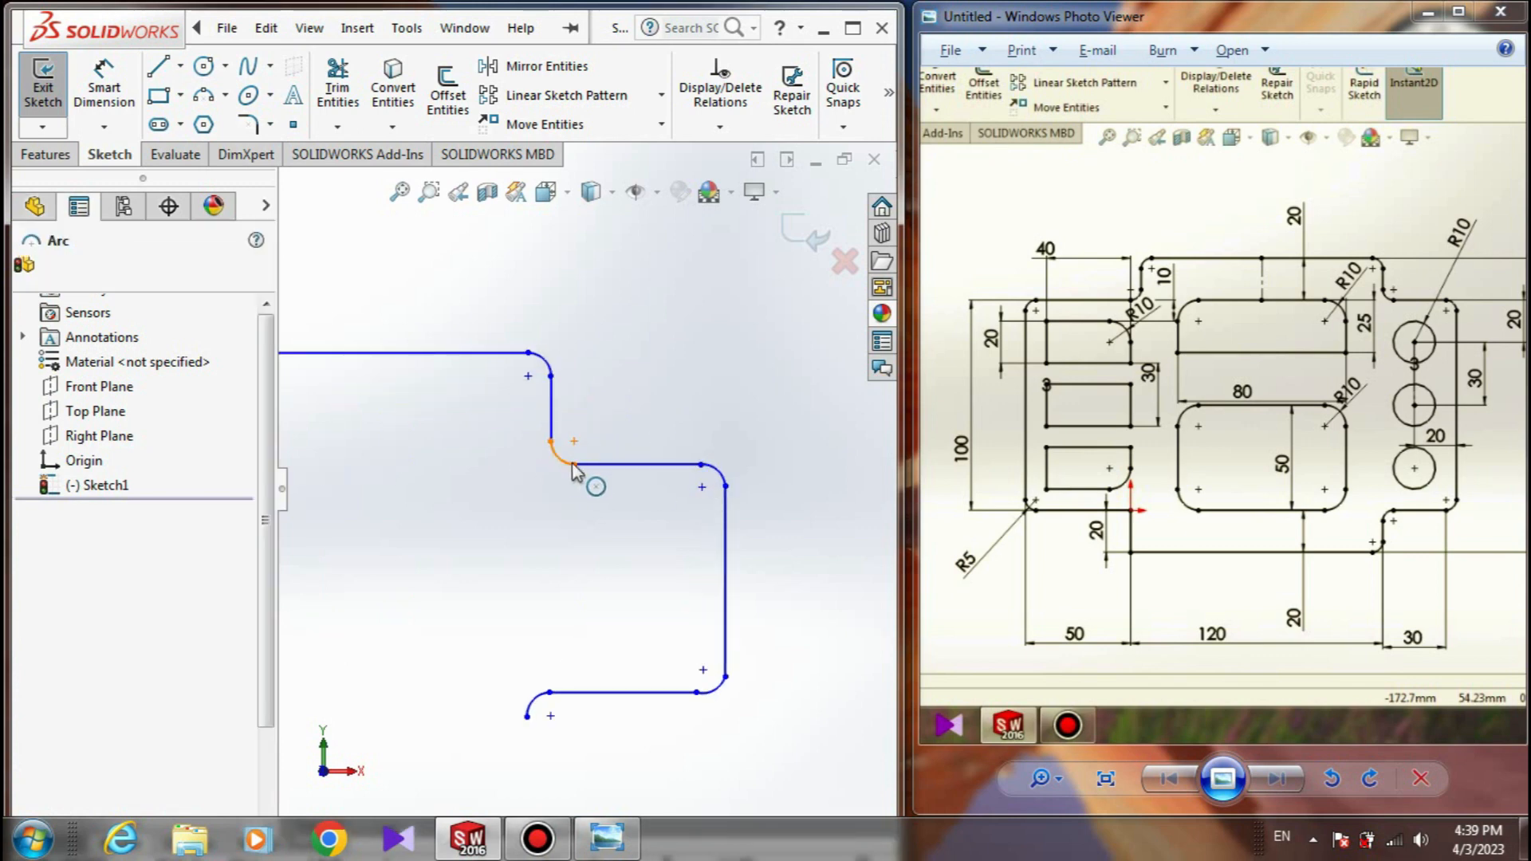
{"action": "left_click", "coordinate": [604, 464], "text": "ctrl"}
{"action": "left_click", "coordinate": [49, 630]}
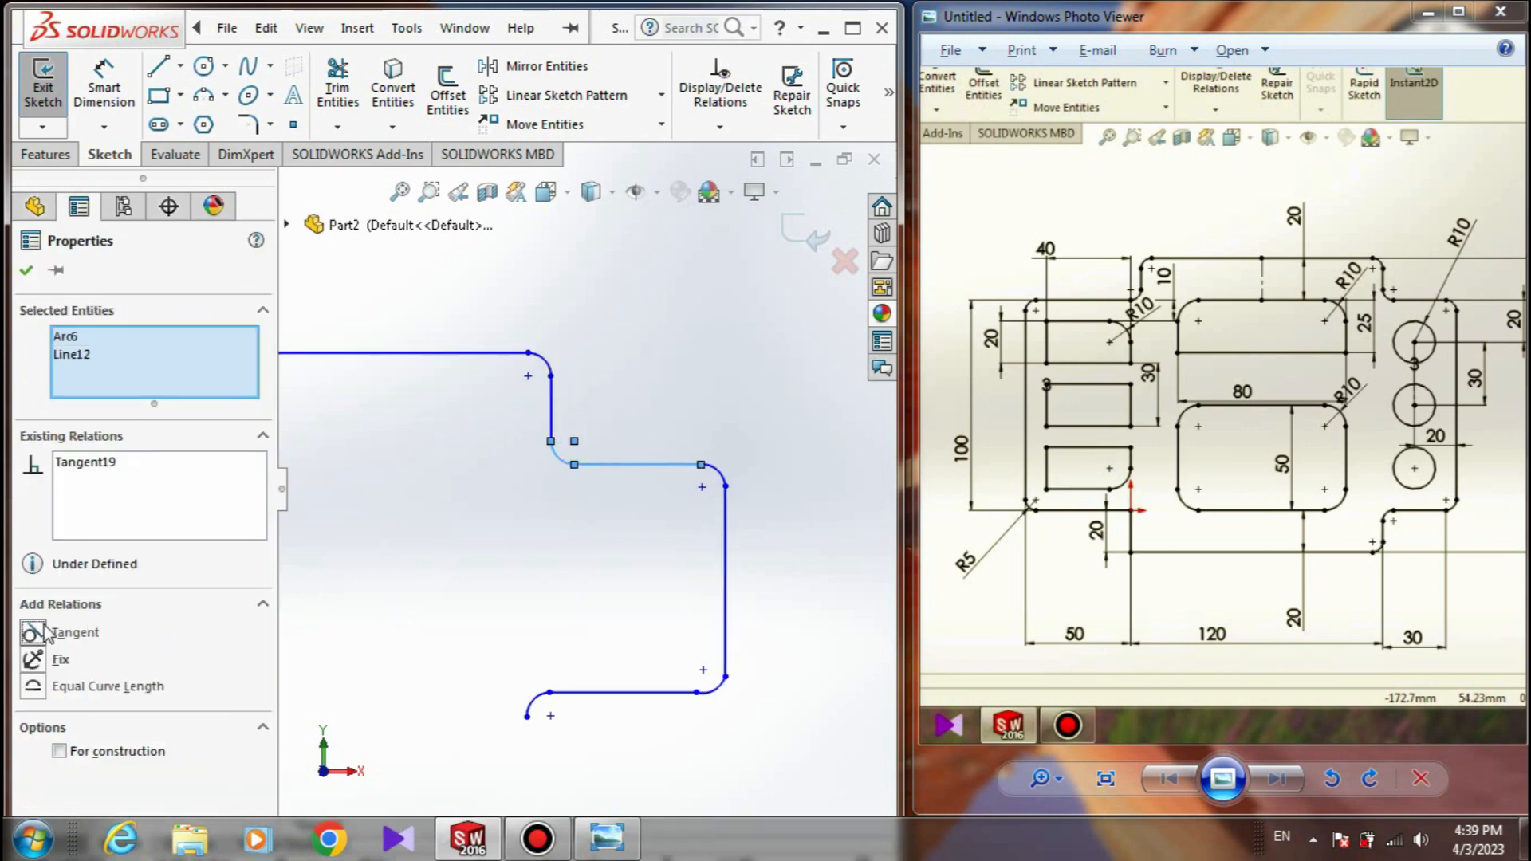
{"action": "left_click", "coordinate": [25, 274]}
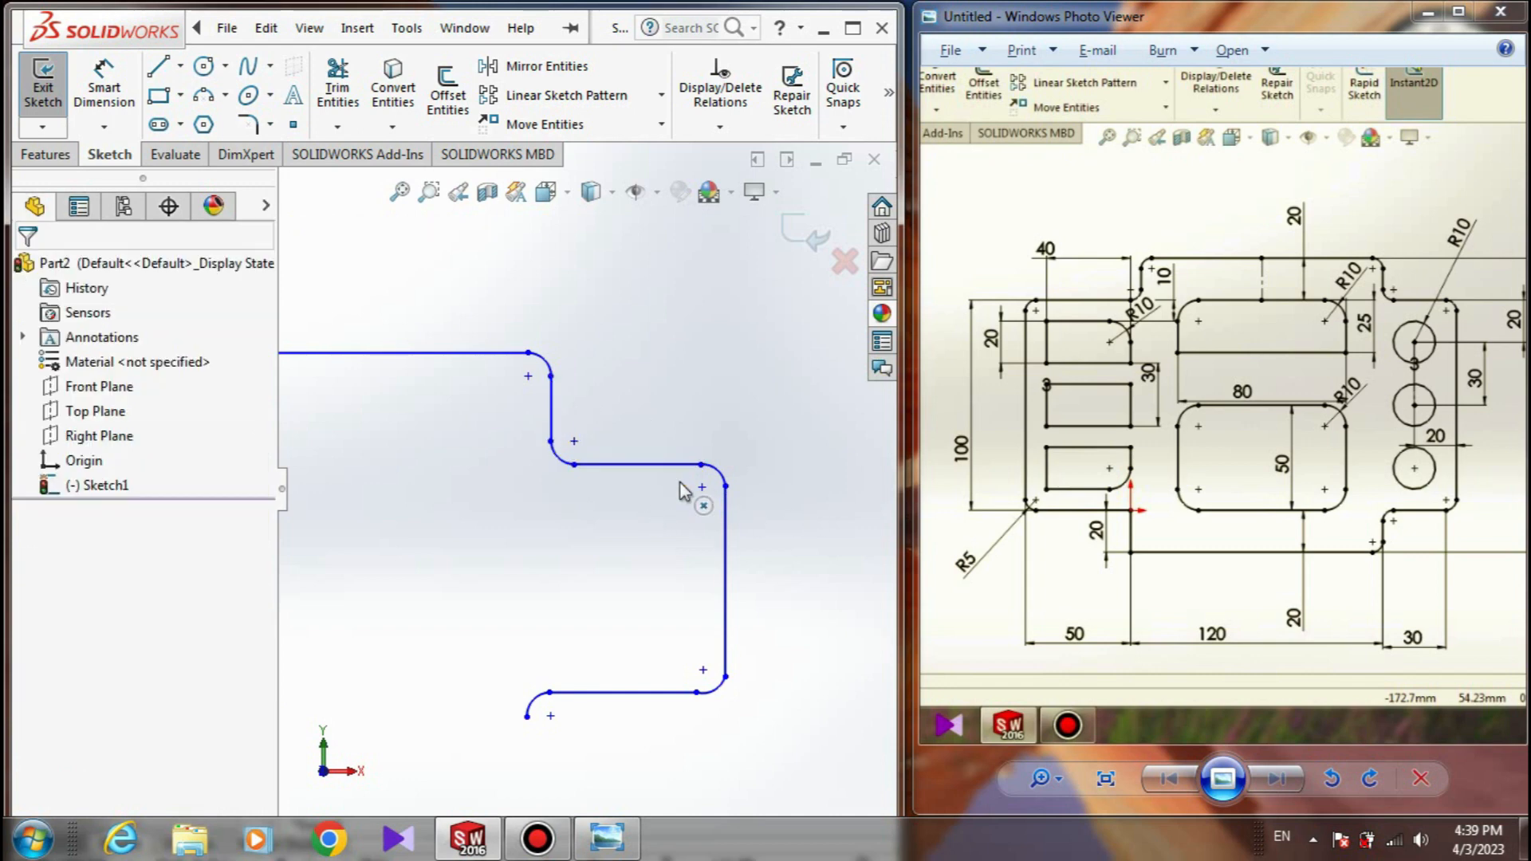
- Make the upper-right corner arc tangent to both the horizontal shoulder line and the right vertical line
{"action": "left_click", "coordinate": [692, 464]}
{"action": "left_click", "coordinate": [715, 469], "text": "ctrl"}
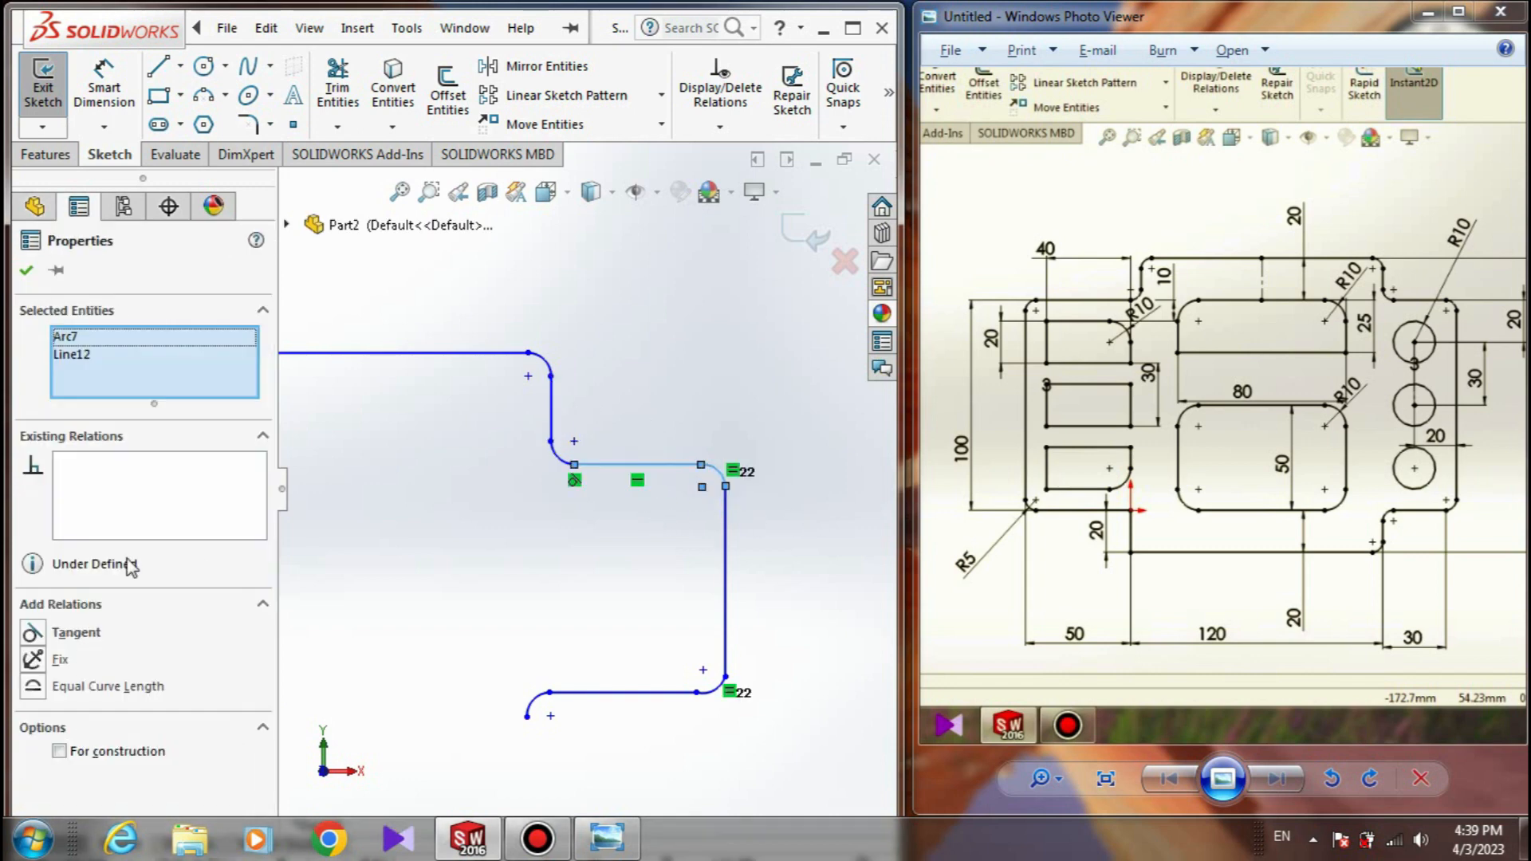
{"action": "left_click", "coordinate": [32, 638]}
{"action": "left_click", "coordinate": [586, 541]}
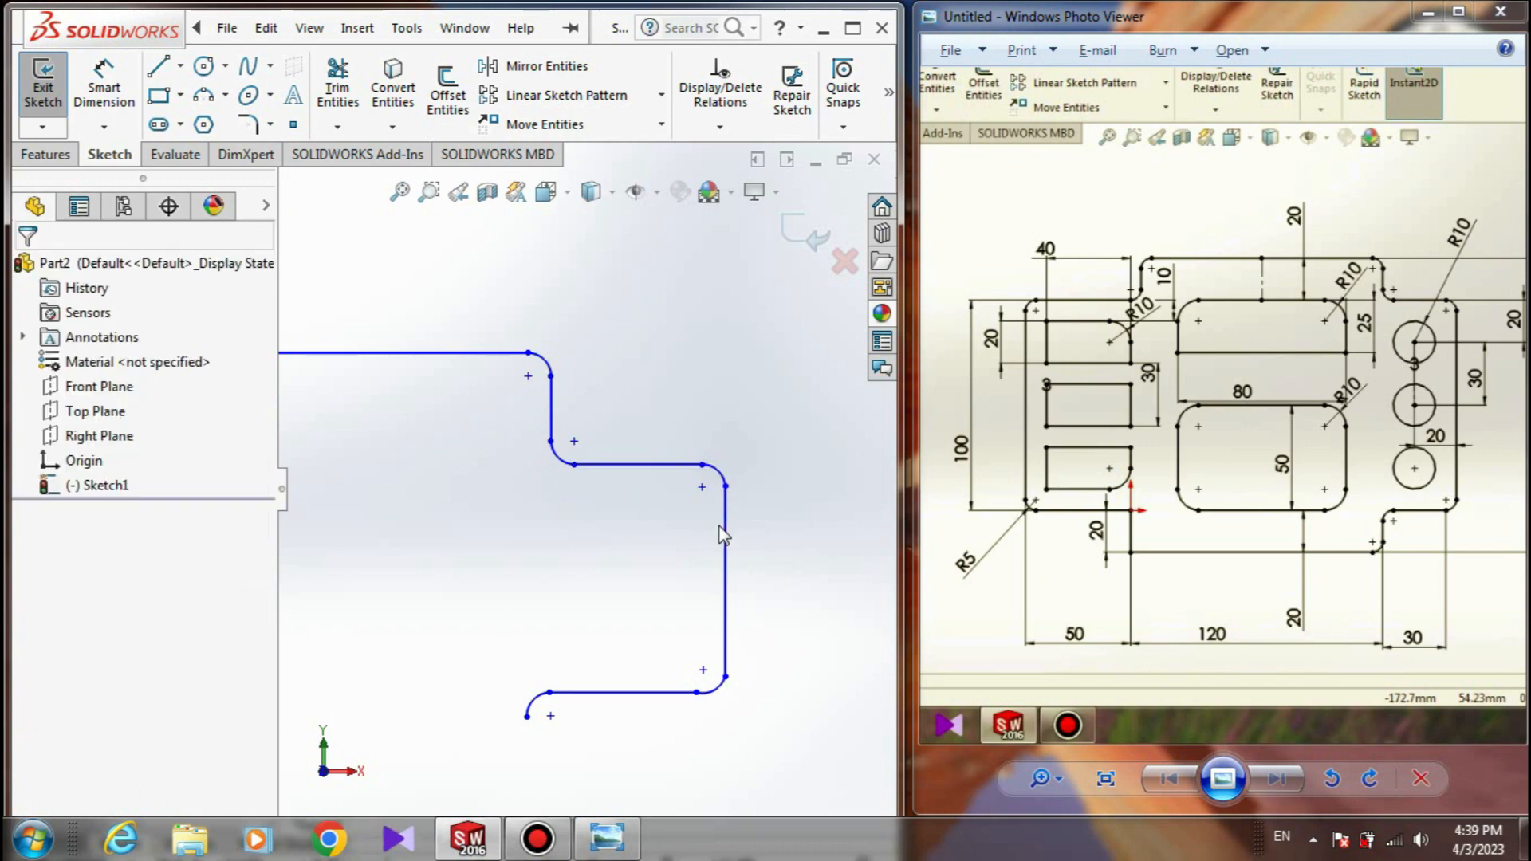
{"action": "left_click", "coordinate": [725, 509]}
{"action": "left_click", "coordinate": [717, 473], "text": "ctrl"}
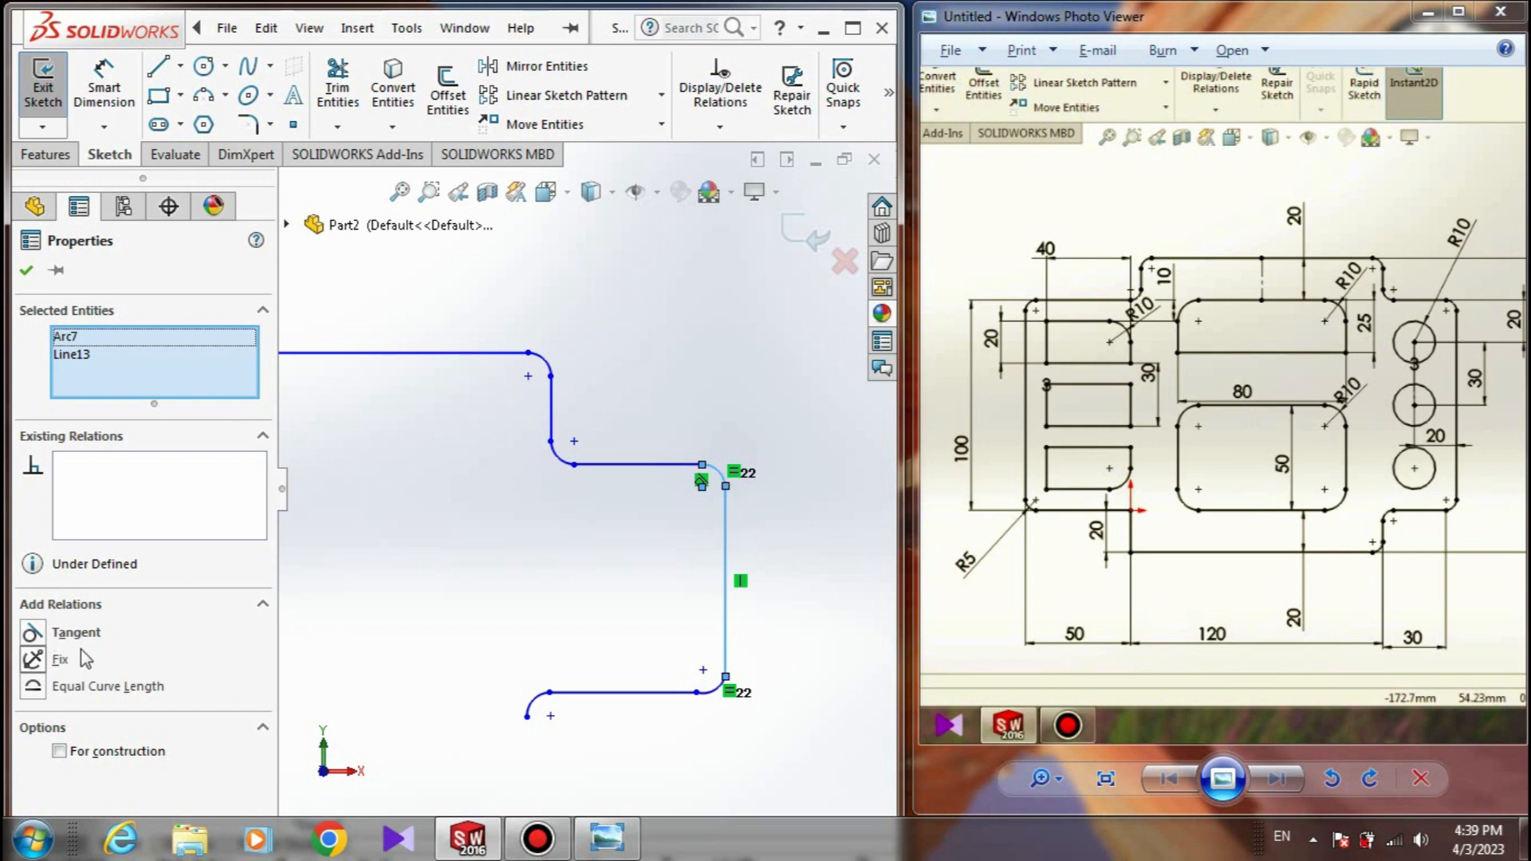
{"action": "left_click", "coordinate": [31, 633]}
{"action": "key", "text": "ctrl+z"}
{"action": "left_click", "coordinate": [31, 633]}
{"action": "left_click", "coordinate": [452, 645]}
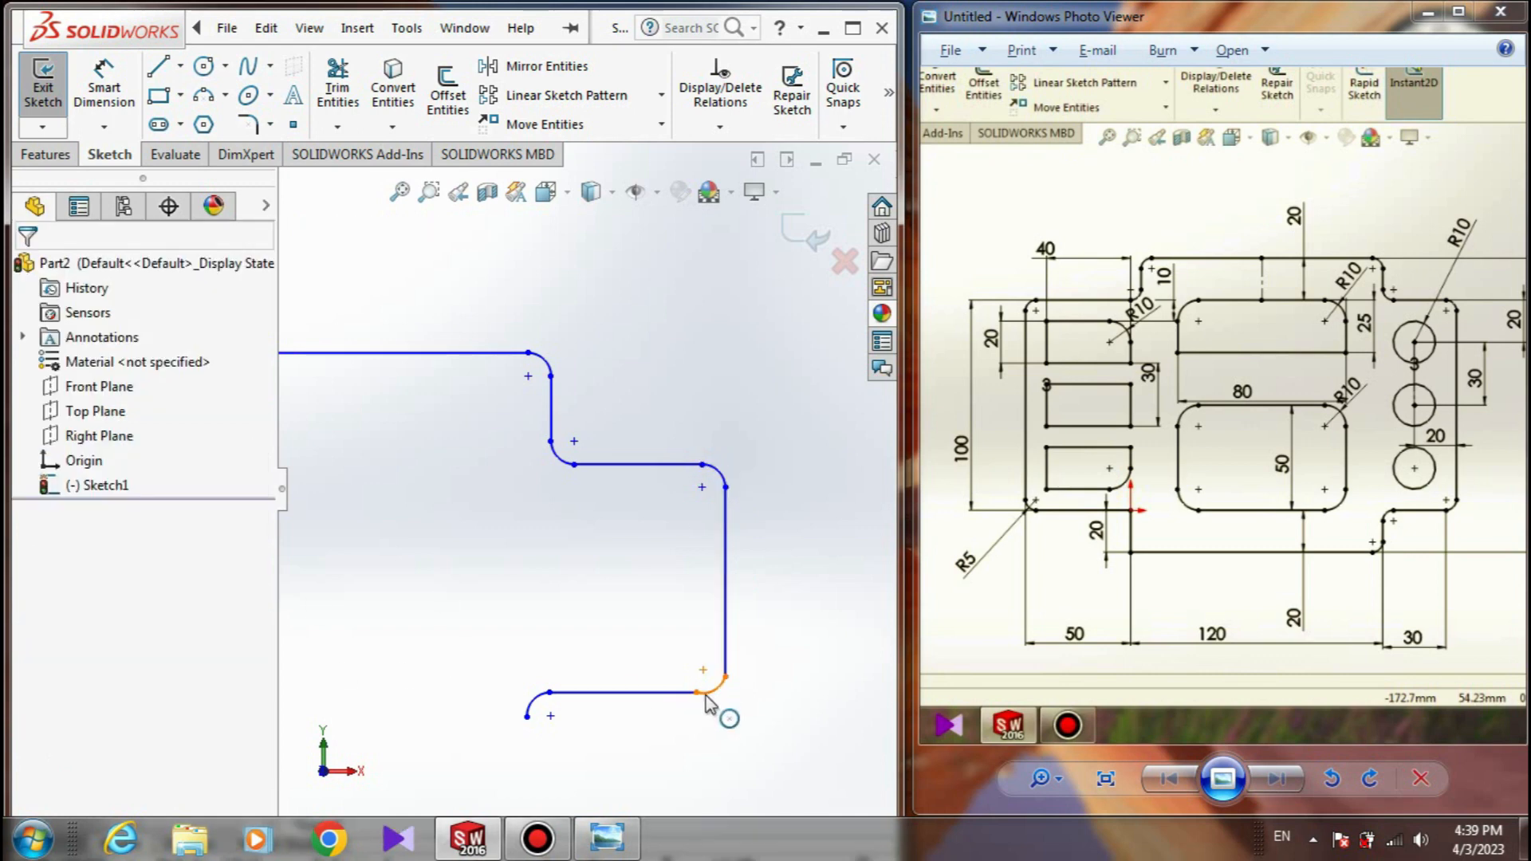
- Make the lower-right corner arc tangent to both the right vertical line and the lower horizontal line
{"action": "left_click", "coordinate": [706, 694]}
{"action": "left_click", "coordinate": [726, 649], "text": "ctrl"}
{"action": "left_click", "coordinate": [31, 634]}
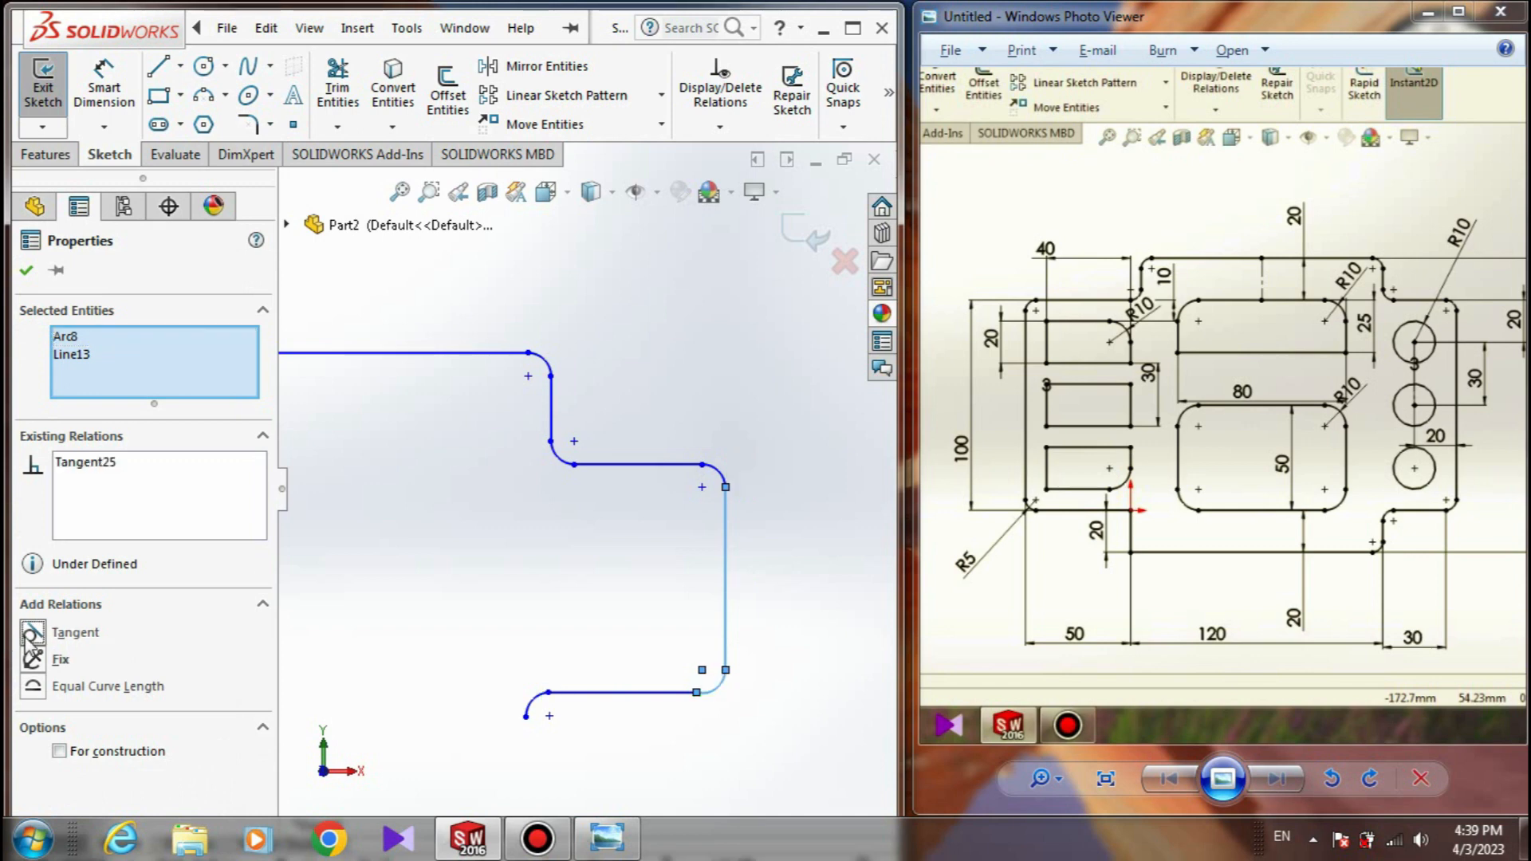
{"action": "key", "text": "Escape"}
{"action": "left_click", "coordinate": [727, 684]}
{"action": "left_click", "coordinate": [659, 692]}
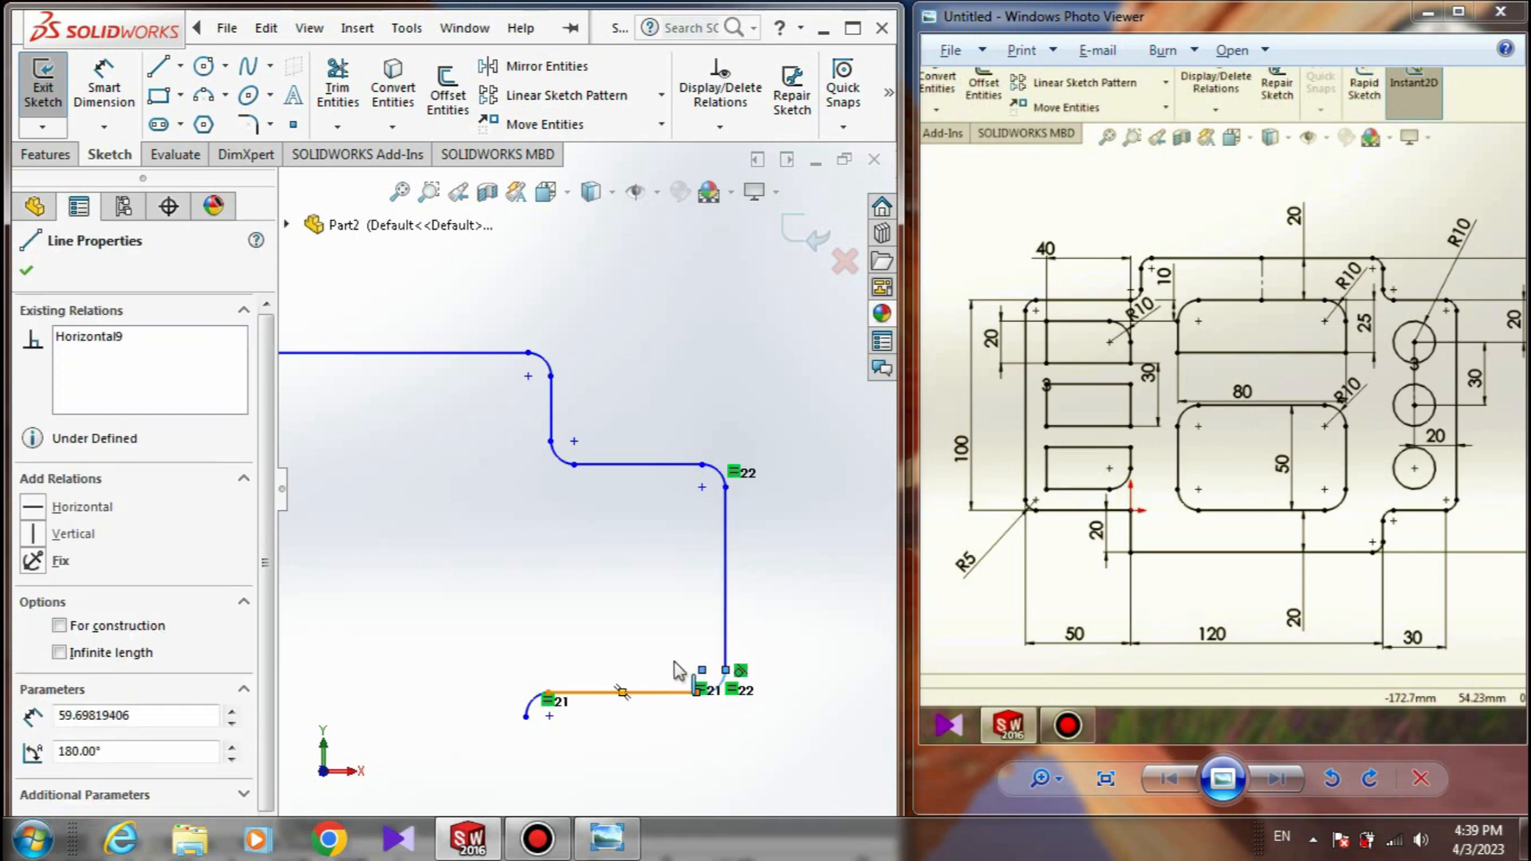
{"action": "left_click", "coordinate": [722, 679], "text": "ctrl"}
{"action": "left_click", "coordinate": [718, 603]}
{"action": "key", "text": "Escape"}
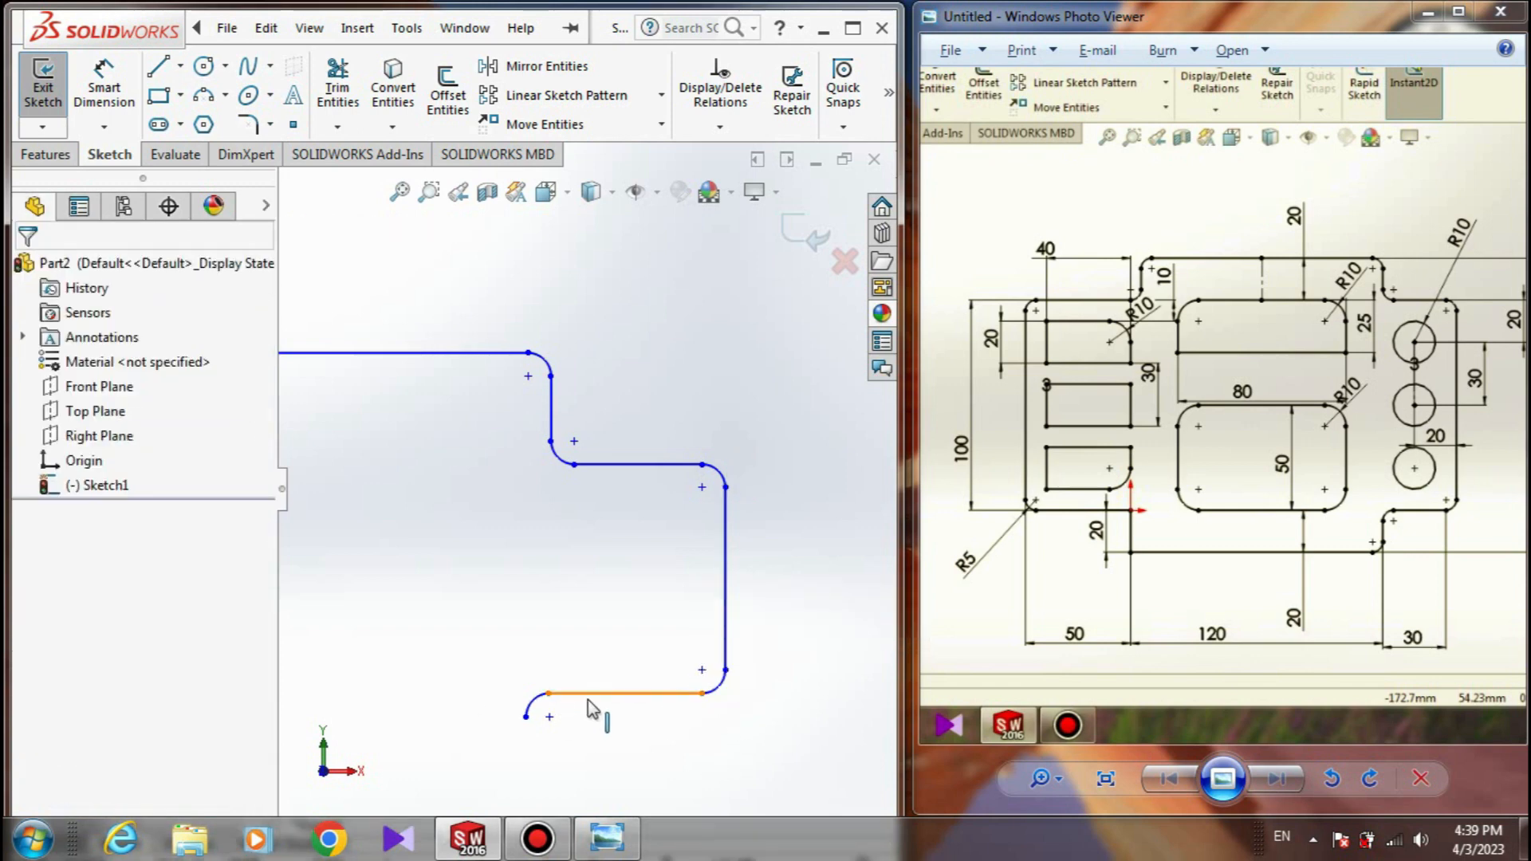
- Add a Tangent relation between the lower horizontal line and the arc at its left end
{"action": "left_click", "coordinate": [587, 695]}
{"action": "left_click", "coordinate": [529, 705], "text": "ctrl"}
{"action": "left_click", "coordinate": [31, 633]}
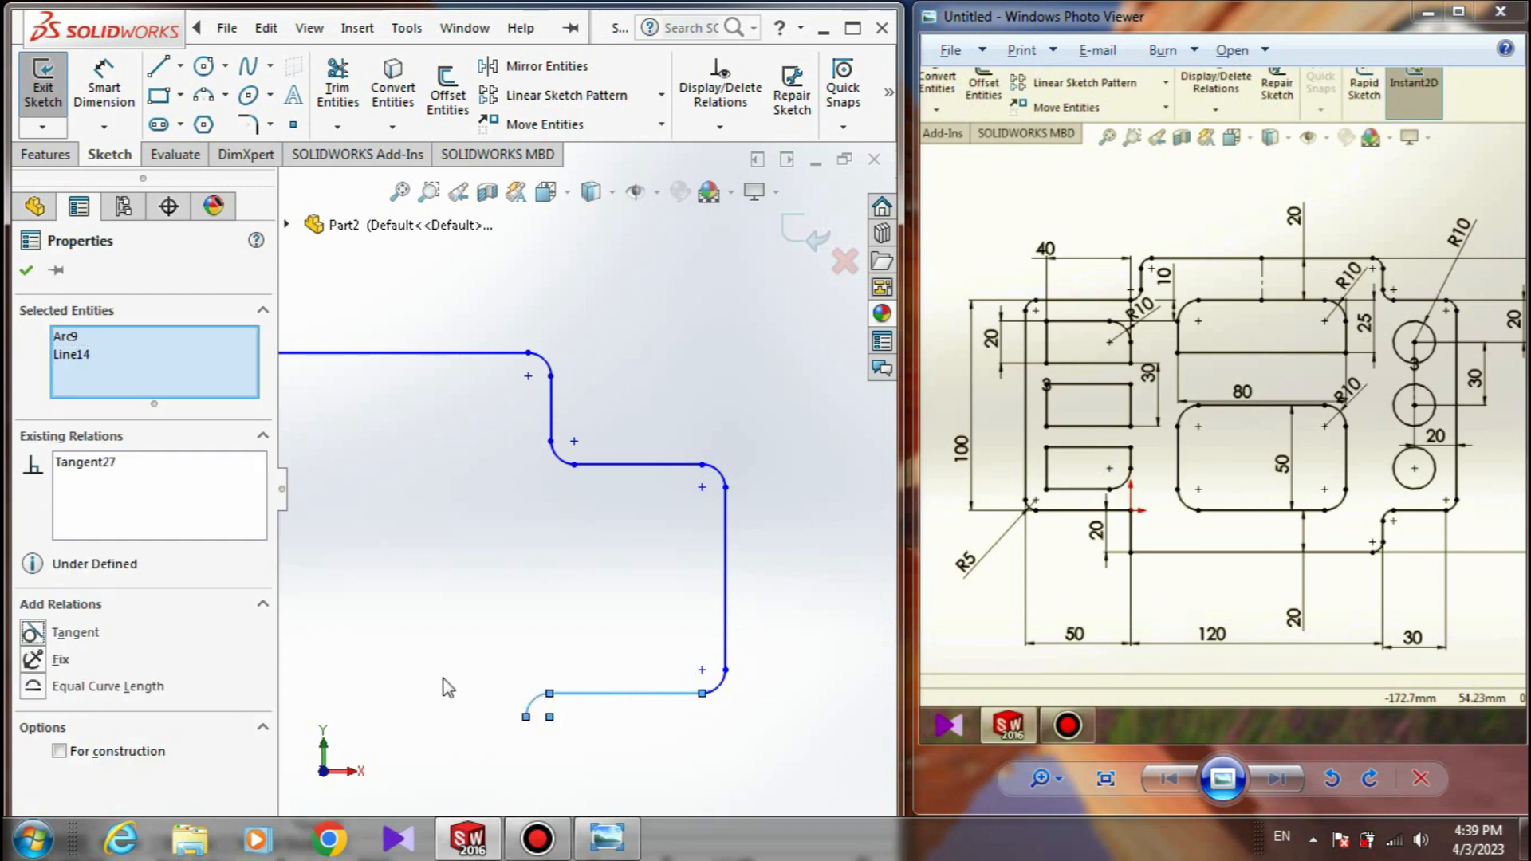
{"action": "key", "text": "Escape"}
- Try to reshape the arc at the left end of the lower horizontal line by moving its free endpoint
{"action": "scroll", "coordinate": [745, 605], "scroll_direction": "up", "scroll_amount": 3}
{"action": "left_click_drag", "start_coordinate": [665, 595], "coordinate": [615, 584]}
{"action": "mouse_move", "coordinate": [559, 595]}
{"action": "left_mouse_down"}
{"action": "mouse_move", "coordinate": [483, 629]}
{"action": "mouse_move", "coordinate": [562, 634]}
{"action": "mouse_move", "coordinate": [528, 635]}
{"action": "mouse_move", "coordinate": [550, 638]}
{"action": "mouse_move", "coordinate": [538, 626]}
{"action": "left_mouse_up"}
{"action": "scroll", "coordinate": [557, 577], "scroll_direction": "down", "scroll_amount": 5}
{"action": "scroll", "coordinate": [562, 586], "scroll_direction": "up", "scroll_amount": 4}
{"action": "scroll", "coordinate": [543, 629], "scroll_direction": "down", "scroll_amount": 5}
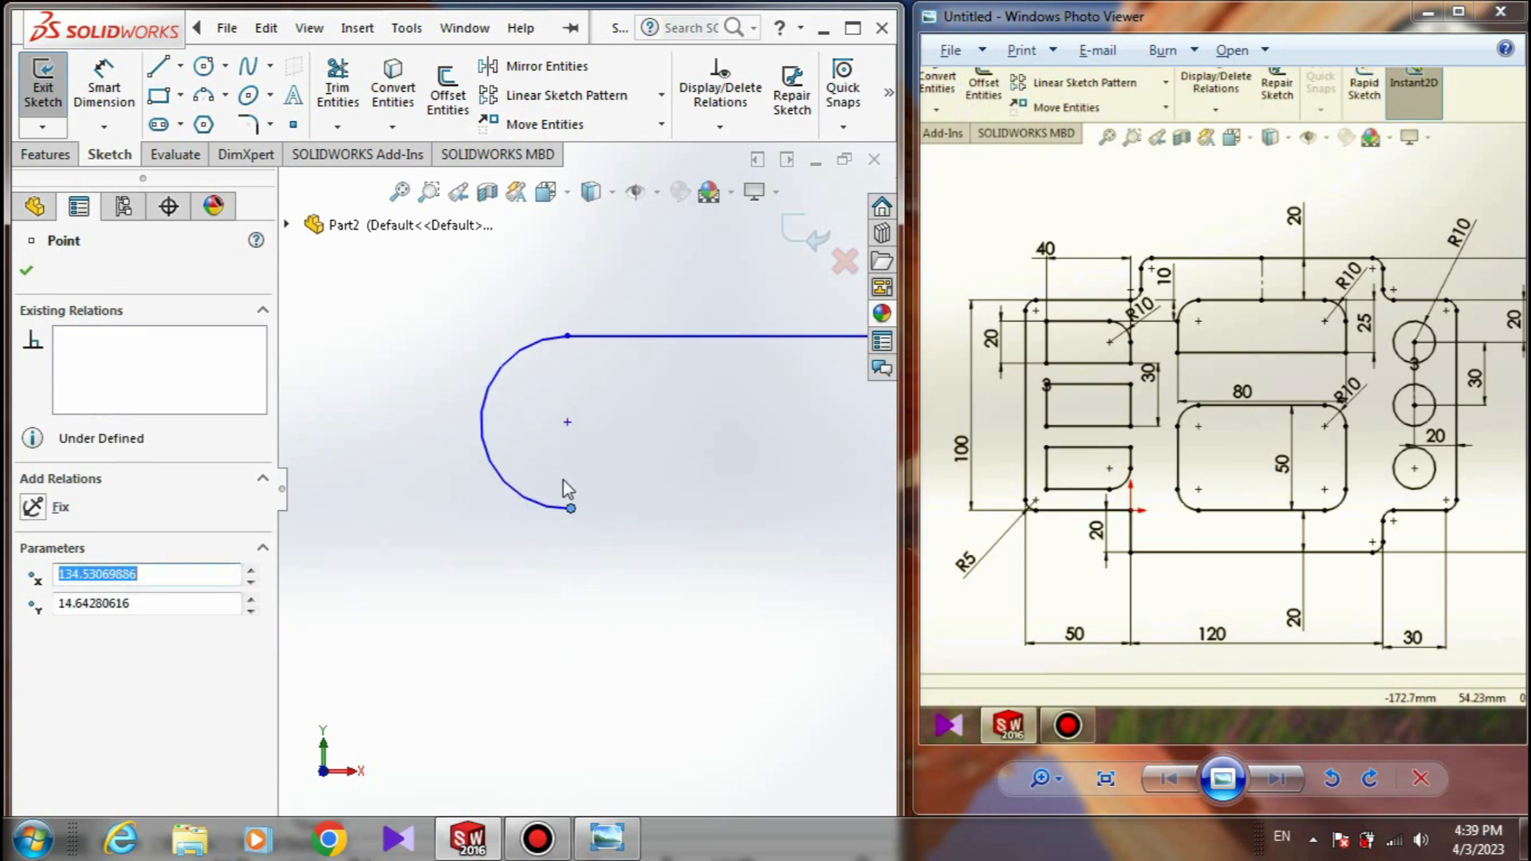
{"action": "left_click", "coordinate": [540, 531]}
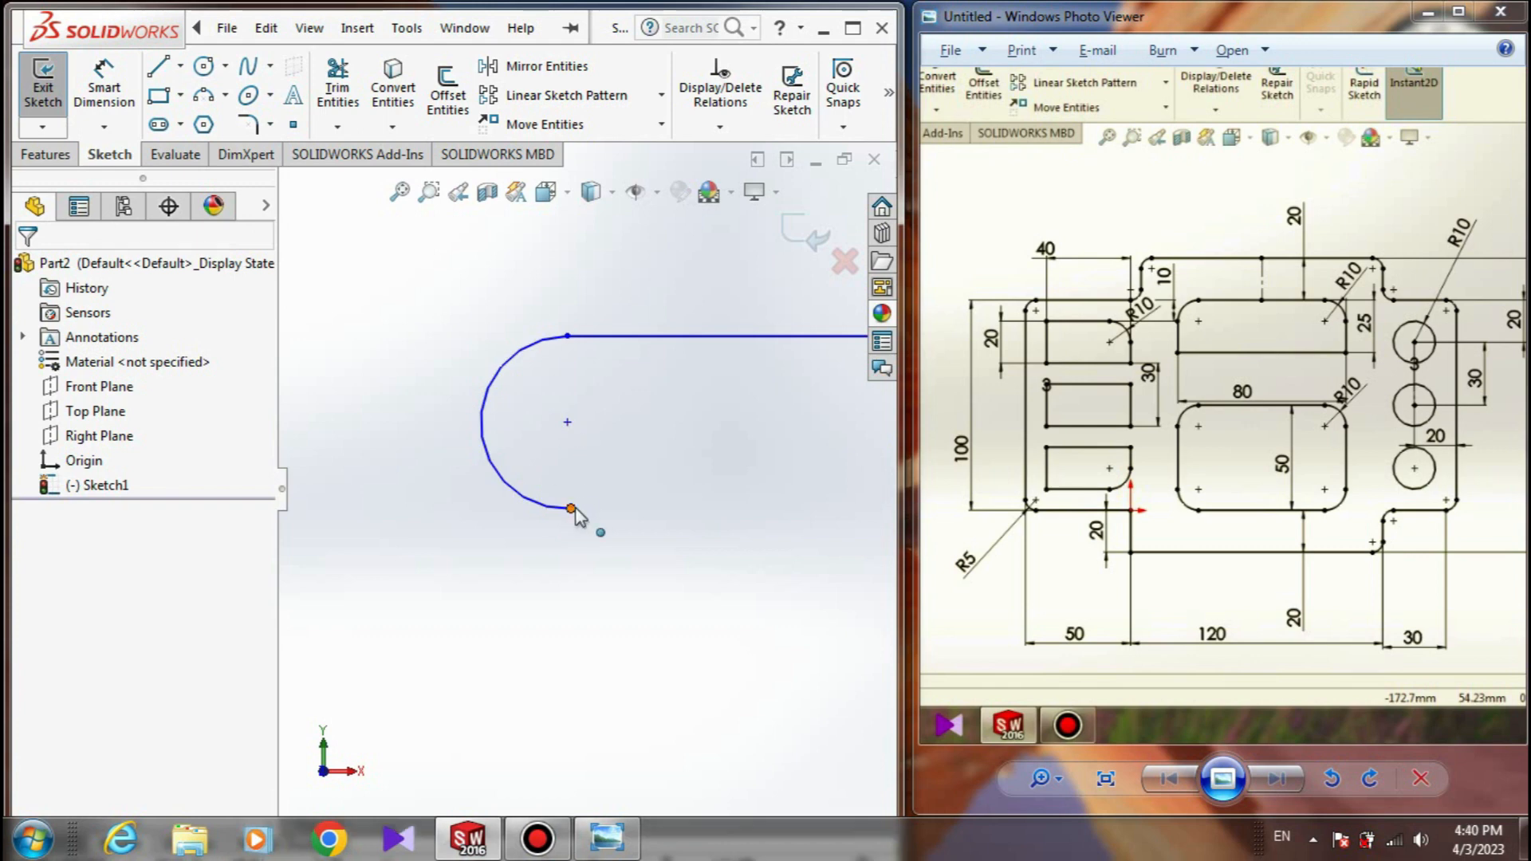
{"action": "left_click", "coordinate": [571, 508]}
{"action": "left_click", "coordinate": [492, 462]}
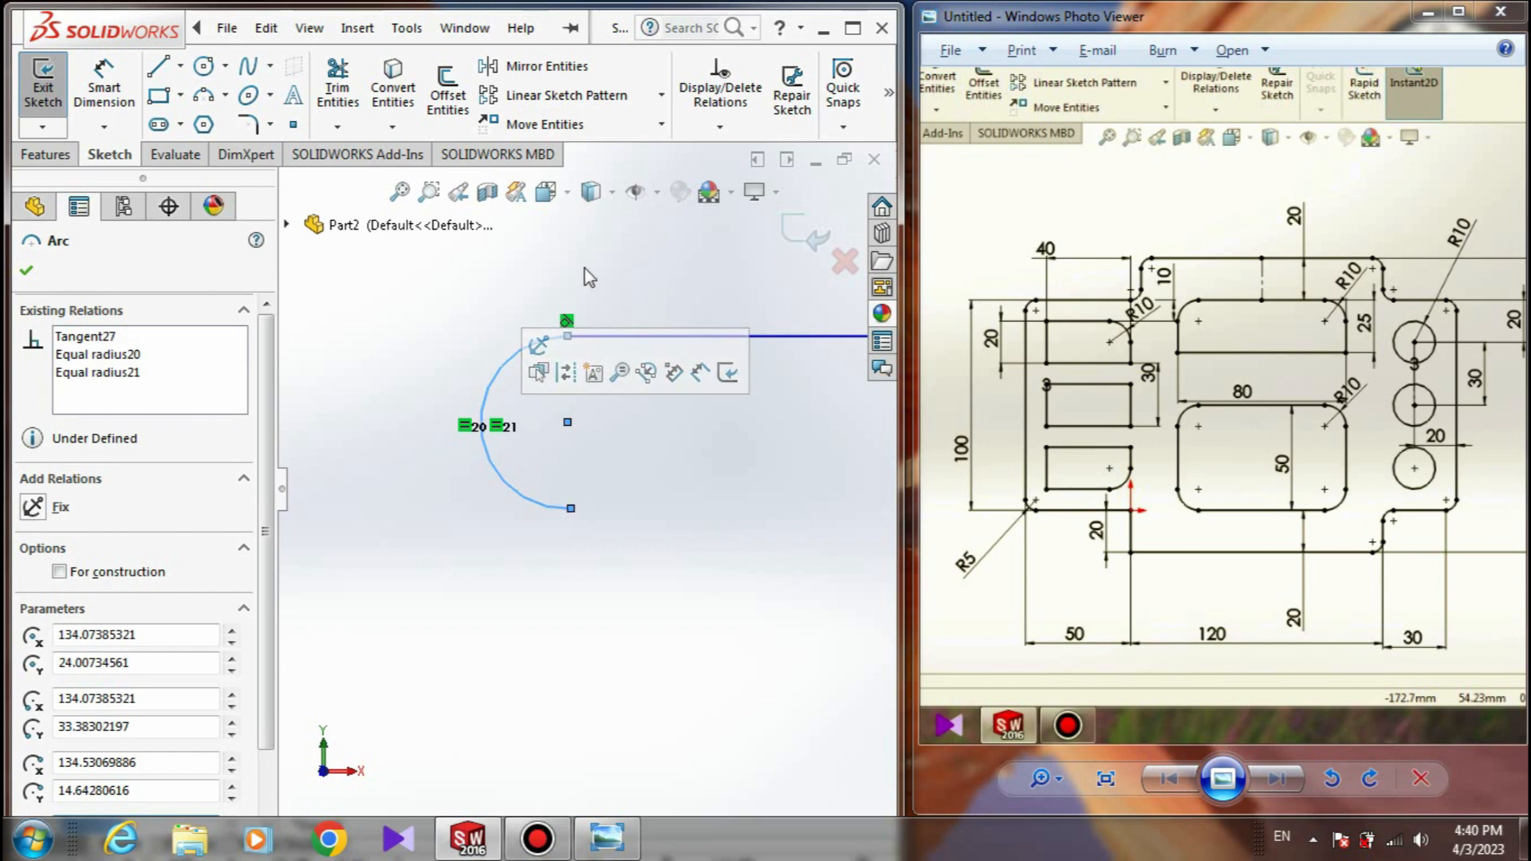
- Shape the arc at the lower horizontal line's left end into a quarter arc by moving its curve and endpoints
{"action": "left_click_drag", "start_coordinate": [522, 498], "coordinate": [508, 418]}
{"action": "left_click_drag", "start_coordinate": [595, 333], "coordinate": [636, 338]}
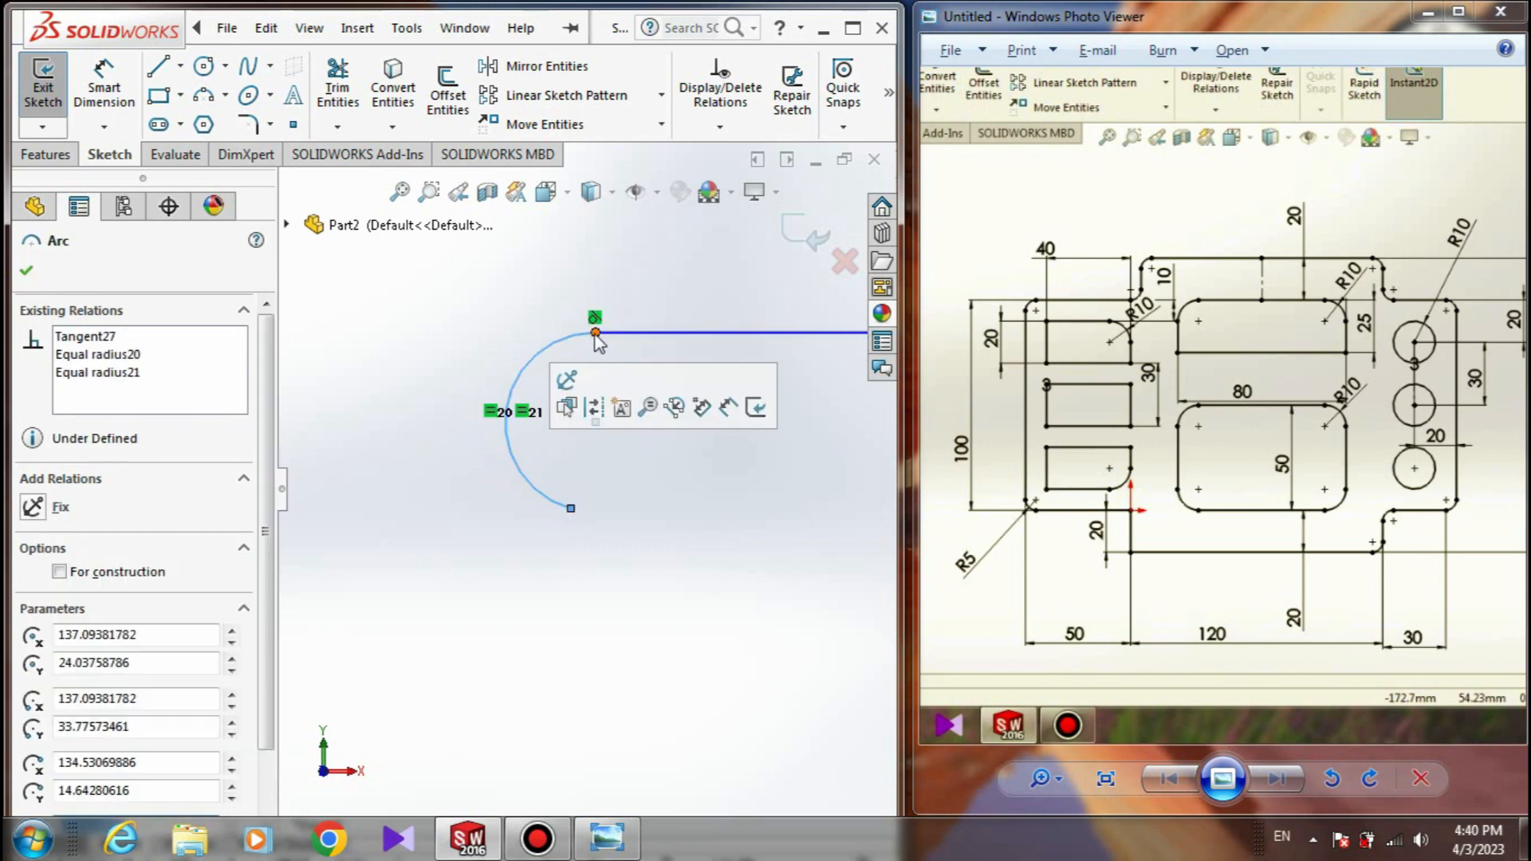
{"action": "left_click_drag", "start_coordinate": [595, 334], "coordinate": [664, 344]}
{"action": "left_click", "coordinate": [614, 495]}
{"action": "left_click_drag", "start_coordinate": [593, 491], "coordinate": [574, 406]}
{"action": "key", "text": "f"}
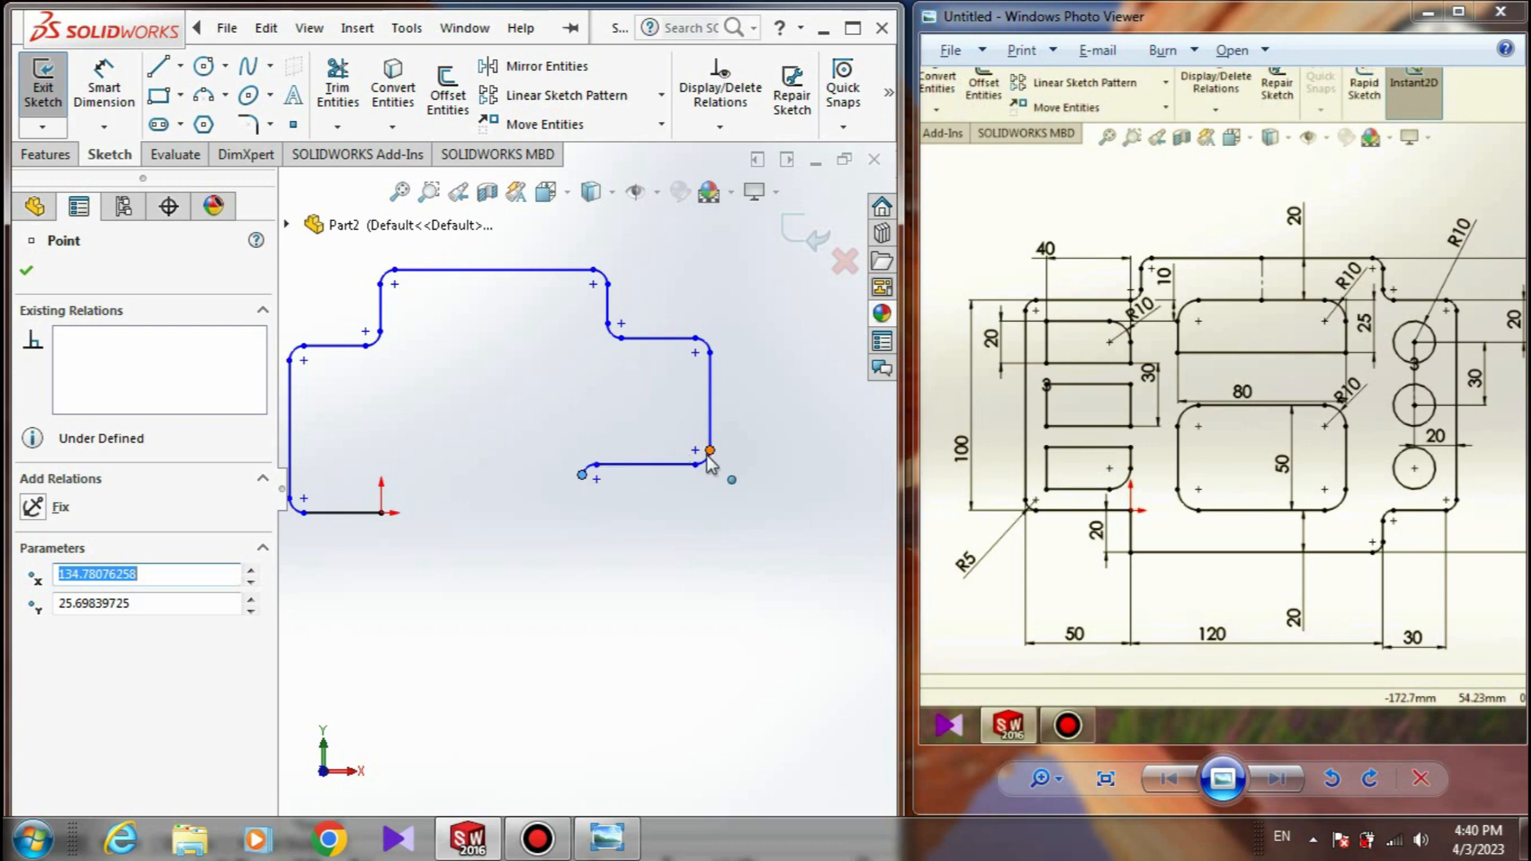
- Move the lower-right corner arc slightly upward and shift the free end of the lower step's arc up and left
{"action": "left_click_drag", "start_coordinate": [710, 451], "coordinate": [714, 434]}
{"action": "left_click", "coordinate": [582, 475]}
{"action": "left_click_drag", "start_coordinate": [582, 479], "coordinate": [569, 464]}
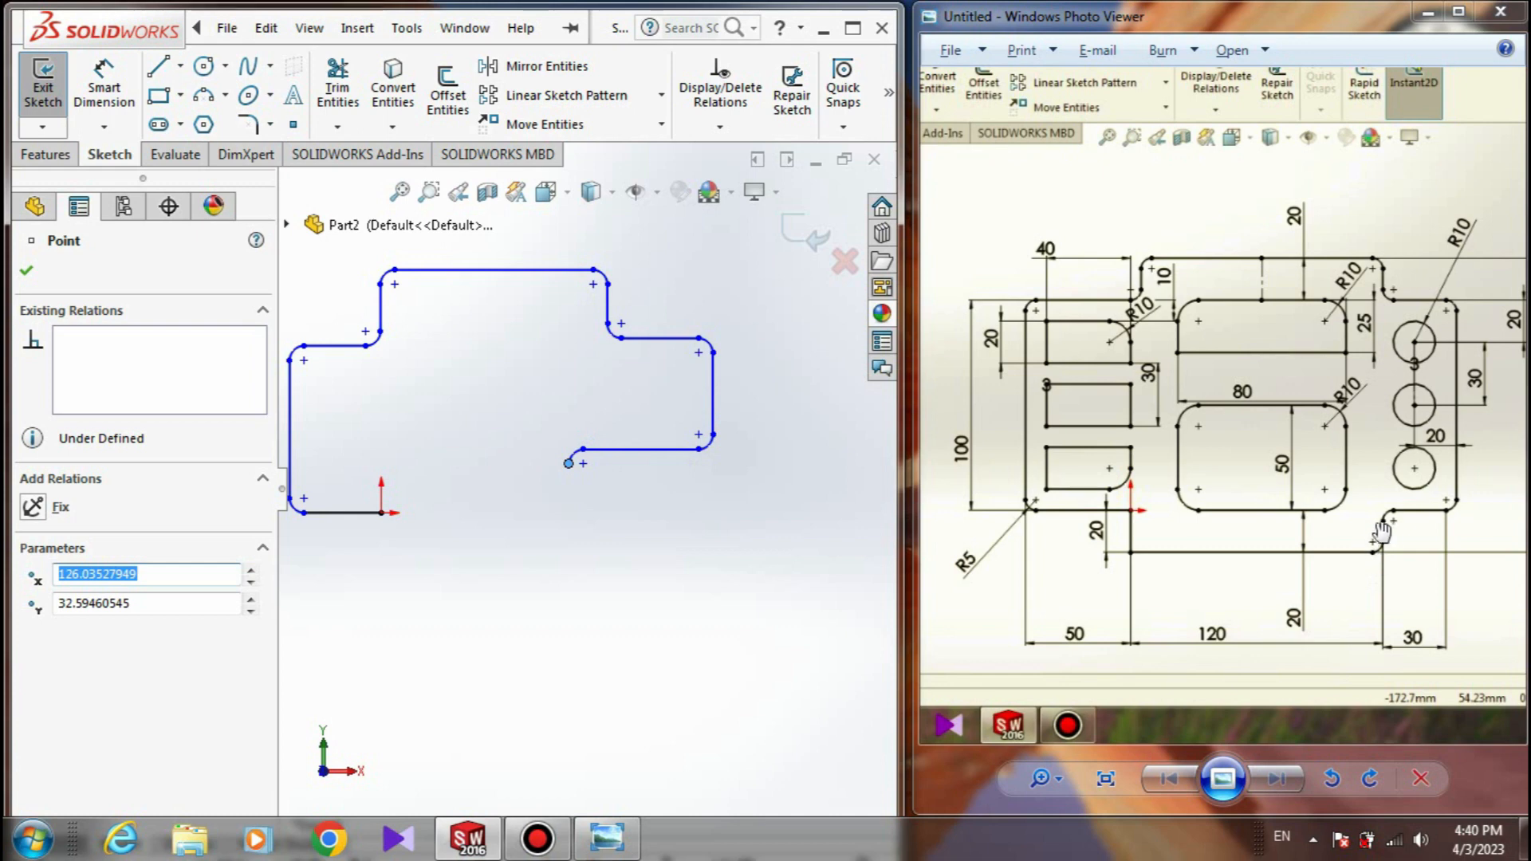
- Draw a vertical line about 17 mm long downward from the free end of the lower step's arc
{"action": "left_click", "coordinate": [159, 67]}
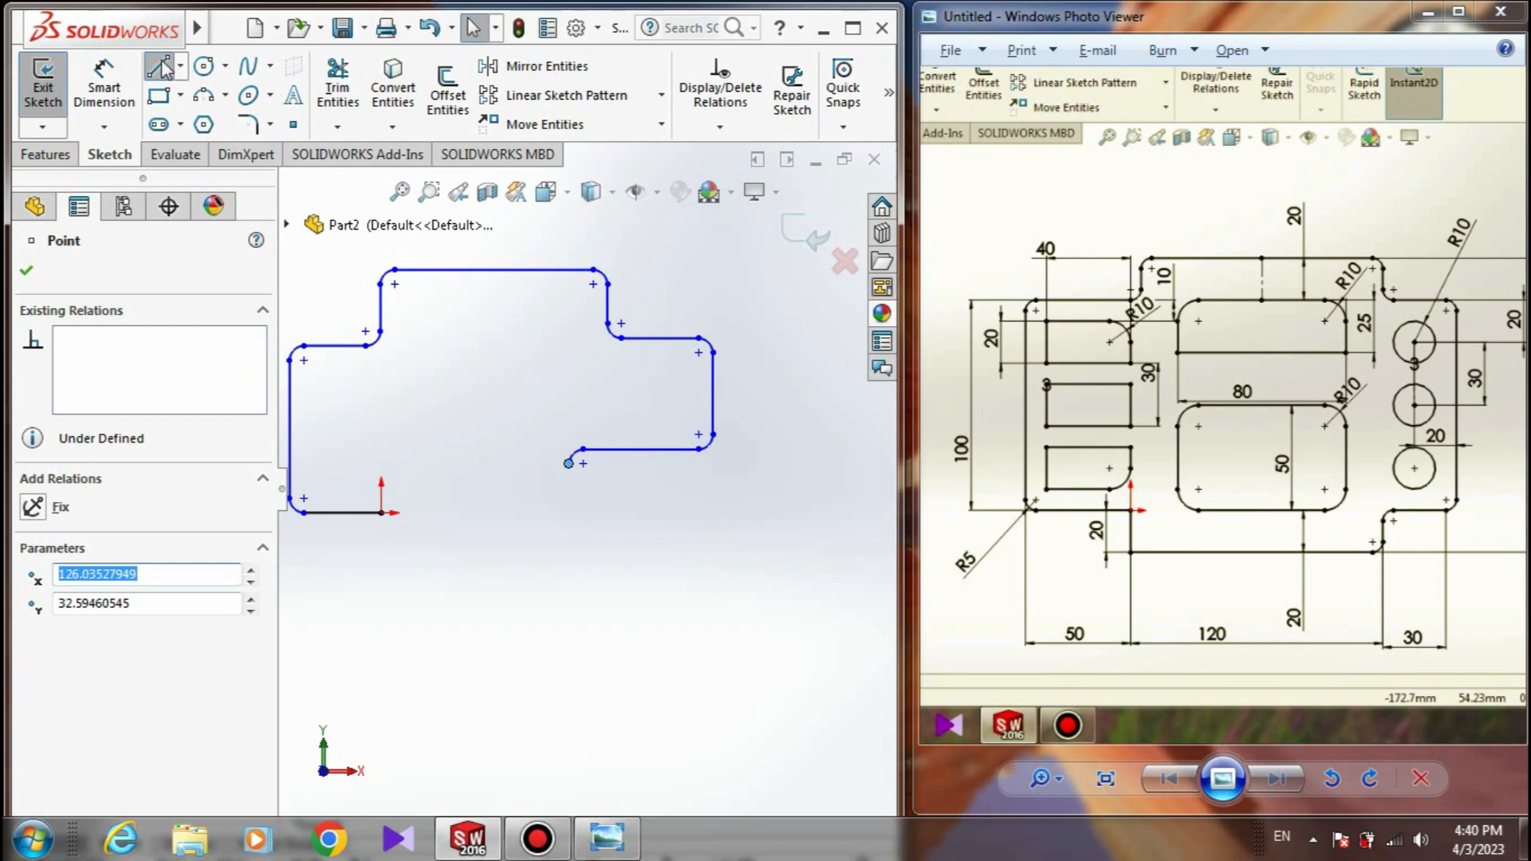
{"action": "left_click", "coordinate": [568, 463]}
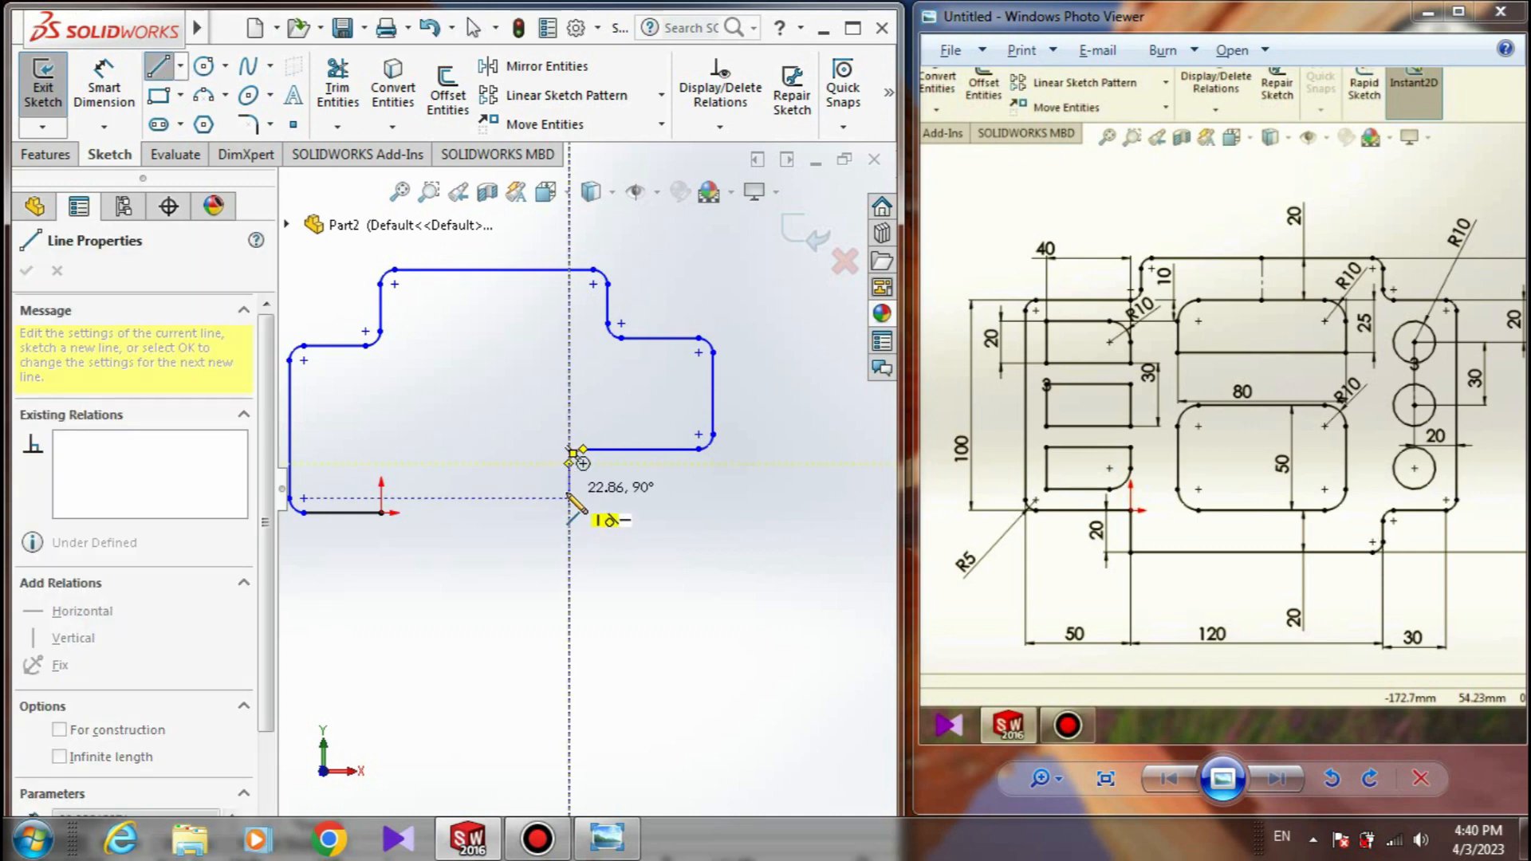
{"action": "left_click", "coordinate": [568, 488]}
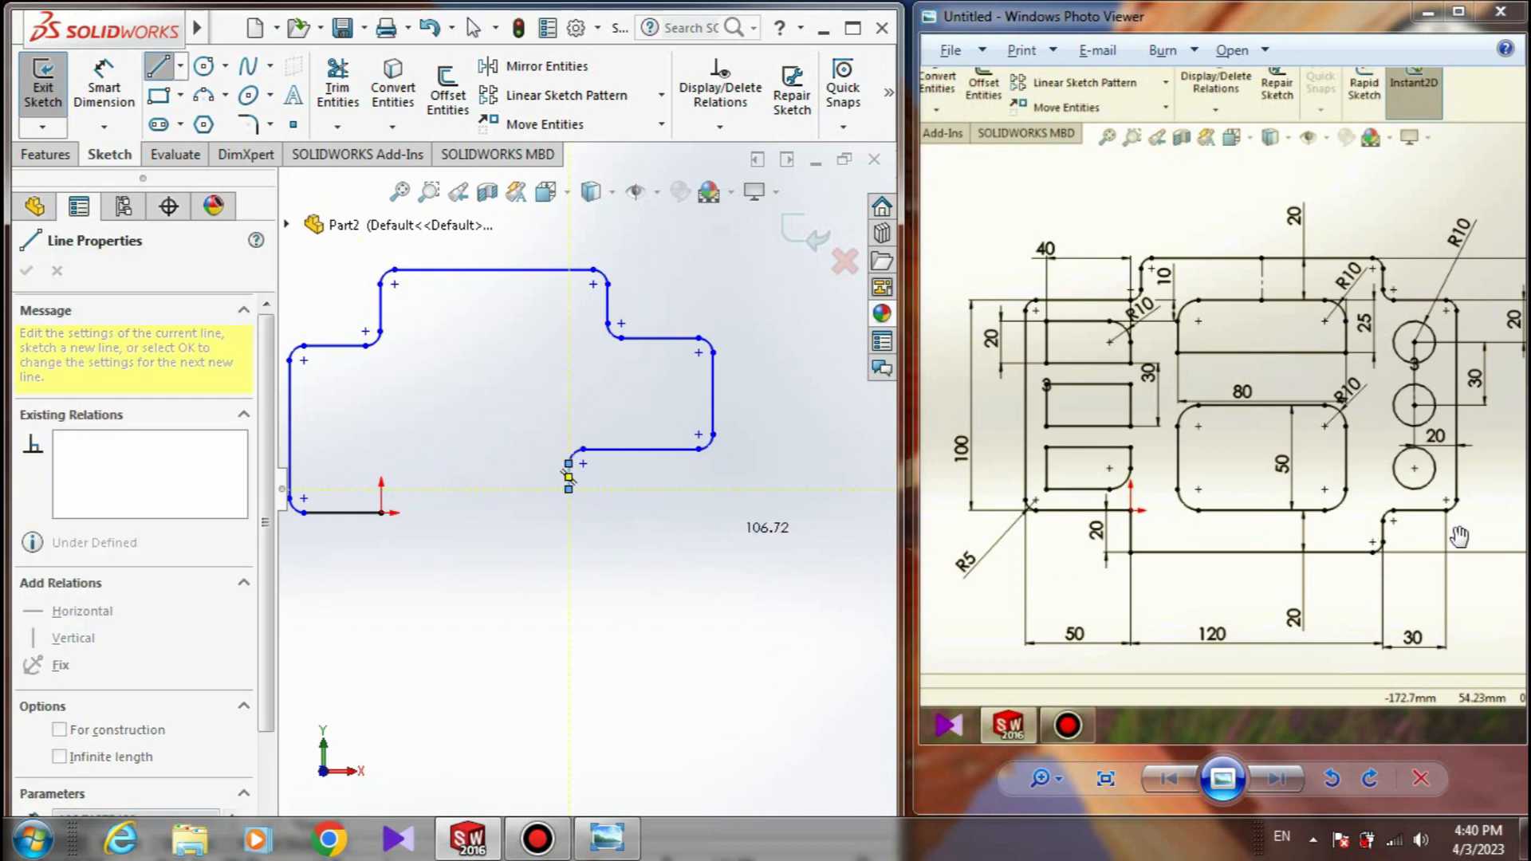
- Try to draw a three-point arc down and left from the lower end of the short vertical line
{"action": "left_click", "coordinate": [203, 95]}
{"action": "left_click", "coordinate": [569, 488]}
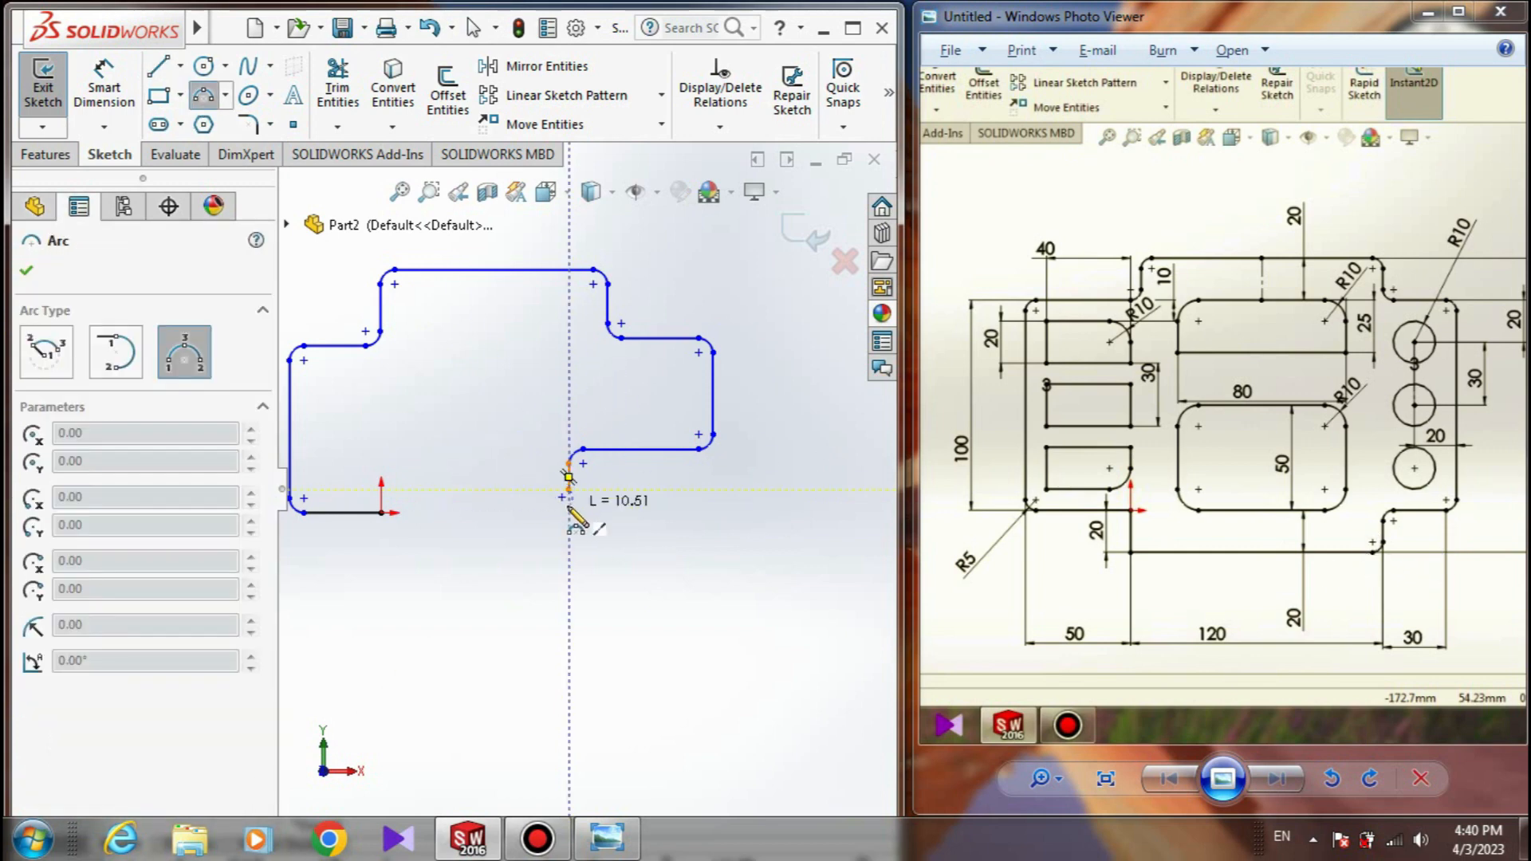
{"action": "left_click", "coordinate": [547, 525]}
{"action": "left_click", "coordinate": [564, 517]}
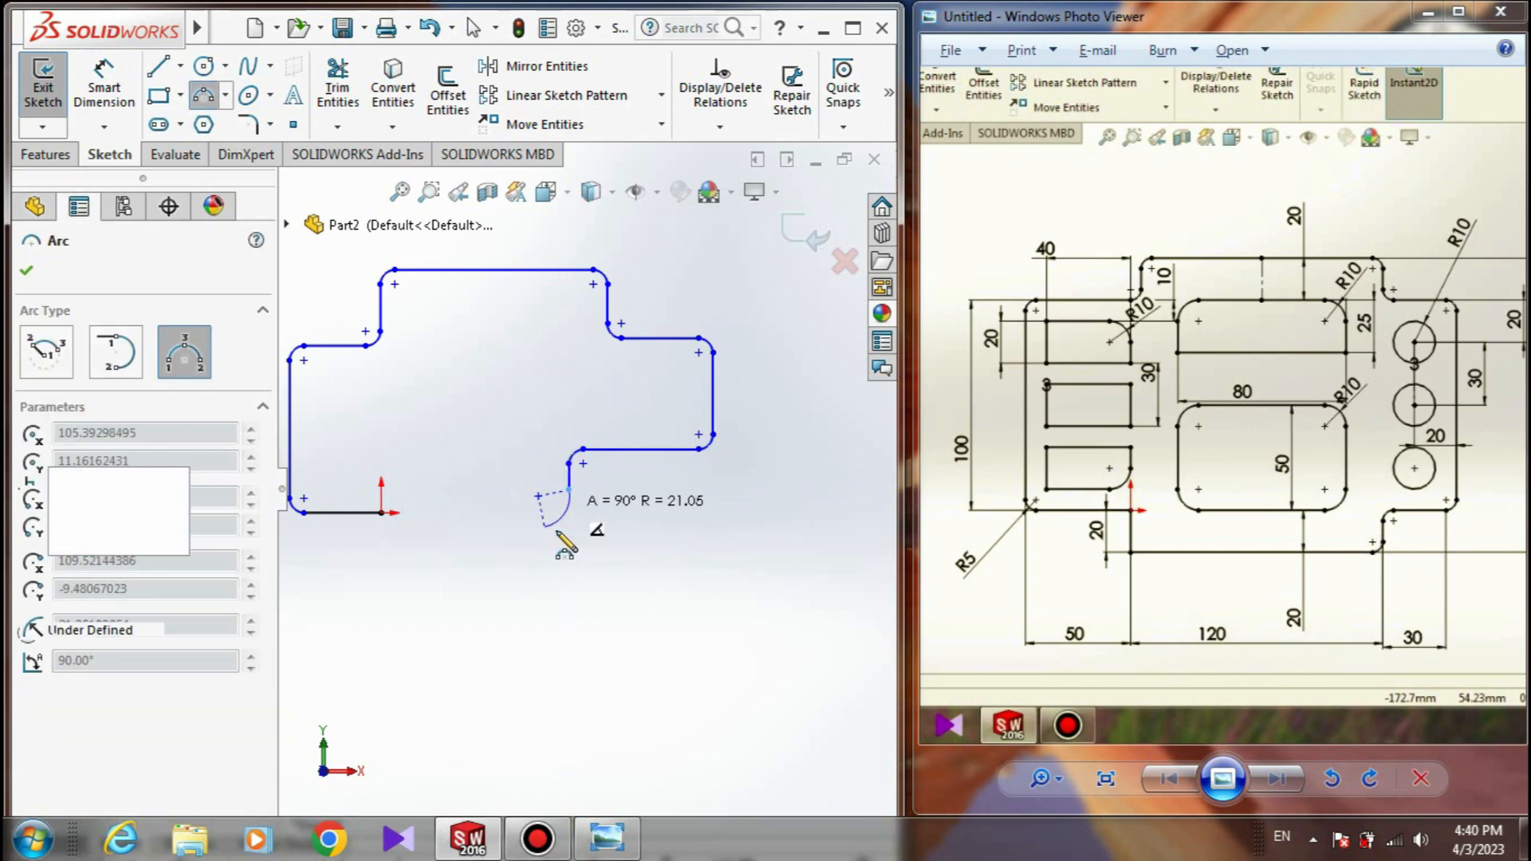
{"action": "key", "text": "ctrl+z"}
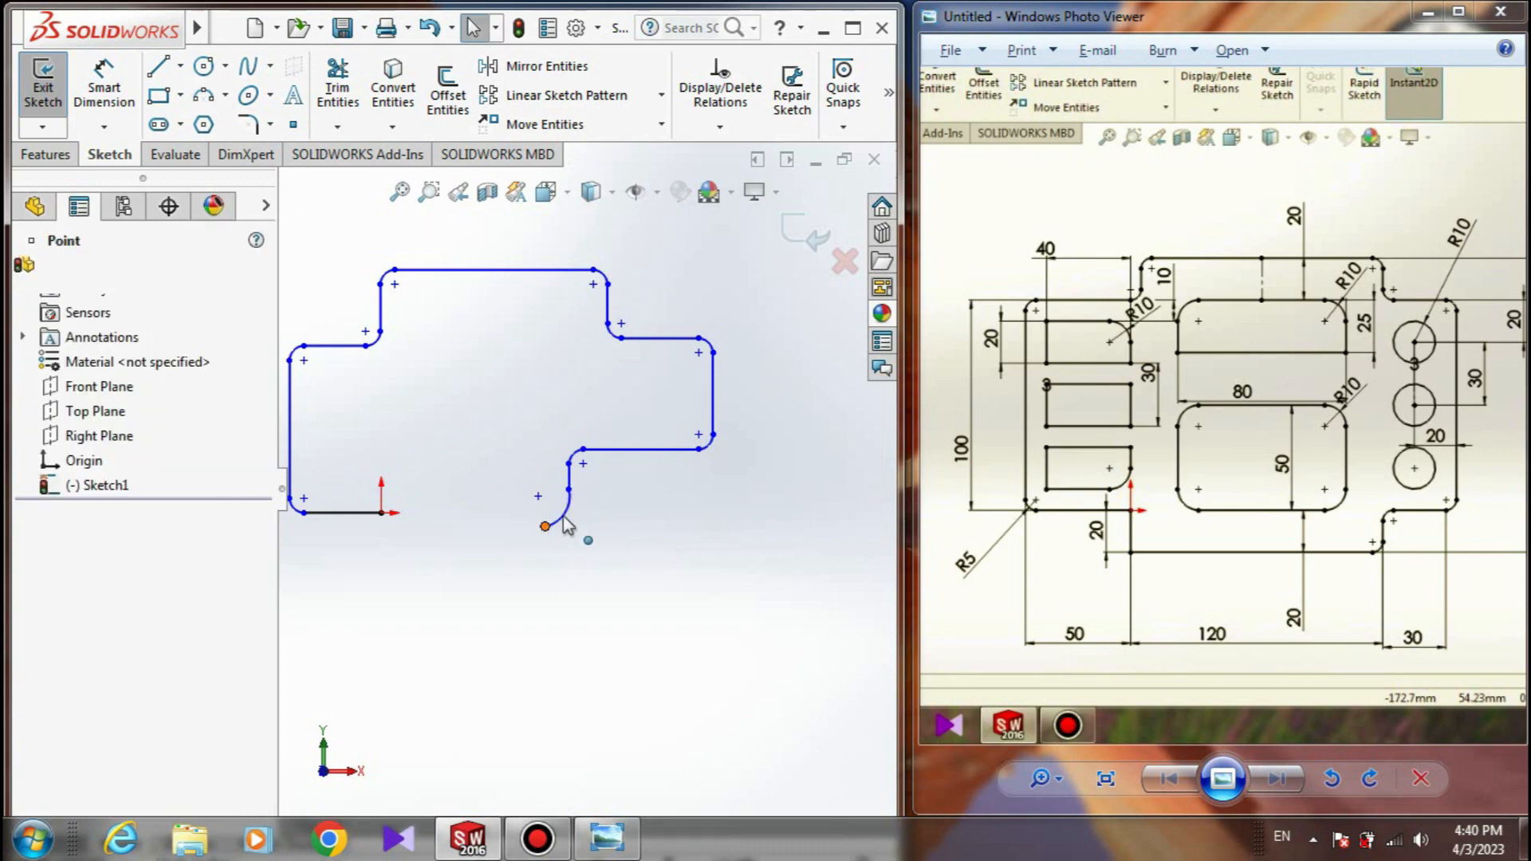
- Draw a three-point arc curving down and left from the short vertical line's lower end, and move its free end level with the origin
{"action": "left_click", "coordinate": [569, 489]}
{"action": "left_click", "coordinate": [546, 526]}
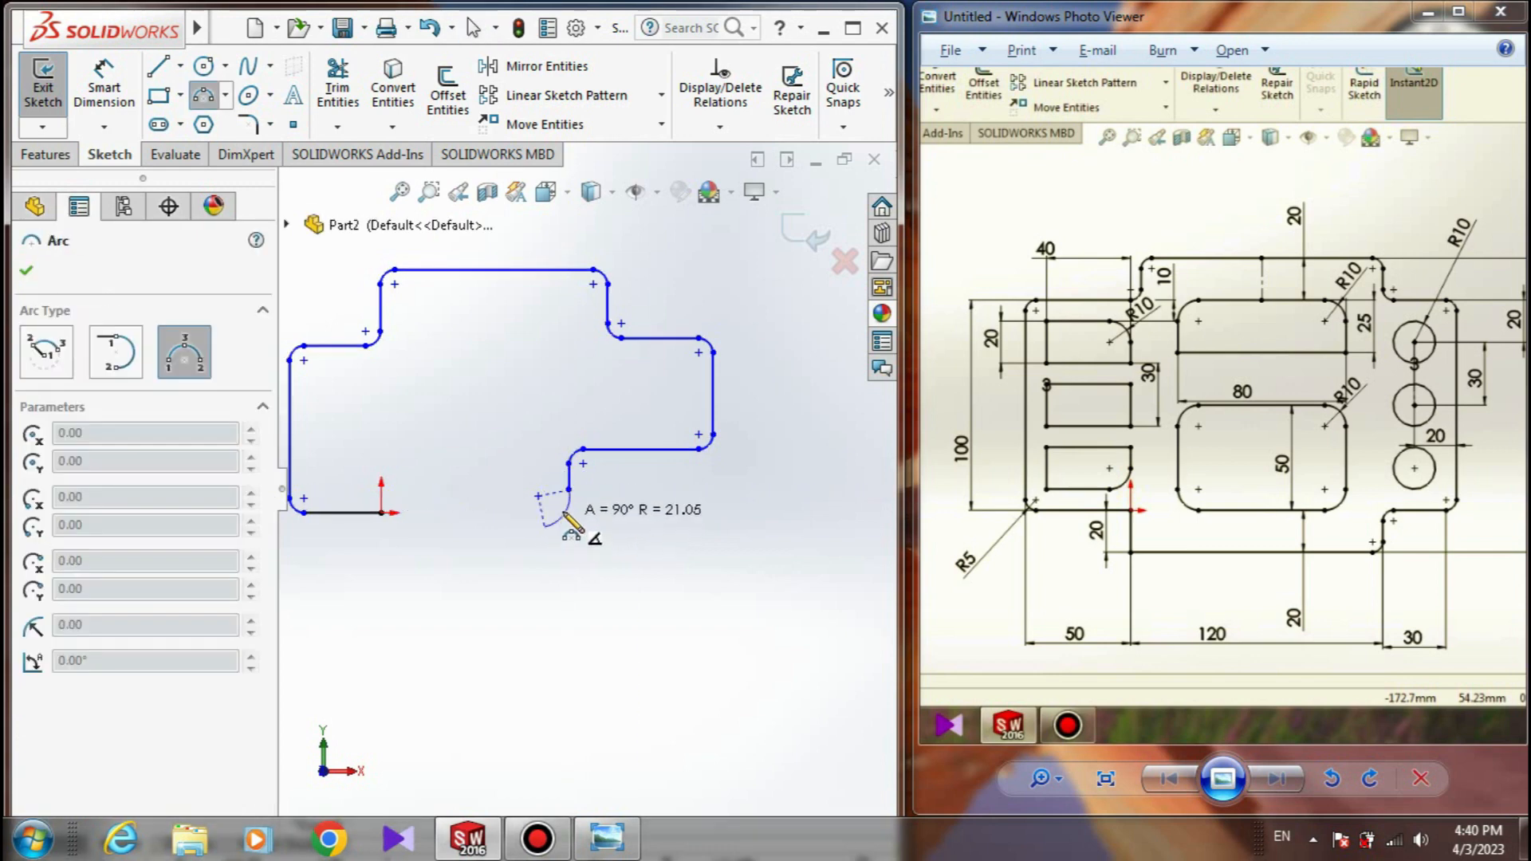
{"action": "left_click", "coordinate": [566, 515]}
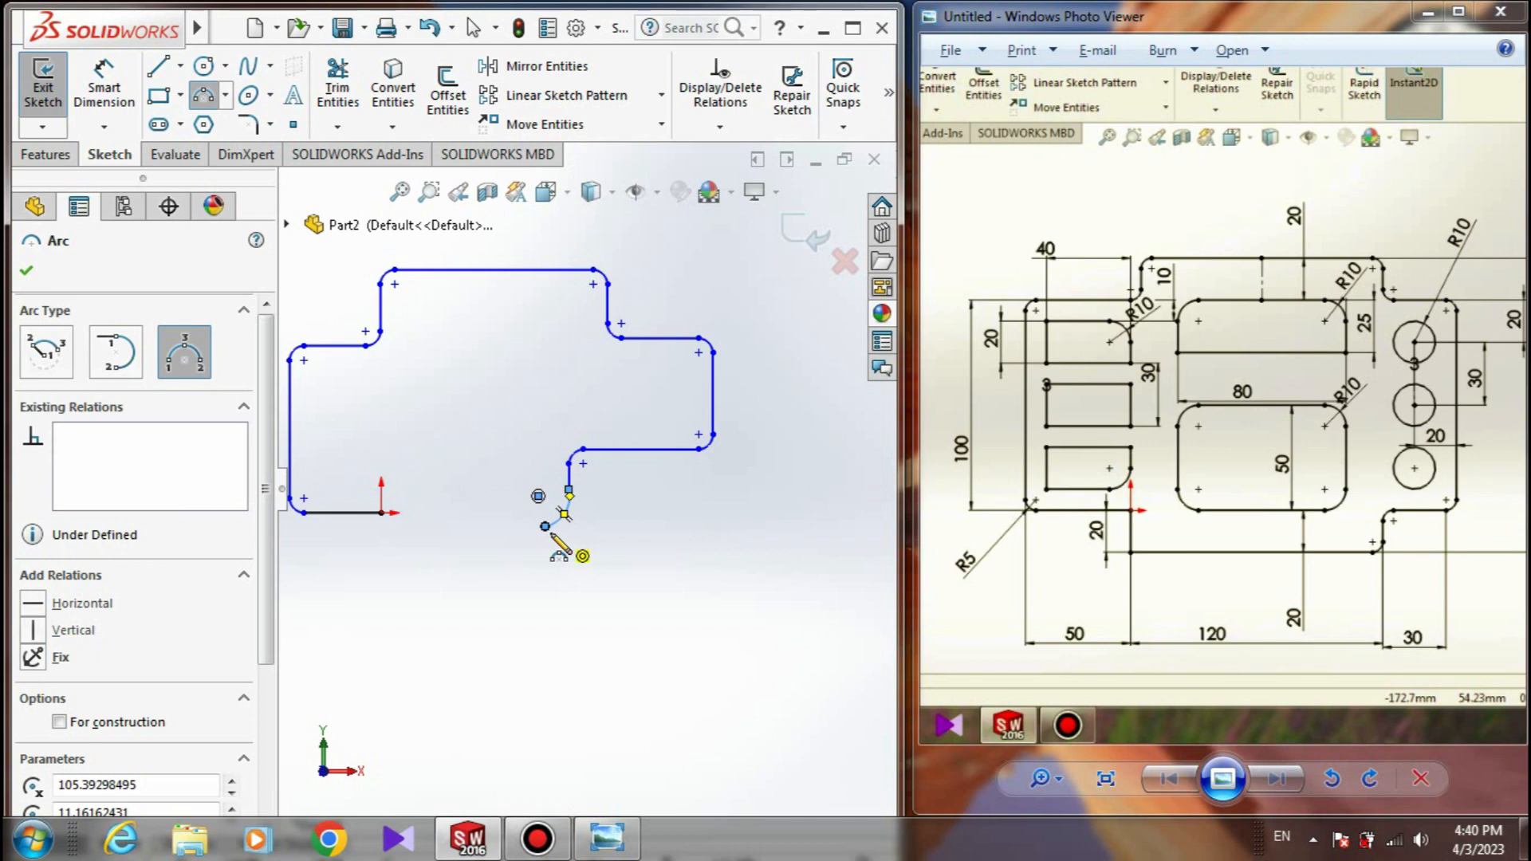
{"action": "key", "text": "Escape"}
{"action": "mouse_move", "coordinate": [569, 489]}
{"action": "left_mouse_down"}
{"action": "mouse_move", "coordinate": [572, 519]}
{"action": "mouse_move", "coordinate": [553, 513]}
{"action": "left_mouse_up"}
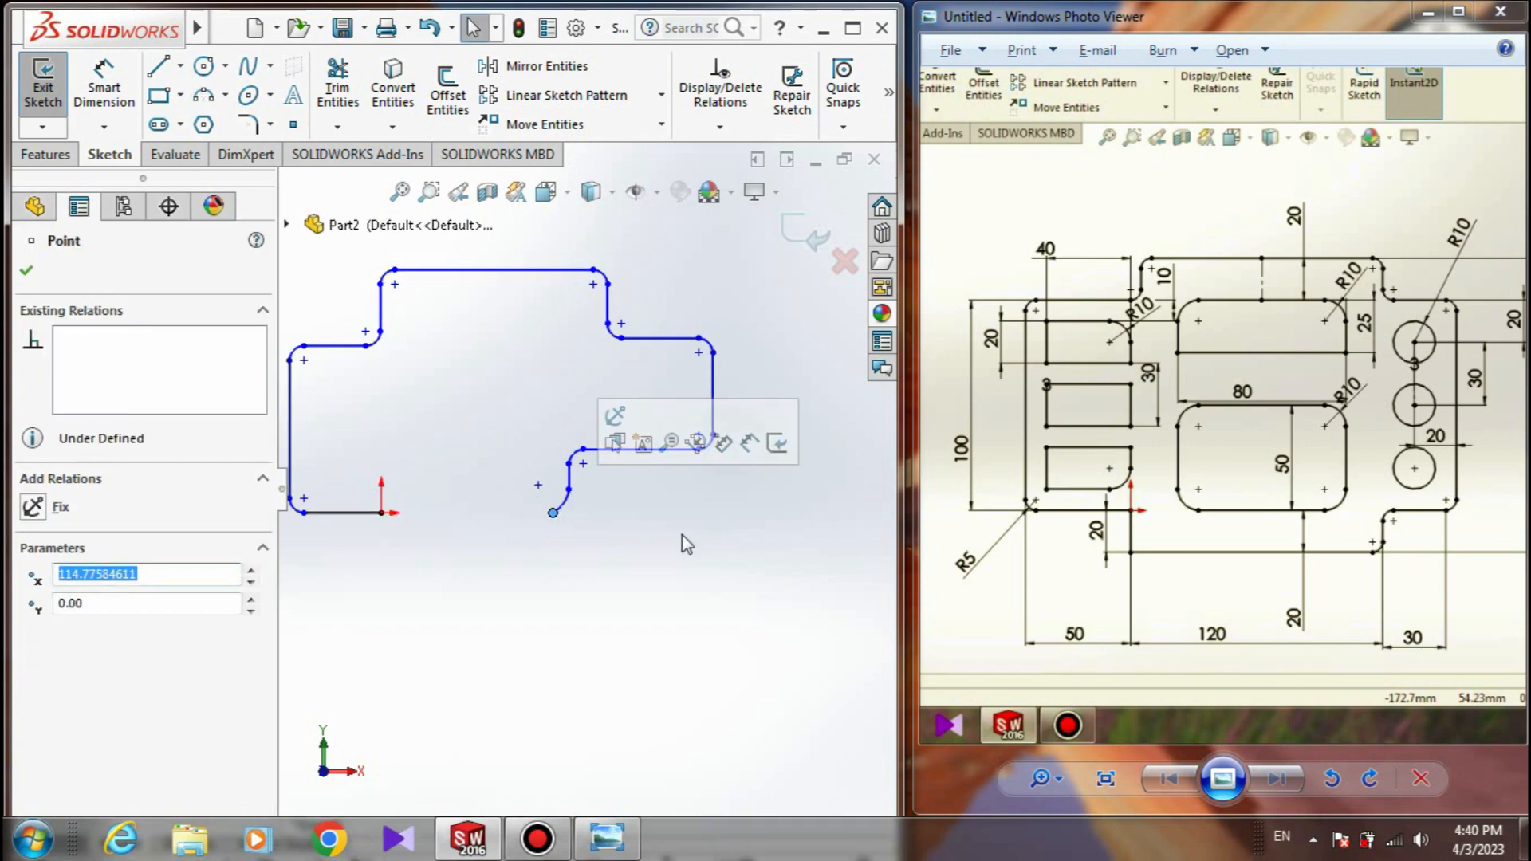
- Draw a vertical line down from the origin and join its lower end to the free end of the lower step's arc
{"action": "key", "text": "l"}
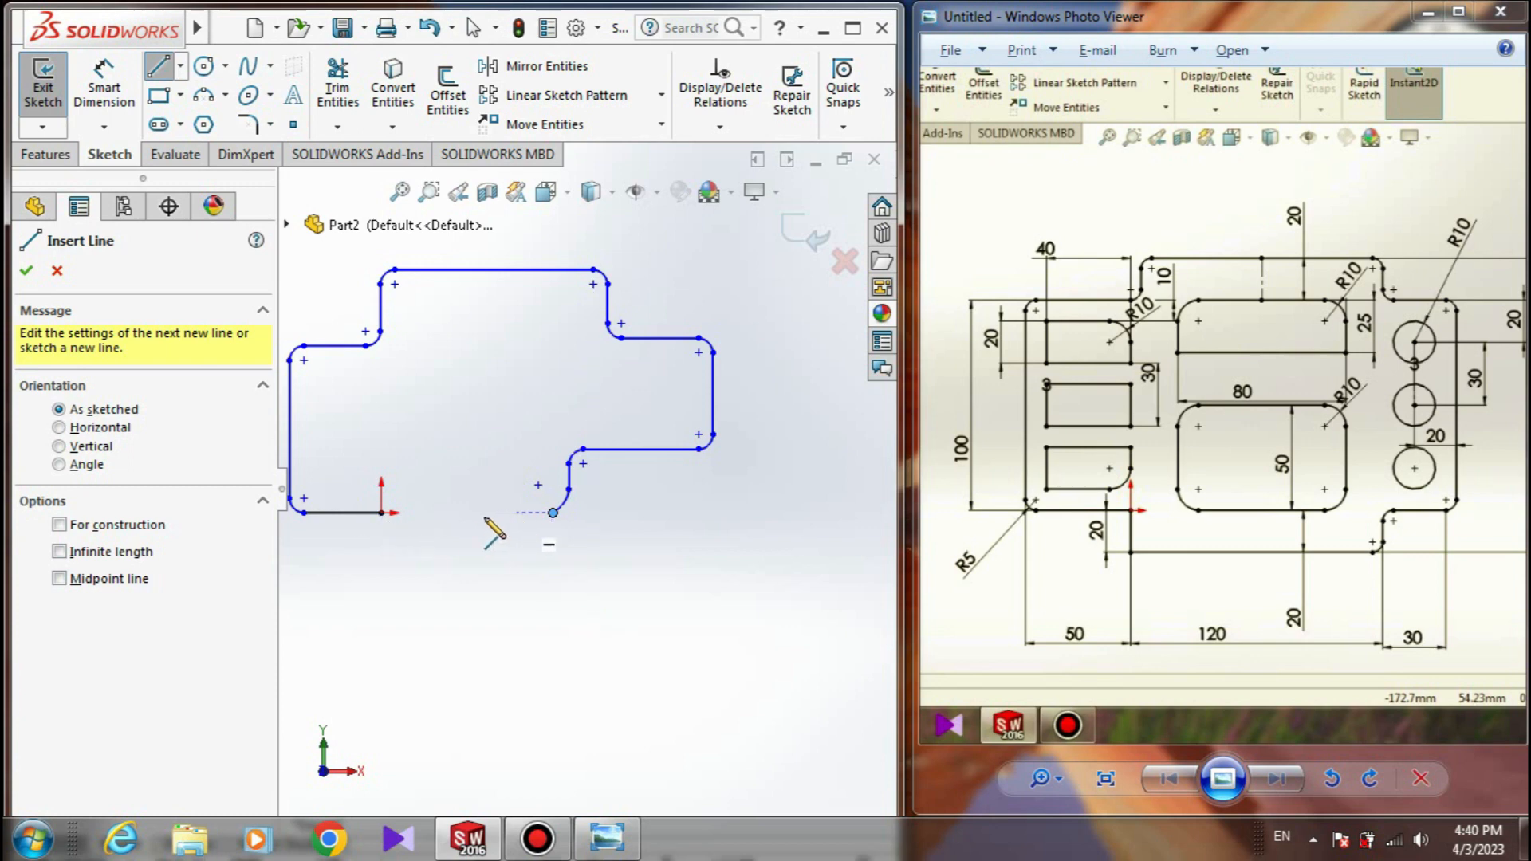
{"action": "left_click", "coordinate": [381, 513]}
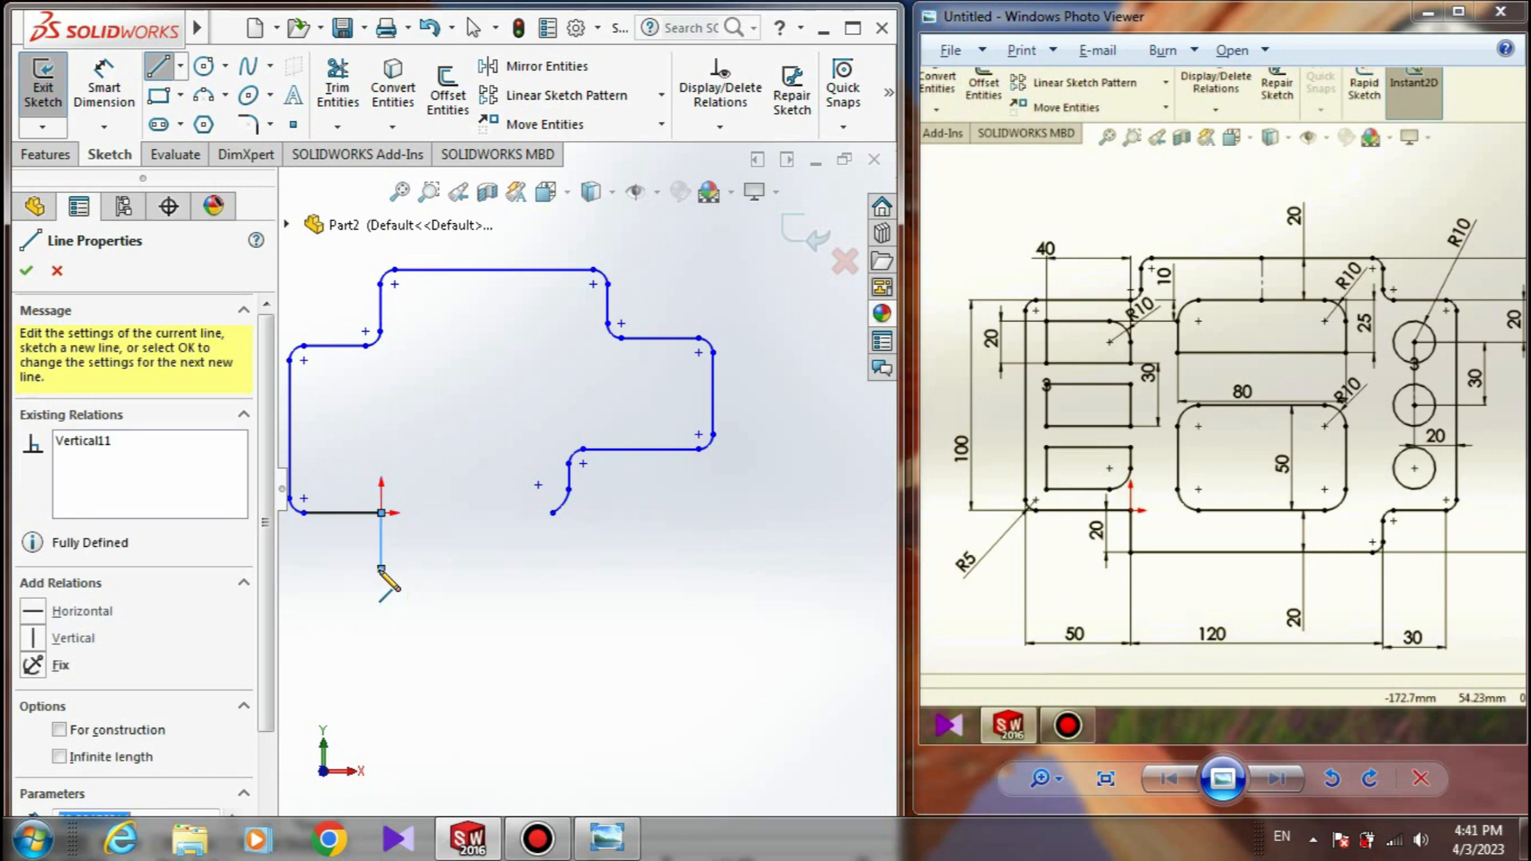
{"action": "left_click", "coordinate": [382, 568]}
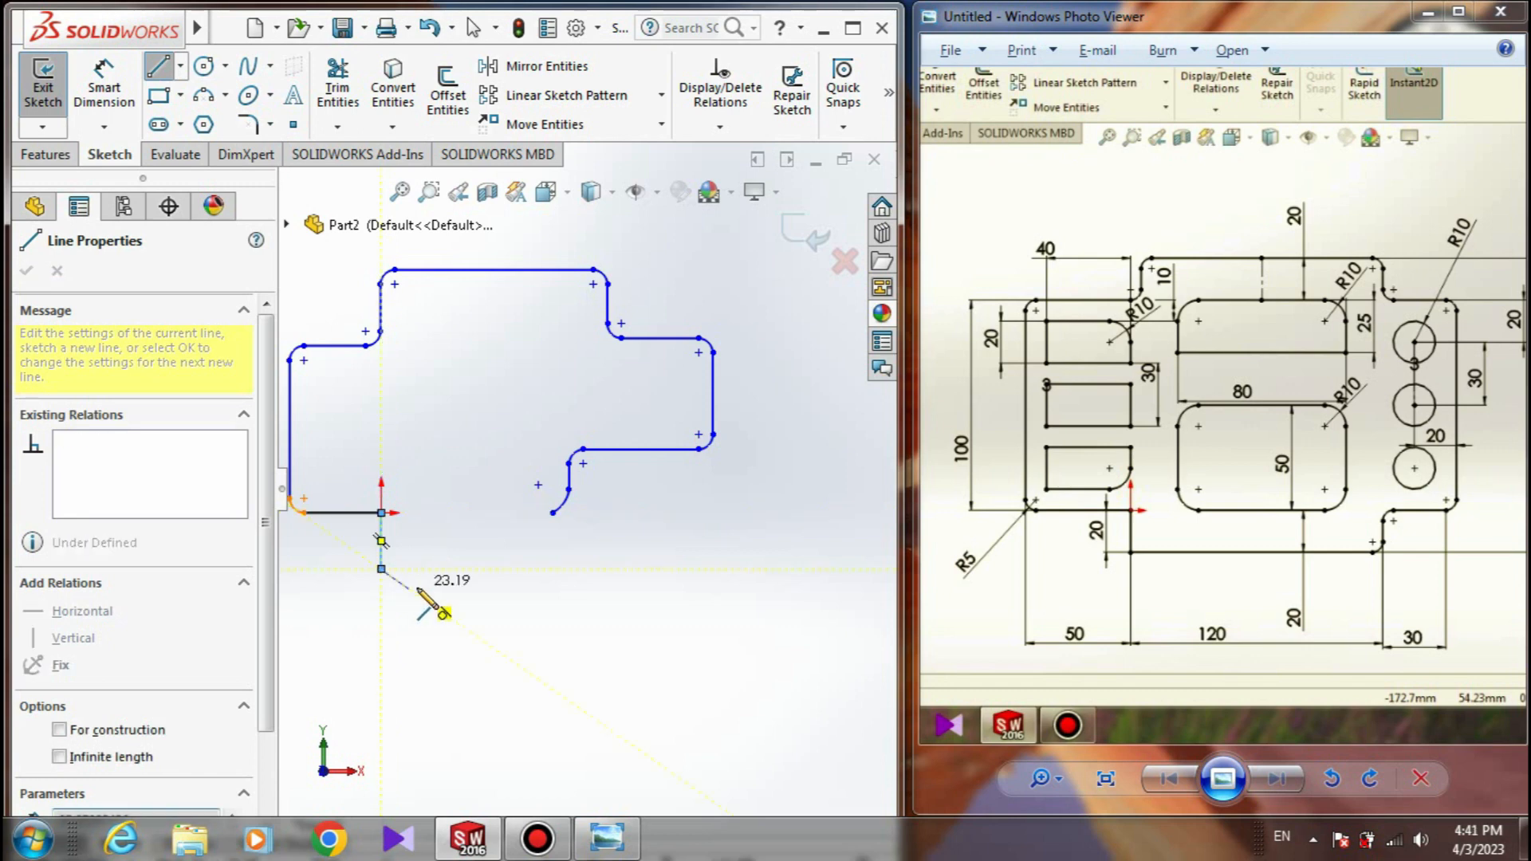
{"action": "left_click", "coordinate": [553, 513]}
{"action": "key", "text": "Escape"}
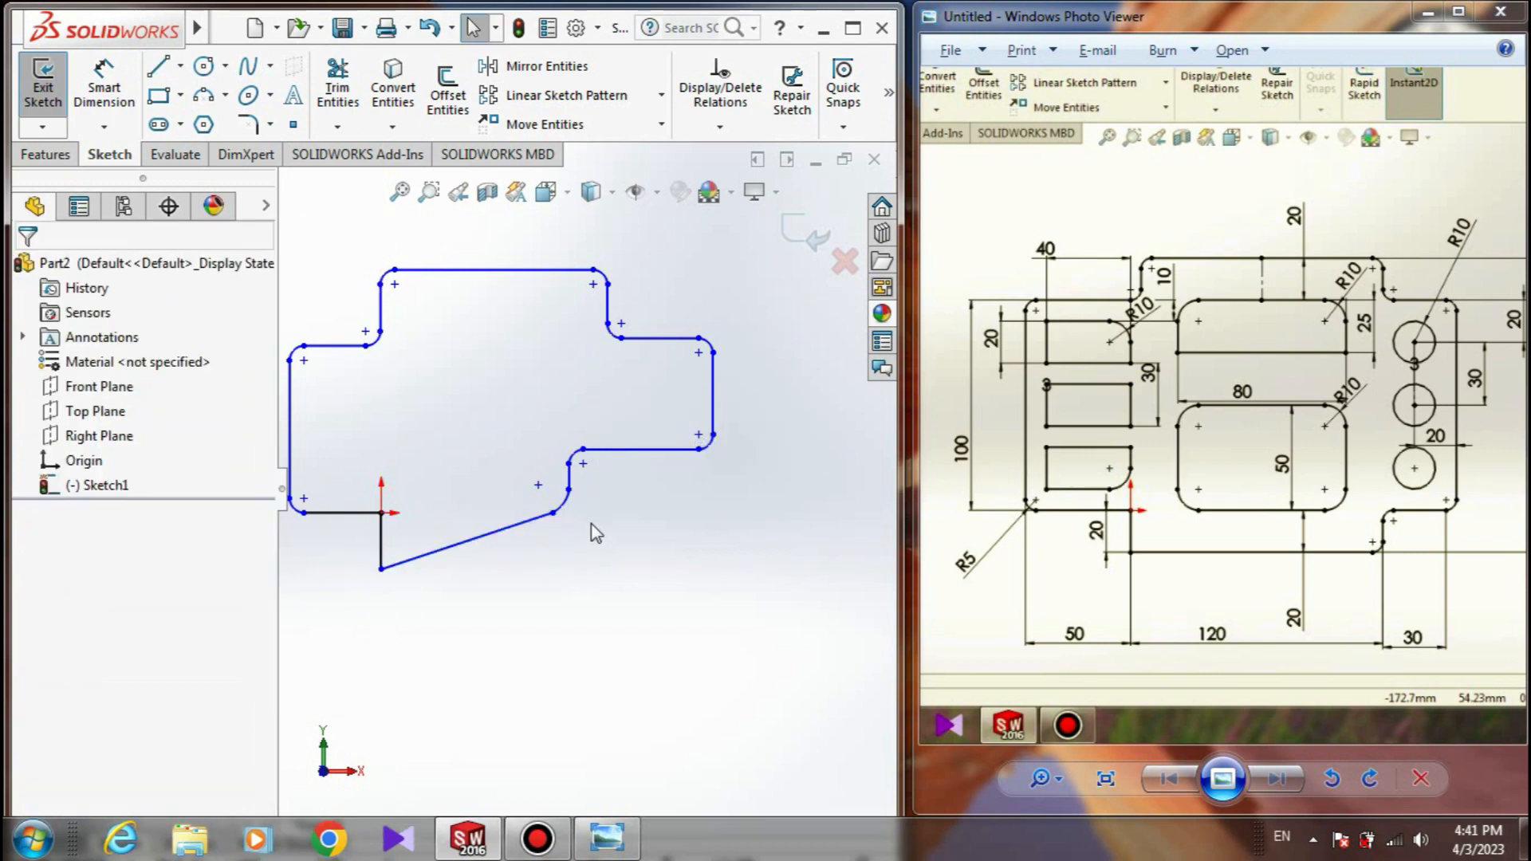
{"action": "left_click", "coordinate": [569, 510]}
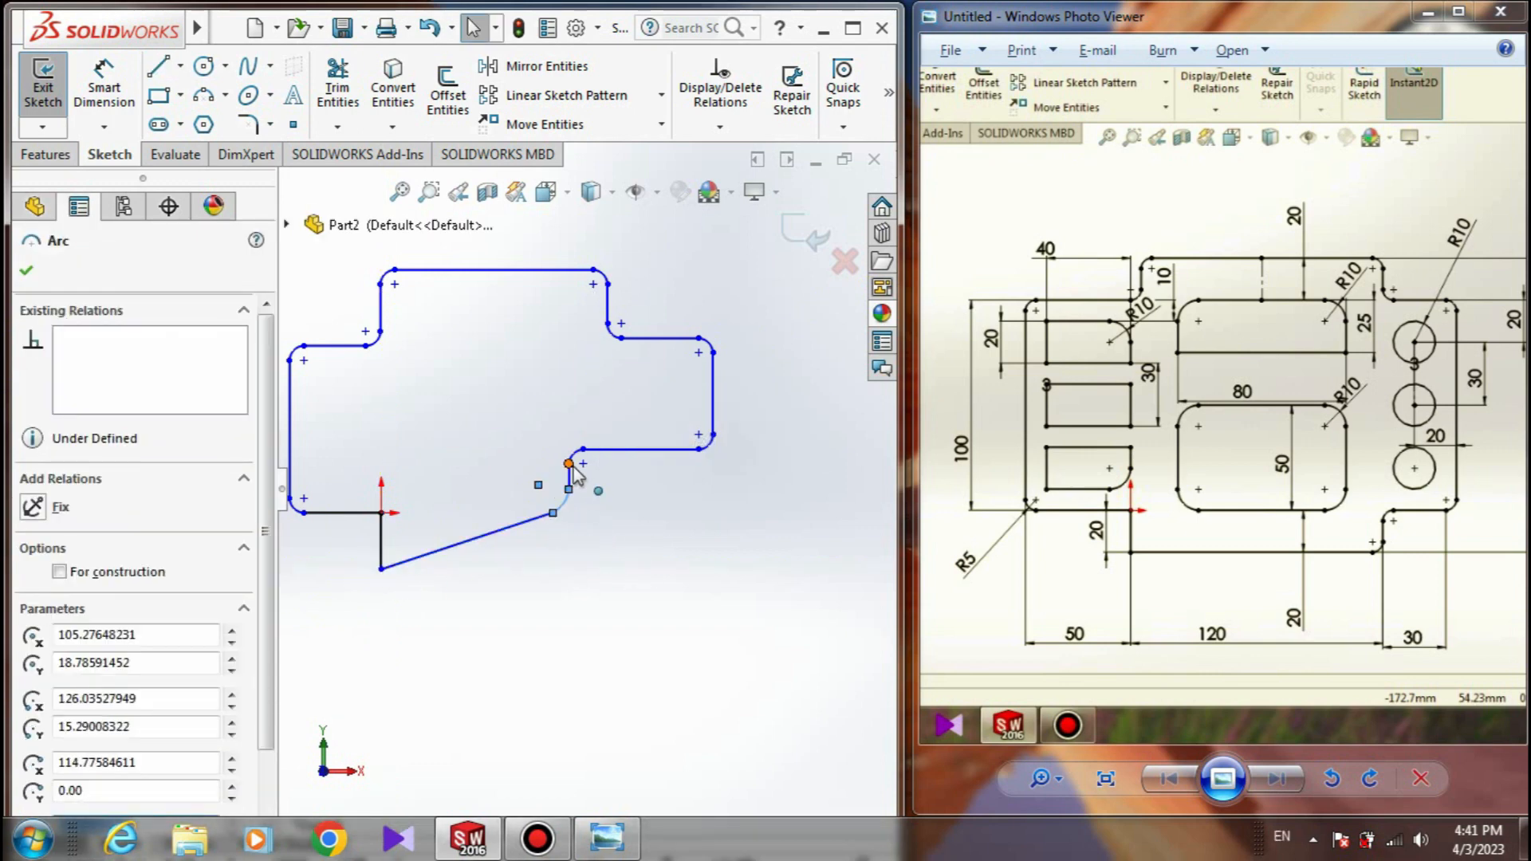
{"action": "left_click", "coordinate": [576, 460], "text": "ctrl"}
{"action": "left_click", "coordinate": [294, 505], "text": "ctrl"}
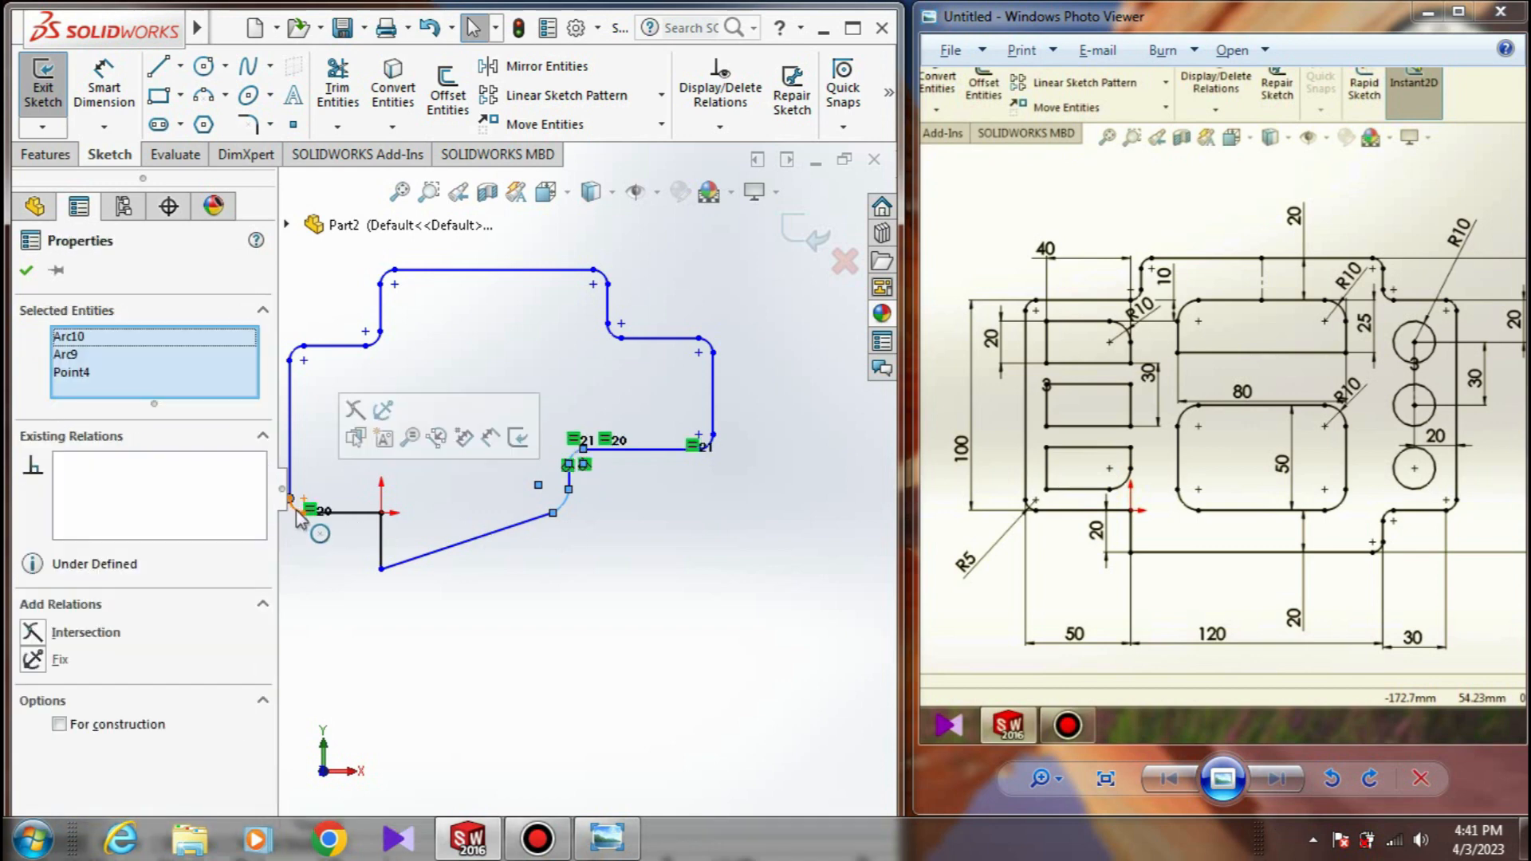
{"action": "key", "text": "Escape"}
{"action": "left_click", "coordinate": [296, 511]}
{"action": "key", "text": "Escape"}
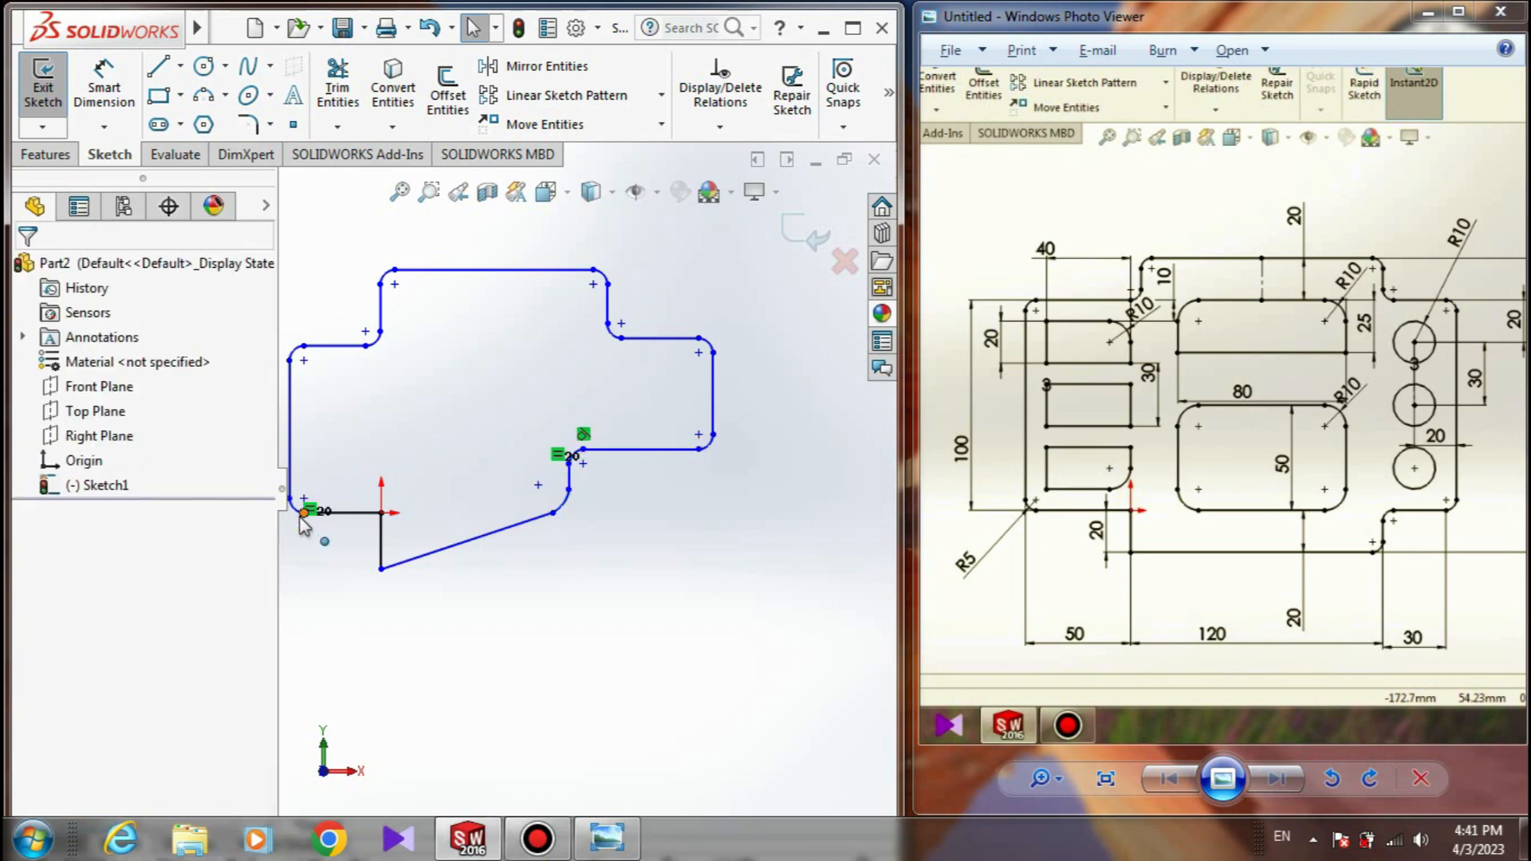
{"action": "left_click", "coordinate": [569, 507]}
{"action": "left_click", "coordinate": [576, 461]}
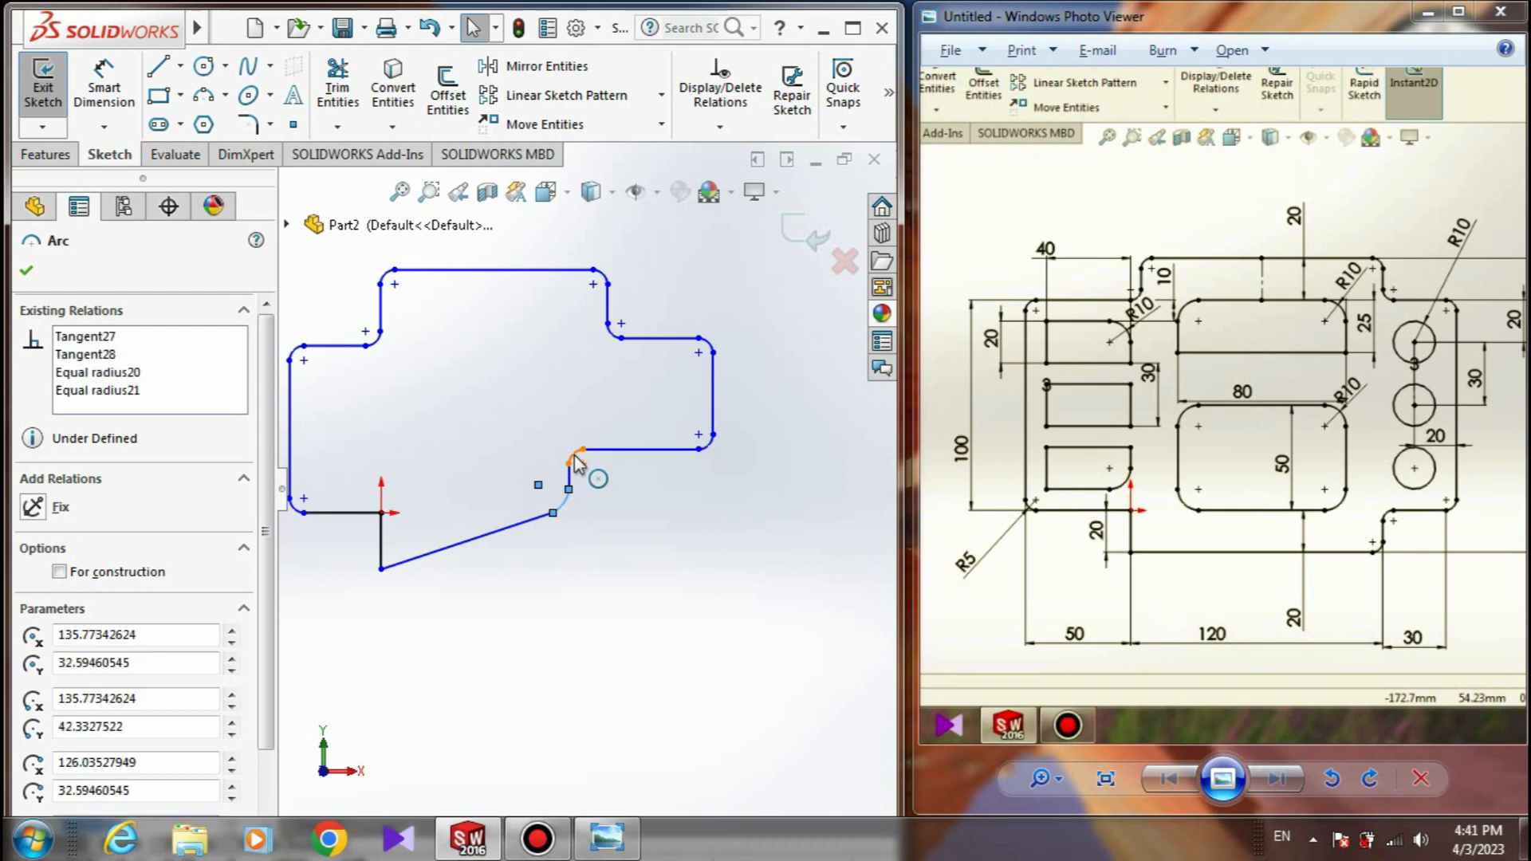
{"action": "left_click", "coordinate": [564, 501], "text": "ctrl"}
{"action": "left_click", "coordinate": [295, 508], "text": "ctrl"}
{"action": "key", "text": "Escape"}
{"action": "left_click", "coordinate": [298, 512]}
{"action": "key", "text": "Escape"}
- Add an Equal relation between the lower-left corner arc and the two arcs of the lower-right step
{"action": "scroll", "coordinate": [304, 516], "scroll_direction": "down", "scroll_amount": 1}
{"action": "scroll", "coordinate": [319, 515], "scroll_direction": "down", "scroll_amount": 2}
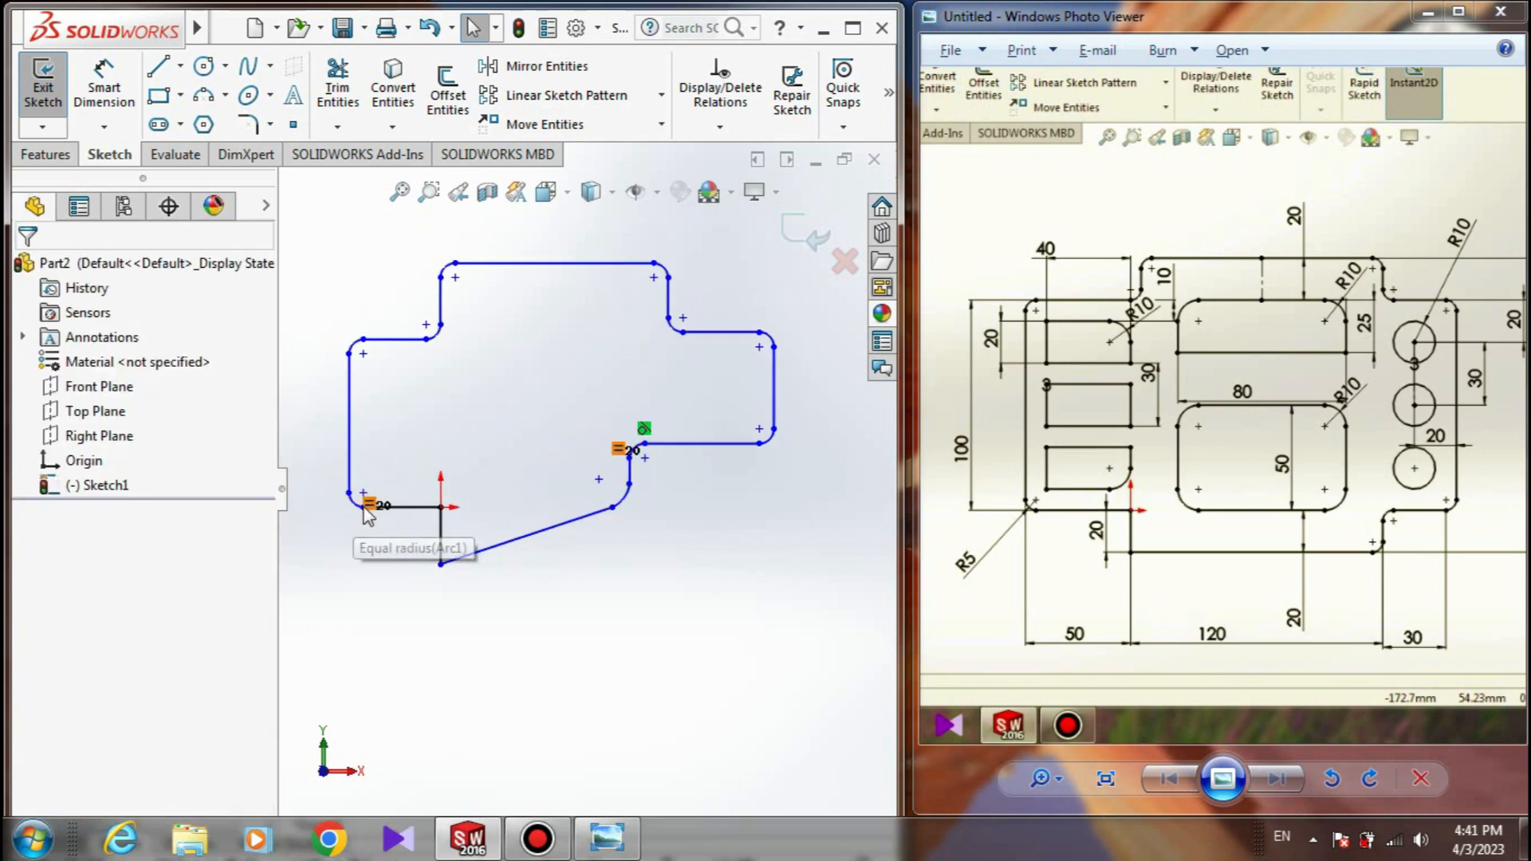
{"action": "left_click", "coordinate": [371, 504]}
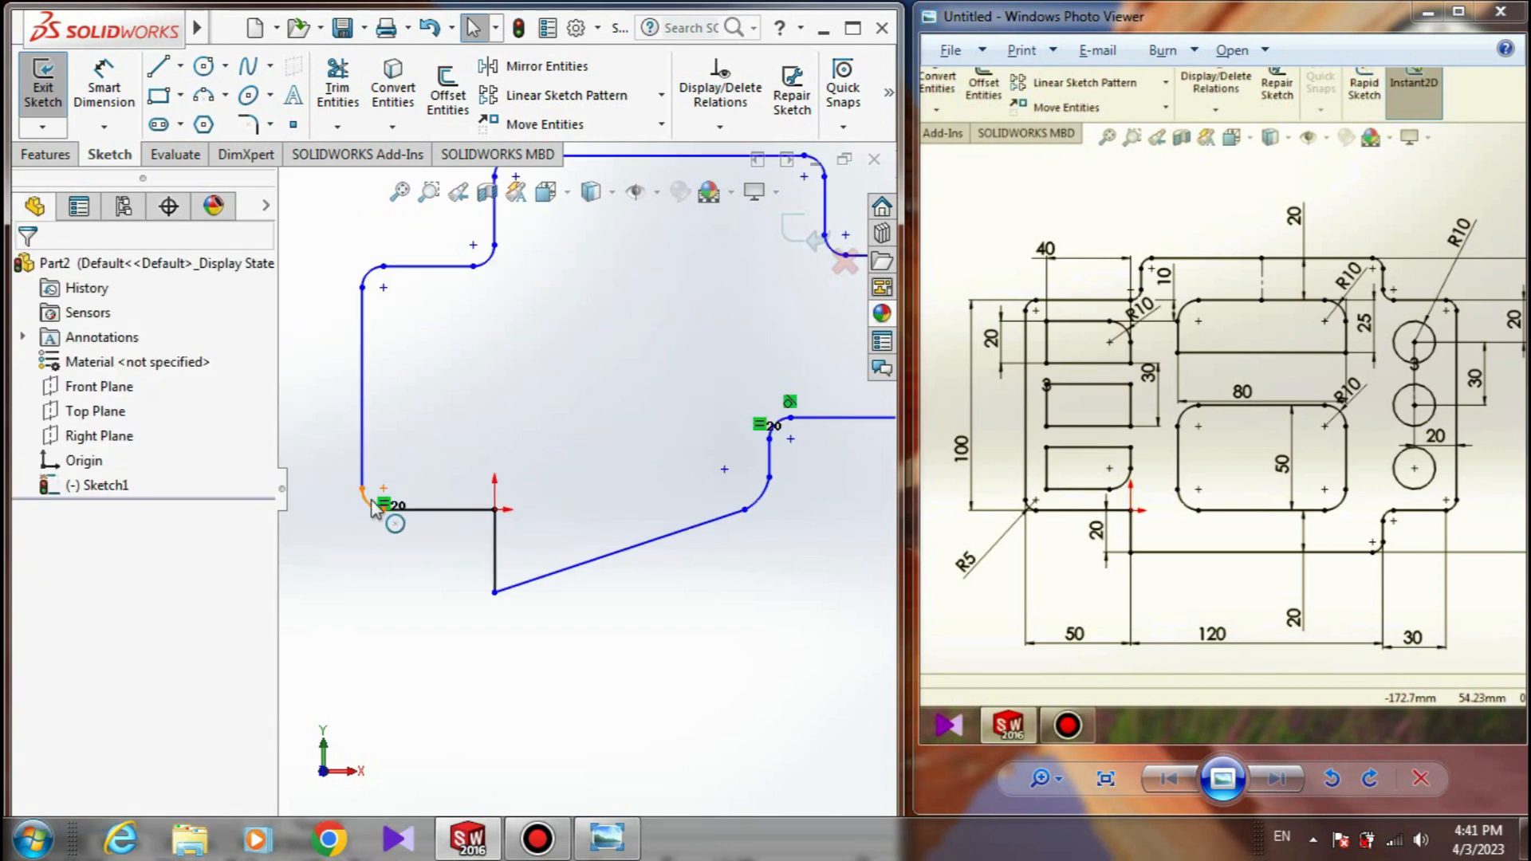
{"action": "left_click", "coordinate": [763, 502], "text": "ctrl"}
{"action": "left_click", "coordinate": [785, 426], "text": "ctrl"}
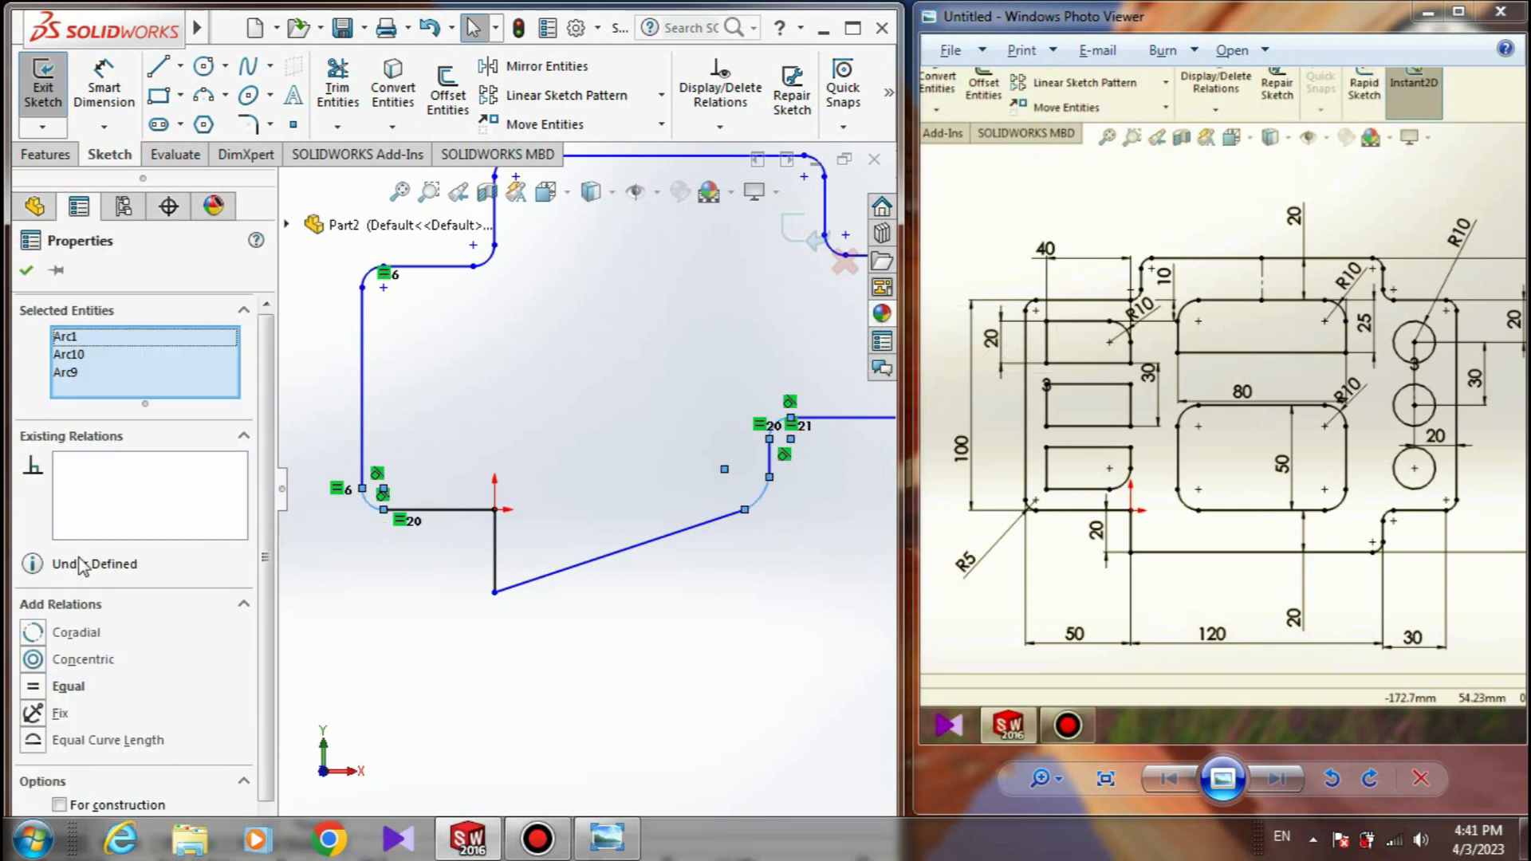
{"action": "left_click", "coordinate": [32, 687]}
{"action": "left_click", "coordinate": [745, 530]}
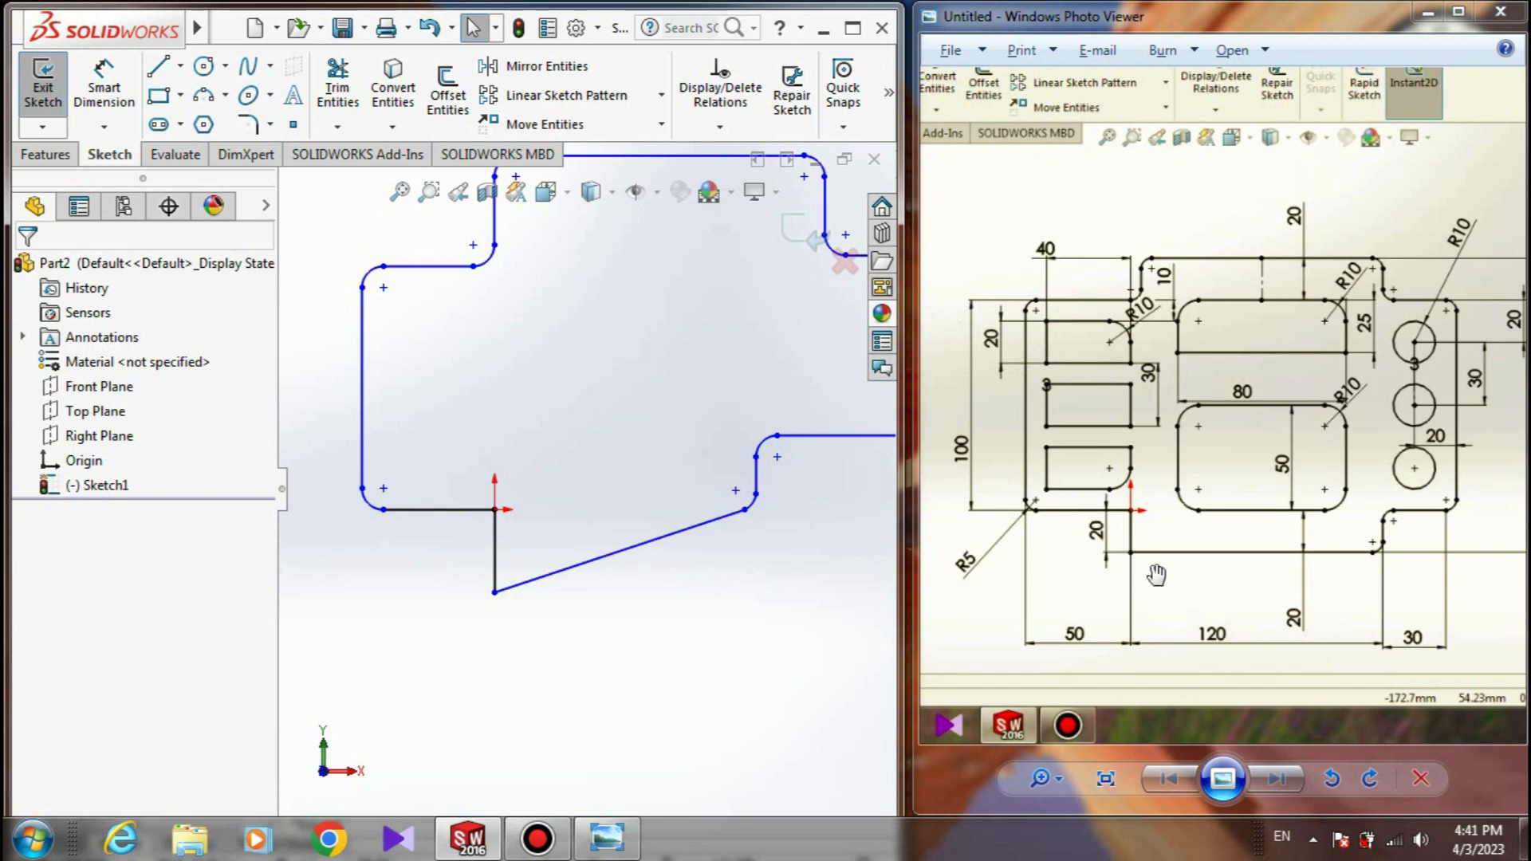
- Add a Horizontal relation to the slanted bottom line of the outline
{"action": "left_click", "coordinate": [684, 529]}
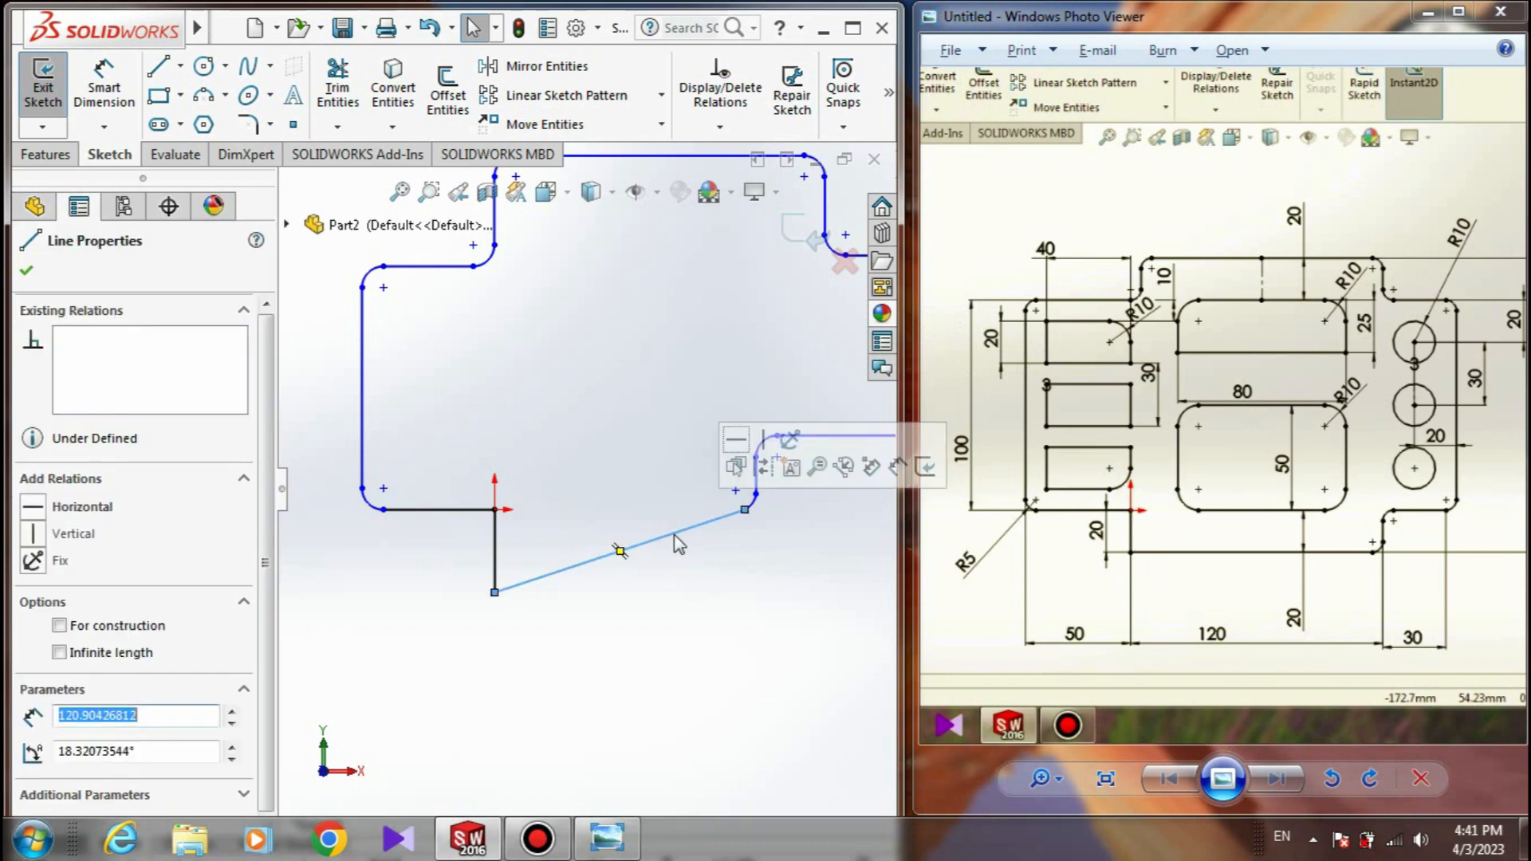
{"action": "left_click", "coordinate": [29, 508]}
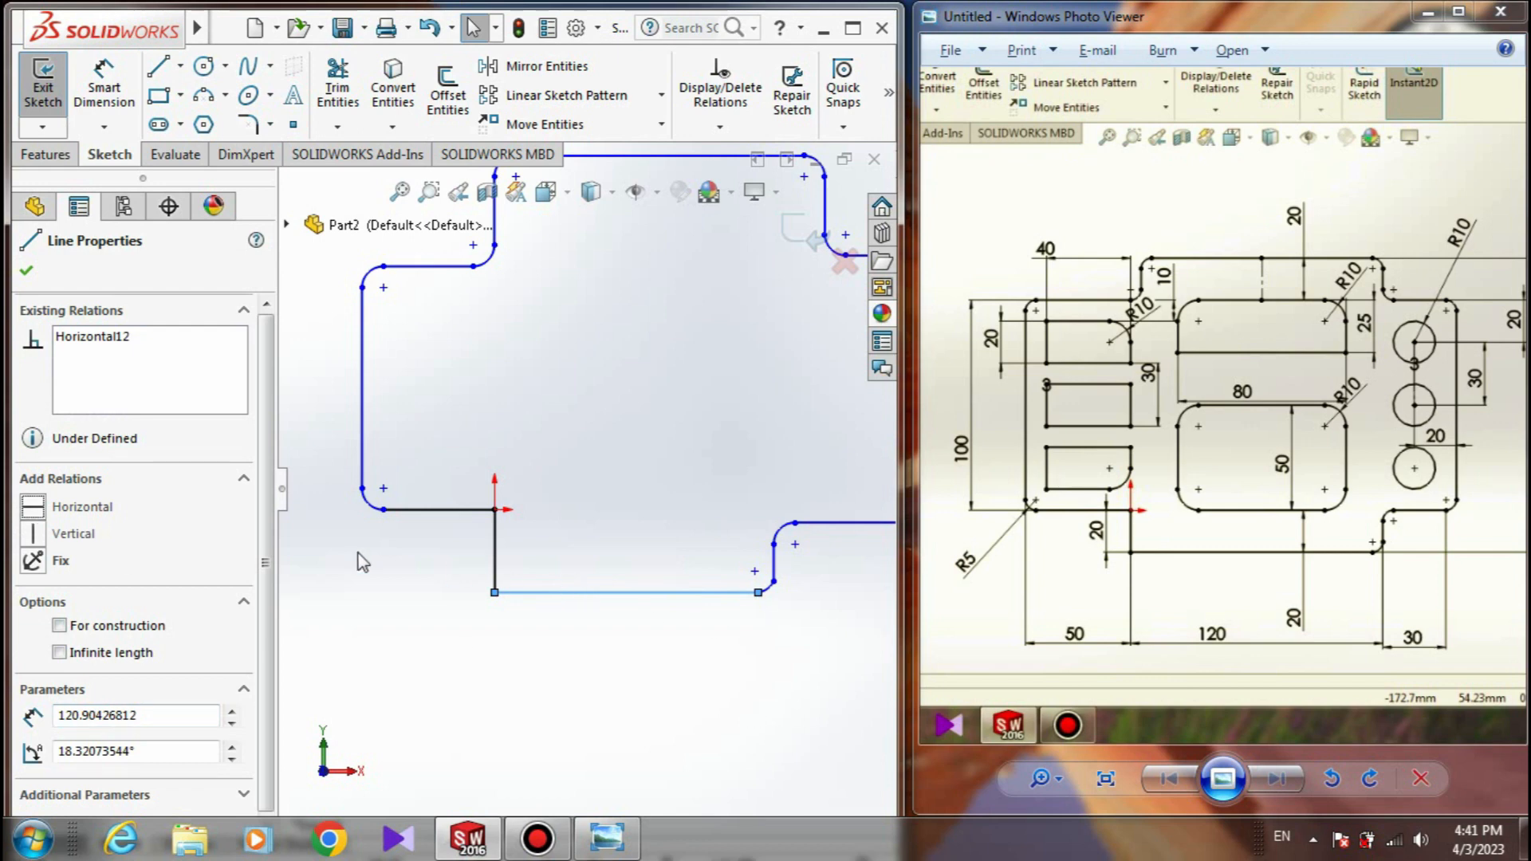
{"action": "scroll", "coordinate": [734, 643], "scroll_direction": "up", "scroll_amount": 1}
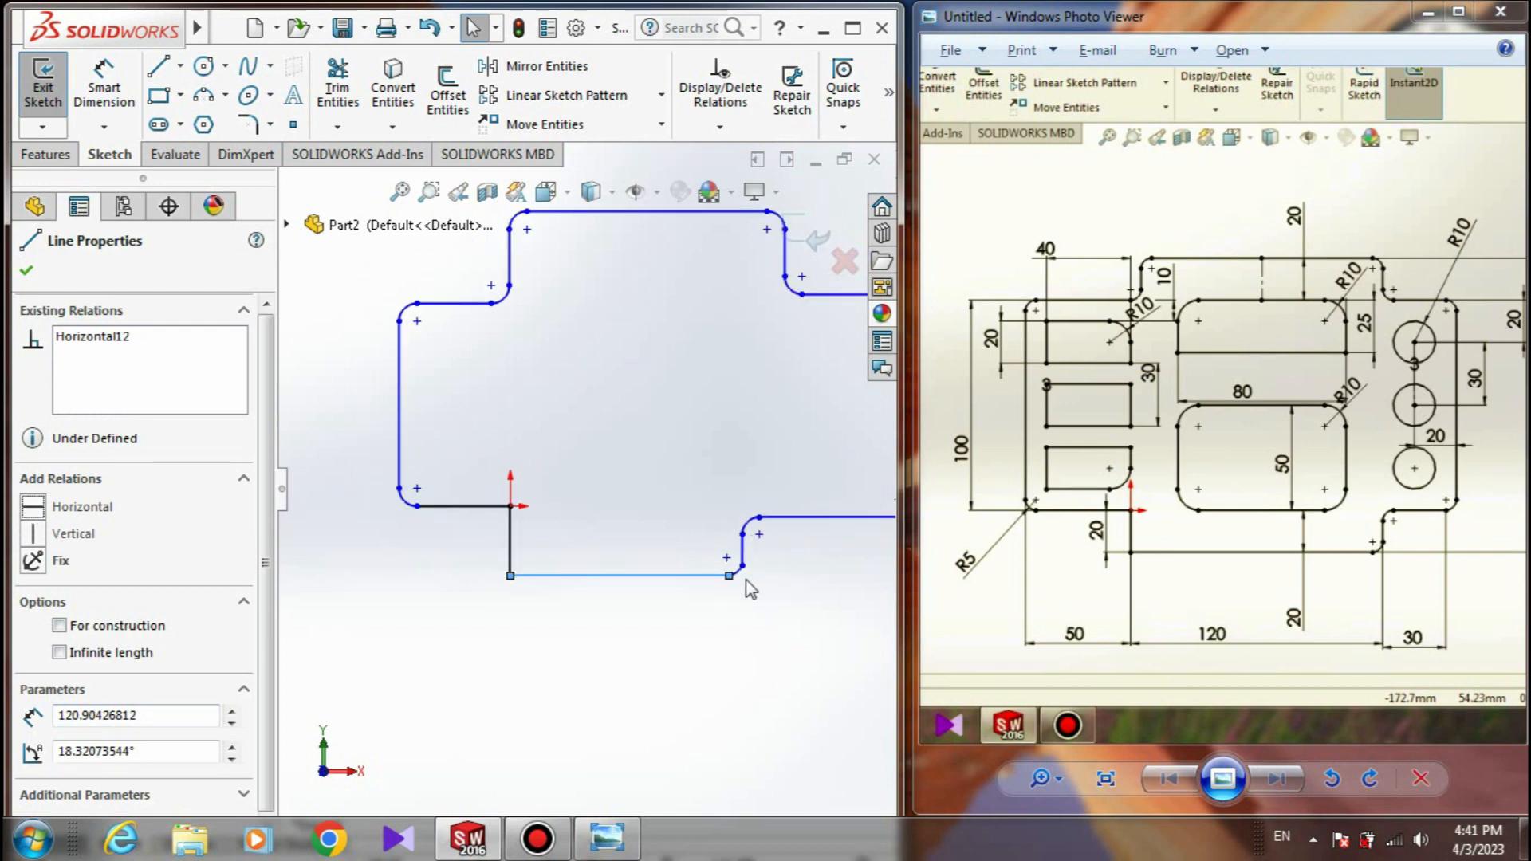
{"action": "scroll", "coordinate": [781, 620], "scroll_direction": "up", "scroll_amount": 2}
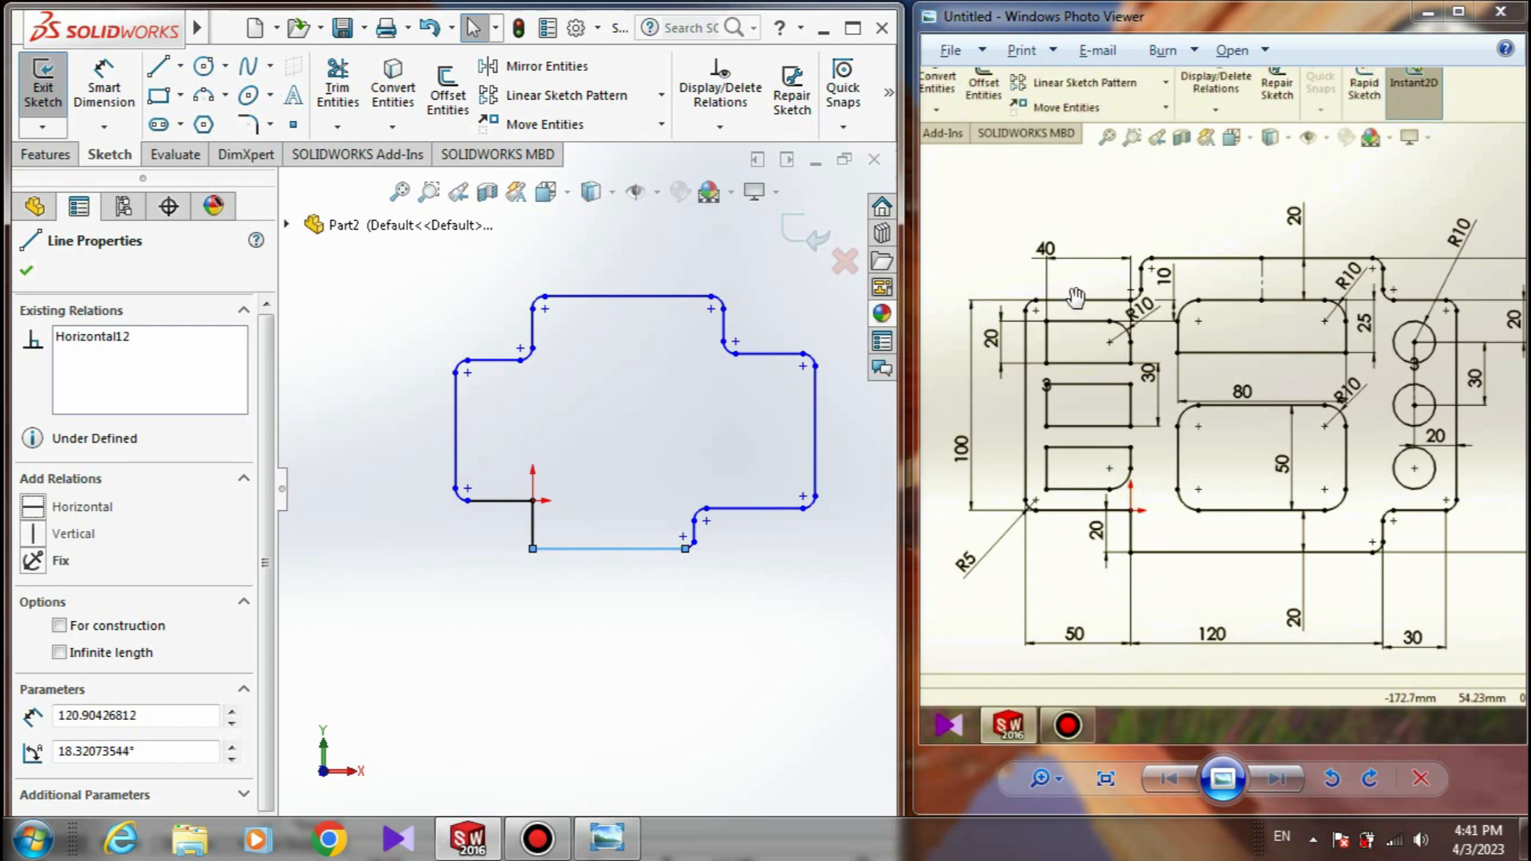
{"action": "left_click", "coordinate": [29, 274]}
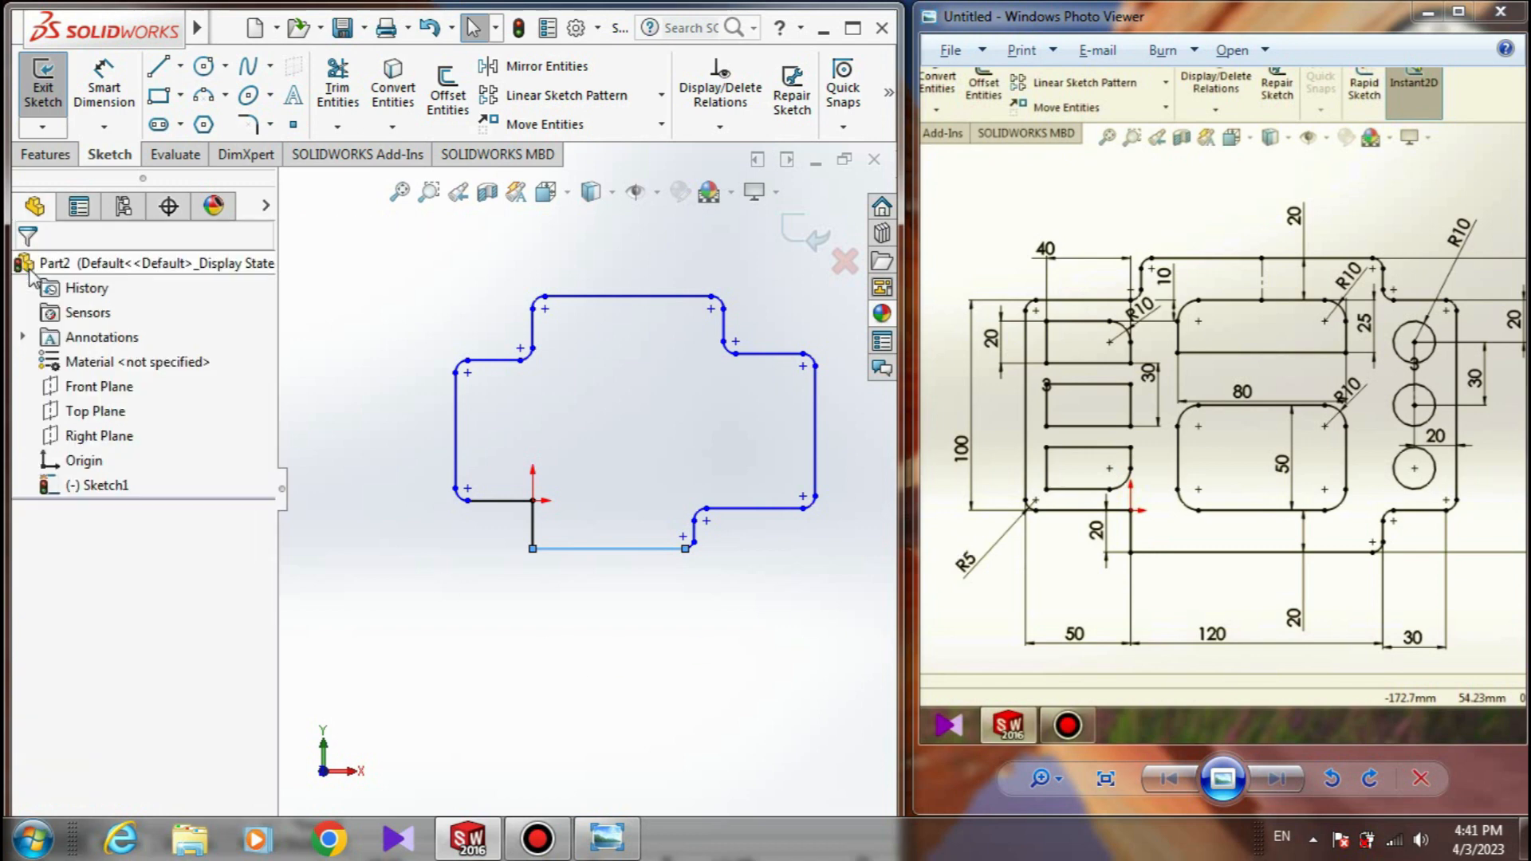
- Dimension the vertical distance between the upper-left horizontal edge and the horizontal line at the origin as 100 mm
{"action": "left_click", "coordinate": [90, 99]}
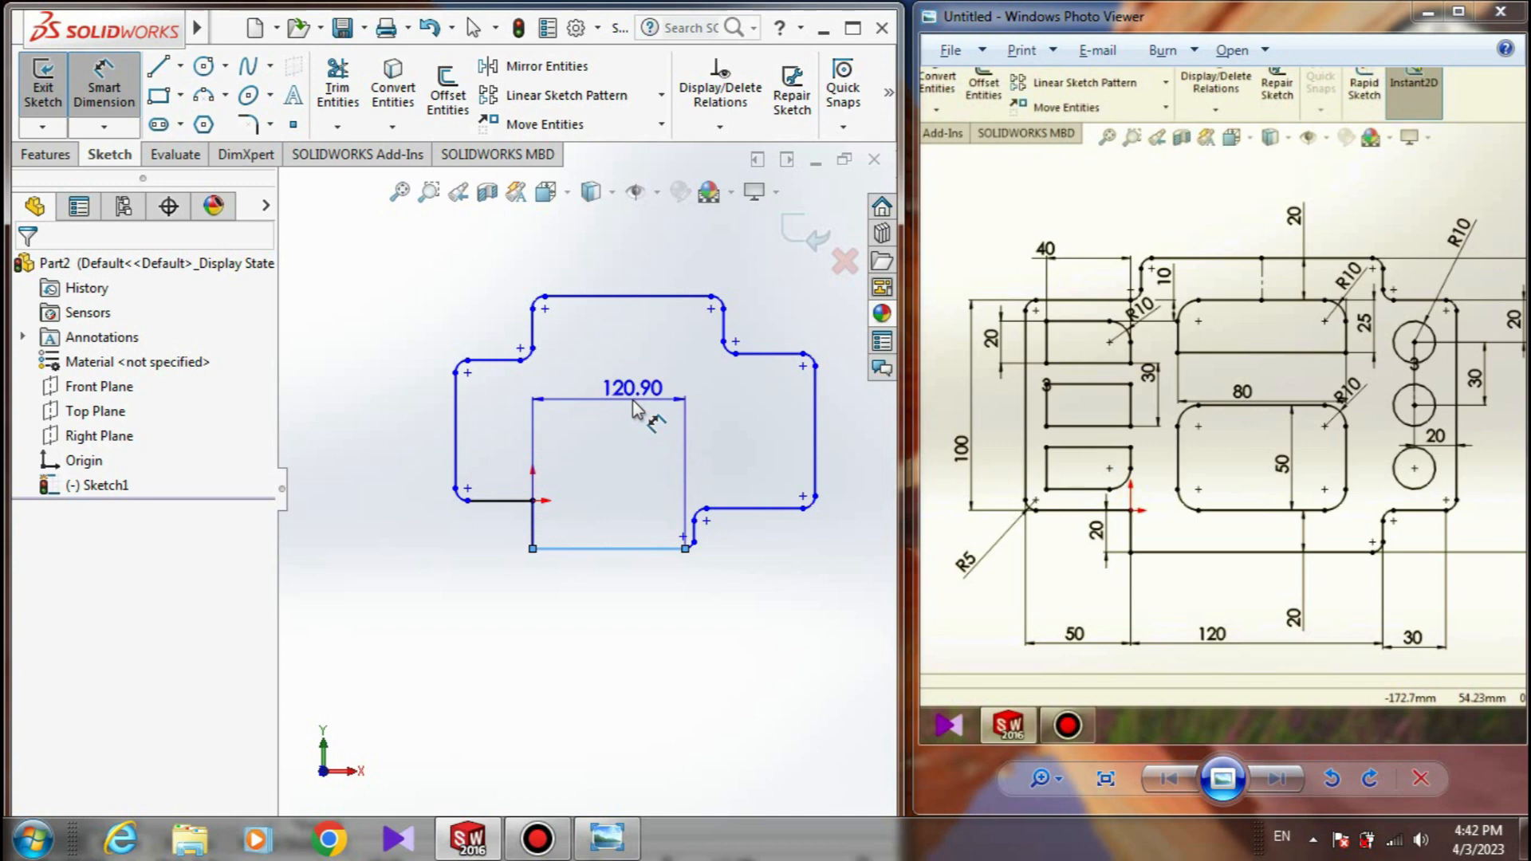
{"action": "key", "text": "Escape"}
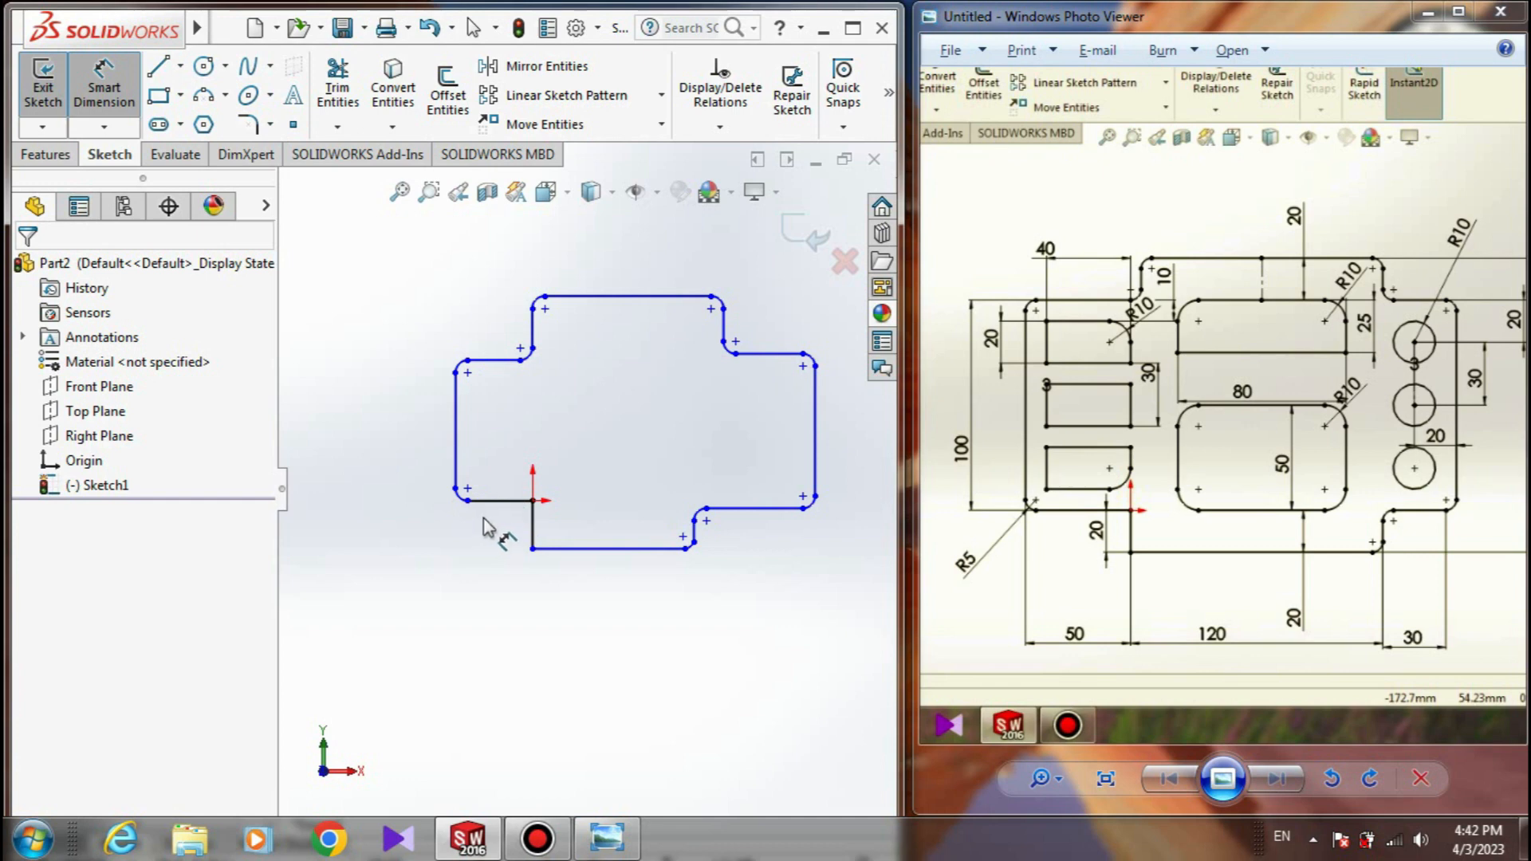
{"action": "left_click", "coordinate": [491, 361]}
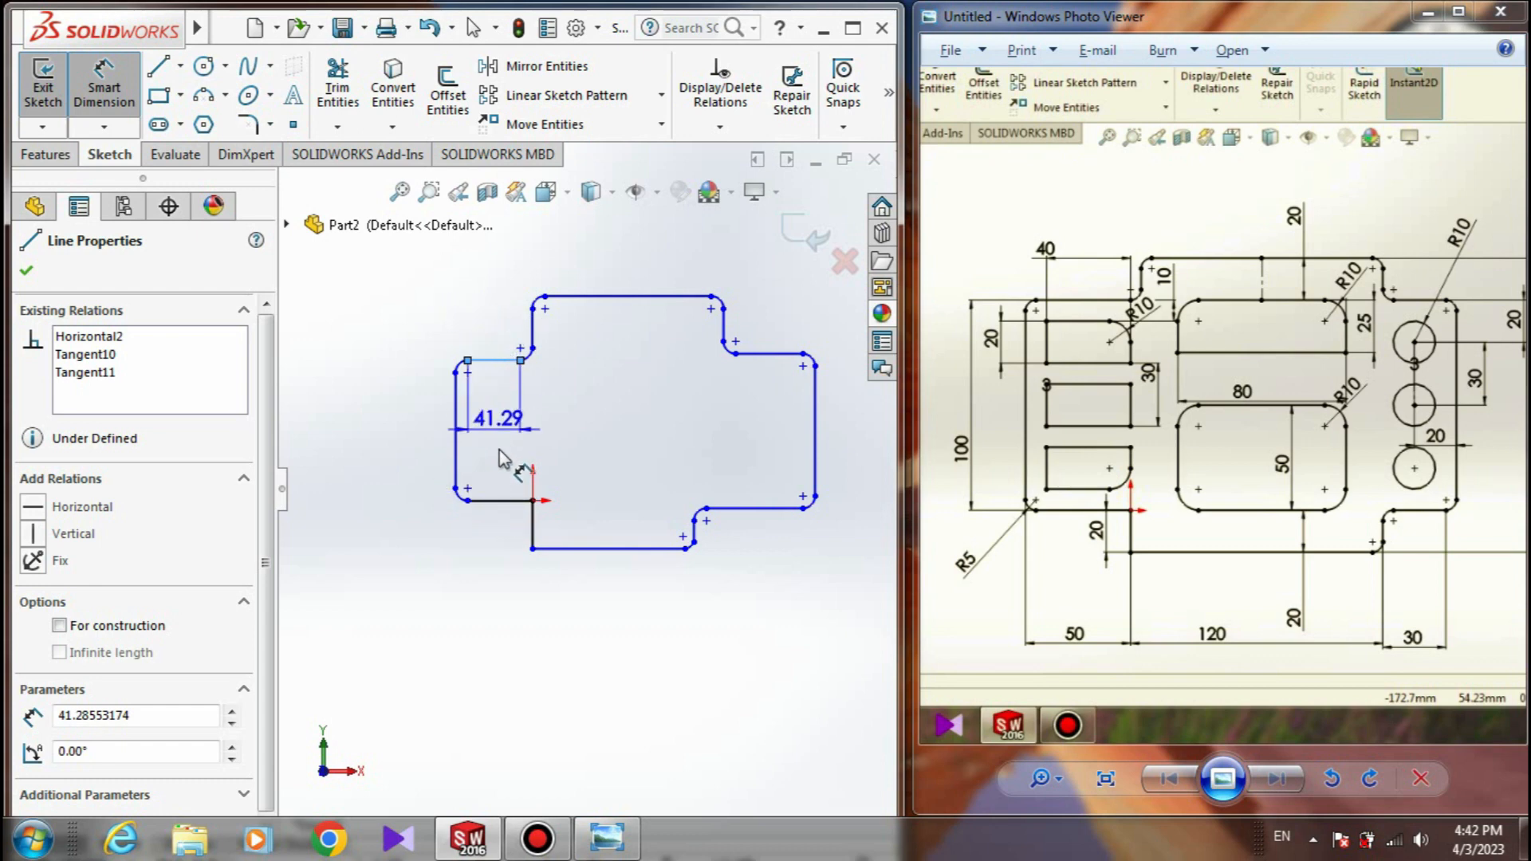
{"action": "left_click", "coordinate": [494, 499]}
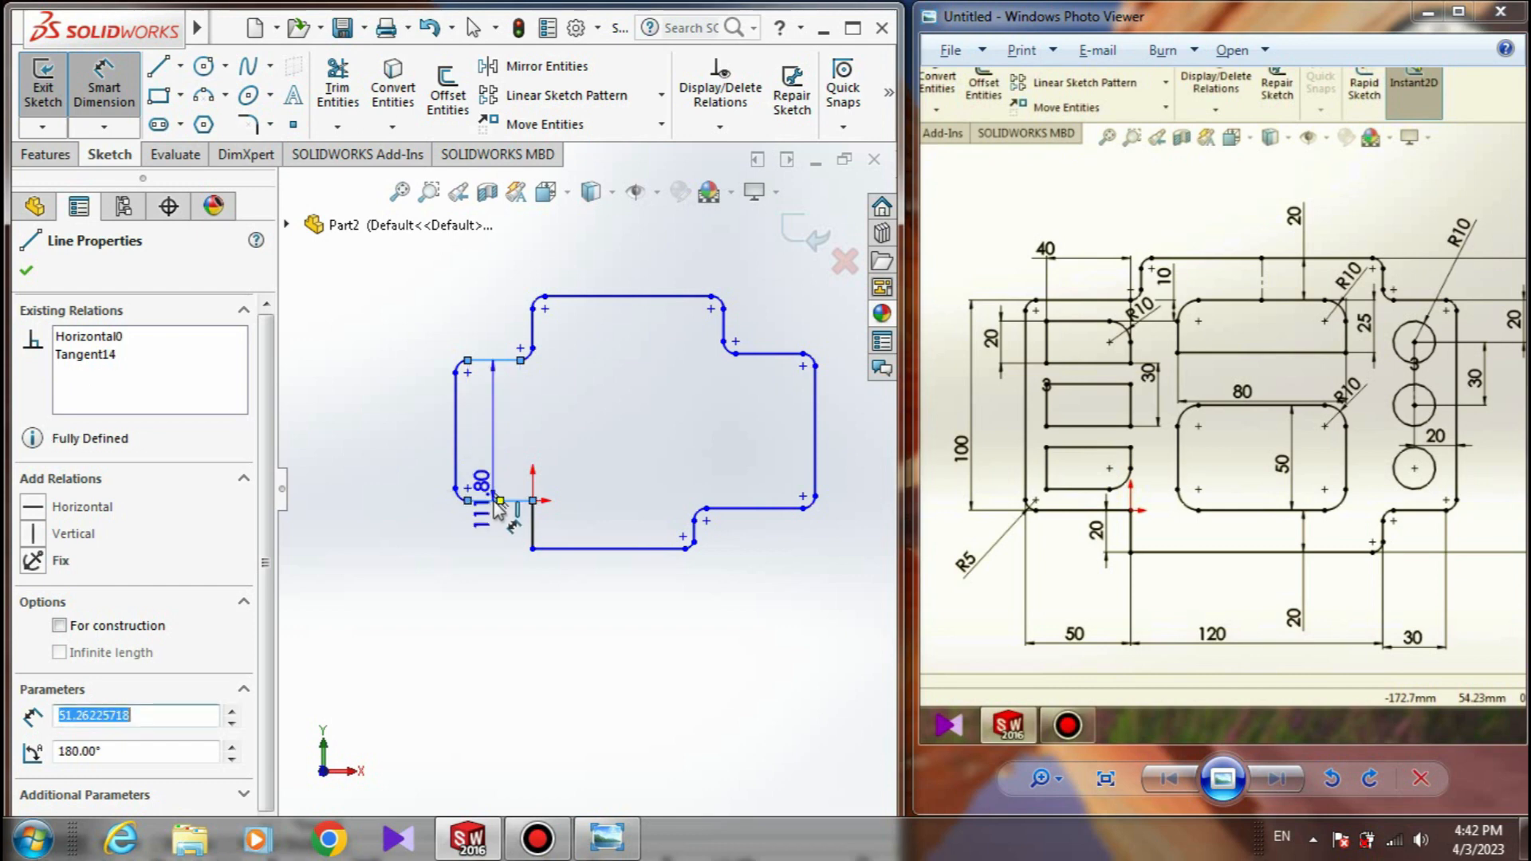
{"action": "left_click", "coordinate": [355, 407]}
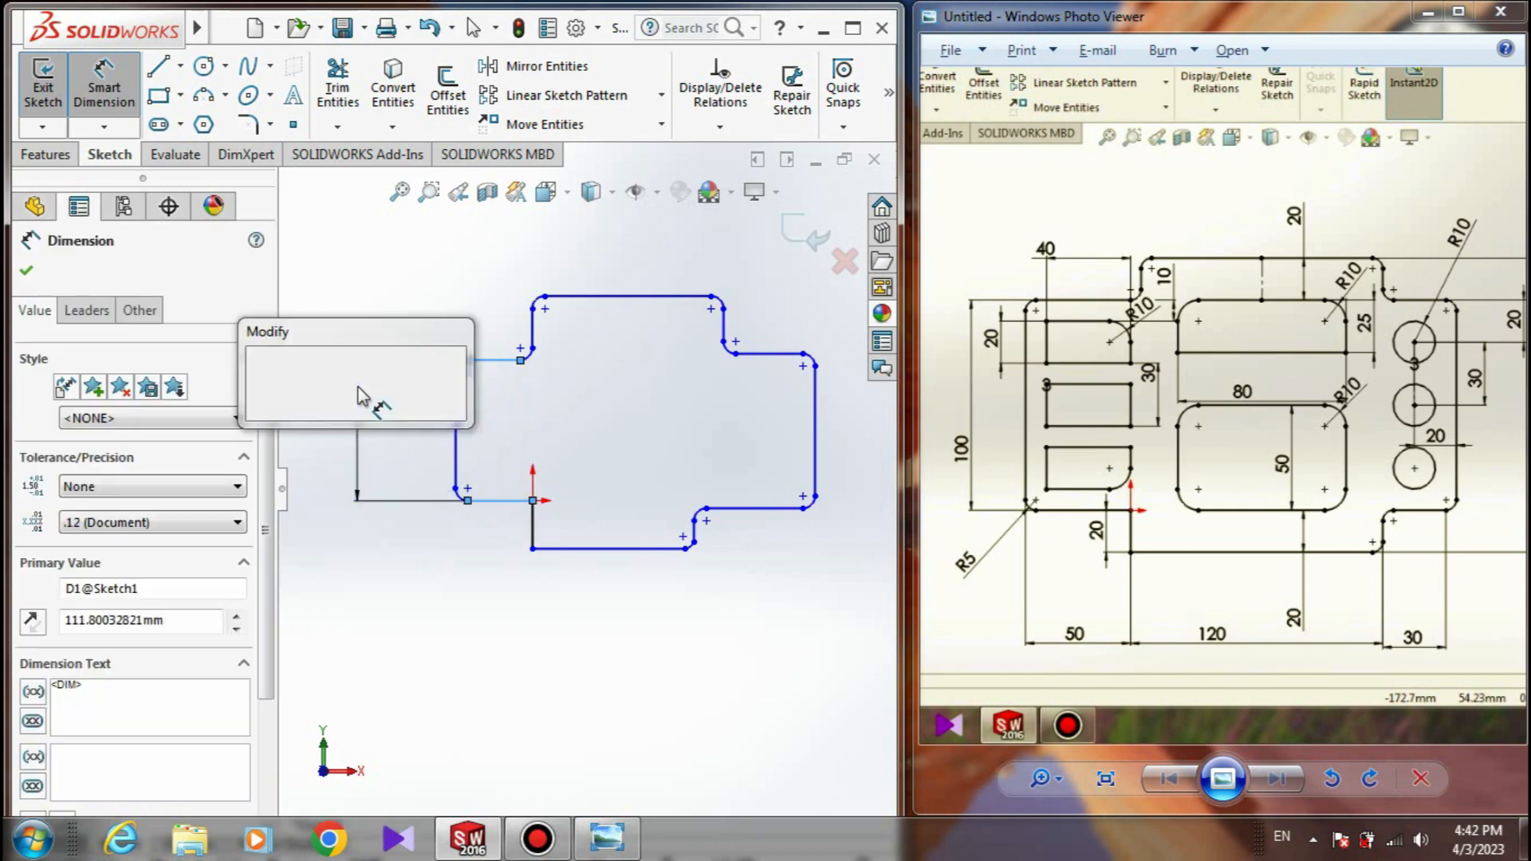
{"action": "type", "text": "100"}
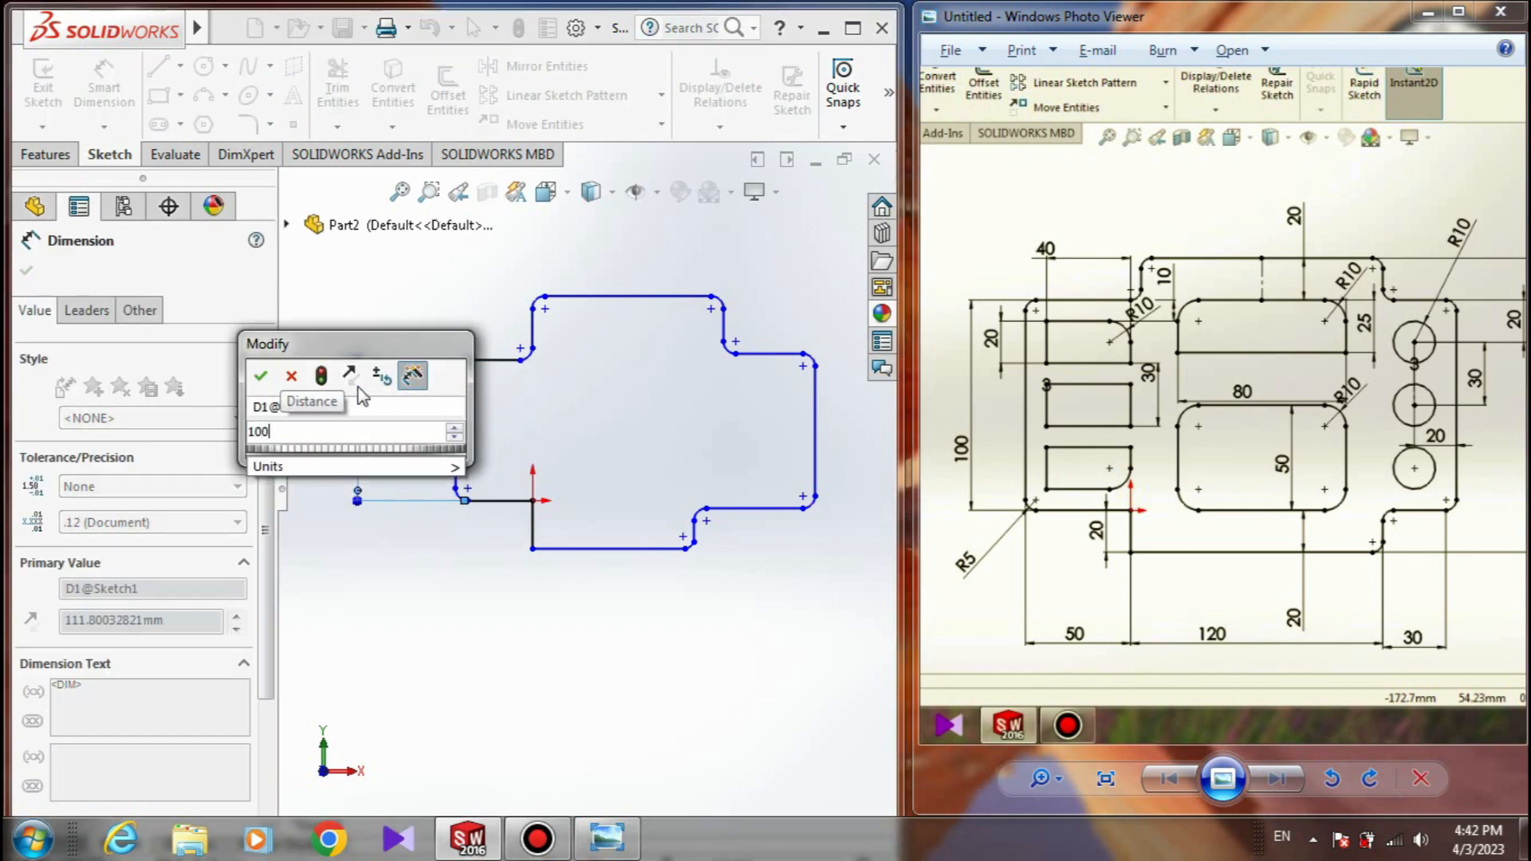
{"action": "key", "text": "Return"}
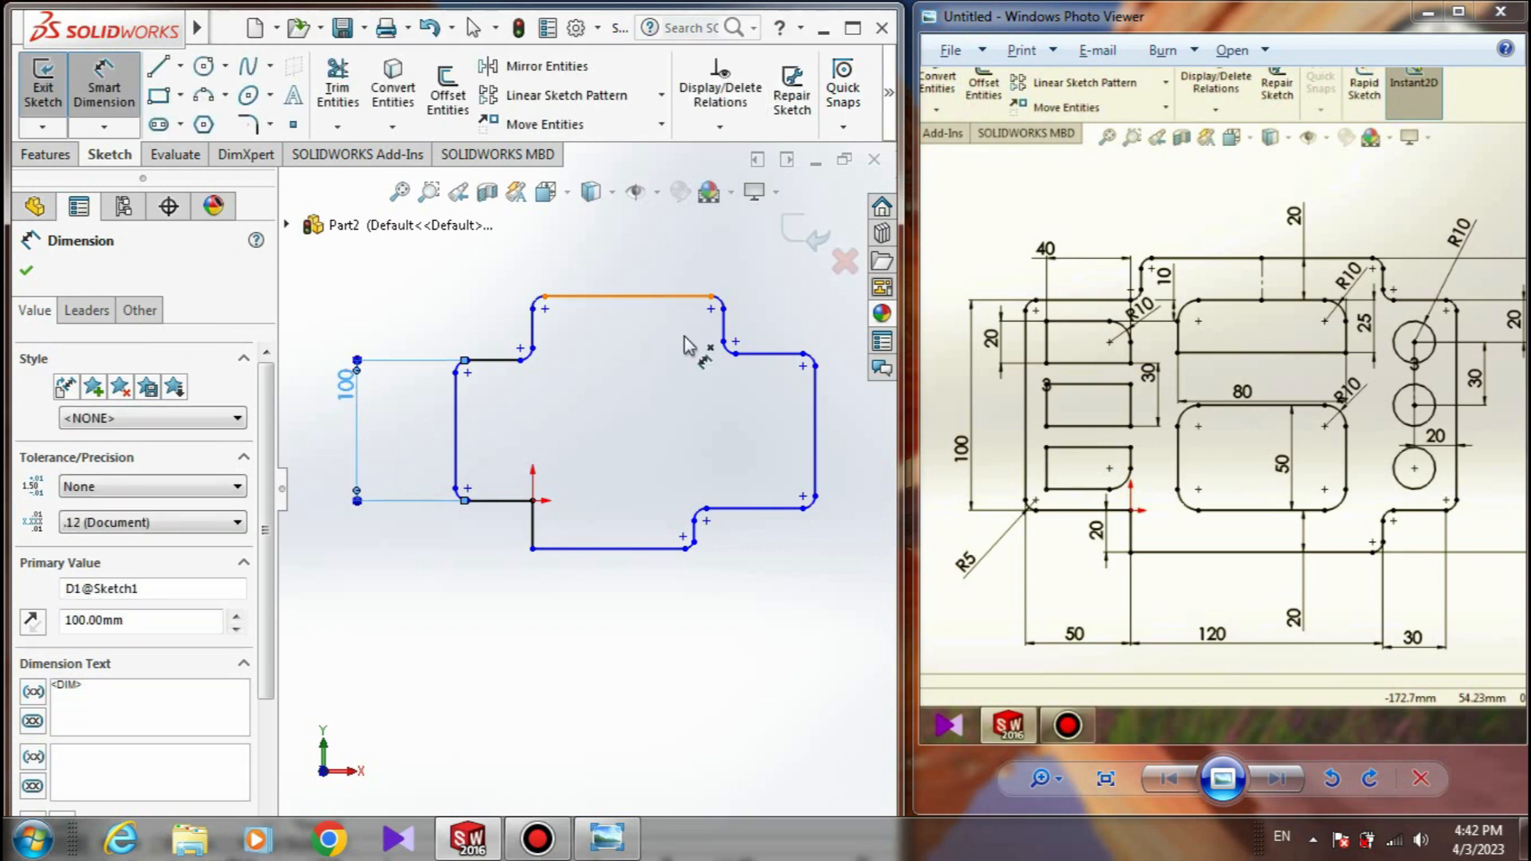
- Check which unit system the document uses
{"action": "left_click", "coordinate": [853, 28]}
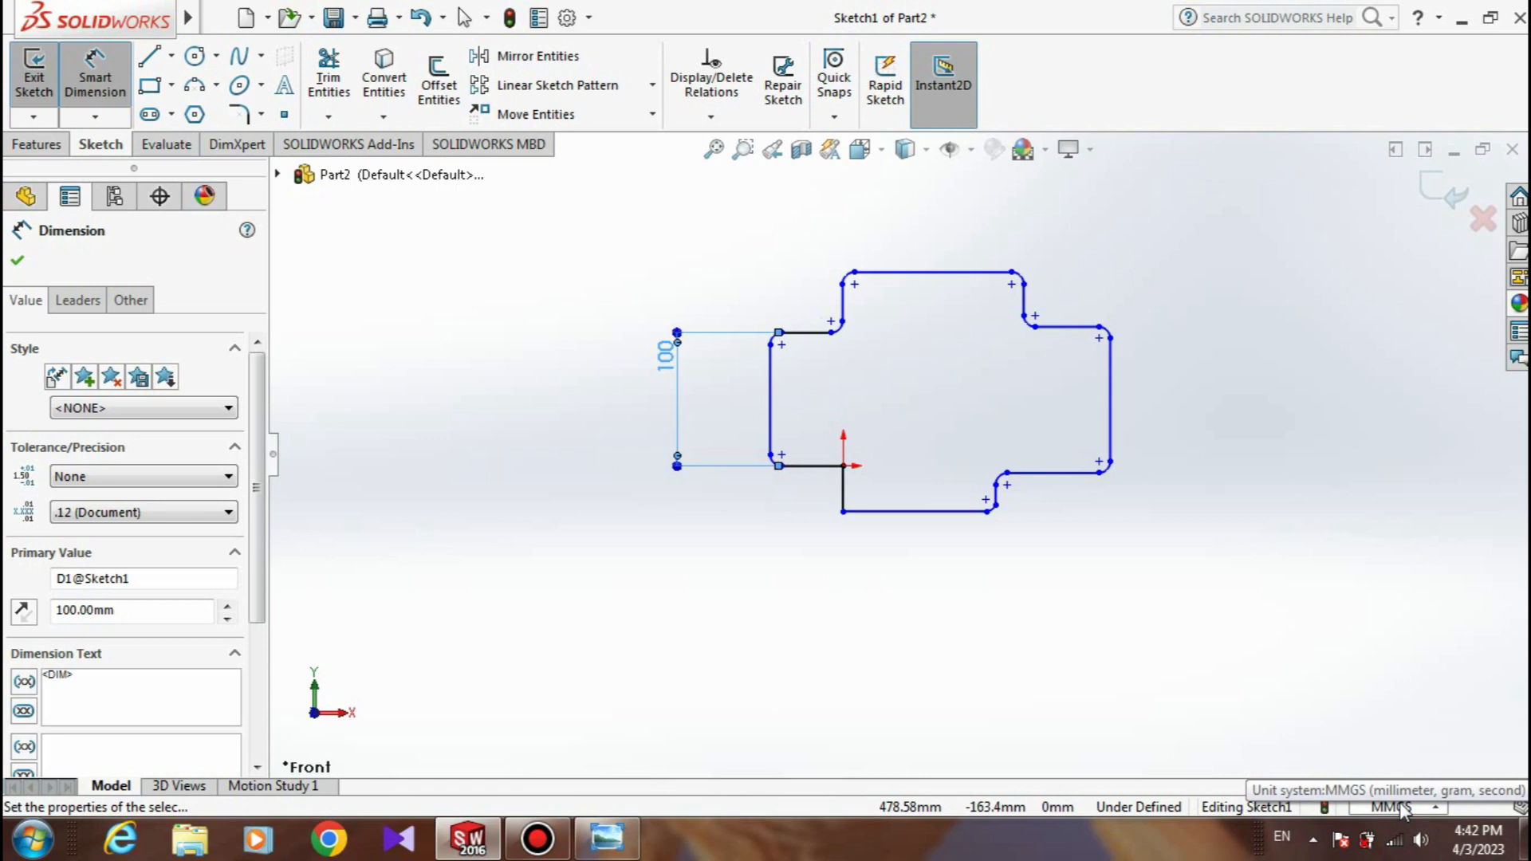
{"action": "left_click", "coordinate": [1400, 807]}
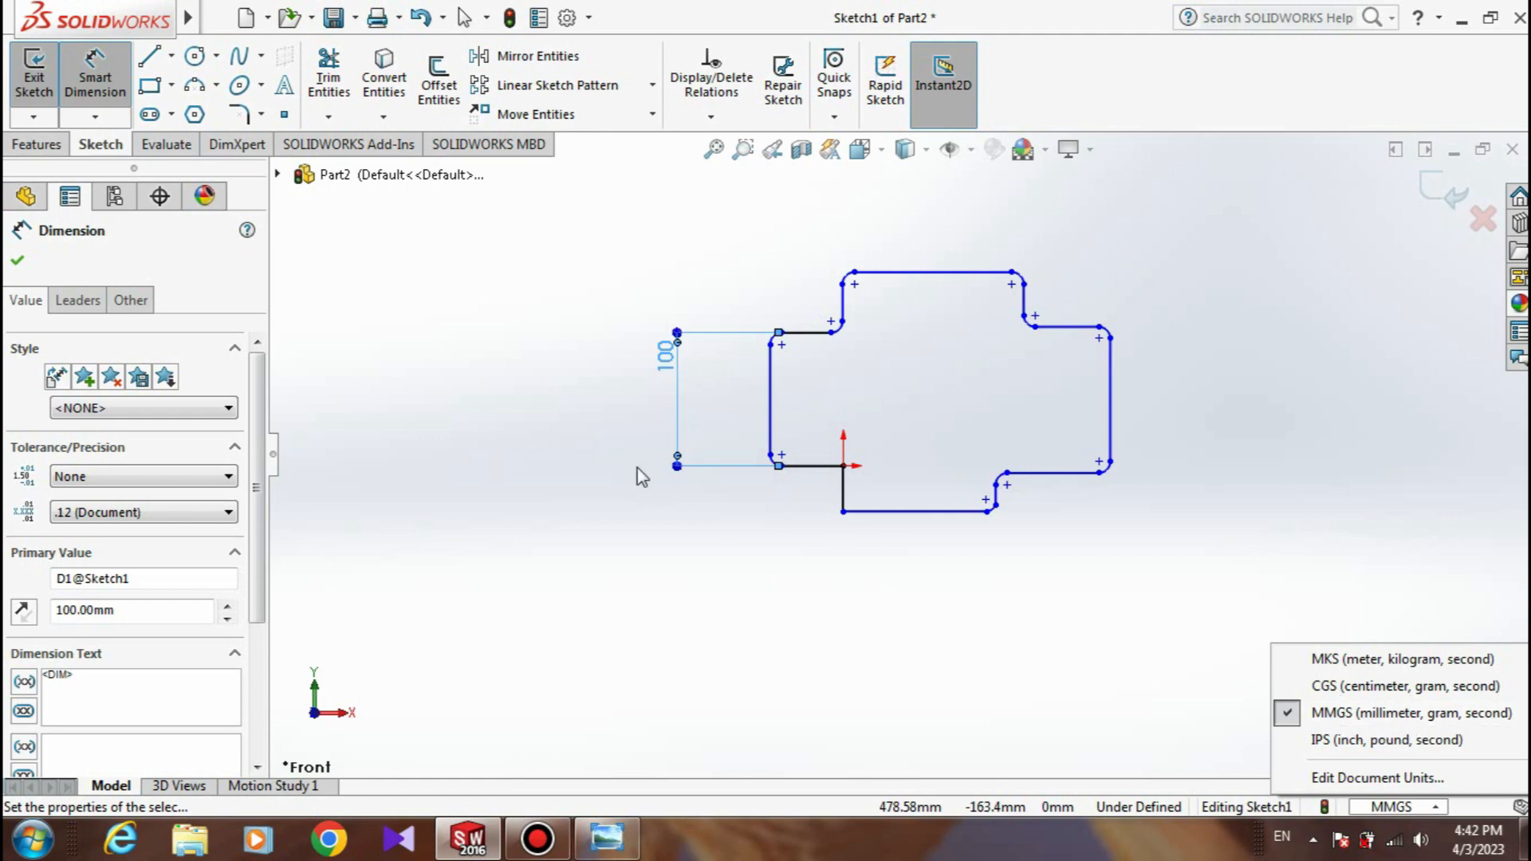
{"action": "left_click", "coordinate": [1493, 16]}
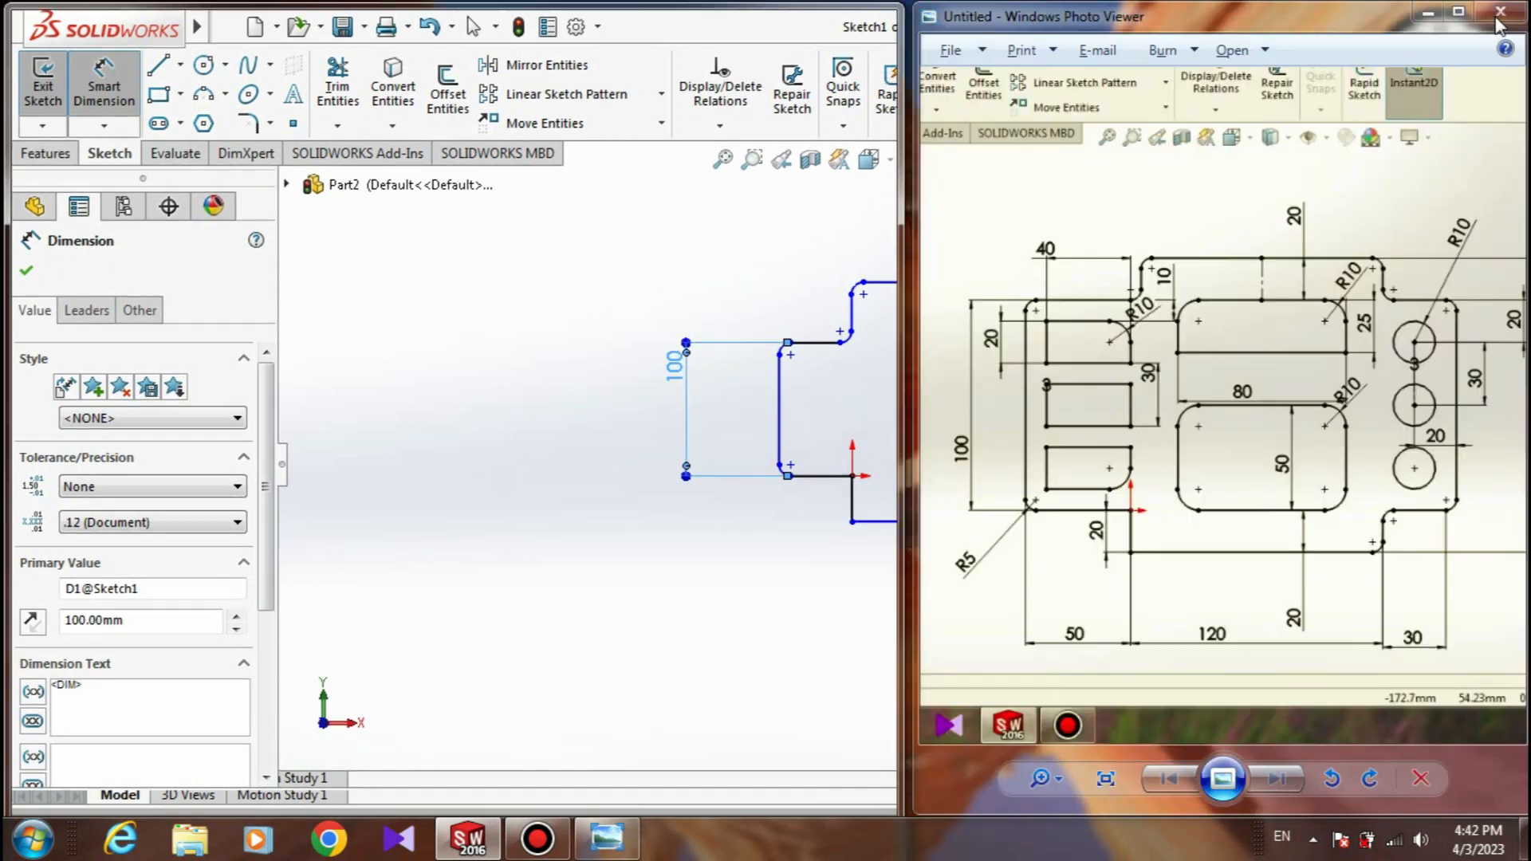
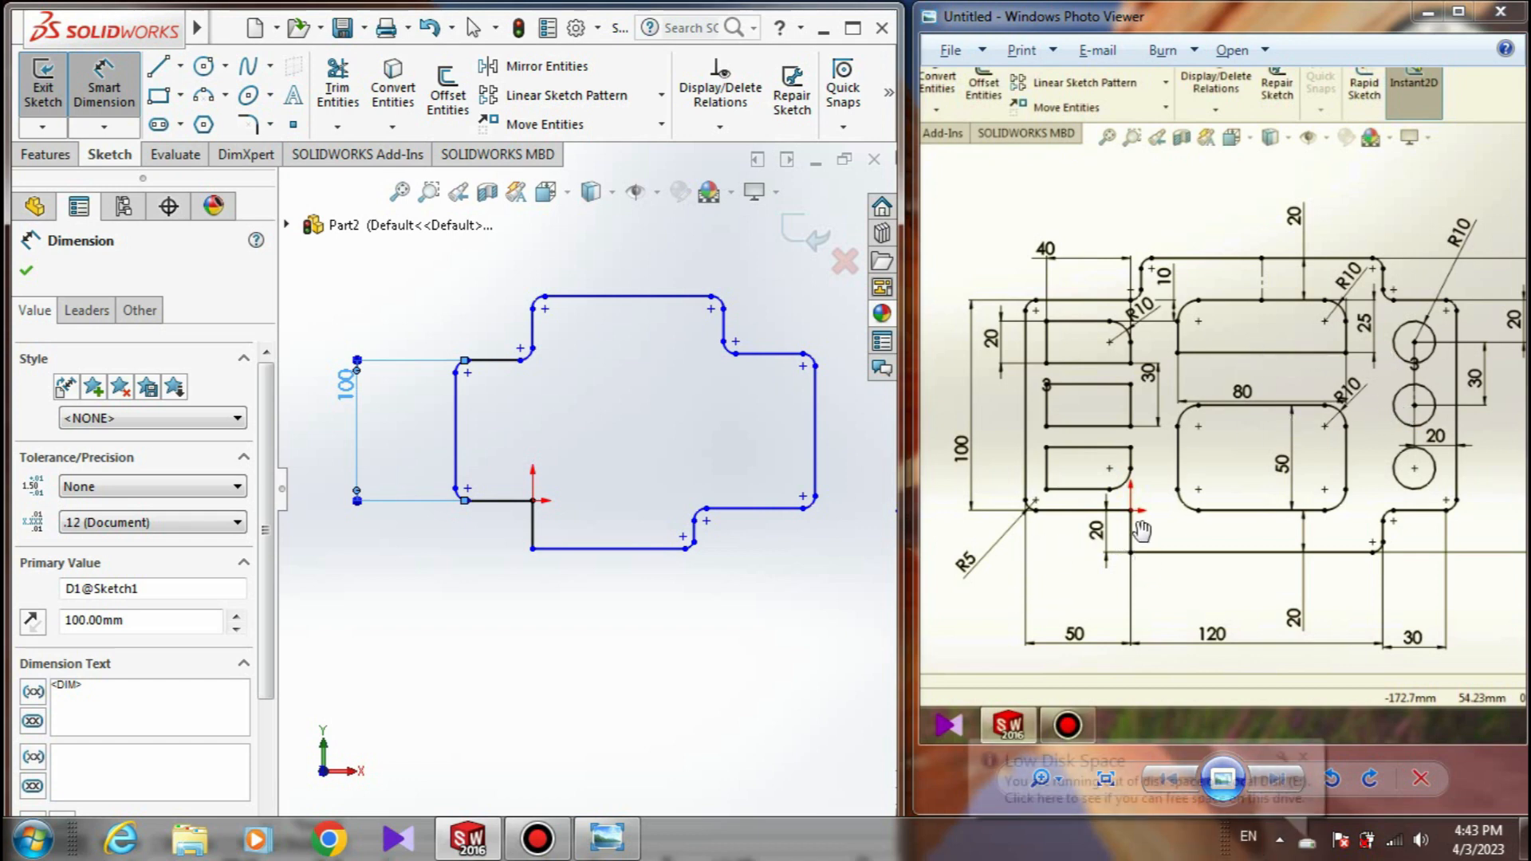
- Dimension the horizontal distance between the outline's far-left vertical edge and the short vertical line below the origin as 50 mm
{"action": "left_click", "coordinate": [457, 412]}
{"action": "left_click", "coordinate": [532, 522]}
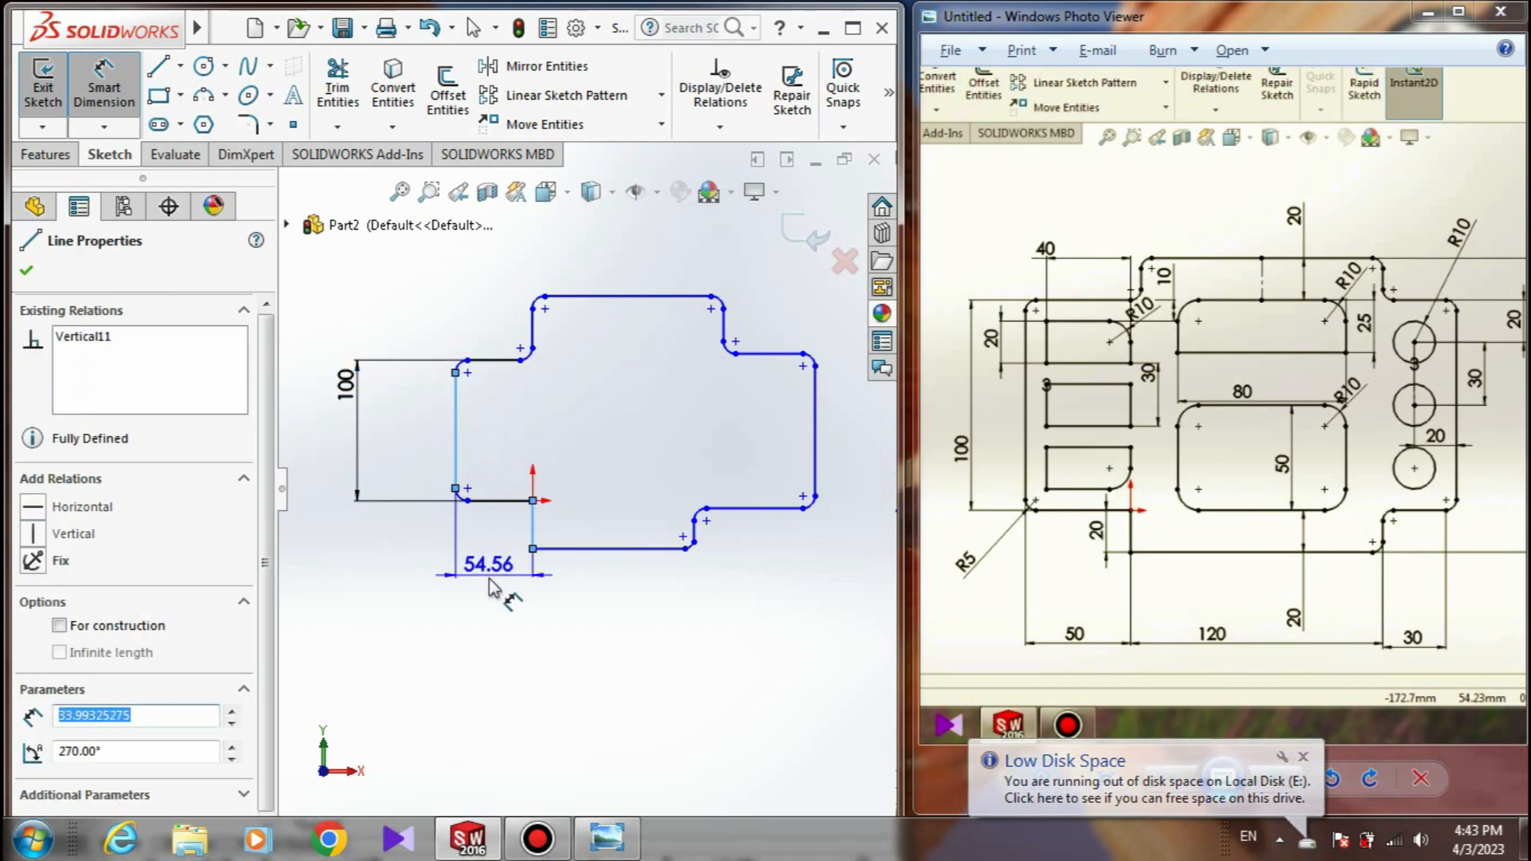
{"action": "left_click", "coordinate": [477, 655]}
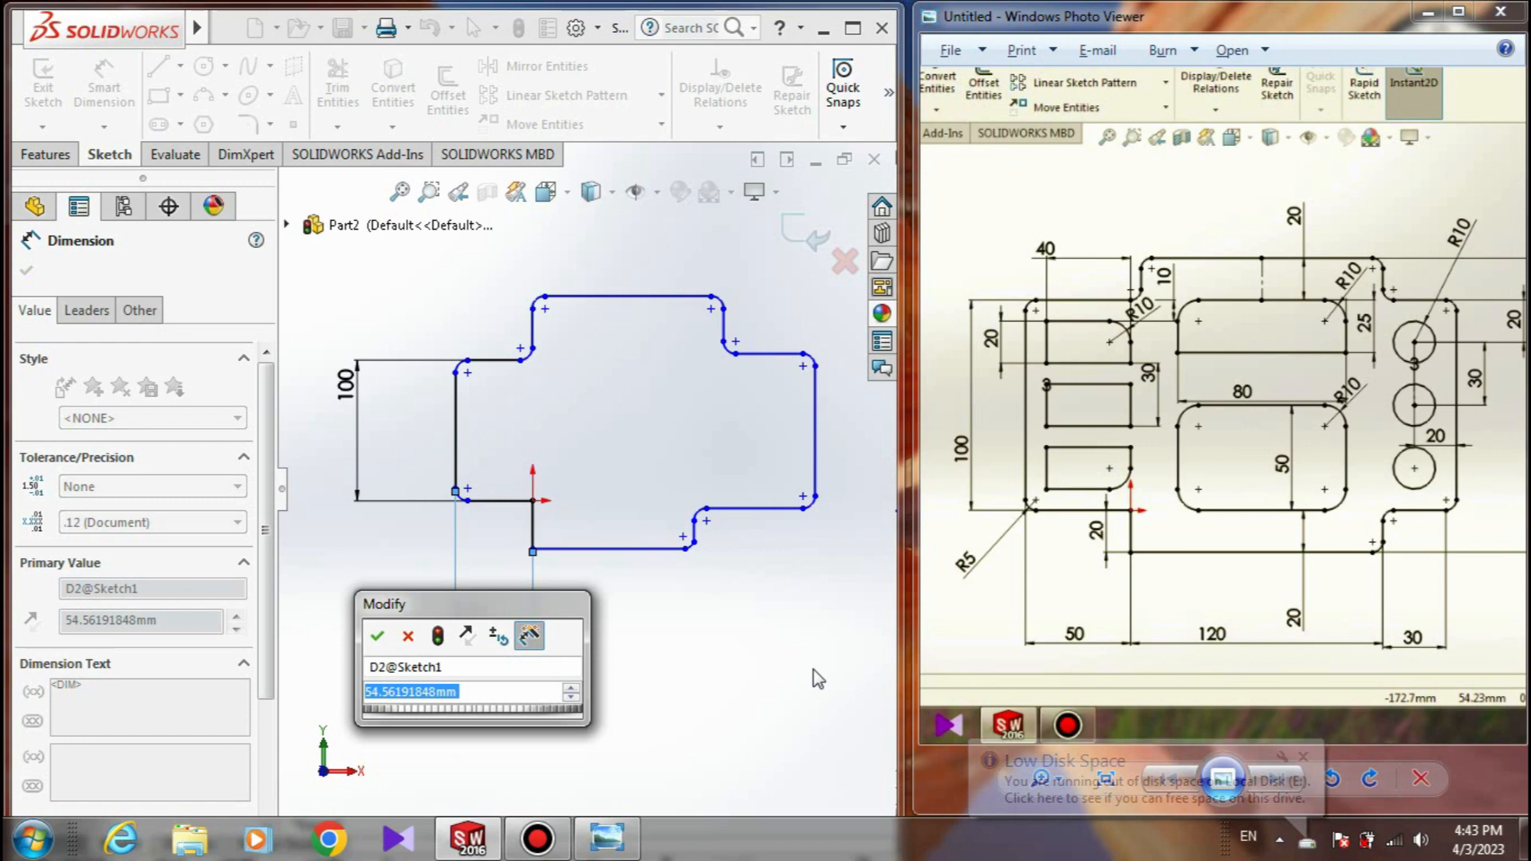
{"action": "type", "text": "50"}
{"action": "key", "text": "Return"}
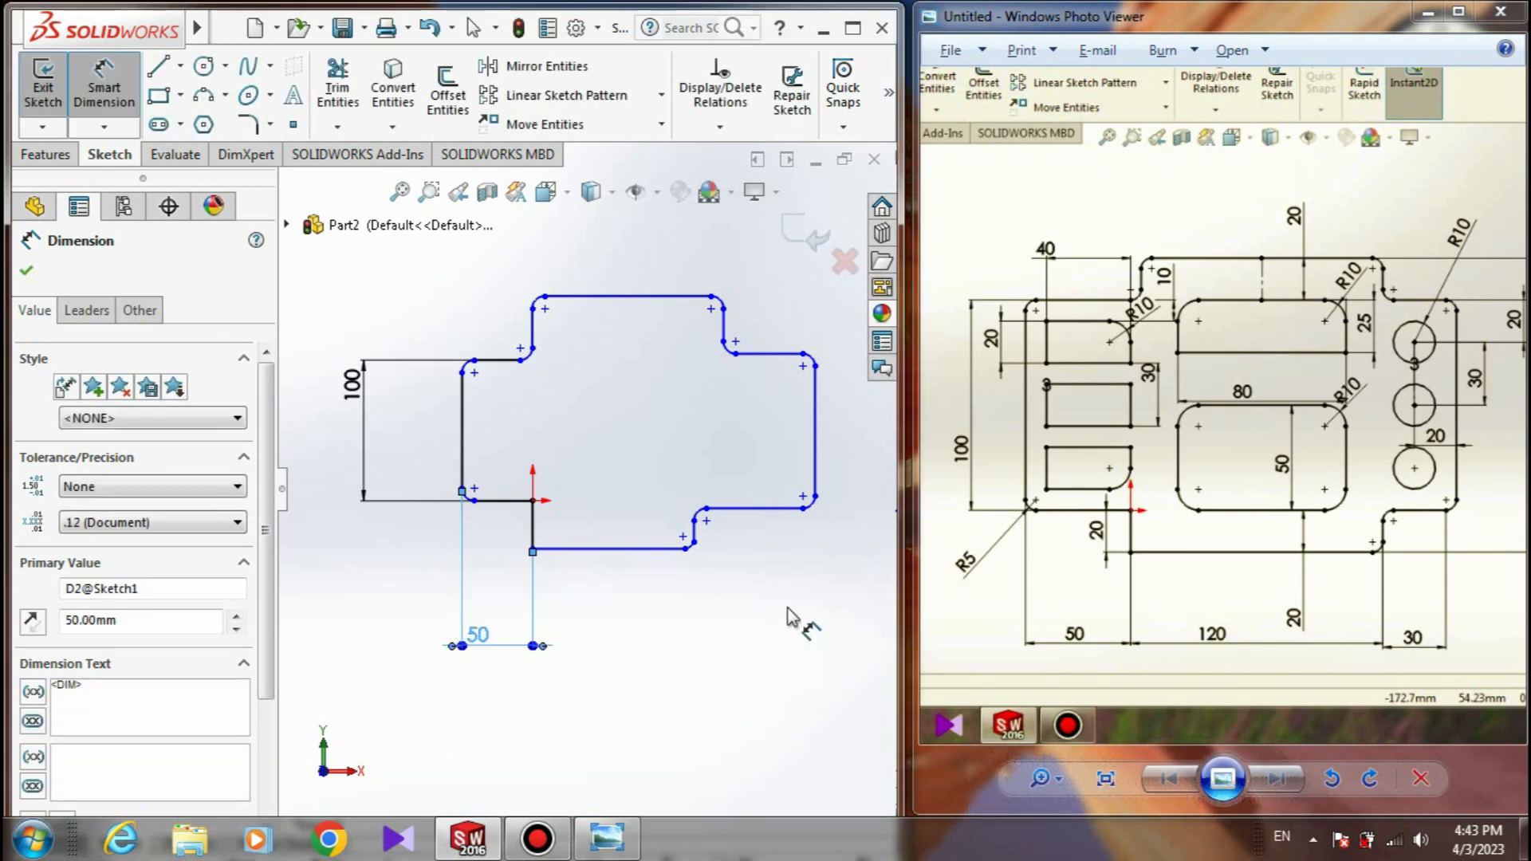
{"action": "key", "text": "ctrl+z"}
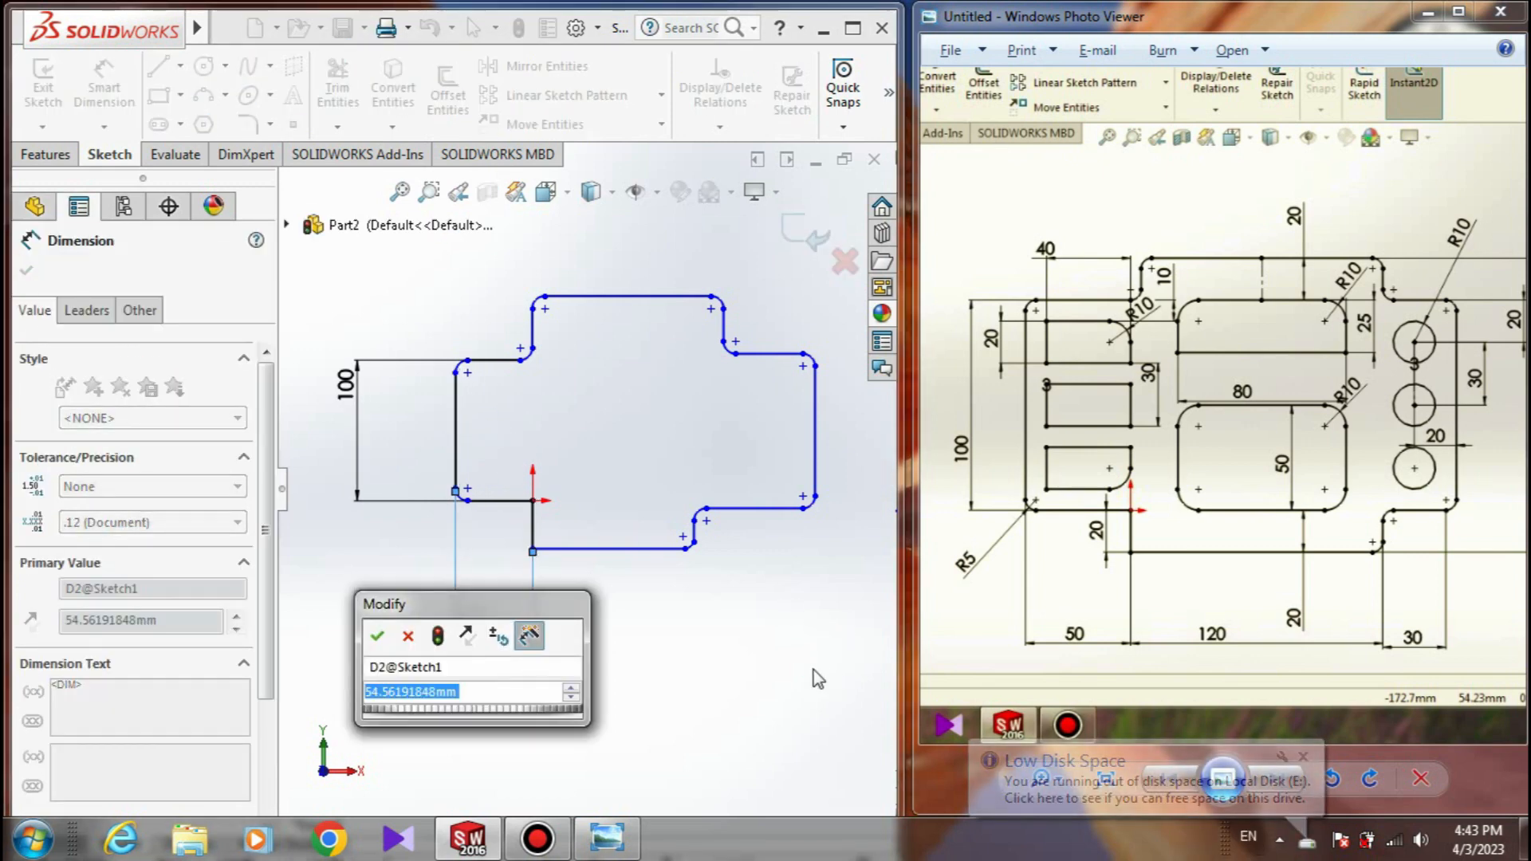
{"action": "type", "text": "50"}
{"action": "key", "text": "Return"}
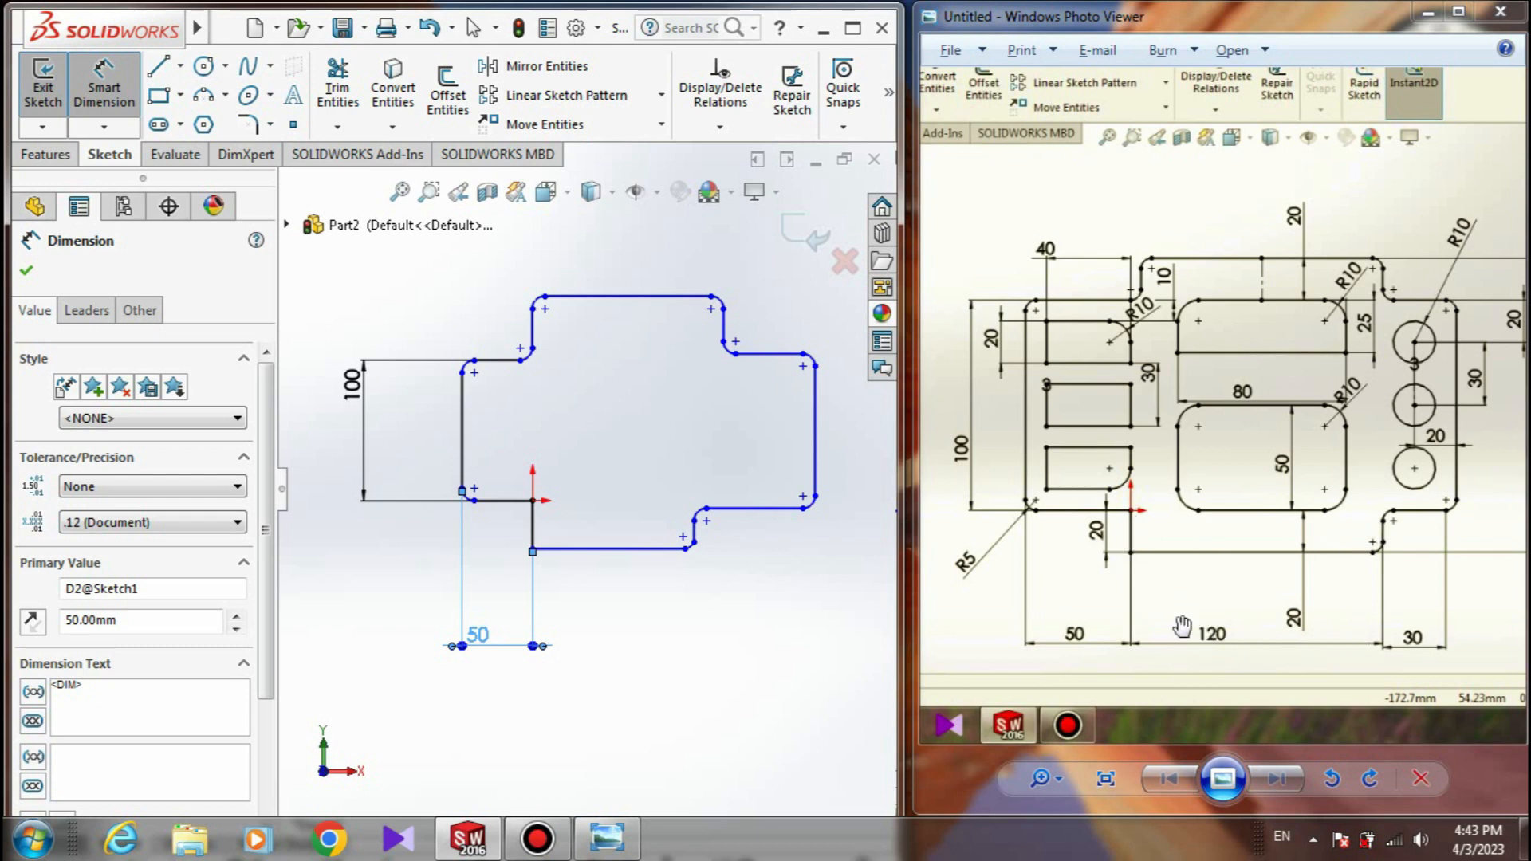
- Dimension the horizontal distance between the short vertical line below the origin and the lower-right step's vertical line
{"action": "left_click", "coordinate": [535, 522]}
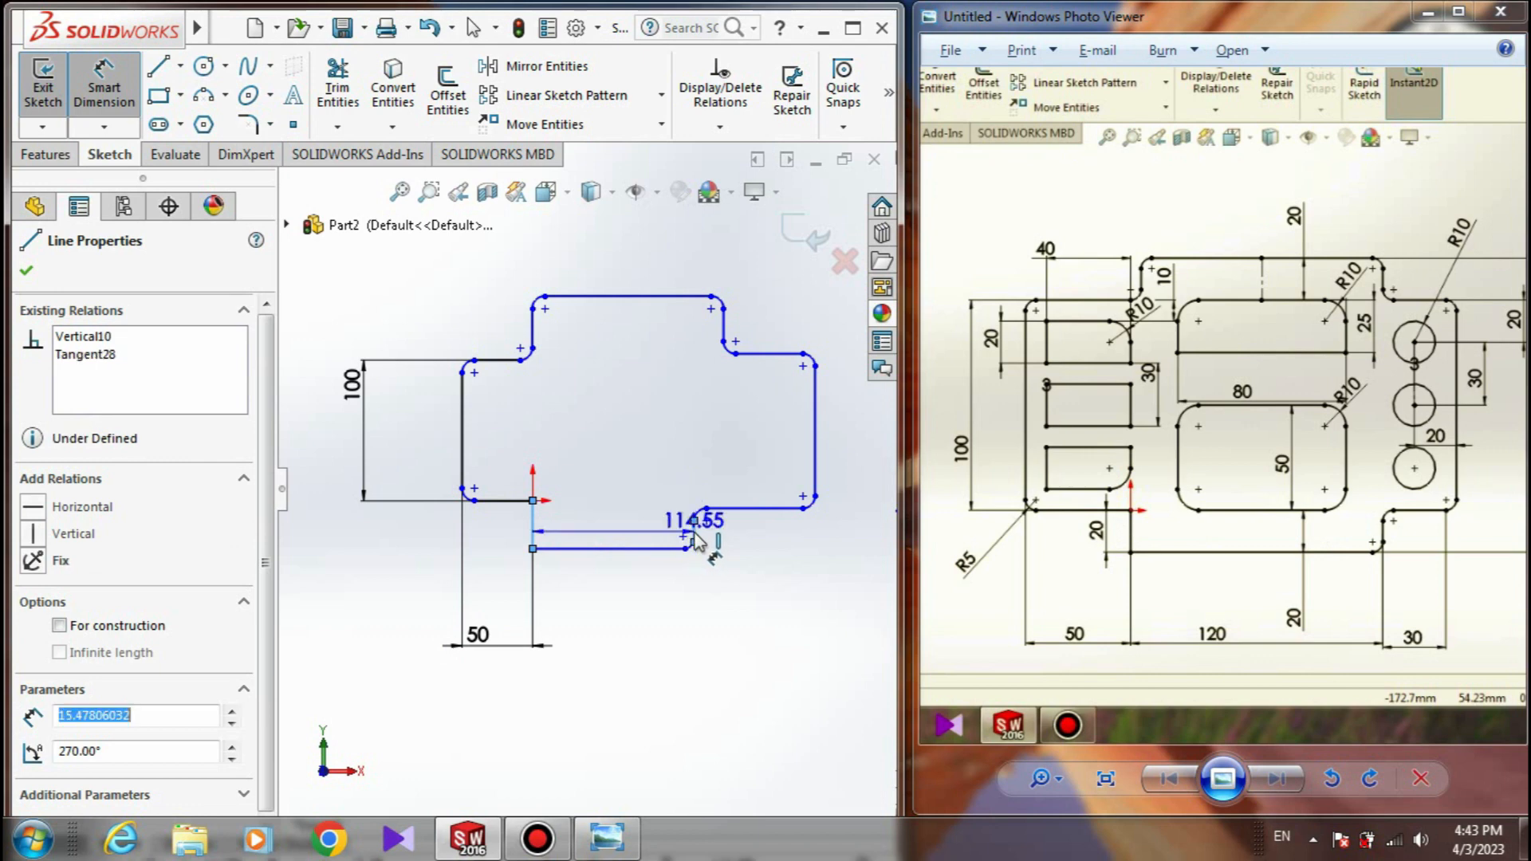
- Dimension the horizontal distance across the profile's bottom section as 120 mm and align the dimension with the existing 50 mm one
{"action": "left_click", "coordinate": [669, 653]}
{"action": "type", "text": "120"}
{"action": "key", "text": "Return"}
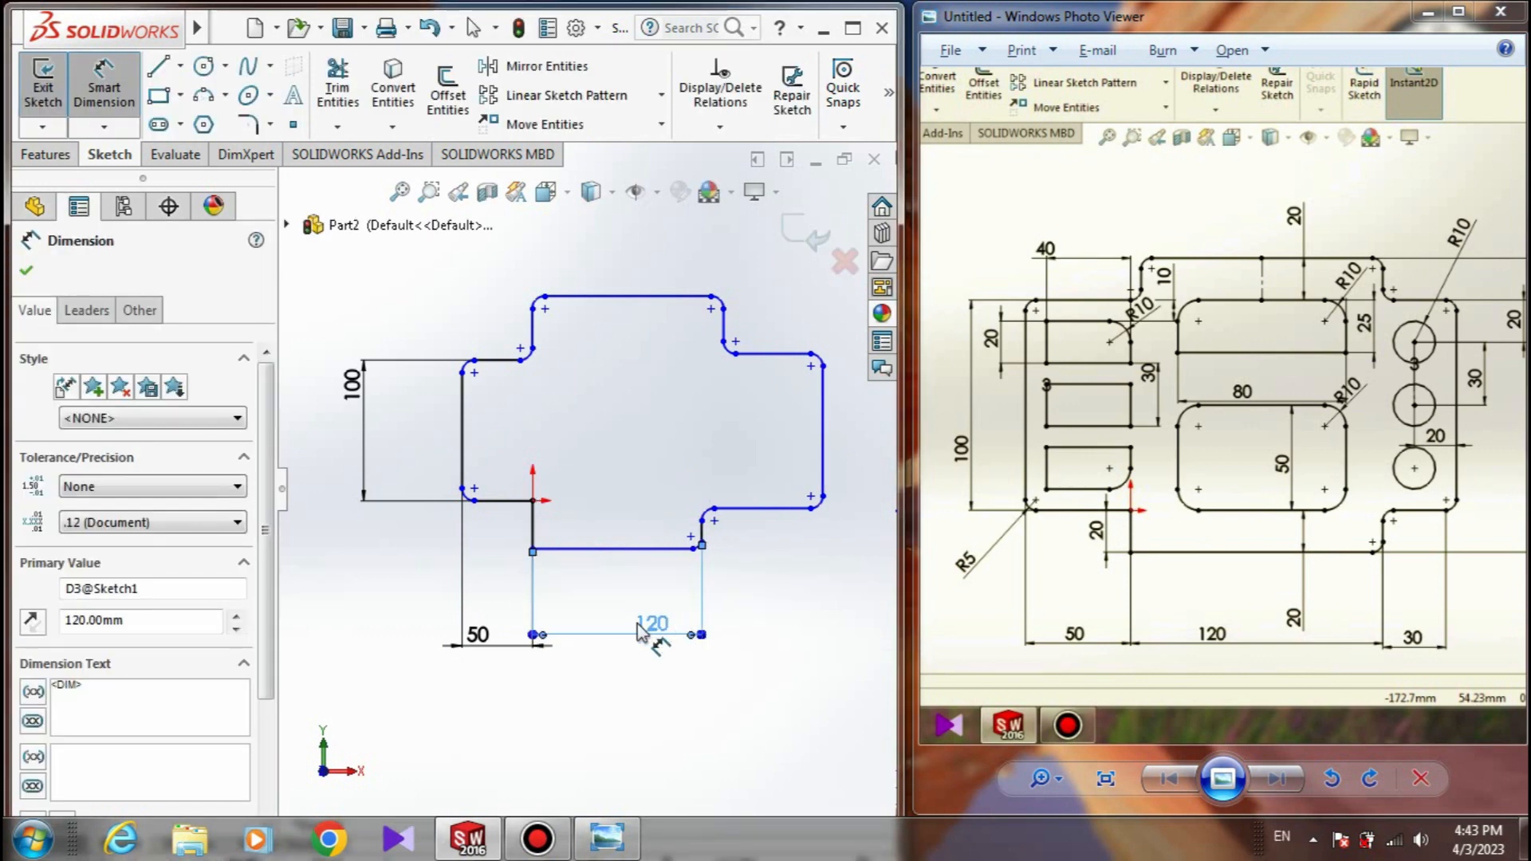
{"action": "mouse_move", "coordinate": [641, 633]}
{"action": "left_mouse_down"}
{"action": "mouse_move", "coordinate": [610, 646]}
{"action": "mouse_move", "coordinate": [592, 698]}
{"action": "mouse_move", "coordinate": [597, 668]}
{"action": "mouse_move", "coordinate": [580, 666]}
{"action": "mouse_move", "coordinate": [626, 643]}
{"action": "left_mouse_up"}
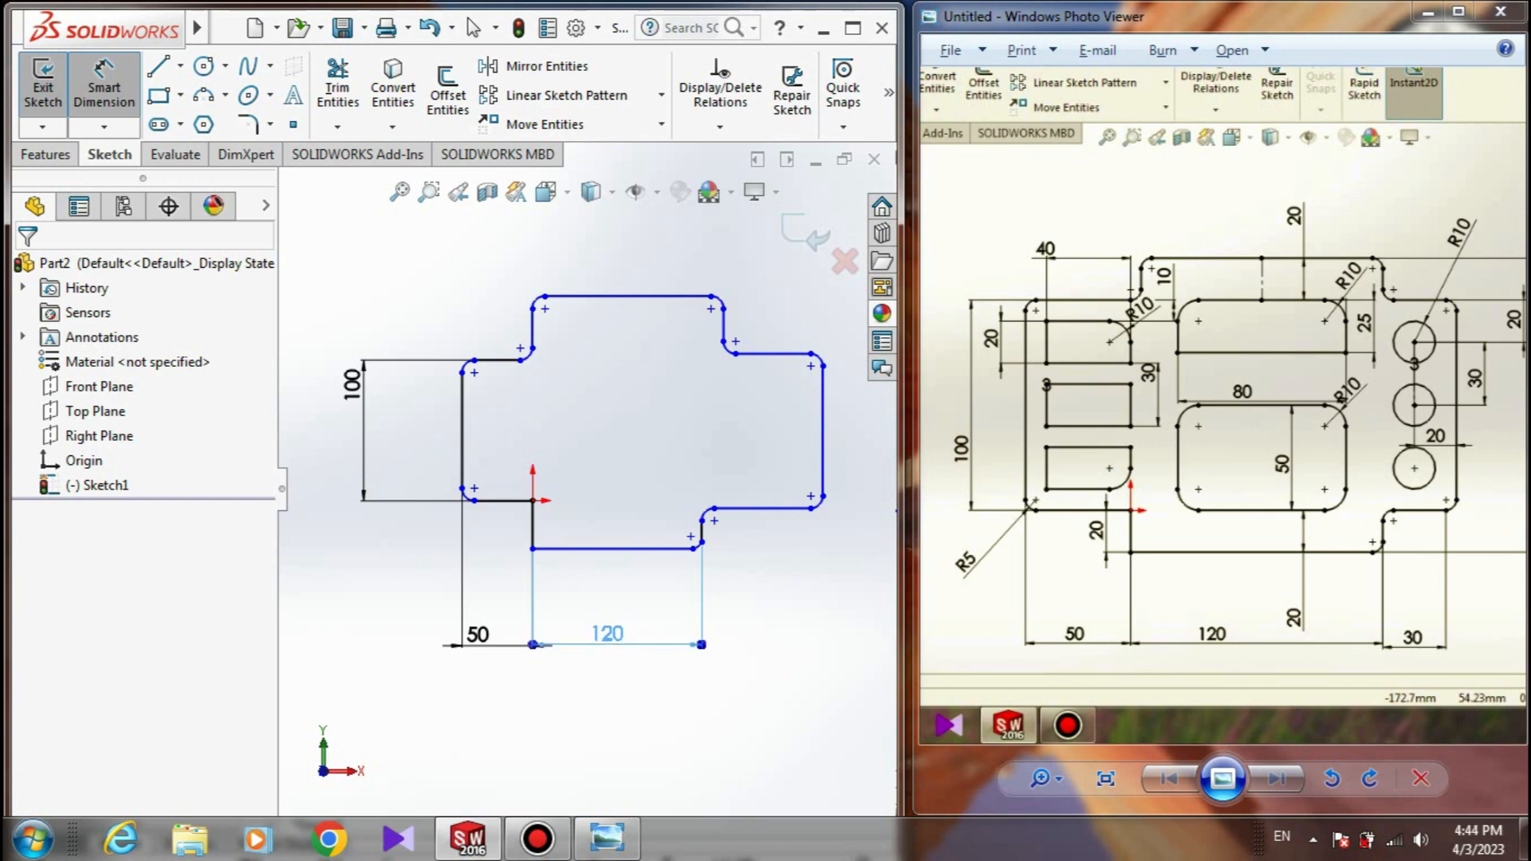
{"action": "left_click", "coordinate": [27, 270]}
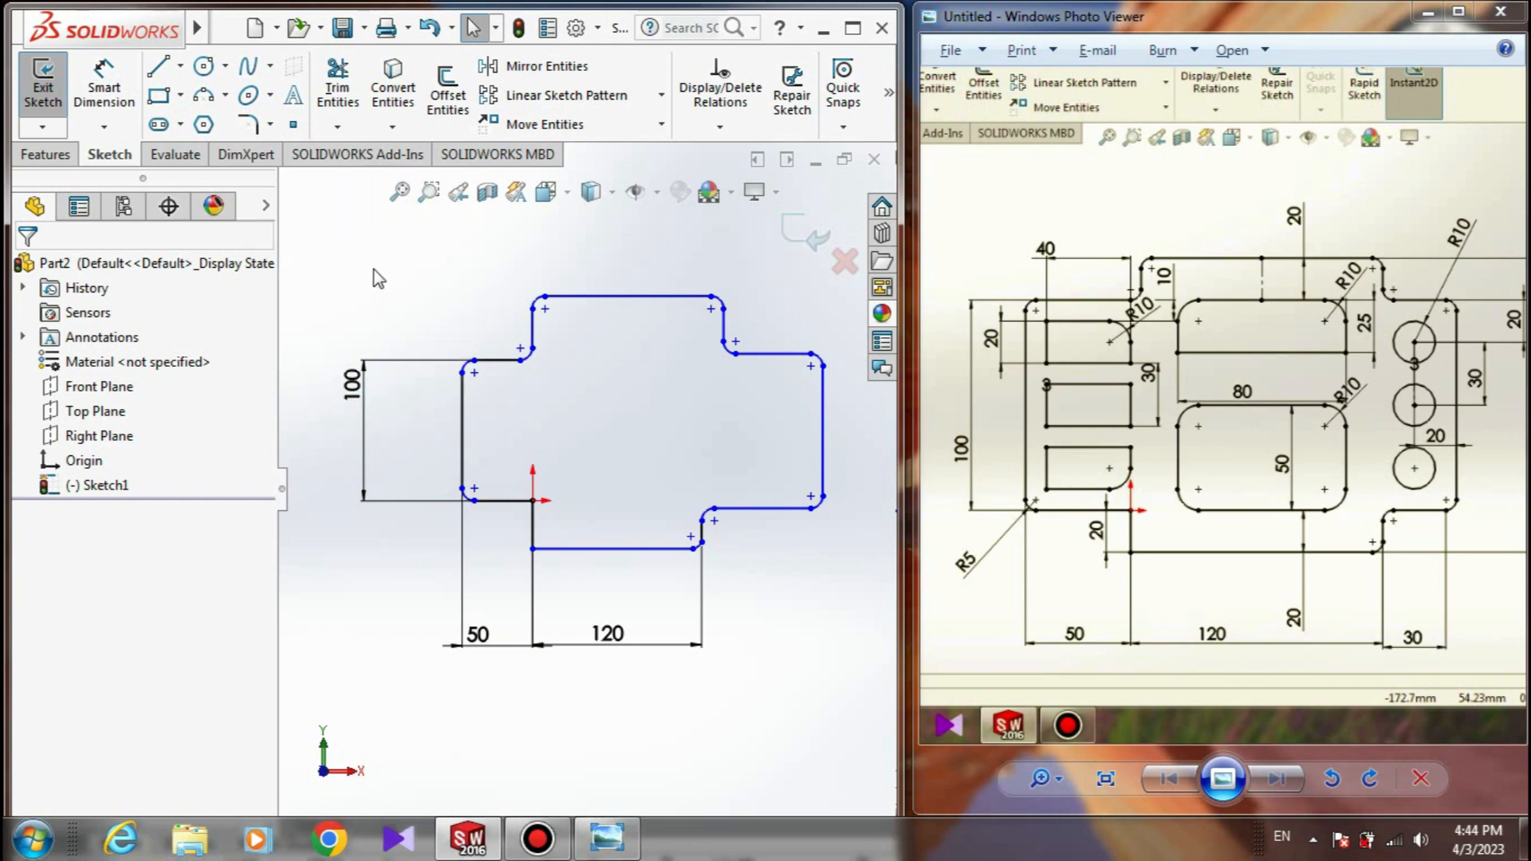
- Dimension the short vertical edge below the origin as 20 mm
{"action": "right_click_drag", "start_coordinate": [371, 269], "coordinate": [375, 187]}
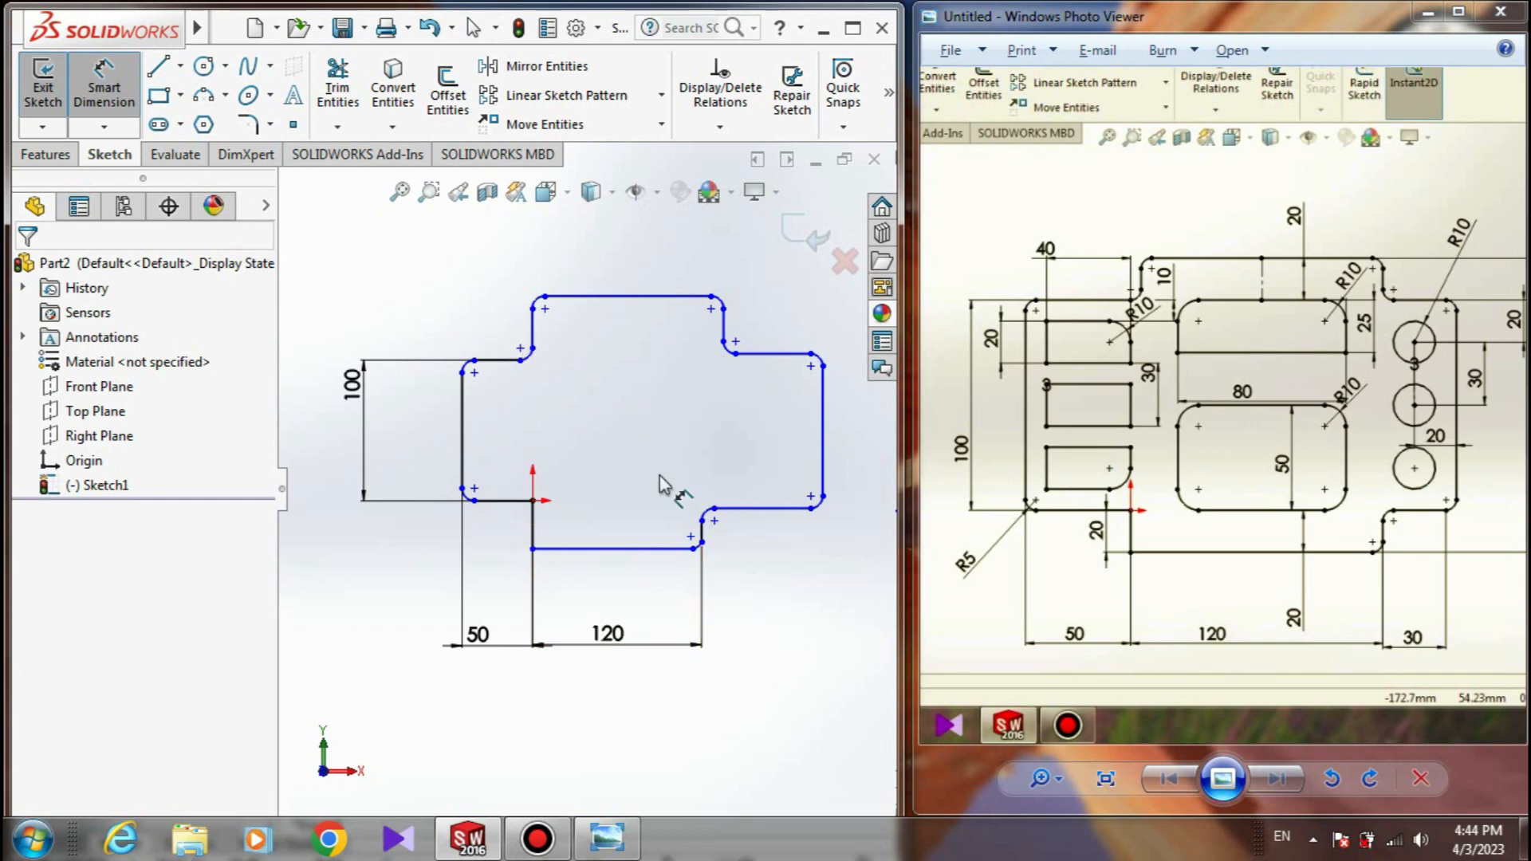
{"action": "right_click_drag", "start_coordinate": [659, 479], "coordinate": [669, 355]}
{"action": "right_click_drag", "start_coordinate": [649, 479], "coordinate": [660, 411]}
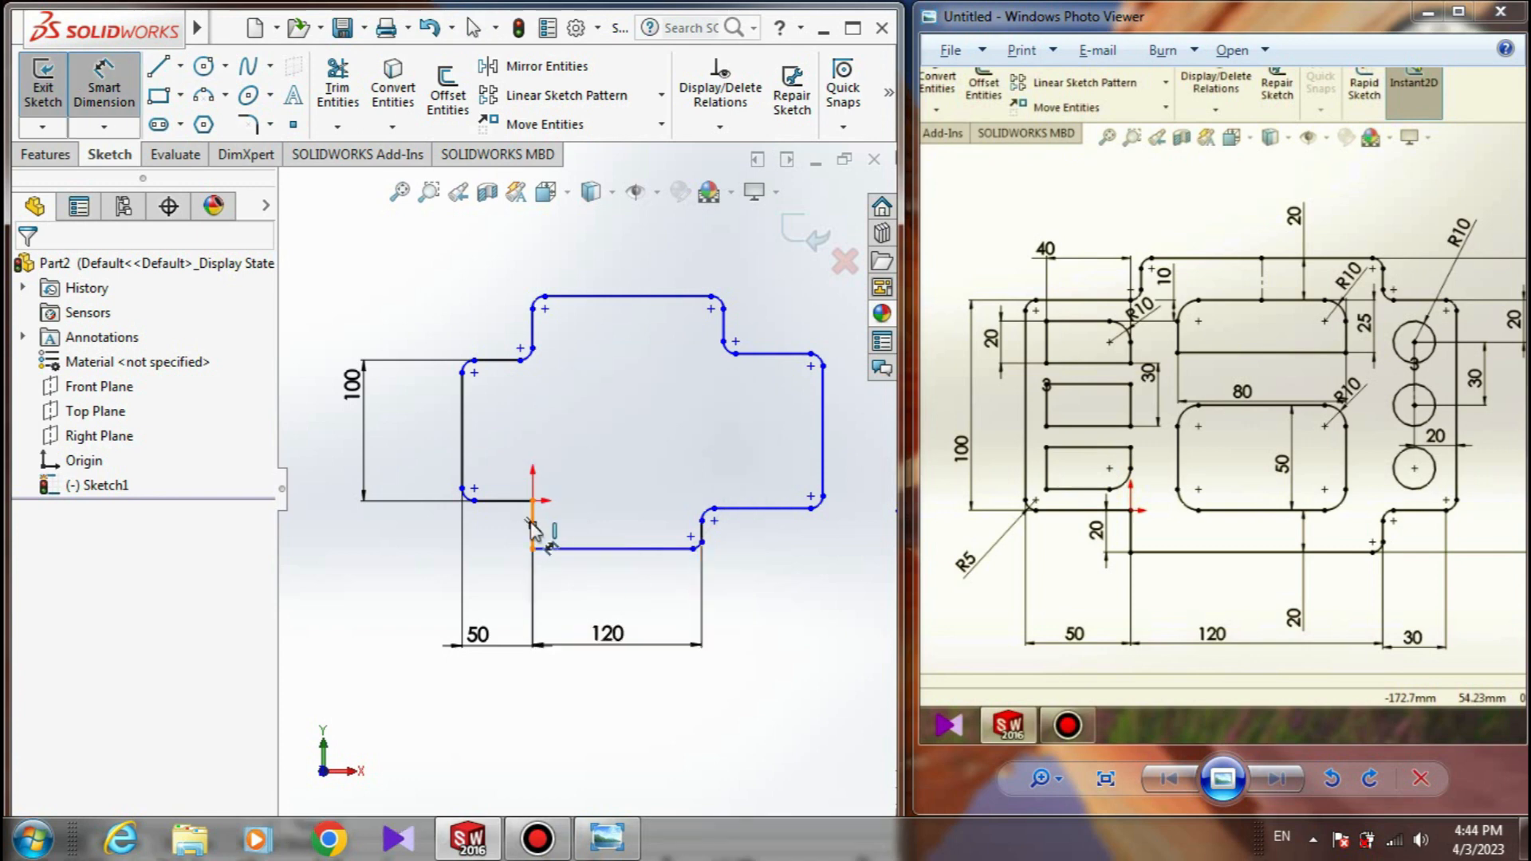
{"action": "right_click_drag", "start_coordinate": [662, 482], "coordinate": [667, 356]}
{"action": "right_click_drag", "start_coordinate": [649, 479], "coordinate": [668, 391]}
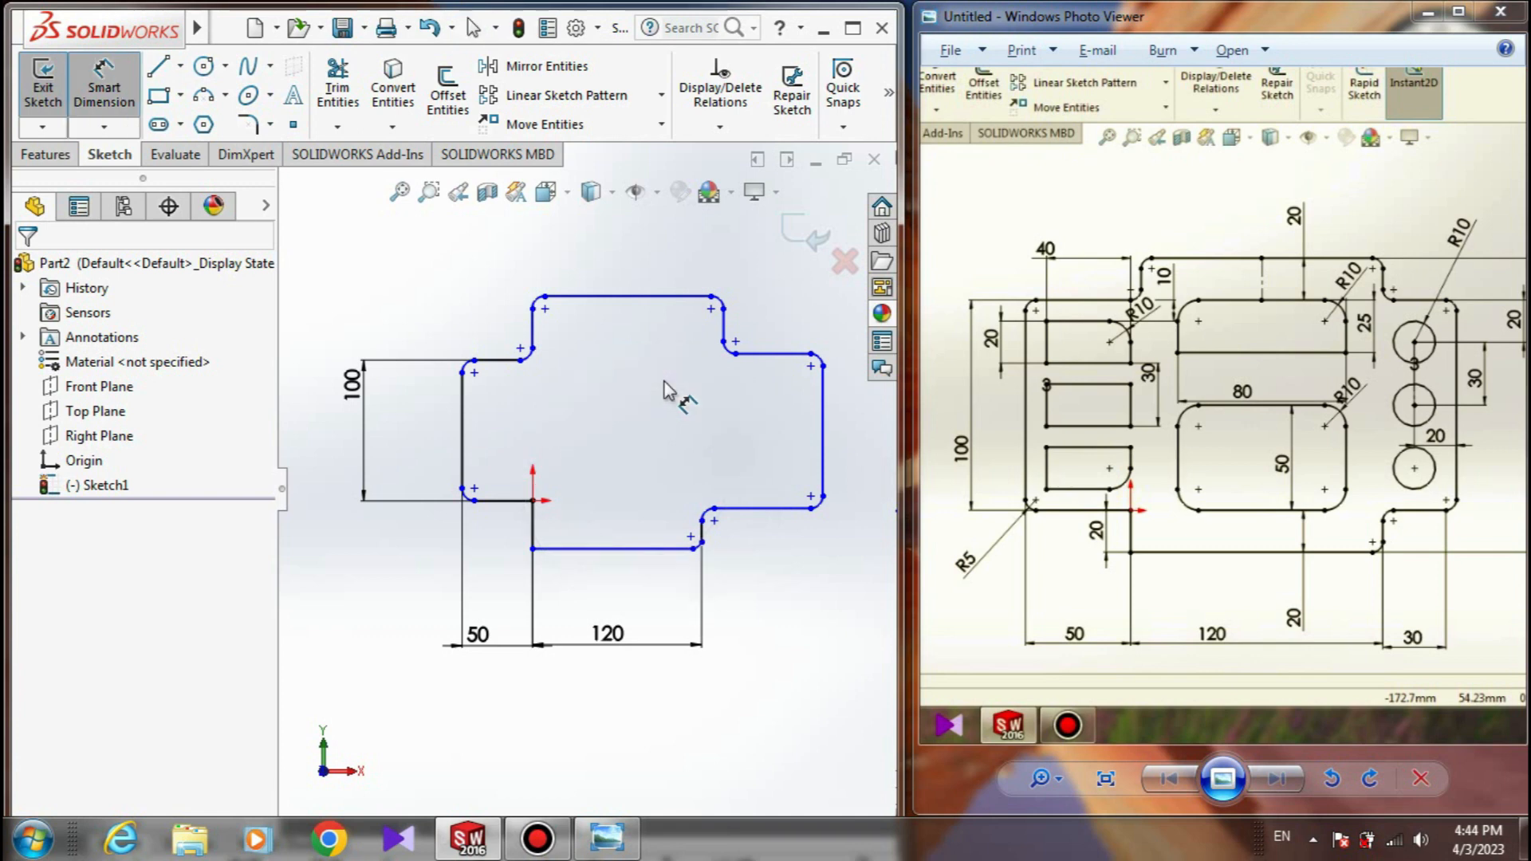
{"action": "left_click", "coordinate": [532, 523]}
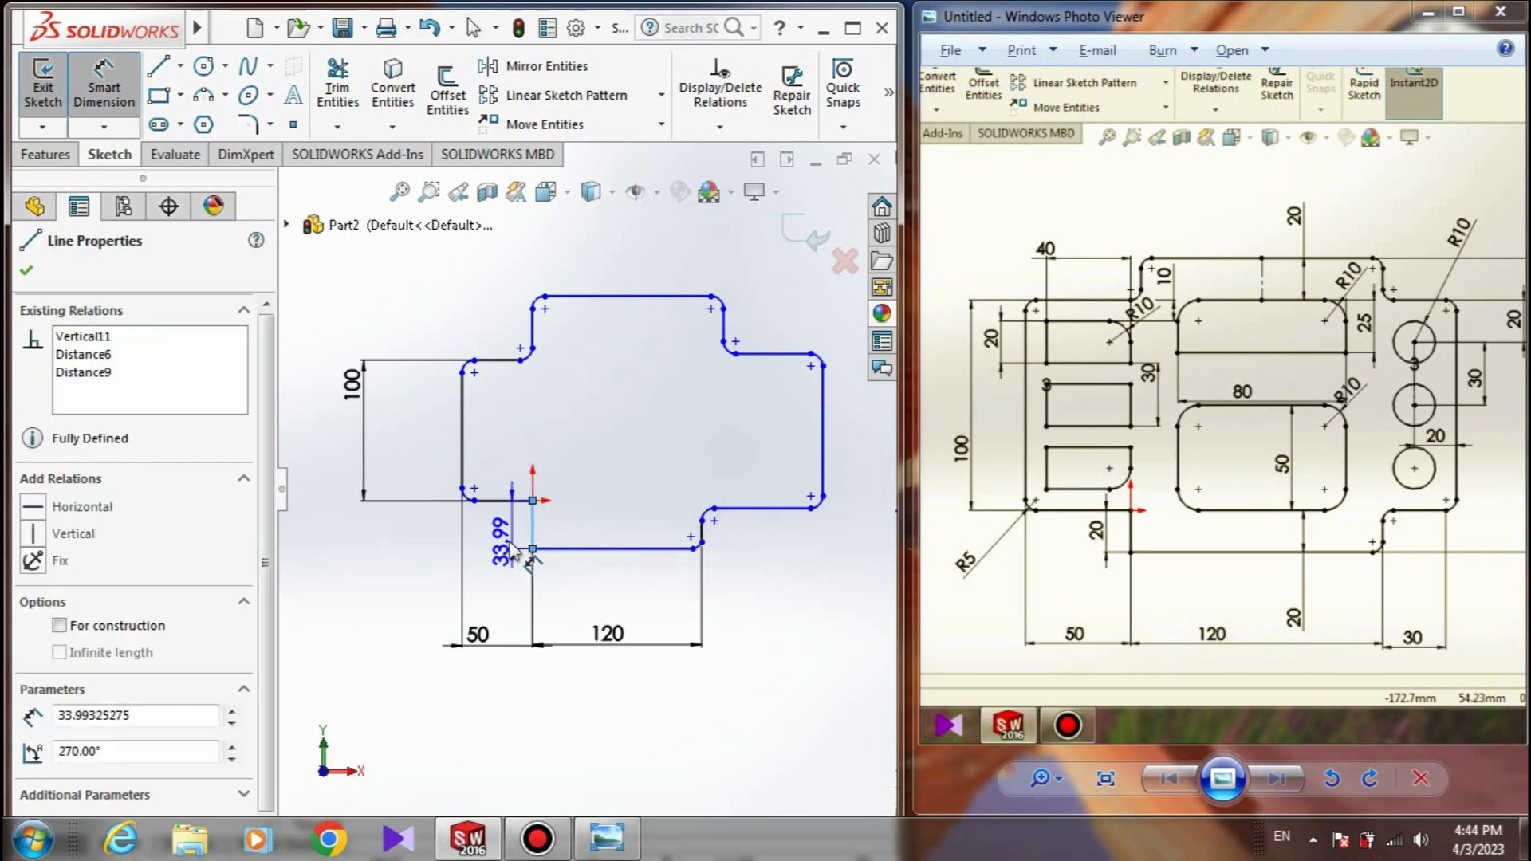
{"action": "left_click", "coordinate": [507, 533]}
{"action": "type", "text": "20"}
{"action": "key", "text": "Return"}
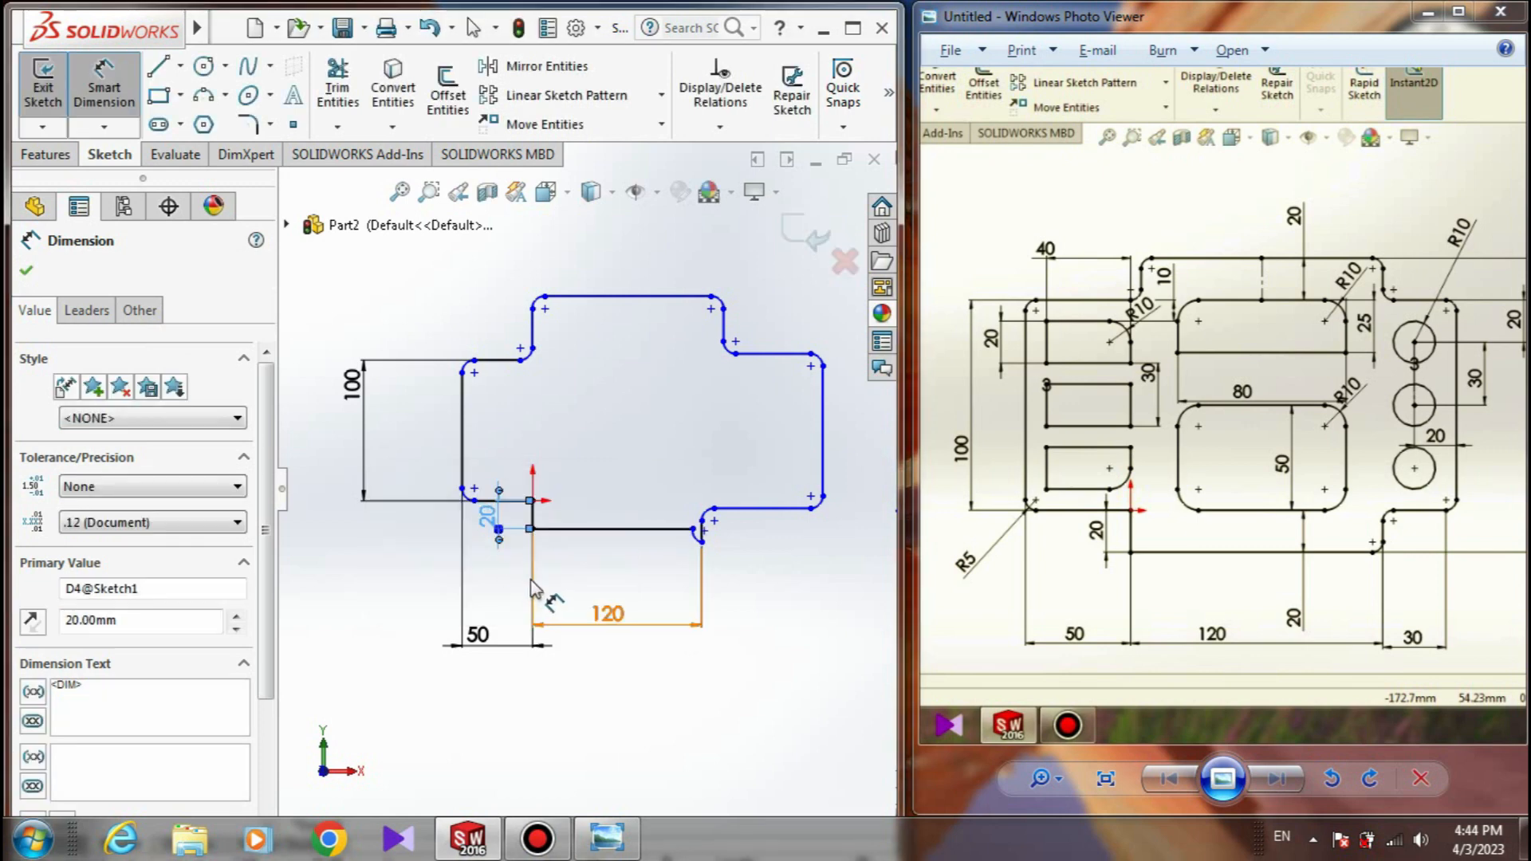
{"action": "key", "text": "Escape"}
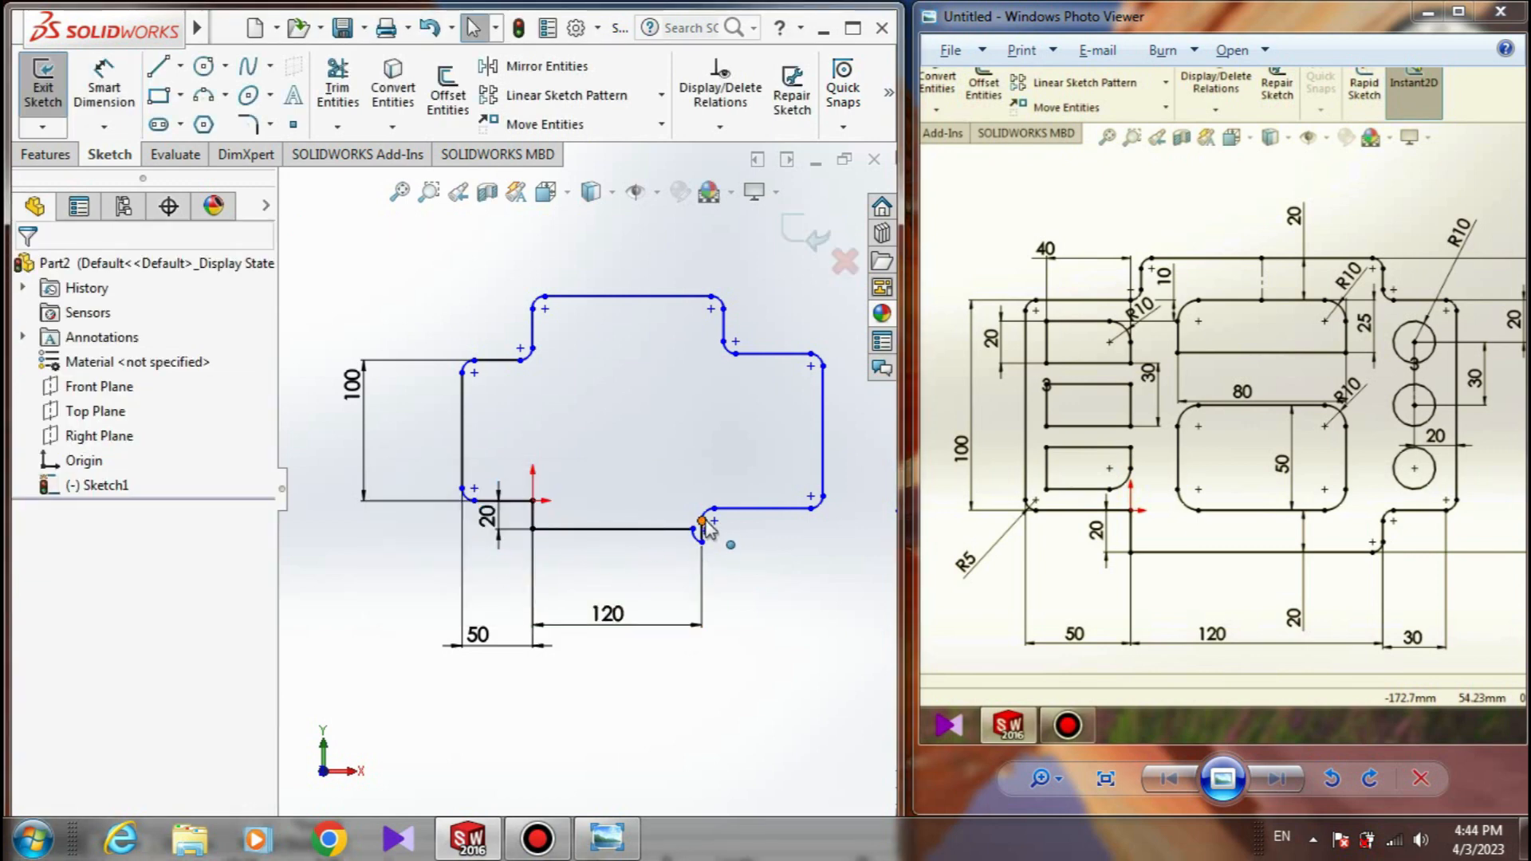
- Move the lower edge of the profile's right section upward and unflip the distorted fillet at the bottom section's right corner
{"action": "left_click_drag", "start_coordinate": [822, 497], "coordinate": [822, 461]}
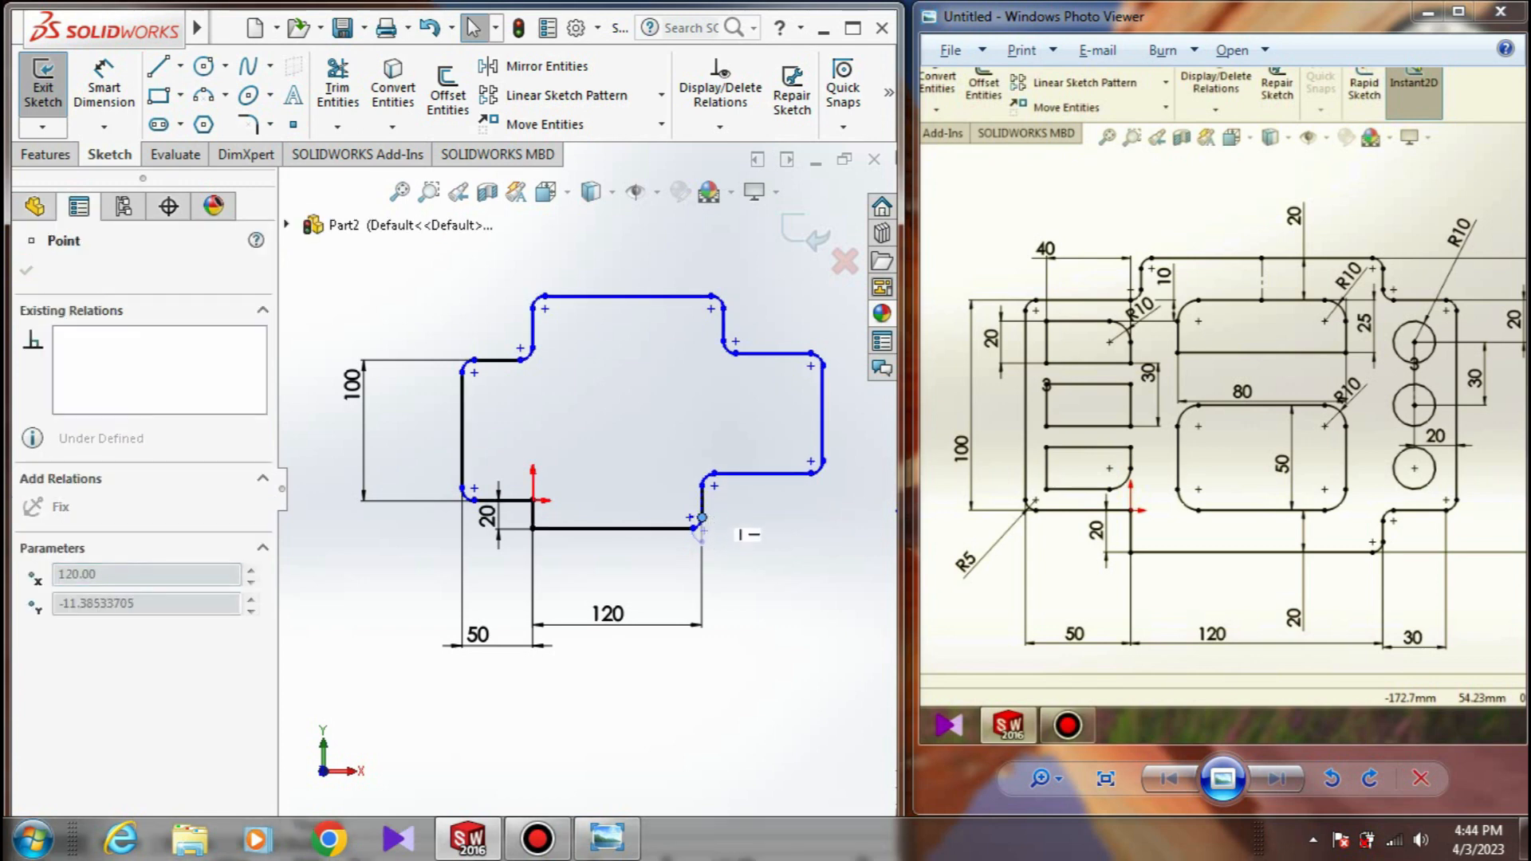
{"action": "left_click", "coordinate": [719, 561]}
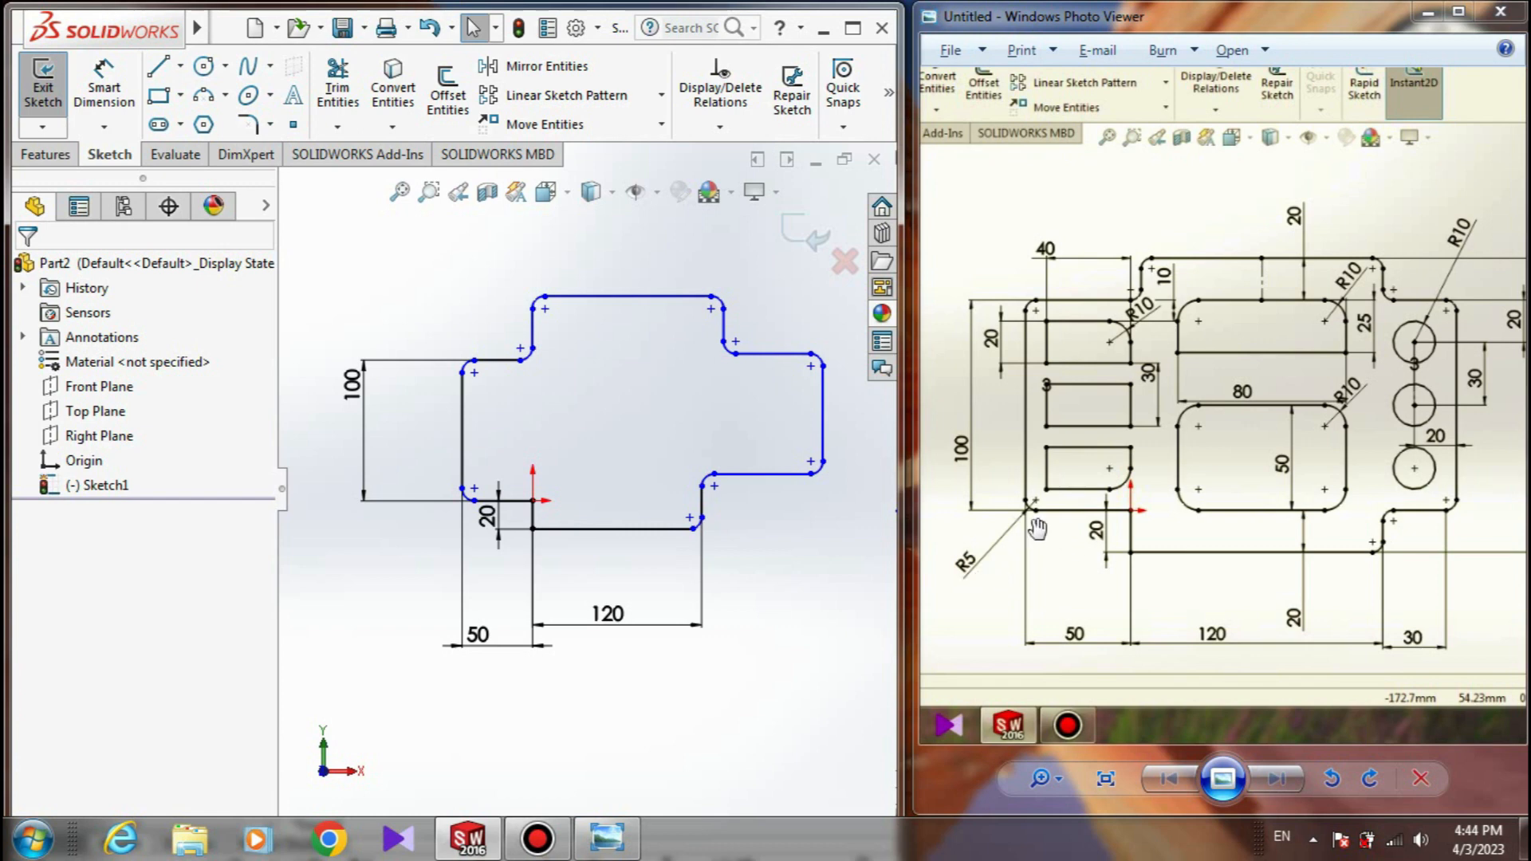
- Dimension the fillet at the lower-left corner of the profile with a 5 mm radius
{"action": "left_click", "coordinate": [103, 84]}
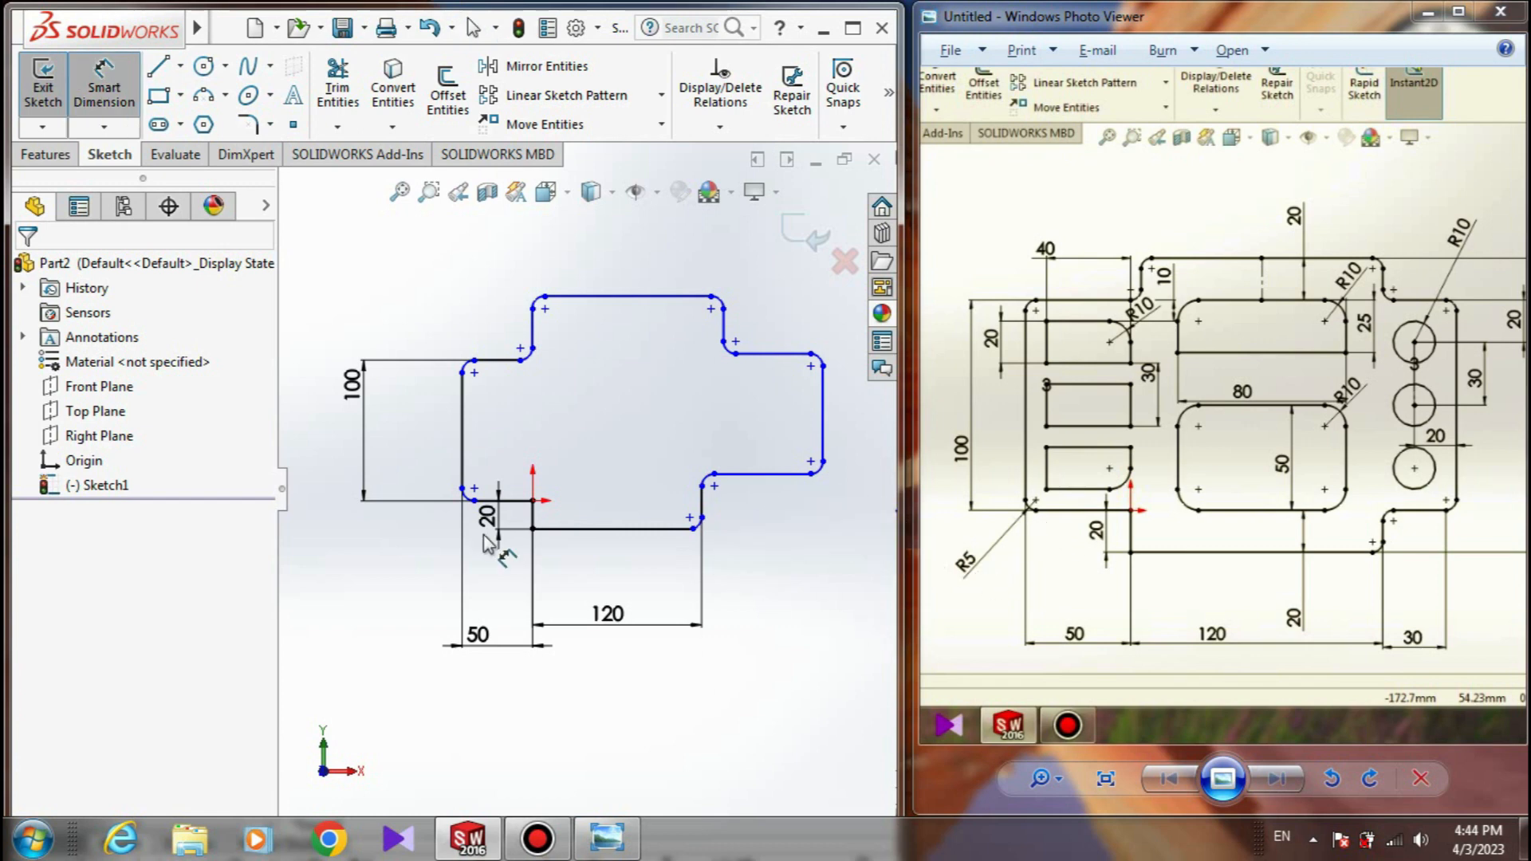
{"action": "left_click", "coordinate": [466, 499]}
{"action": "key", "text": "Escape"}
{"action": "left_click", "coordinate": [466, 497]}
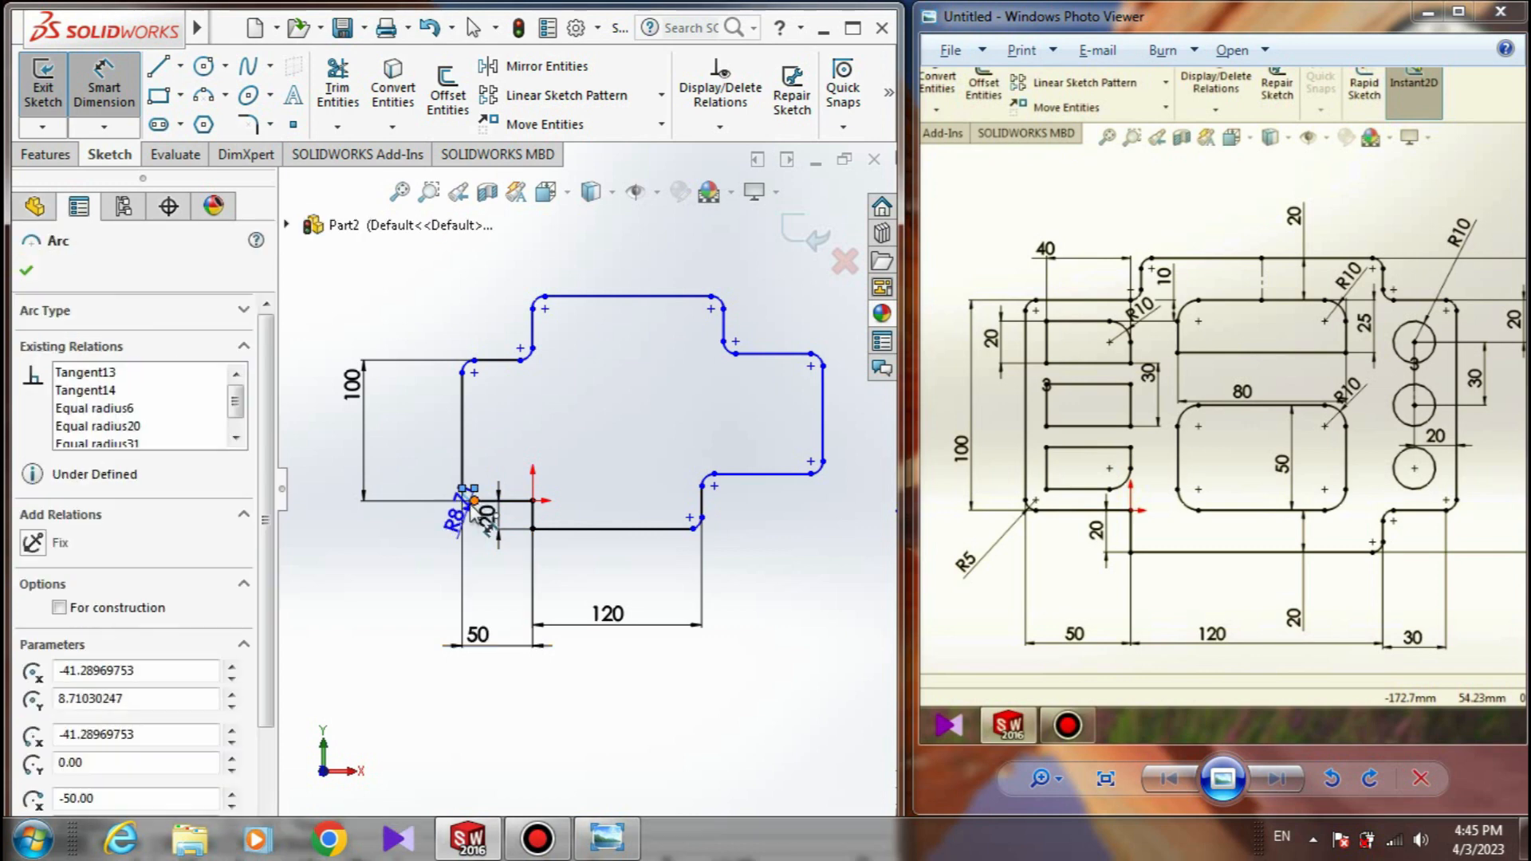
{"action": "left_click", "coordinate": [425, 564]}
{"action": "type", "text": "5"}
{"action": "key", "text": "Return"}
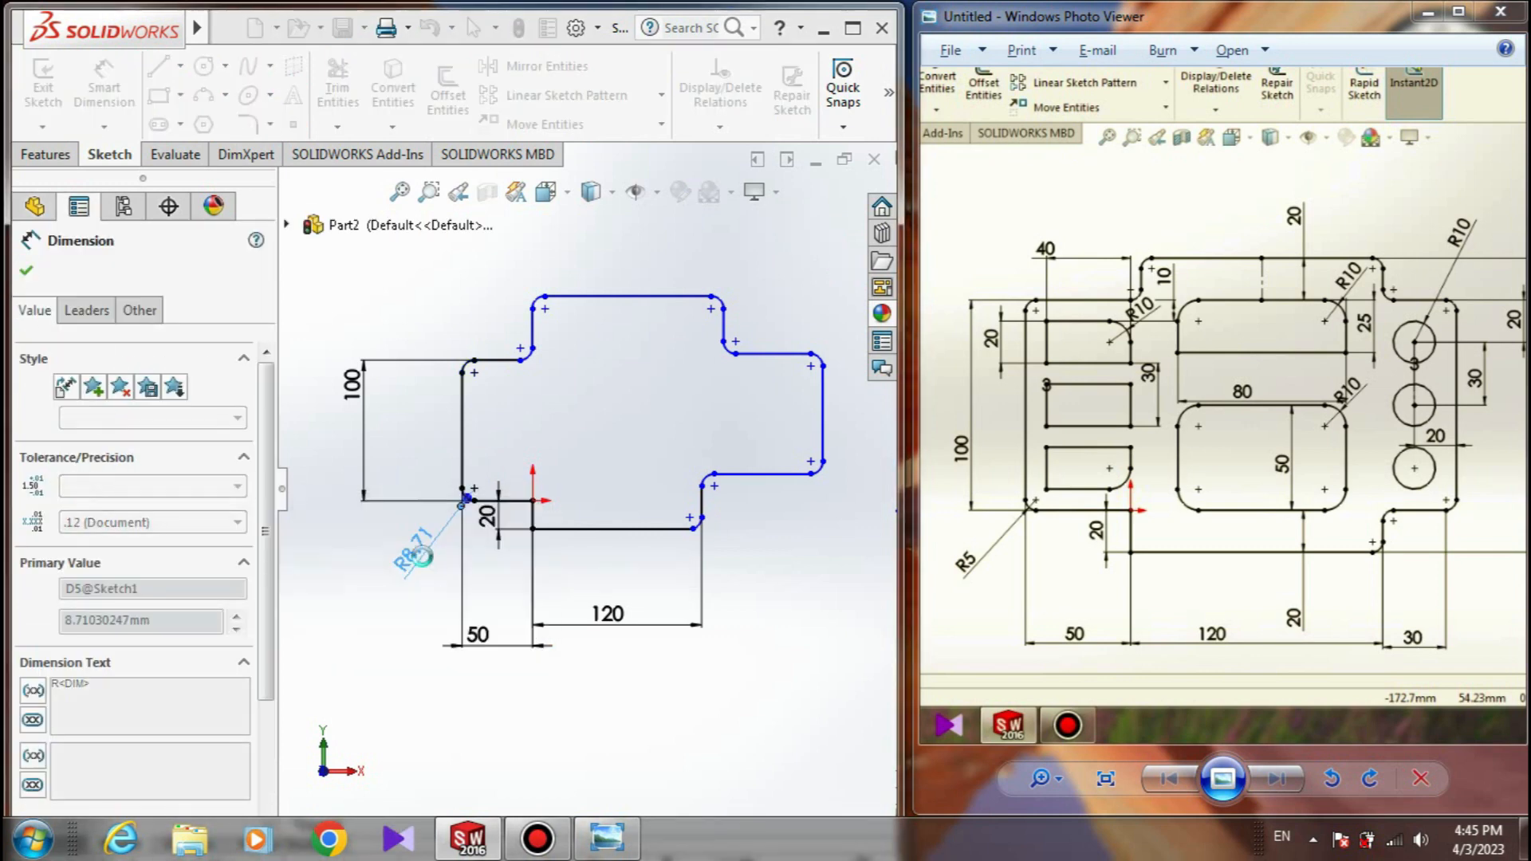
{"action": "scroll", "coordinate": [694, 518], "scroll_direction": "down", "scroll_amount": 5}
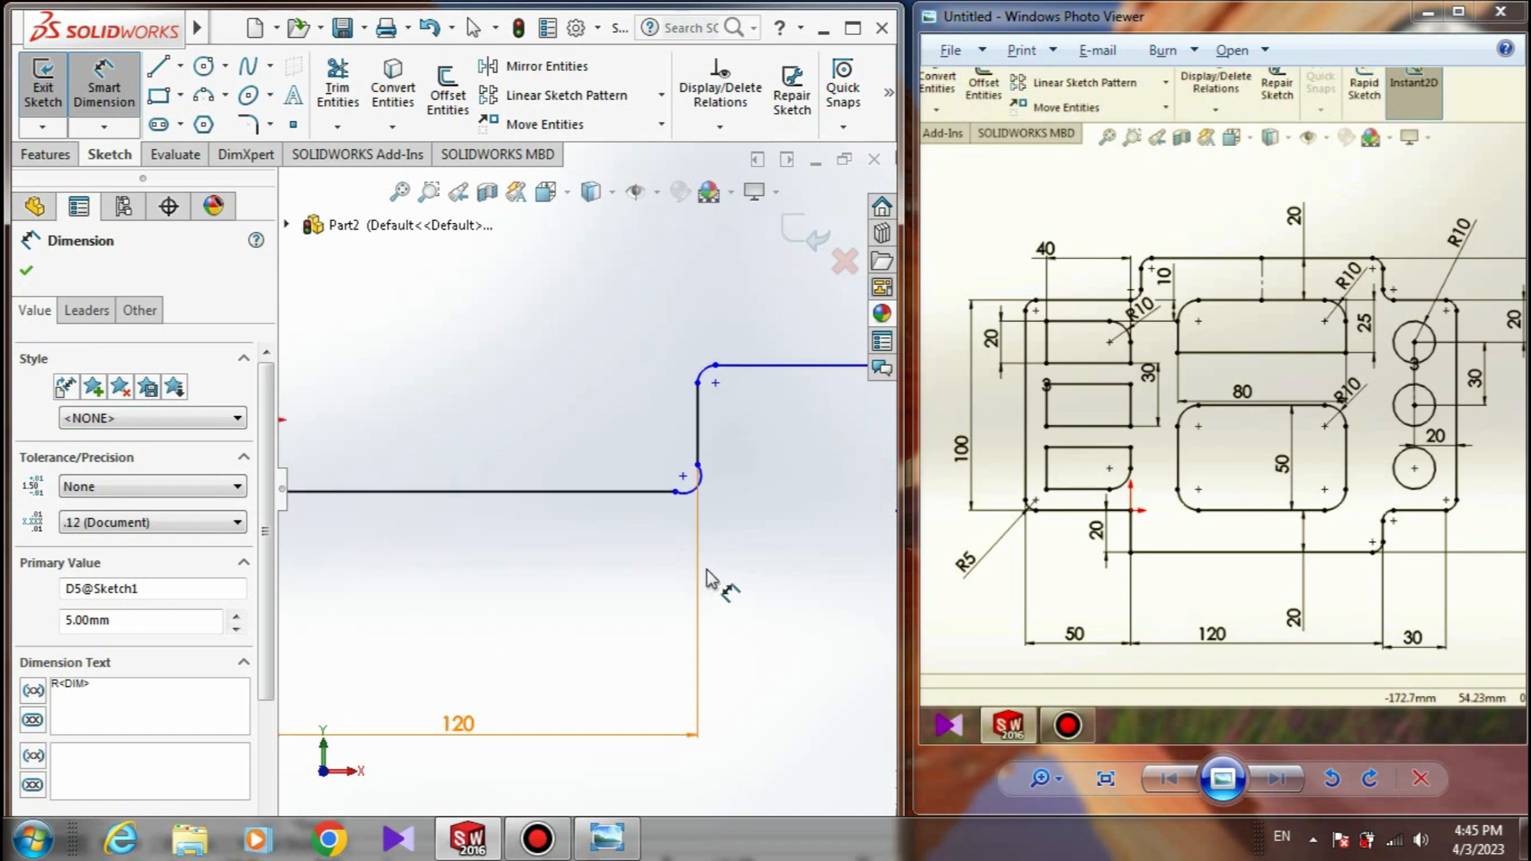
{"action": "key", "text": "Escape"}
{"action": "left_click", "coordinate": [697, 483]}
{"action": "scroll", "coordinate": [700, 511], "scroll_direction": "up", "scroll_amount": 5}
{"action": "left_click", "coordinate": [427, 564]}
{"action": "type", "text": "5"}
{"action": "key", "text": "Return"}
- Make the fillet arc at the bottom section's right corner tangent to the vertical edge above it
{"action": "scroll", "coordinate": [657, 506], "scroll_direction": "down", "scroll_amount": 3}
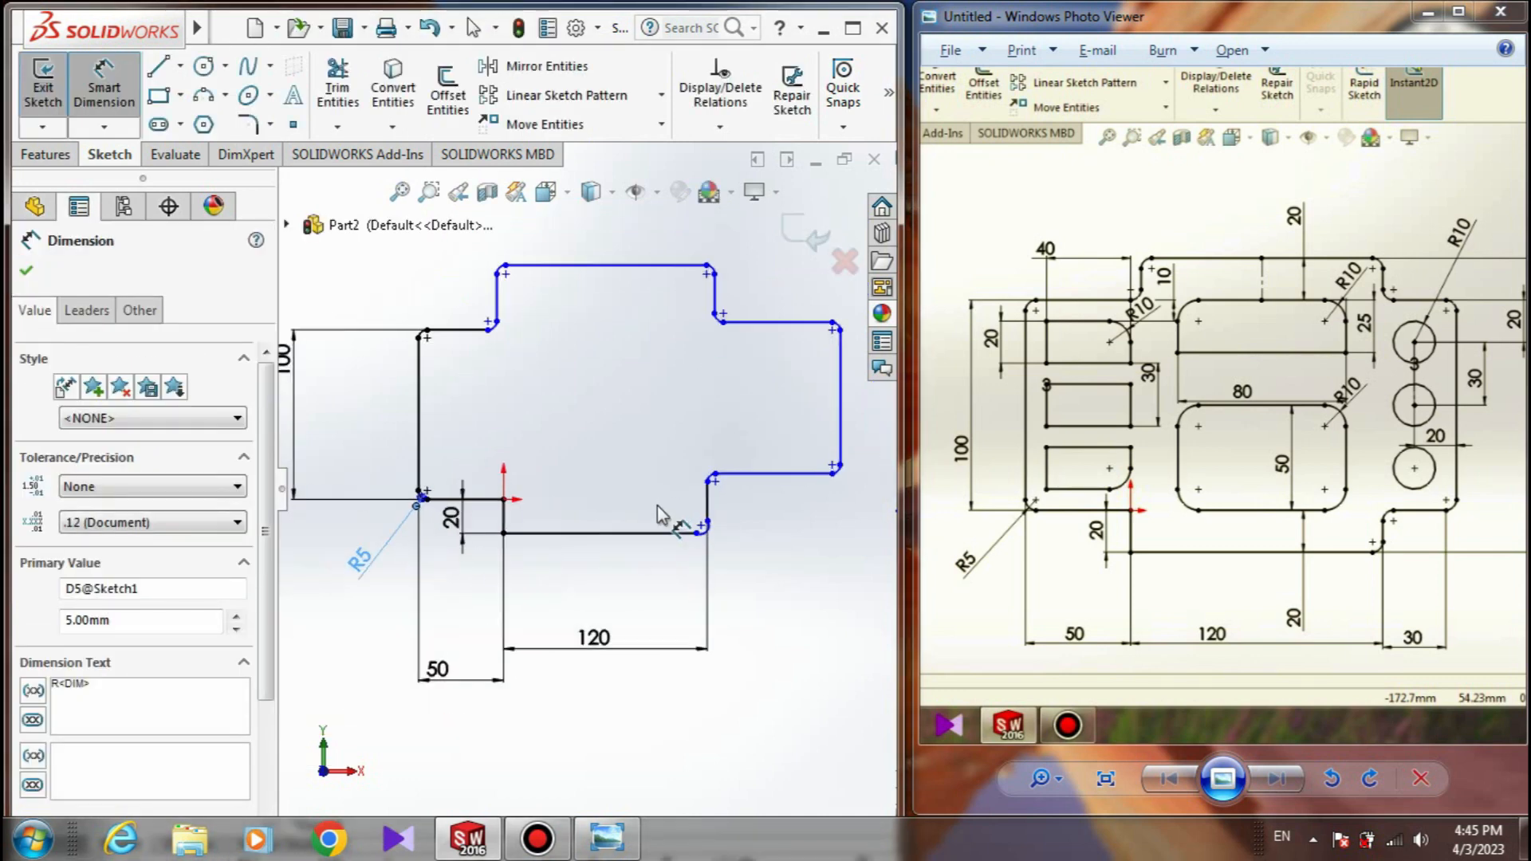
{"action": "scroll", "coordinate": [718, 590], "scroll_direction": "down", "scroll_amount": 3}
{"action": "key", "text": "Escape"}
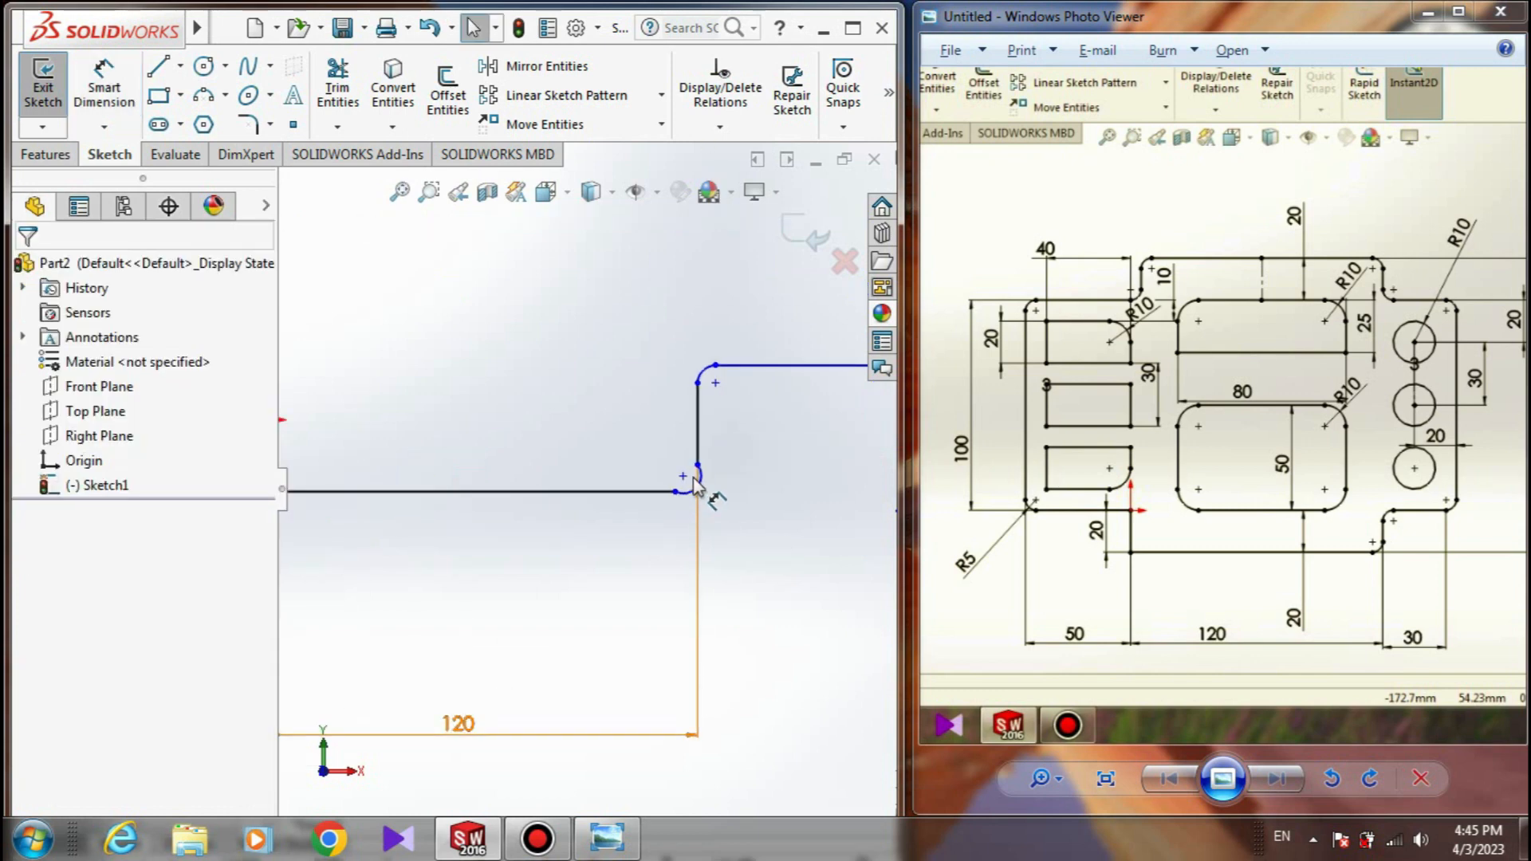
{"action": "left_click", "coordinate": [700, 482]}
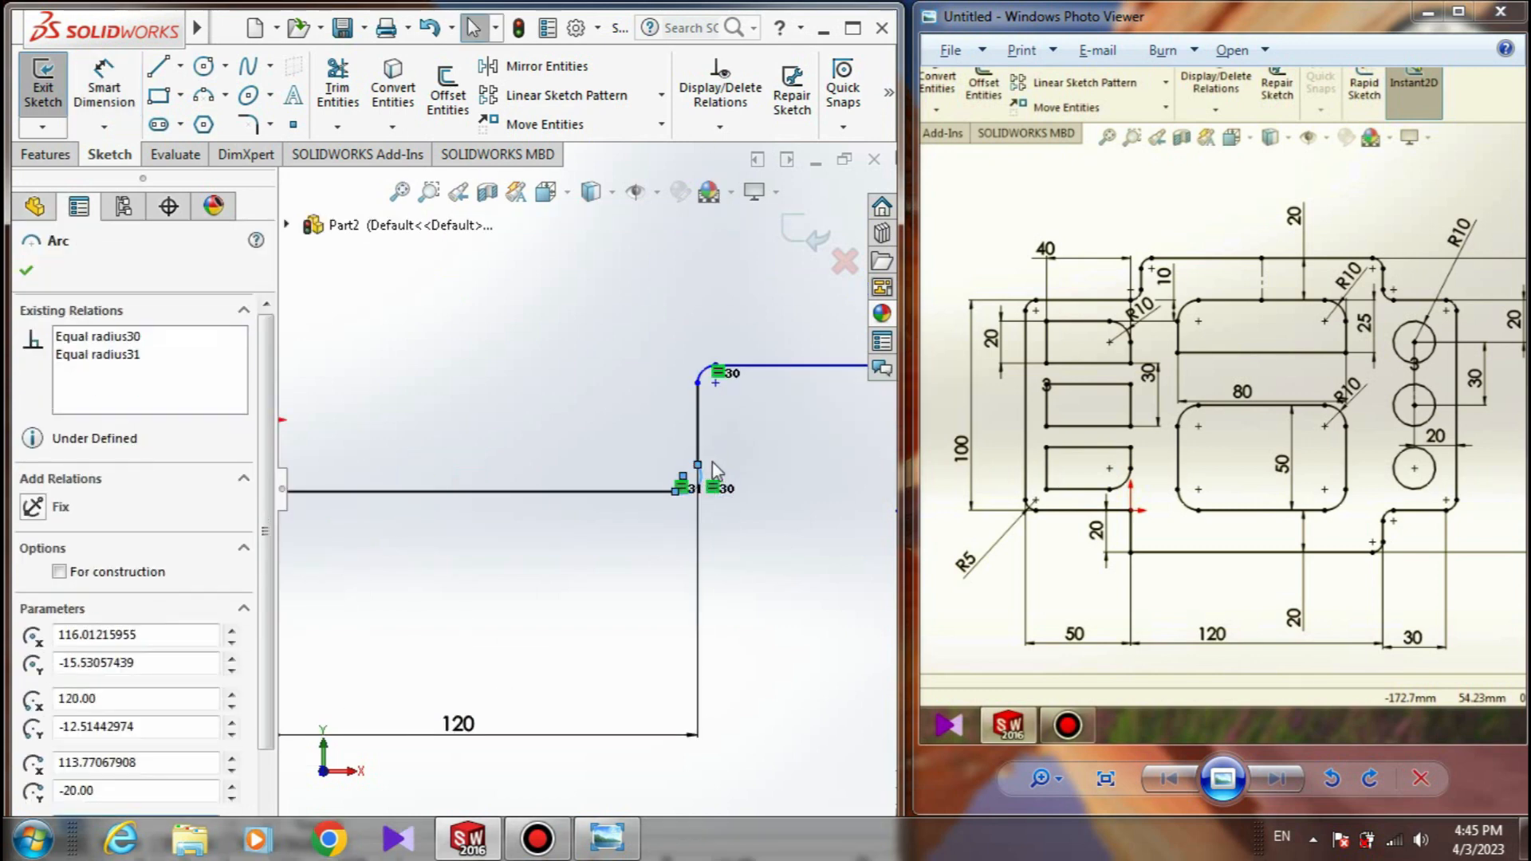
{"action": "key", "text": "Escape"}
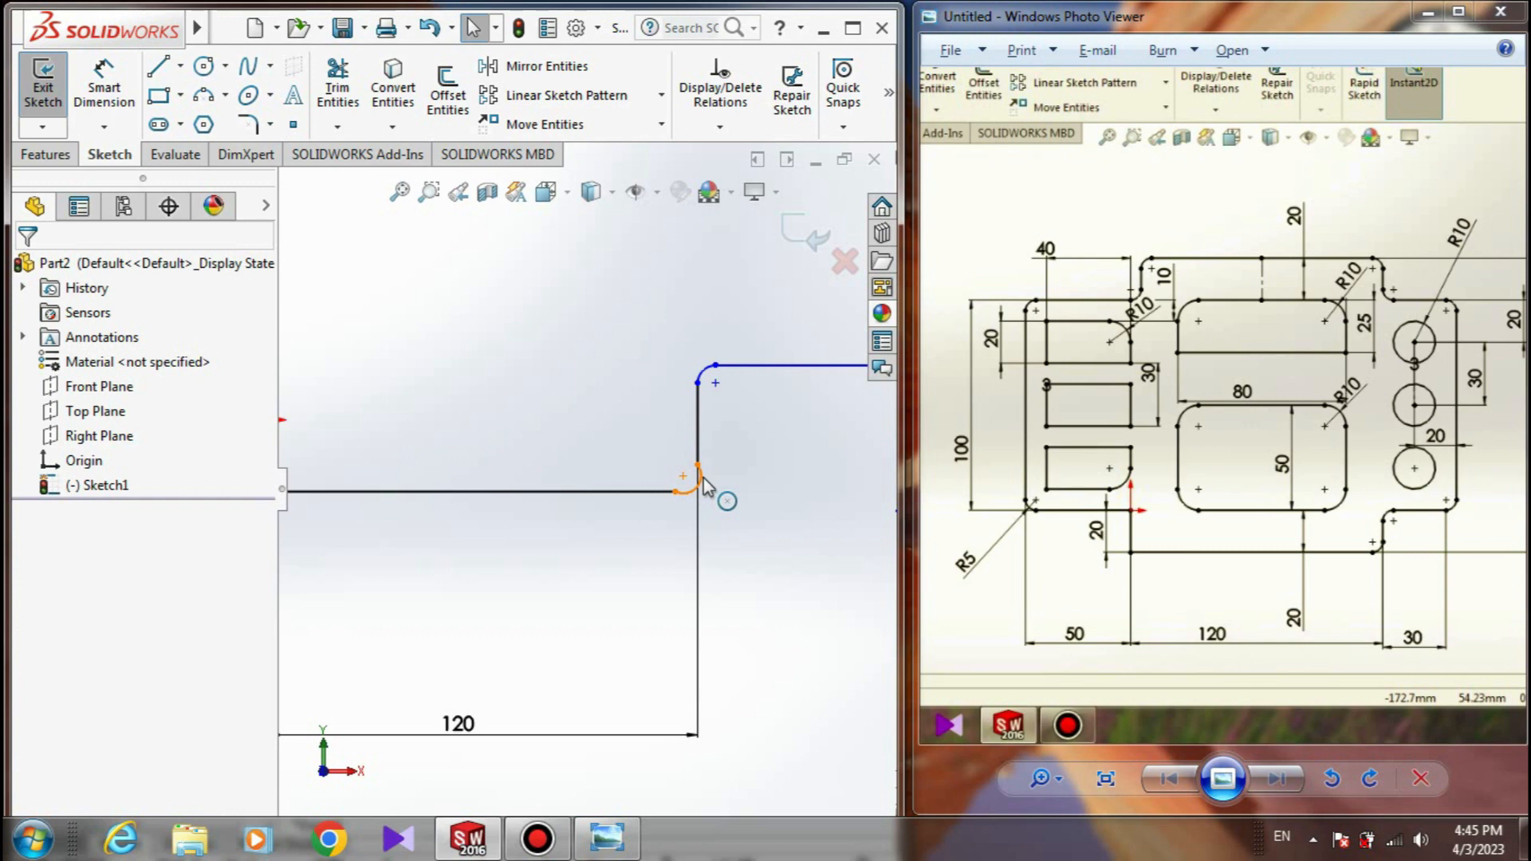
{"action": "left_click", "coordinate": [704, 477]}
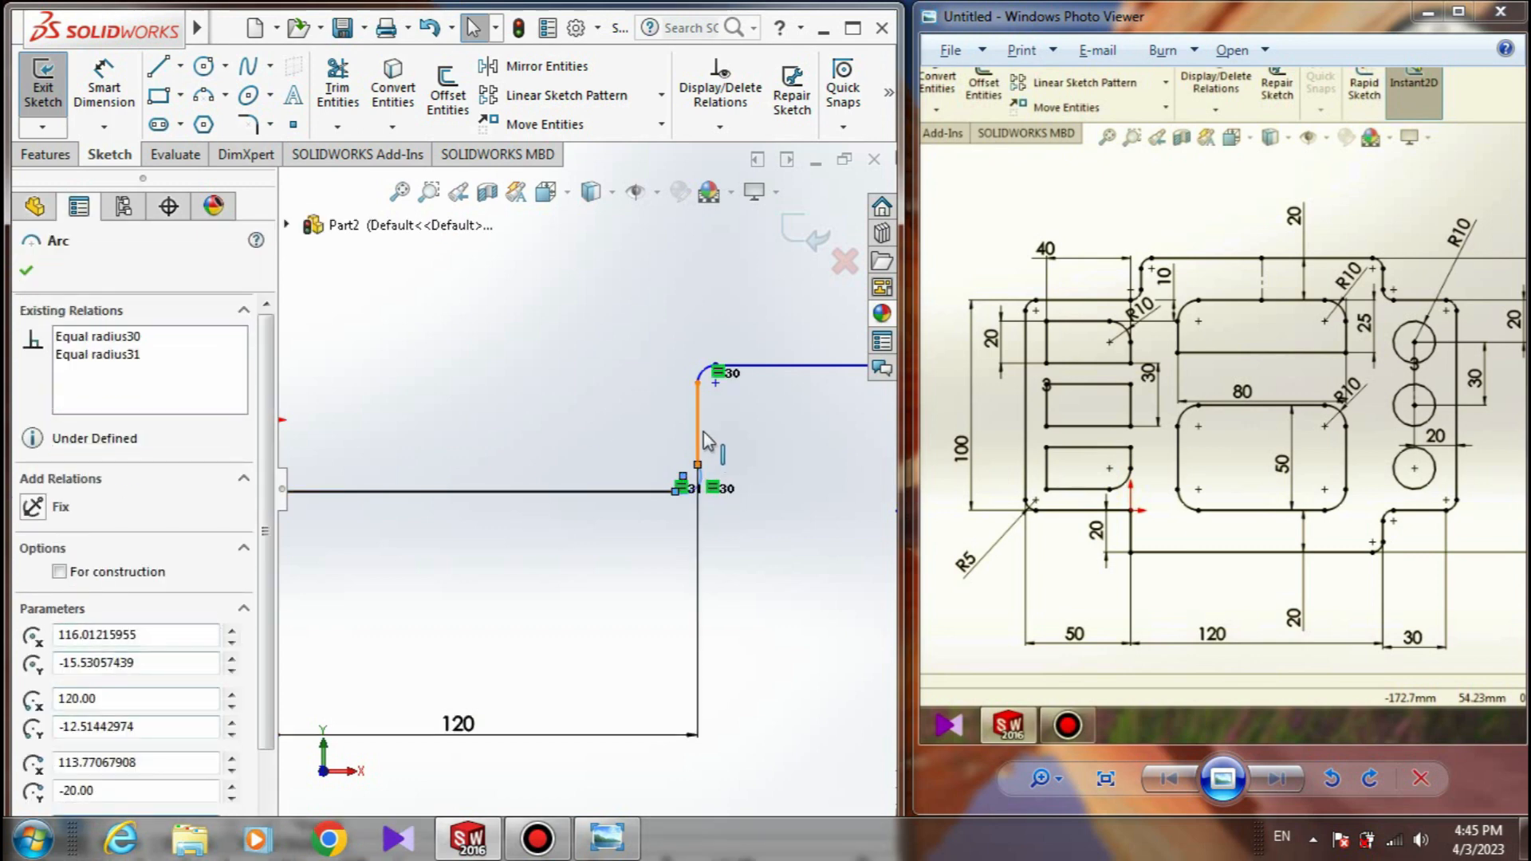
{"action": "left_click", "coordinate": [700, 429], "text": "ctrl"}
{"action": "left_click", "coordinate": [32, 634]}
{"action": "left_click", "coordinate": [676, 526]}
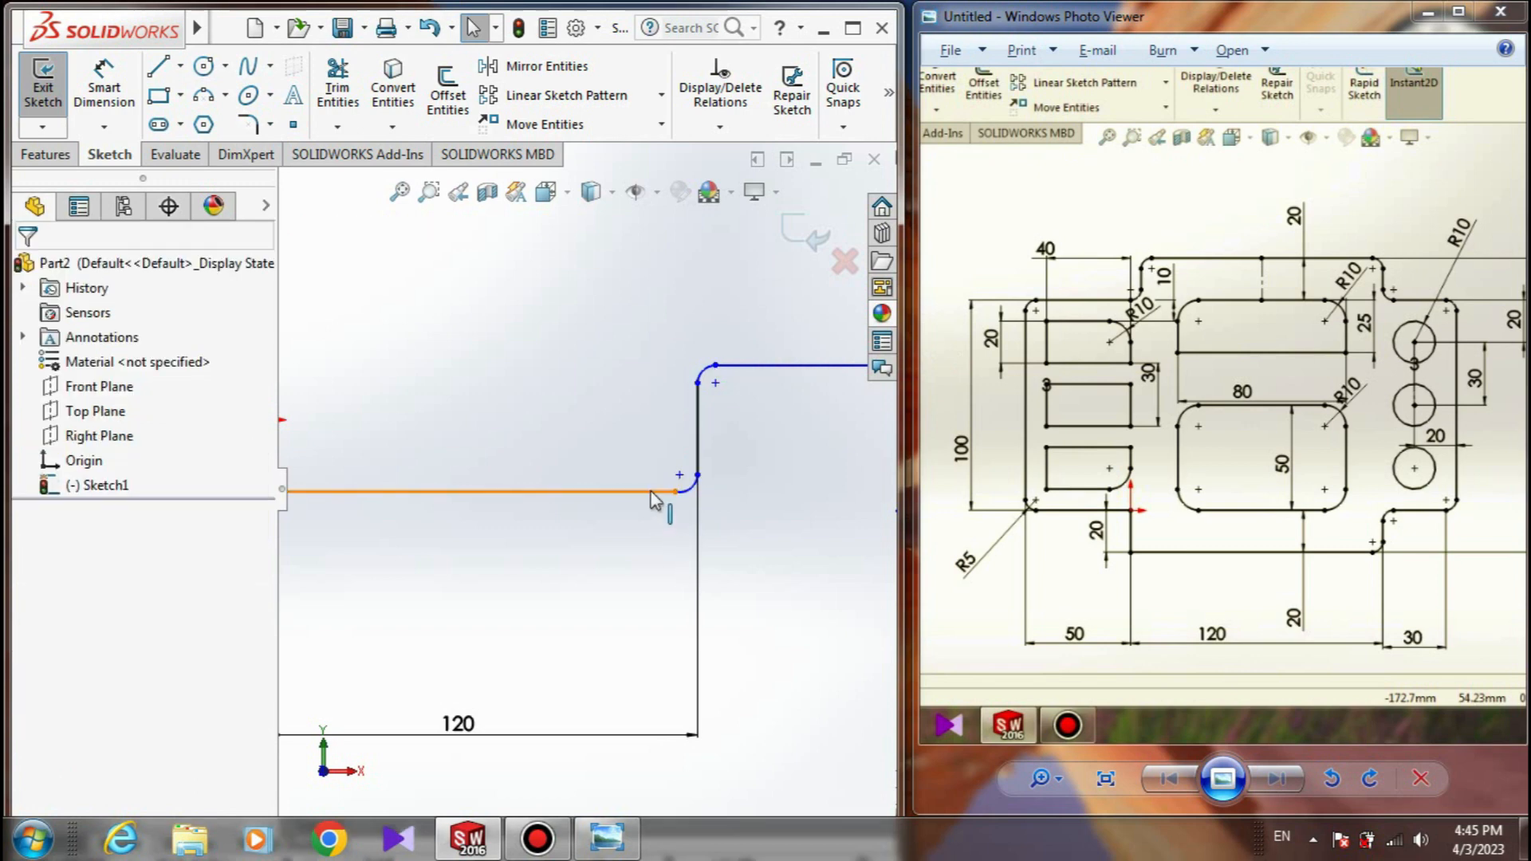
- Make the same corner arc tangent to the profile's bottom horizontal line
{"action": "left_click", "coordinate": [654, 494]}
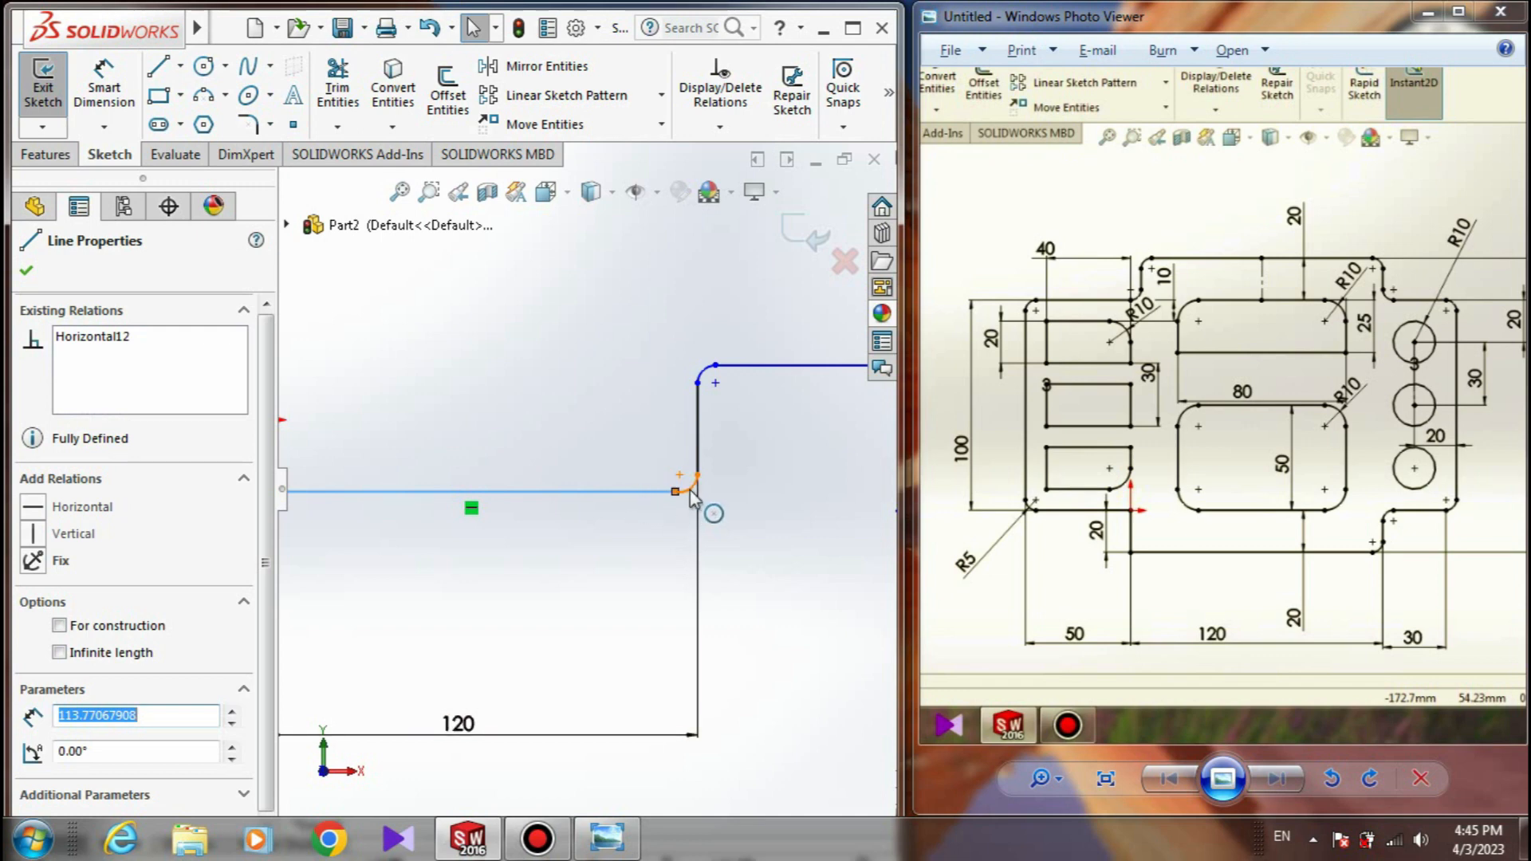
{"action": "left_click", "coordinate": [689, 487], "text": "ctrl"}
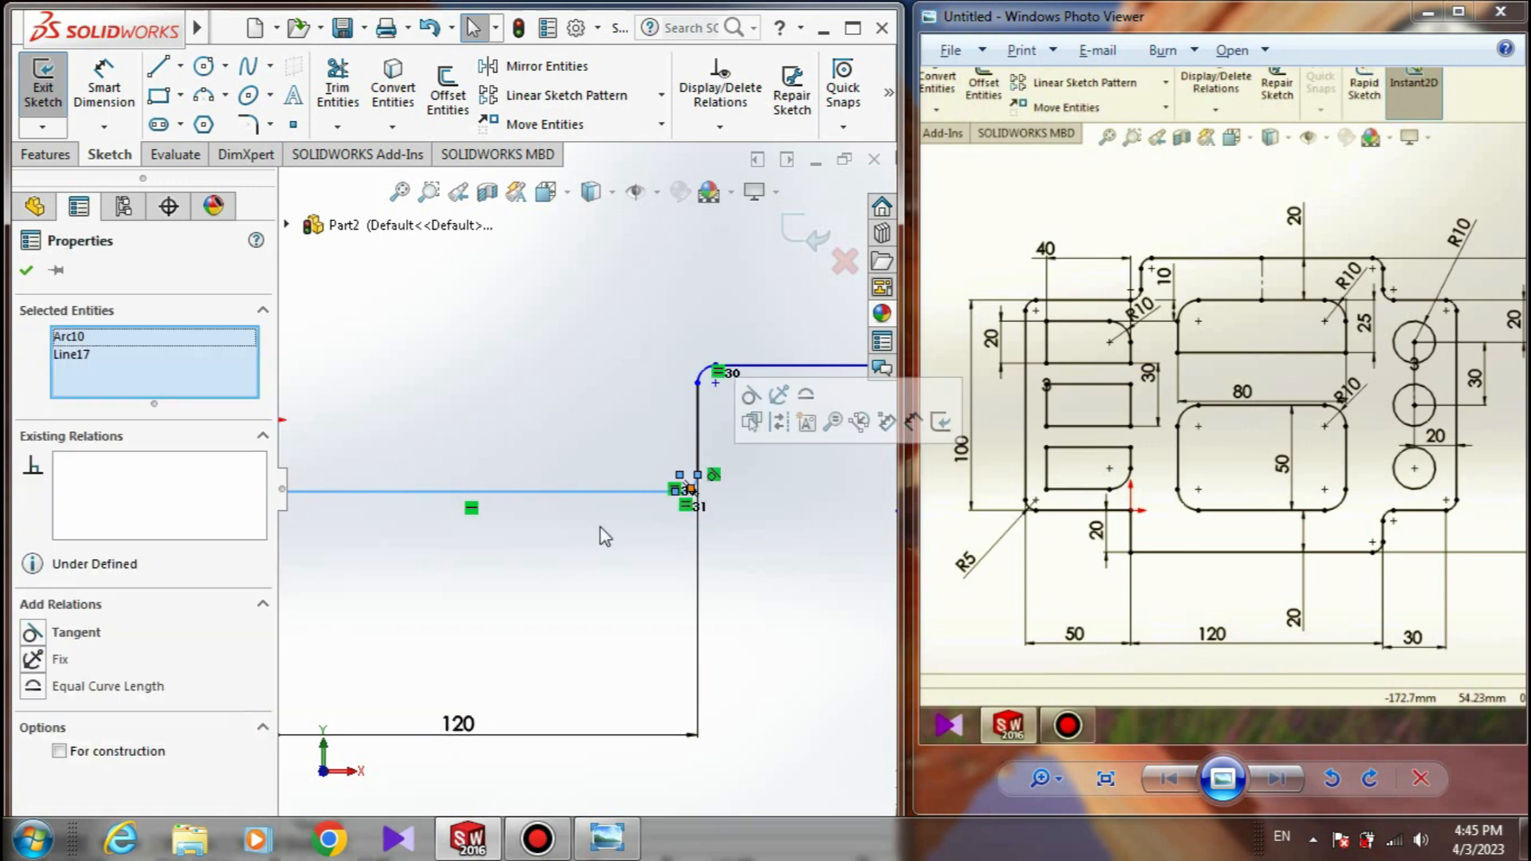
{"action": "left_click", "coordinate": [33, 634]}
{"action": "key", "text": "Escape"}
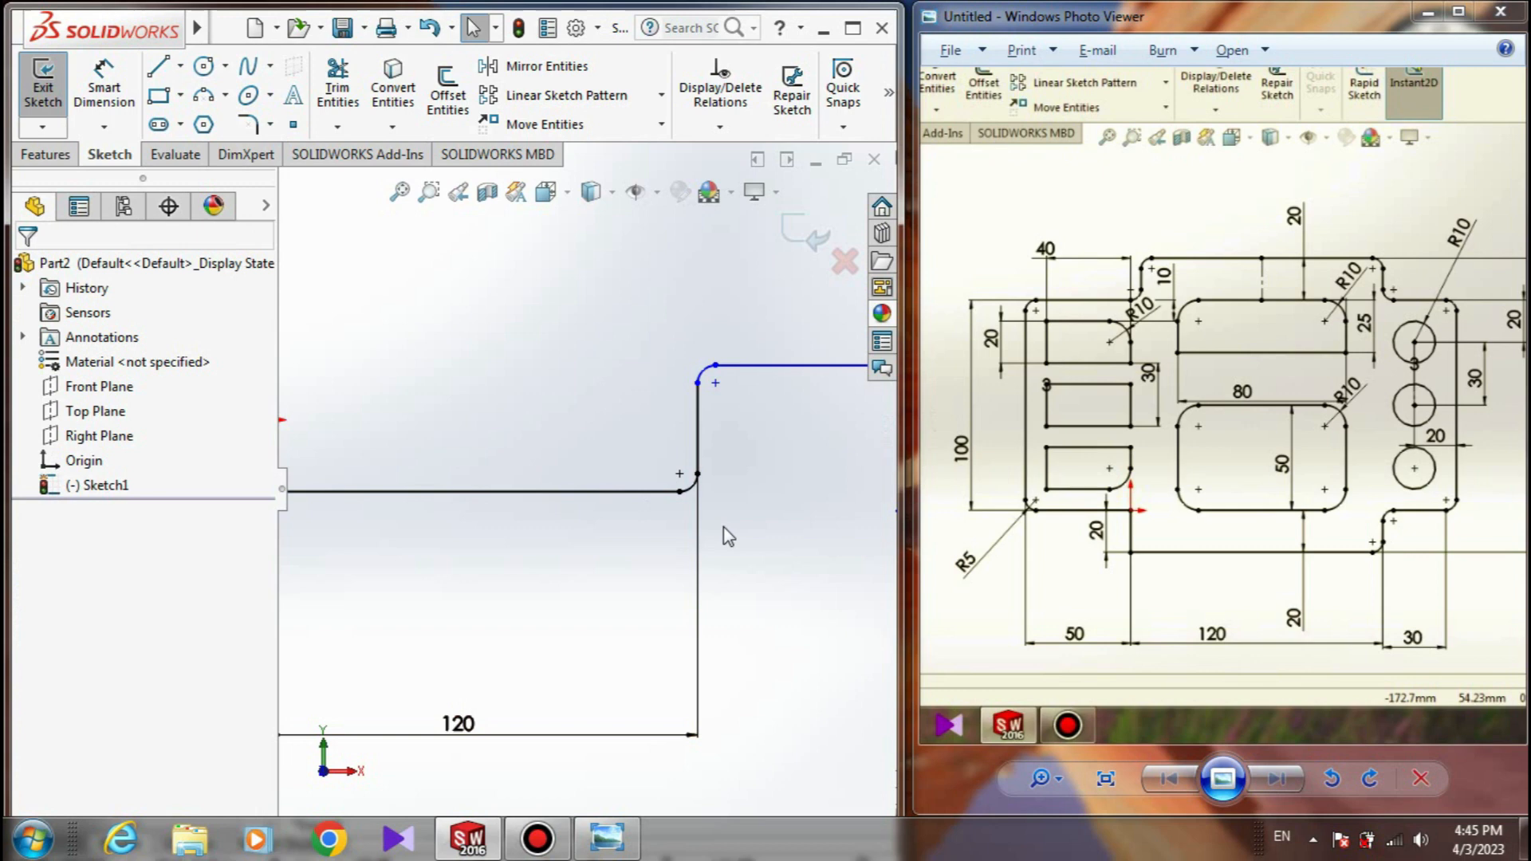
{"action": "scroll", "coordinate": [702, 446], "scroll_direction": "up", "scroll_amount": 5}
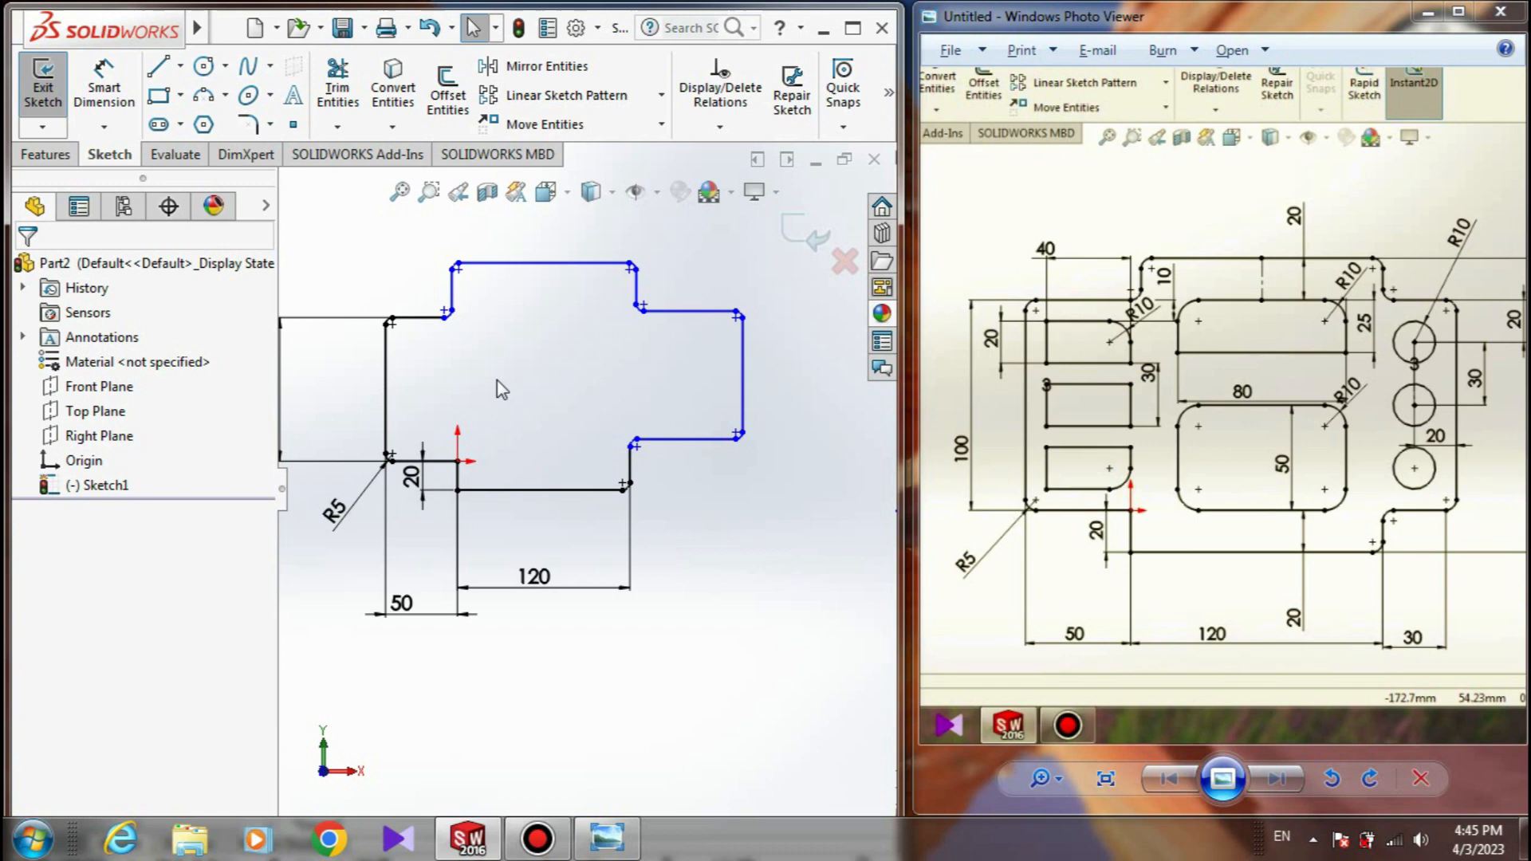
- Dimension the horizontal distance from the bottom section's right edge to the outer end of the right section's lower edge as 30 mm
{"action": "right_click_drag", "start_coordinate": [699, 597], "coordinate": [735, 505]}
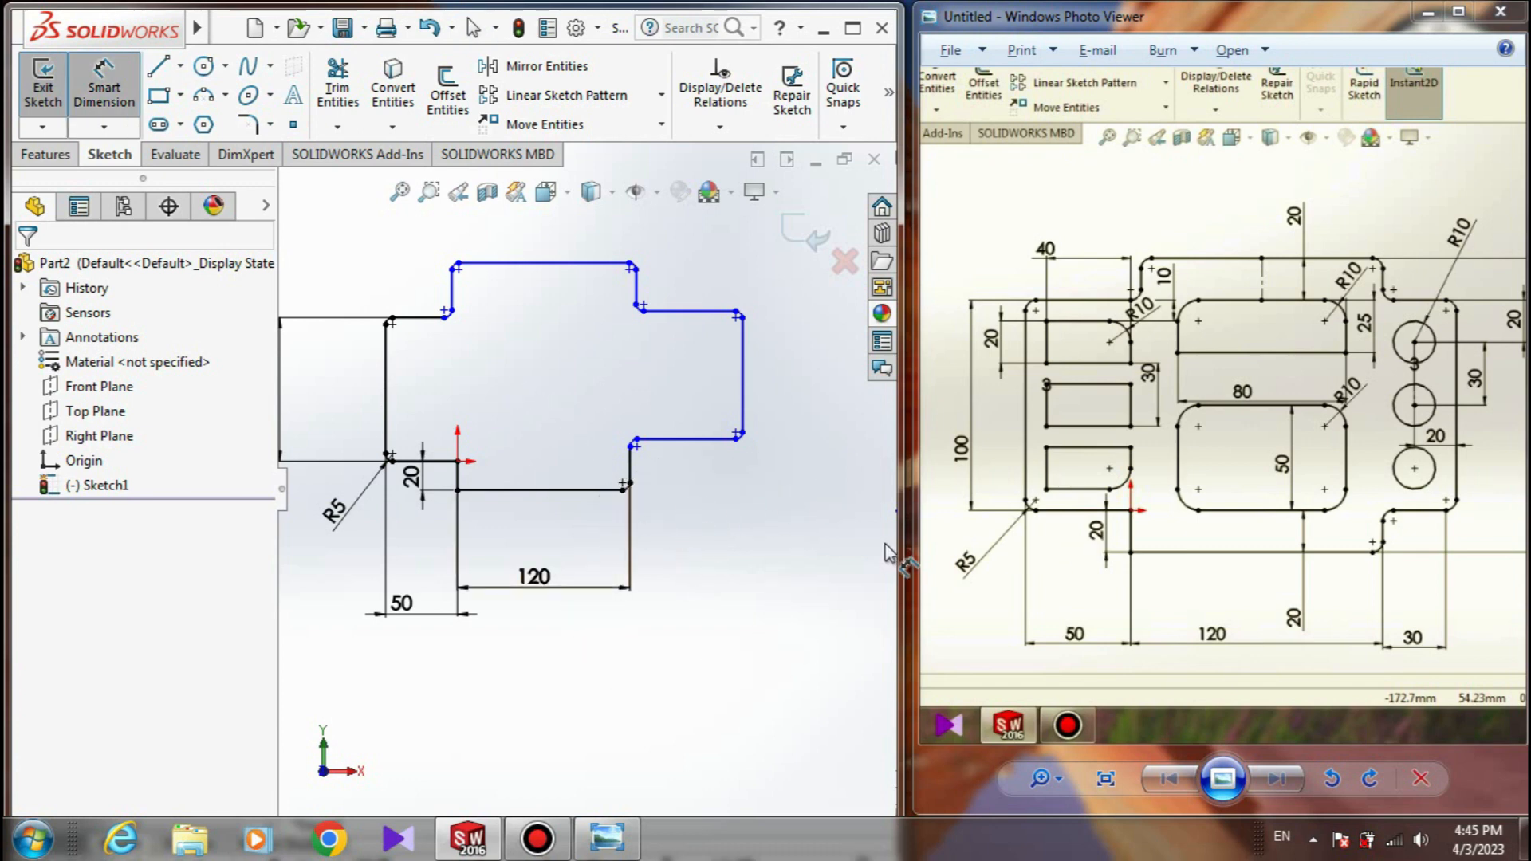
{"action": "left_click", "coordinate": [631, 485]}
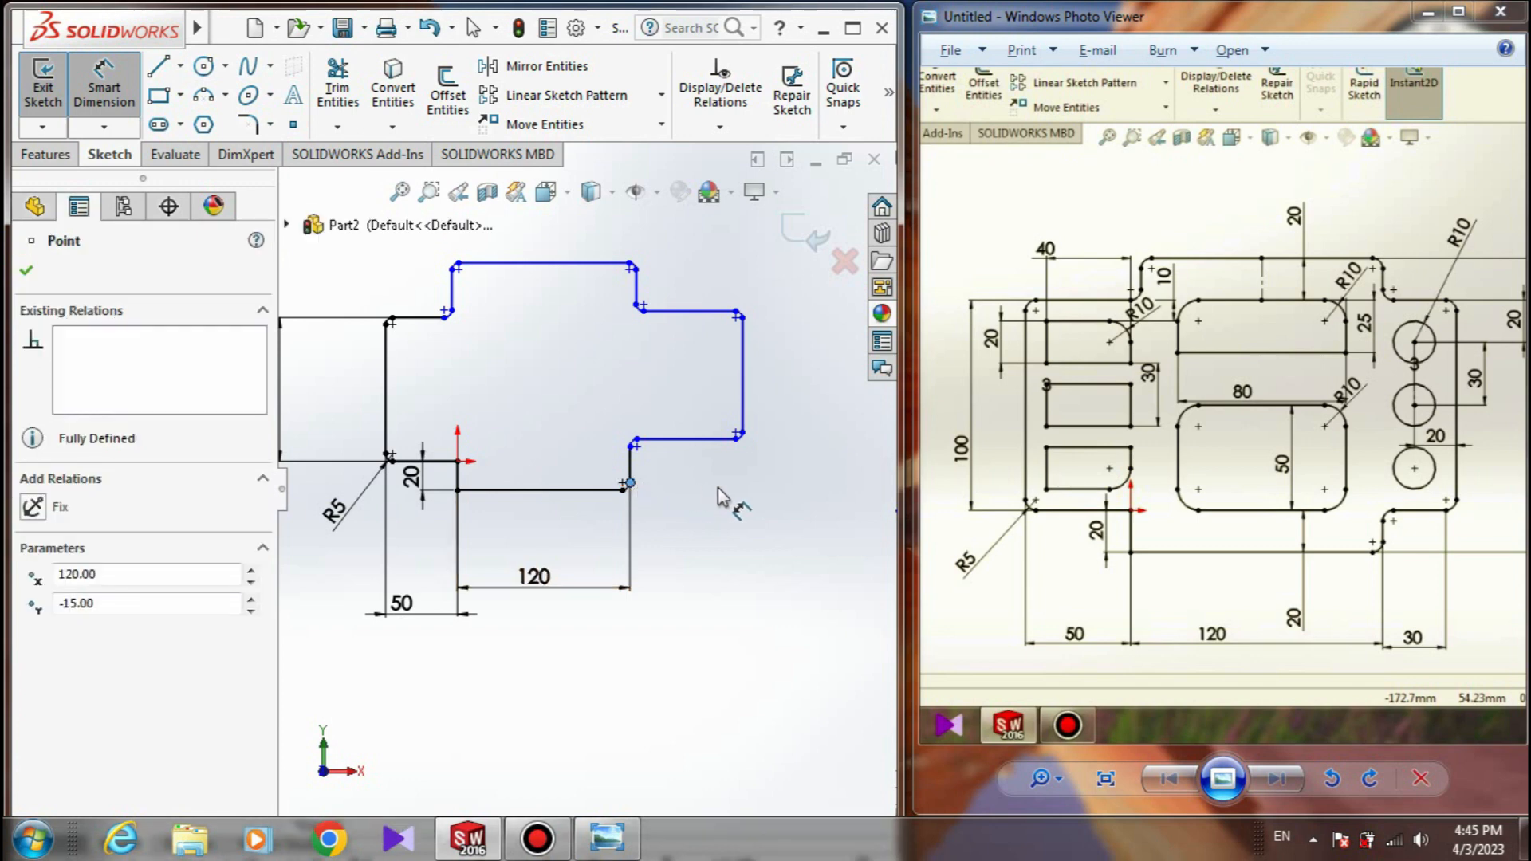
{"action": "left_click", "coordinate": [736, 435]}
{"action": "left_click", "coordinate": [710, 589]}
{"action": "type", "text": "30"}
{"action": "key", "text": "Return"}
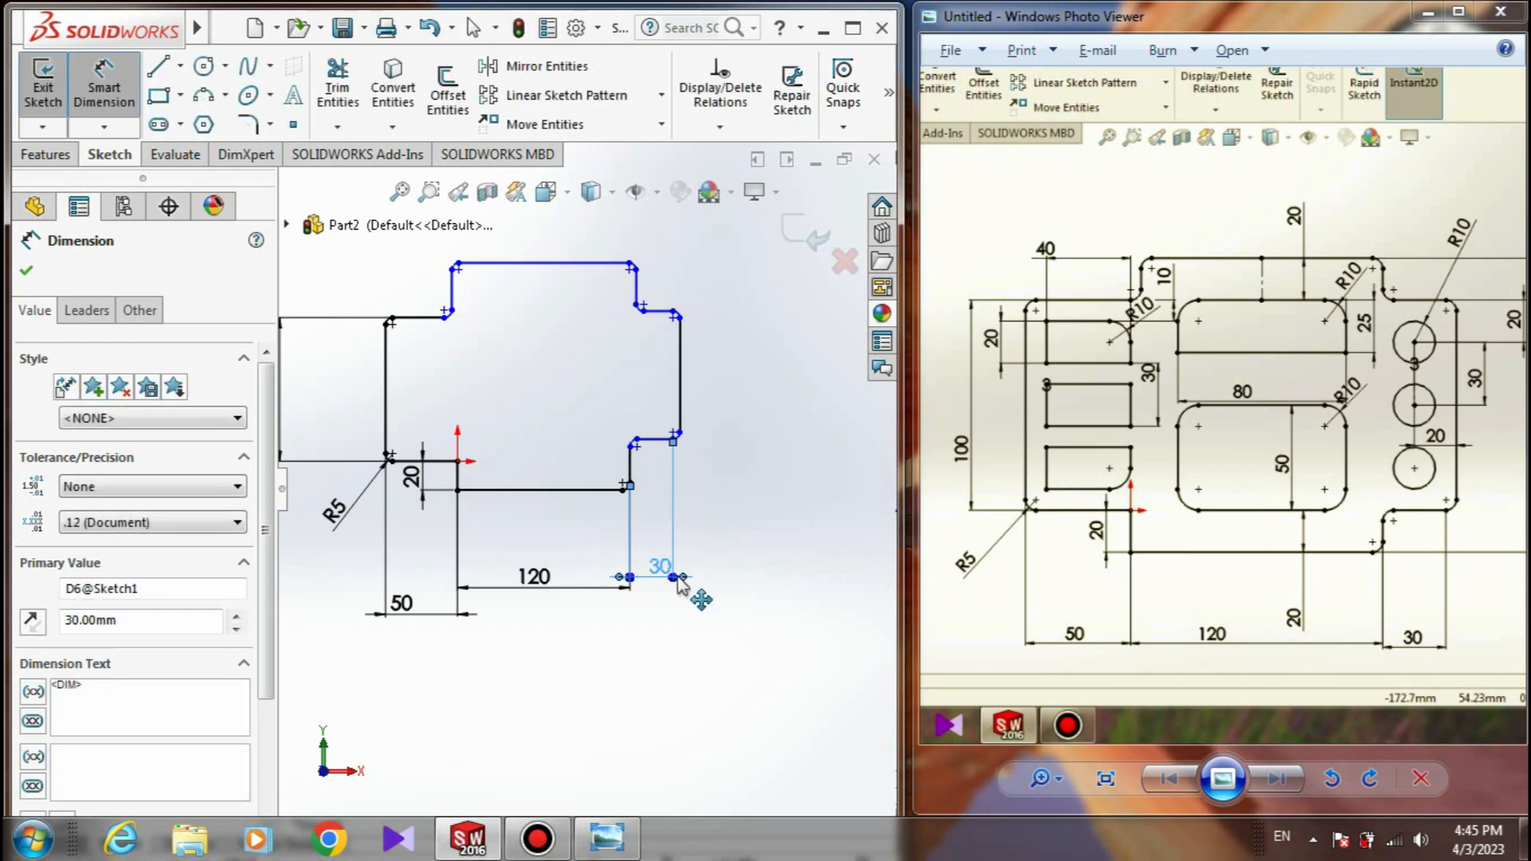
- Dimension the overall height between the profile's bottom and top horizontal lines as 140 mm, following the reference drawing
{"action": "left_click_drag", "start_coordinate": [1292, 500], "coordinate": [1136, 504]}
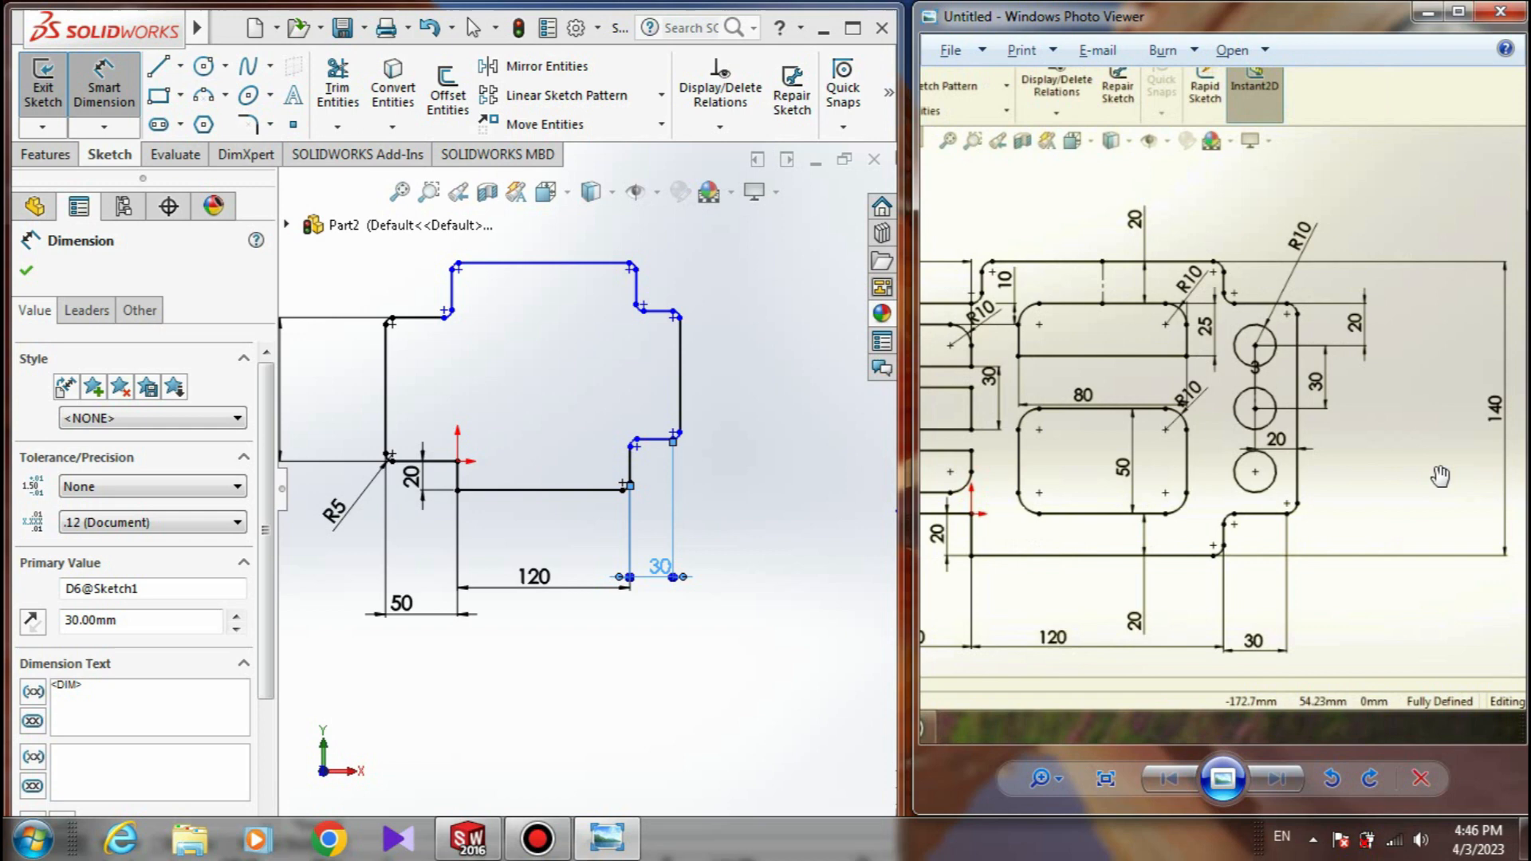
{"action": "left_click_drag", "start_coordinate": [589, 490], "coordinate": [589, 280]}
{"action": "left_click", "coordinate": [587, 272]}
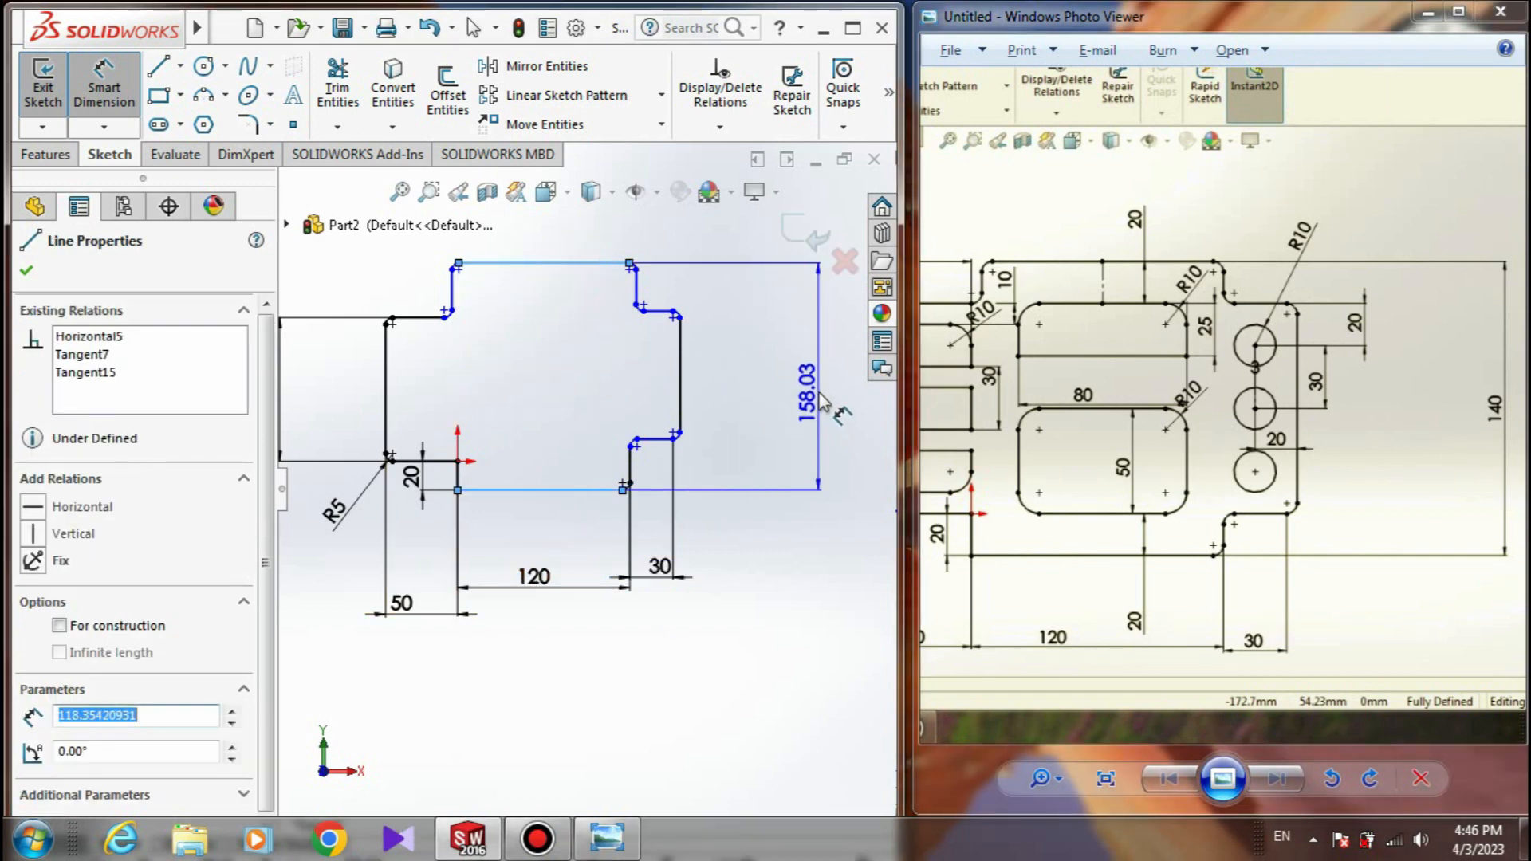
{"action": "left_click", "coordinate": [824, 401]}
{"action": "type", "text": "140"}
{"action": "key", "text": "Return"}
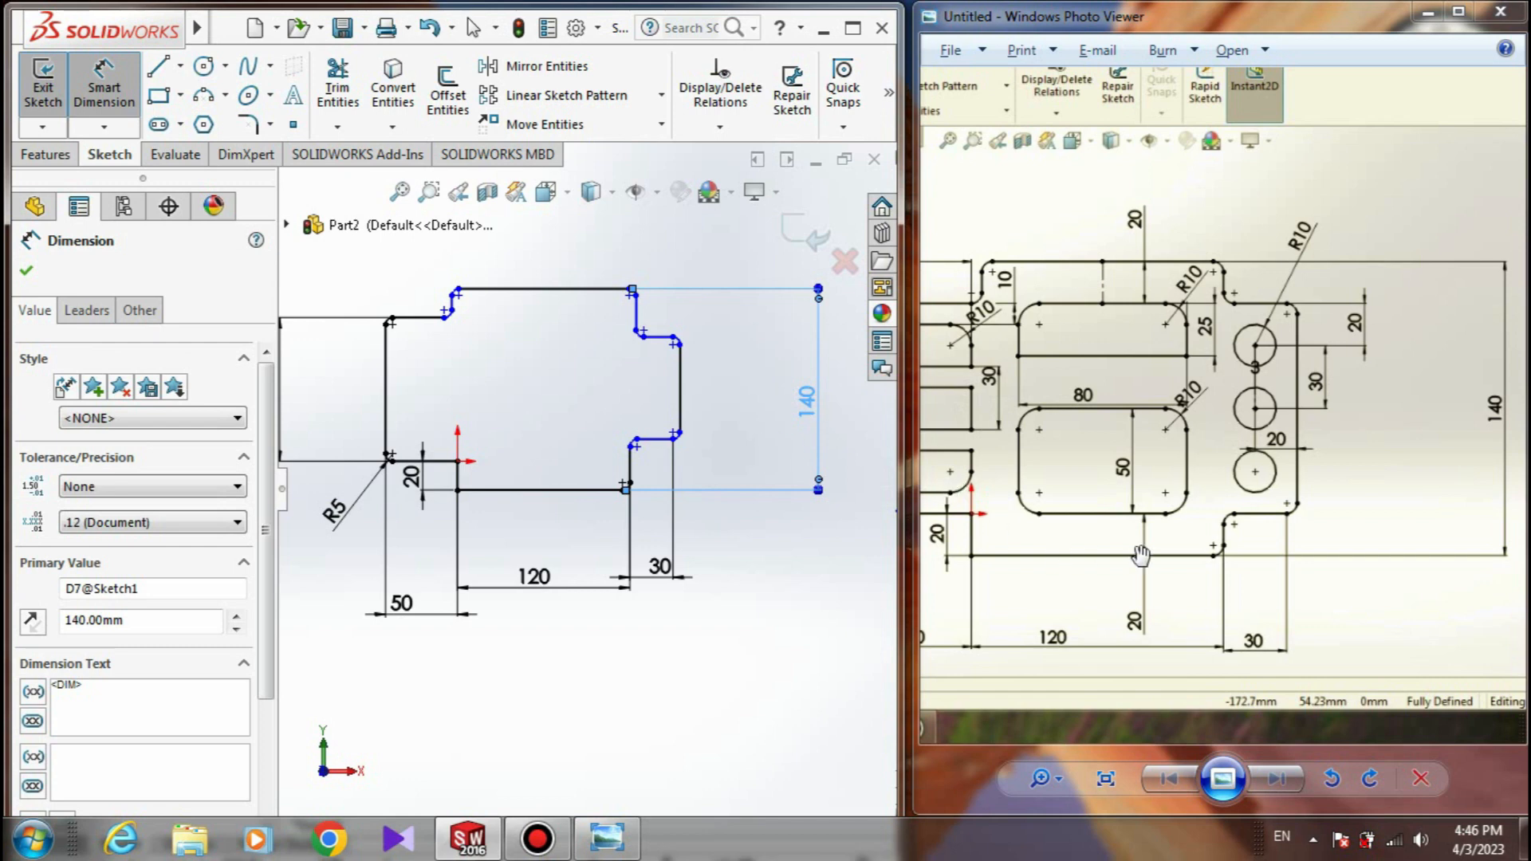
- Raise the lower horizontal edge of the profile's right section to about 19.8 mm above the origin
{"action": "mouse_move", "coordinate": [1141, 556]}
{"action": "left_mouse_down"}
{"action": "mouse_move", "coordinate": [1208, 594]}
{"action": "mouse_move", "coordinate": [1336, 601]}
{"action": "left_mouse_up"}
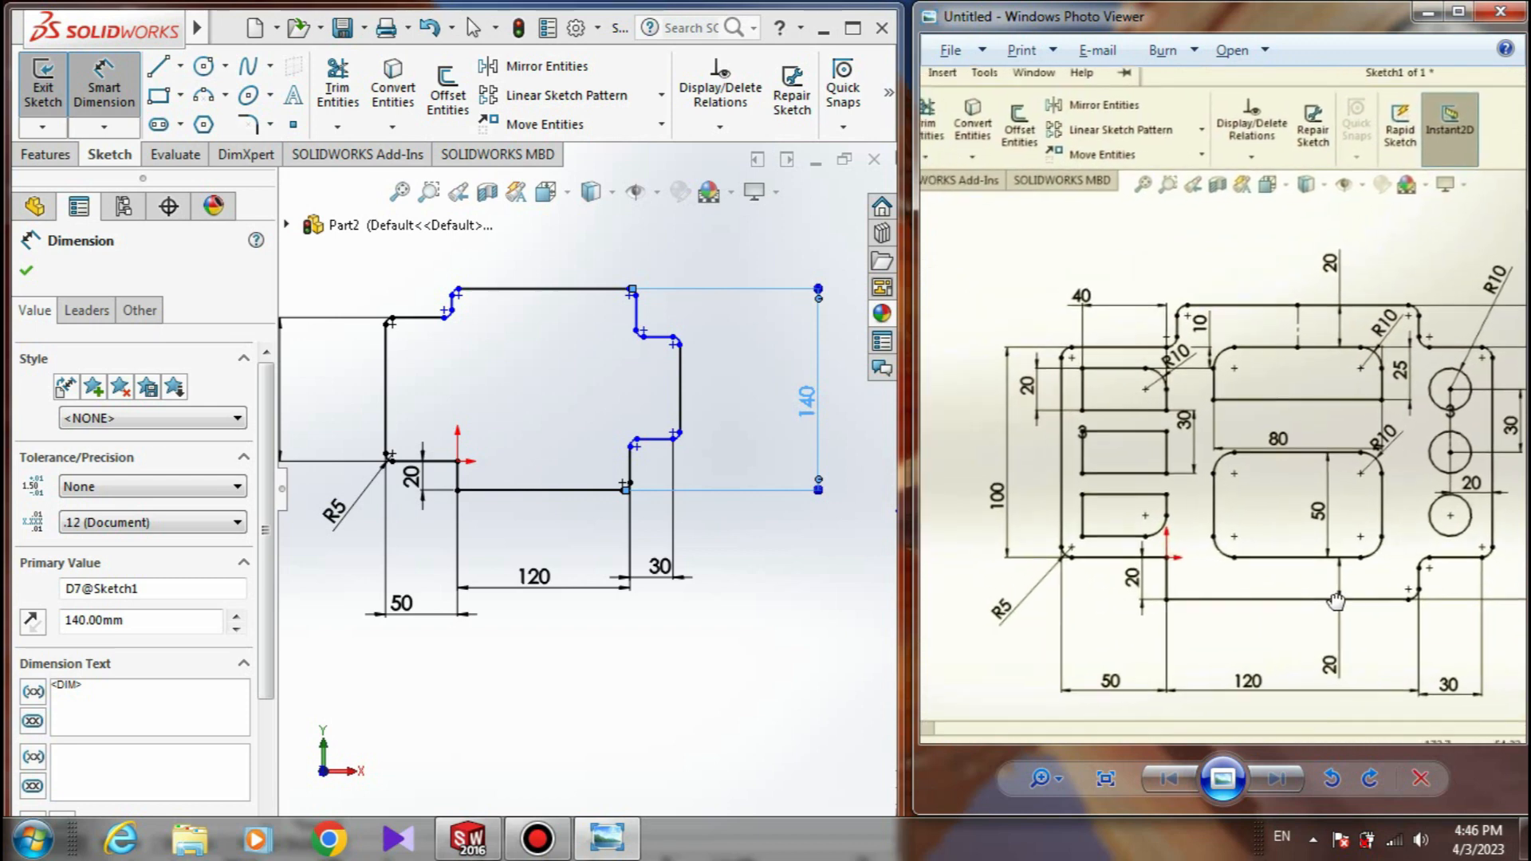
{"action": "left_click", "coordinate": [765, 630]}
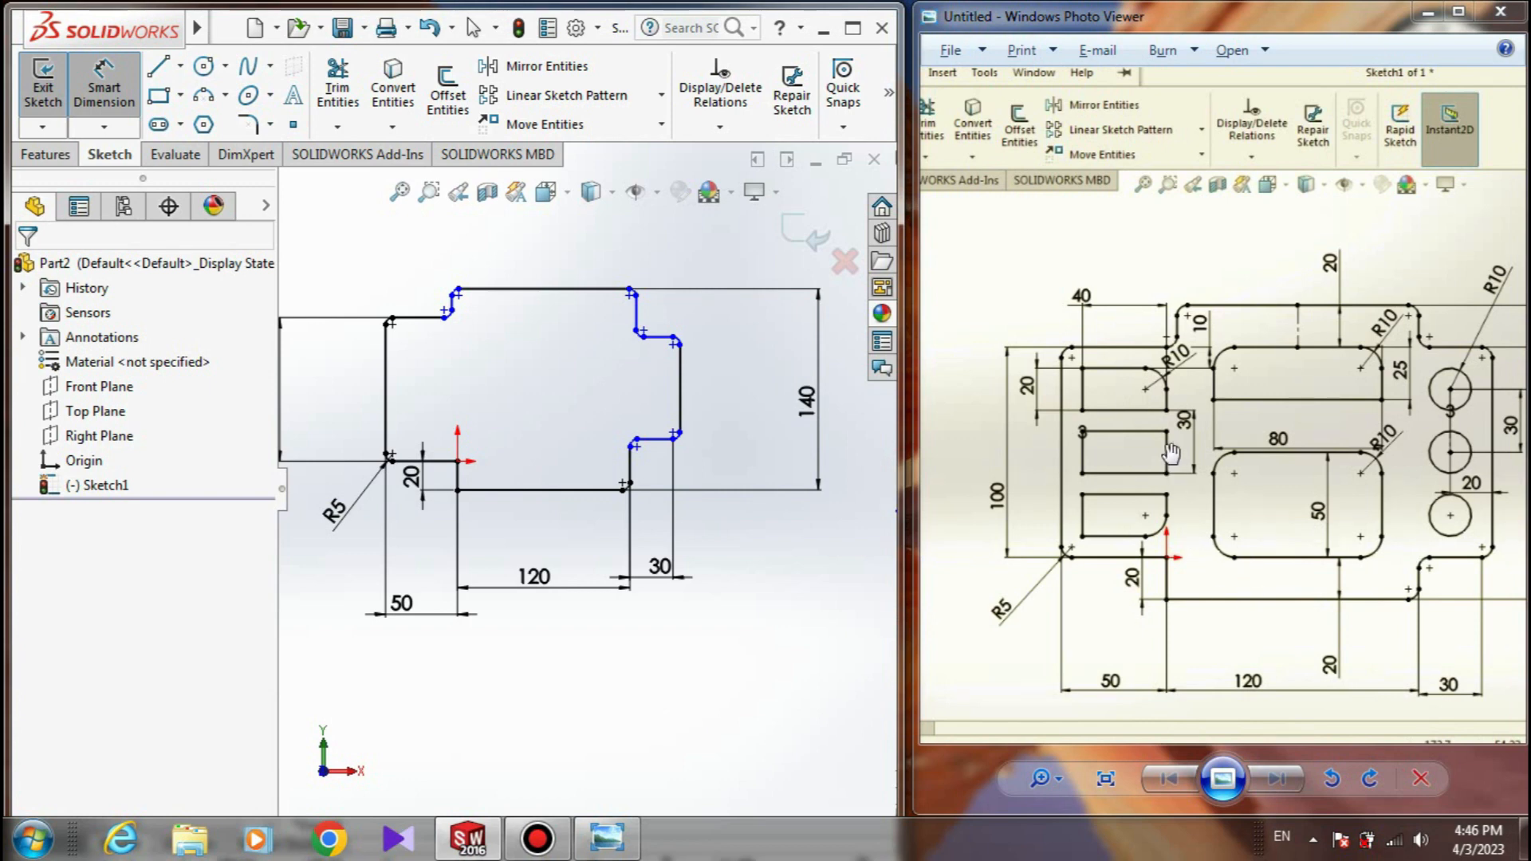
{"action": "left_click_drag", "start_coordinate": [1172, 497], "coordinate": [1015, 351]}
{"action": "left_click_drag", "start_coordinate": [1114, 357], "coordinate": [1134, 356]}
{"action": "left_click", "coordinate": [632, 701]}
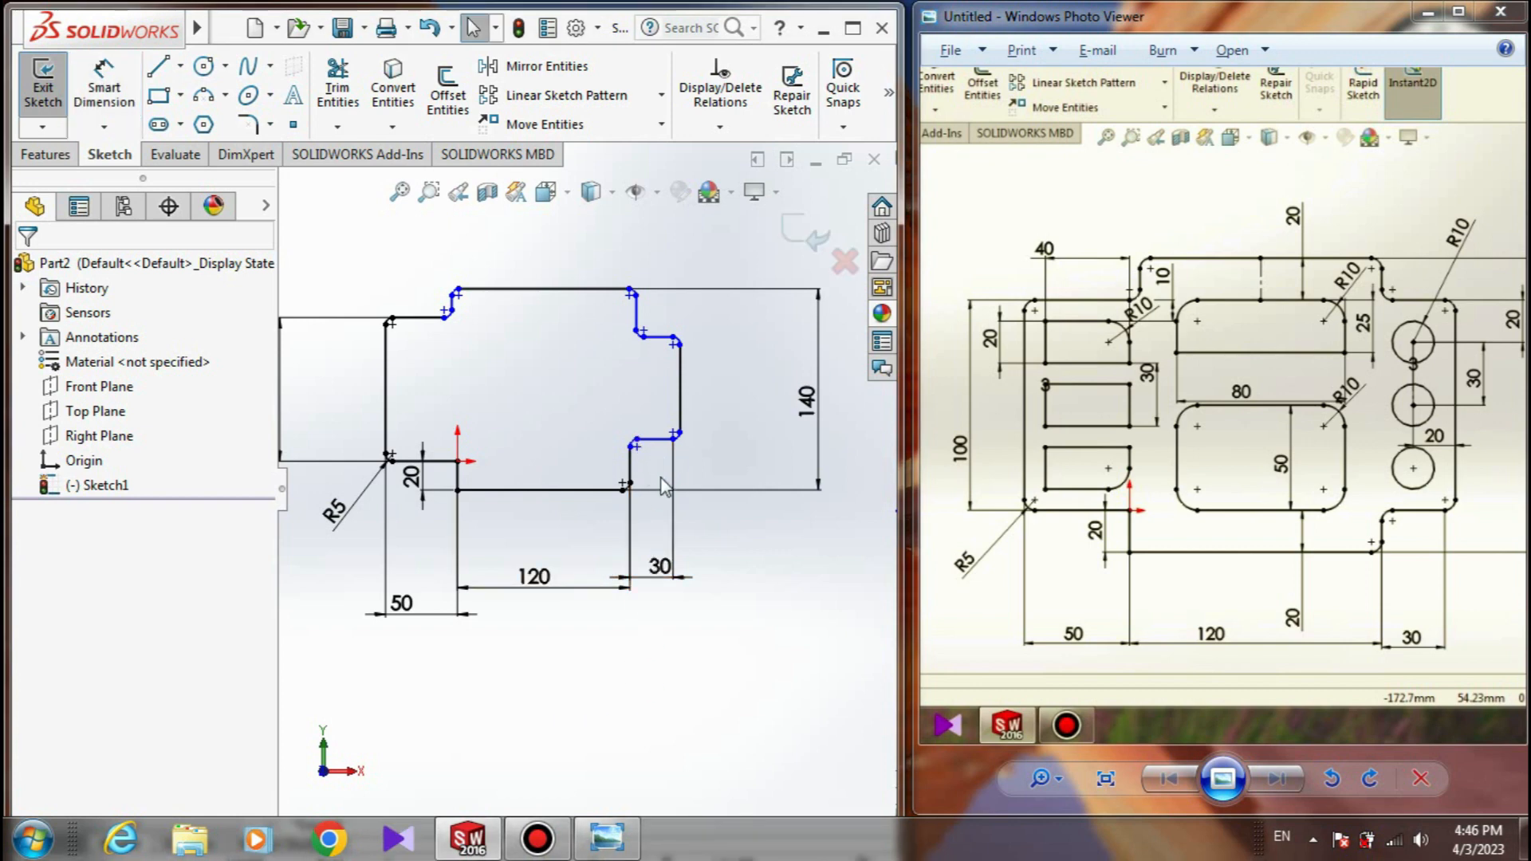
{"action": "mouse_move", "coordinate": [638, 439]}
{"action": "left_mouse_down"}
{"action": "mouse_move", "coordinate": [690, 454]}
{"action": "mouse_move", "coordinate": [658, 401]}
{"action": "mouse_move", "coordinate": [666, 458]}
{"action": "mouse_move", "coordinate": [640, 448]}
{"action": "mouse_move", "coordinate": [643, 427]}
{"action": "mouse_move", "coordinate": [660, 444]}
{"action": "mouse_move", "coordinate": [646, 420]}
{"action": "mouse_move", "coordinate": [652, 444]}
{"action": "mouse_move", "coordinate": [638, 433]}
{"action": "left_mouse_up"}
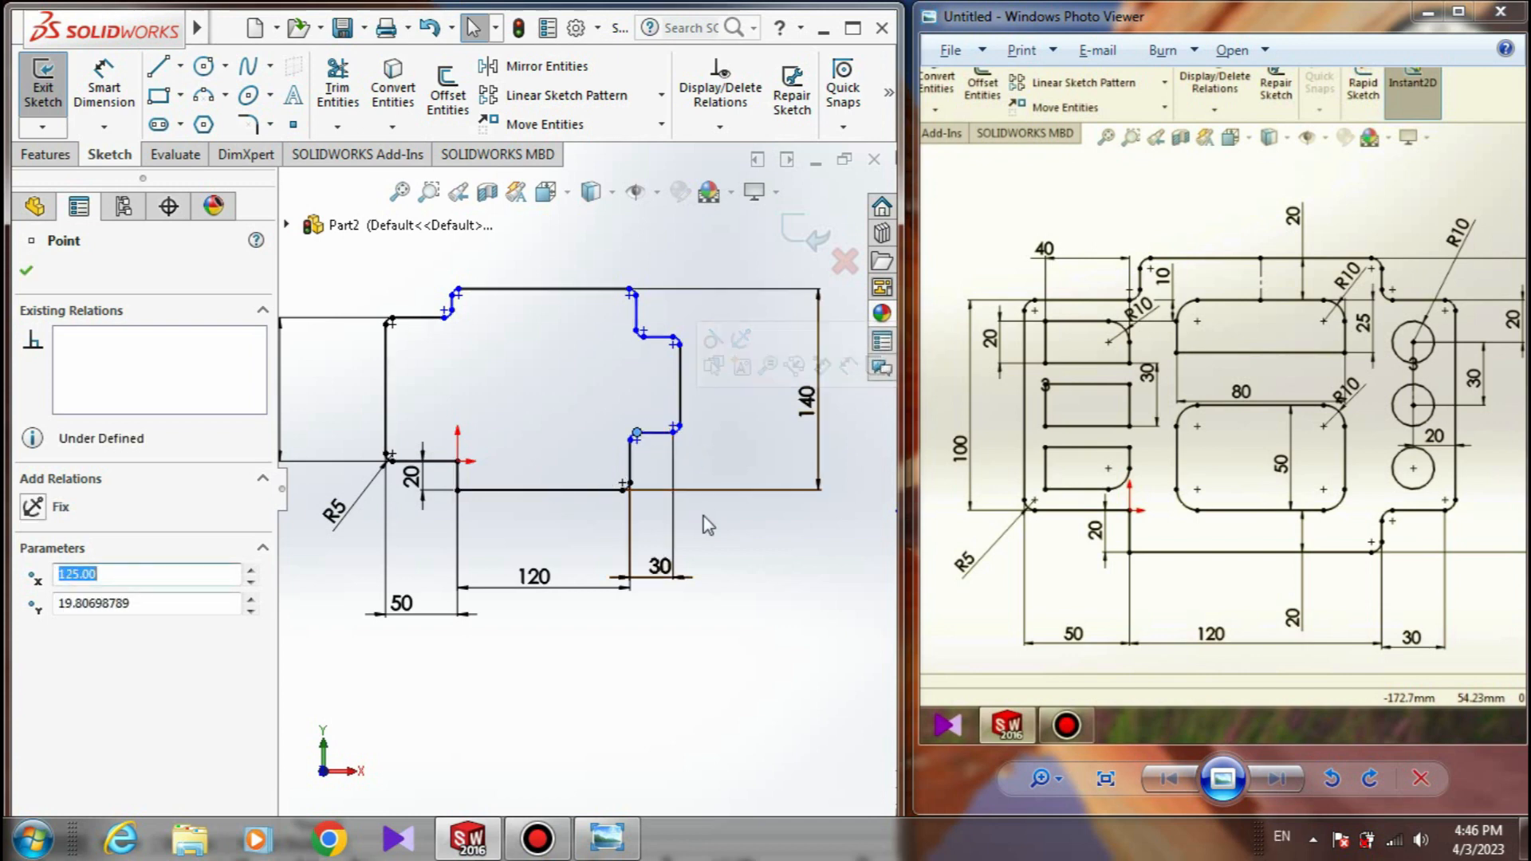
{"action": "left_click", "coordinate": [743, 432]}
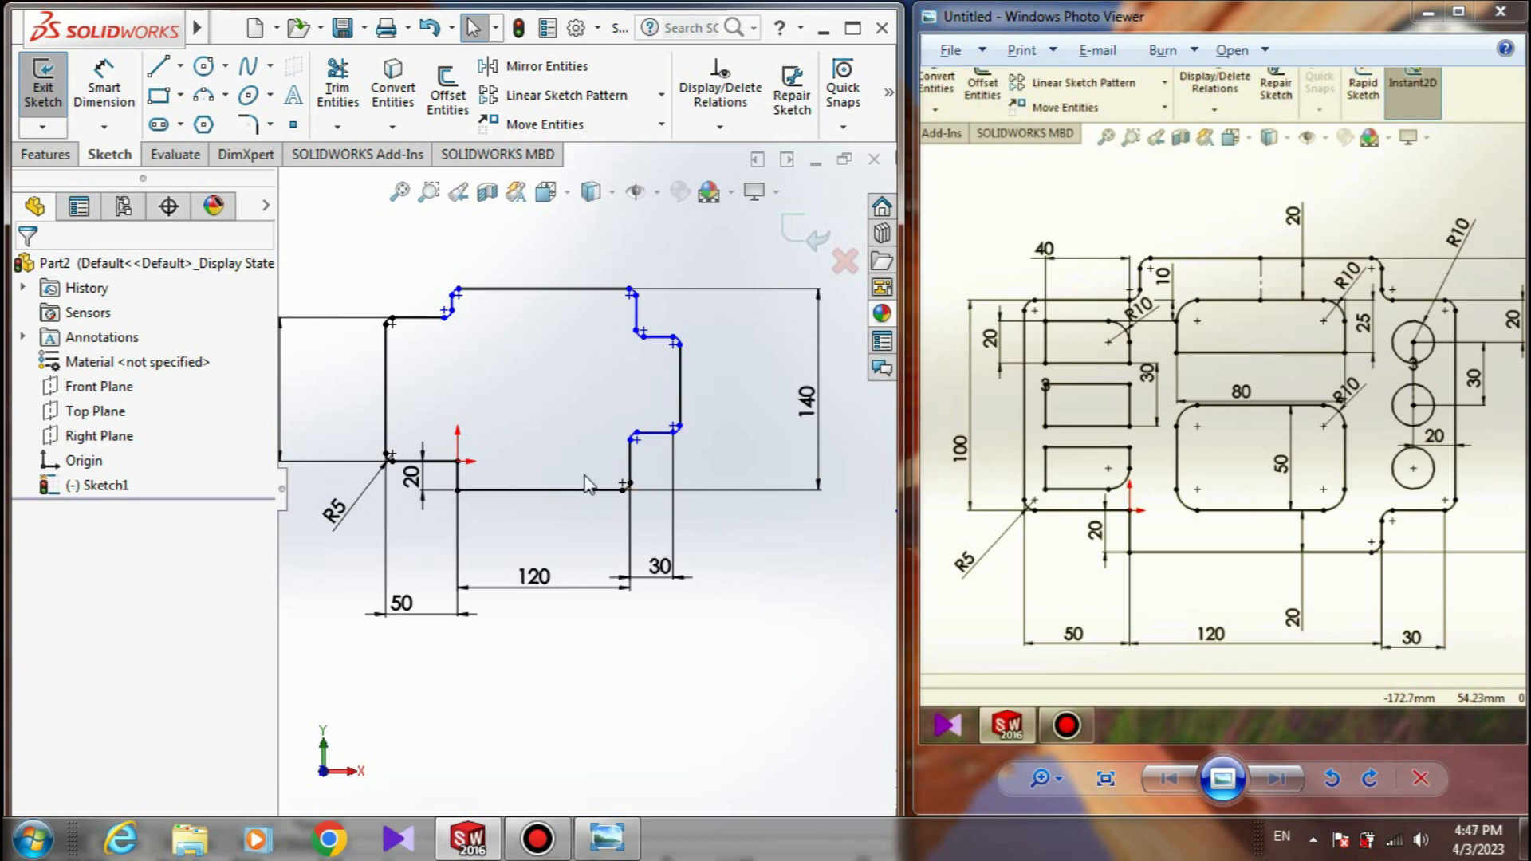
{"action": "scroll", "coordinate": [1267, 353], "scroll_direction": "down", "scroll_amount": 2}
{"action": "scroll", "coordinate": [1474, 398], "scroll_direction": "up", "scroll_amount": 2}
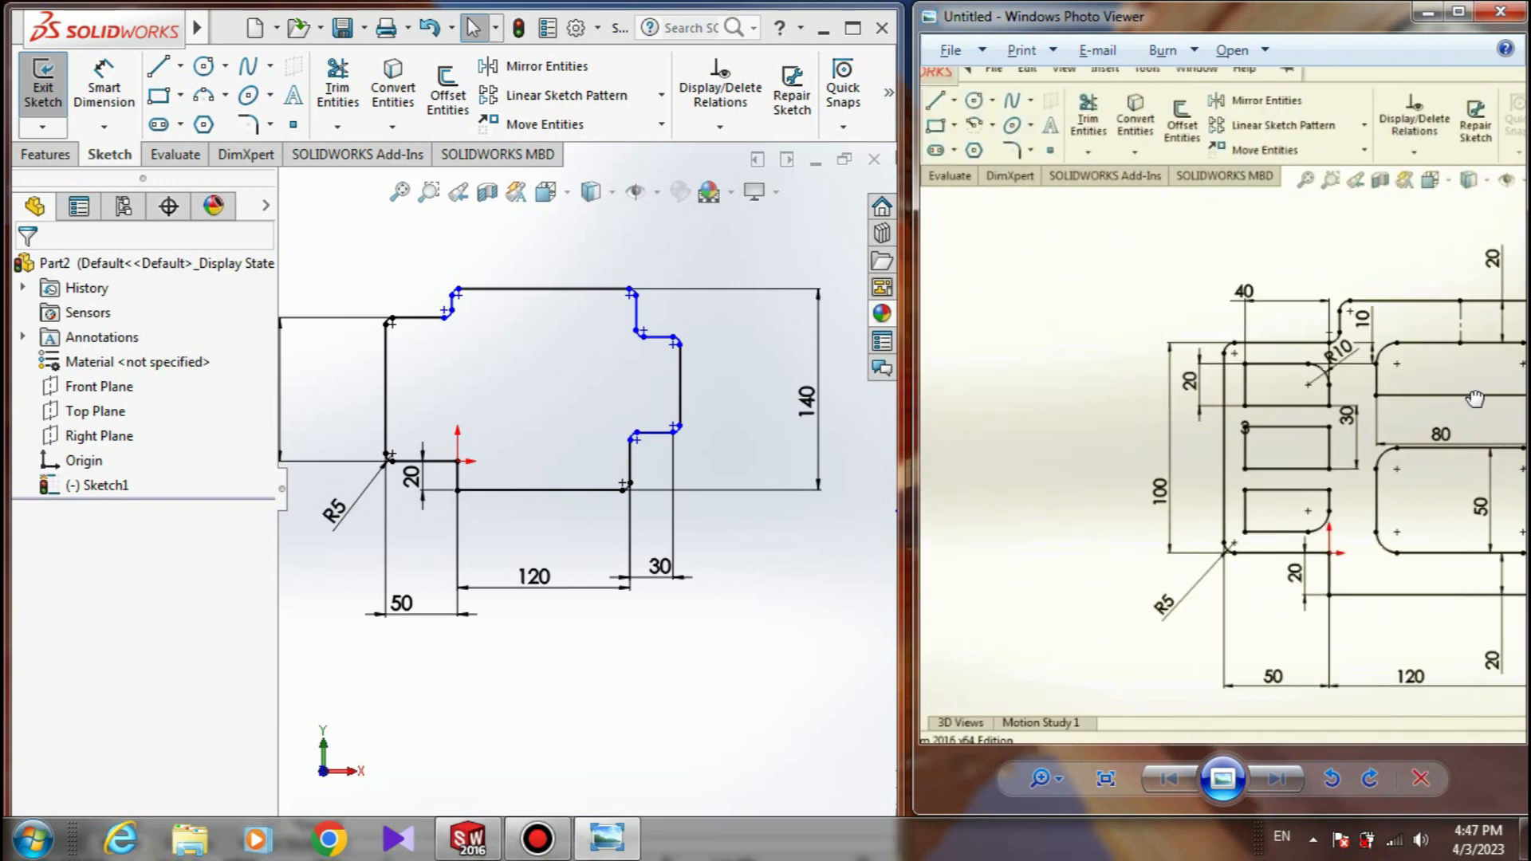
{"action": "left_click_drag", "start_coordinate": [1306, 507], "coordinate": [1052, 512]}
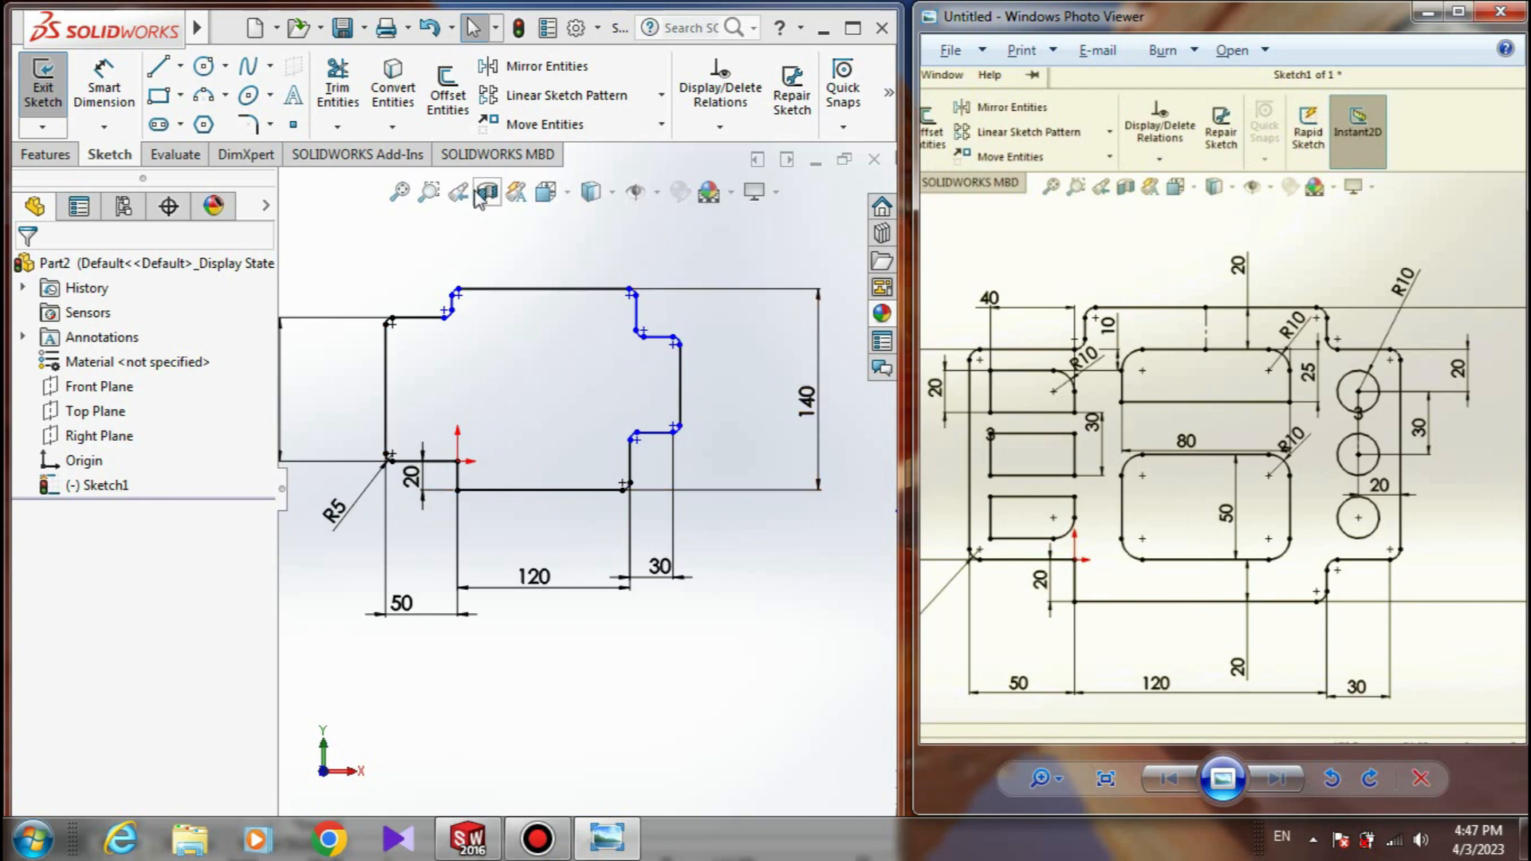
{"action": "left_click", "coordinate": [696, 129]}
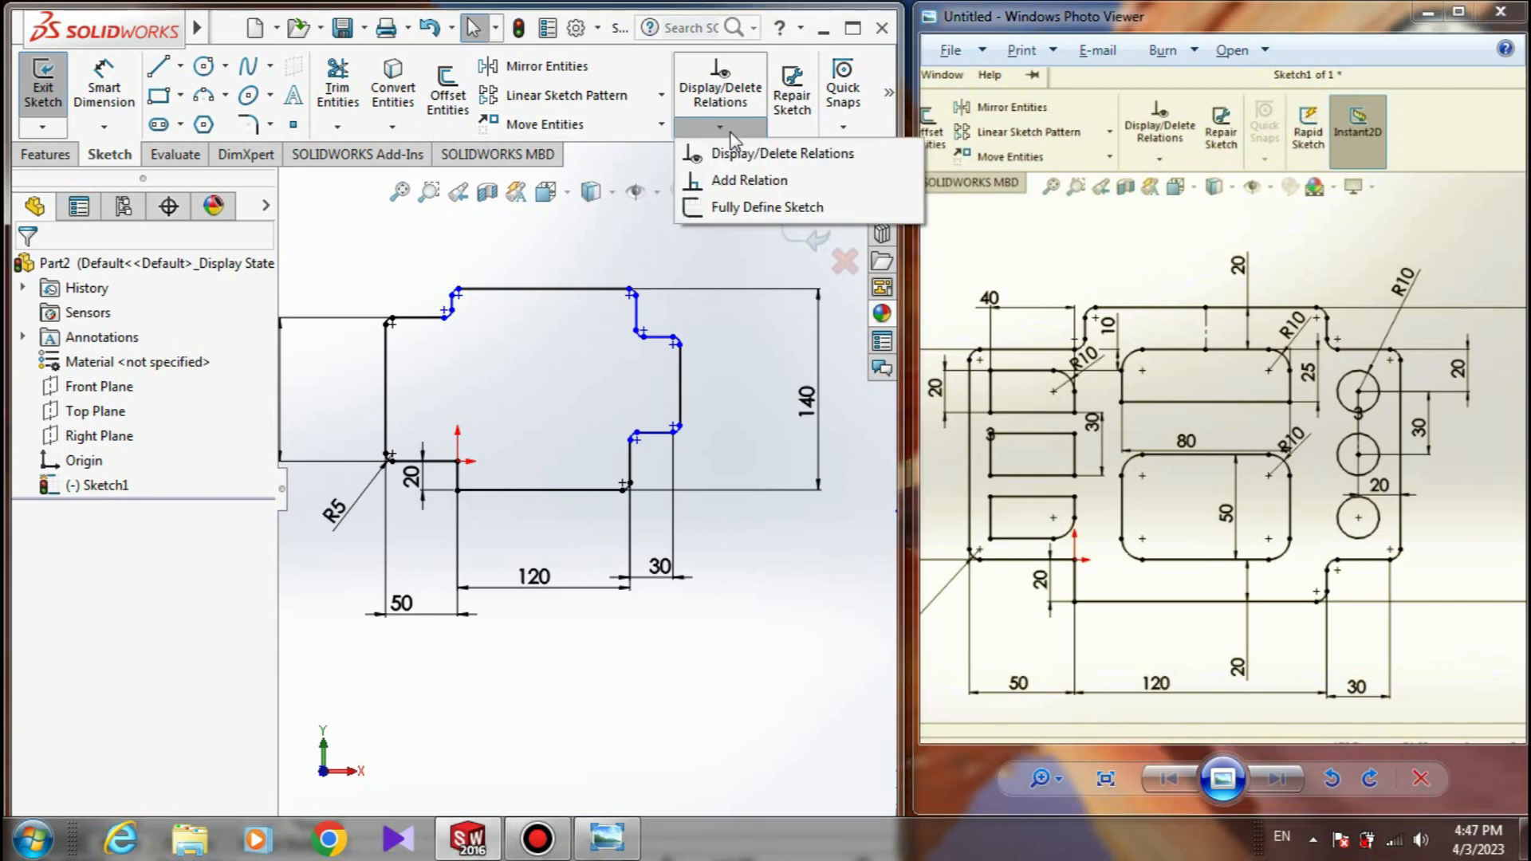
{"action": "left_click", "coordinate": [725, 181]}
{"action": "left_click", "coordinate": [679, 383]}
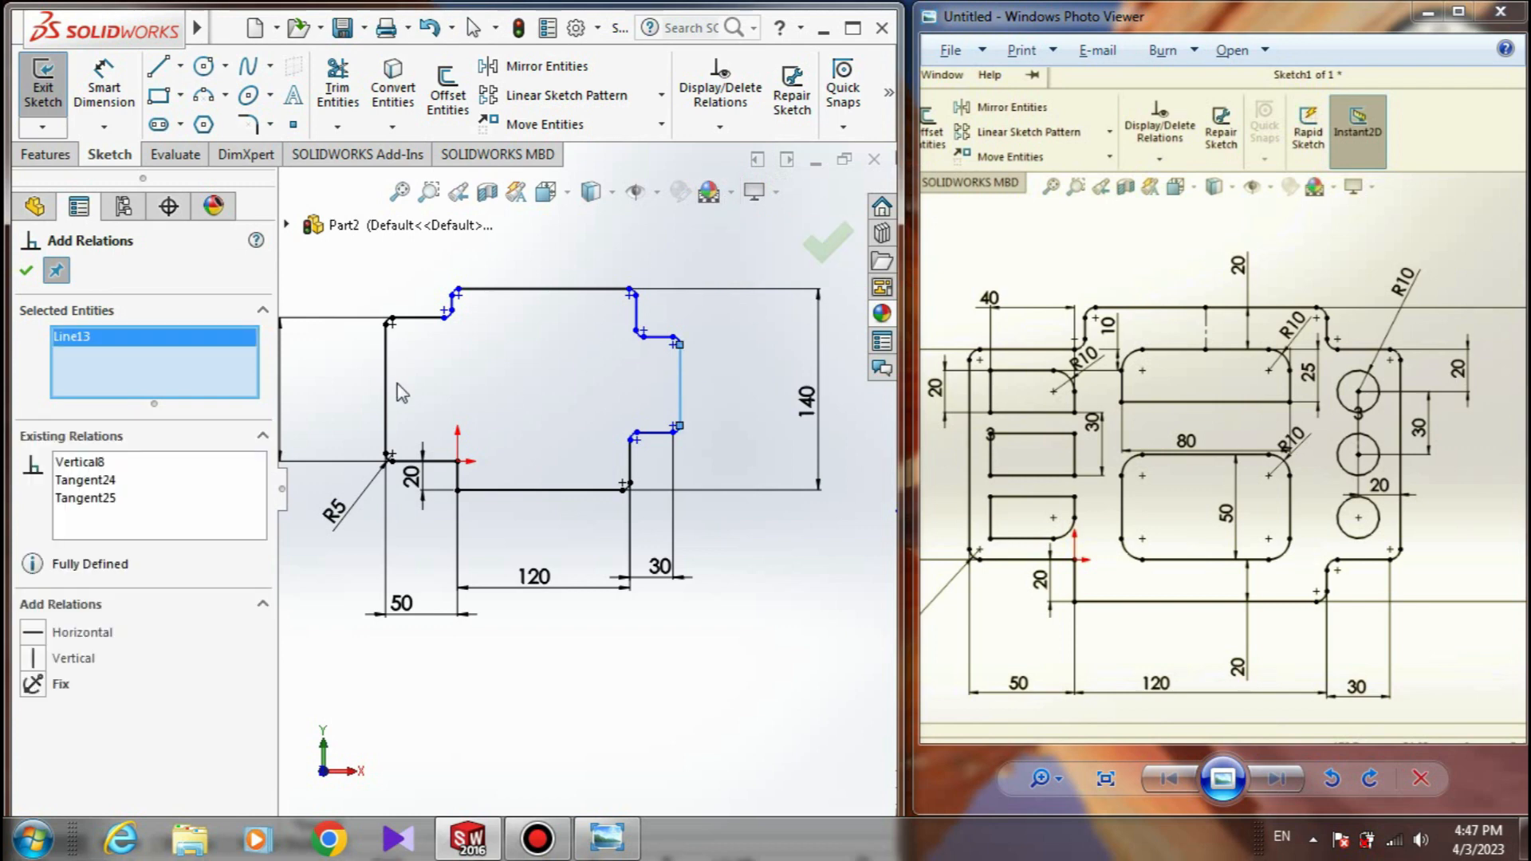
{"action": "key", "text": "Escape"}
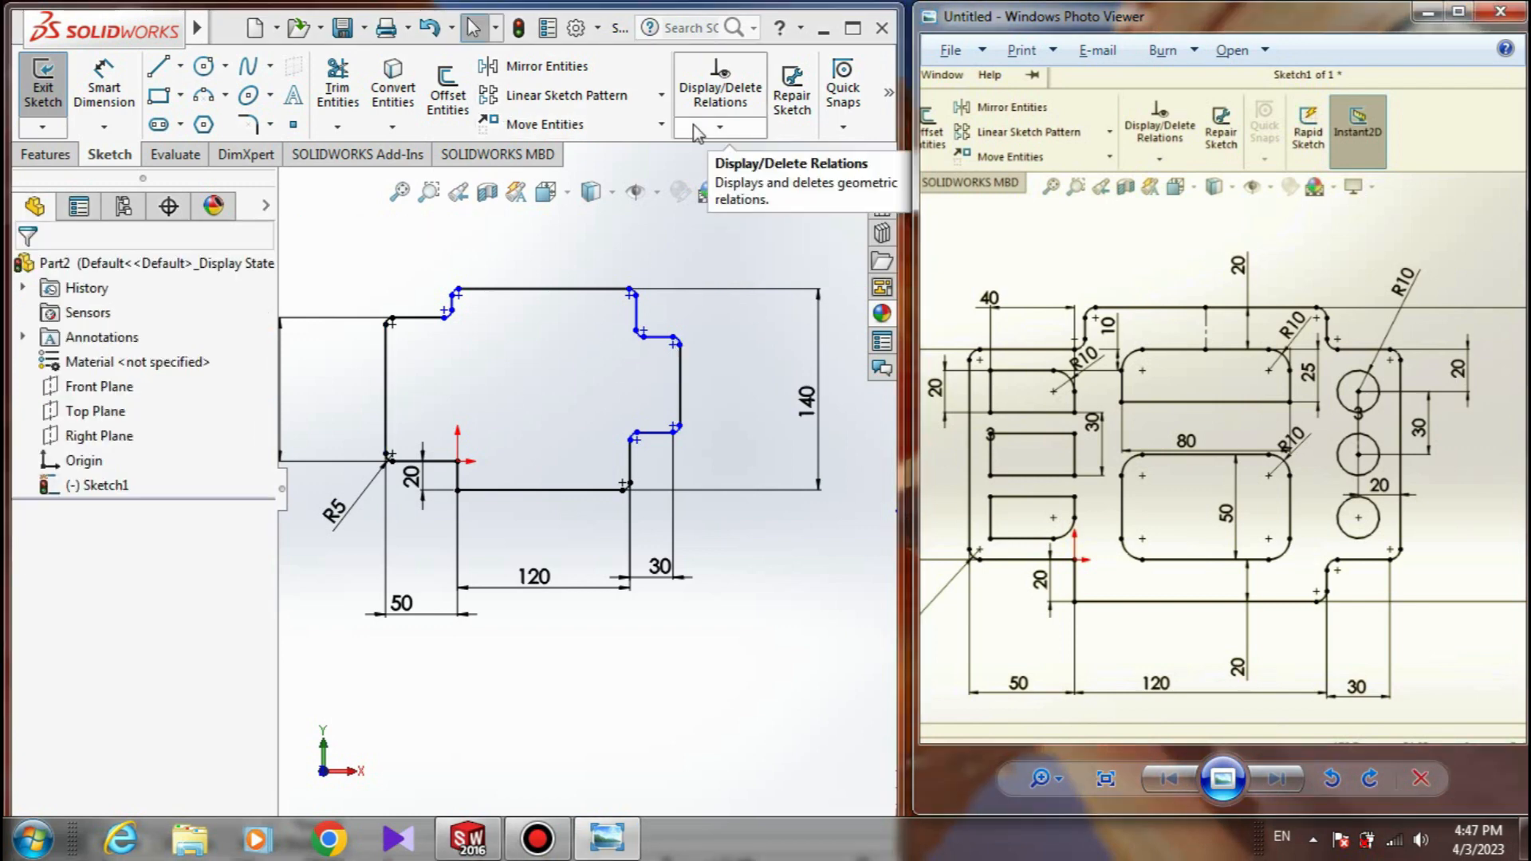
- Add an Equal relation between the right section's outer vertical edge and the left section's outer vertical edge
{"action": "left_click", "coordinate": [719, 127]}
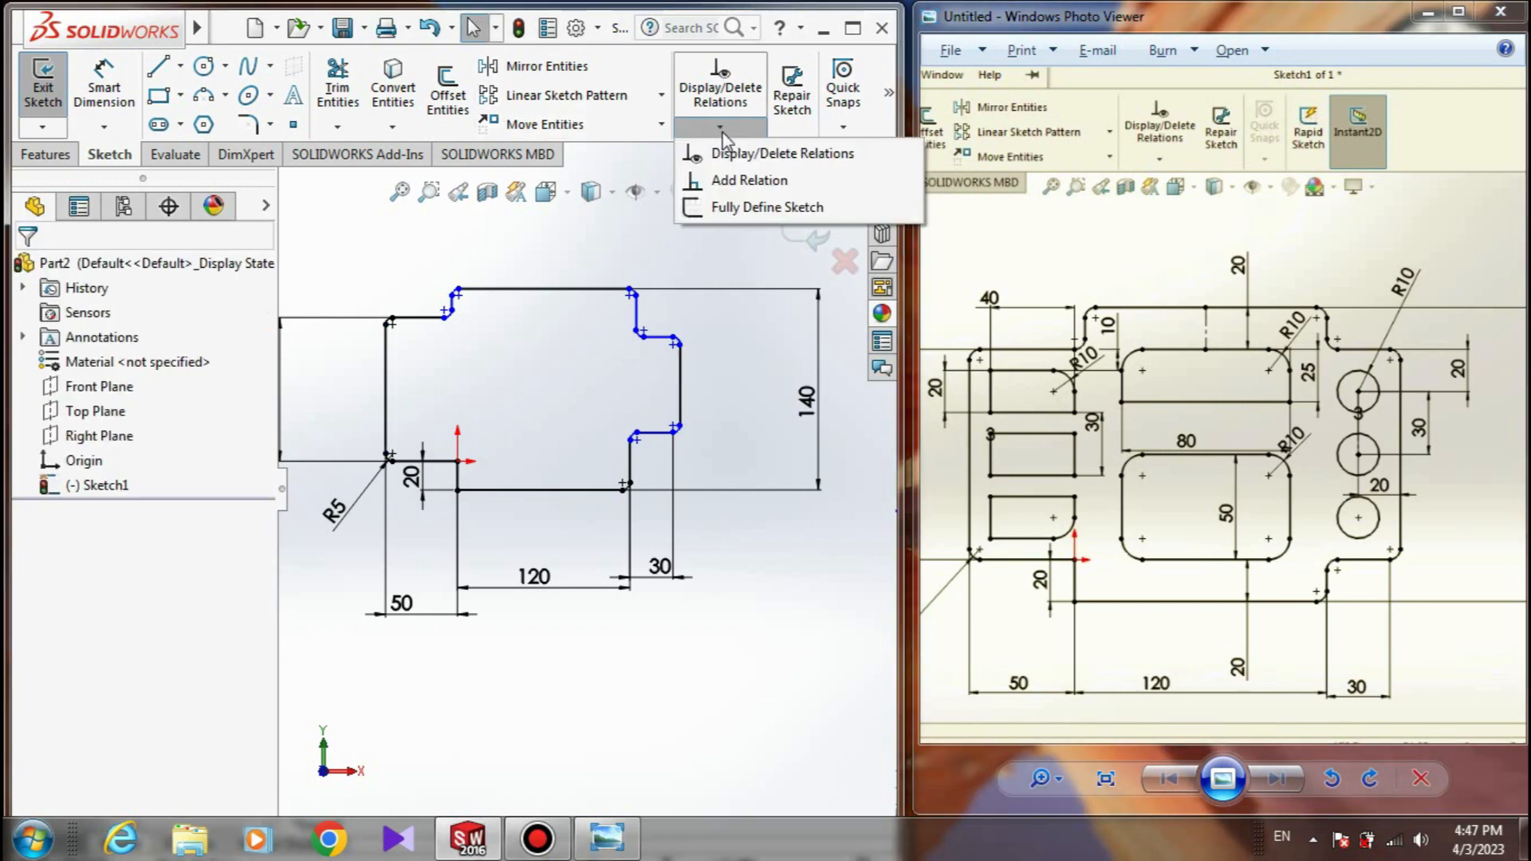
{"action": "left_click", "coordinate": [725, 182]}
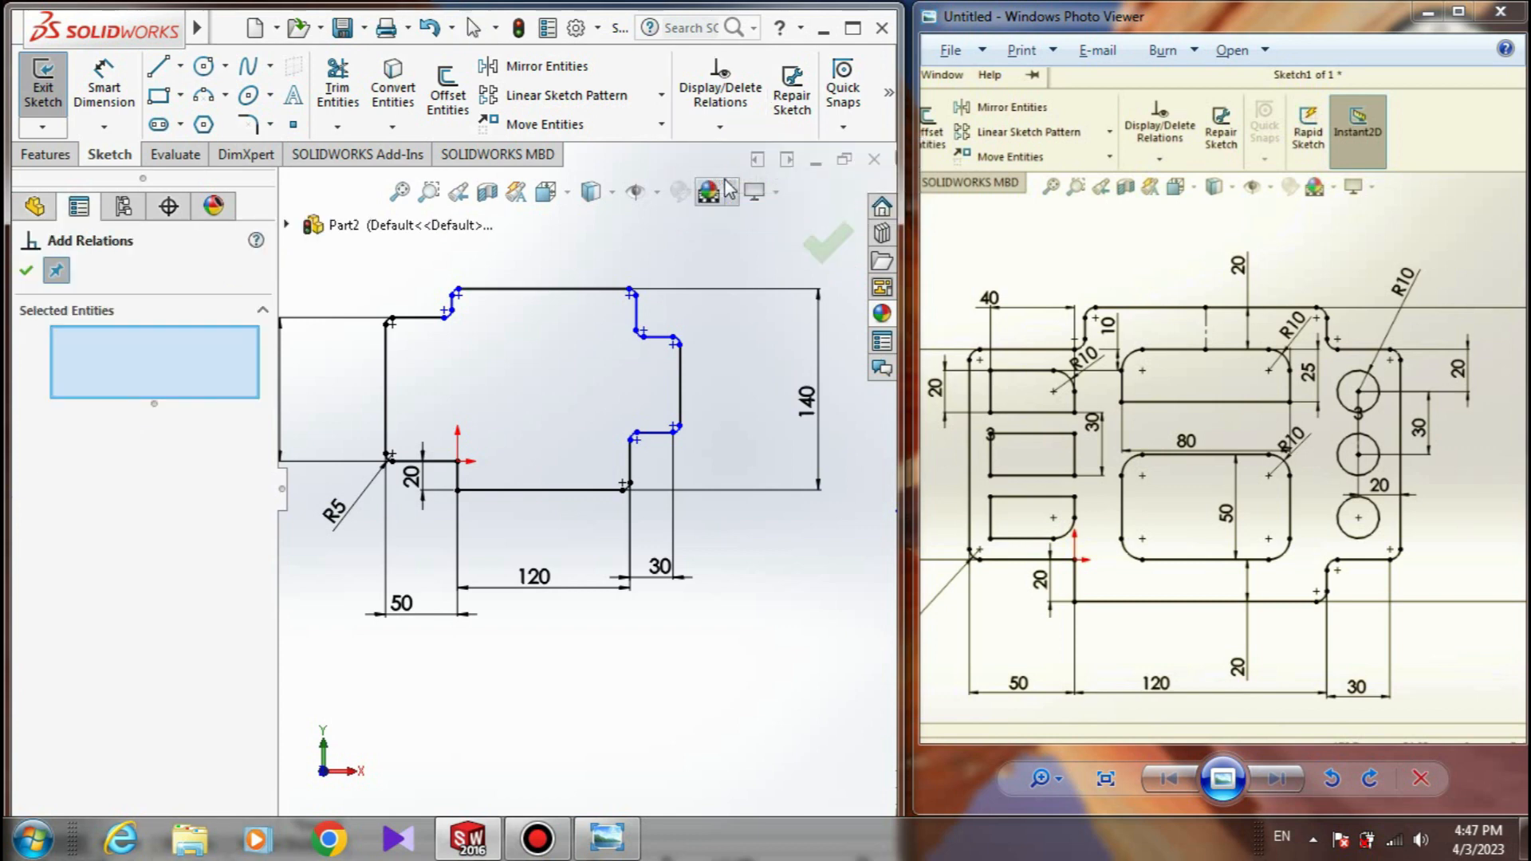
{"action": "left_click", "coordinate": [680, 383]}
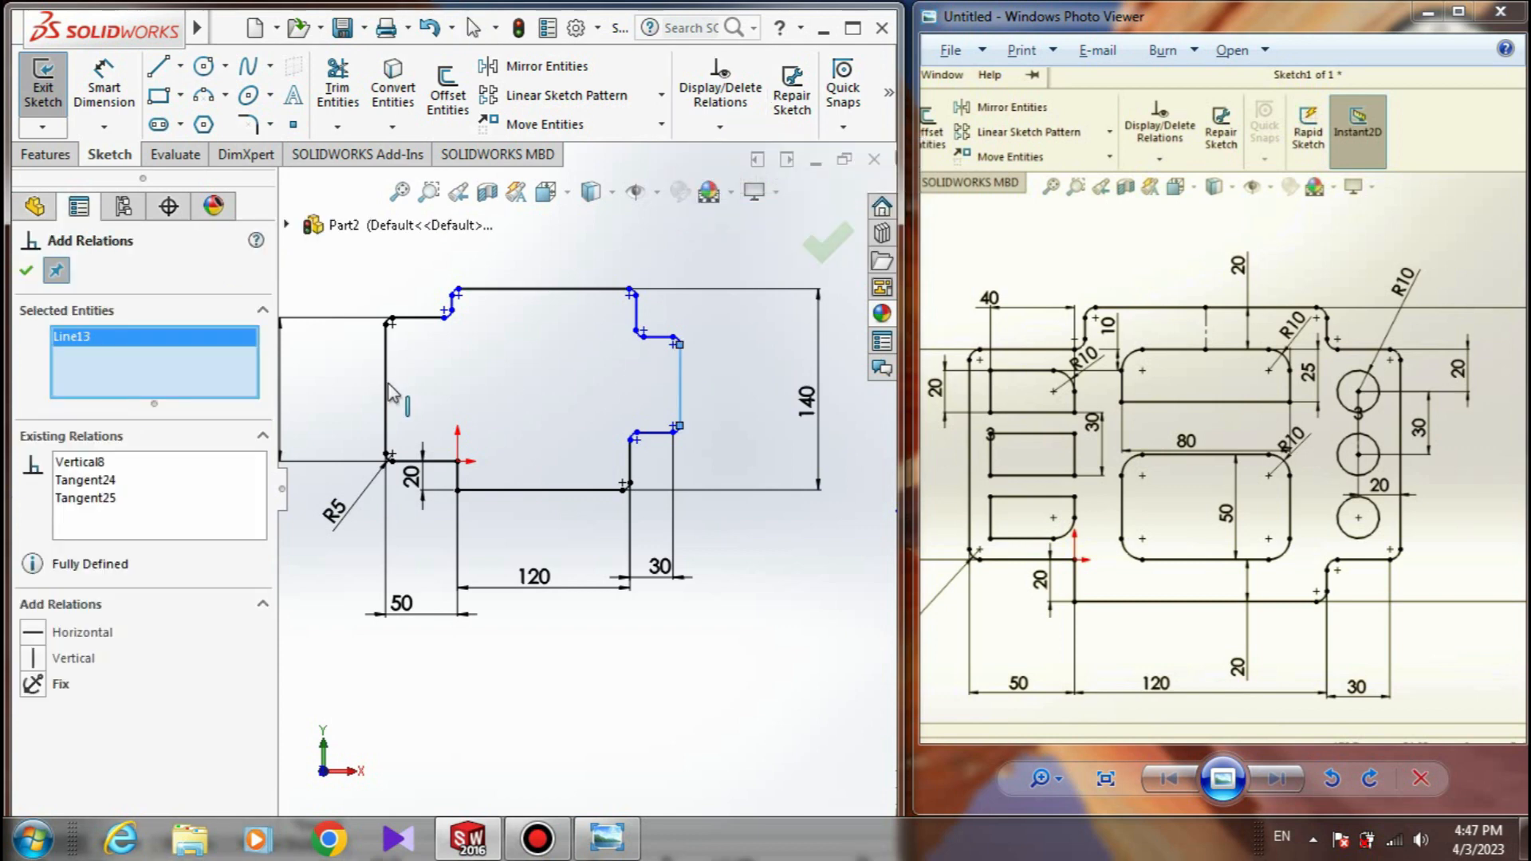
{"action": "left_click", "coordinate": [387, 393]}
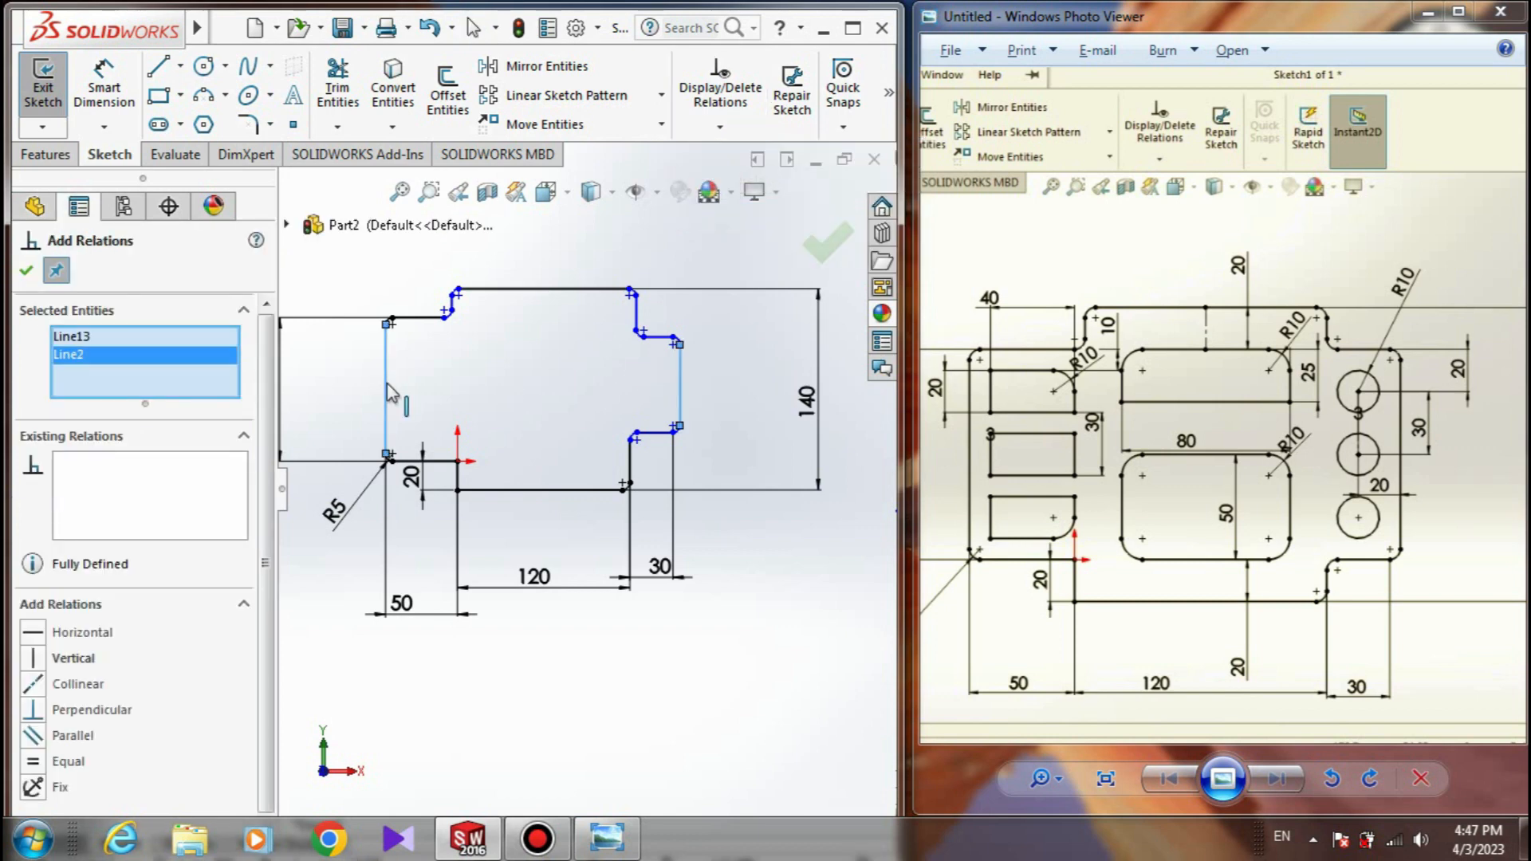
{"action": "left_click", "coordinate": [45, 767]}
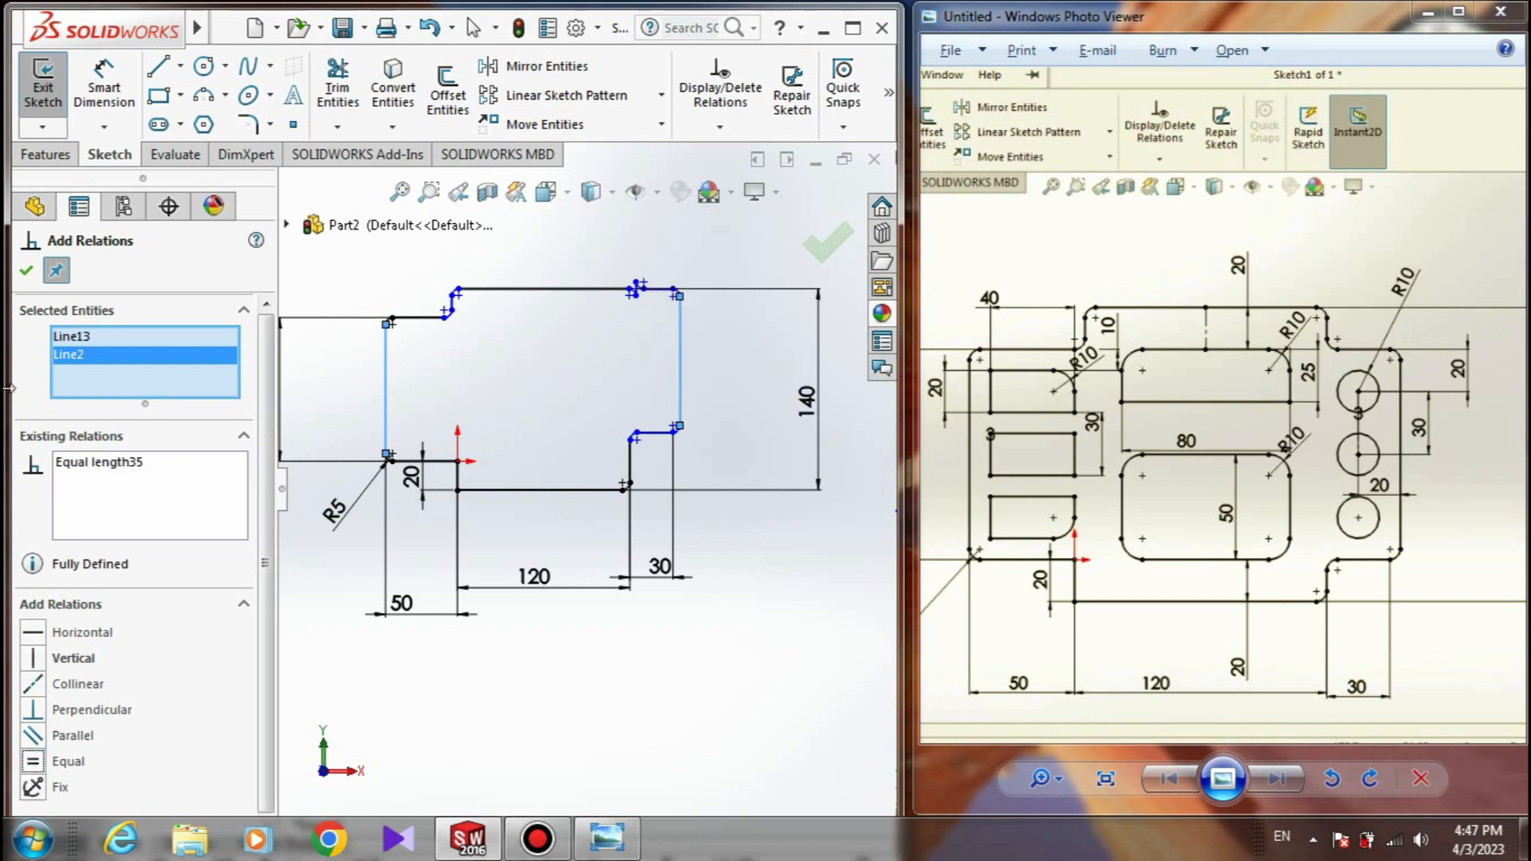
{"action": "left_click", "coordinate": [25, 271]}
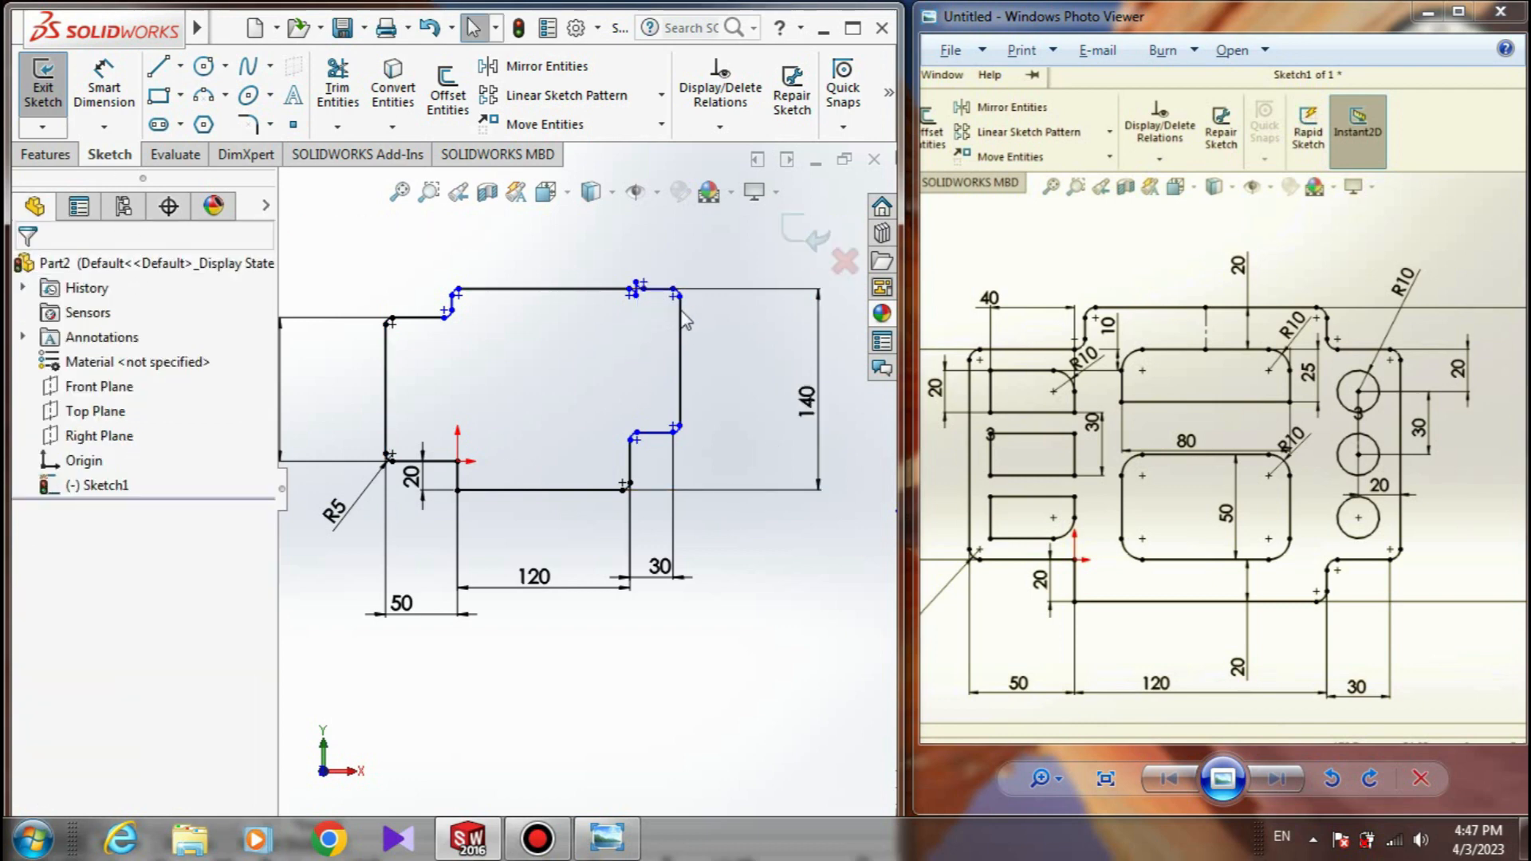
- Lower the upper end of the right section's outer vertical edge to about 93.2 mm above the origin
{"action": "mouse_move", "coordinate": [675, 295]}
{"action": "left_mouse_down"}
{"action": "mouse_move", "coordinate": [682, 351]}
{"action": "mouse_move", "coordinate": [683, 315]}
{"action": "mouse_move", "coordinate": [680, 331]}
{"action": "left_mouse_up"}
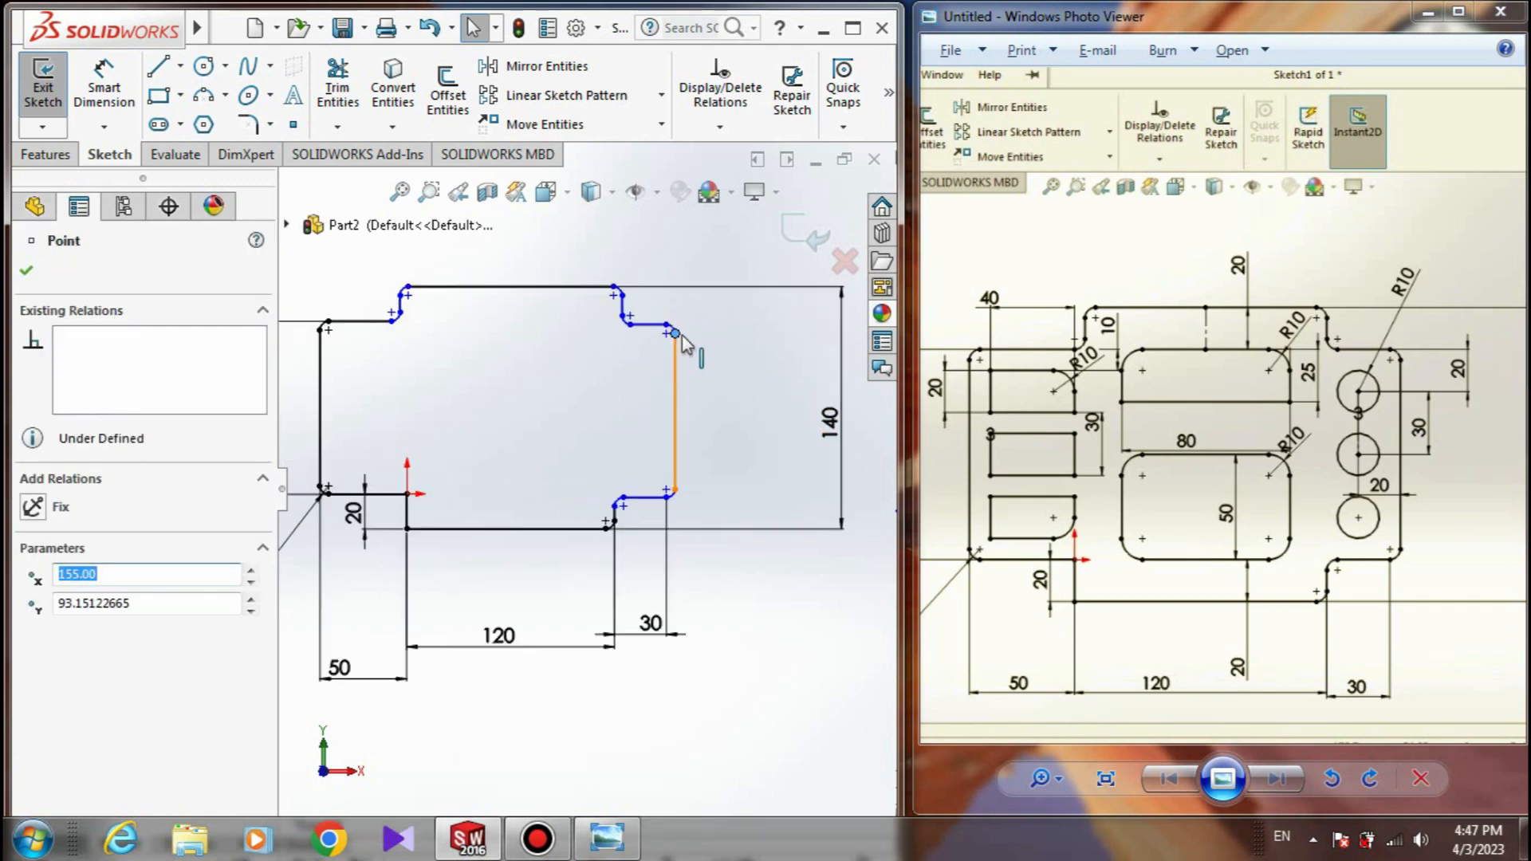
{"action": "mouse_move", "coordinate": [1168, 564]}
{"action": "left_mouse_down"}
{"action": "mouse_move", "coordinate": [965, 536]}
{"action": "mouse_move", "coordinate": [1142, 479]}
{"action": "mouse_move", "coordinate": [1247, 476]}
{"action": "mouse_move", "coordinate": [1105, 484]}
{"action": "mouse_move", "coordinate": [1240, 484]}
{"action": "left_mouse_up"}
{"action": "left_click", "coordinate": [647, 324], "text": "ctrl"}
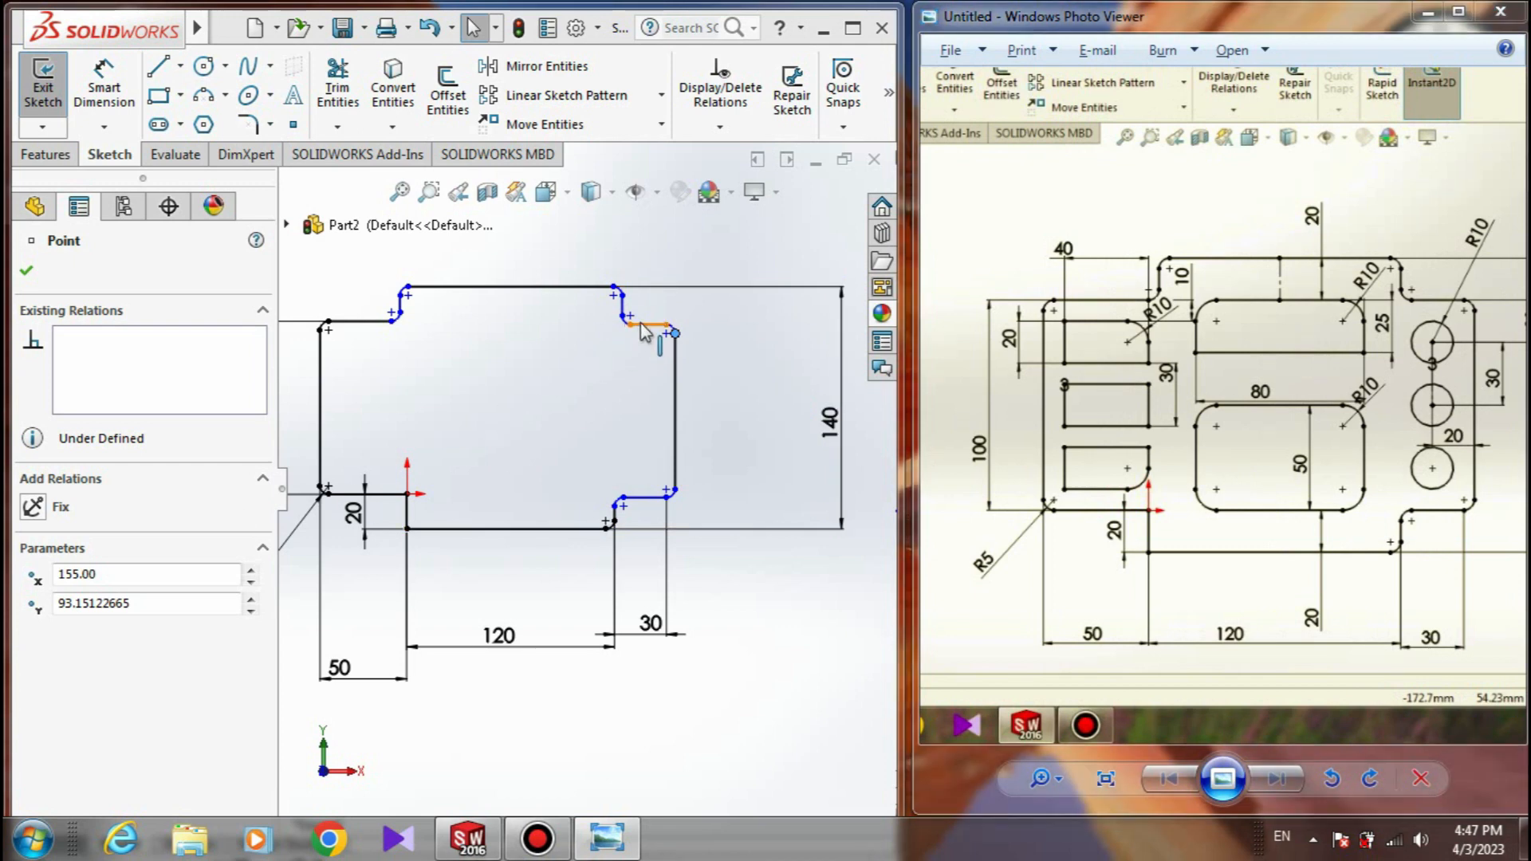
{"action": "left_click", "coordinate": [363, 321], "text": "ctrl"}
{"action": "mouse_move", "coordinate": [1240, 485]}
{"action": "left_mouse_down"}
{"action": "mouse_move", "coordinate": [1206, 487]}
{"action": "mouse_move", "coordinate": [1240, 487]}
{"action": "left_mouse_up"}
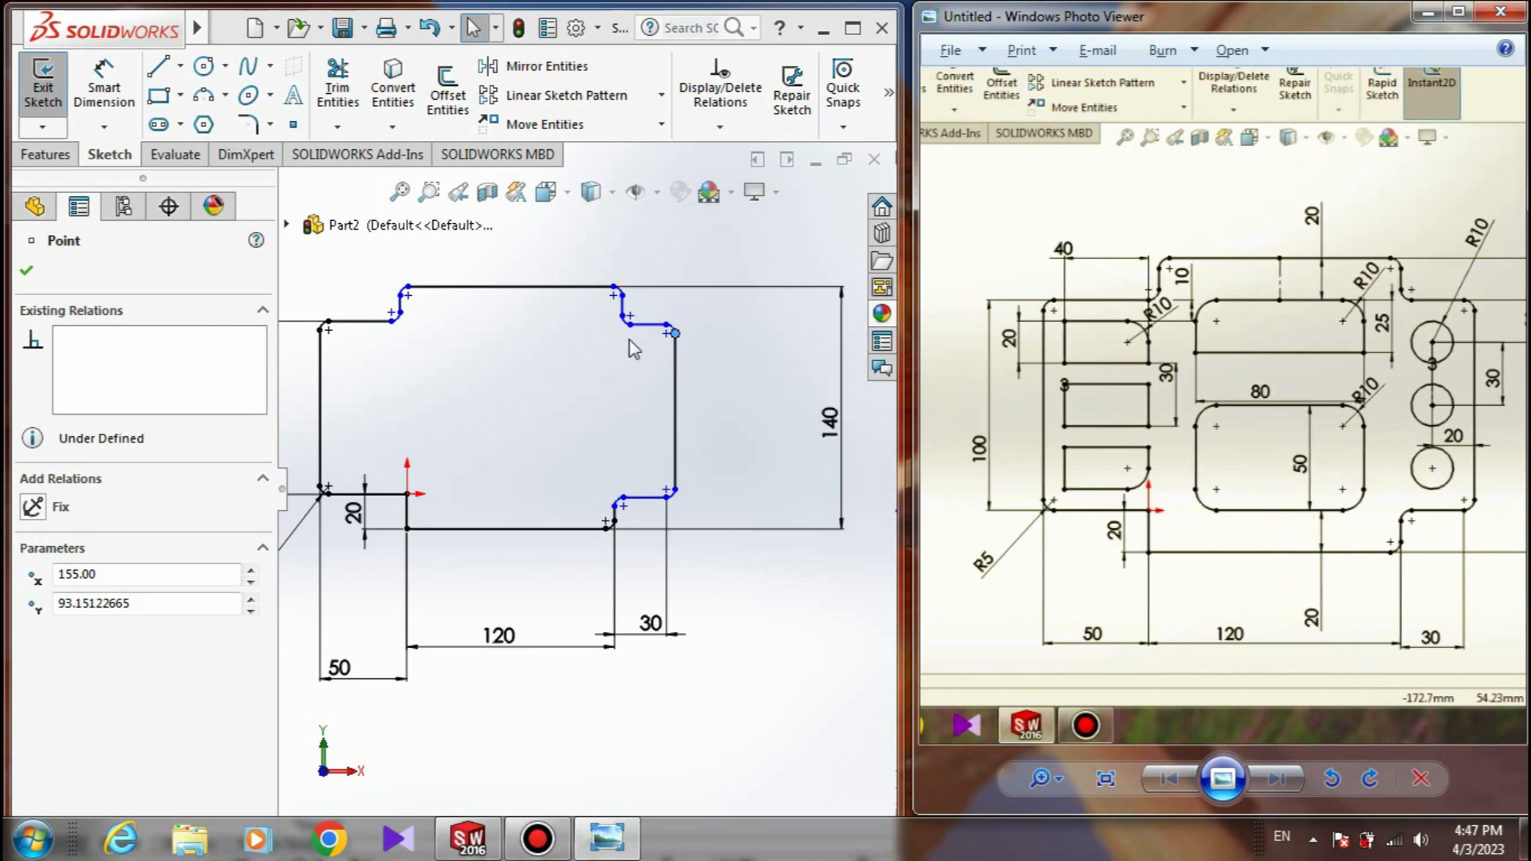
{"action": "left_click", "coordinate": [643, 324], "text": "ctrl"}
{"action": "left_click", "coordinate": [367, 318], "text": "ctrl"}
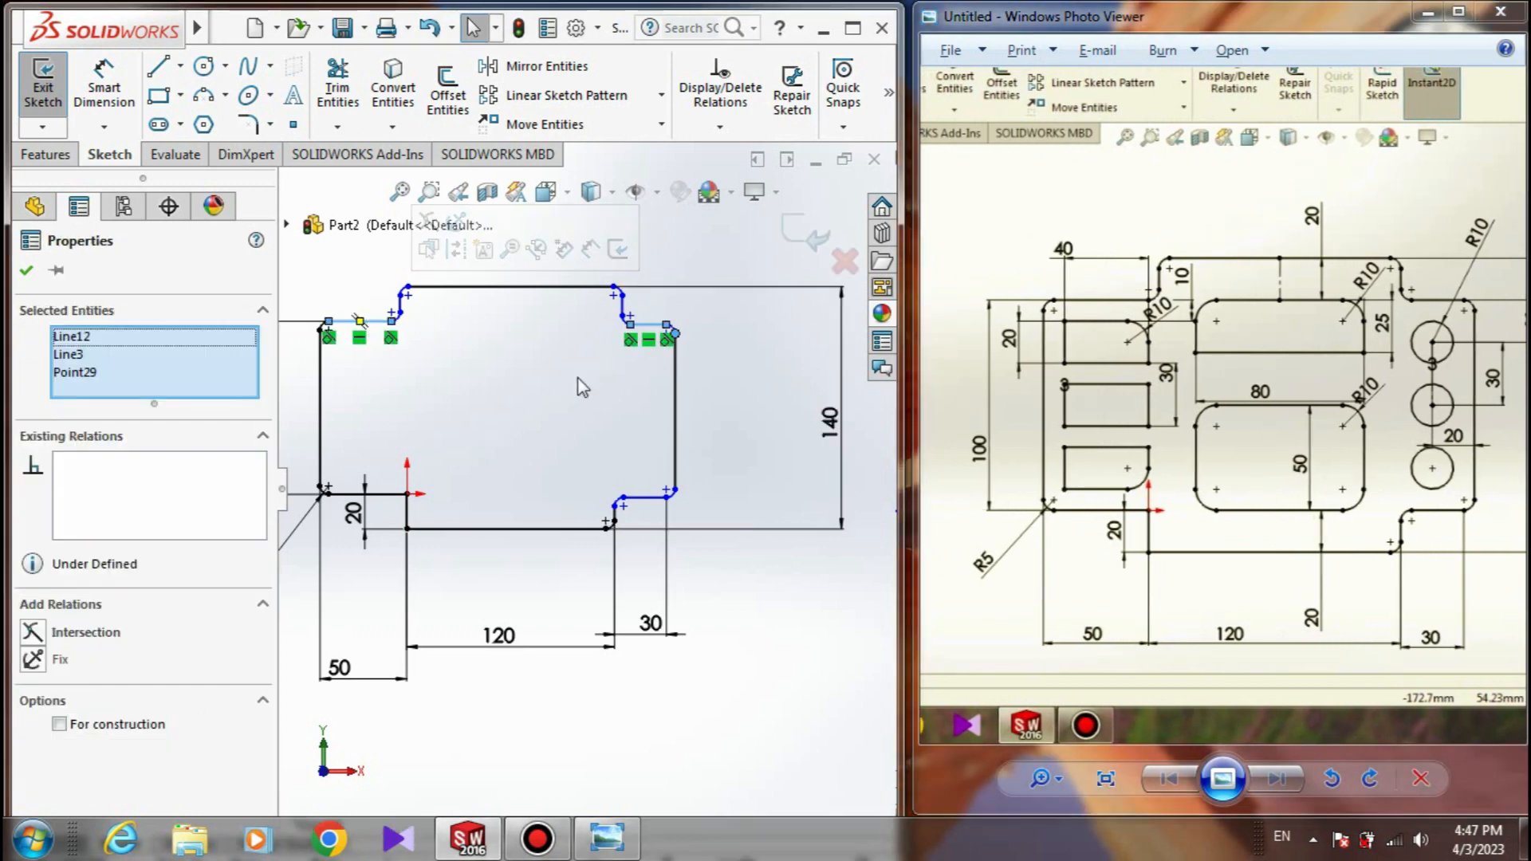
{"action": "left_click", "coordinate": [607, 385]}
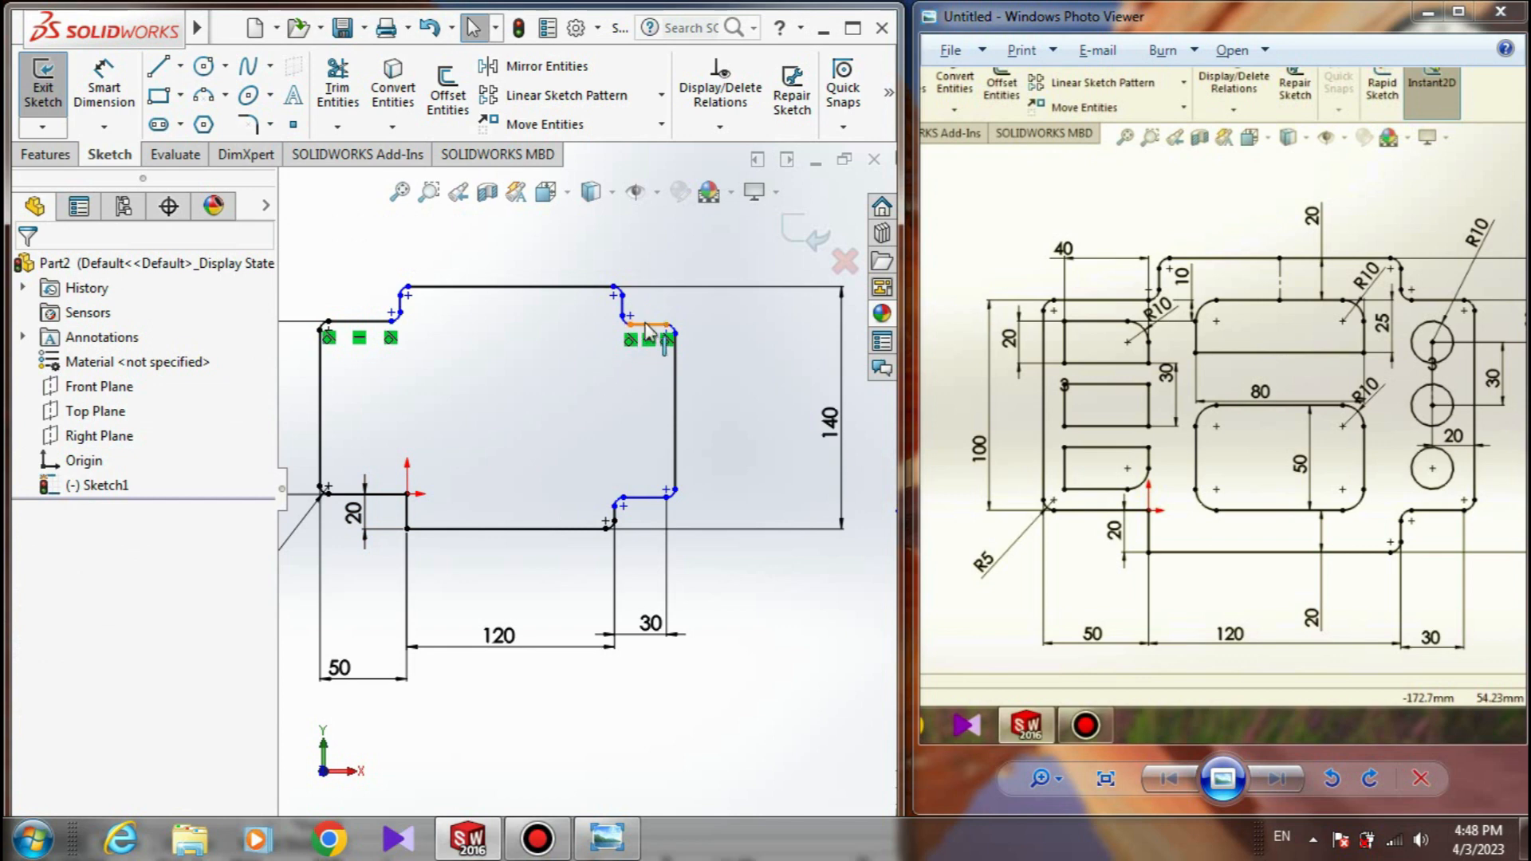
- Make the upper horizontal edges of the left and right sections collinear
{"action": "left_click", "coordinate": [359, 321]}
{"action": "left_click", "coordinate": [356, 323], "text": "ctrl"}
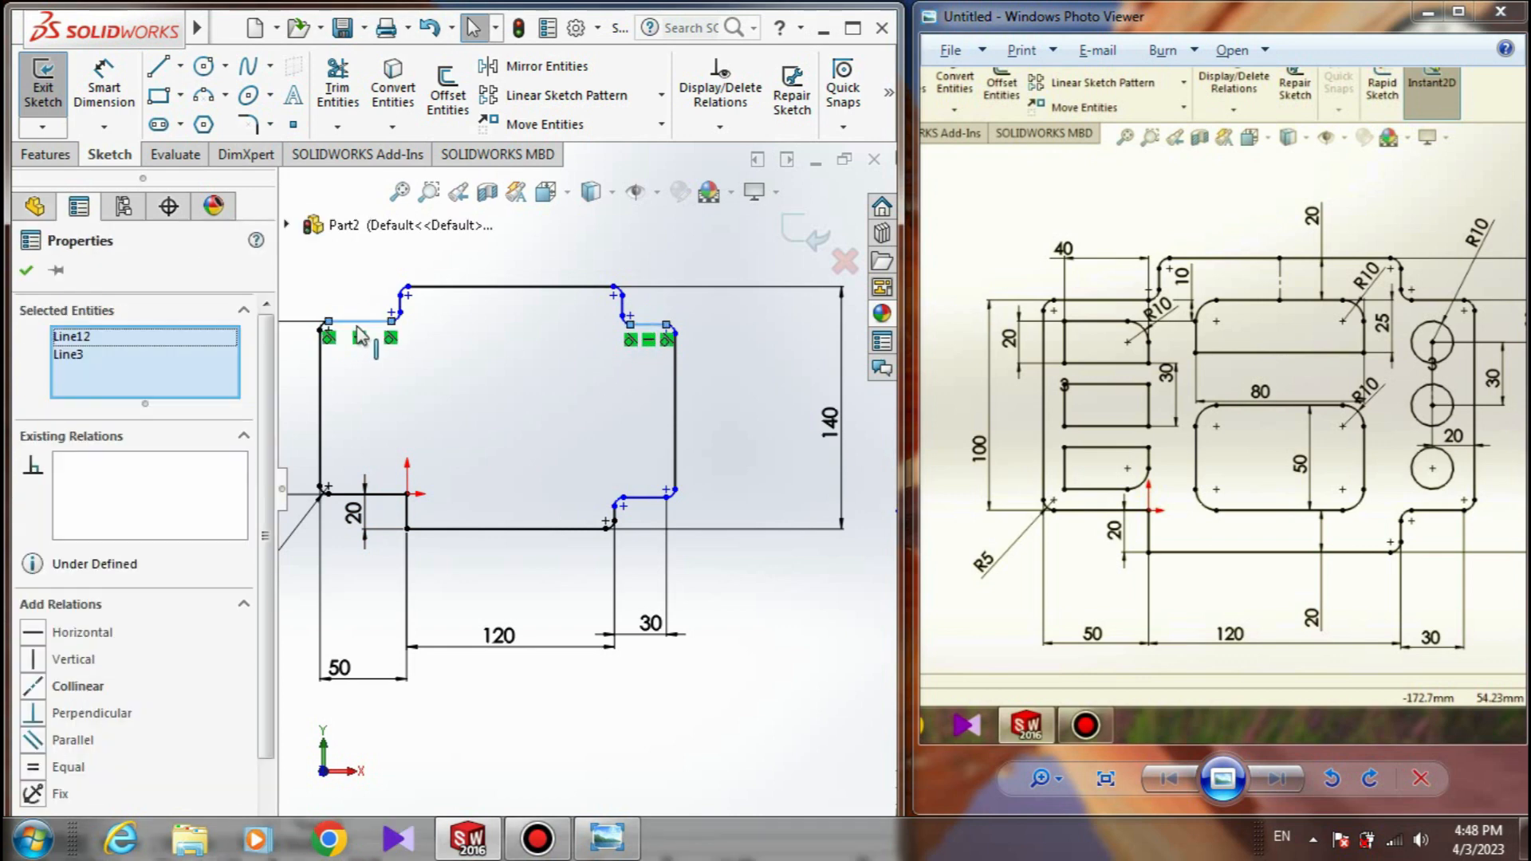
{"action": "left_click", "coordinate": [78, 686]}
{"action": "left_click", "coordinate": [630, 366]}
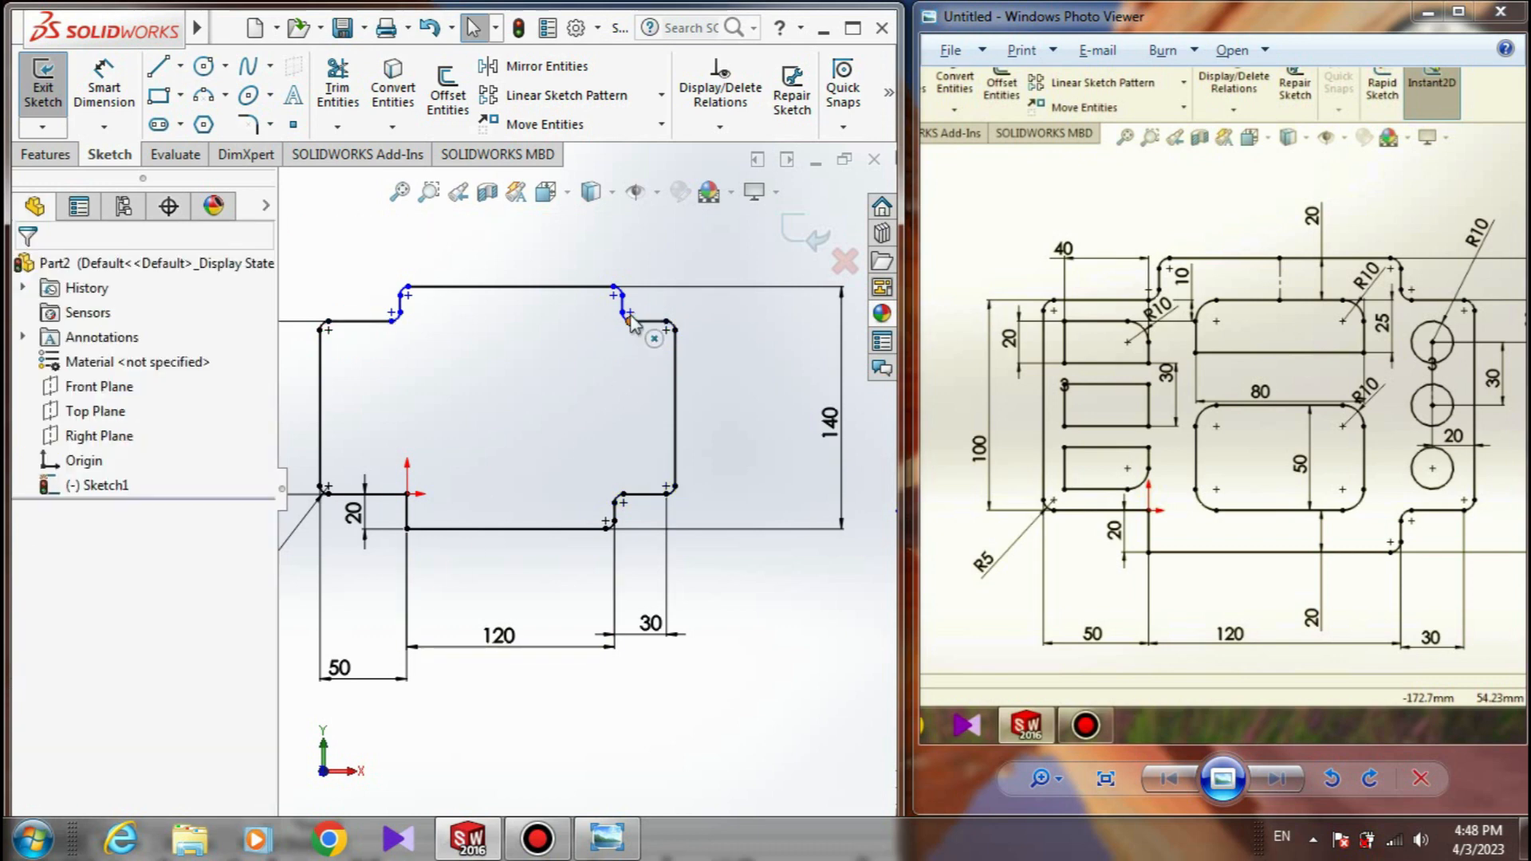
{"action": "left_click", "coordinate": [630, 321]}
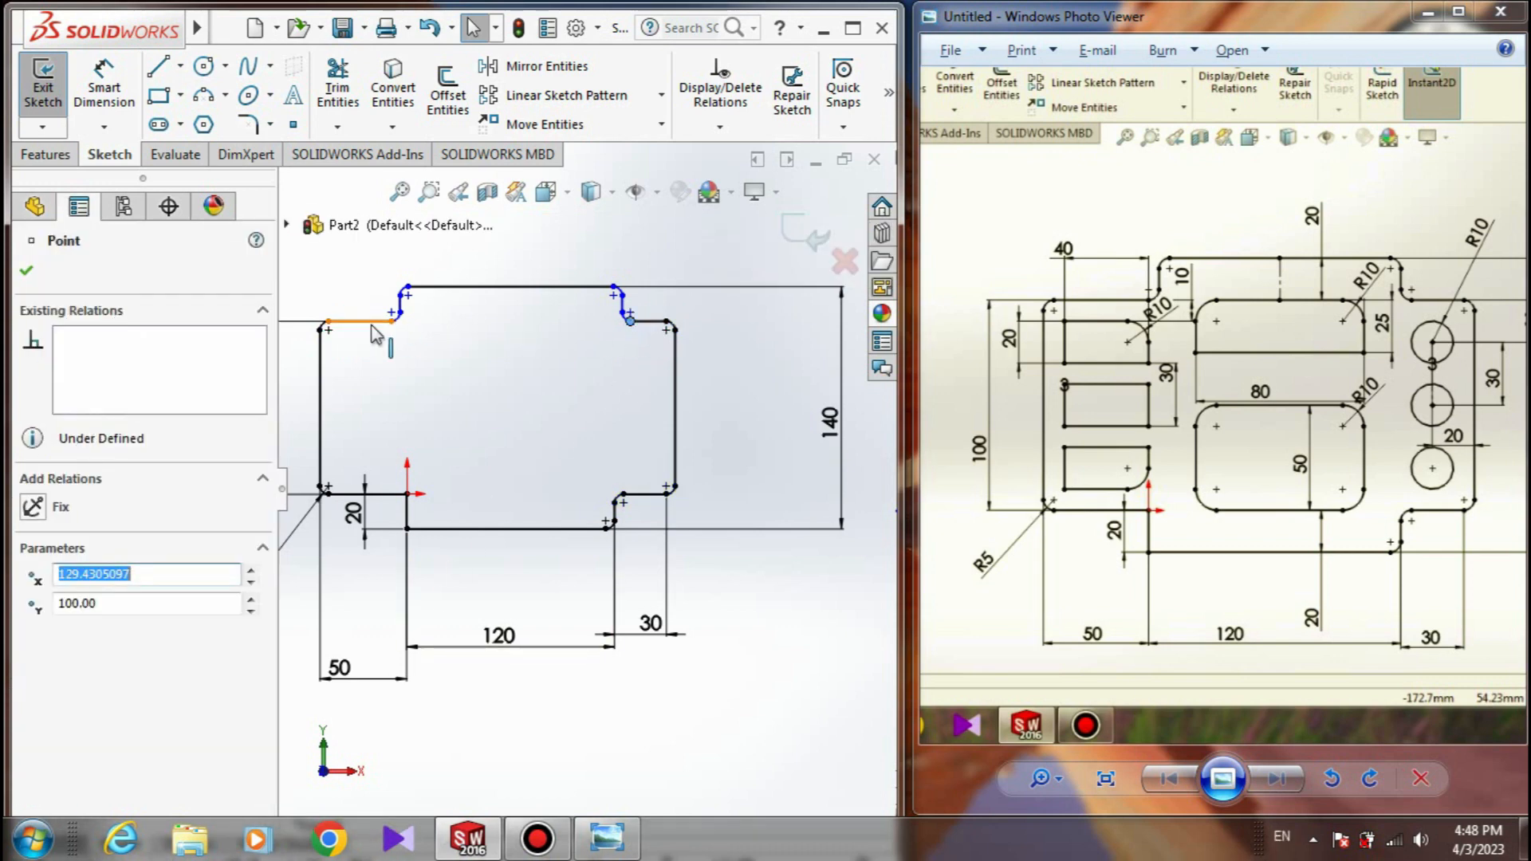
{"action": "left_click", "coordinate": [407, 286]}
{"action": "left_click_drag", "start_coordinate": [407, 285], "coordinate": [409, 283]}
{"action": "left_click_drag", "start_coordinate": [1137, 392], "coordinate": [1023, 391]}
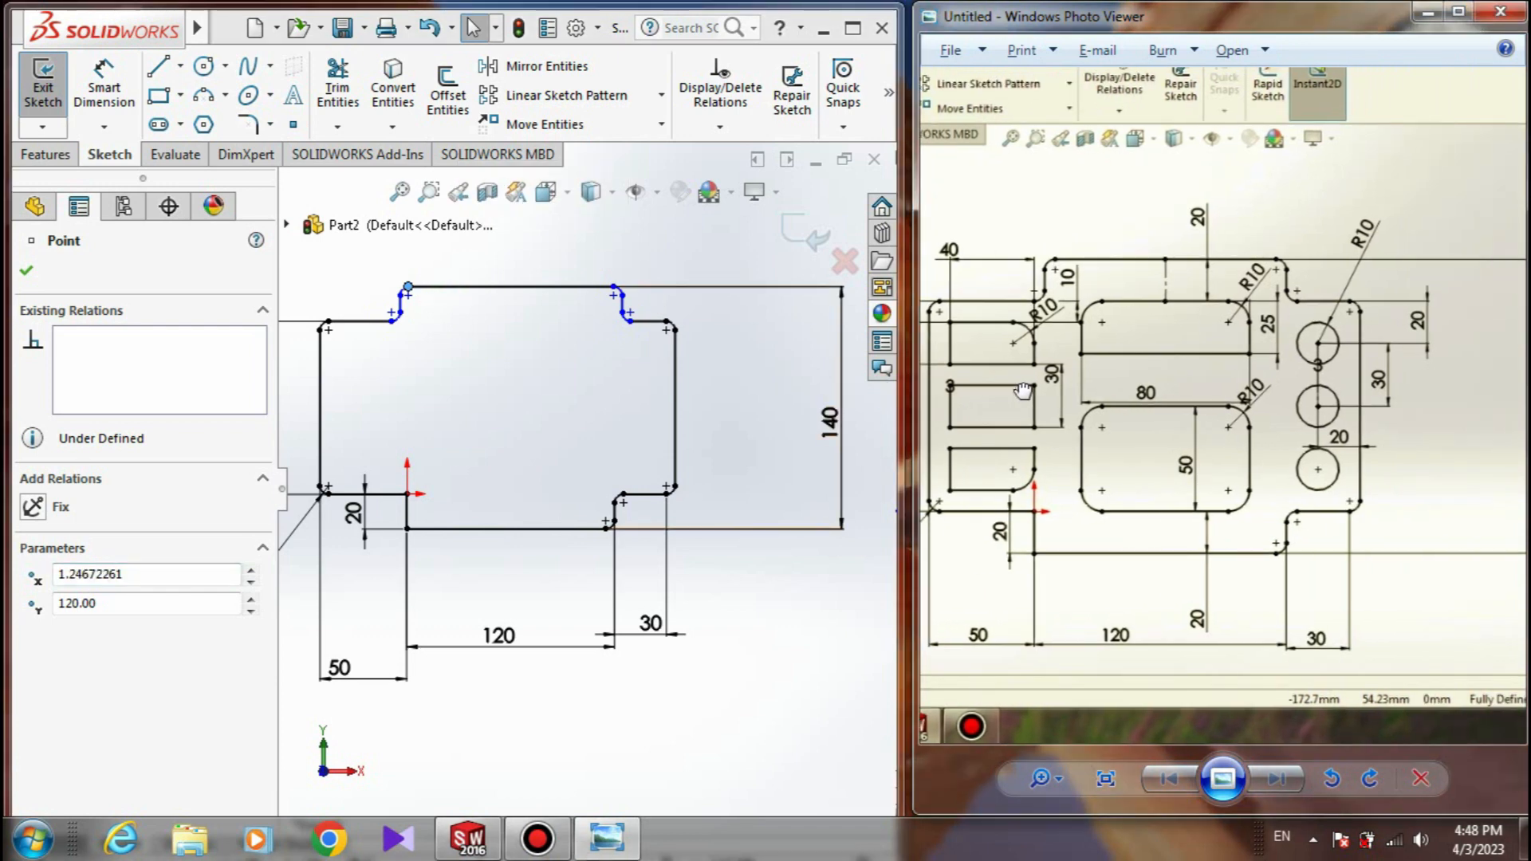
{"action": "left_click", "coordinate": [375, 322], "text": "ctrl"}
{"action": "left_click", "coordinate": [367, 495], "text": "ctrl"}
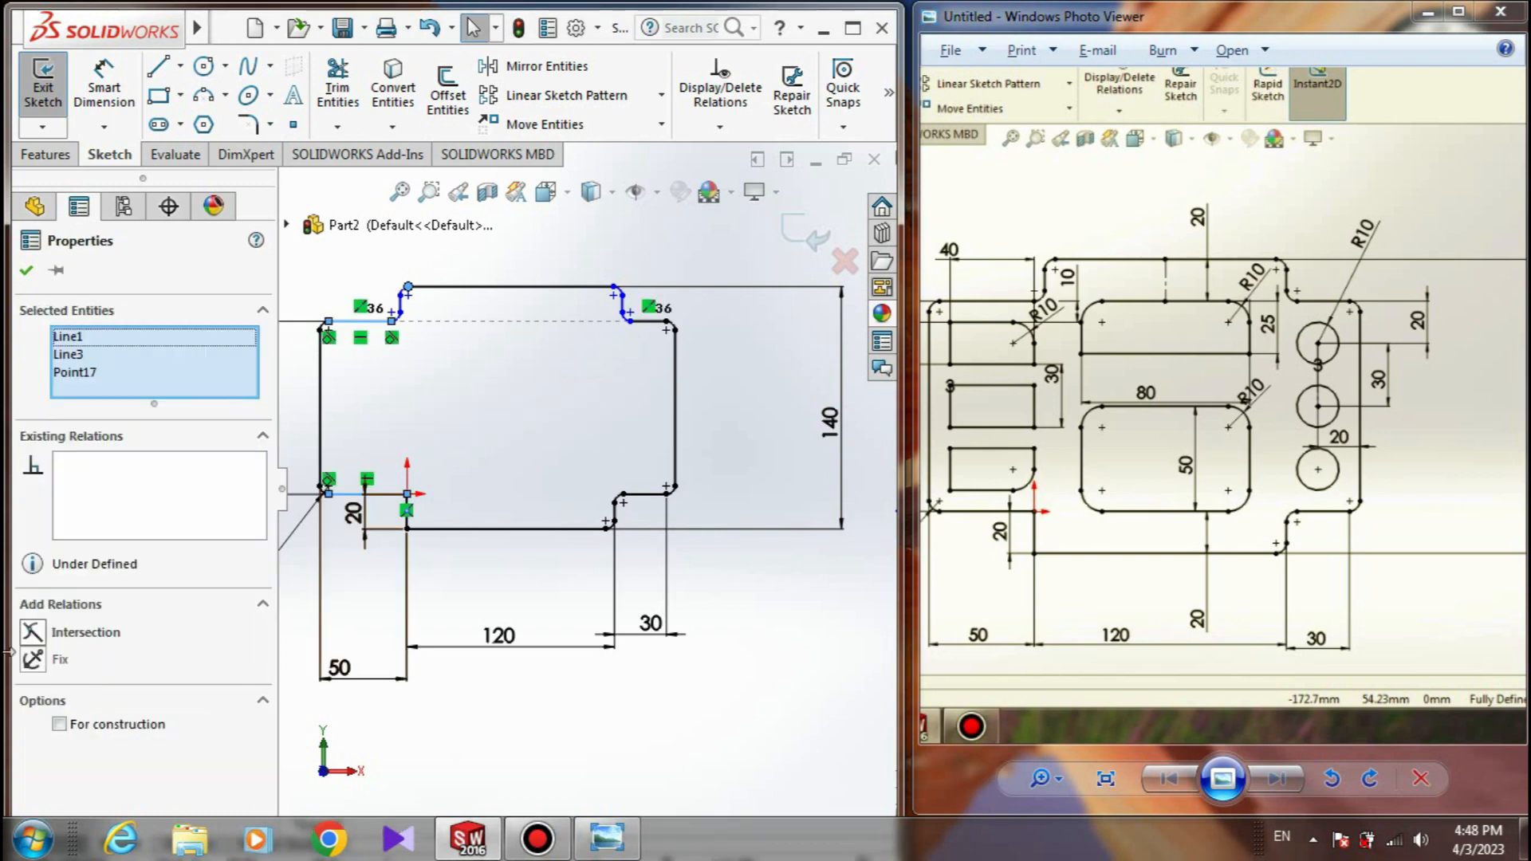
{"action": "key", "text": "Escape"}
{"action": "left_click", "coordinate": [383, 494]}
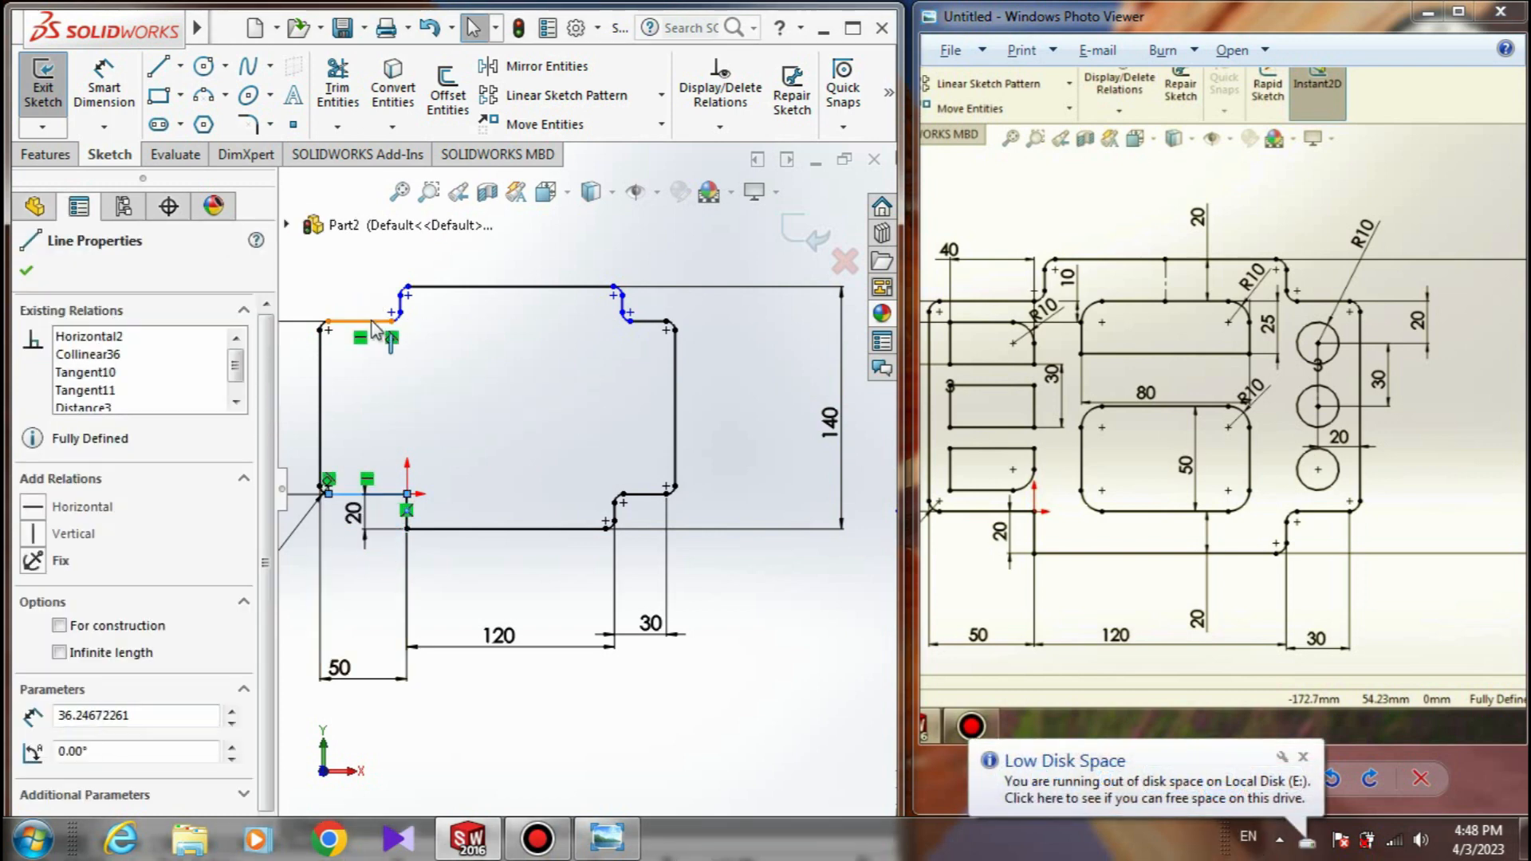
{"action": "left_click", "coordinate": [358, 321], "text": "ctrl"}
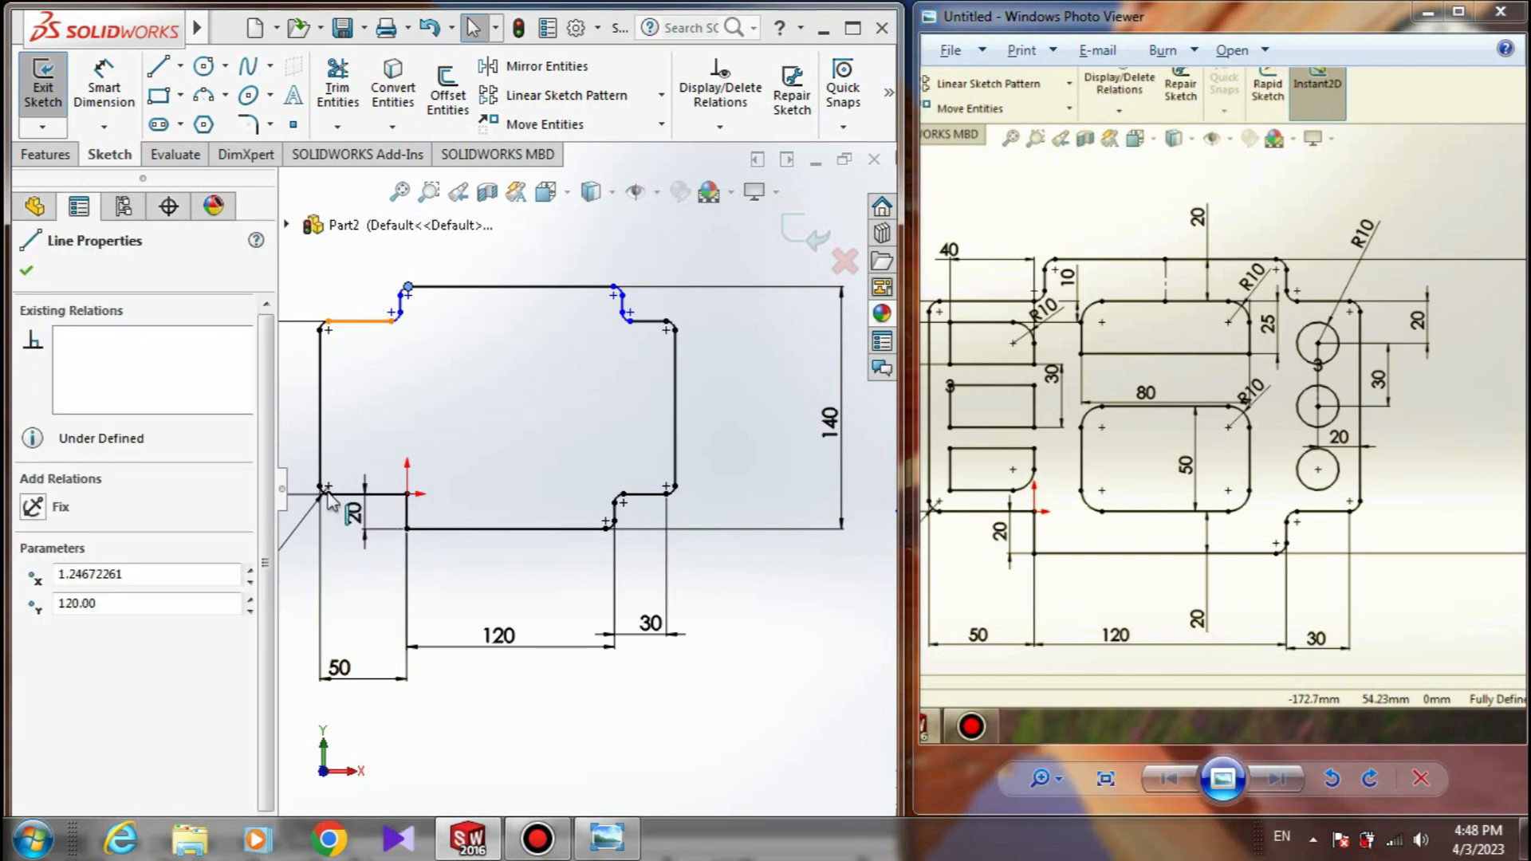
{"action": "left_click", "coordinate": [363, 321], "text": "ctrl"}
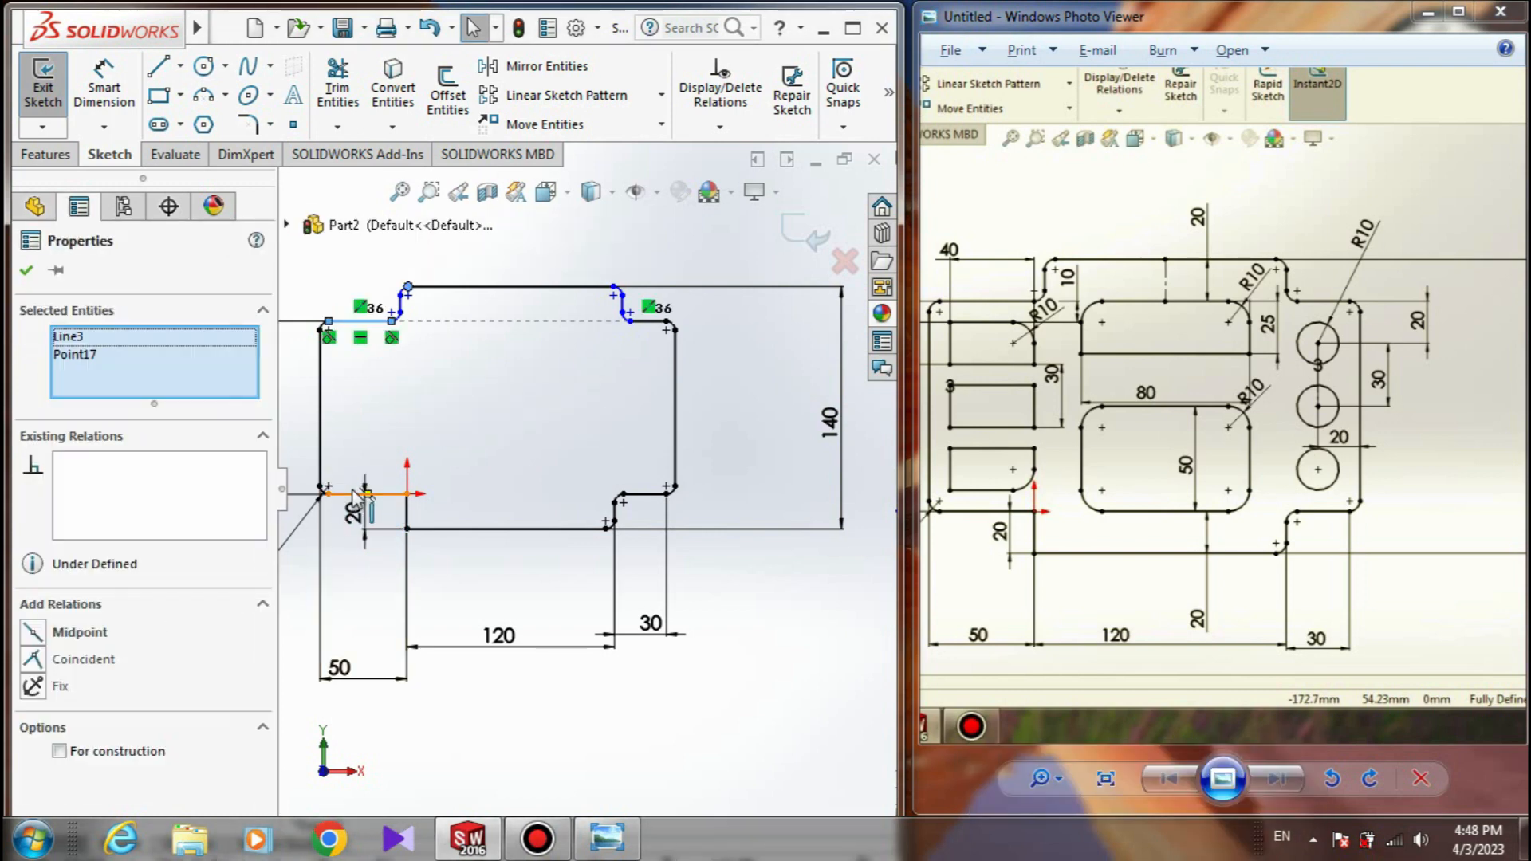
{"action": "left_click", "coordinate": [357, 494], "text": "ctrl"}
{"action": "key", "text": "Escape"}
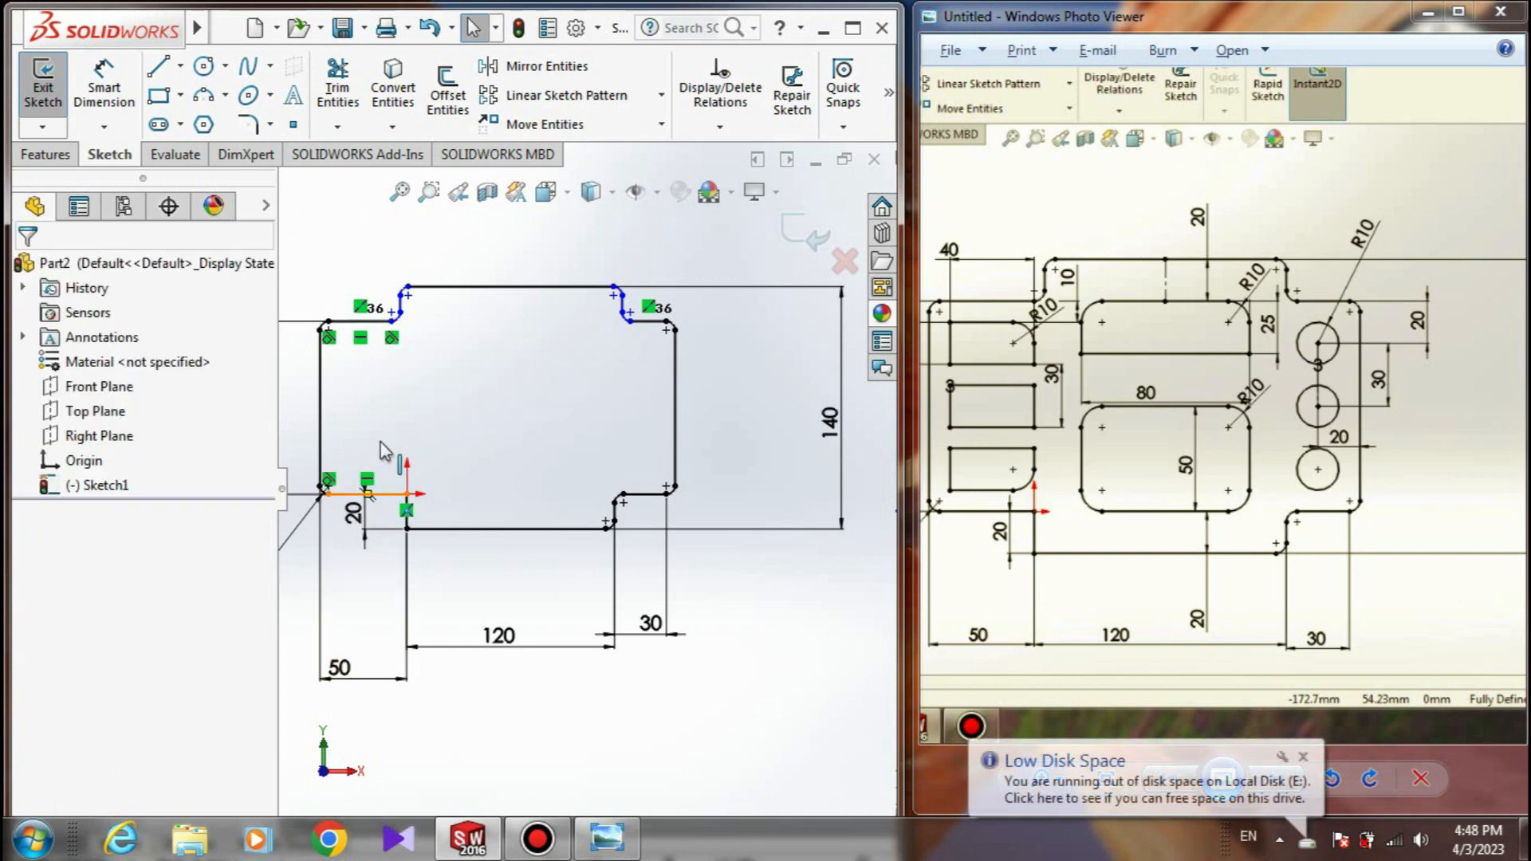
- Make the left section's upper horizontal edge equal in length to its lower horizontal edge
{"action": "left_click", "coordinate": [371, 322]}
{"action": "left_click", "coordinate": [648, 321], "text": "ctrl"}
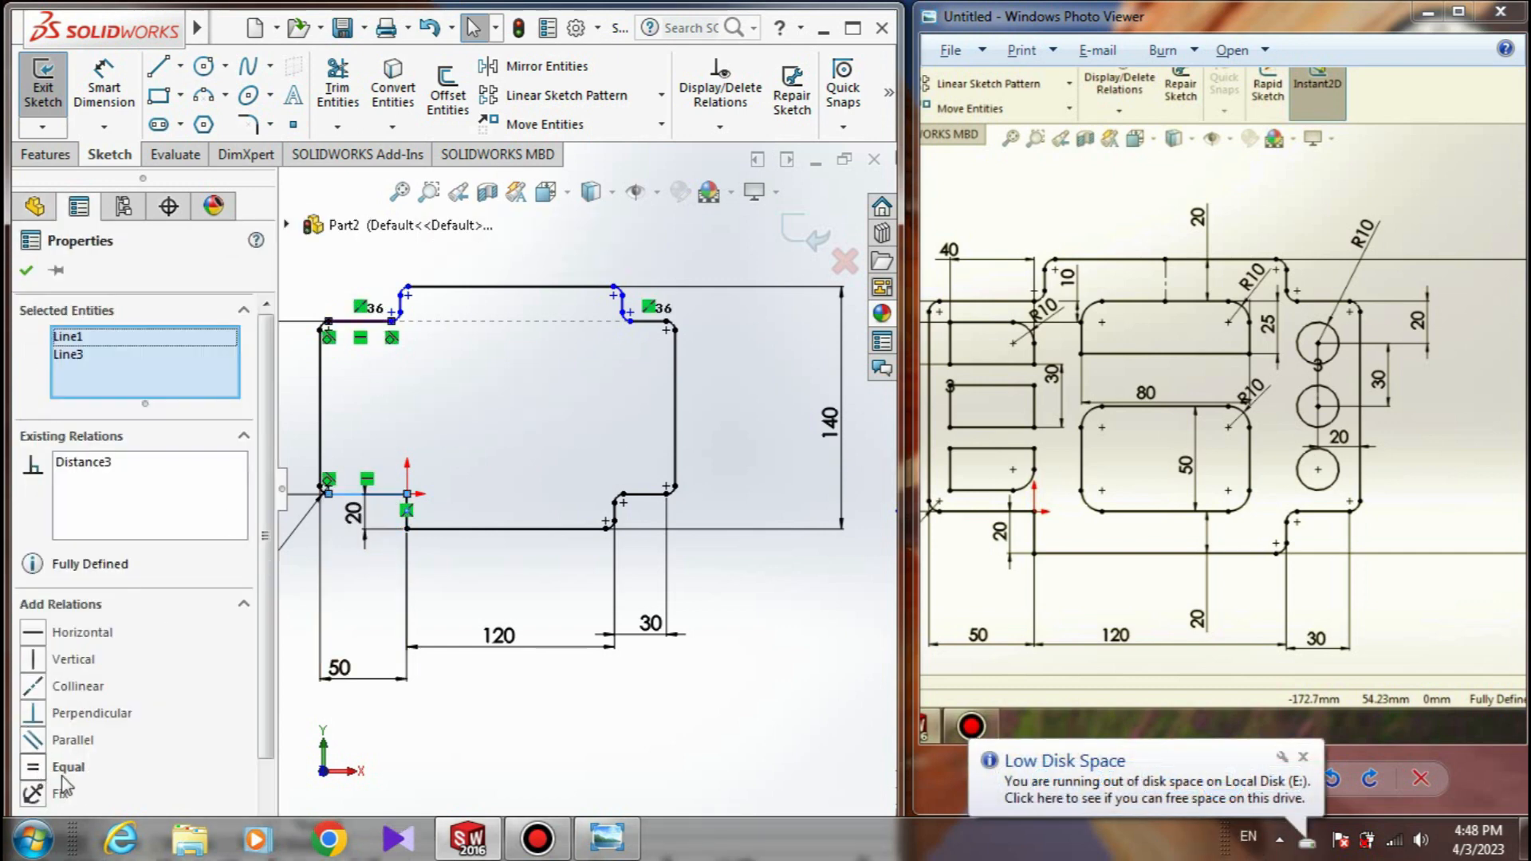
{"action": "left_click", "coordinate": [35, 767]}
{"action": "left_click", "coordinate": [451, 508]}
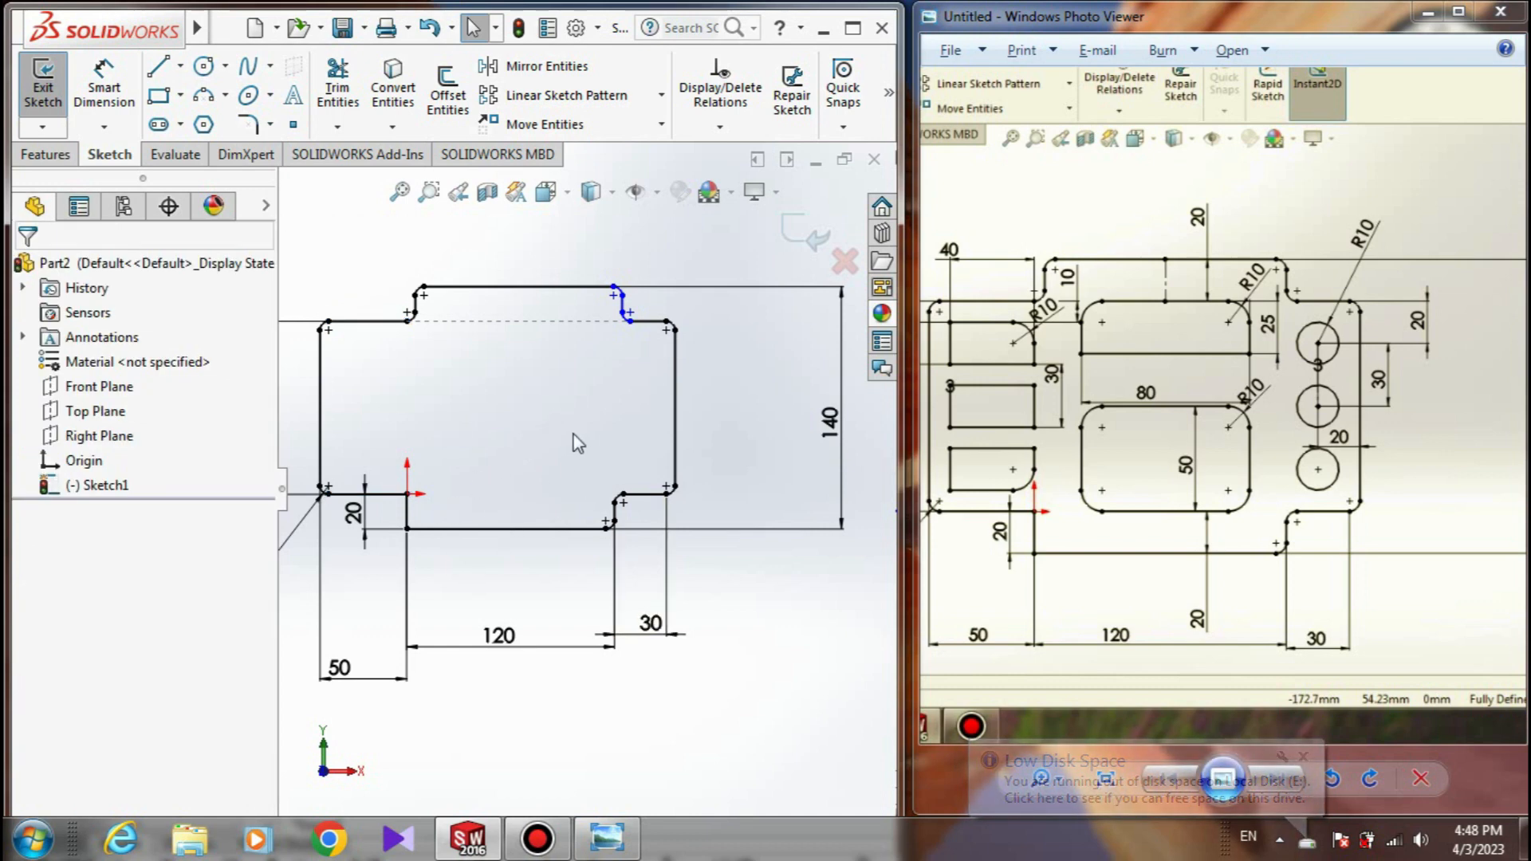
- Make the right section's upper horizontal edge equal in length to its lower horizontal edge
{"action": "left_click_drag", "start_coordinate": [624, 316], "coordinate": [613, 317]}
{"action": "left_click", "coordinate": [641, 332]}
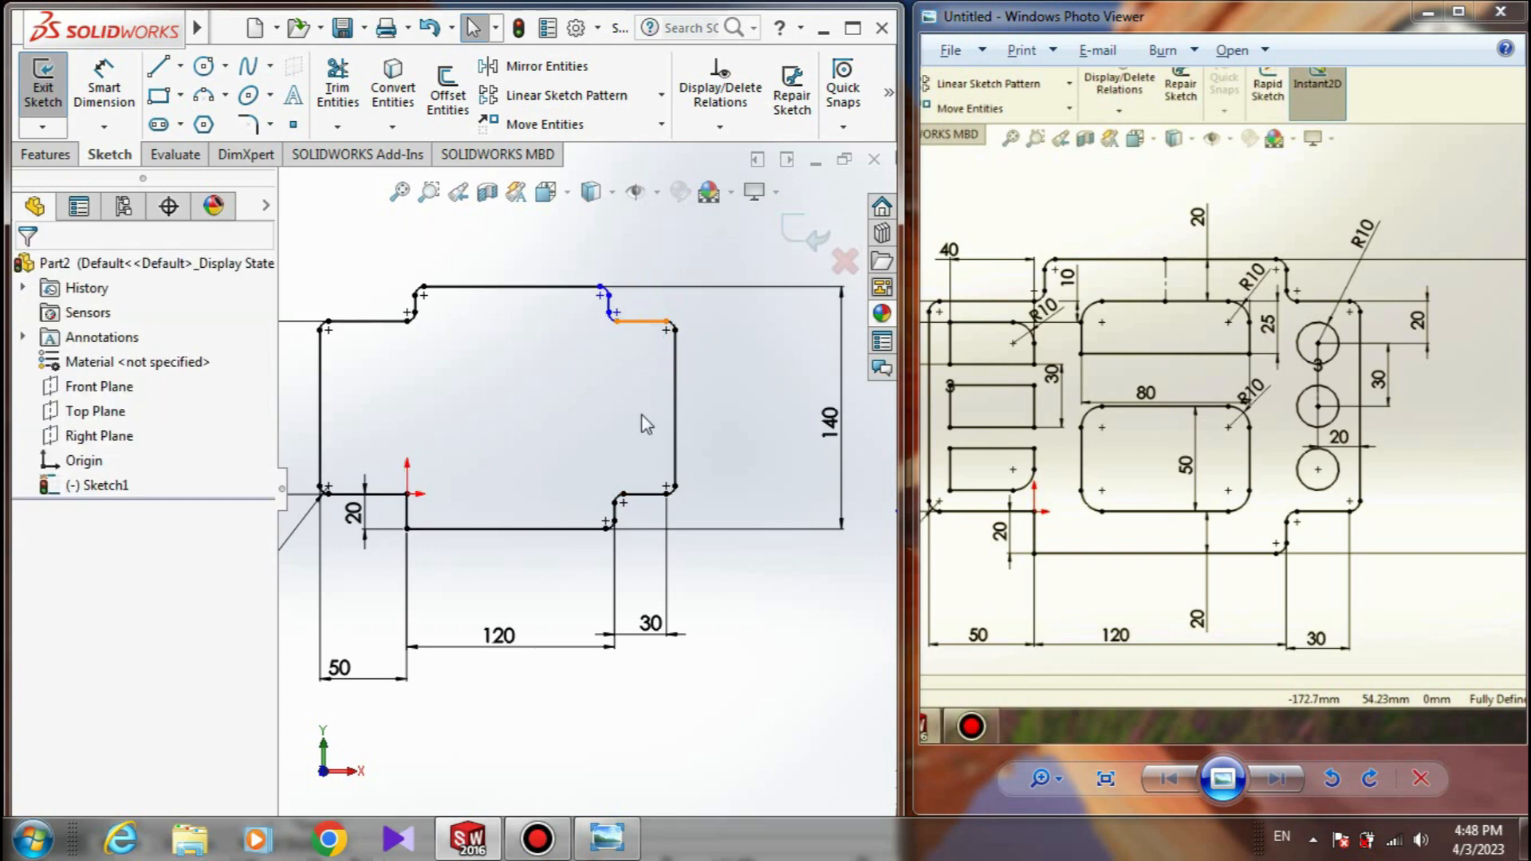
{"action": "left_click", "coordinate": [649, 323]}
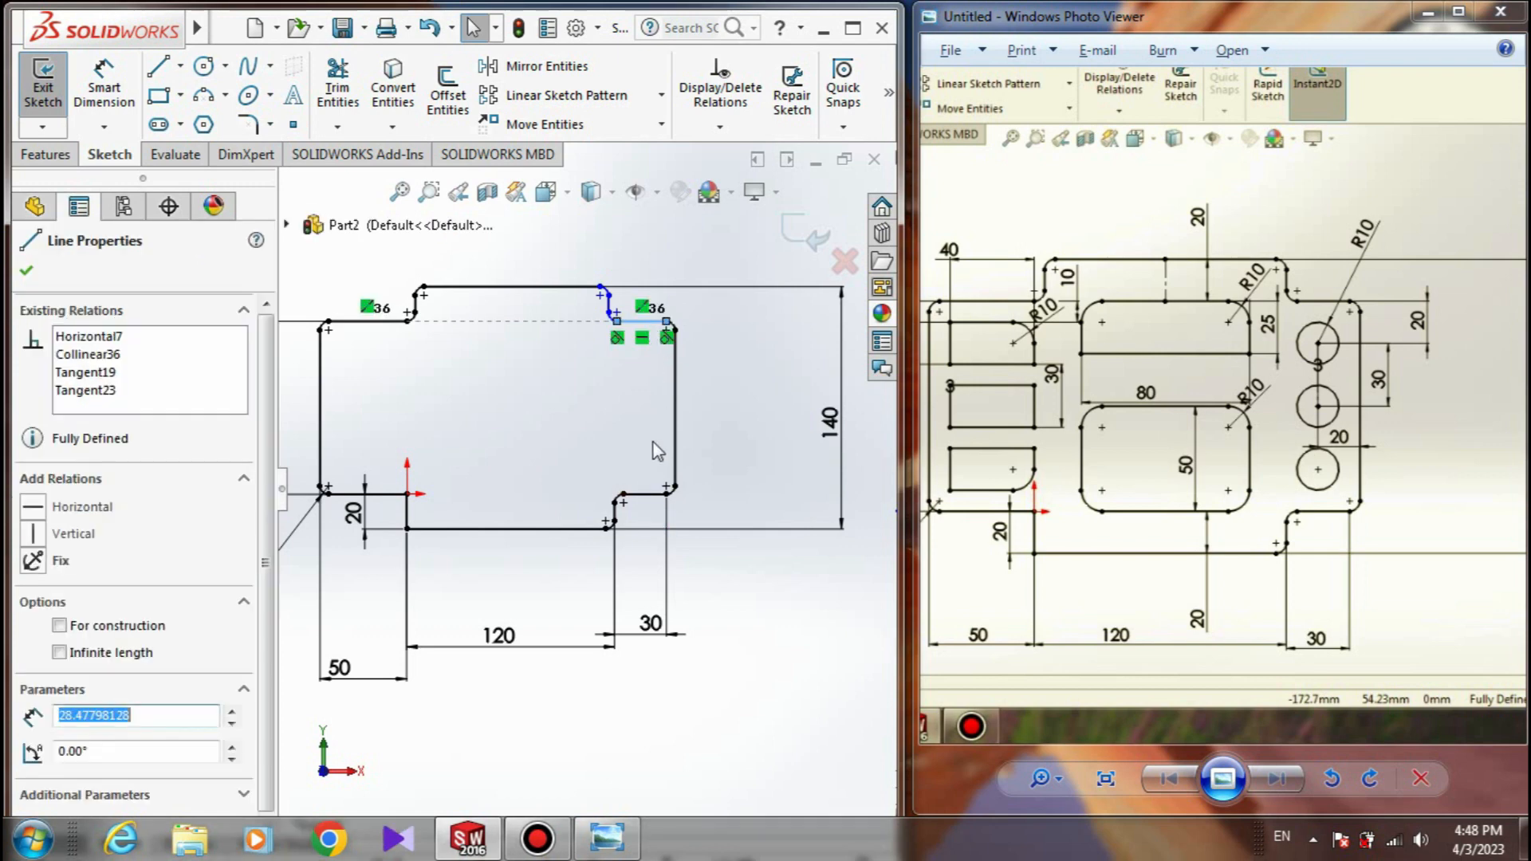
{"action": "left_click", "coordinate": [644, 493], "text": "ctrl"}
{"action": "left_click", "coordinate": [36, 767]}
{"action": "key", "text": "Escape"}
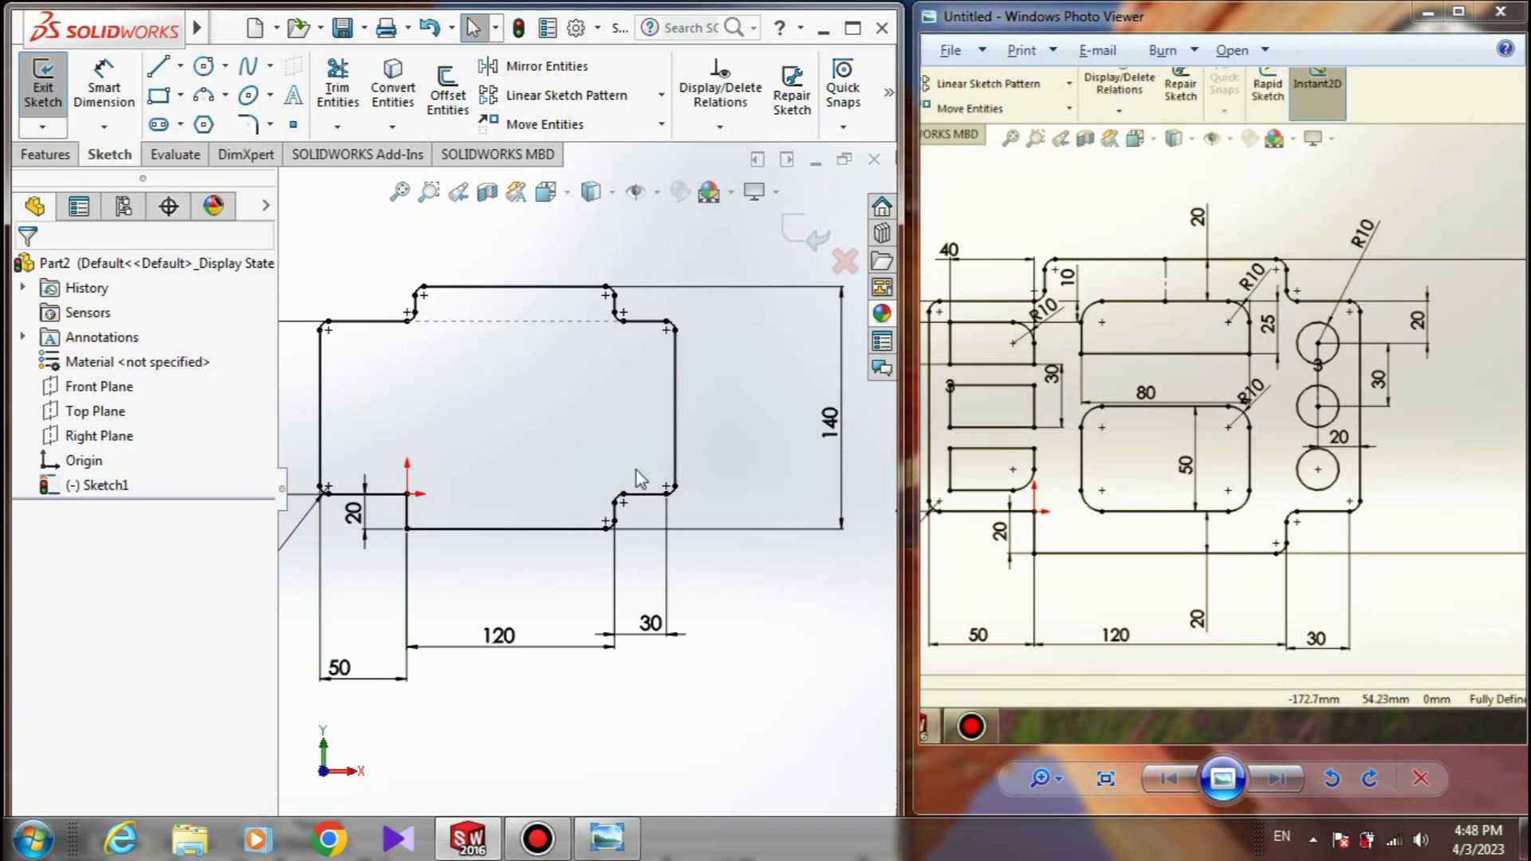
{"action": "scroll", "coordinate": [476, 461], "scroll_direction": "up", "scroll_amount": 2}
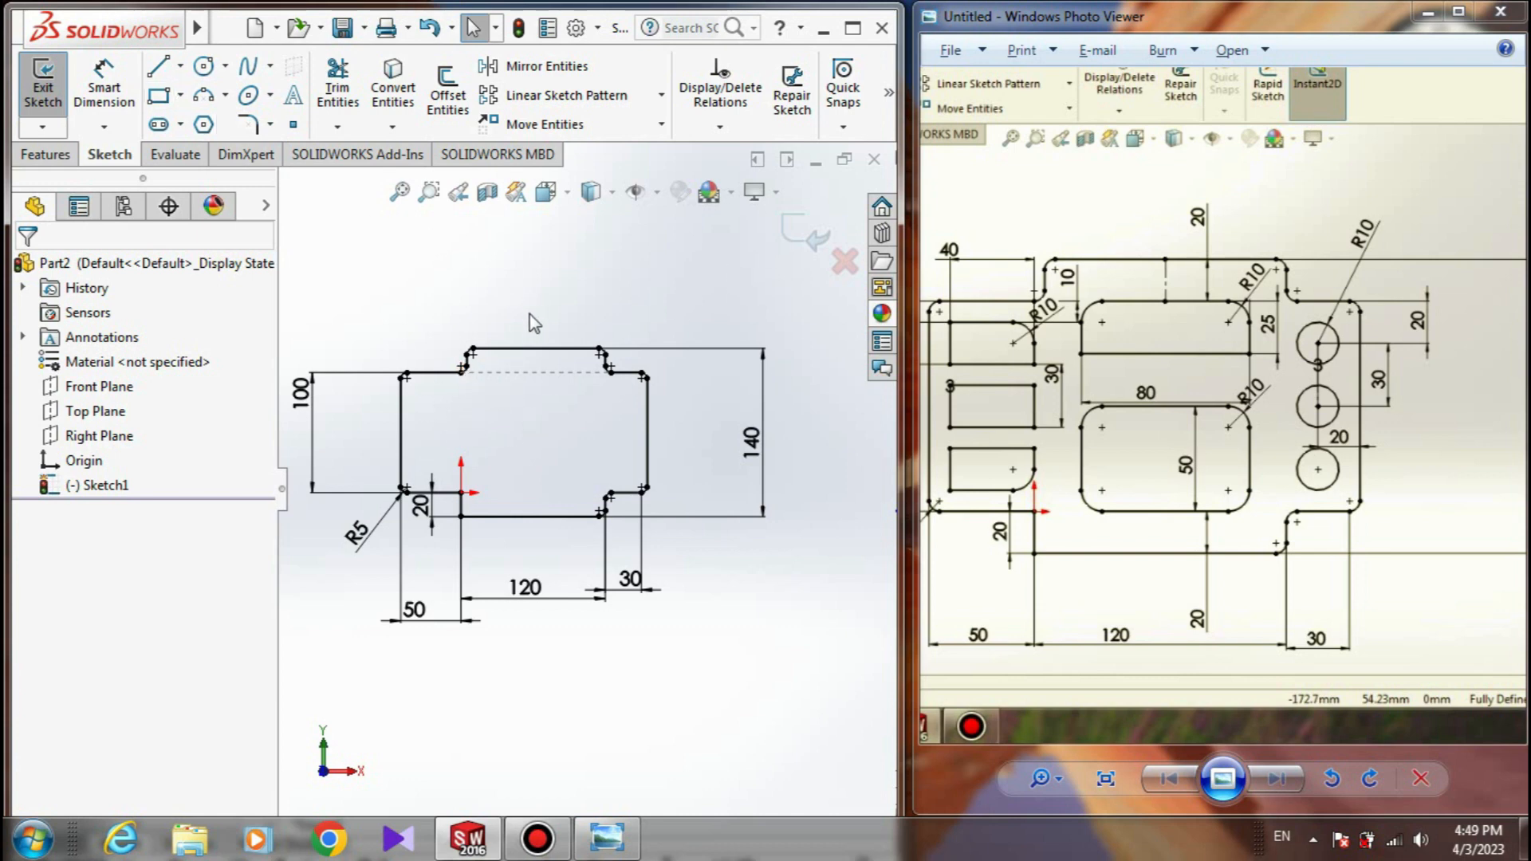
{"action": "left_click", "coordinate": [472, 348]}
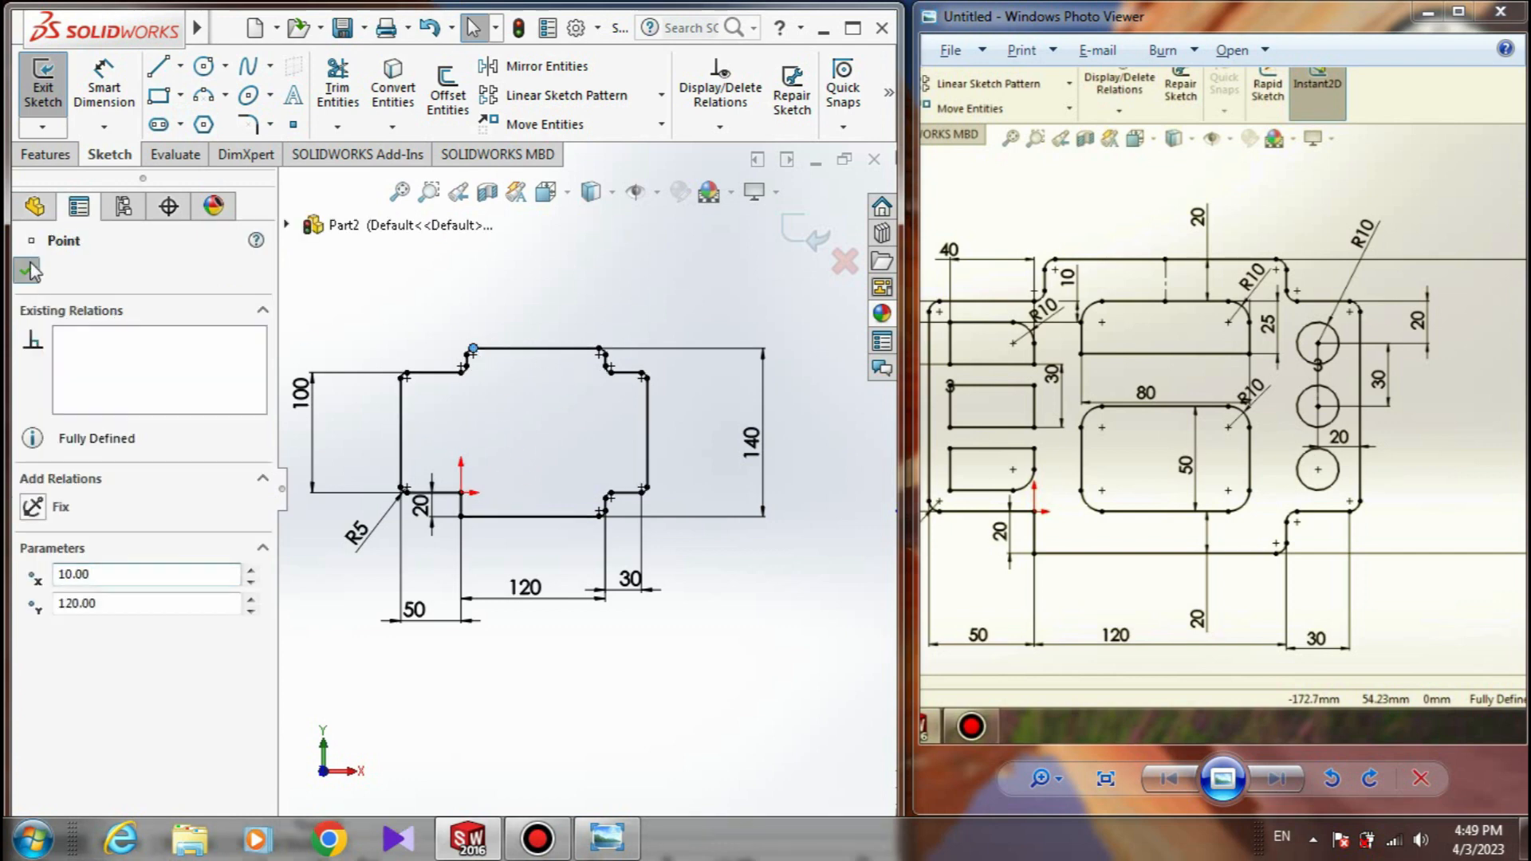
{"action": "left_click", "coordinate": [530, 446]}
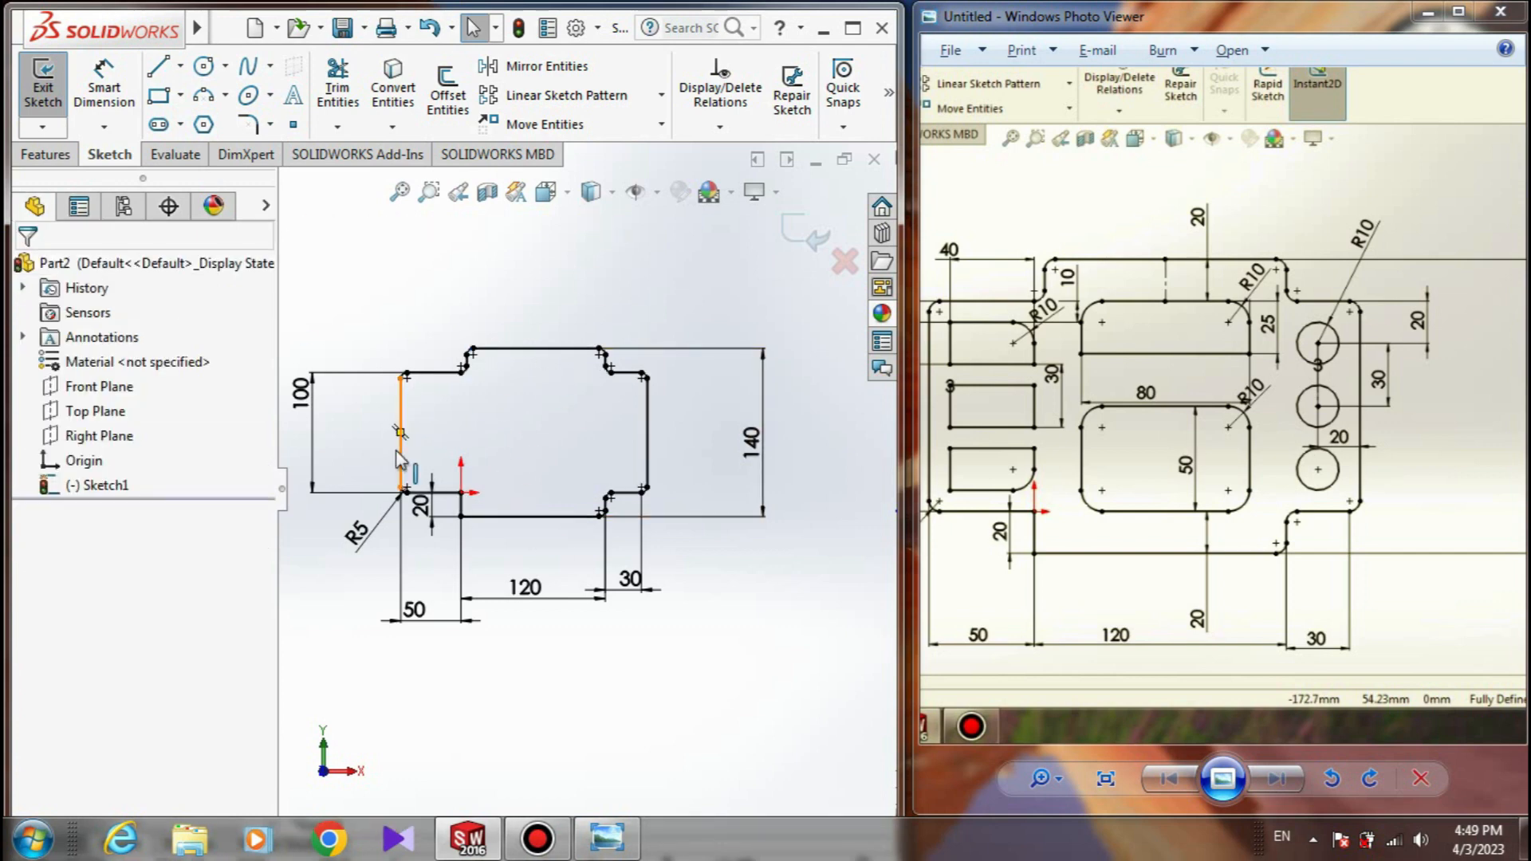
{"action": "mouse_move", "coordinate": [1039, 407]}
{"action": "left_mouse_down"}
{"action": "mouse_move", "coordinate": [1230, 407]}
{"action": "mouse_move", "coordinate": [1164, 379]}
{"action": "left_mouse_up"}
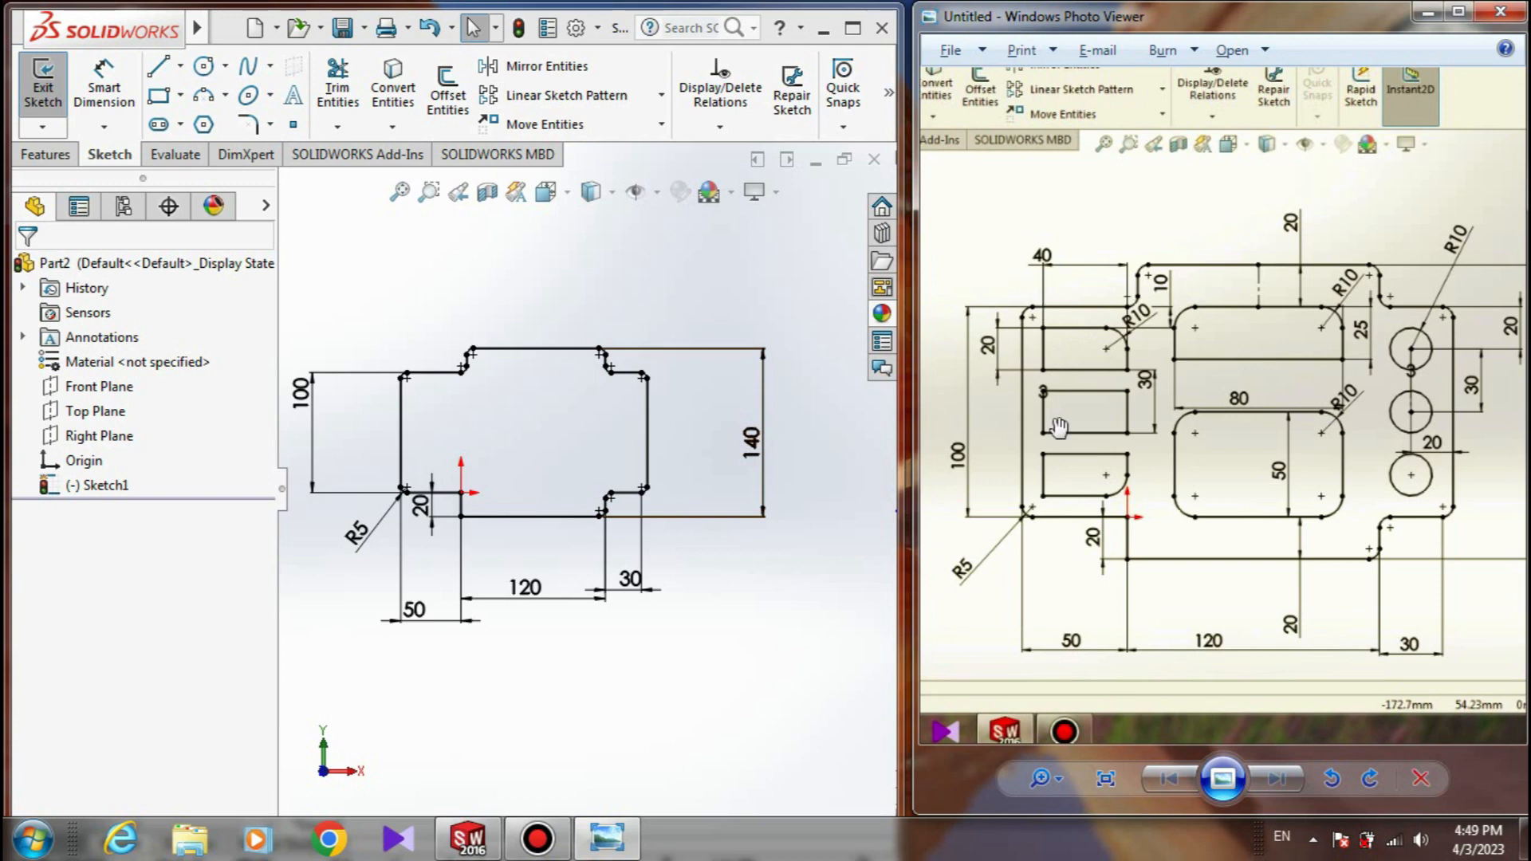
- Sketch a corner rectangle about 43.7 mm wide and 23.3 mm high inside the upper part of the plate's left section
{"action": "left_click", "coordinate": [156, 99]}
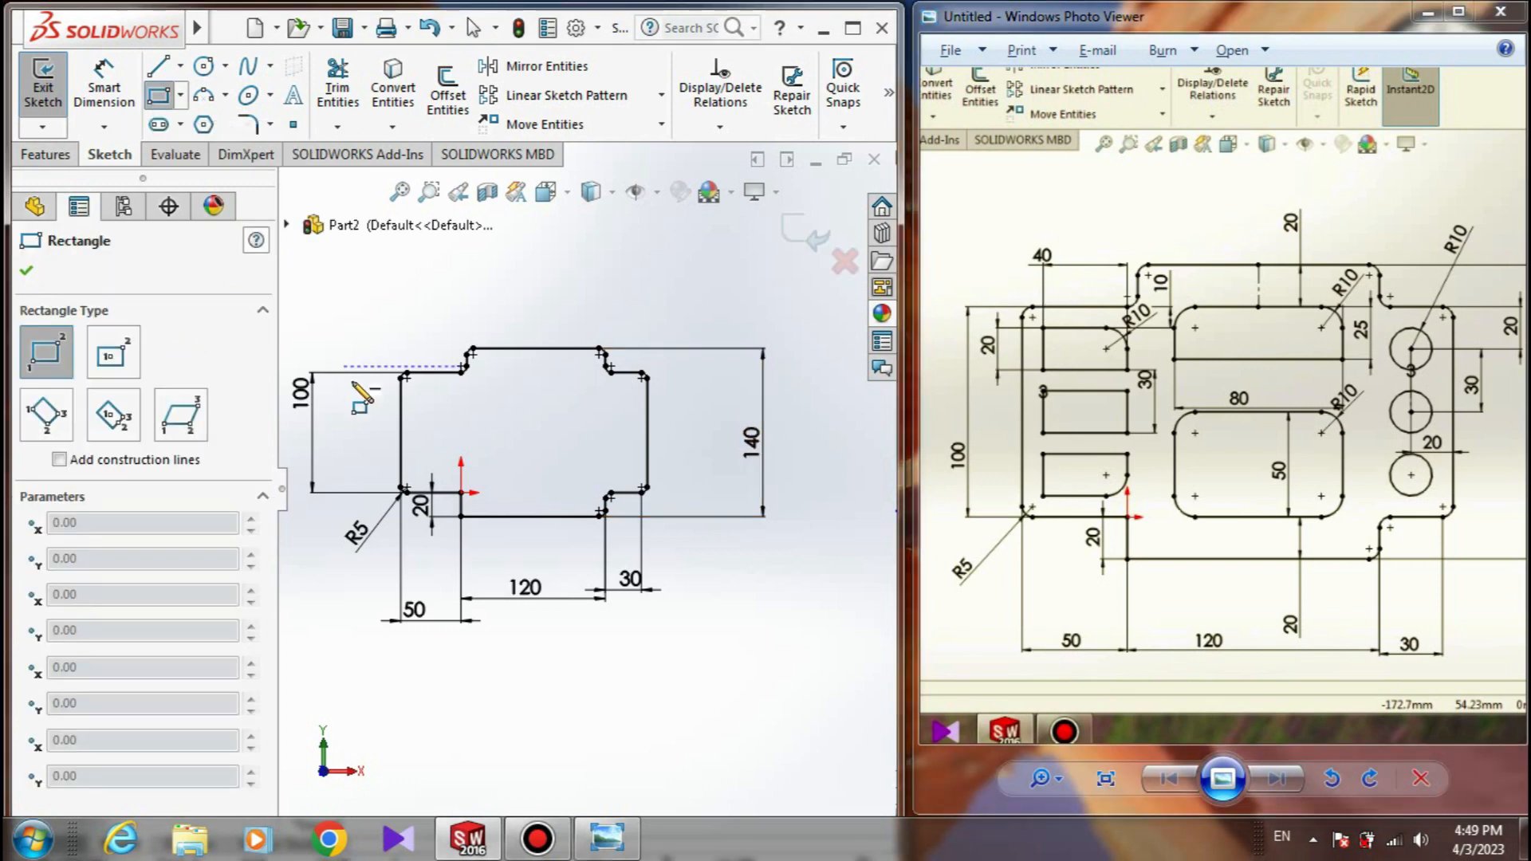
{"action": "left_click", "coordinate": [413, 392]}
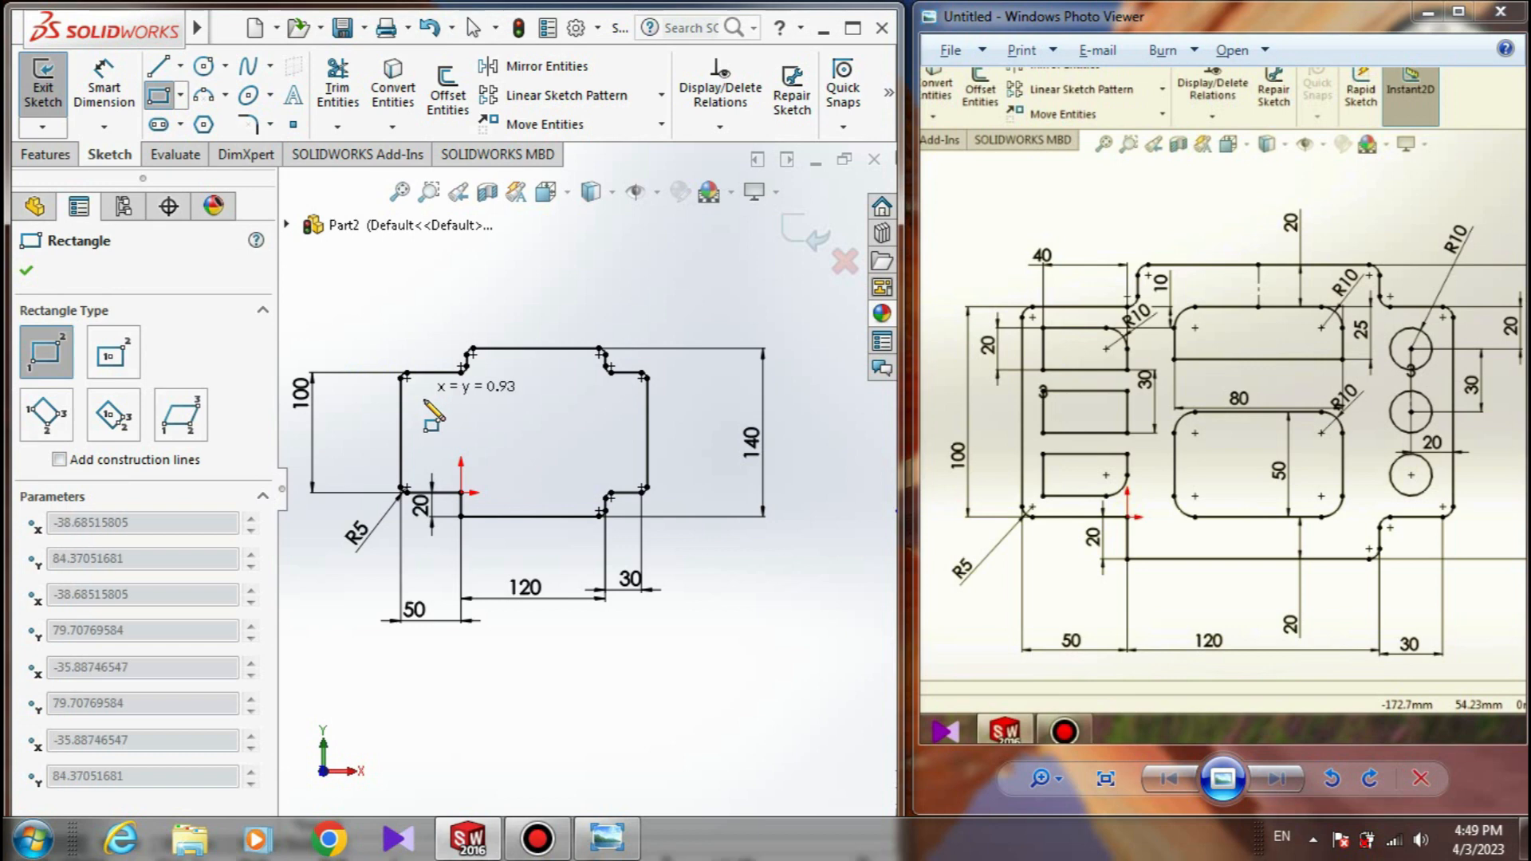
{"action": "left_click", "coordinate": [466, 418]}
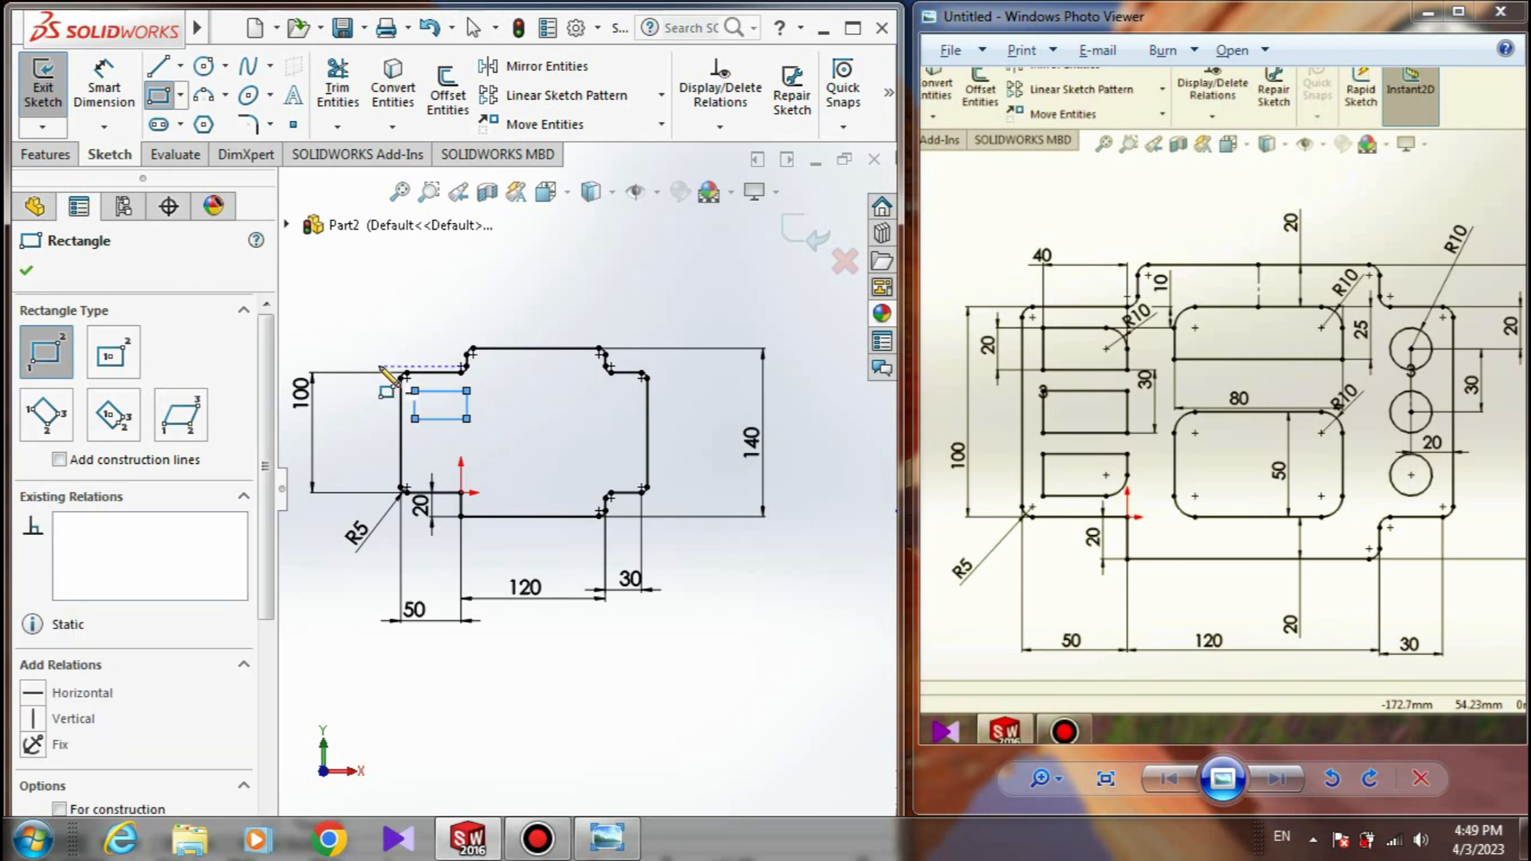
{"action": "left_click", "coordinate": [26, 270]}
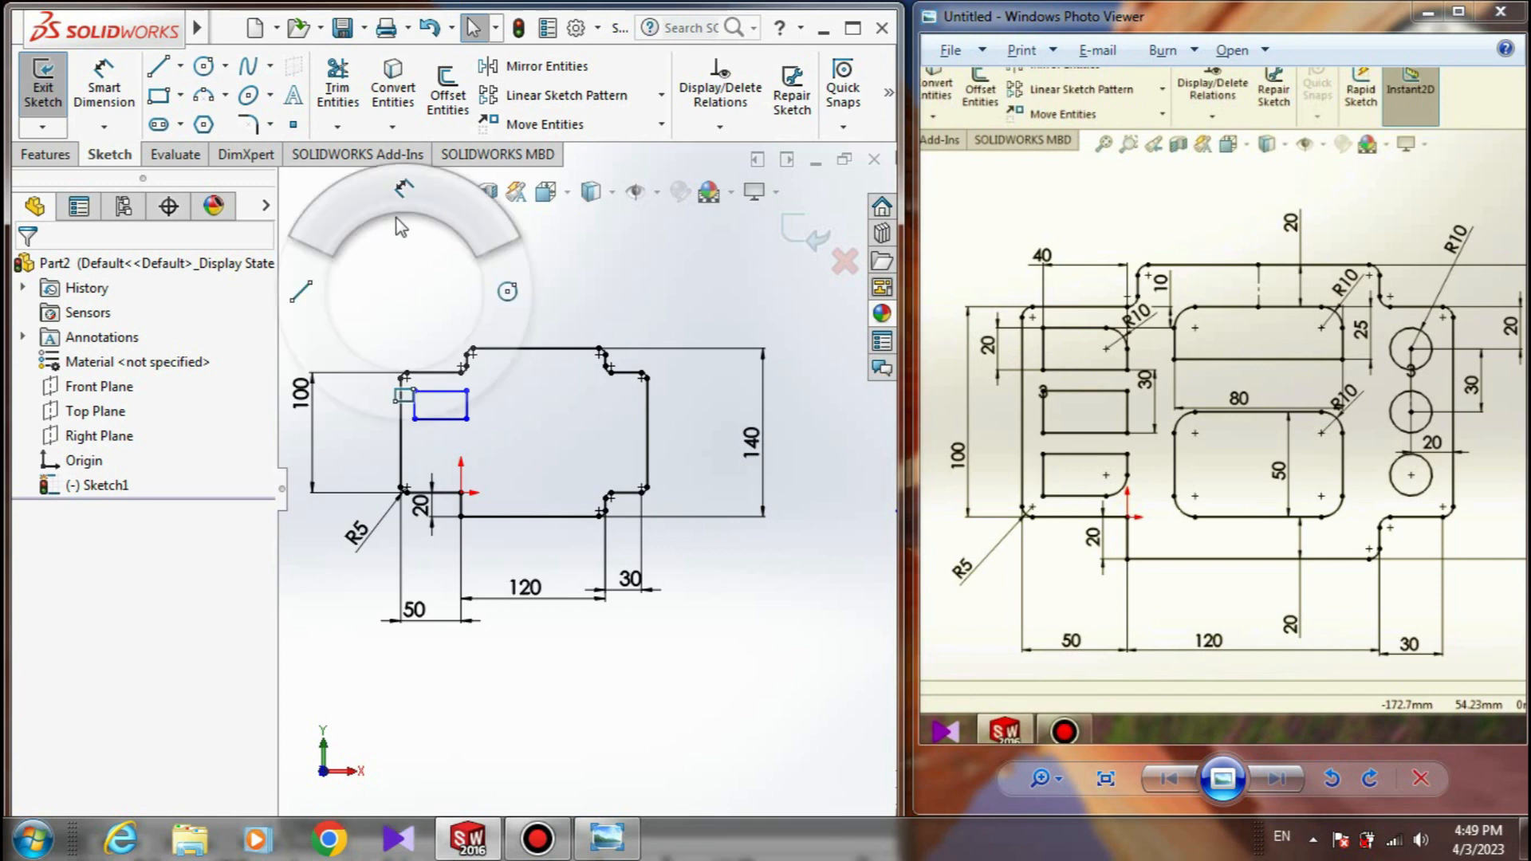
- Dimension the height of the new rectangle in the left section as 20 mm
{"action": "right_click_drag", "start_coordinate": [386, 287], "coordinate": [388, 239]}
{"action": "left_click", "coordinate": [415, 404]}
{"action": "left_click", "coordinate": [384, 415]}
{"action": "type", "text": "20"}
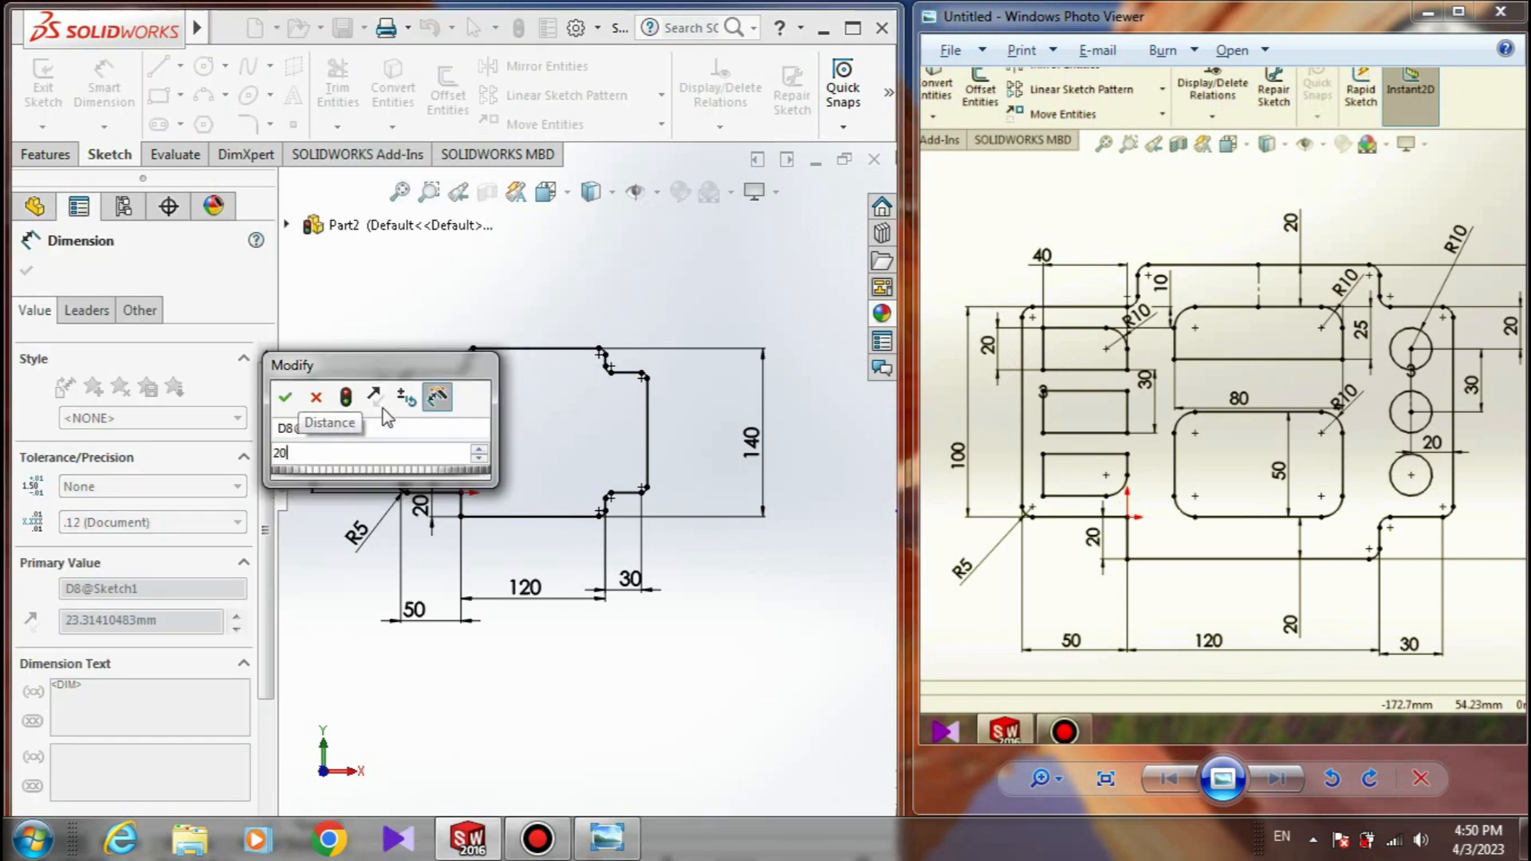
{"action": "key", "text": "Return"}
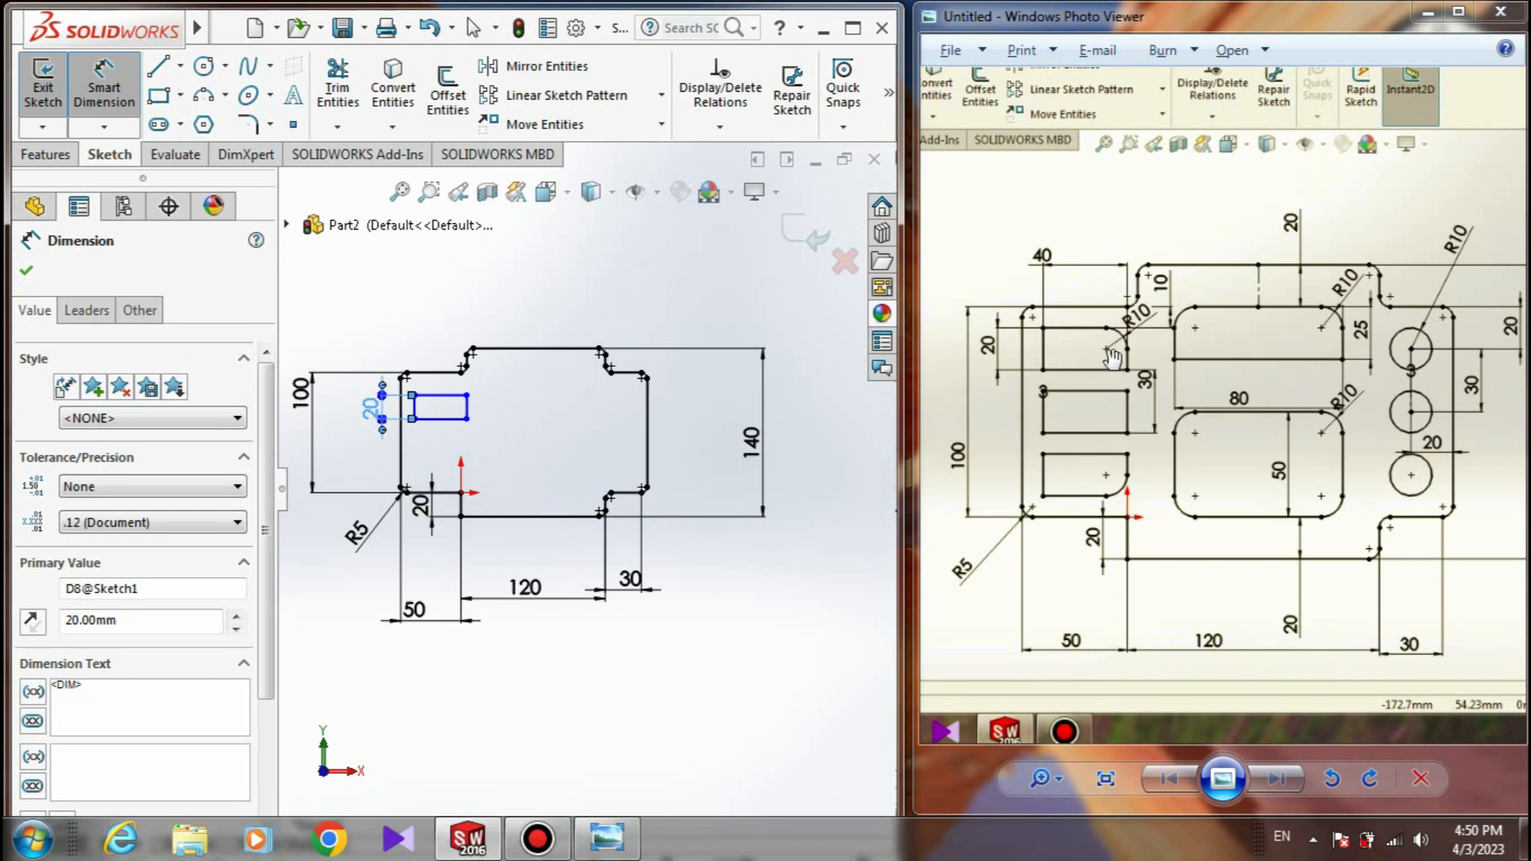
- Dimension the rectangle's width as 40 mm between its two vertical edges
{"action": "left_click", "coordinate": [469, 408]}
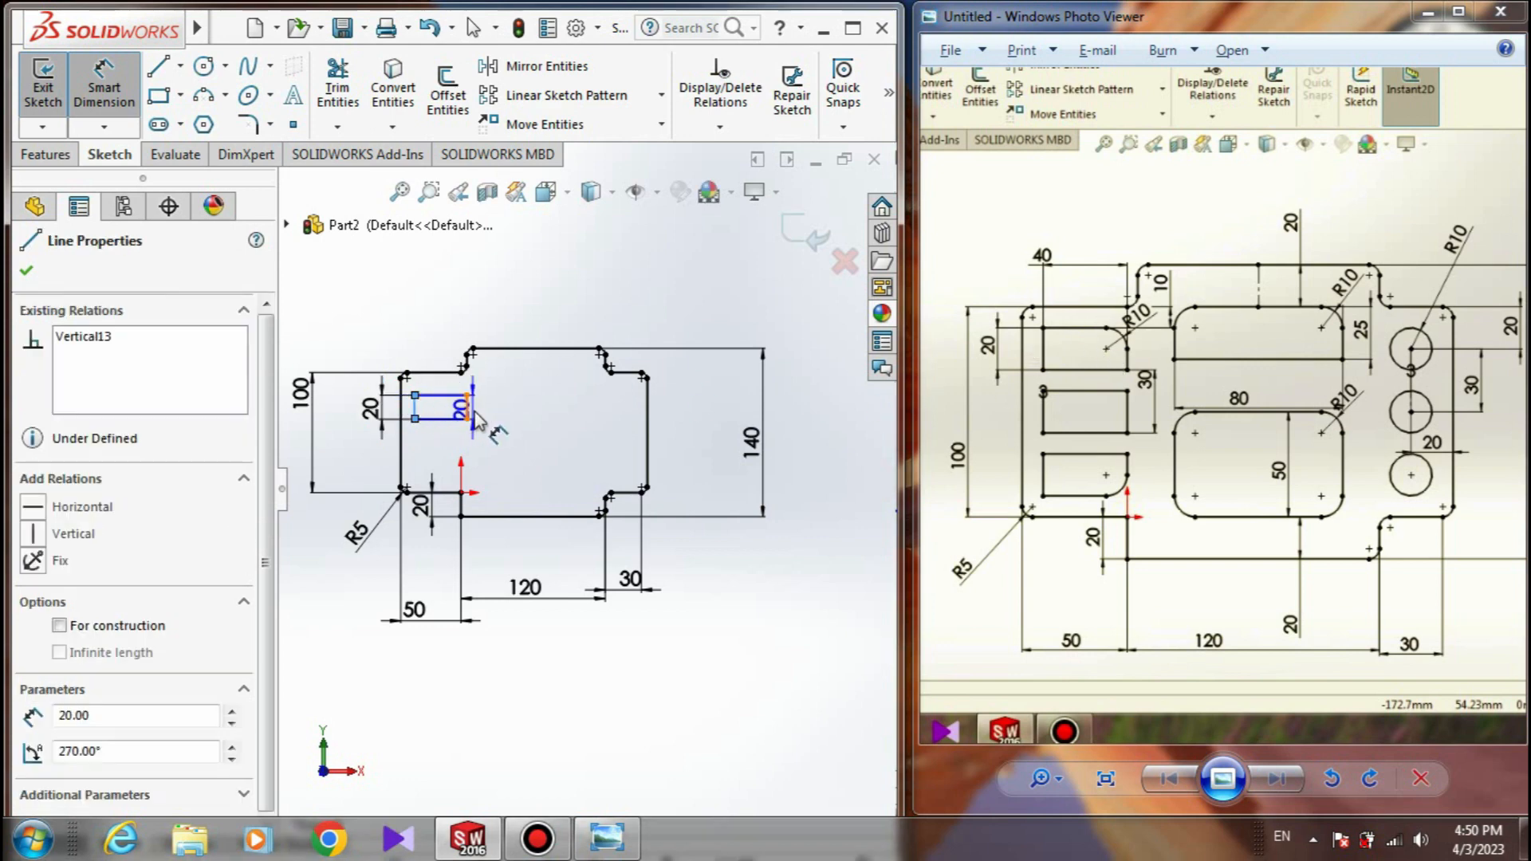
{"action": "left_click", "coordinate": [416, 407]}
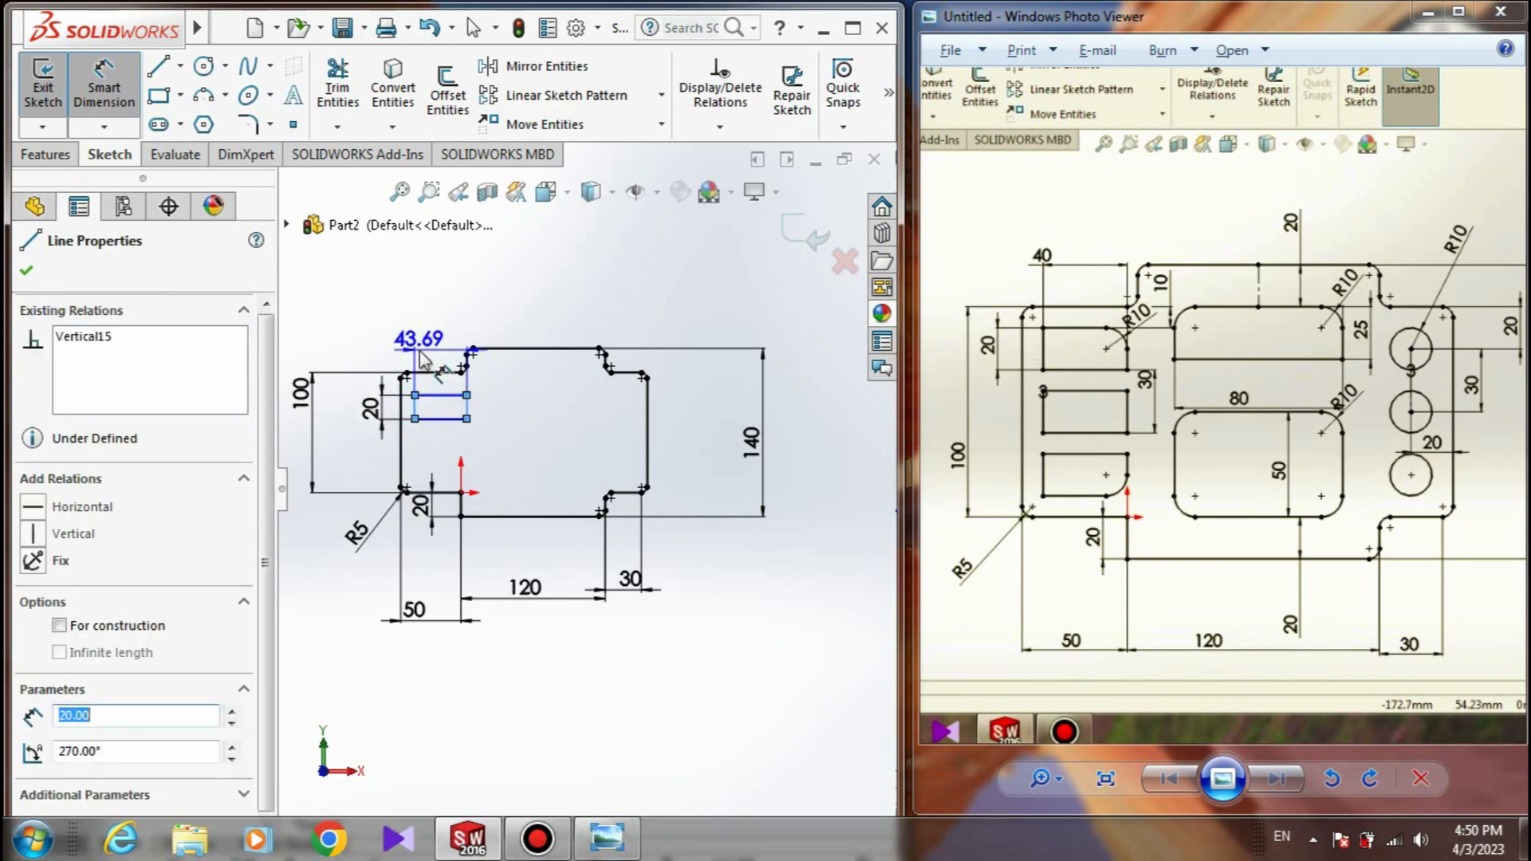
{"action": "left_click", "coordinate": [421, 355]}
{"action": "type", "text": "40"}
{"action": "key", "text": "Return"}
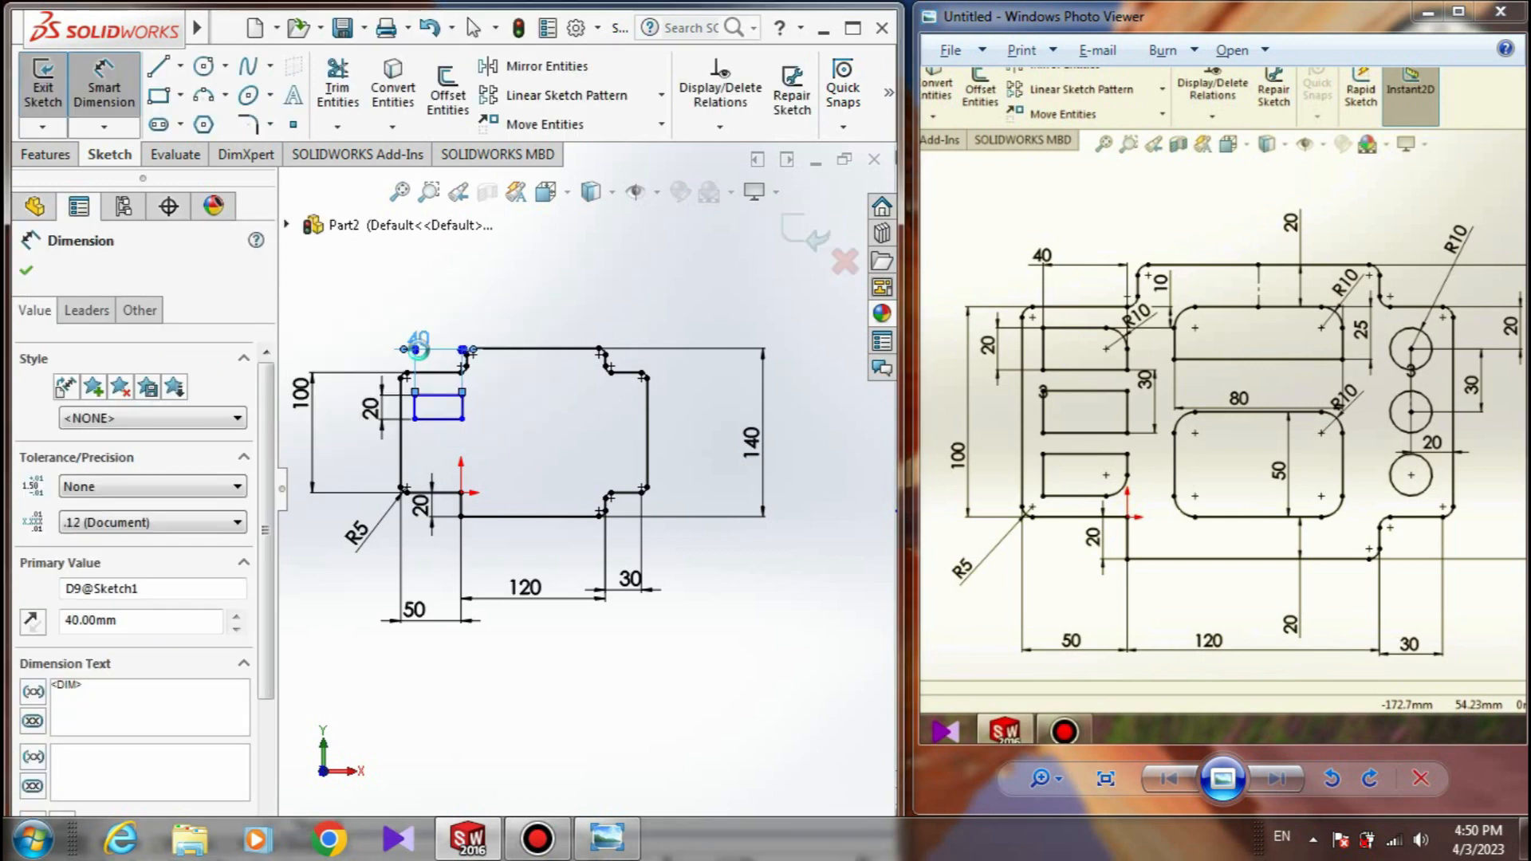
{"action": "left_click", "coordinate": [470, 408]}
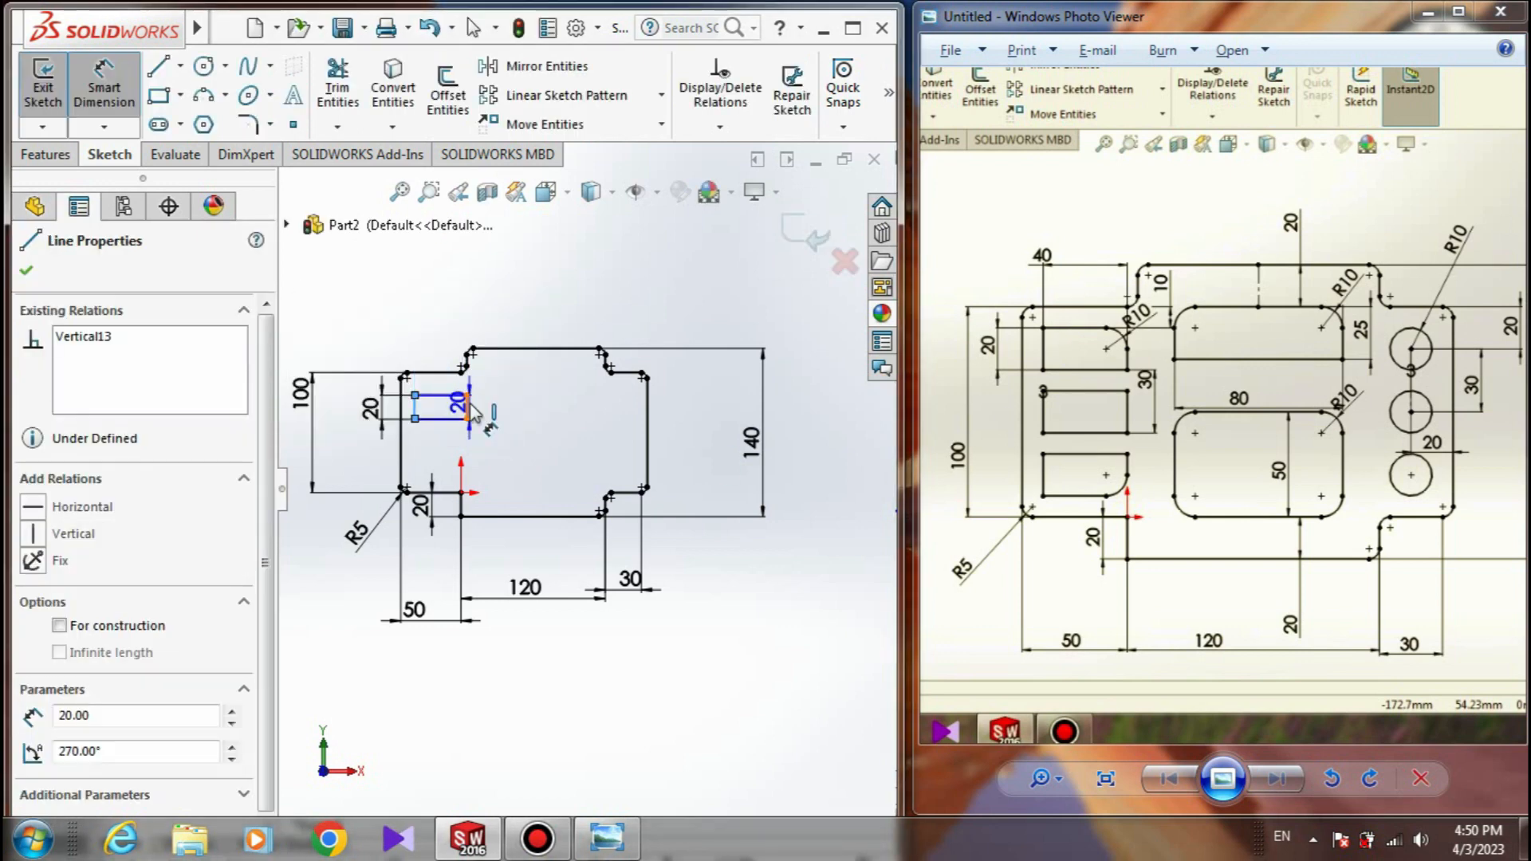
{"action": "left_click", "coordinate": [415, 407]}
{"action": "left_click", "coordinate": [419, 351]}
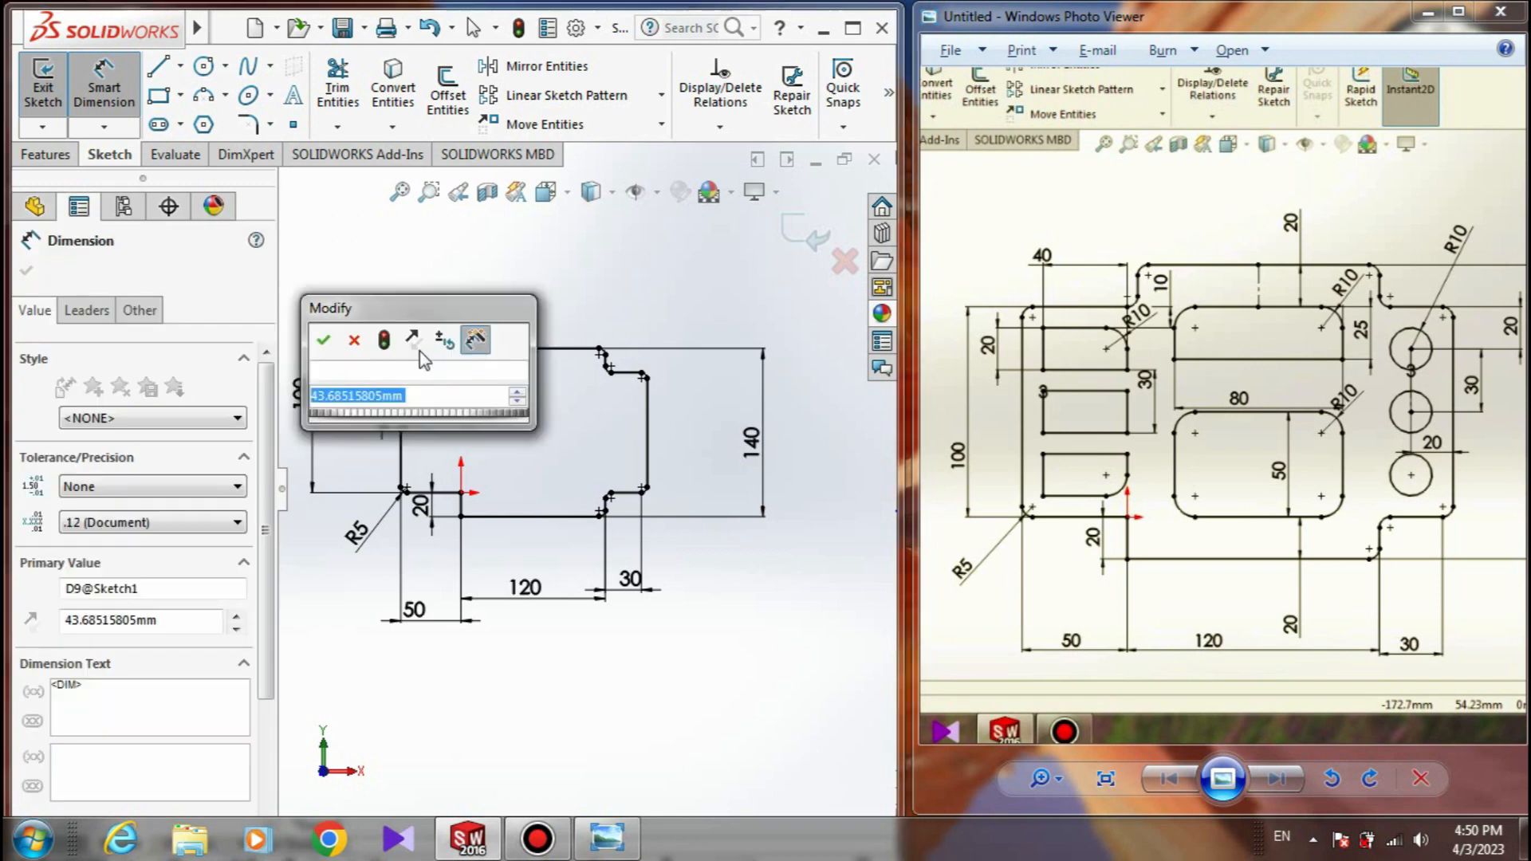
{"action": "type", "text": "40"}
{"action": "key", "text": "Return"}
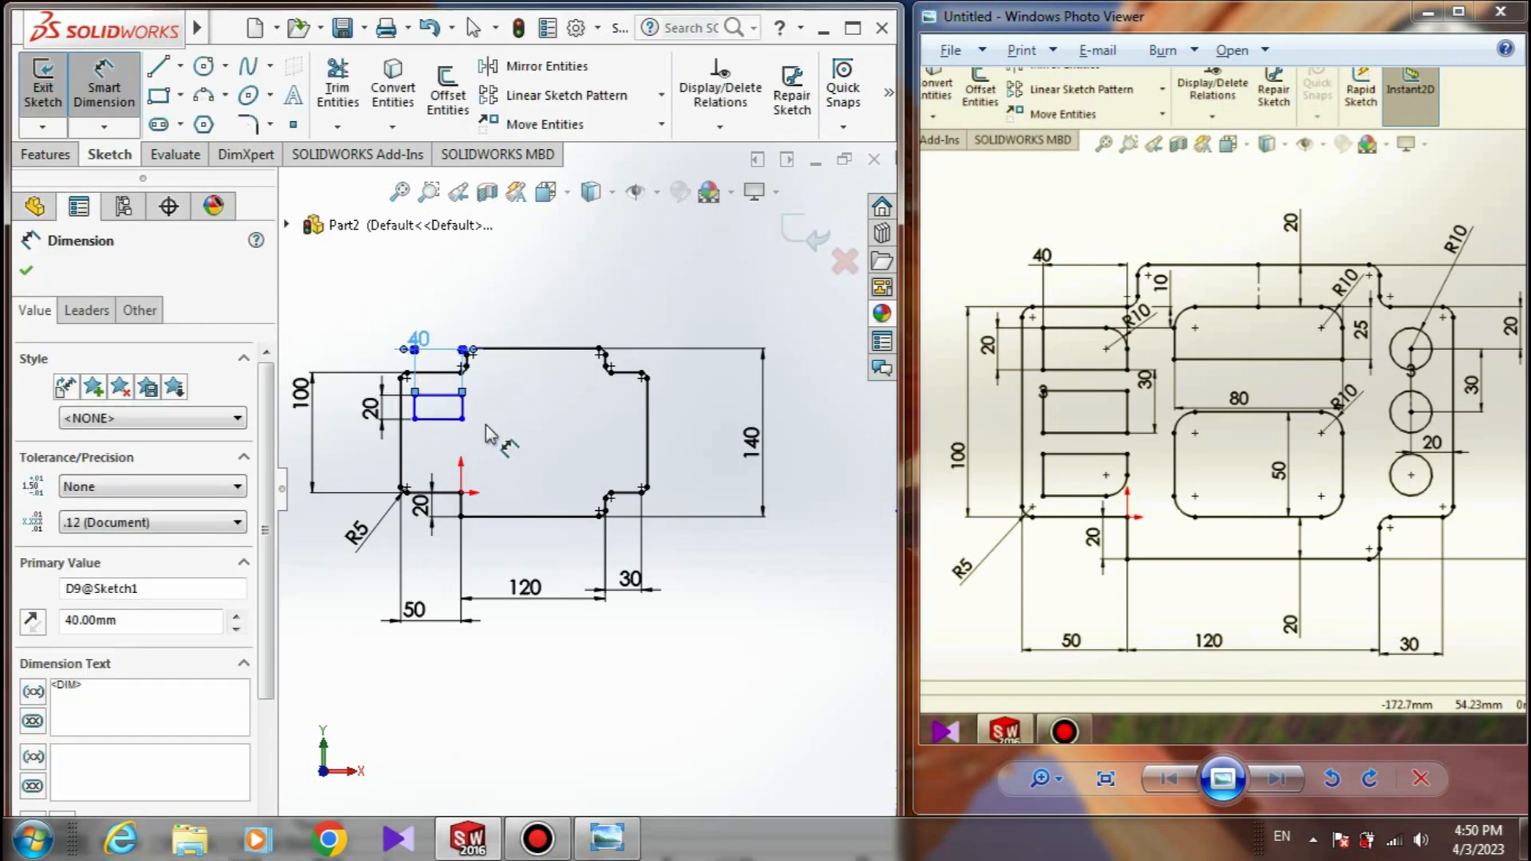
{"action": "left_click", "coordinate": [27, 271]}
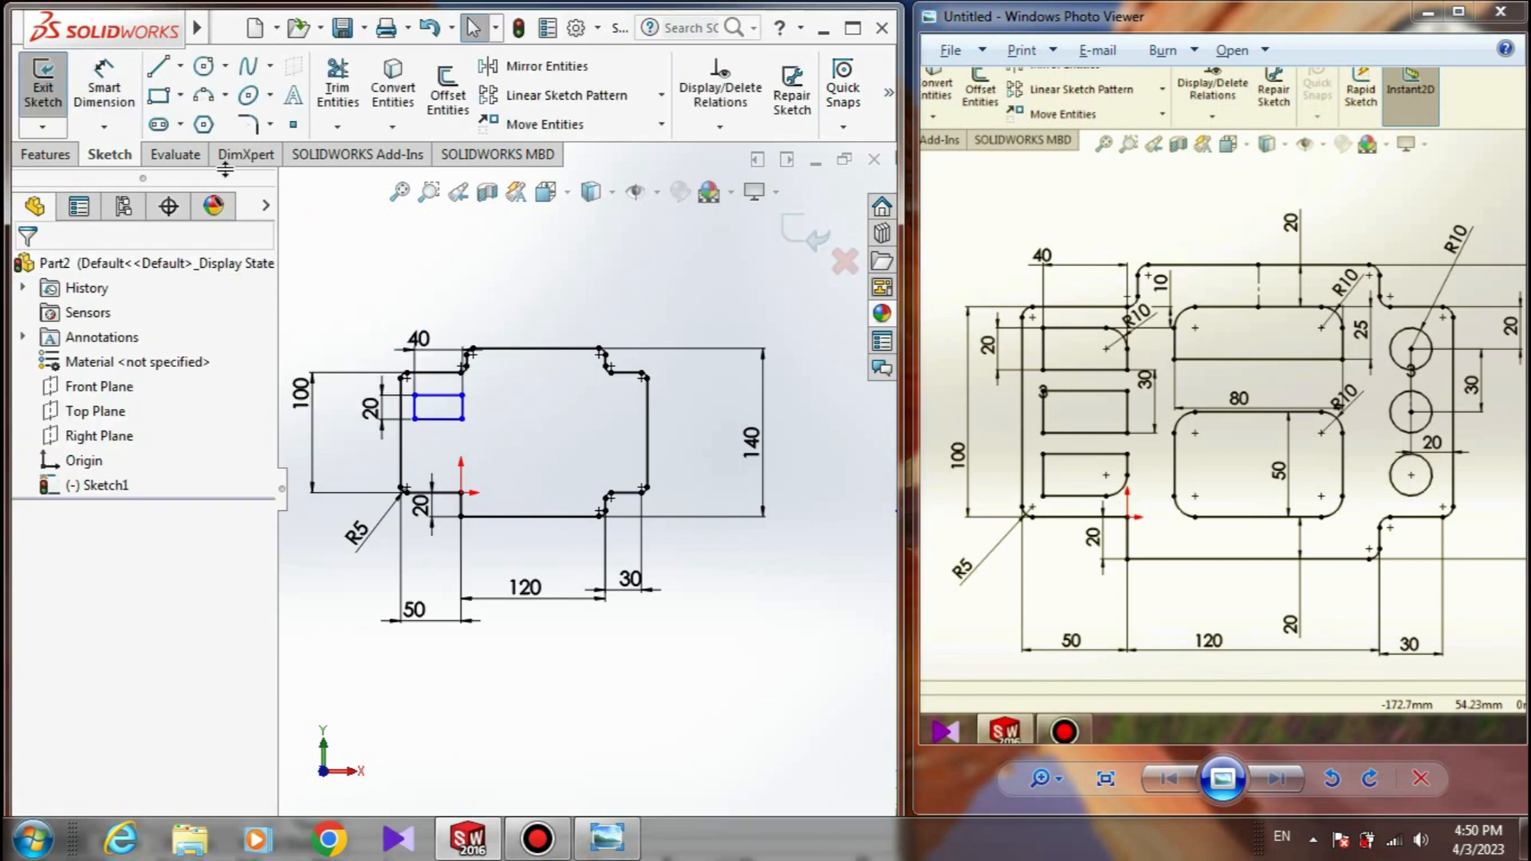
- Try a 10 mm sketch fillet on the rectangle's upper-right corner and undo it
{"action": "left_click", "coordinate": [249, 124]}
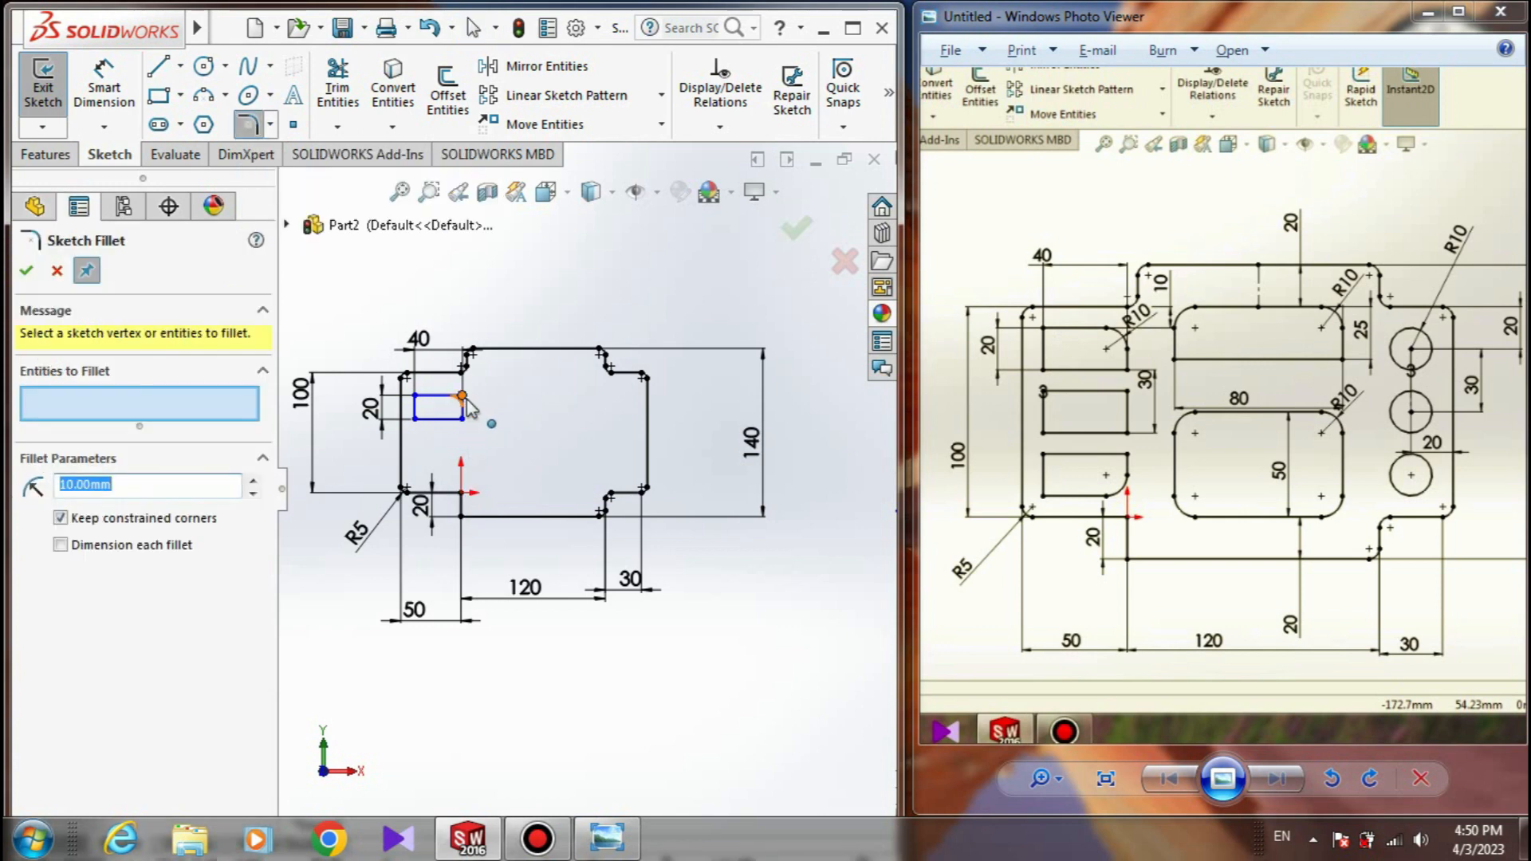
{"action": "scroll", "coordinate": [479, 416], "scroll_direction": "down", "scroll_amount": 5}
{"action": "scroll", "coordinate": [479, 414], "scroll_direction": "up", "scroll_amount": 2}
{"action": "scroll", "coordinate": [524, 430], "scroll_direction": "down", "scroll_amount": 2}
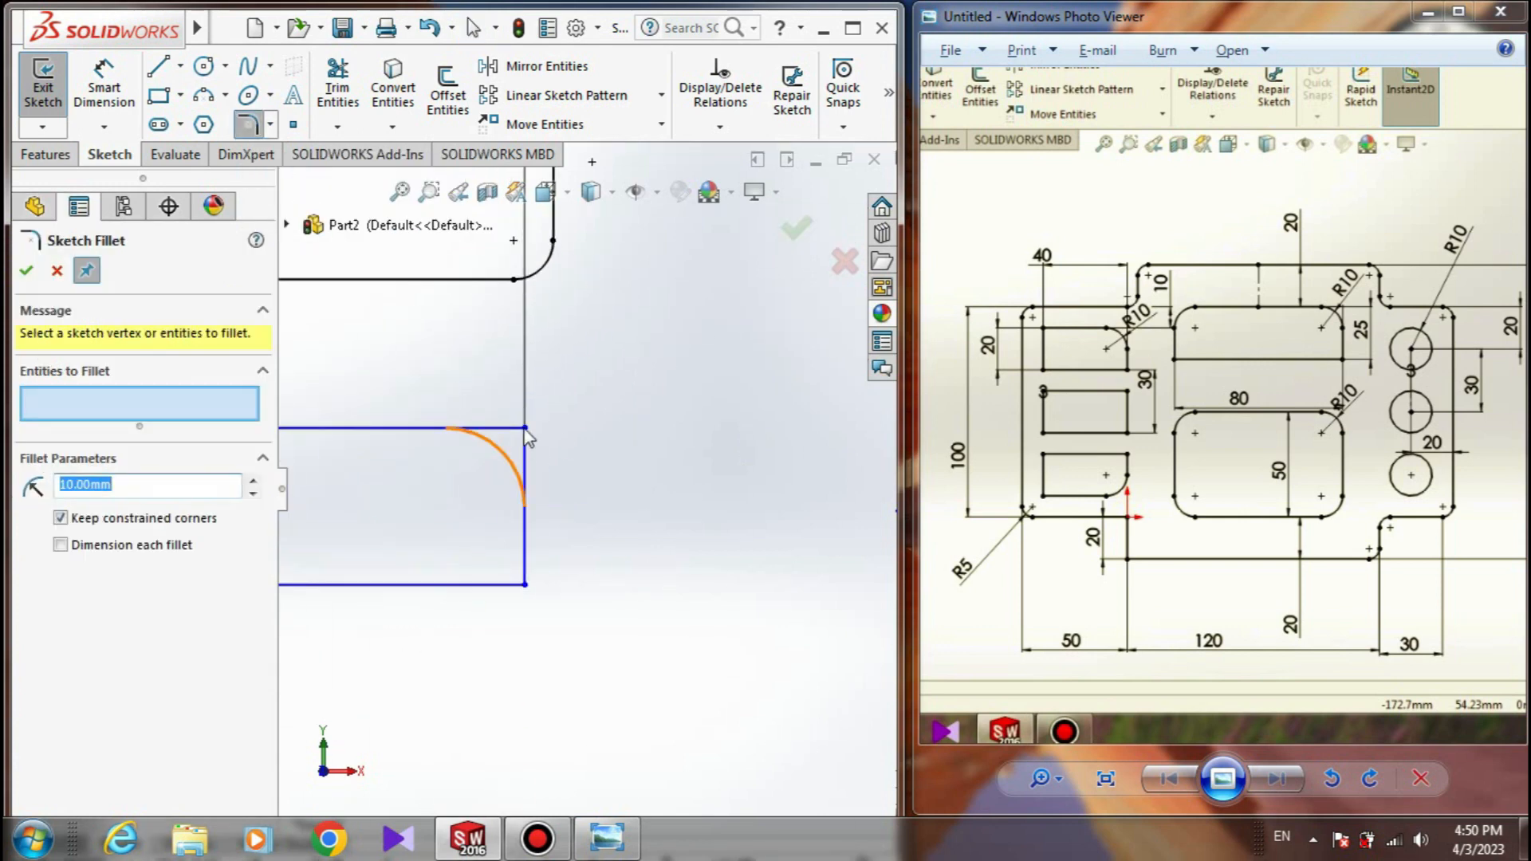
{"action": "left_click", "coordinate": [524, 429]}
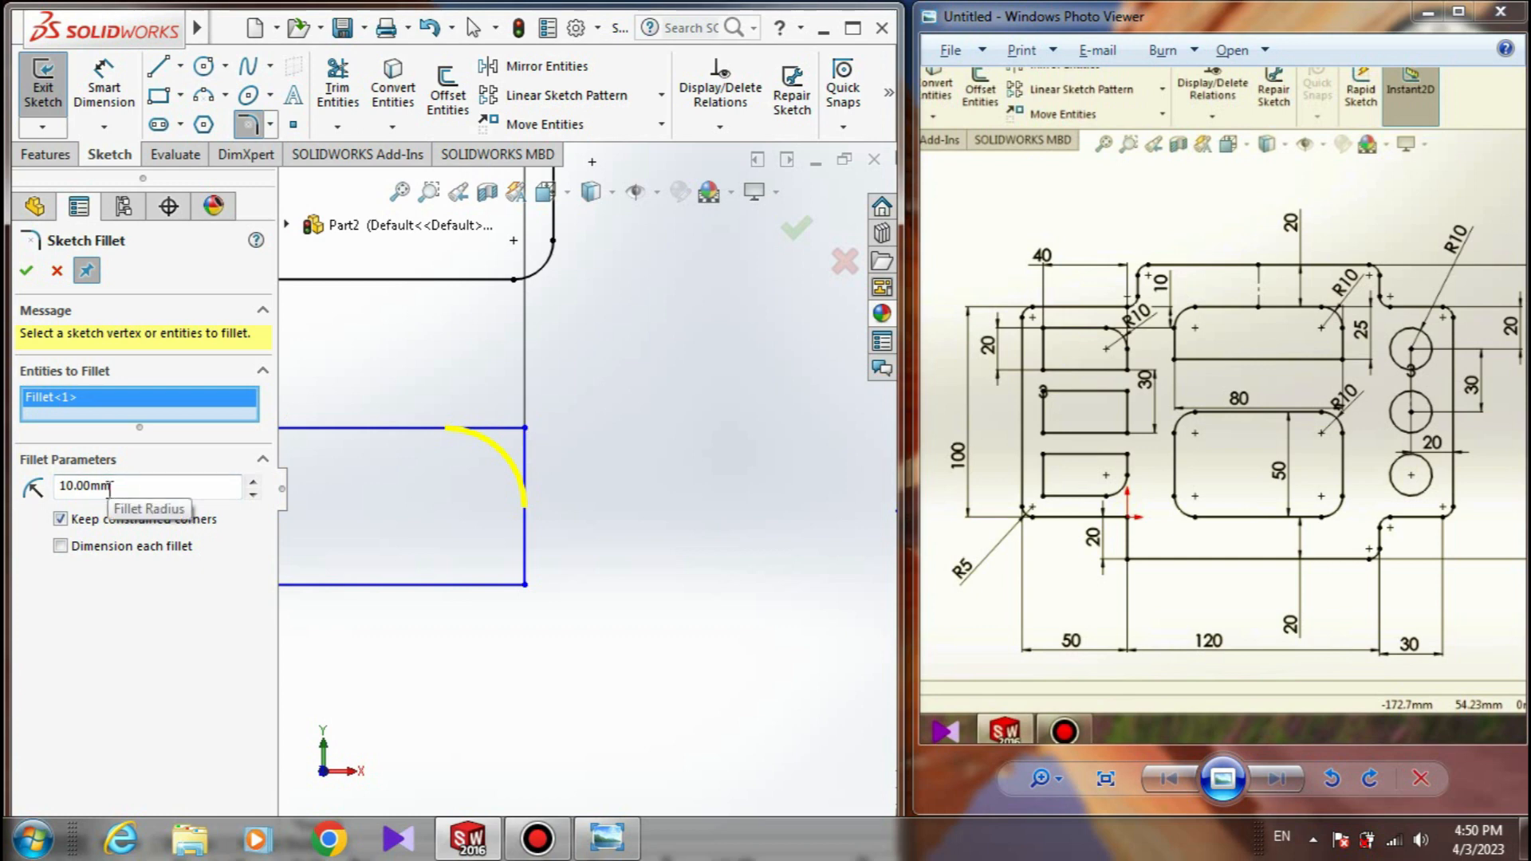
{"action": "left_click", "coordinate": [26, 270]}
{"action": "scroll", "coordinate": [657, 482], "scroll_direction": "up", "scroll_amount": 3}
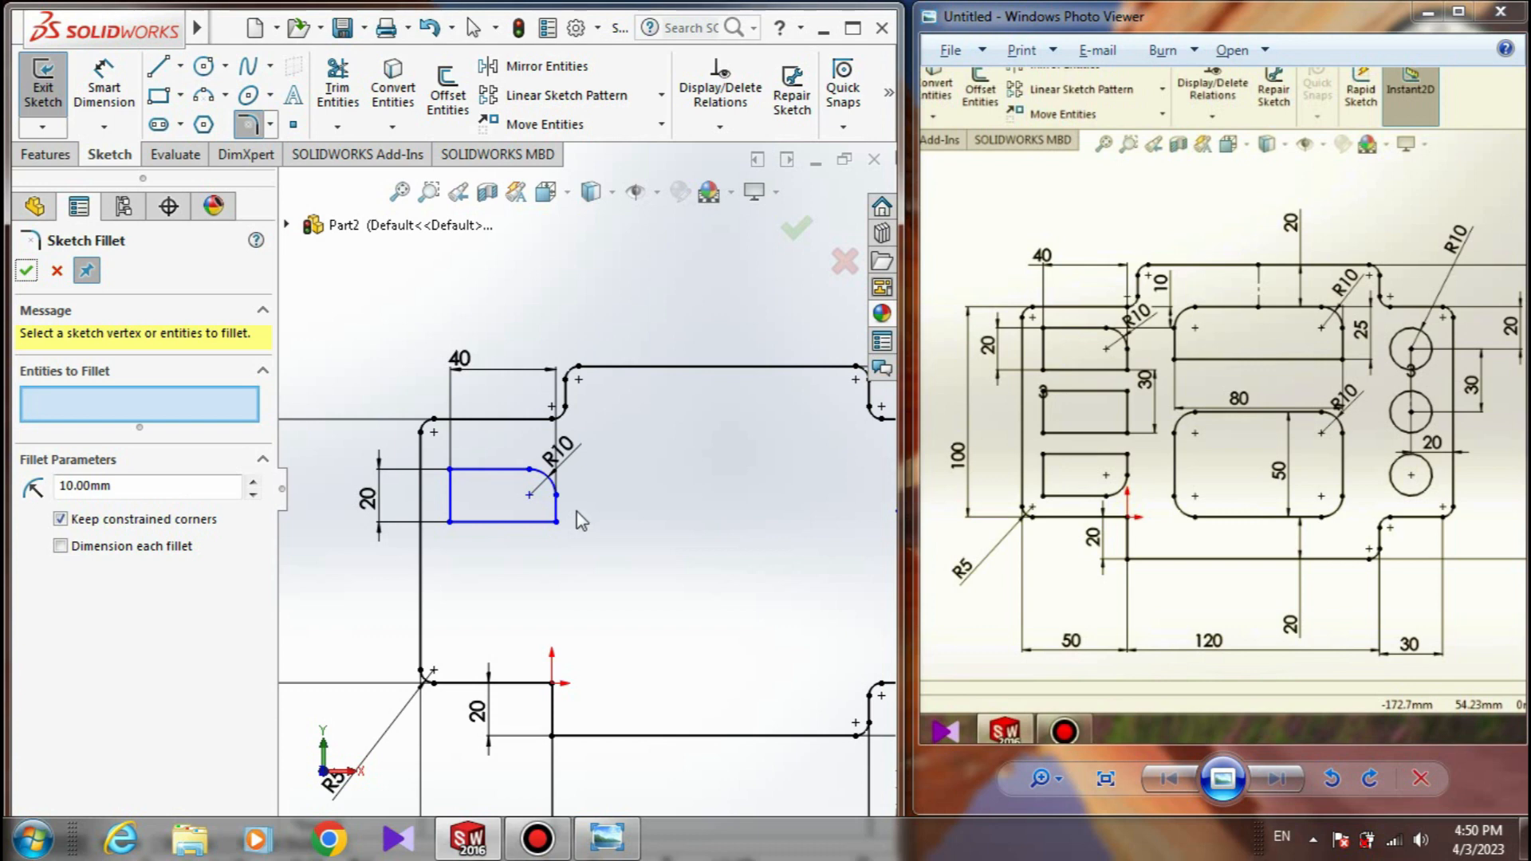
{"action": "key", "text": "ctrl+z"}
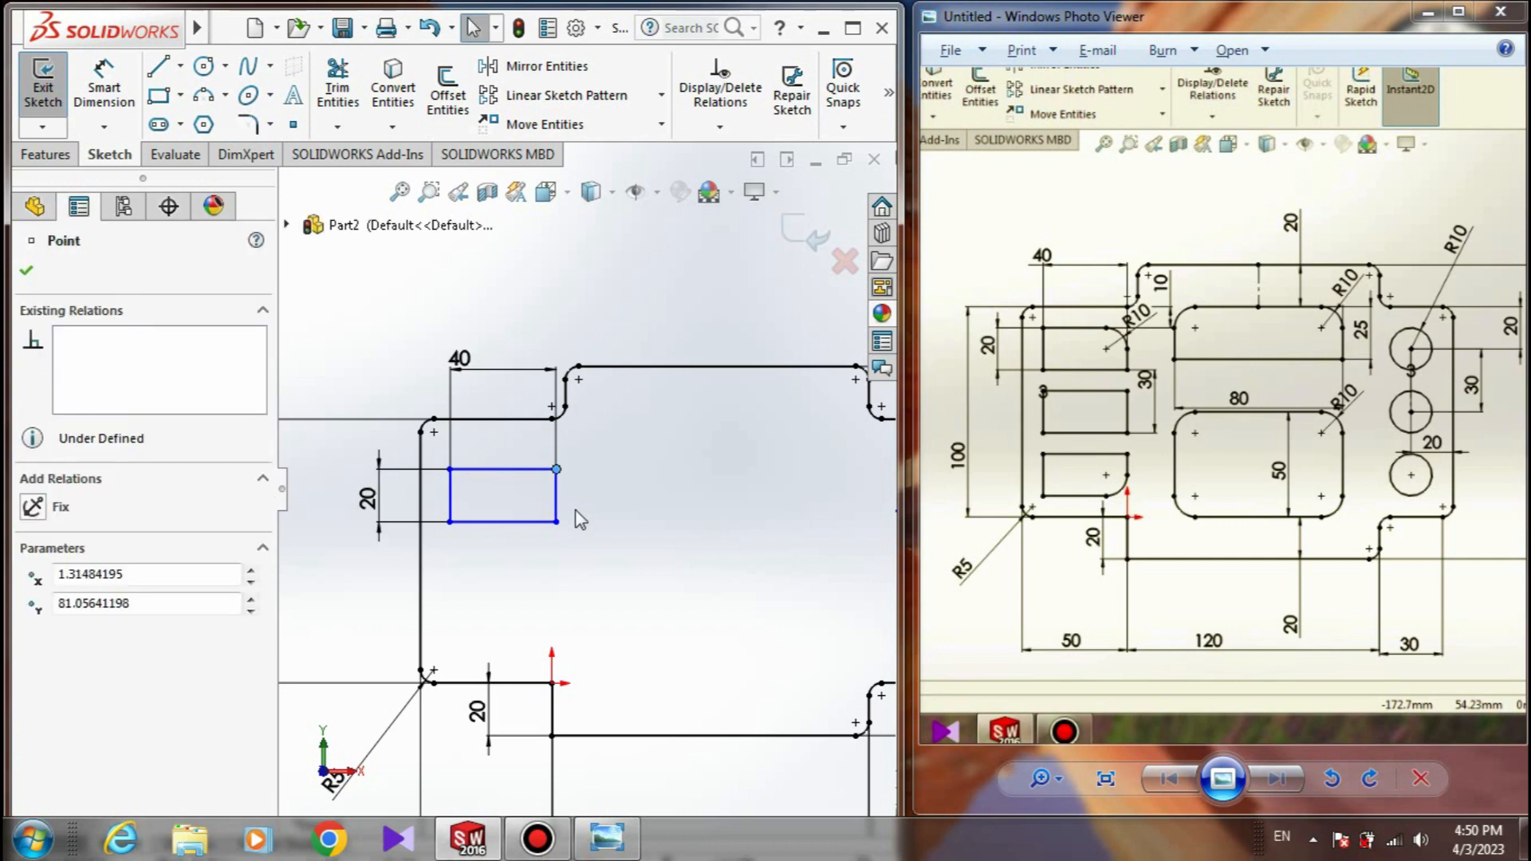
{"action": "left_click", "coordinate": [365, 293]}
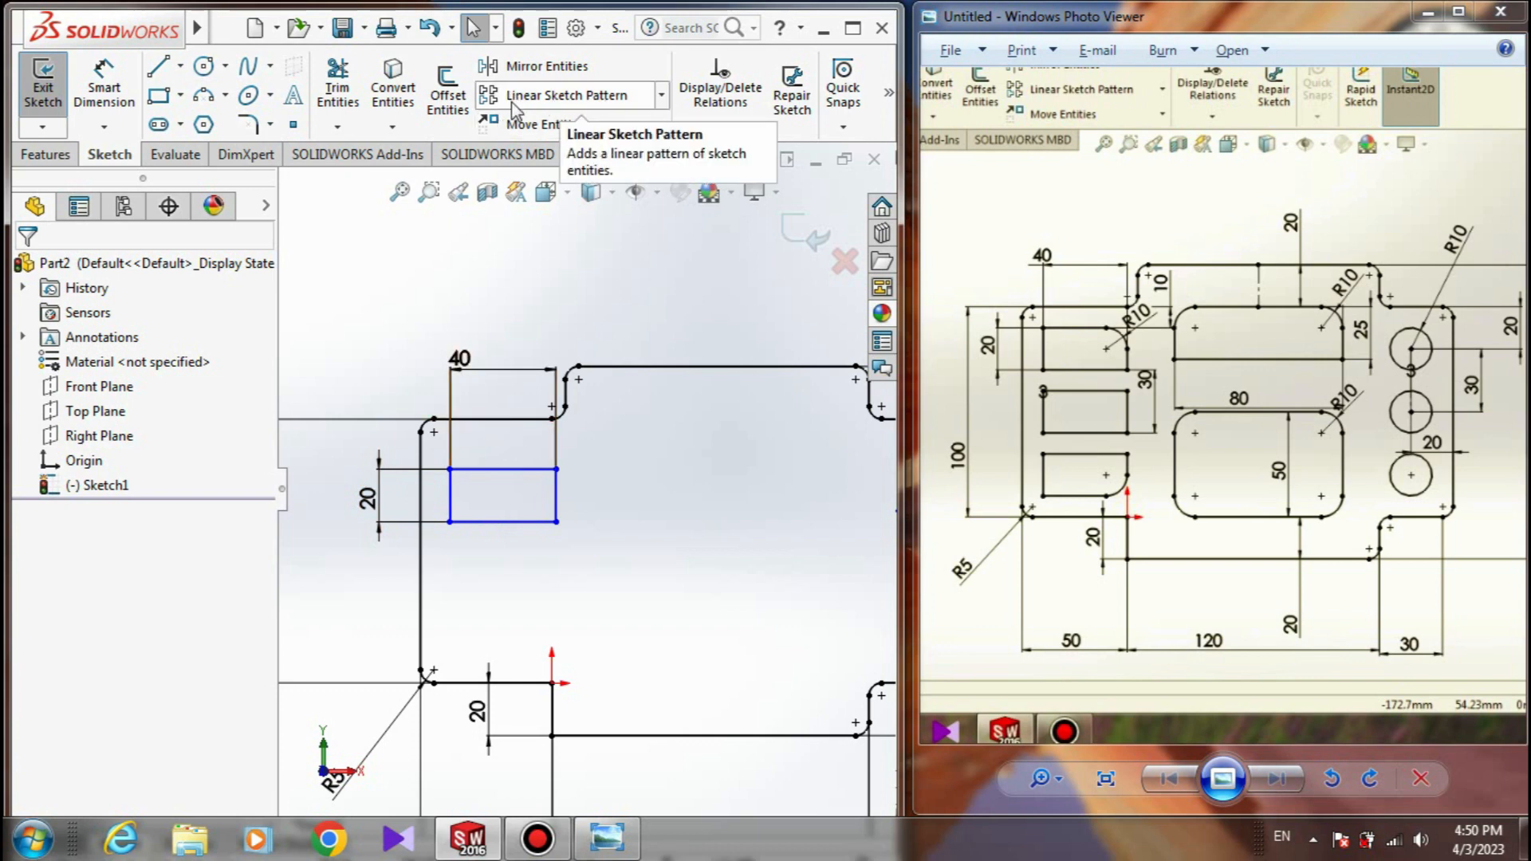
- Set up a linear sketch pattern of the rectangle with 1 instance along X and 3 along Y at 30 mm spacing, displaying the Y instance count
{"action": "left_click", "coordinate": [592, 103]}
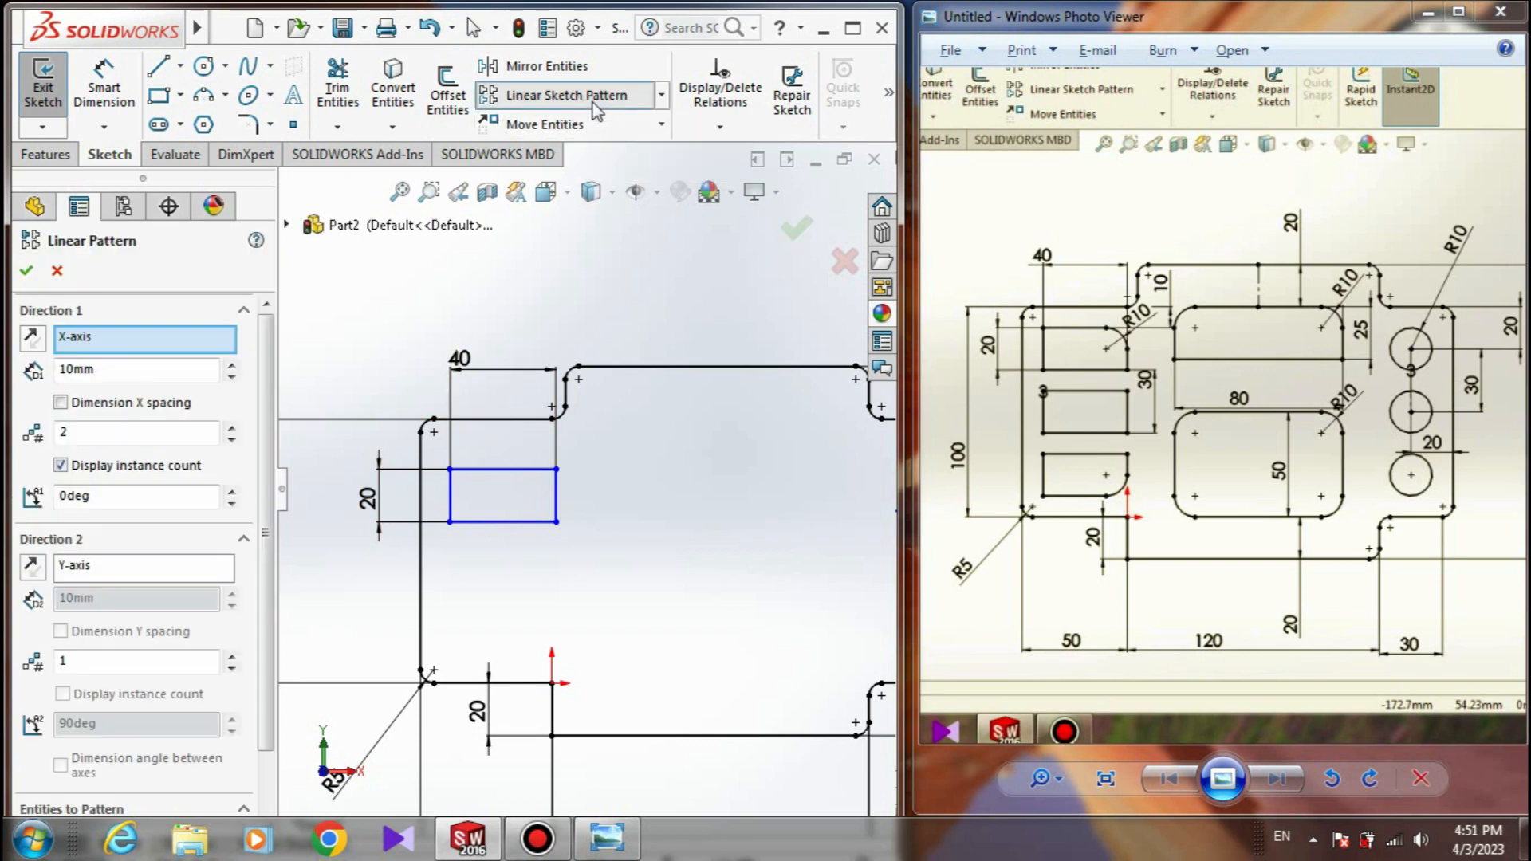
{"action": "left_click", "coordinate": [452, 496]}
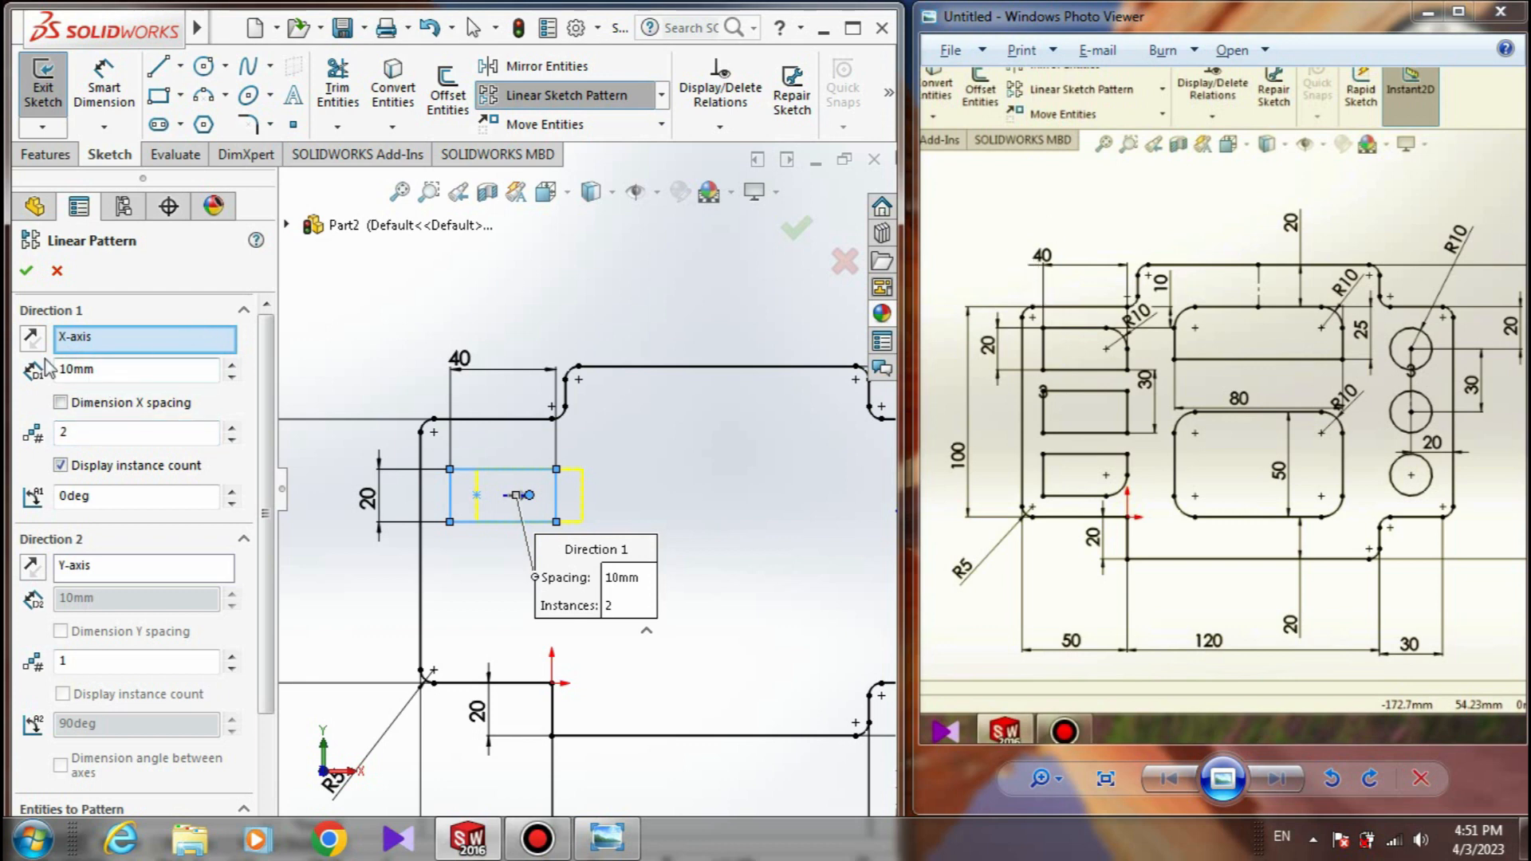
{"action": "left_click", "coordinate": [82, 433]}
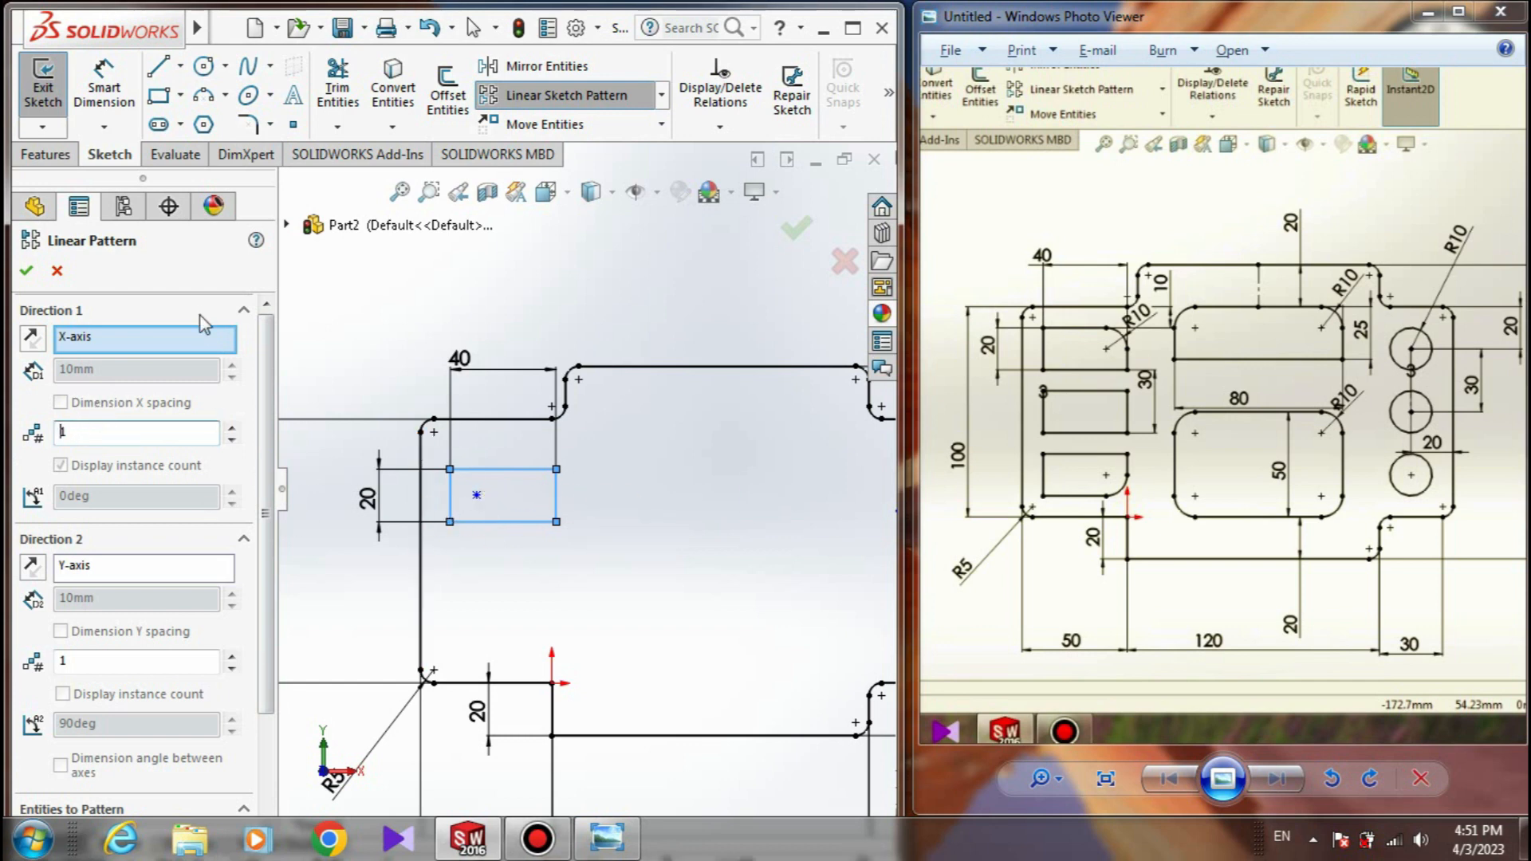
{"action": "left_click", "coordinate": [93, 662]}
{"action": "key", "text": "BackSpace"}
{"action": "type", "text": "3"}
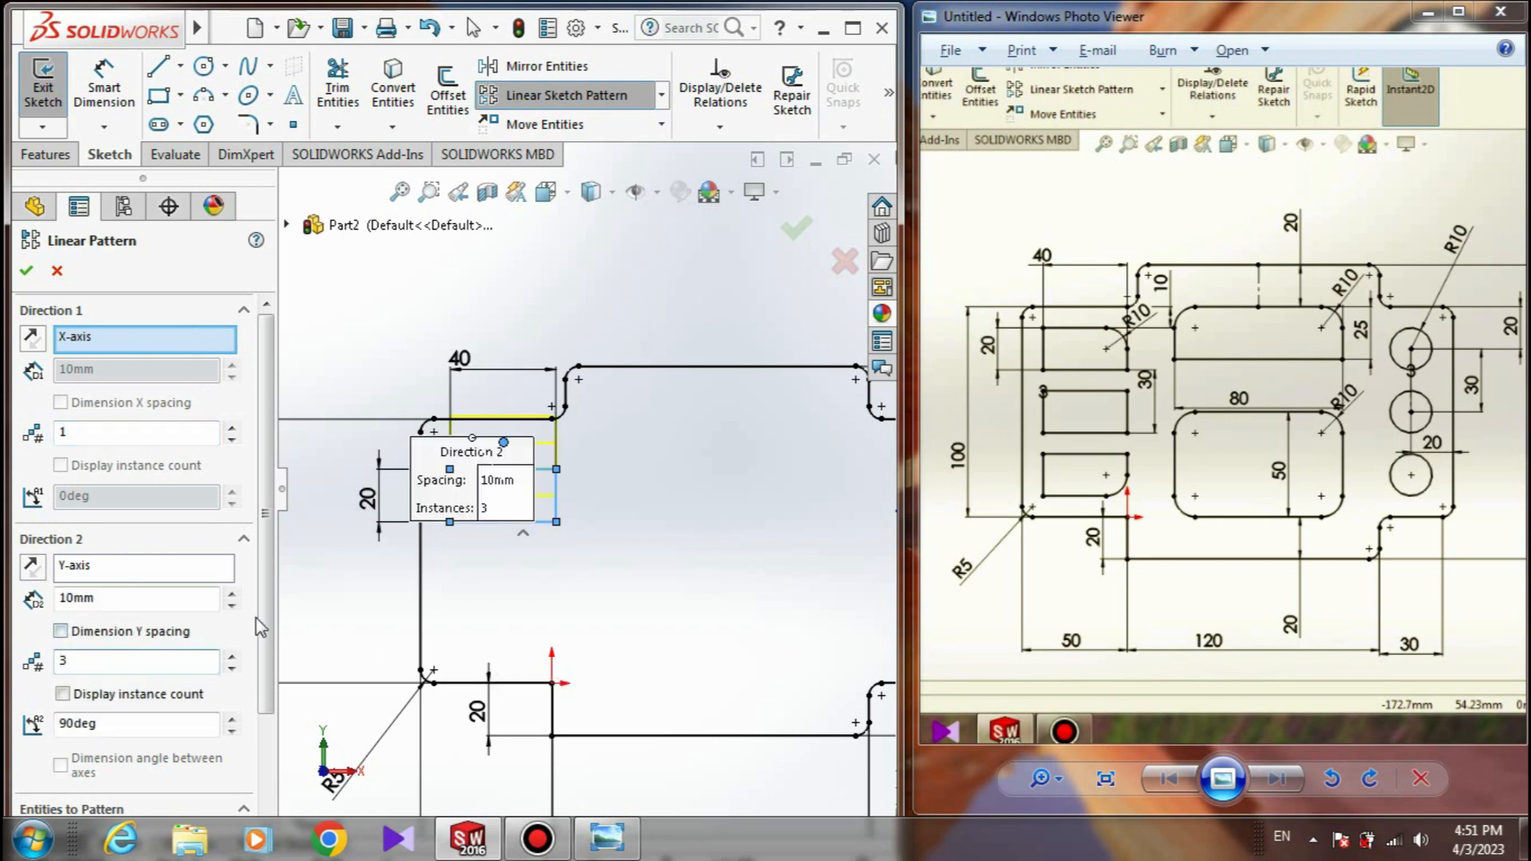
{"action": "left_click", "coordinate": [61, 693]}
{"action": "scroll", "coordinate": [72, 685], "scroll_direction": "down", "scroll_amount": 1}
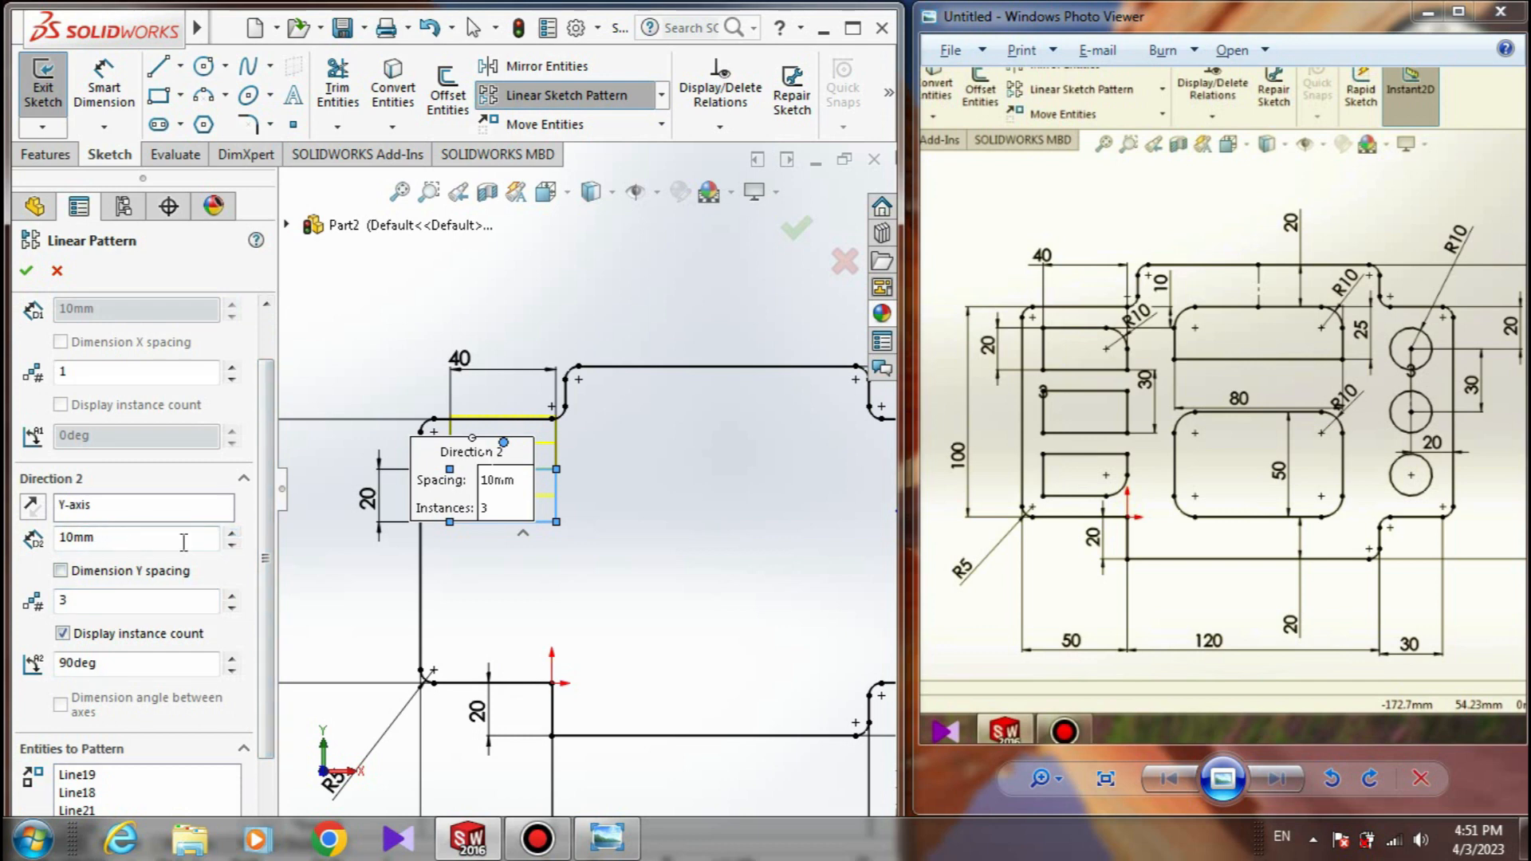
{"action": "left_click", "coordinate": [232, 531]}
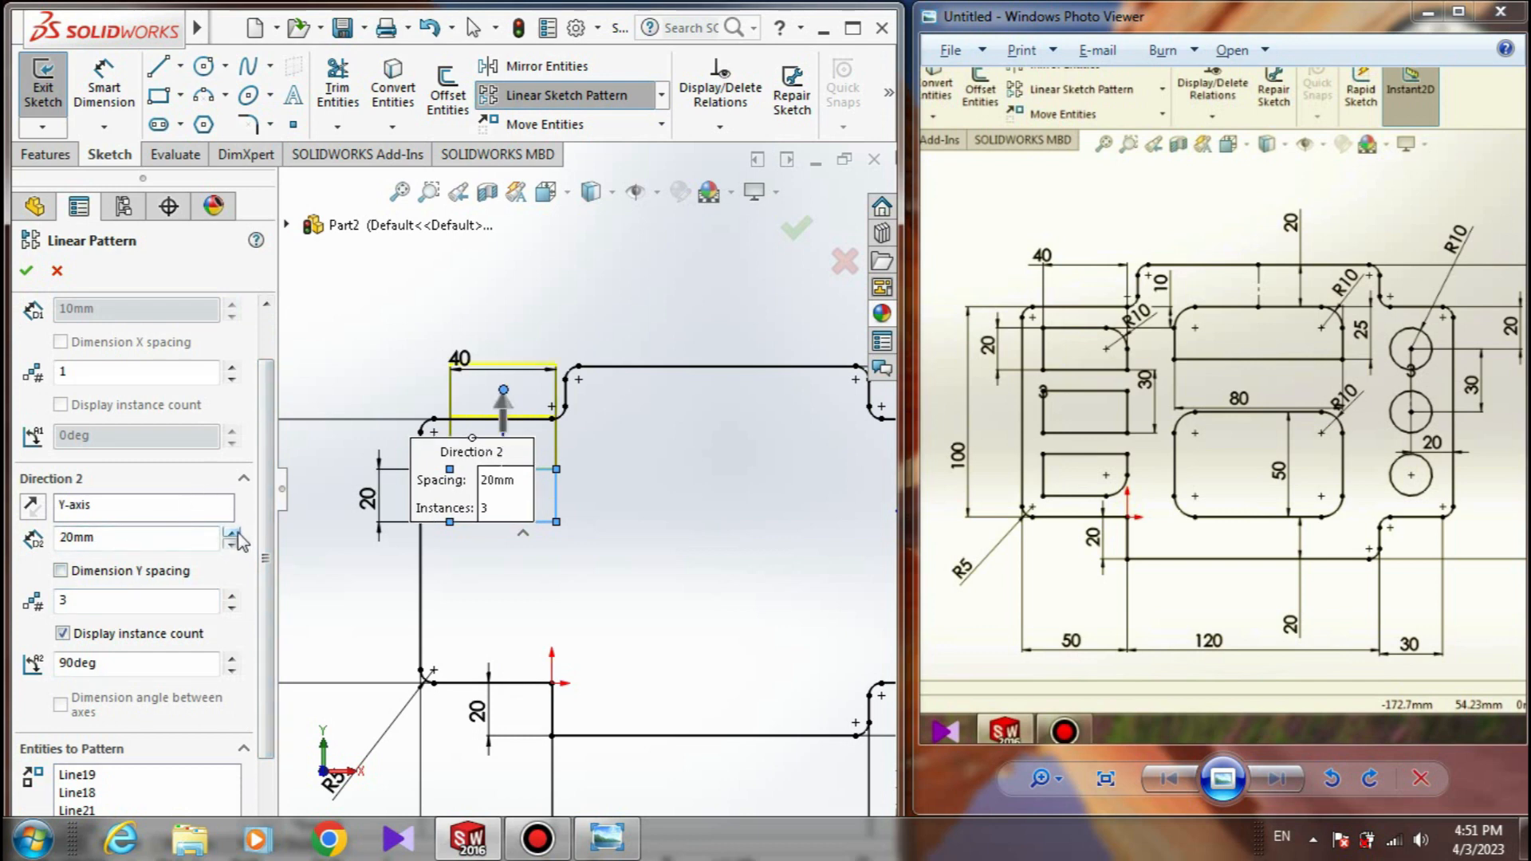
{"action": "left_click", "coordinate": [232, 531]}
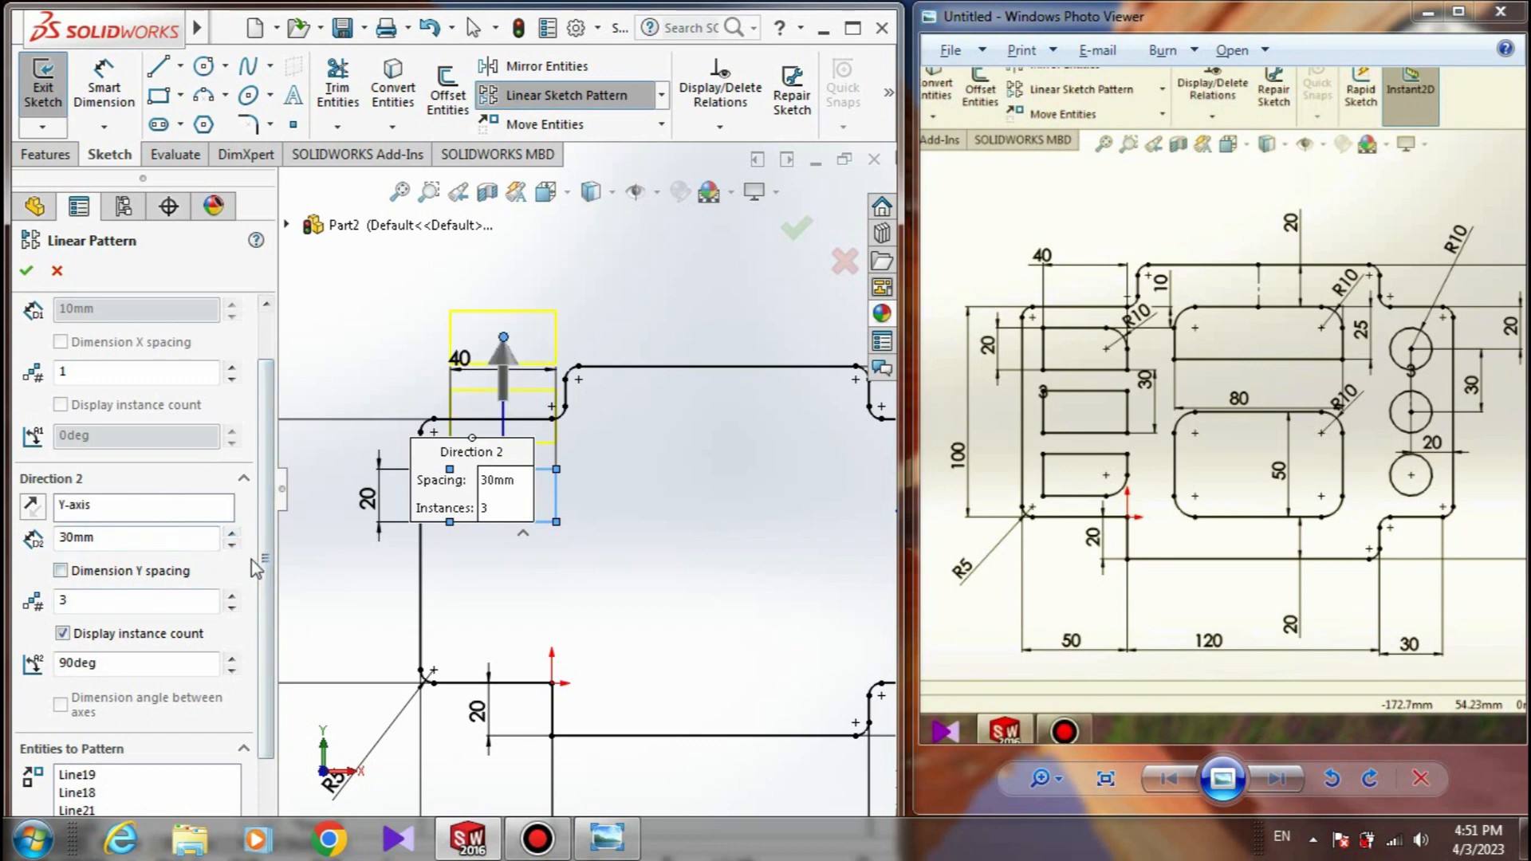
- Set the pattern's Y-direction angle to 90 degrees
{"action": "left_click_drag", "start_coordinate": [263, 606], "coordinate": [251, 668]}
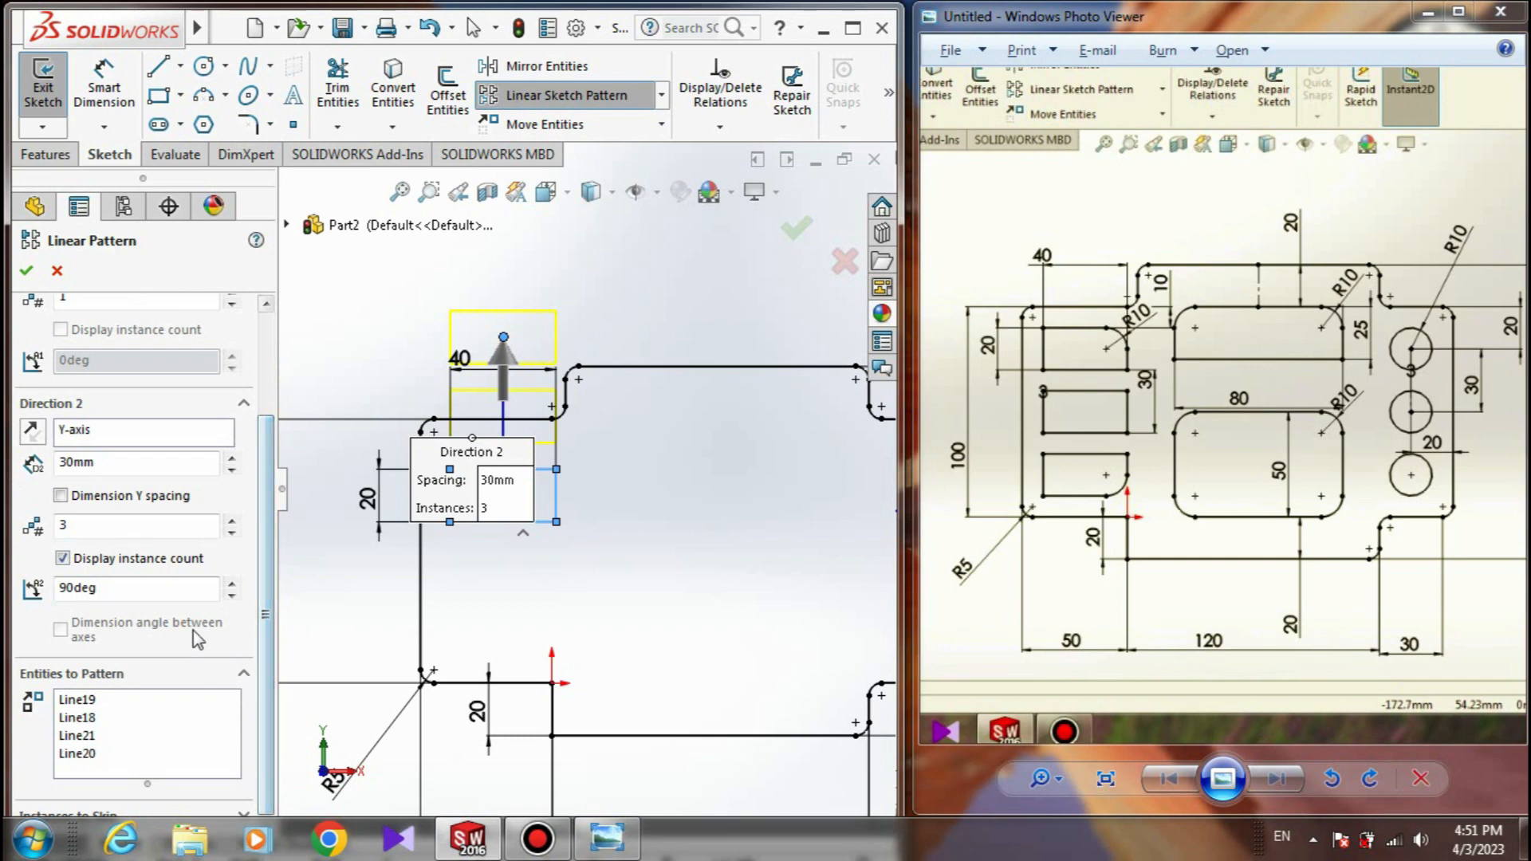
{"action": "left_click", "coordinate": [232, 583]}
{"action": "left_click", "coordinate": [232, 583]}
{"action": "left_click", "coordinate": [232, 582]}
{"action": "left_click", "coordinate": [232, 583]}
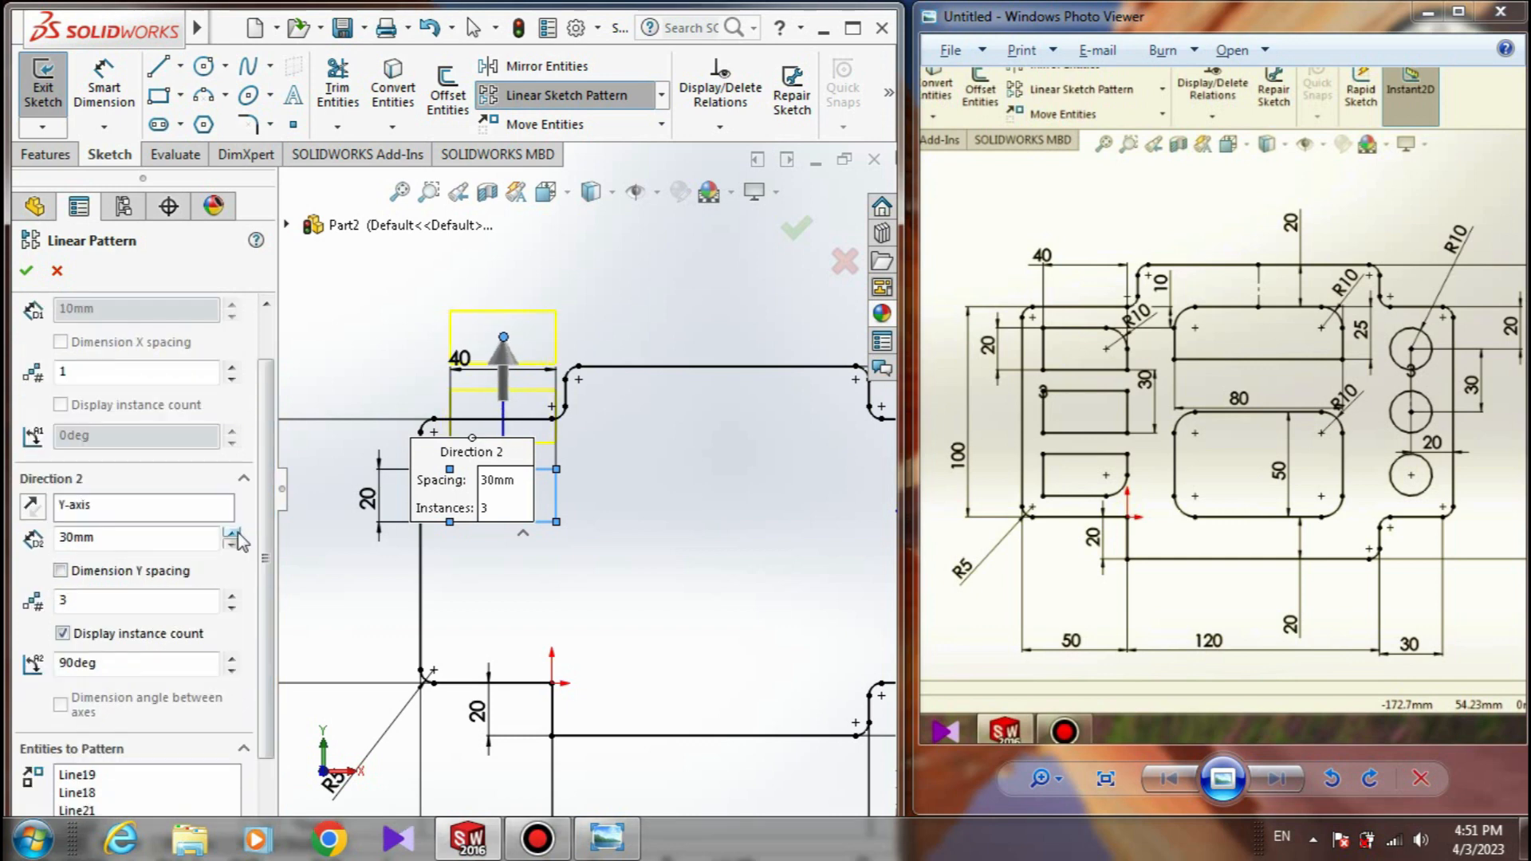
{"action": "left_click_drag", "start_coordinate": [264, 606], "coordinate": [249, 666]}
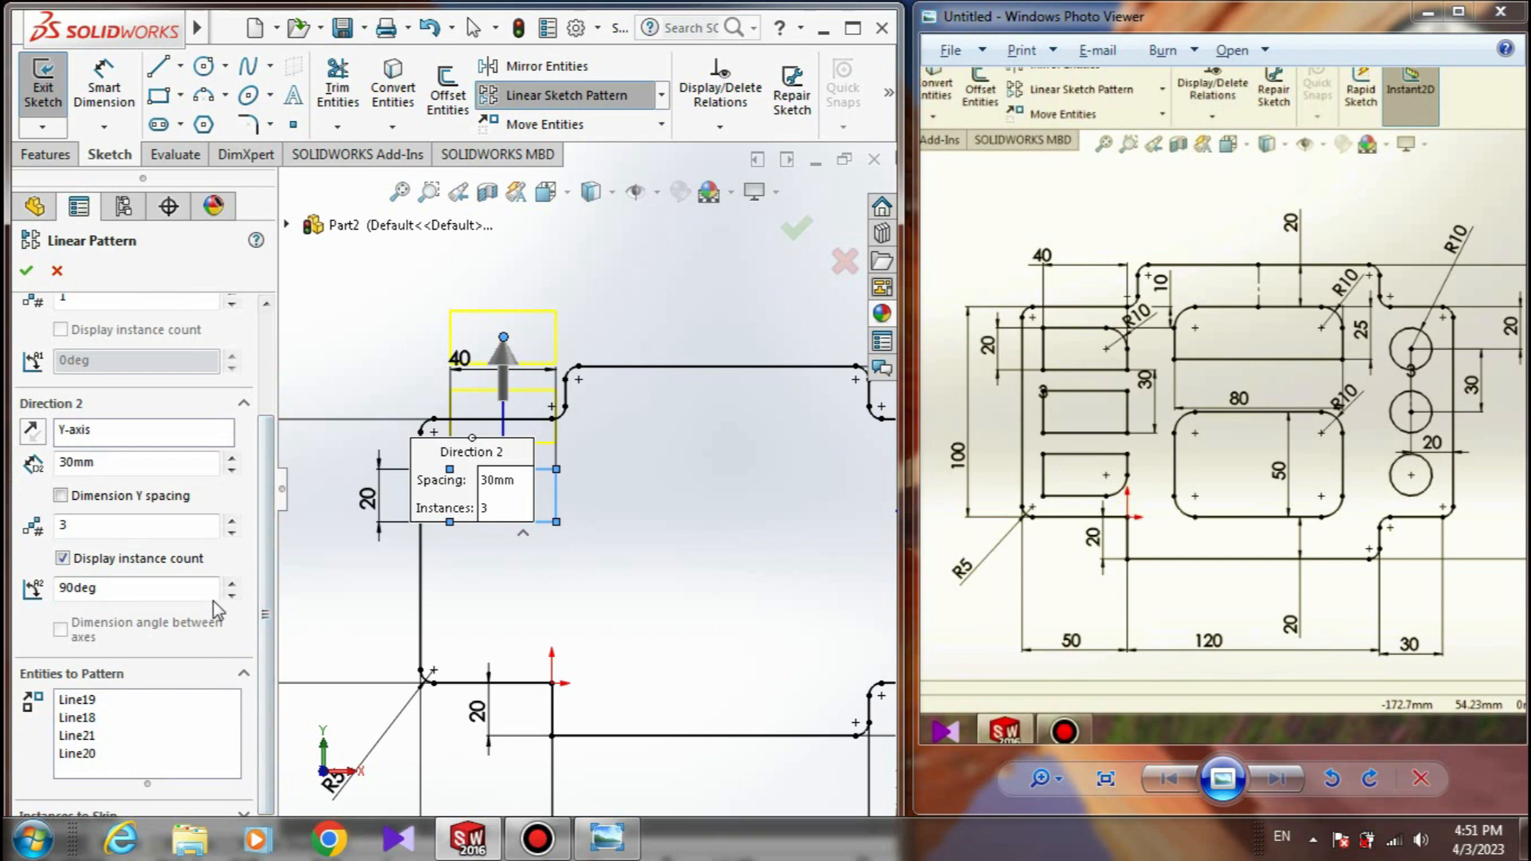
{"action": "double_click", "coordinate": [157, 593]}
{"action": "key", "text": "BackSpace"}
{"action": "type", "text": "90"}
{"action": "key", "text": "Return"}
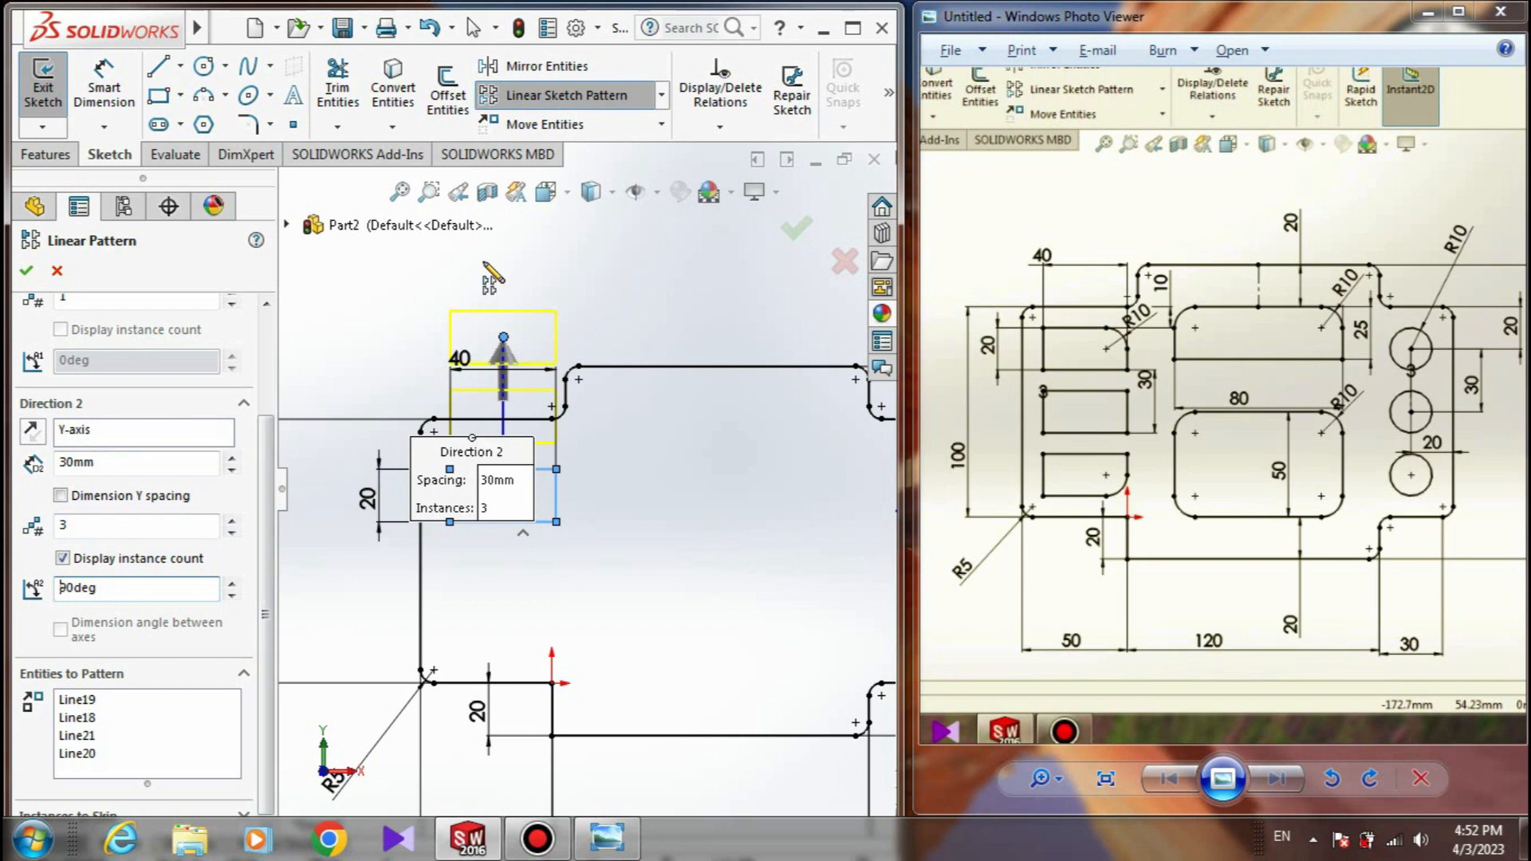
- Include the plate's lower-left corner arc in the pattern and create it with the Y direction reversed to run downward
{"action": "left_click", "coordinate": [424, 677]}
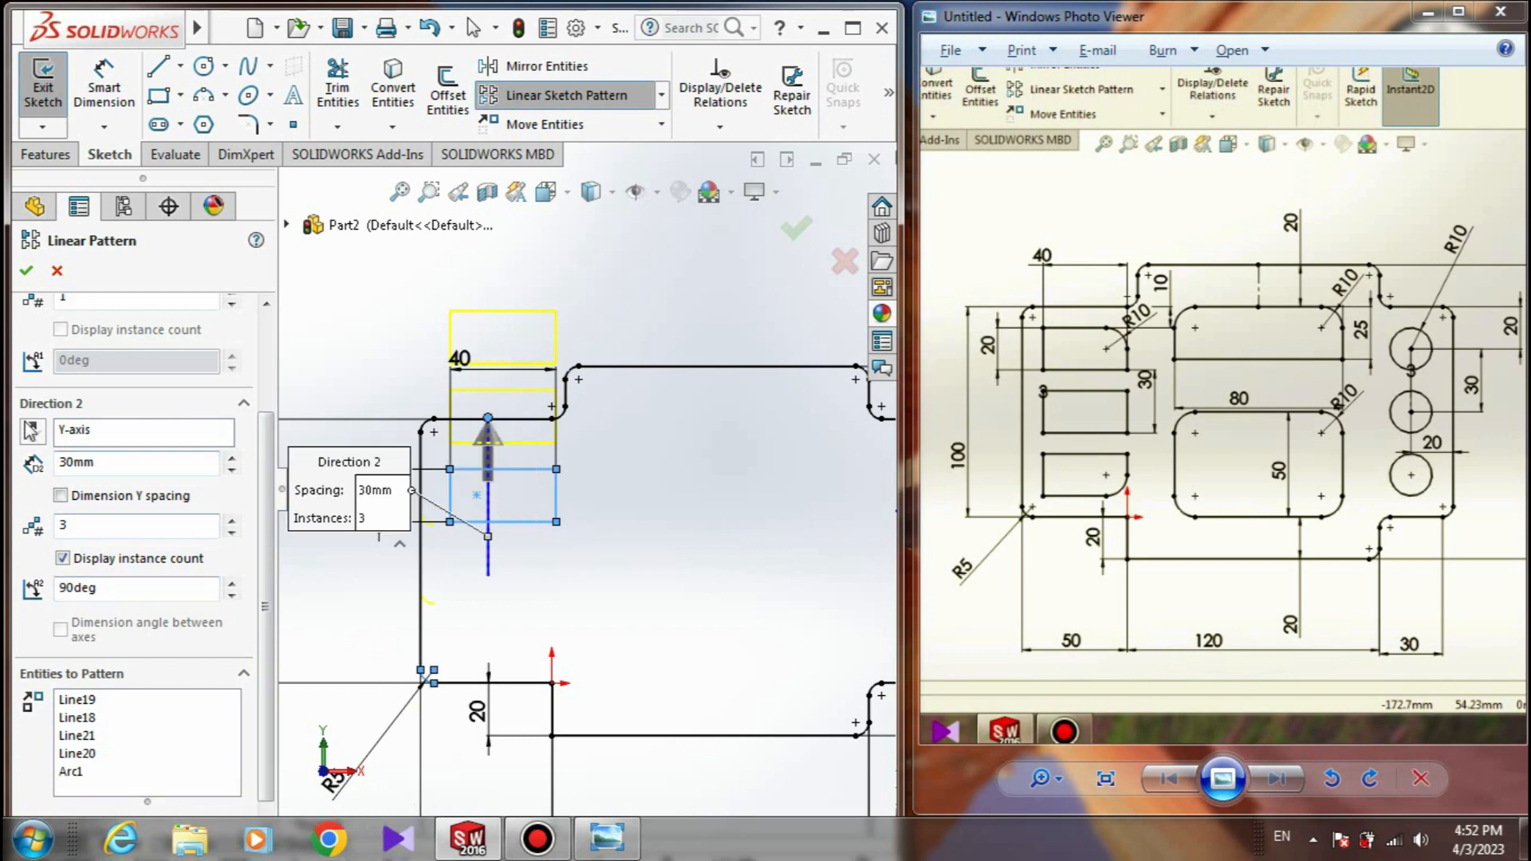
{"action": "left_click", "coordinate": [32, 441]}
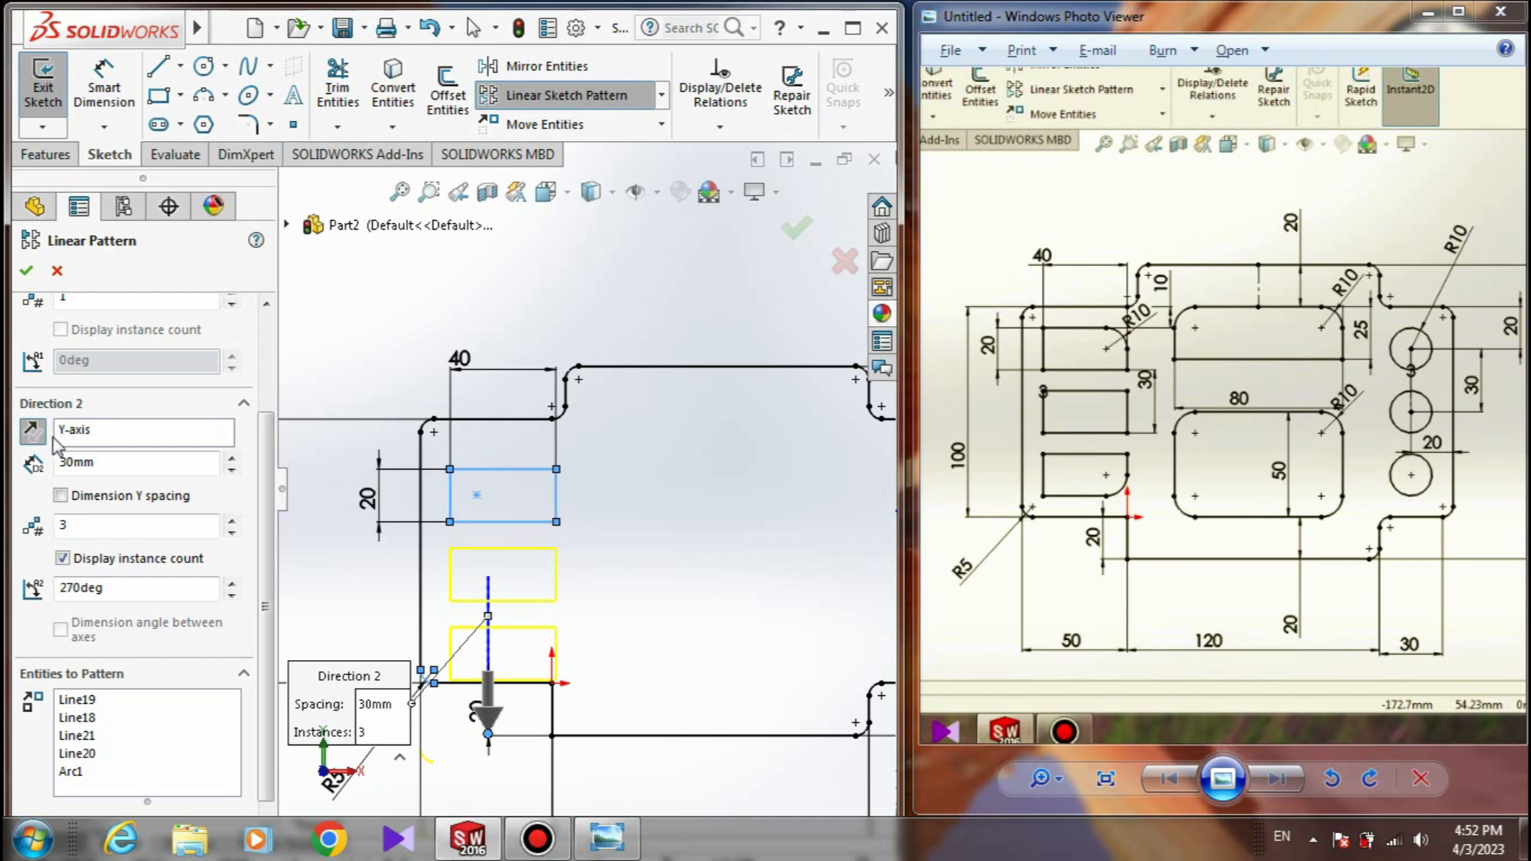
{"action": "left_click", "coordinate": [24, 272]}
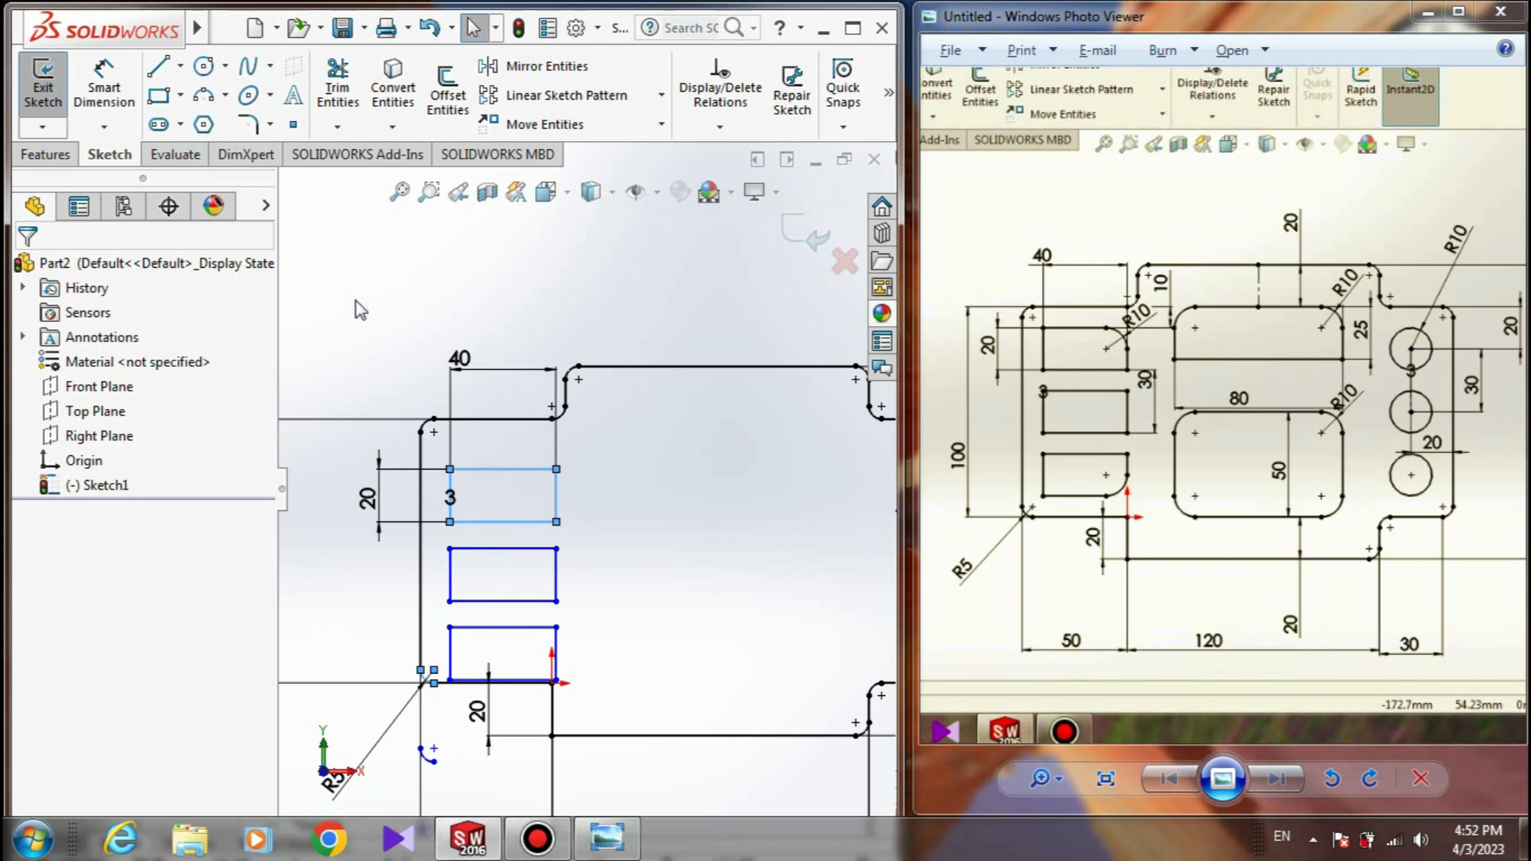
- Dimension the vertical spacing between the lower edges of the top and middle small rectangles at 30 mm
{"action": "right_click_drag", "start_coordinate": [353, 333], "coordinate": [362, 276]}
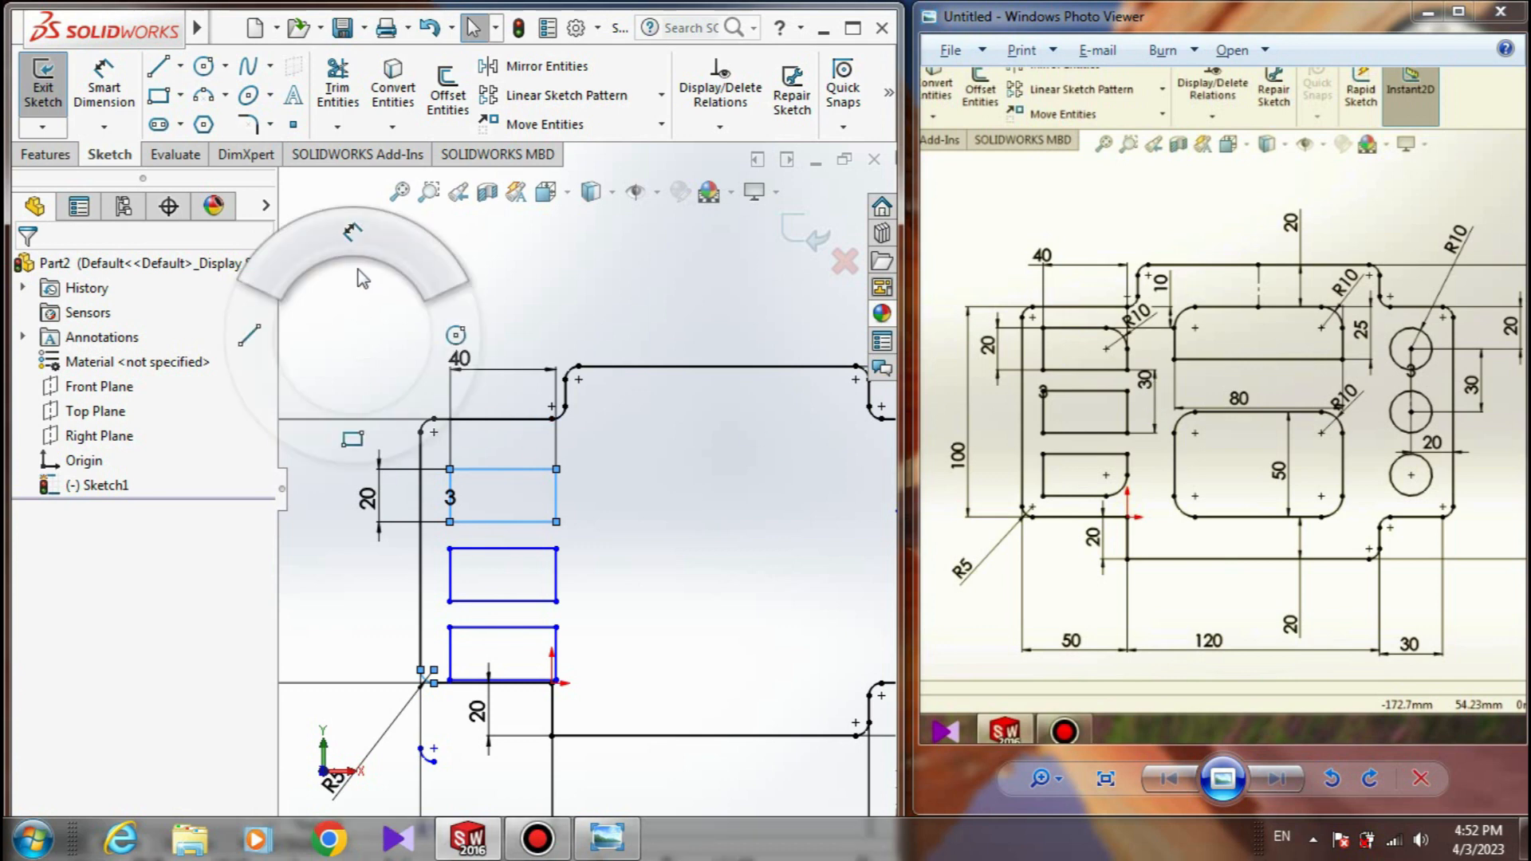
{"action": "right_click_drag", "start_coordinate": [363, 279], "coordinate": [365, 271]}
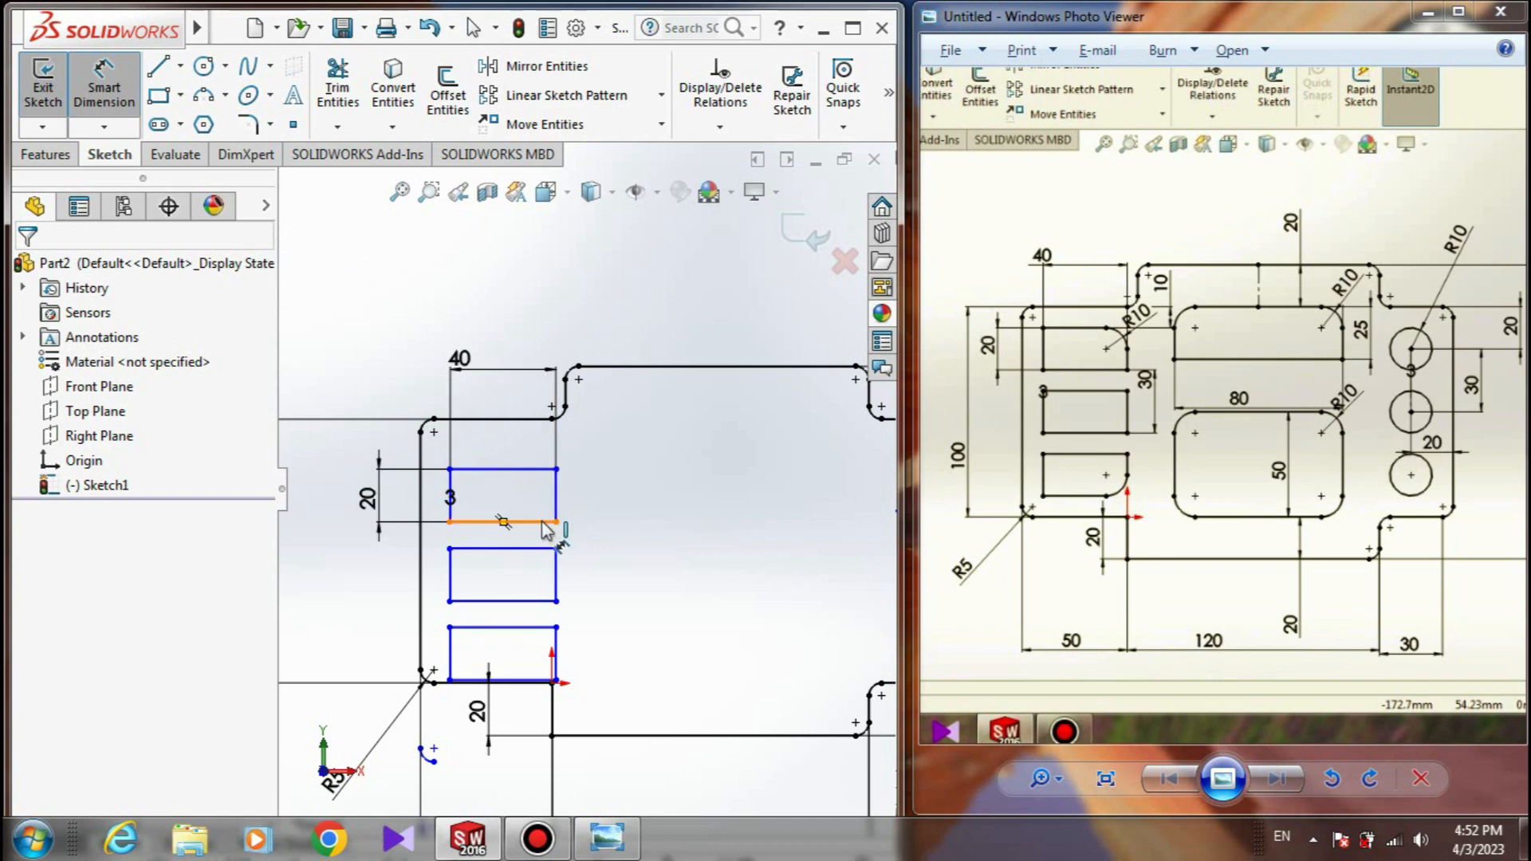
{"action": "right_click_drag", "start_coordinate": [352, 333], "coordinate": [363, 279]}
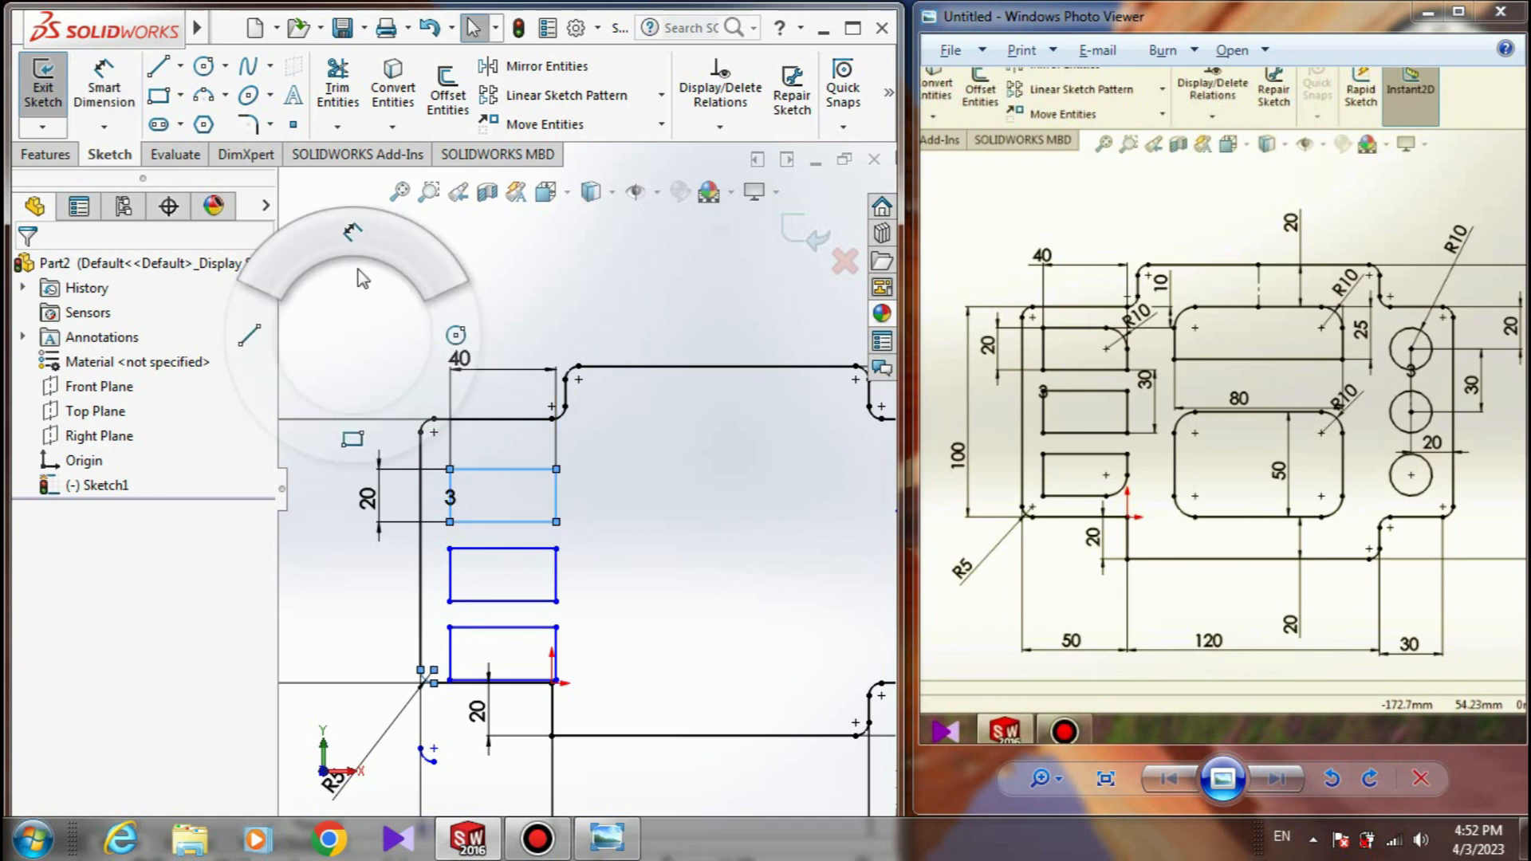
{"action": "right_click_drag", "start_coordinate": [364, 276], "coordinate": [367, 271]}
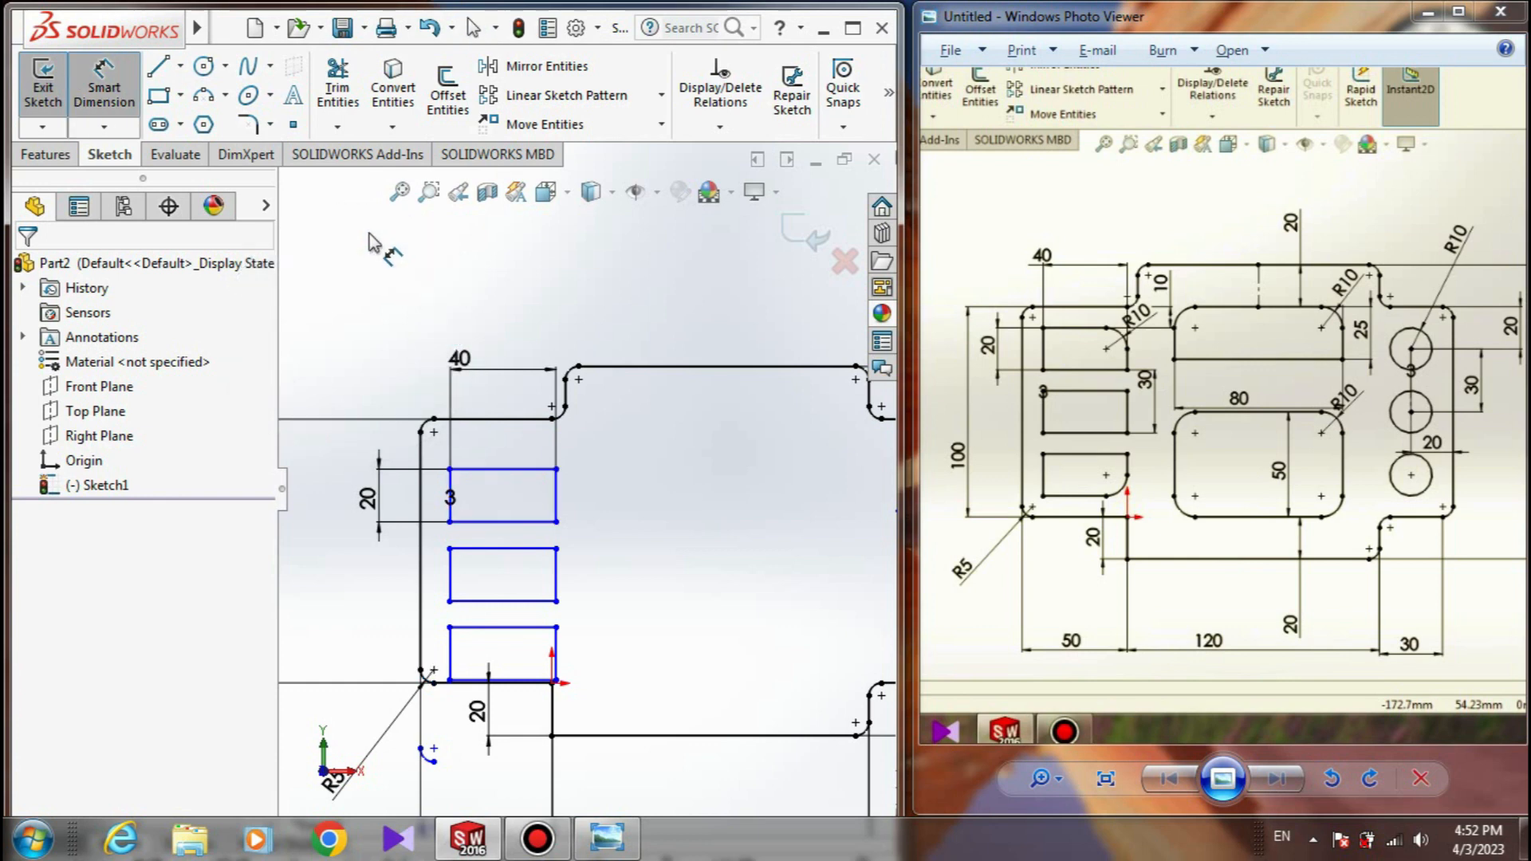
{"action": "left_click", "coordinate": [543, 523]}
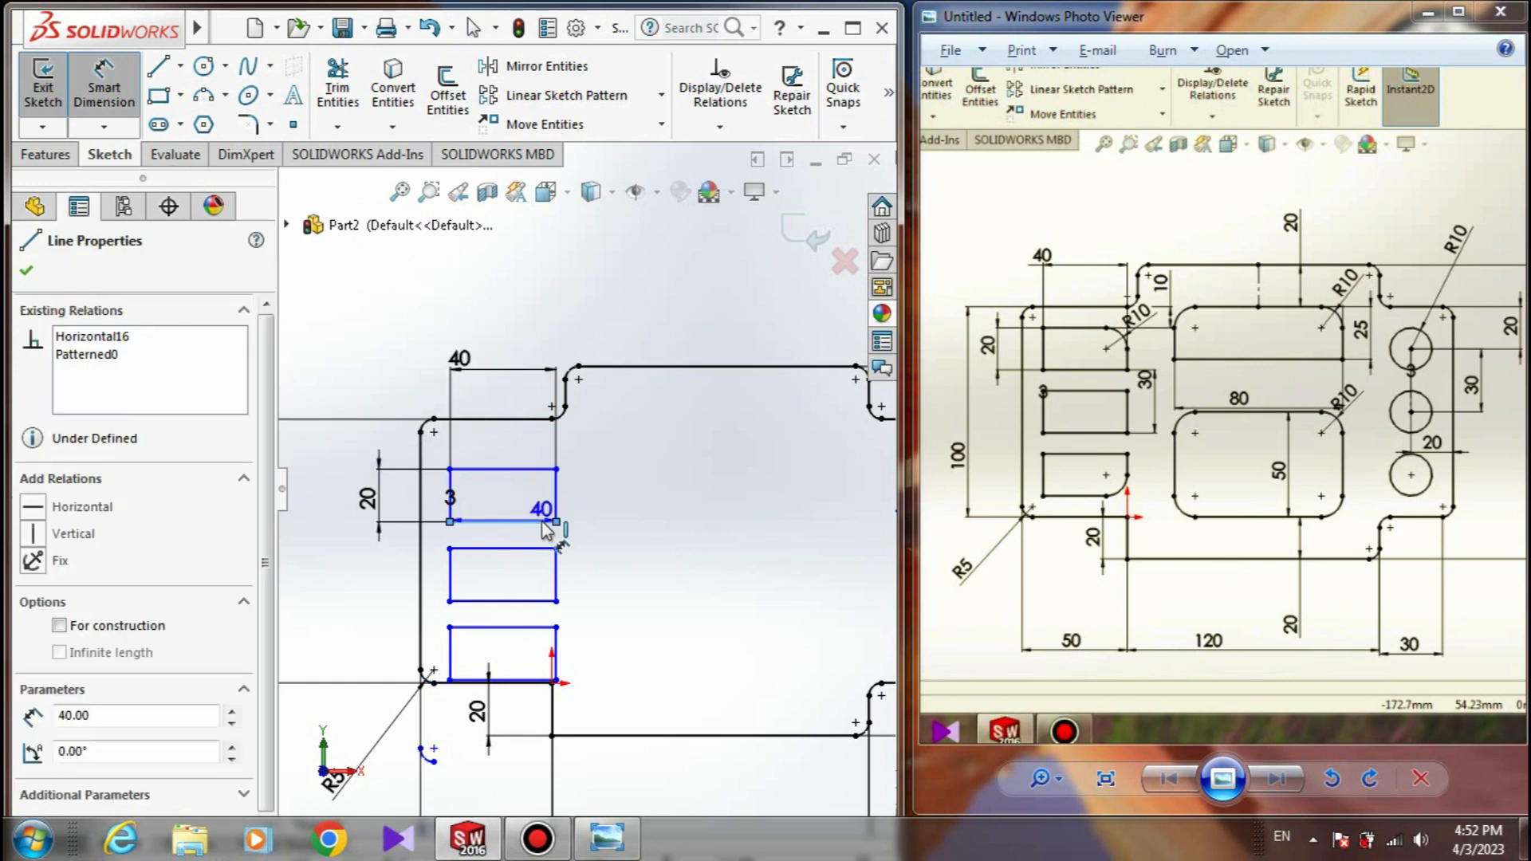
{"action": "left_click", "coordinate": [547, 600]}
{"action": "left_click", "coordinate": [670, 578]}
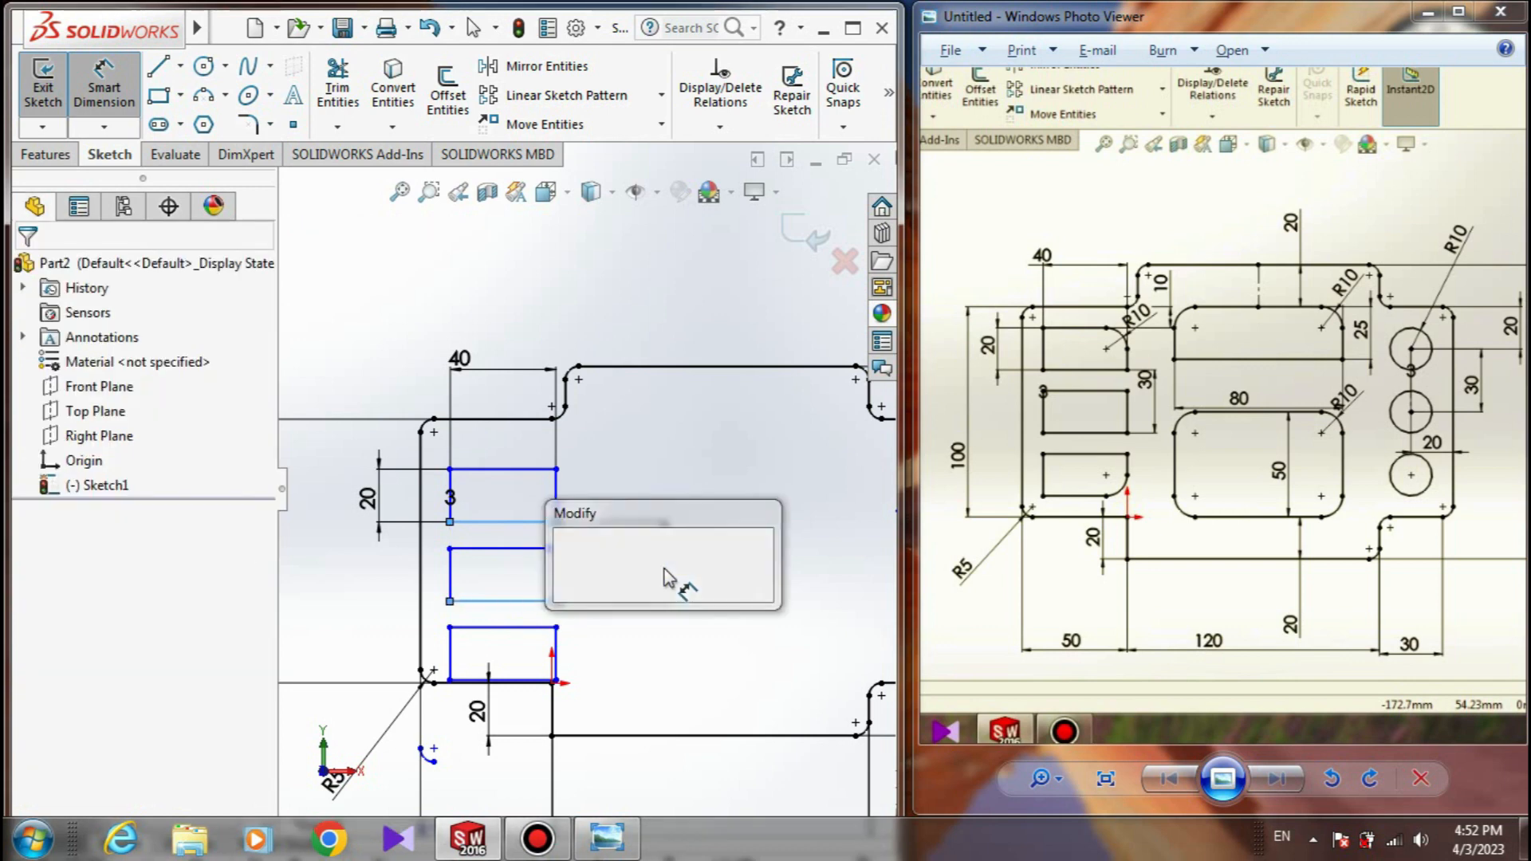
{"action": "left_click", "coordinate": [567, 556]}
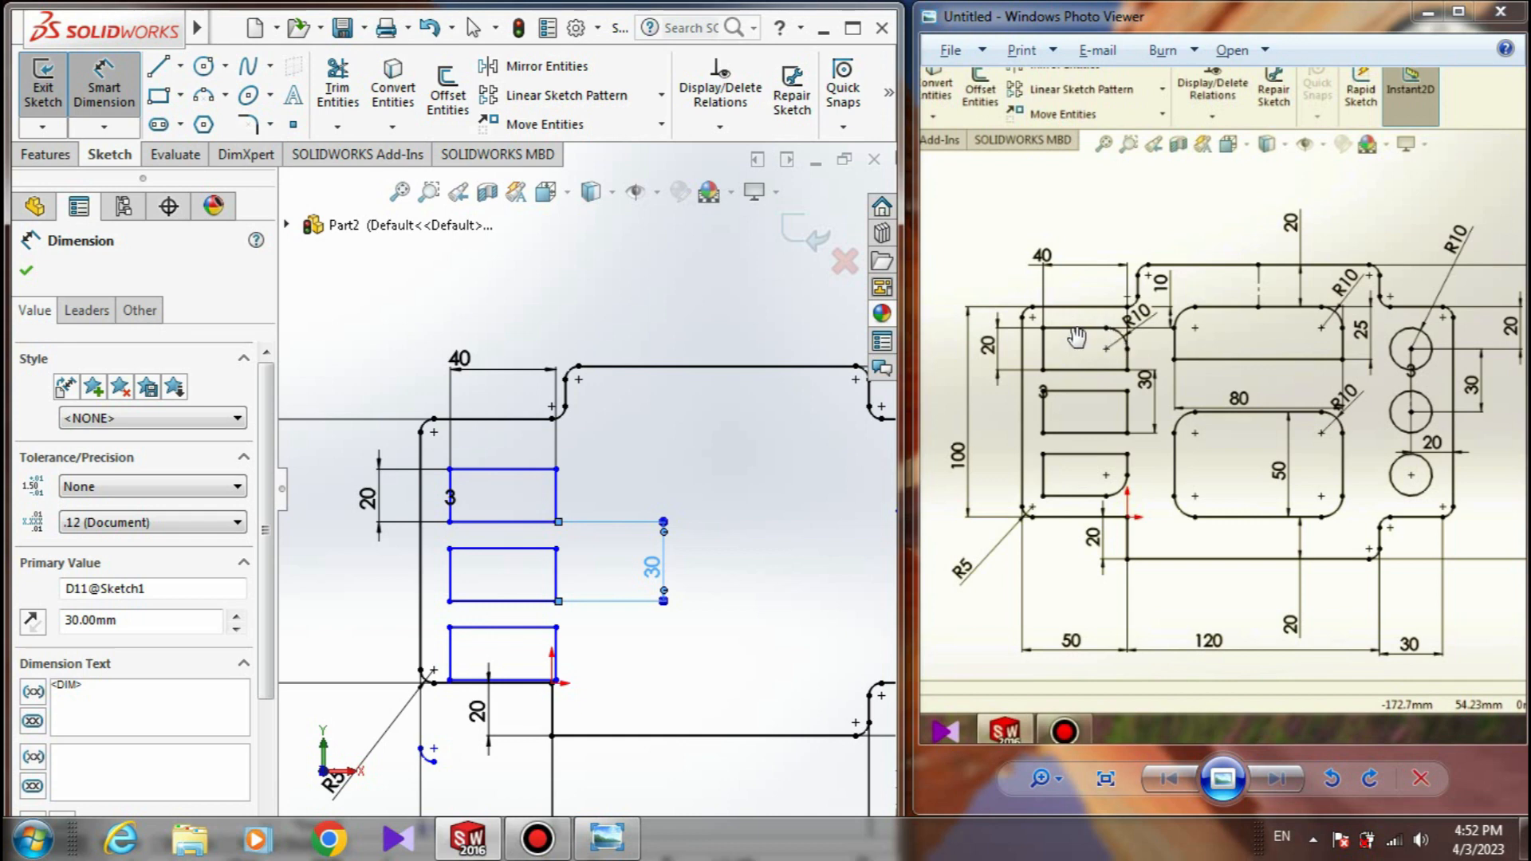
- Dimension the gap between the top small rectangle's upper edge and the plate edge above it at 10 mm
{"action": "left_click", "coordinate": [507, 470]}
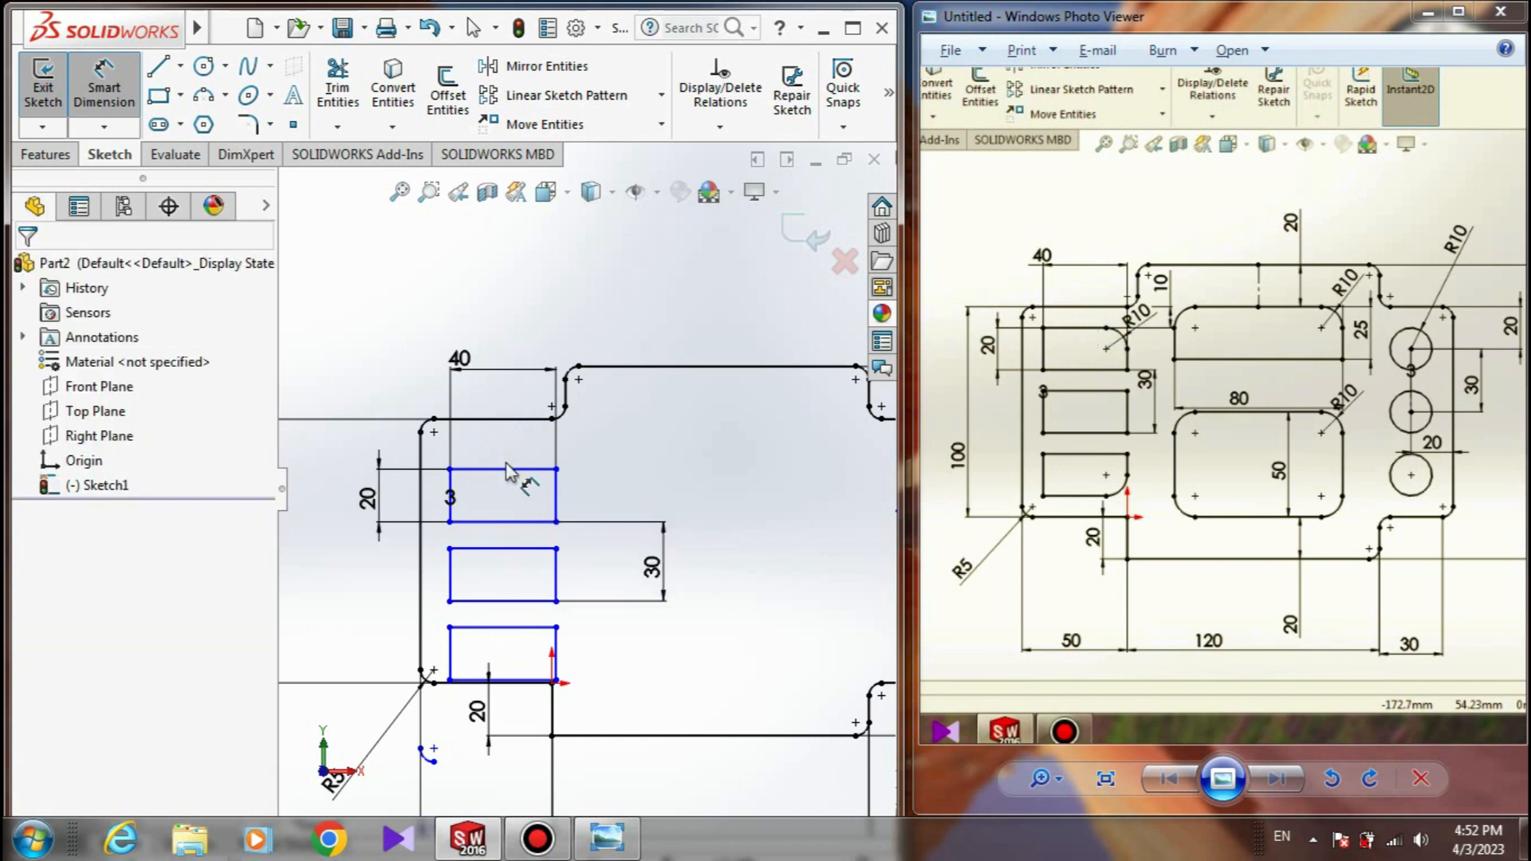
{"action": "left_click", "coordinate": [507, 469]}
{"action": "left_click", "coordinate": [510, 418]}
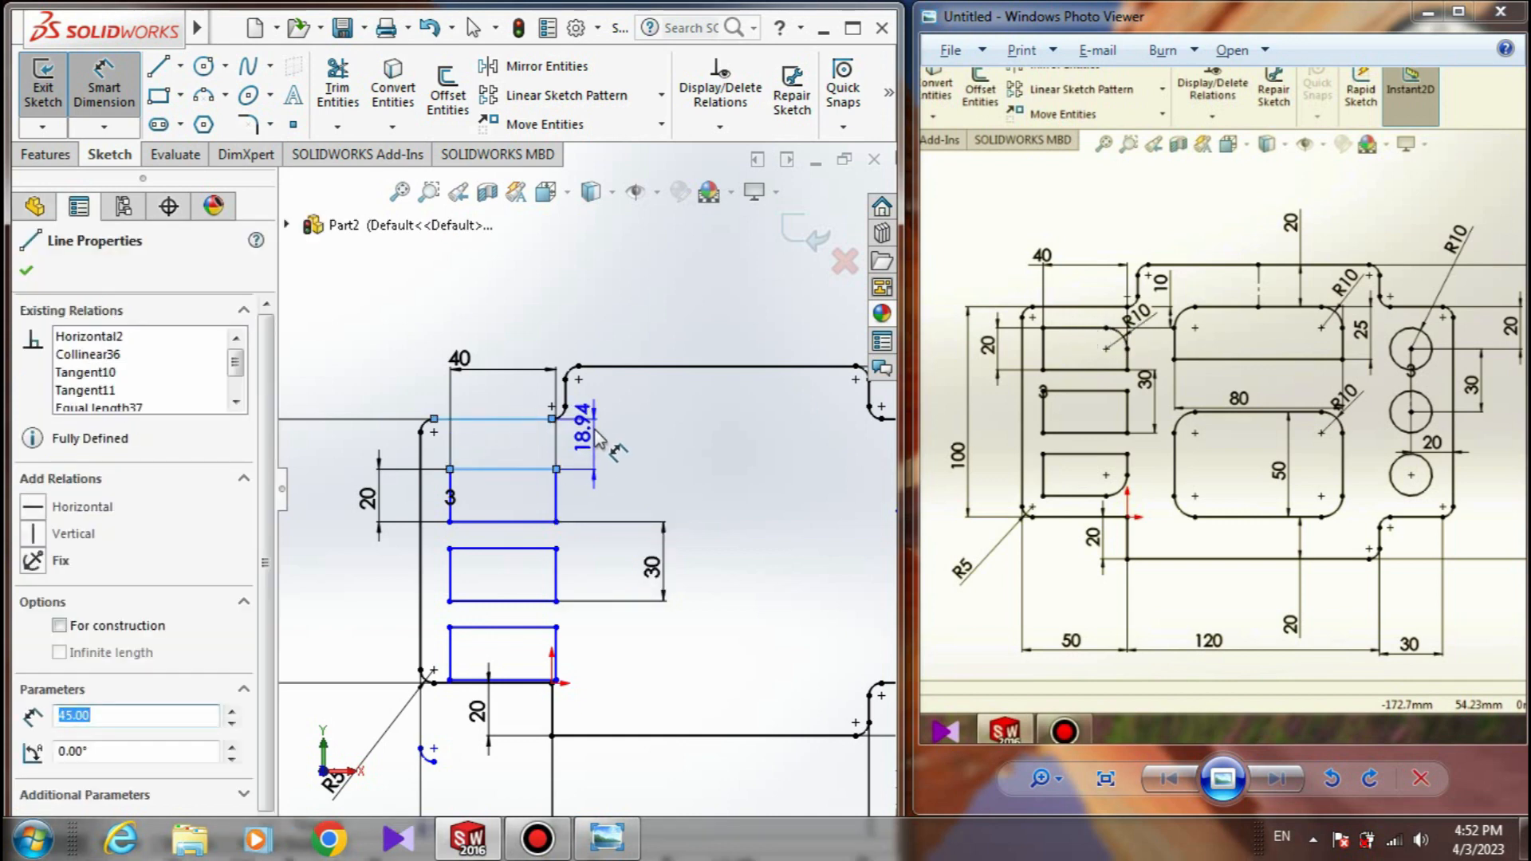
{"action": "left_click", "coordinate": [594, 437]}
{"action": "key", "text": "Return"}
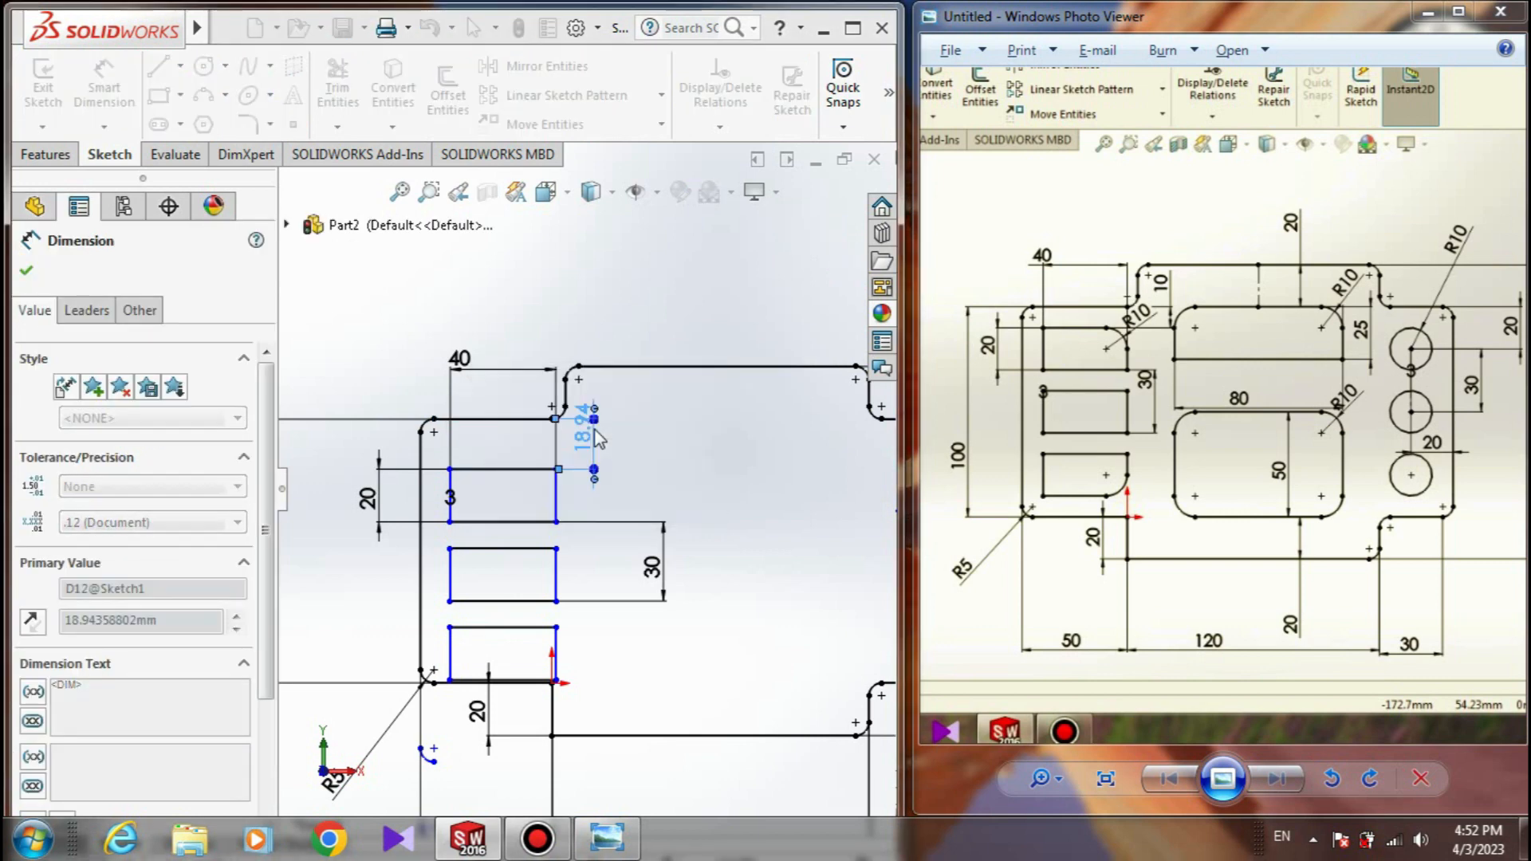
{"action": "type", "text": "10"}
{"action": "key", "text": "Return"}
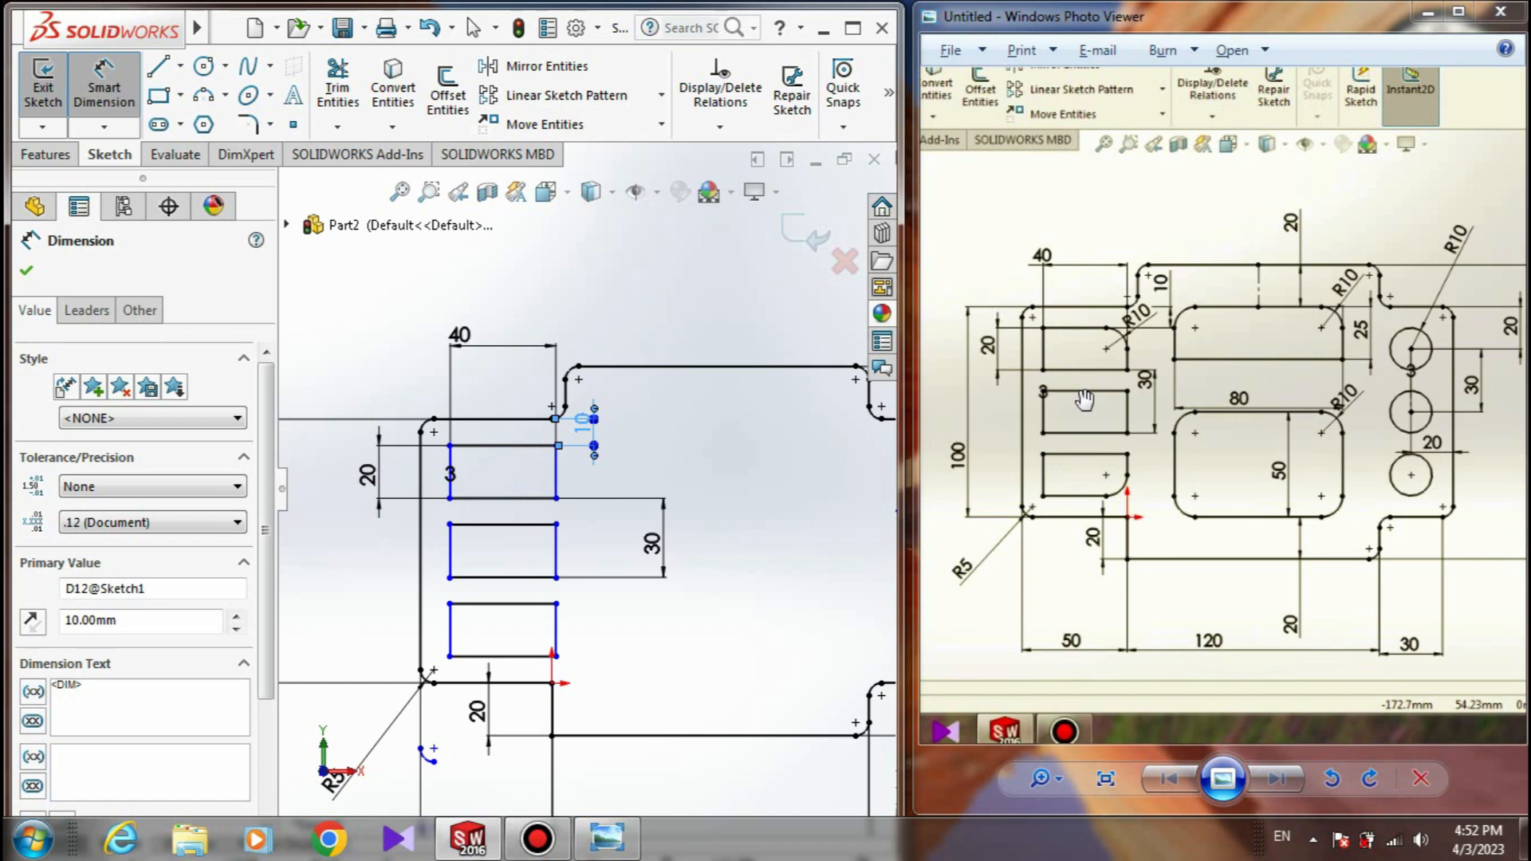
{"action": "left_click", "coordinate": [26, 270]}
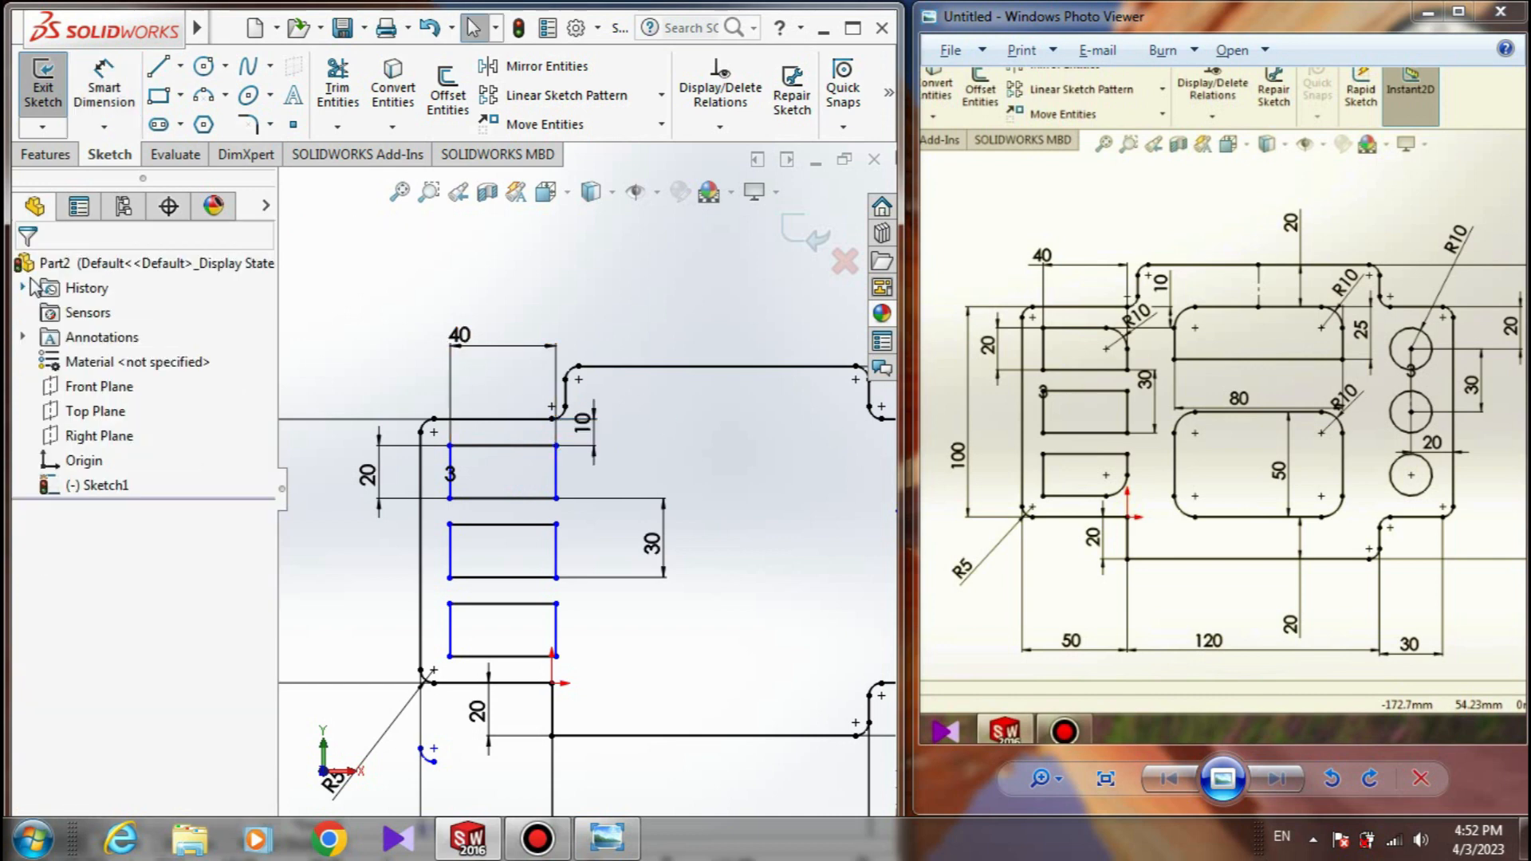
- Make the right edges of the three small rectangles collinear with the plate's short vertical edge below the origin
{"action": "left_click", "coordinate": [553, 627]}
{"action": "left_click", "coordinate": [556, 552], "text": "ctrl"}
{"action": "left_click", "coordinate": [556, 472], "text": "ctrl"}
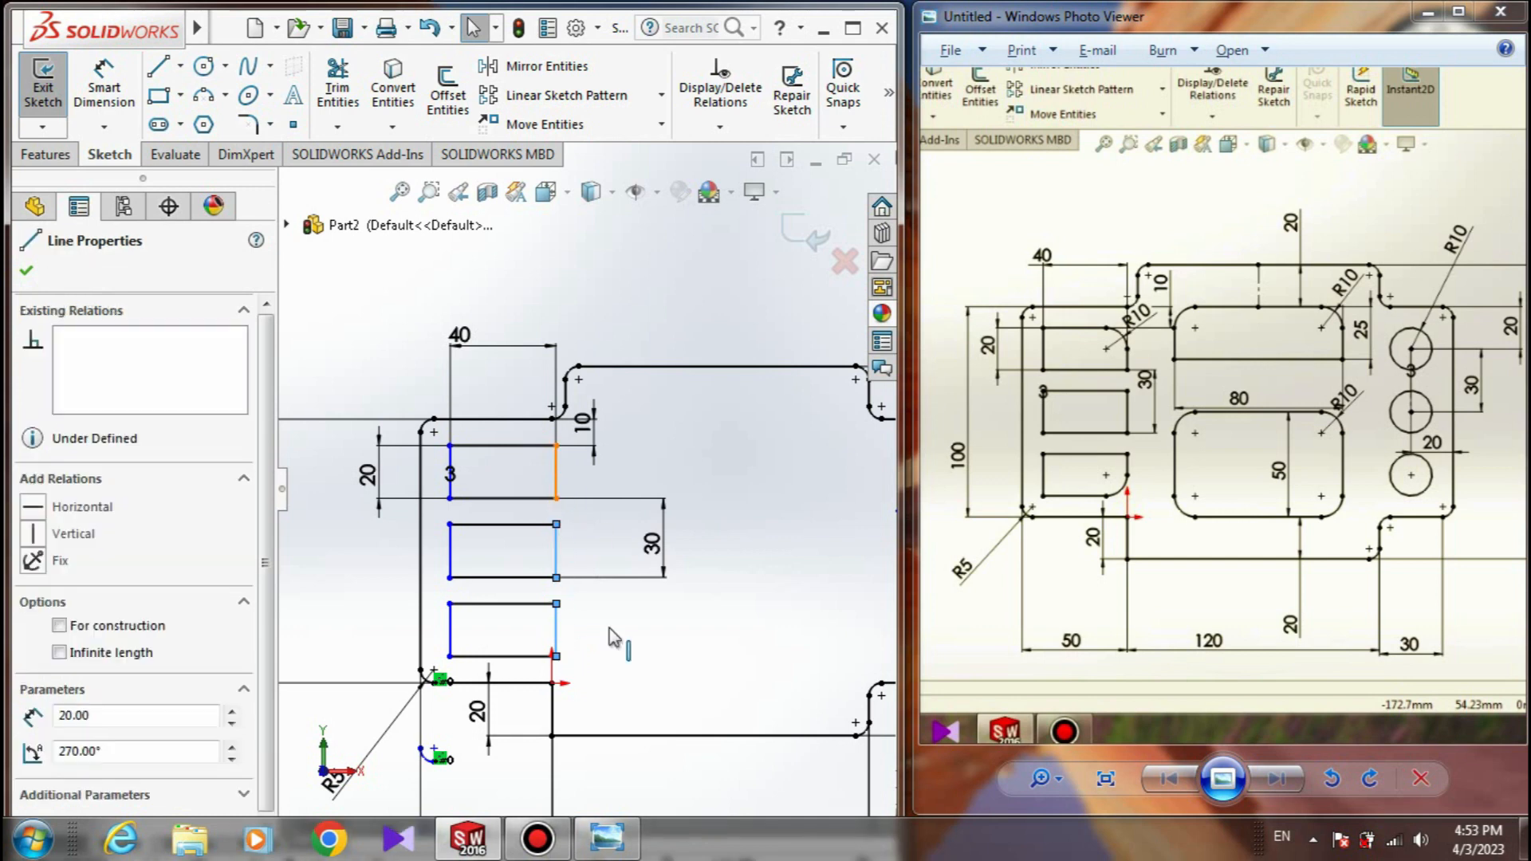
{"action": "left_click", "coordinate": [552, 710], "text": "ctrl"}
{"action": "left_click", "coordinate": [32, 694]}
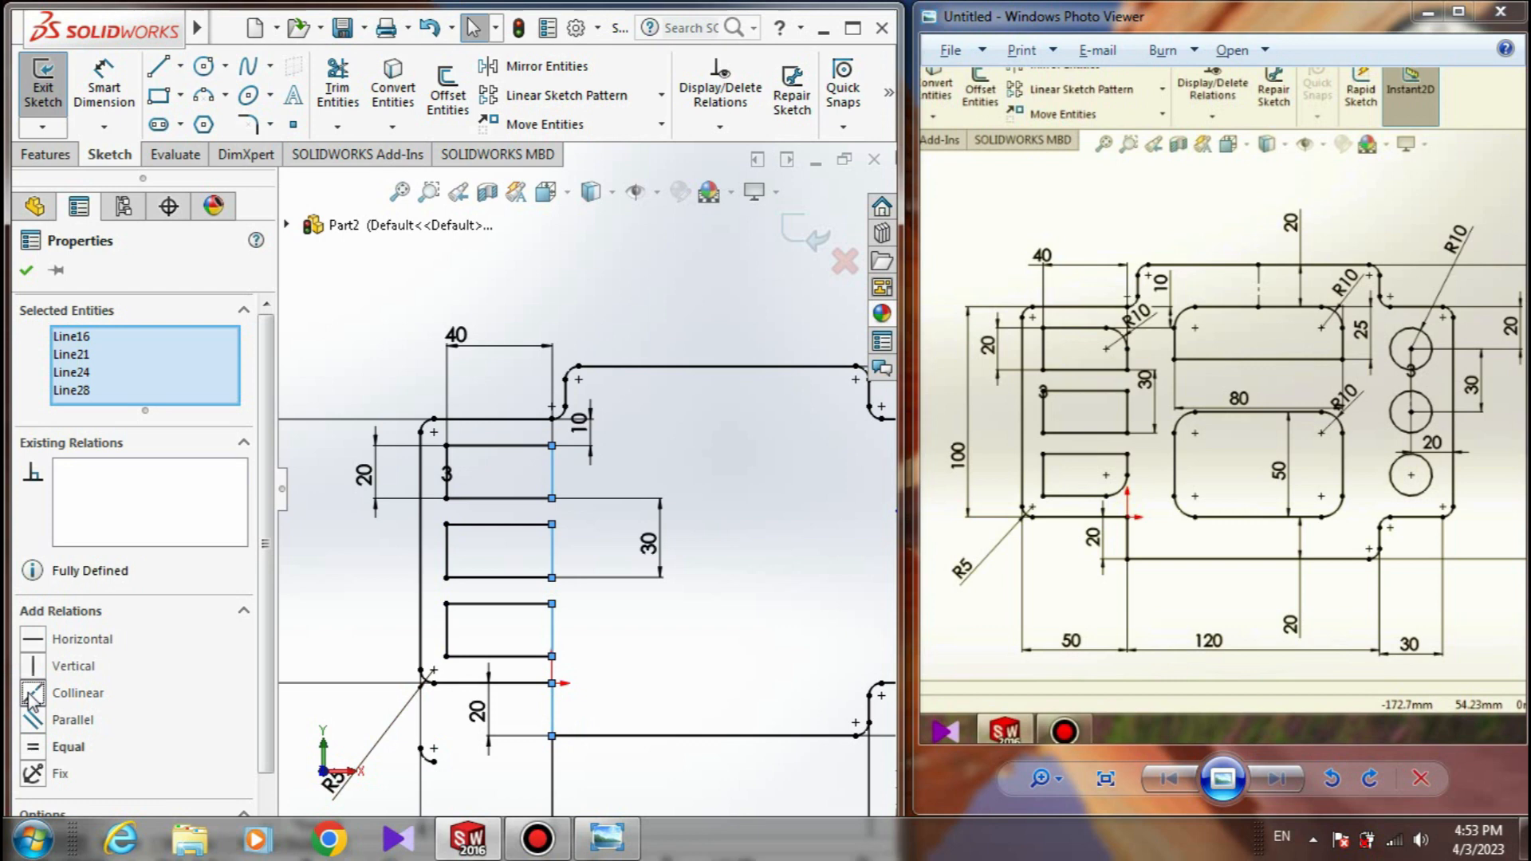
{"action": "left_click", "coordinate": [27, 273]}
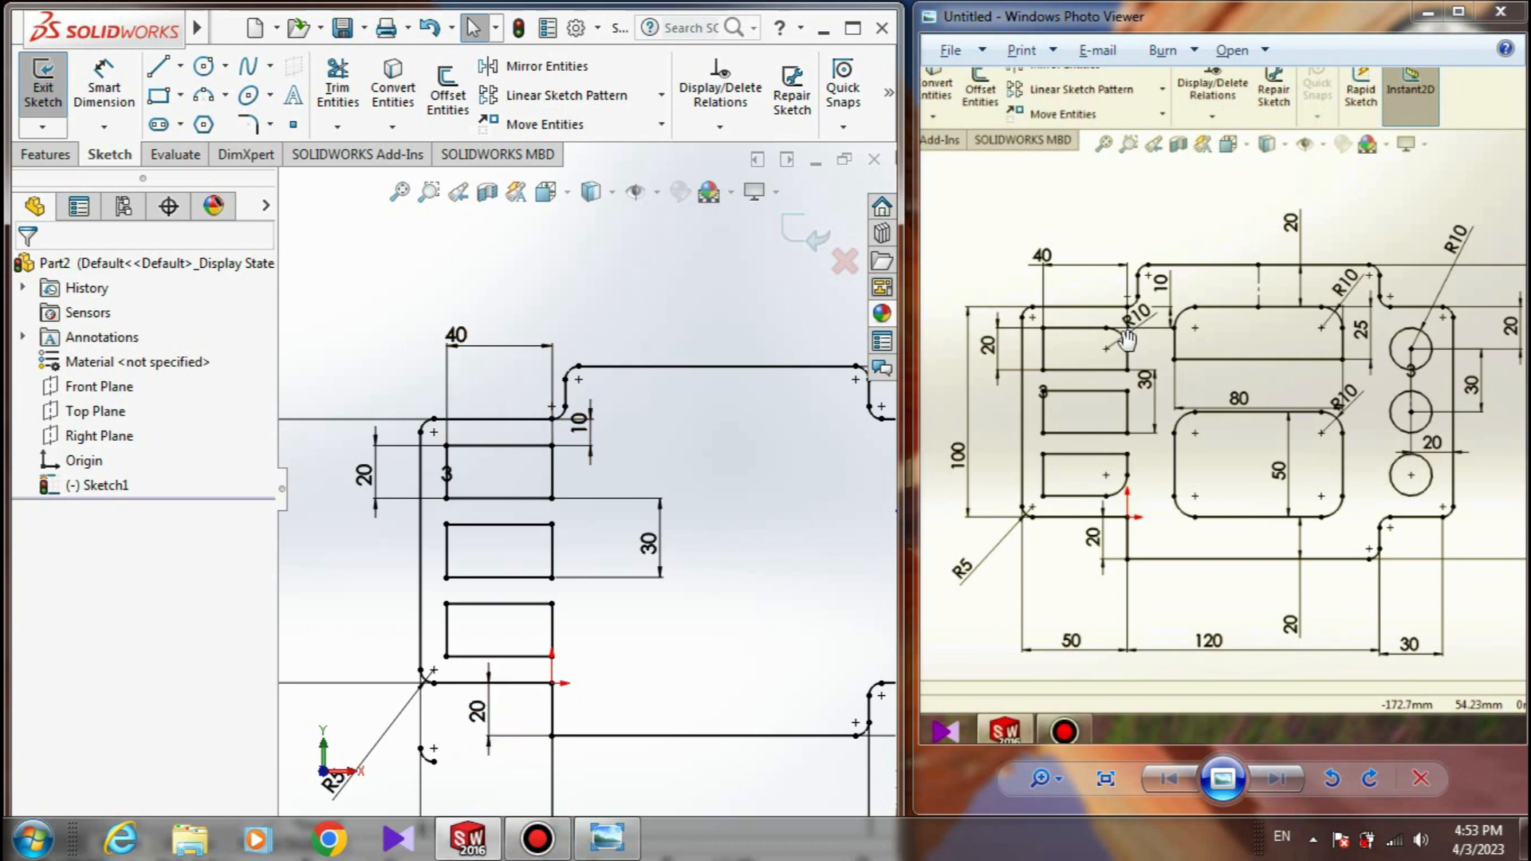
- Fillet the top small rectangle's upper-right corner and the bottom one's lower-right corner with a 10 mm radius
{"action": "left_click", "coordinate": [248, 123]}
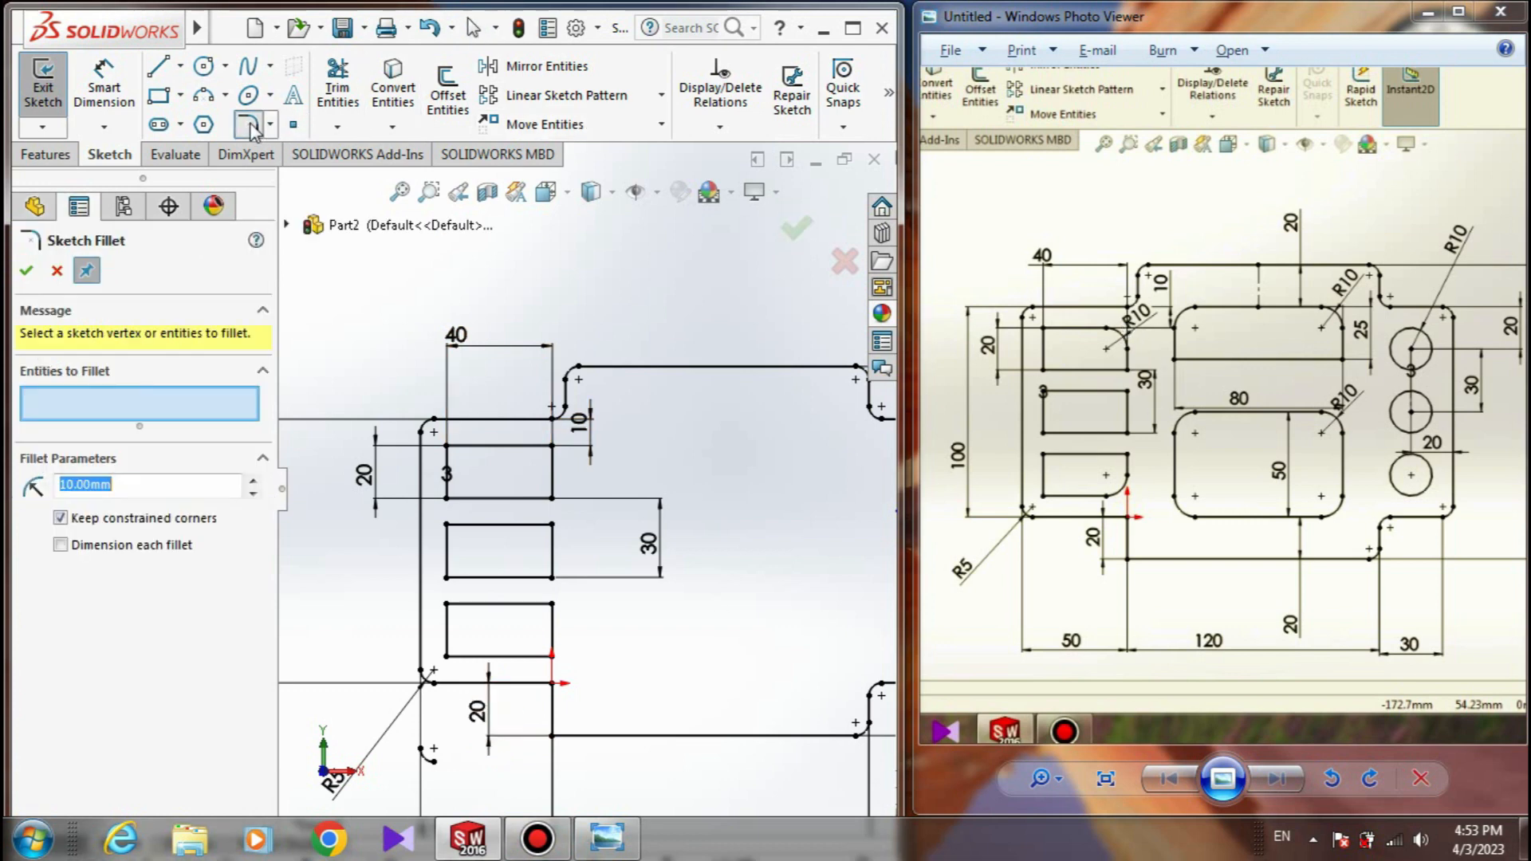
{"action": "scroll", "coordinate": [553, 448], "scroll_direction": "down", "scroll_amount": 5}
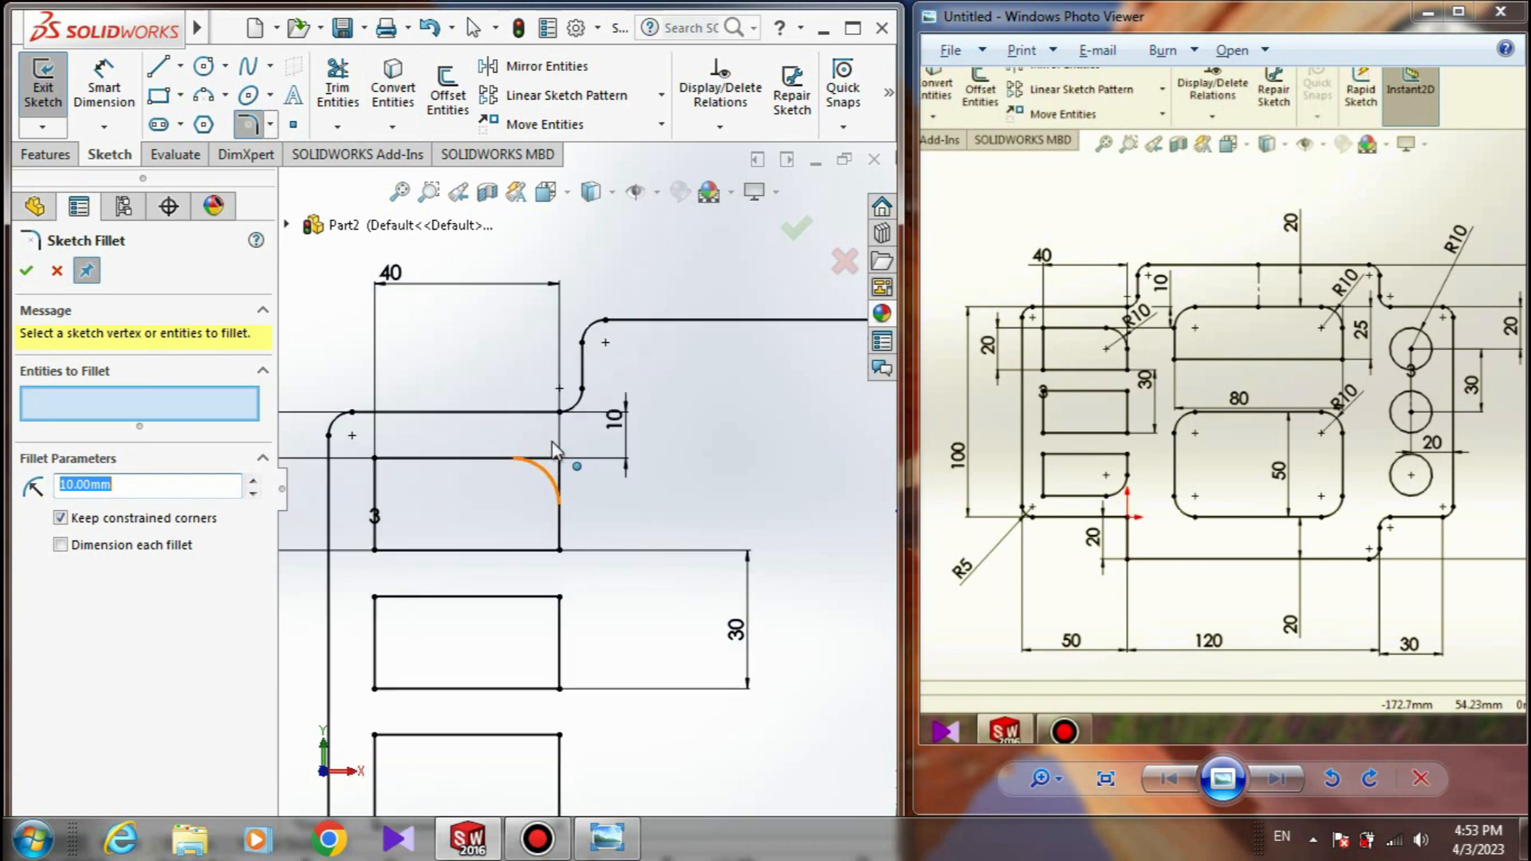
{"action": "left_click", "coordinate": [578, 489]}
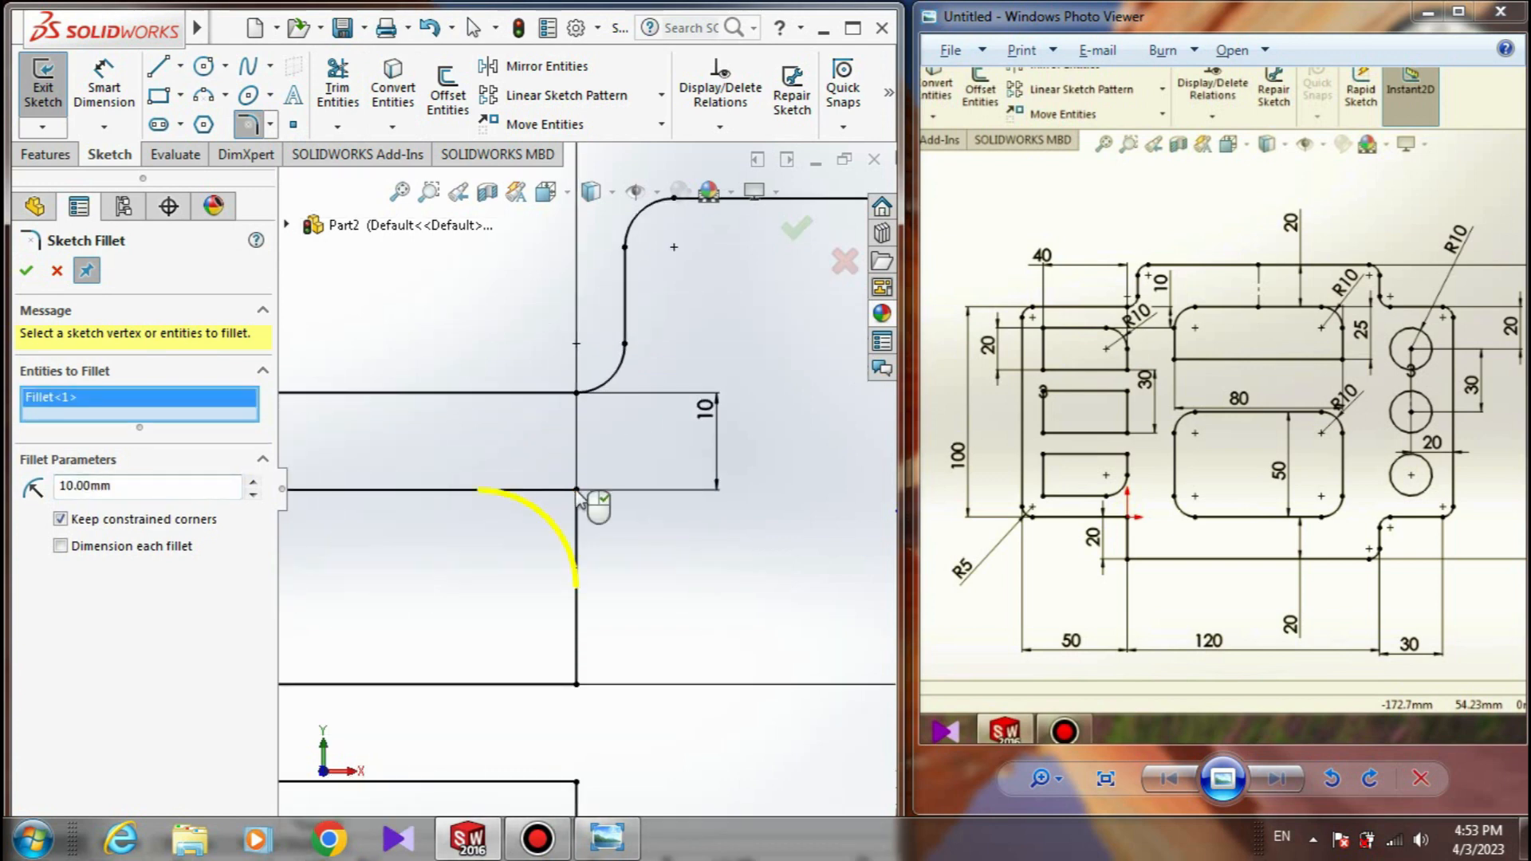
{"action": "scroll", "coordinate": [590, 479], "scroll_direction": "up", "scroll_amount": 5}
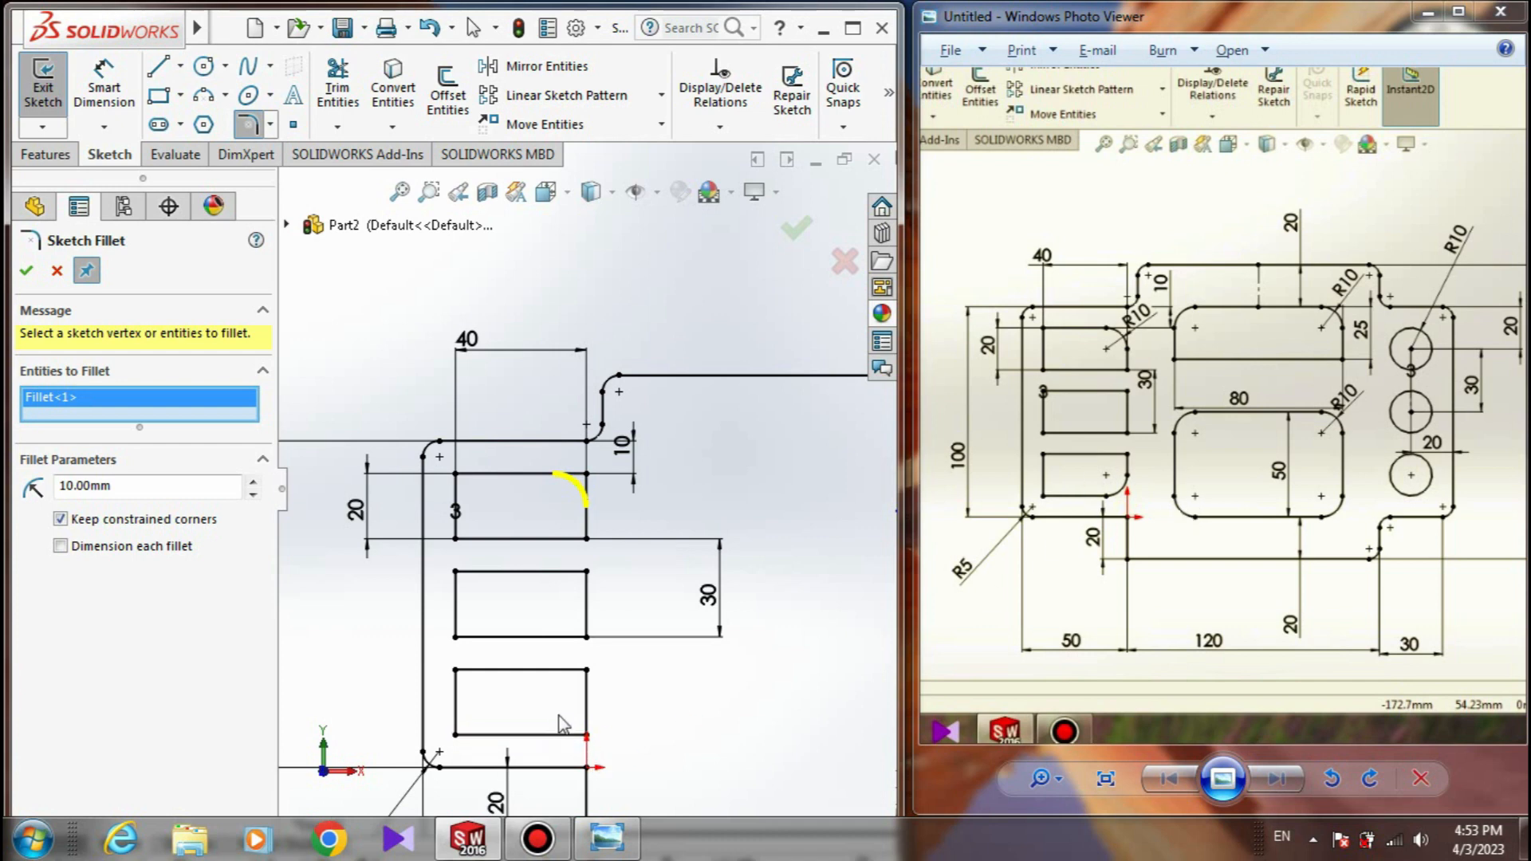
{"action": "left_click", "coordinate": [579, 729]}
{"action": "left_click", "coordinate": [586, 719]}
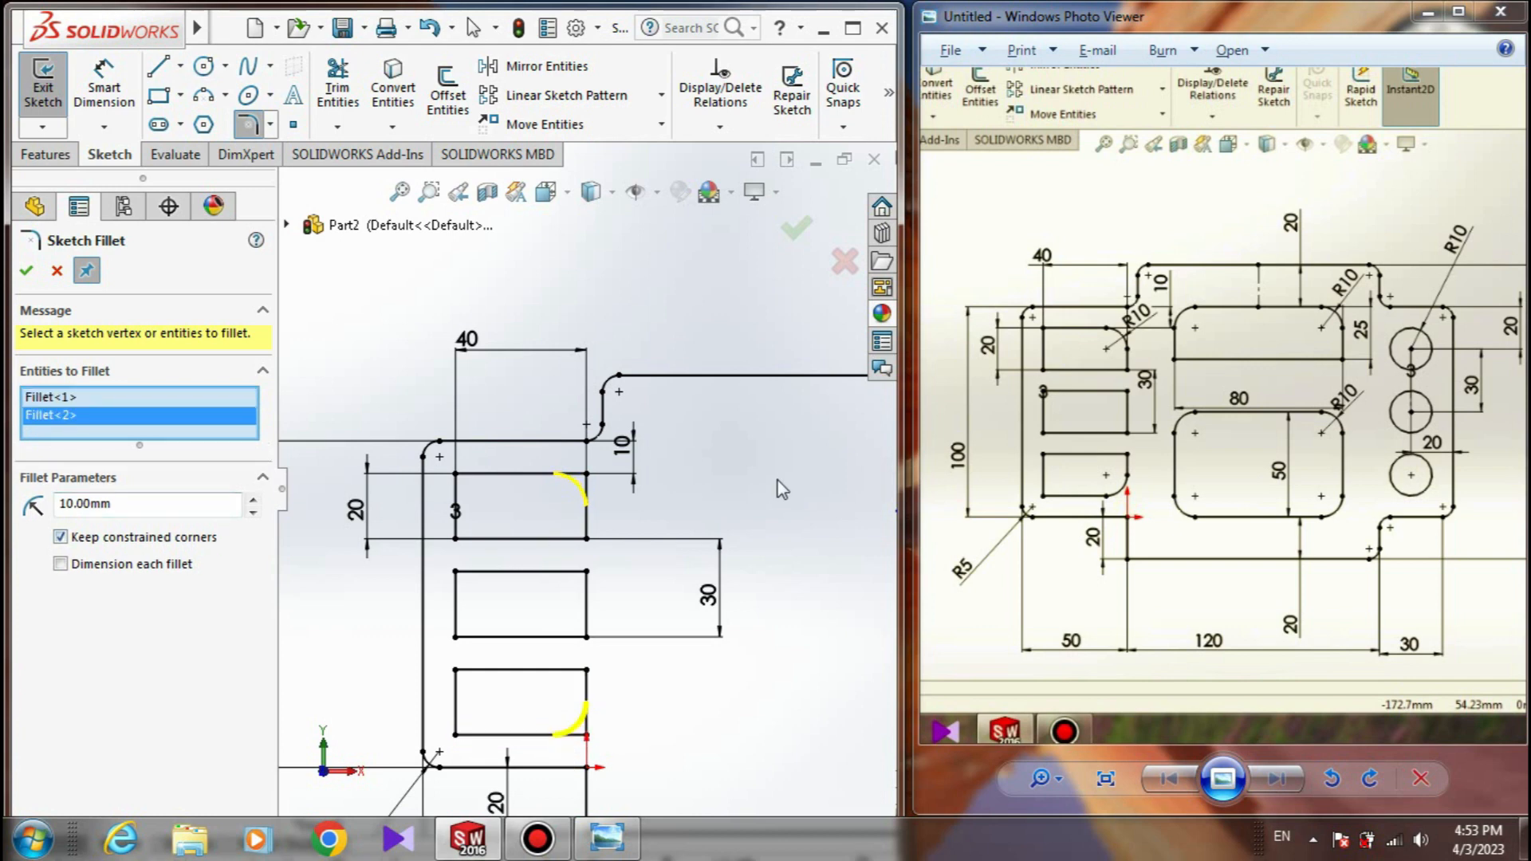
{"action": "left_click", "coordinate": [27, 271]}
{"action": "scroll", "coordinate": [471, 506], "scroll_direction": "up", "scroll_amount": 5}
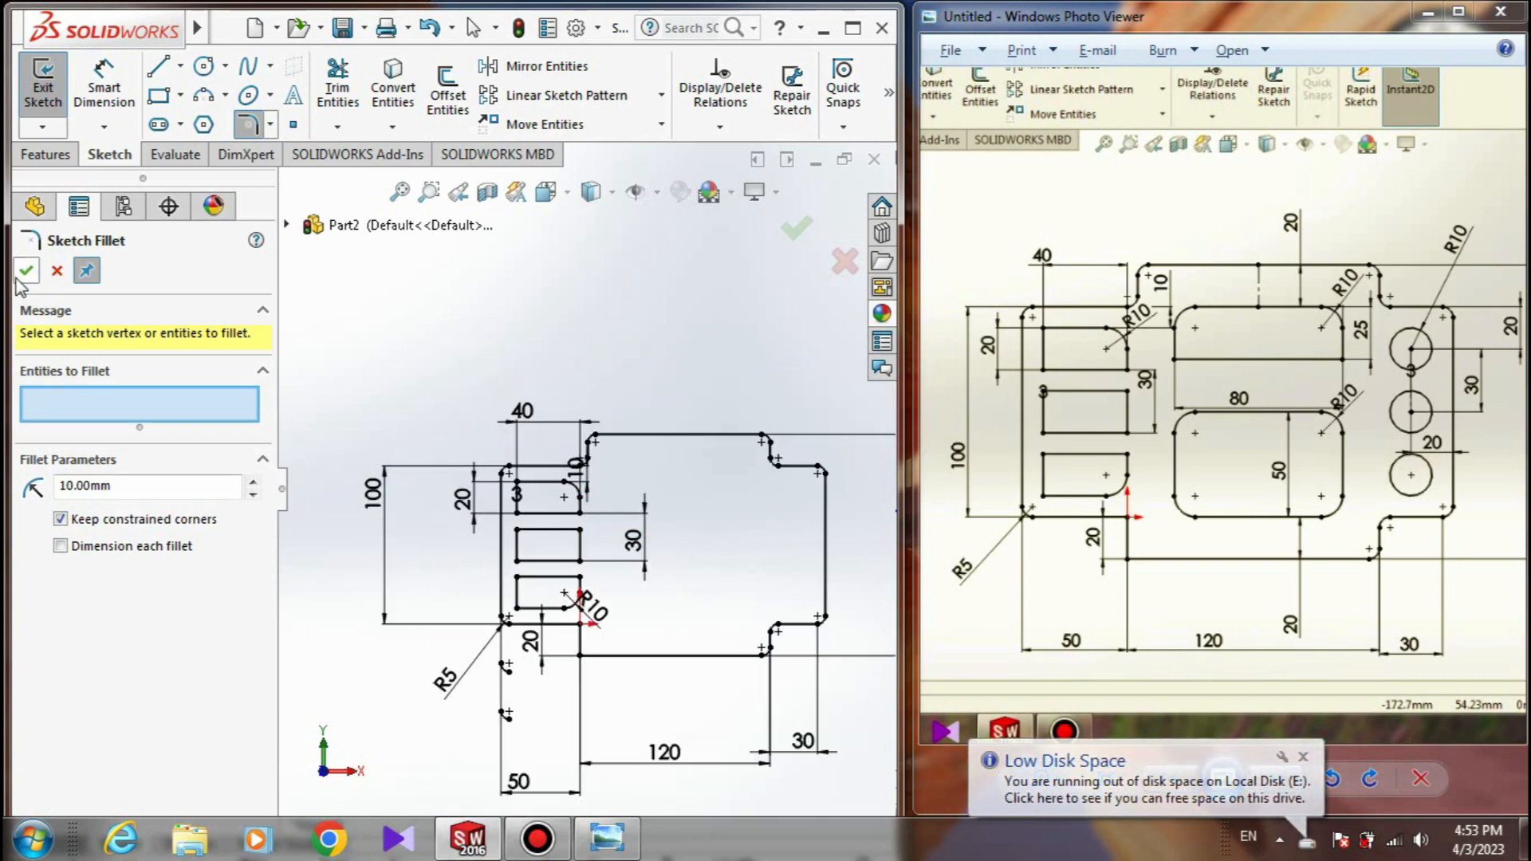
{"action": "left_click", "coordinate": [24, 273]}
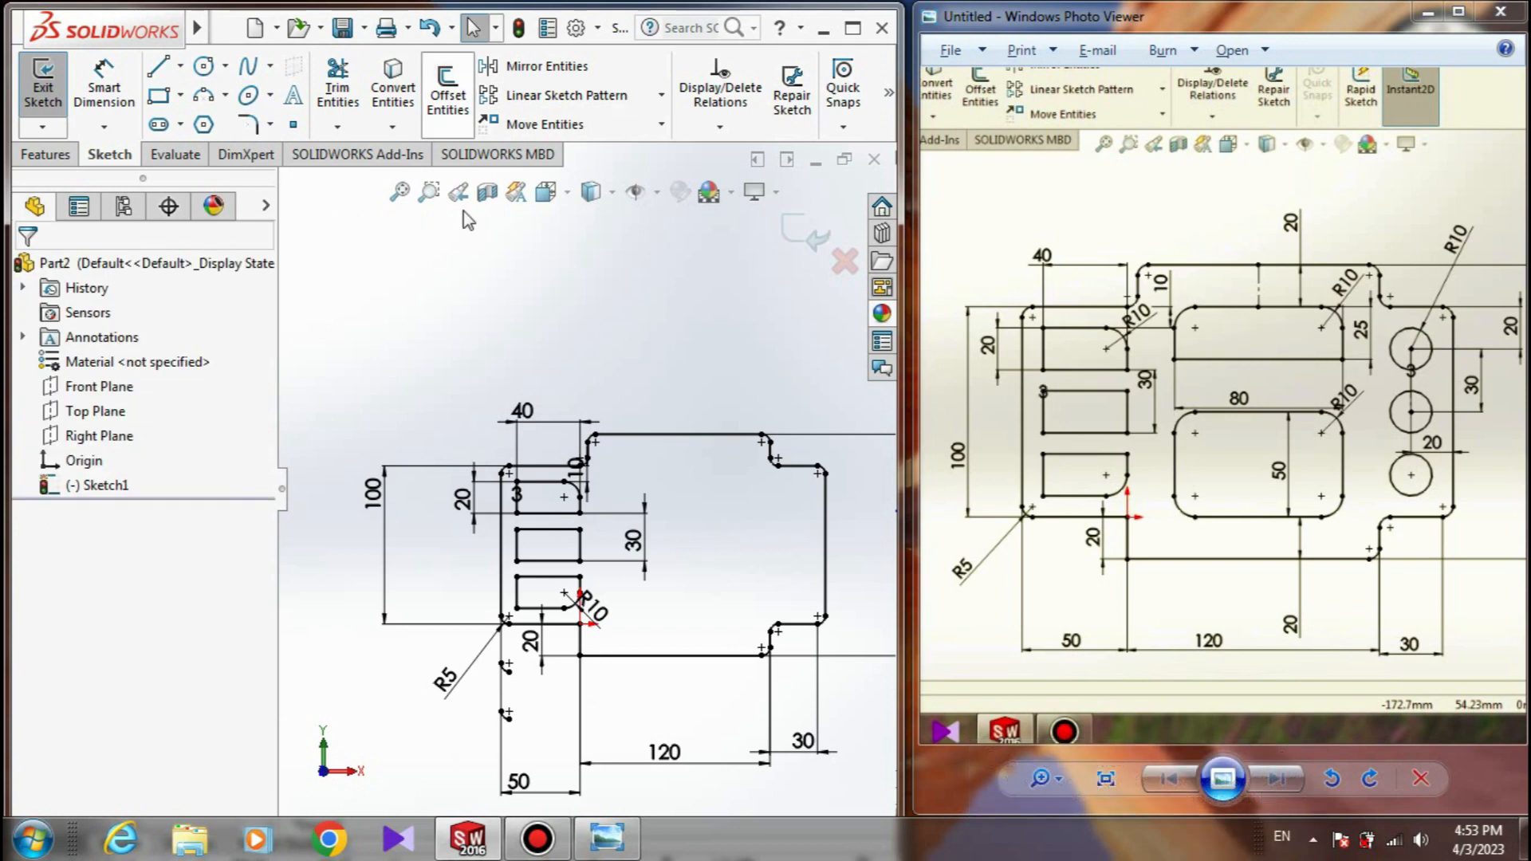
- Move the 30 mm spacing dimension closer to the small rectangles and sketch a corner rectangle about 71 by 25 mm in the plate's upper middle
{"action": "left_click_drag", "start_coordinate": [645, 538], "coordinate": [603, 542]}
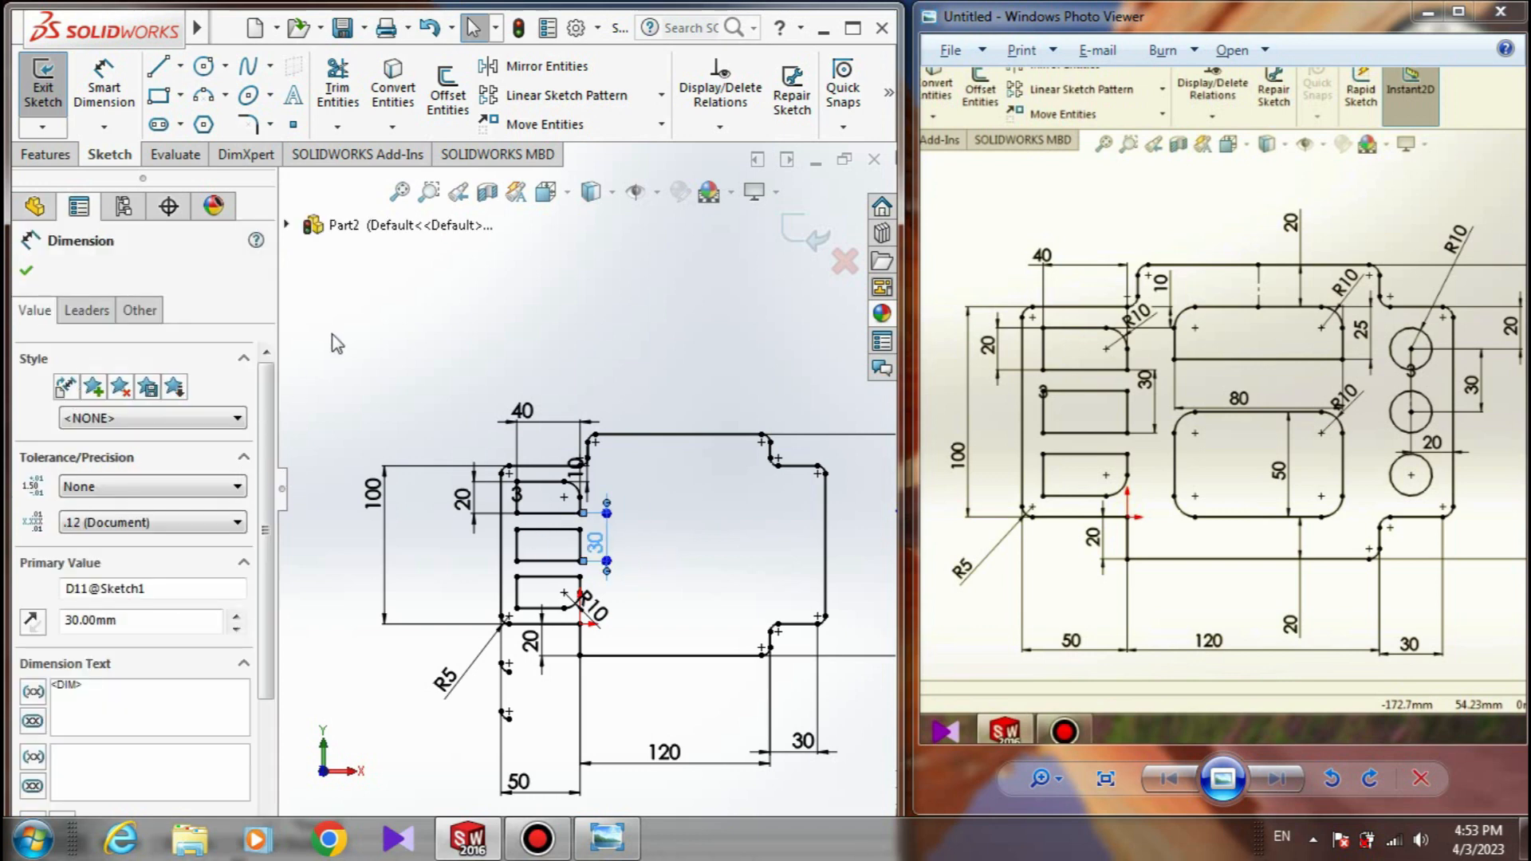
{"action": "left_click", "coordinate": [314, 366]}
{"action": "left_click", "coordinate": [159, 98]}
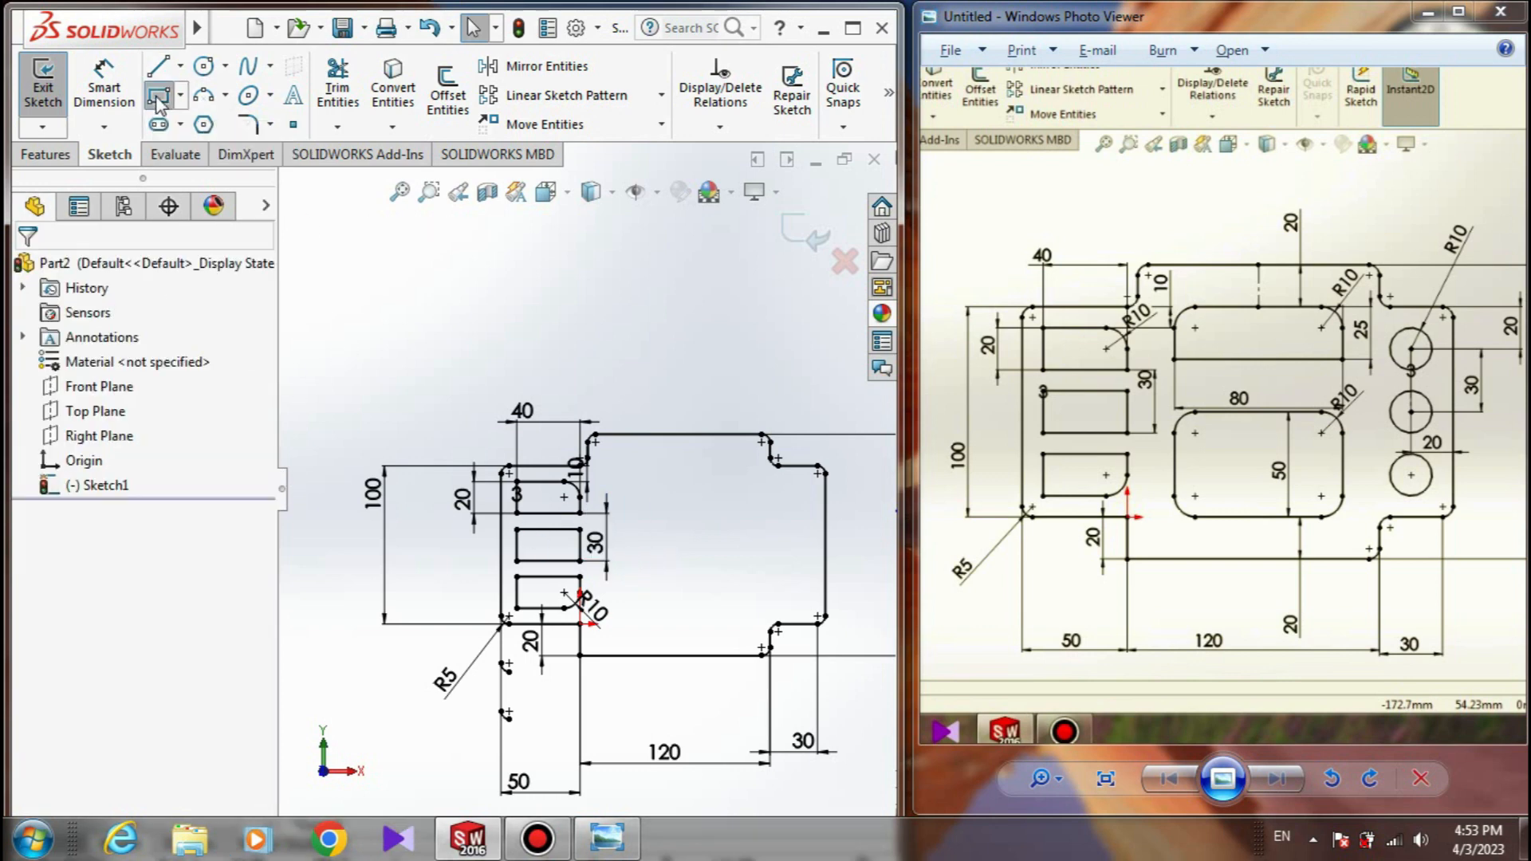
{"action": "left_click", "coordinate": [625, 457]}
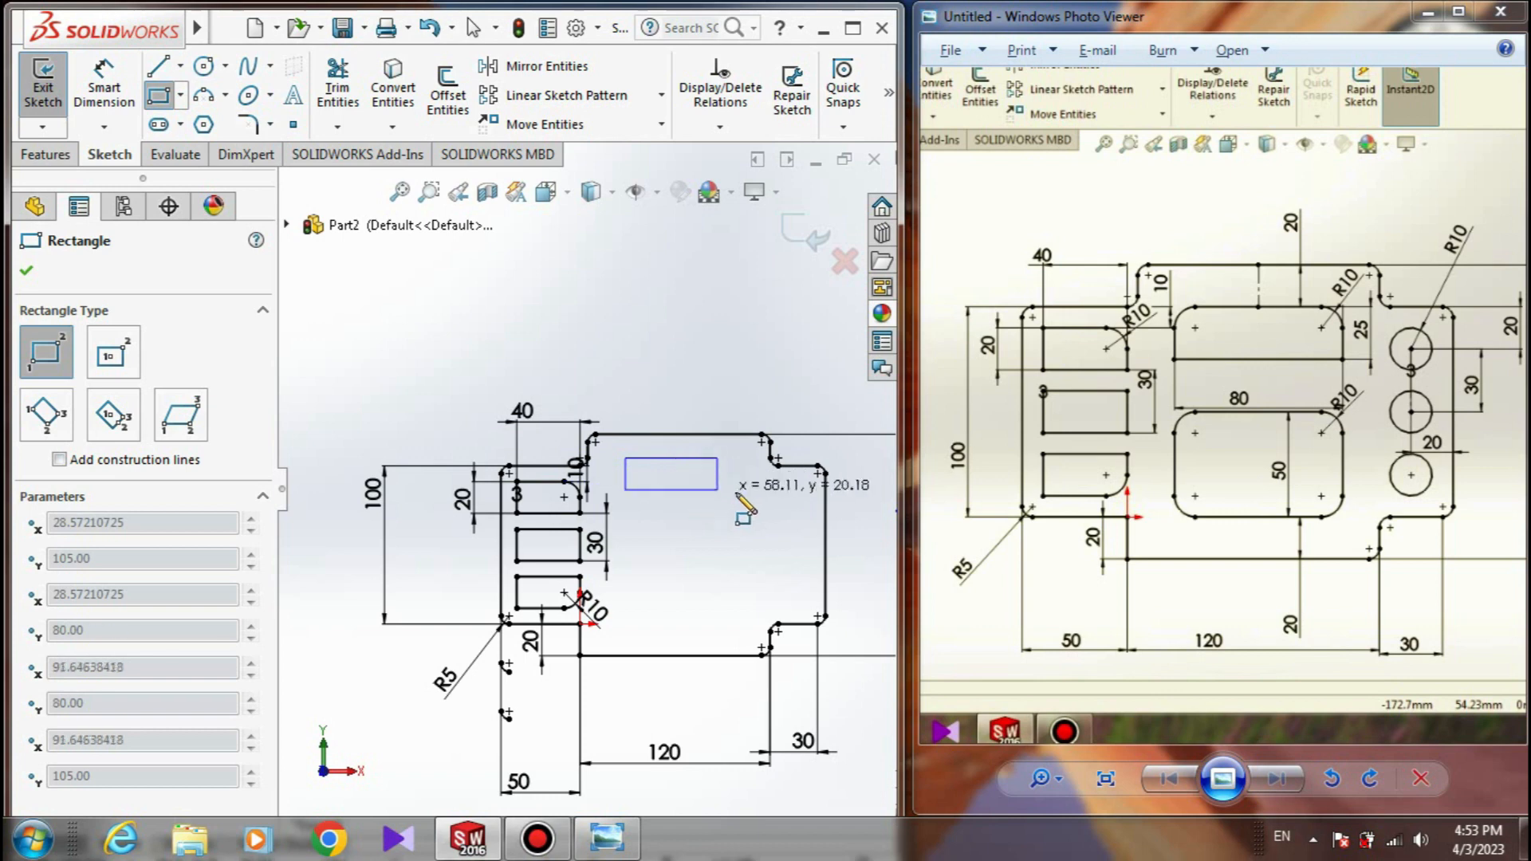
{"action": "left_click", "coordinate": [739, 498]}
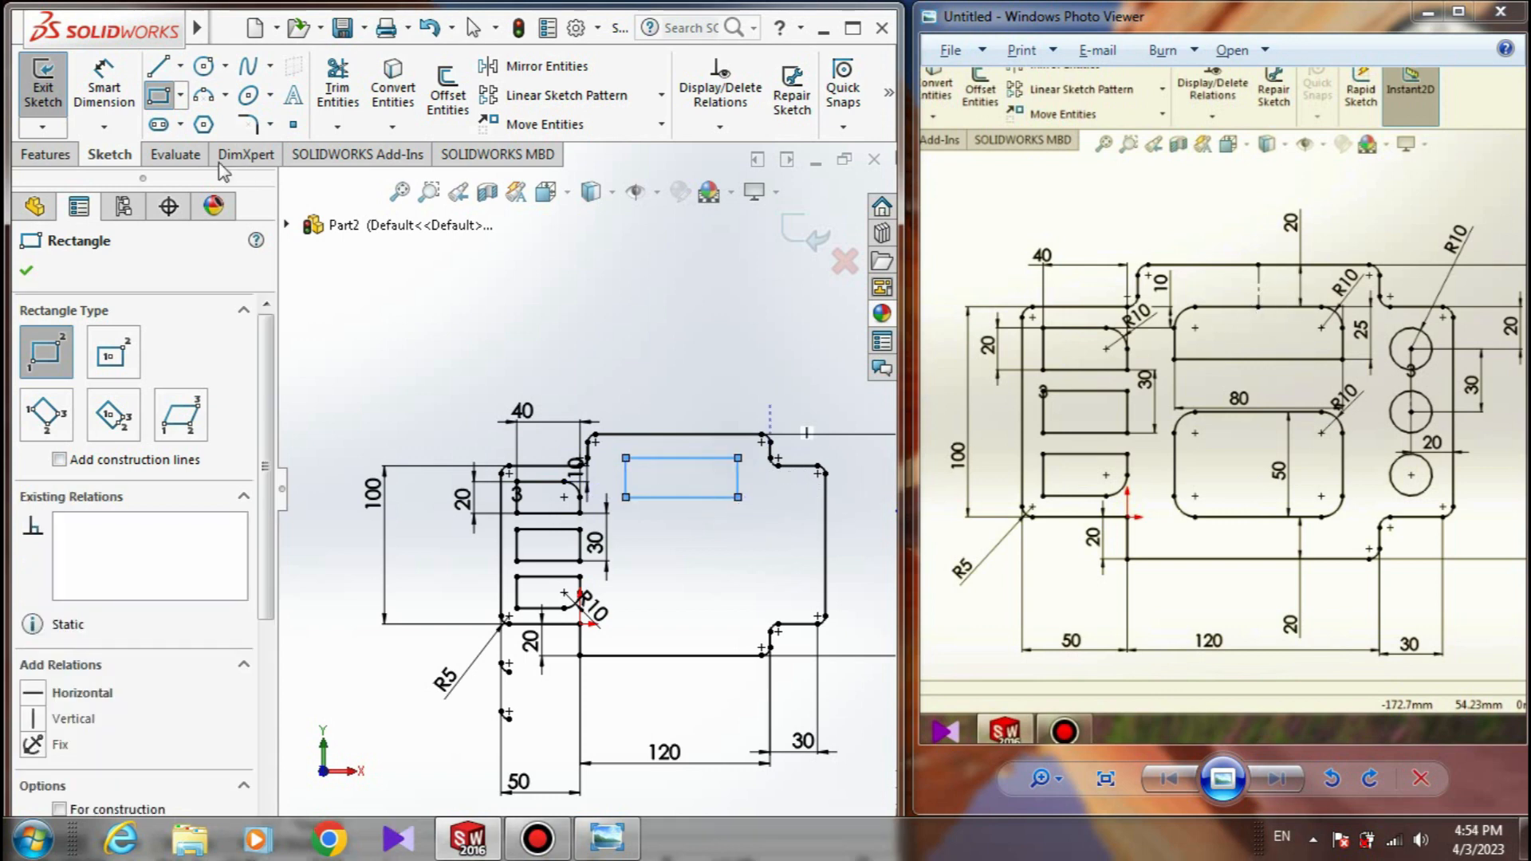
{"action": "left_click", "coordinate": [28, 273]}
{"action": "left_click", "coordinate": [29, 274]}
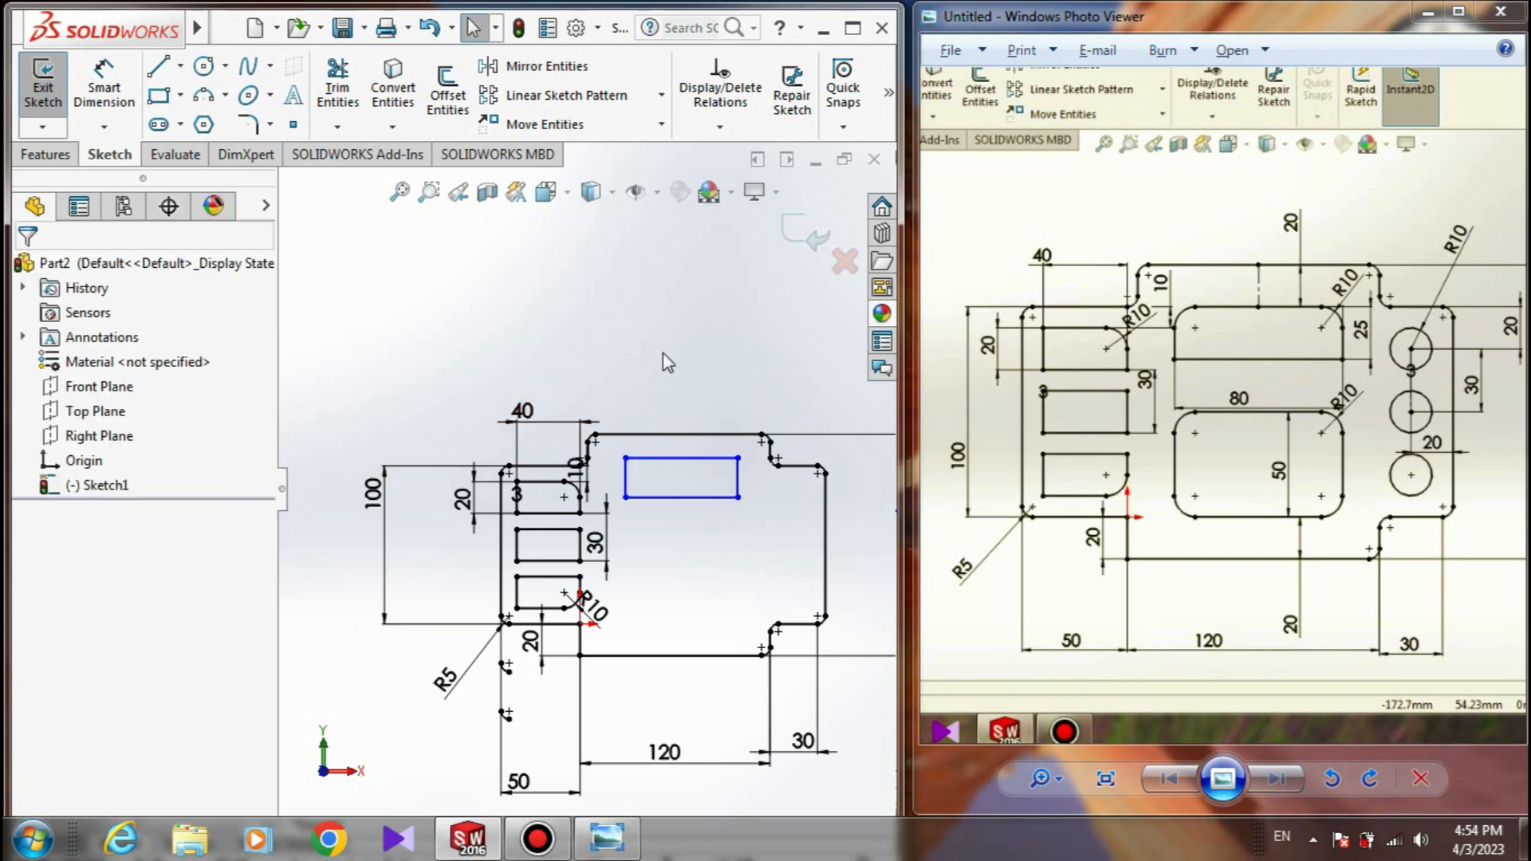
- Dimension the upper middle rectangle with a height of 25 mm and a width of 80 mm
{"action": "right_click_drag", "start_coordinate": [662, 352], "coordinate": [659, 283]}
{"action": "left_click", "coordinate": [684, 461]}
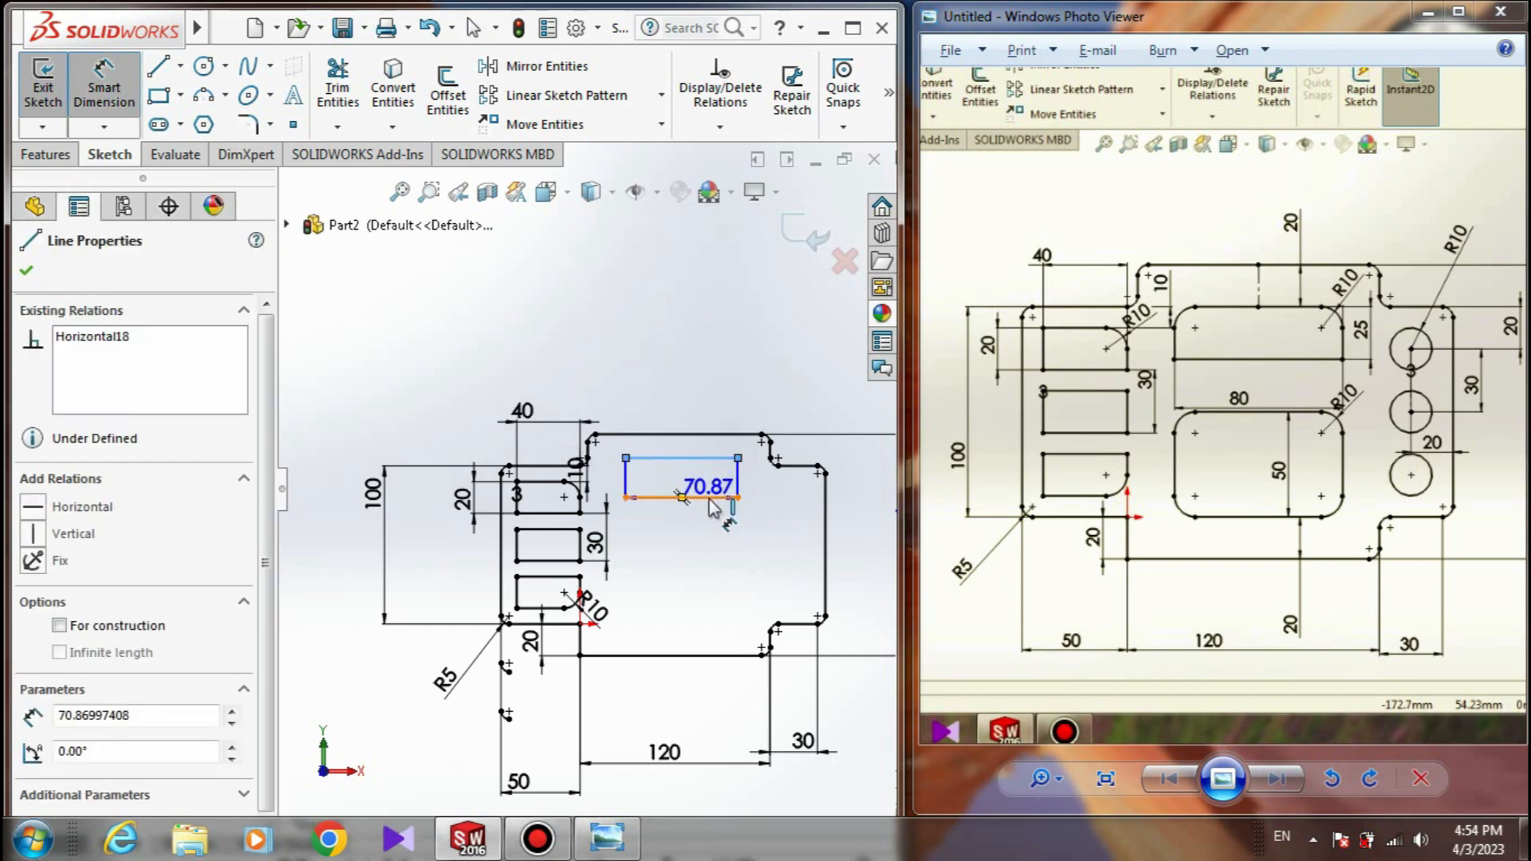
{"action": "left_click", "coordinate": [710, 497]}
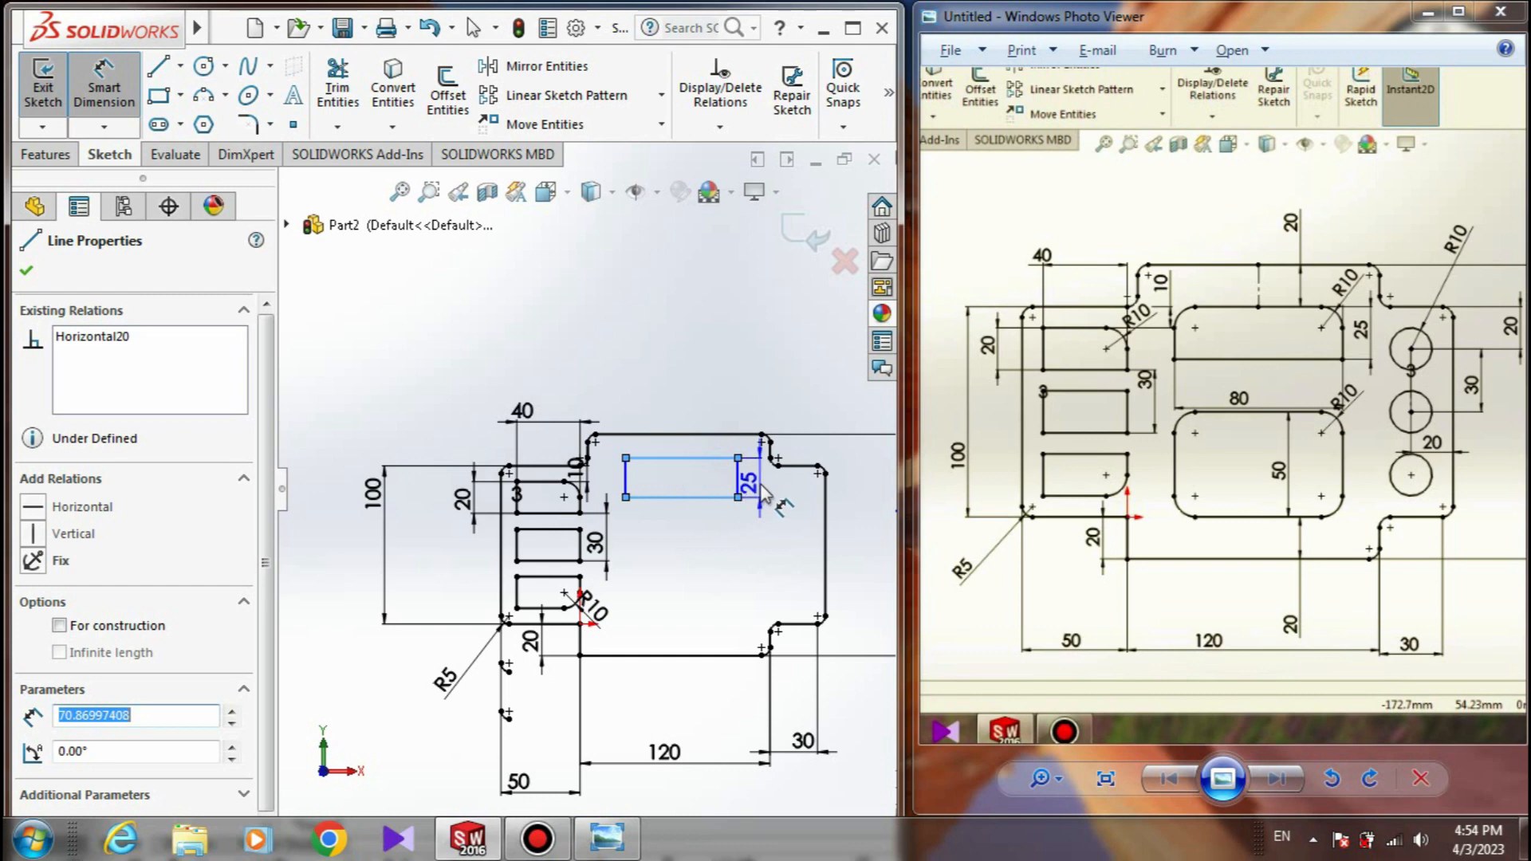
{"action": "left_click", "coordinate": [756, 495]}
{"action": "left_click", "coordinate": [665, 478]}
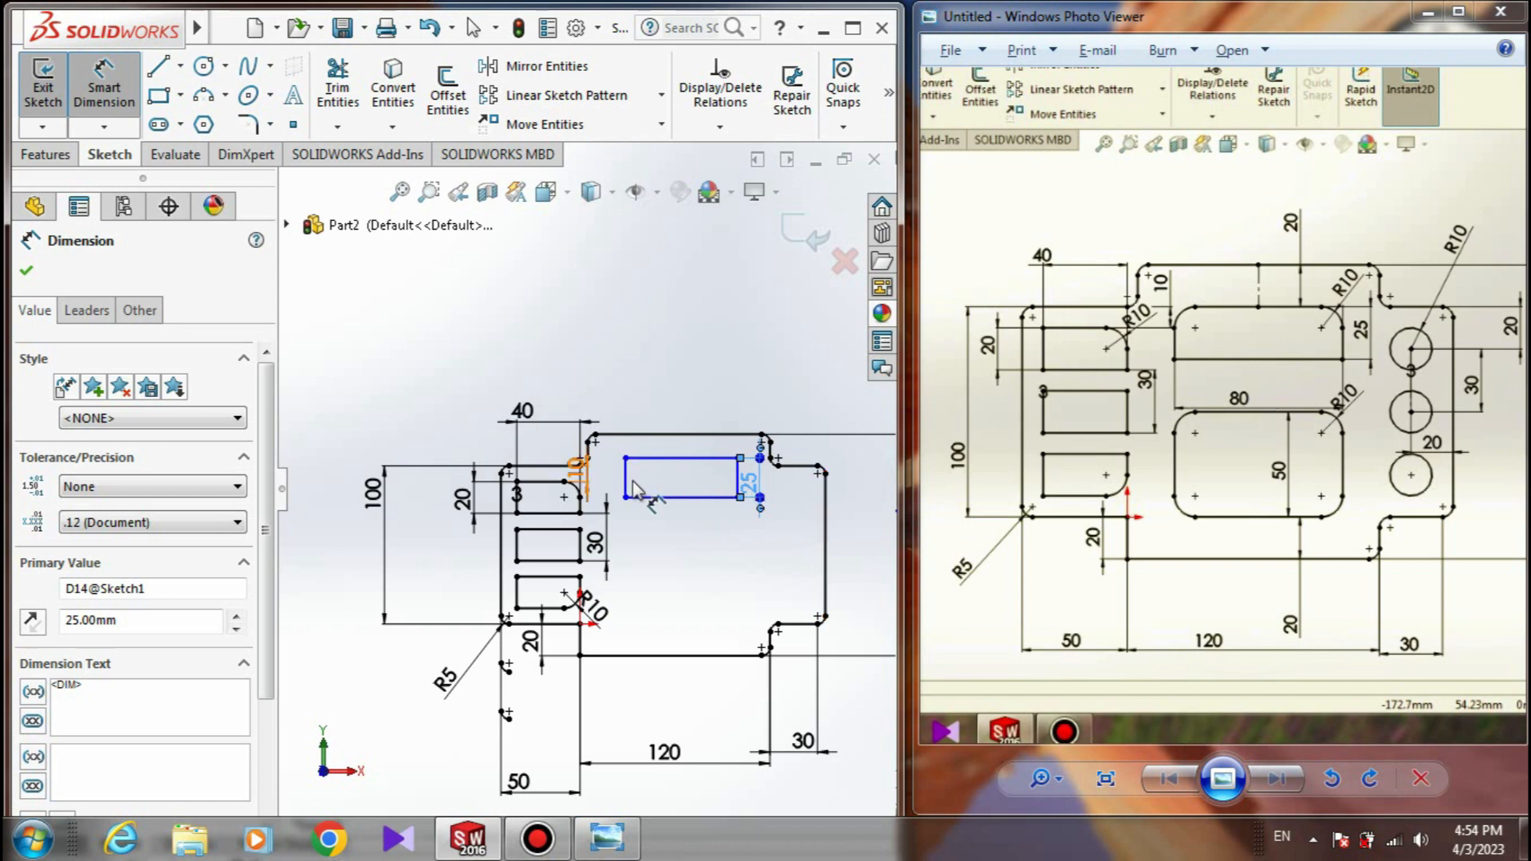
{"action": "left_click", "coordinate": [670, 497]}
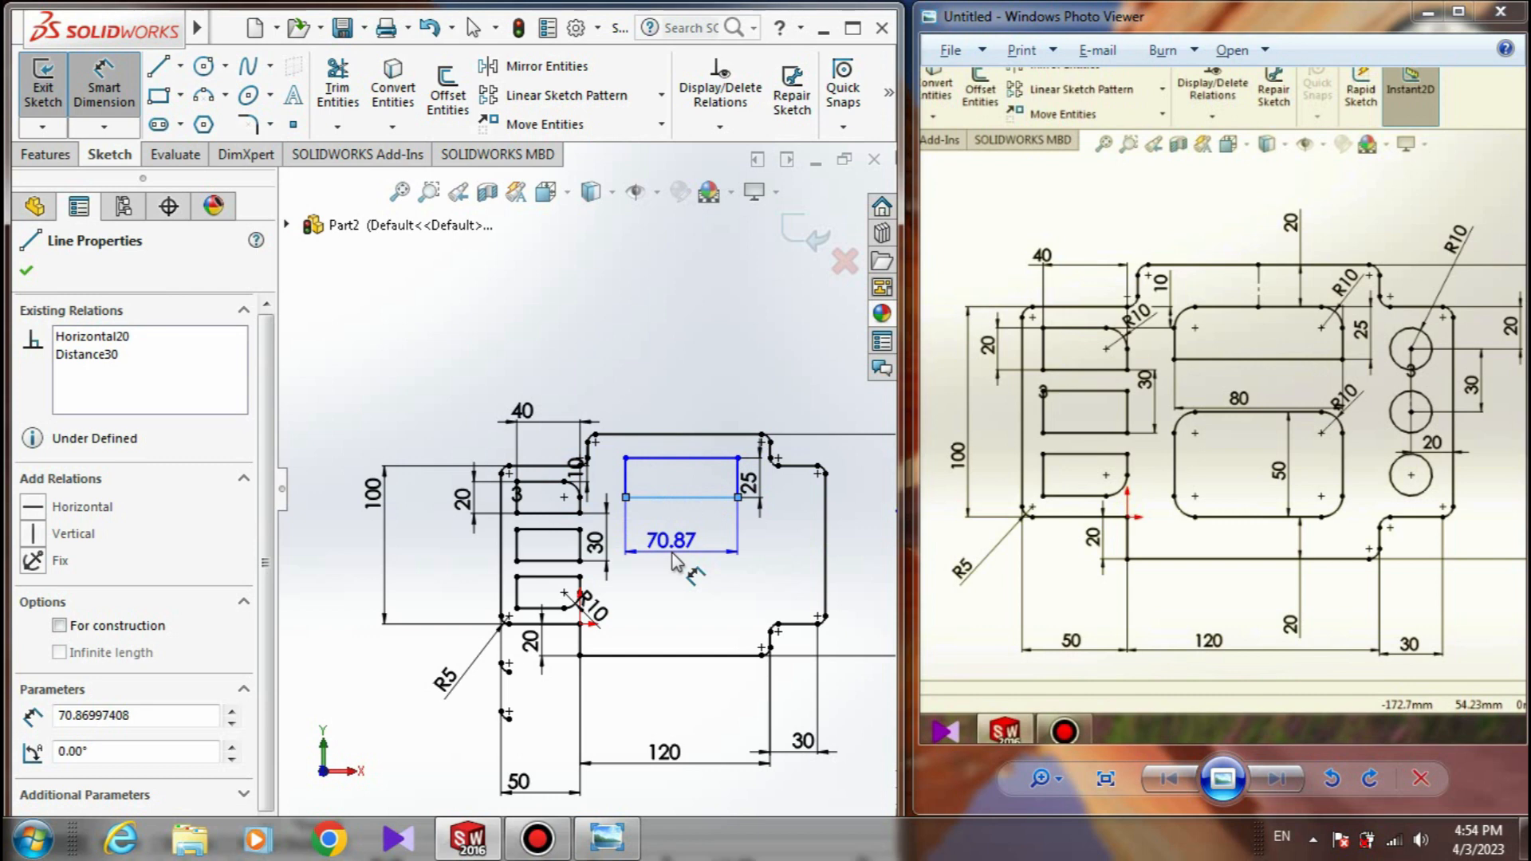
{"action": "left_click", "coordinate": [672, 560]}
{"action": "key", "text": "Return"}
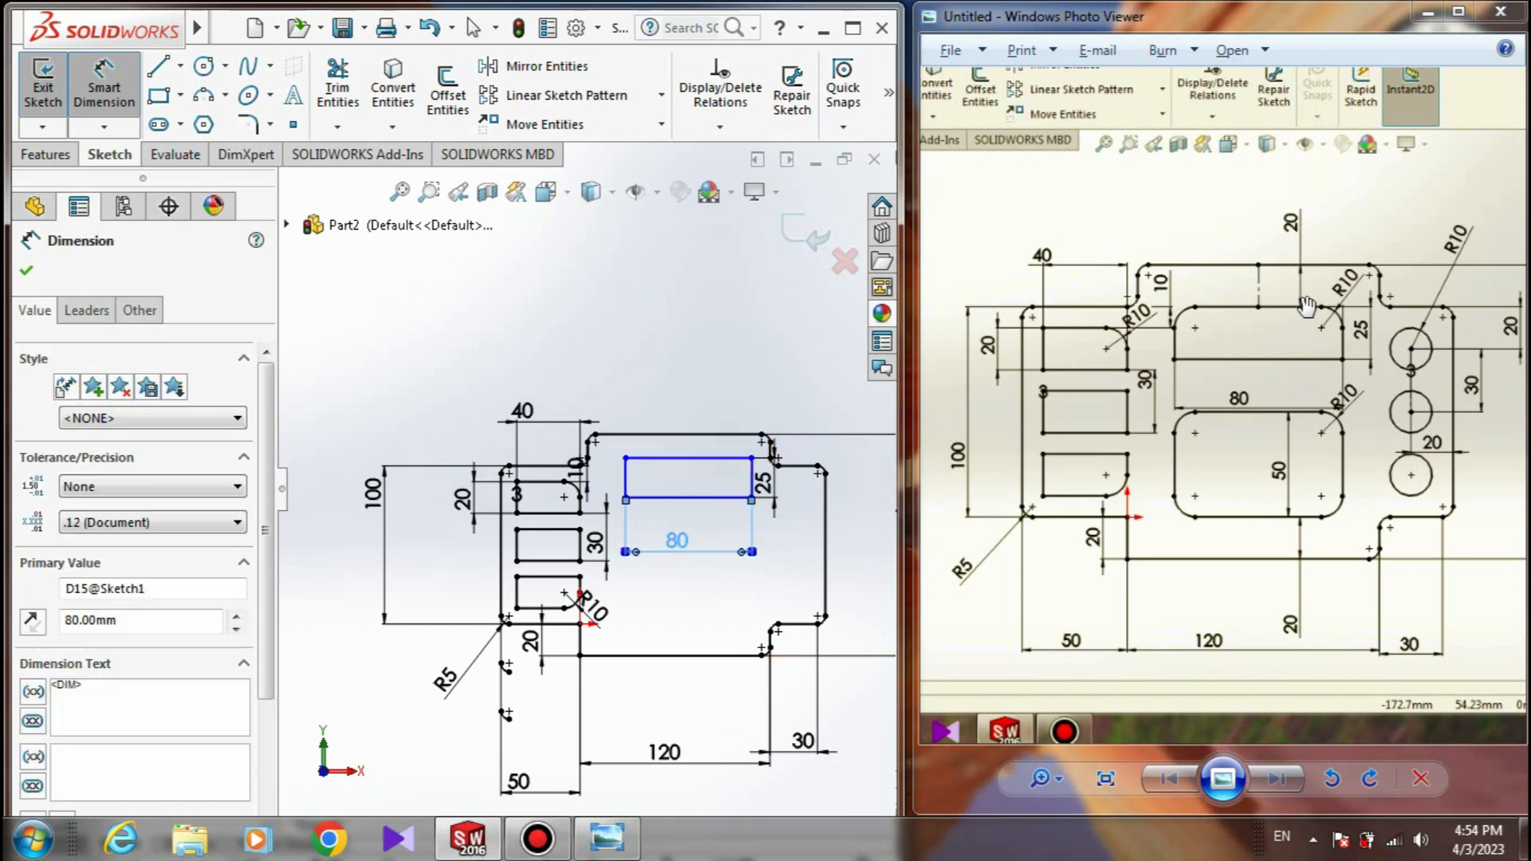
- Dimension the distance from the plate's top edge to the 80 mm wide rectangle's upper edge at 20 mm
{"action": "left_click", "coordinate": [718, 435]}
{"action": "left_click", "coordinate": [721, 458]}
{"action": "left_click", "coordinate": [750, 446]}
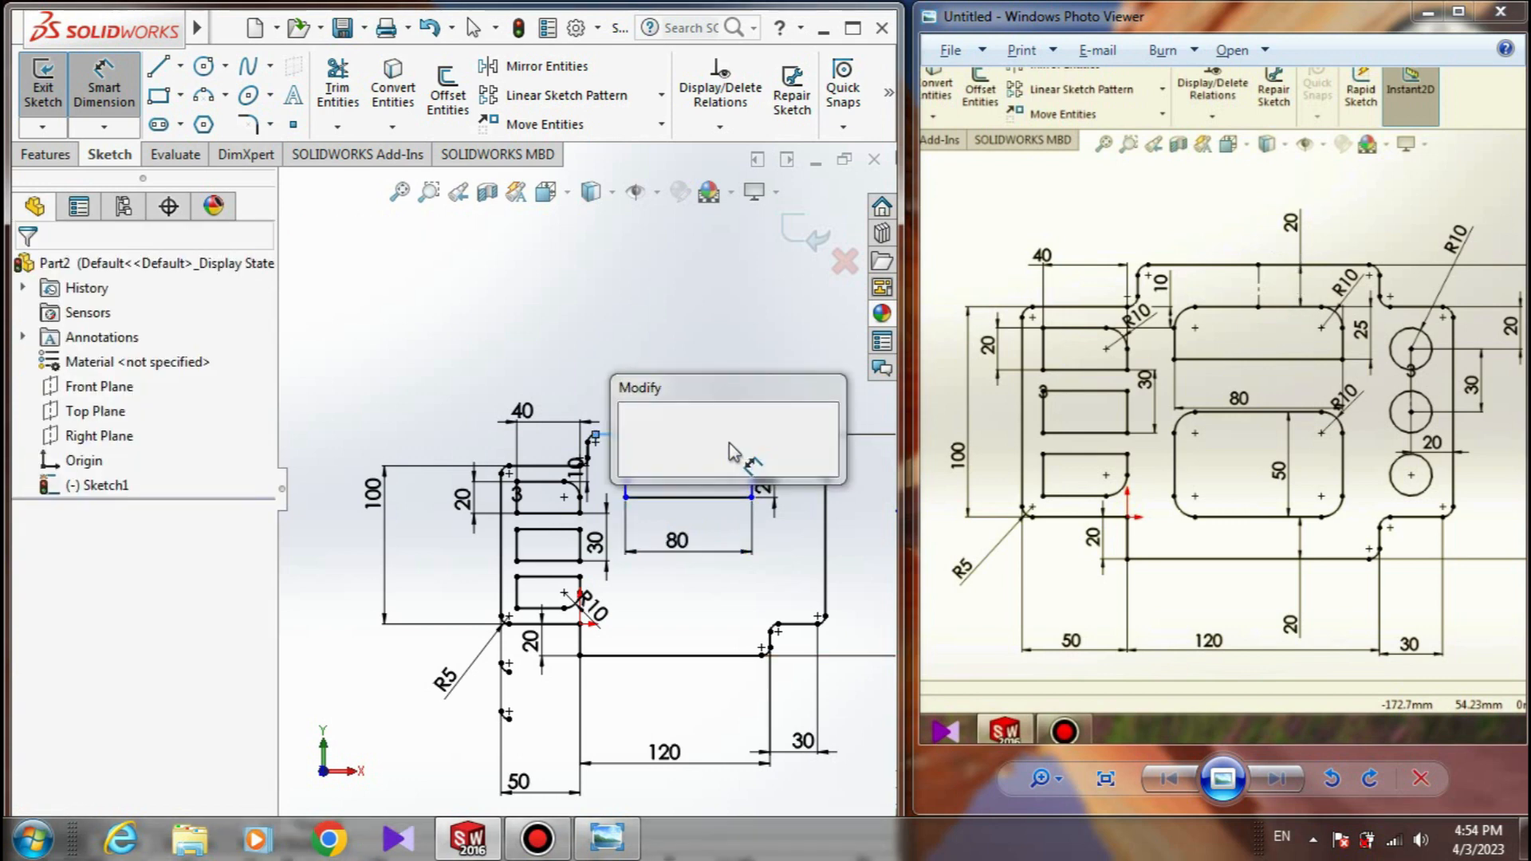
{"action": "type", "text": "20"}
{"action": "key", "text": "Return"}
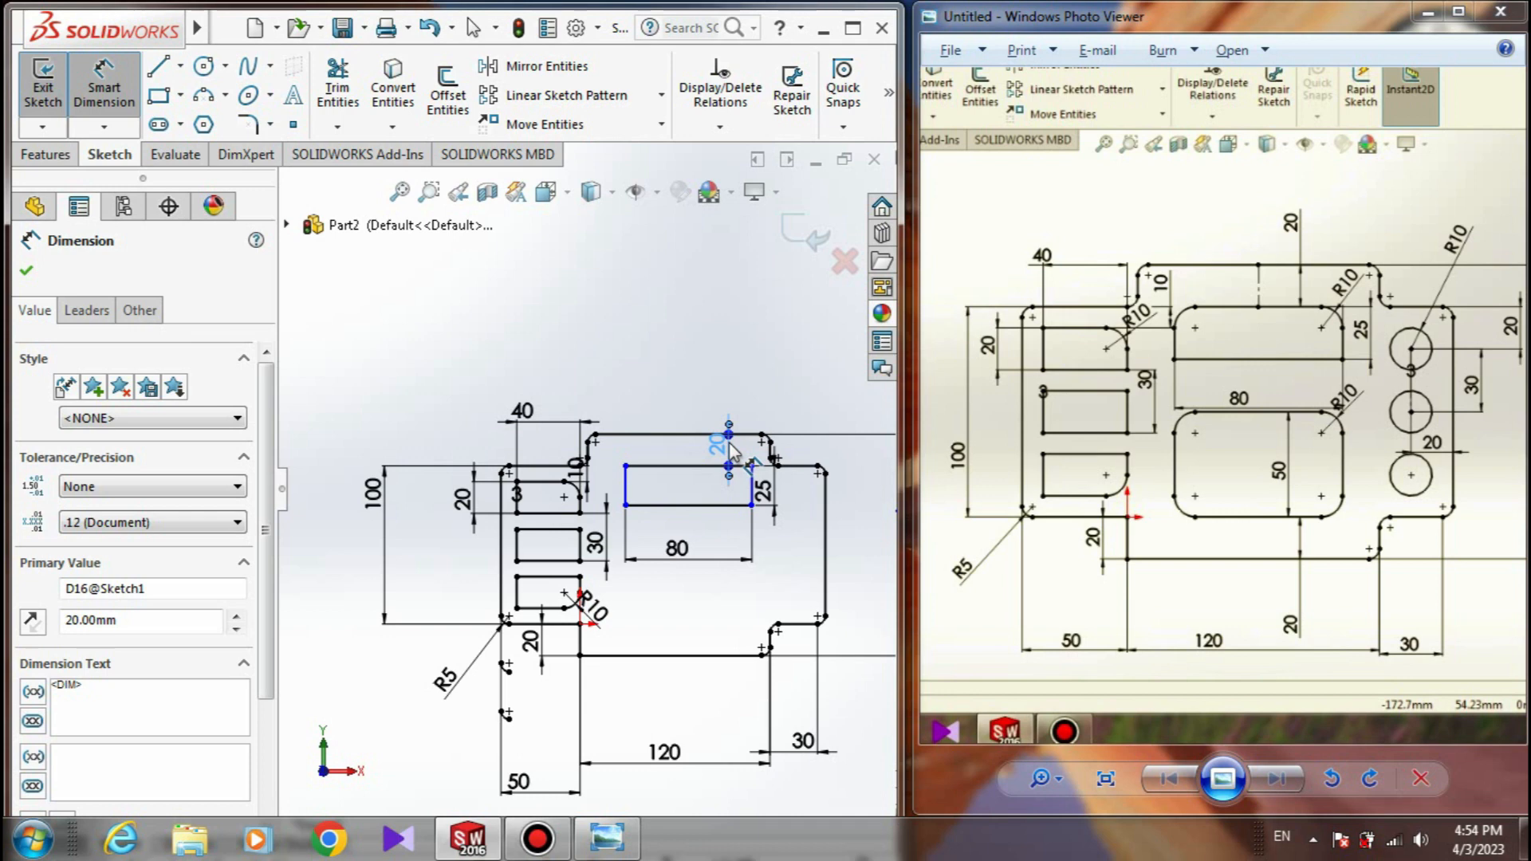
{"action": "left_click", "coordinate": [730, 450]}
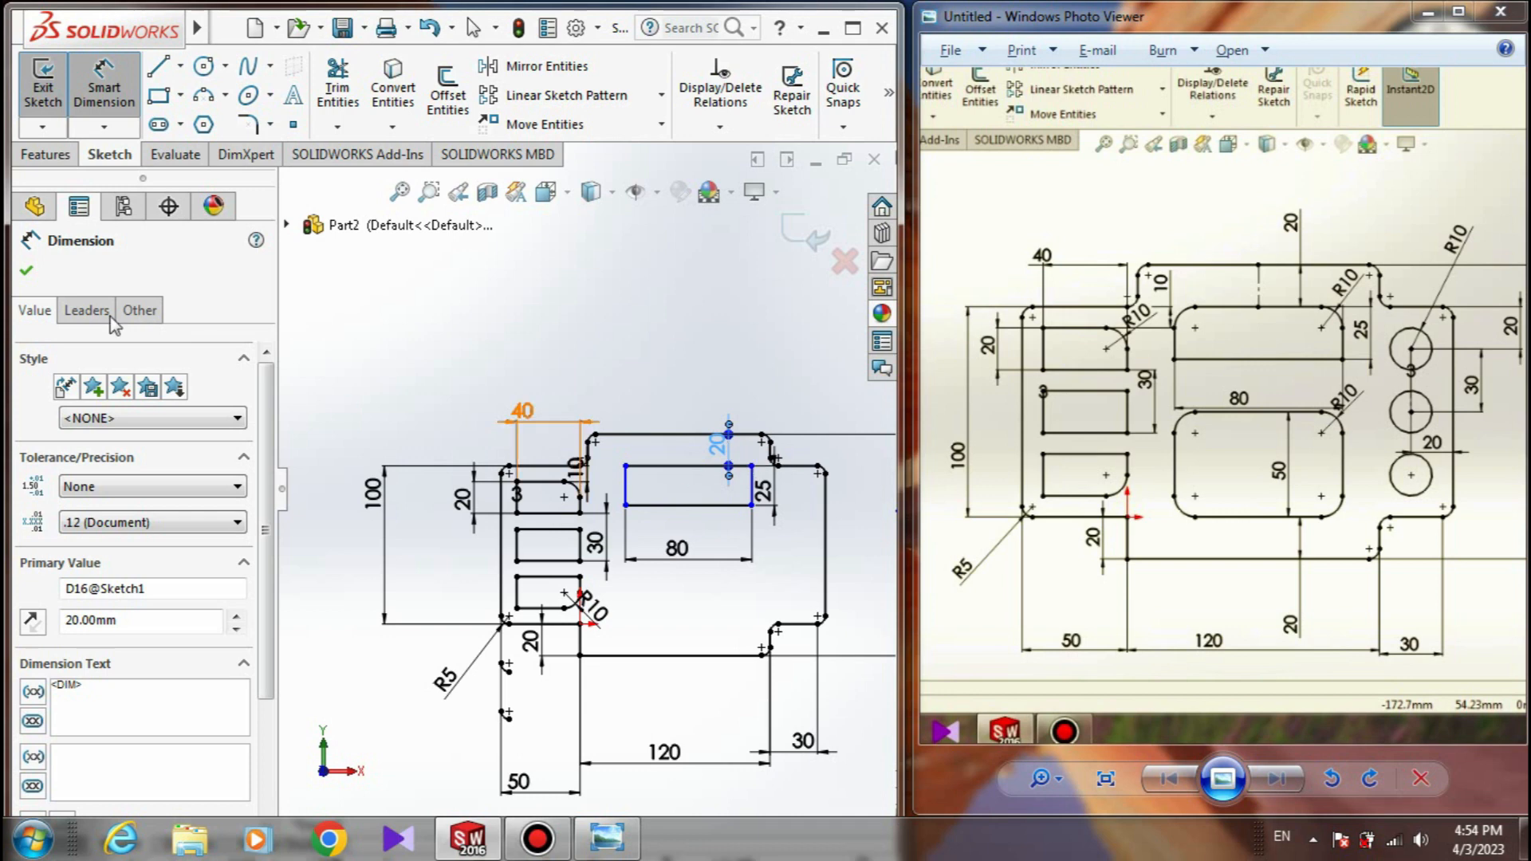
- Fillet the two upper corners of the 80 mm wide middle rectangle with a 10 mm radius
{"action": "left_click", "coordinate": [27, 270]}
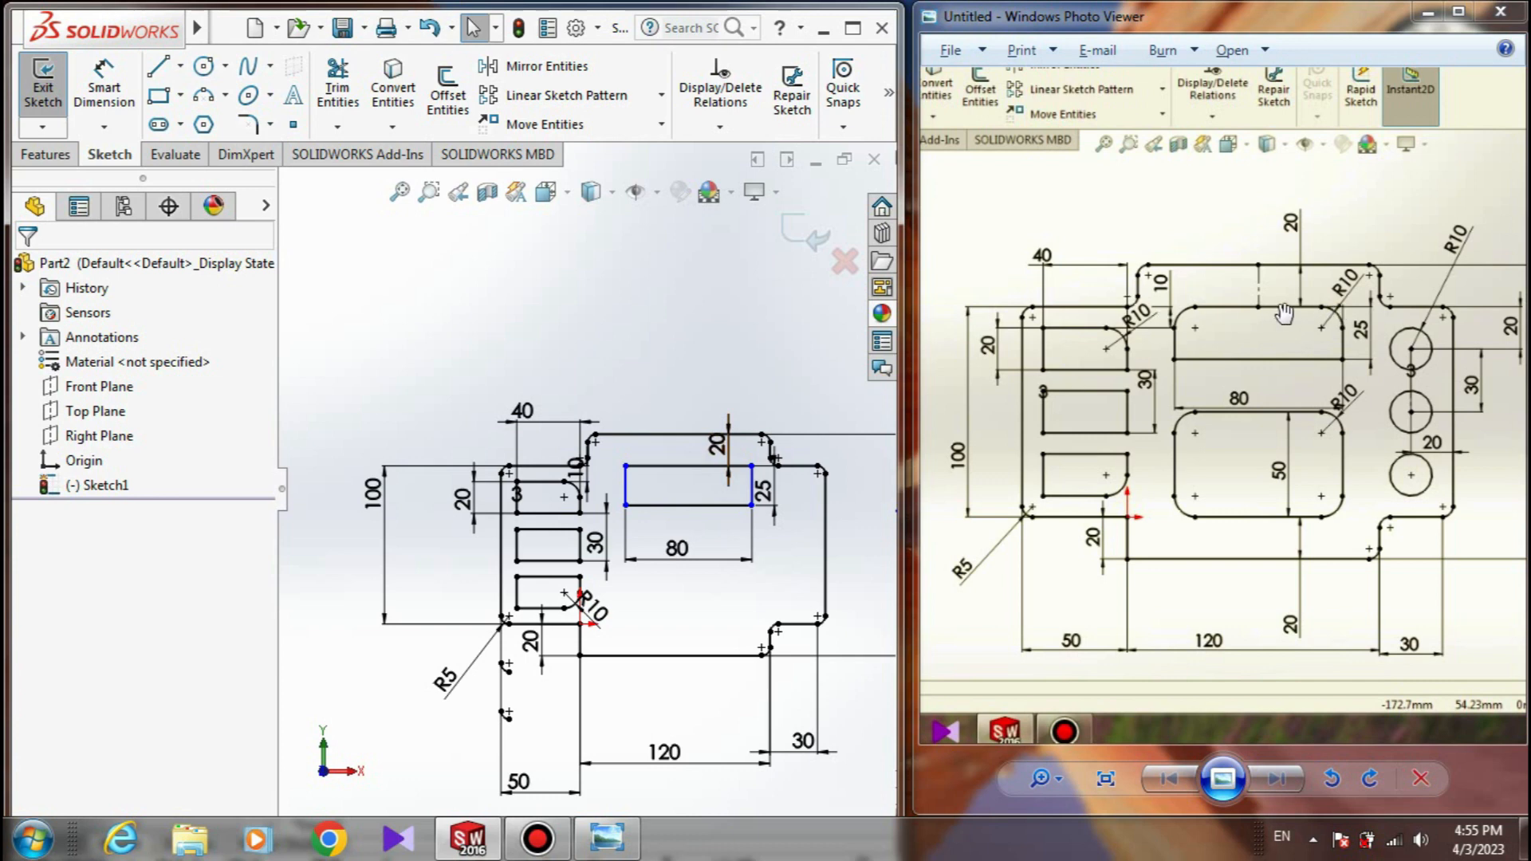
{"action": "left_click", "coordinate": [249, 124]}
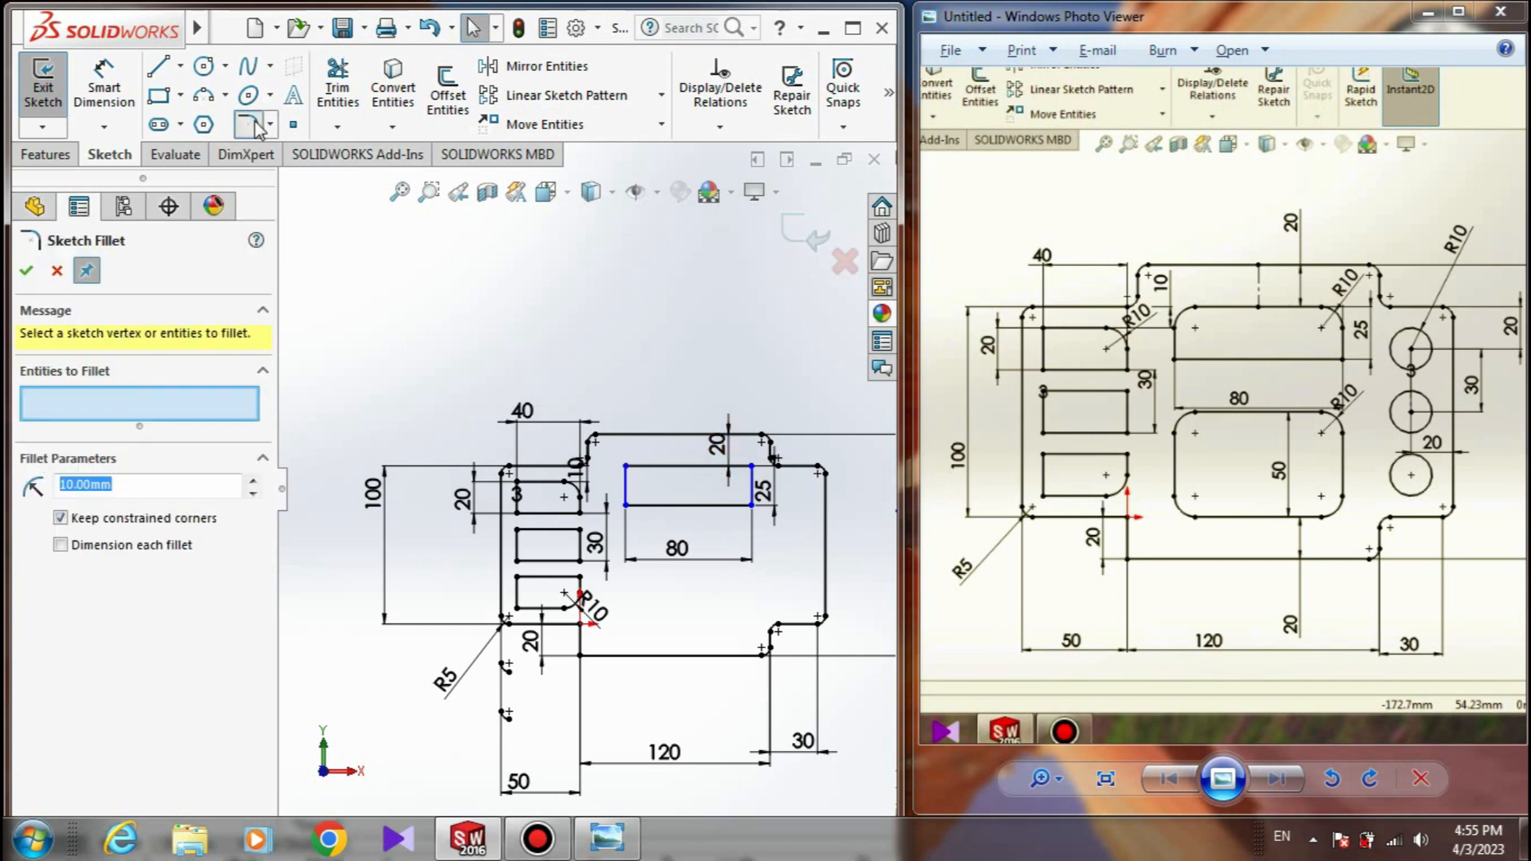
{"action": "left_click", "coordinate": [626, 466]}
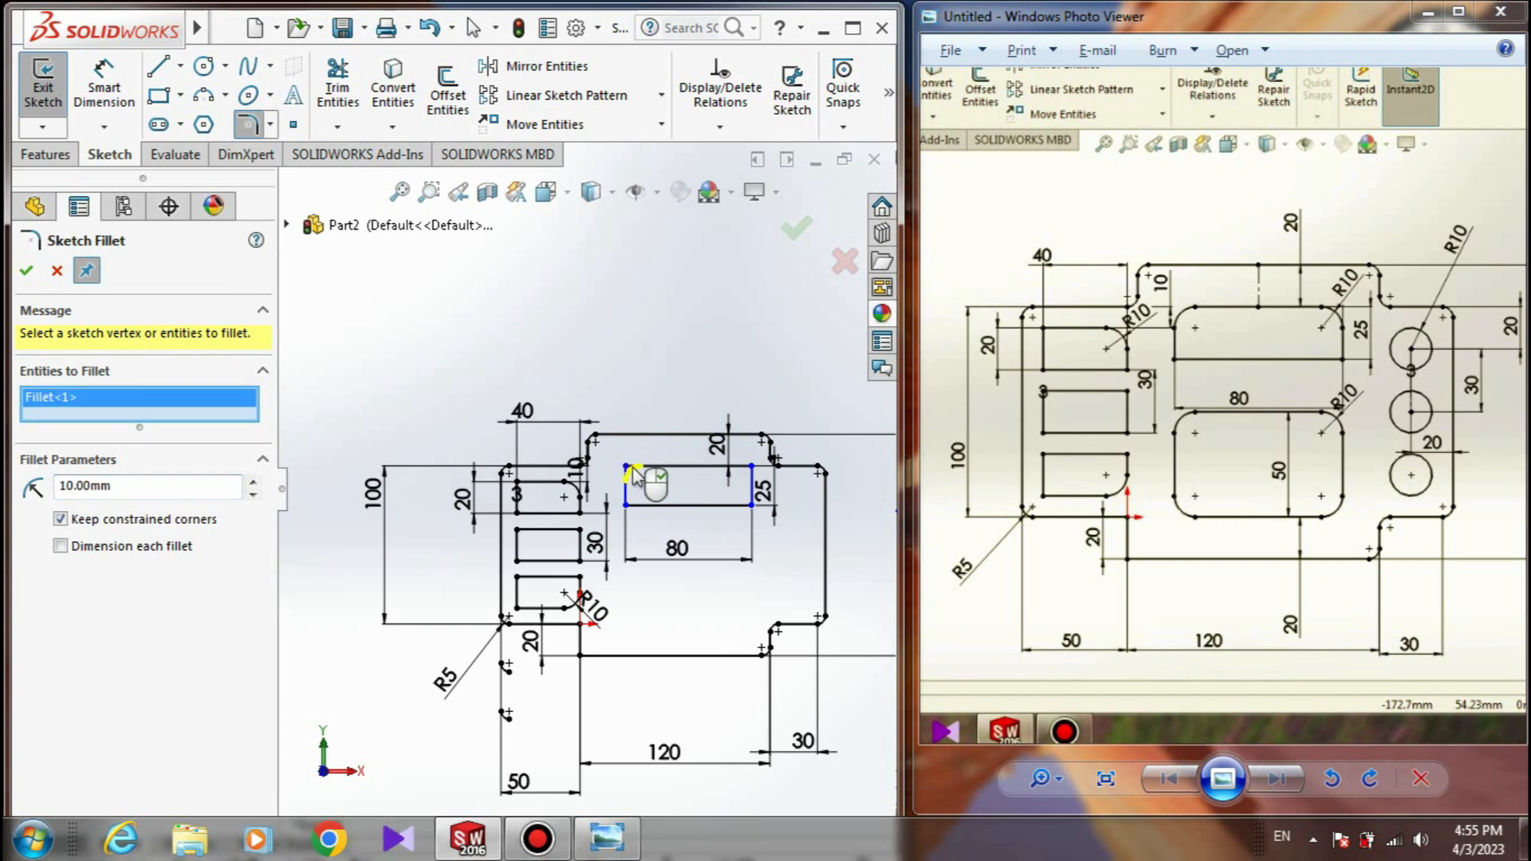
{"action": "left_click", "coordinate": [751, 466]}
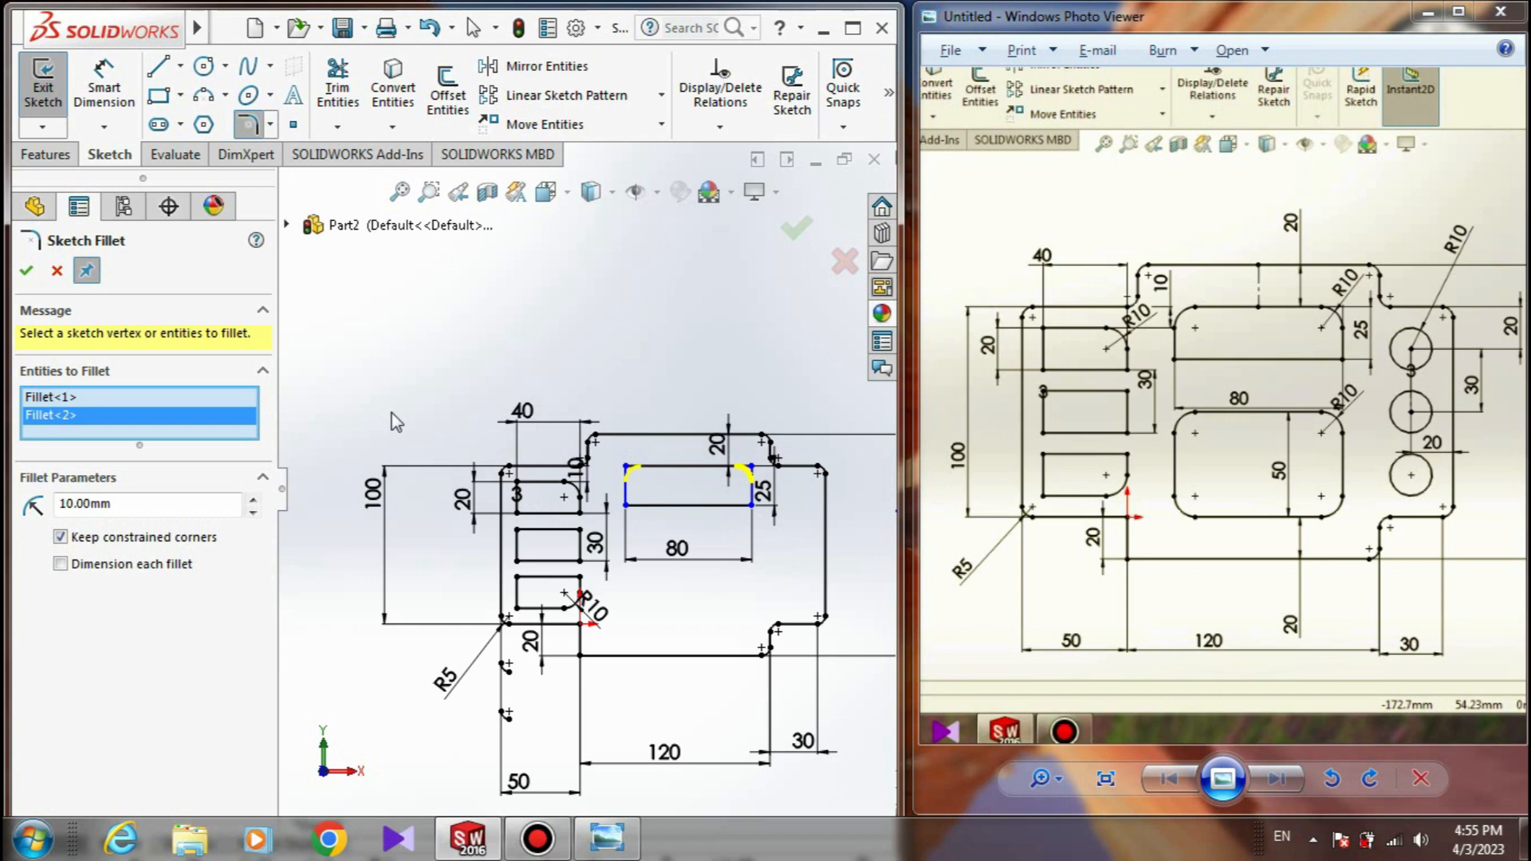
{"action": "left_click", "coordinate": [26, 271]}
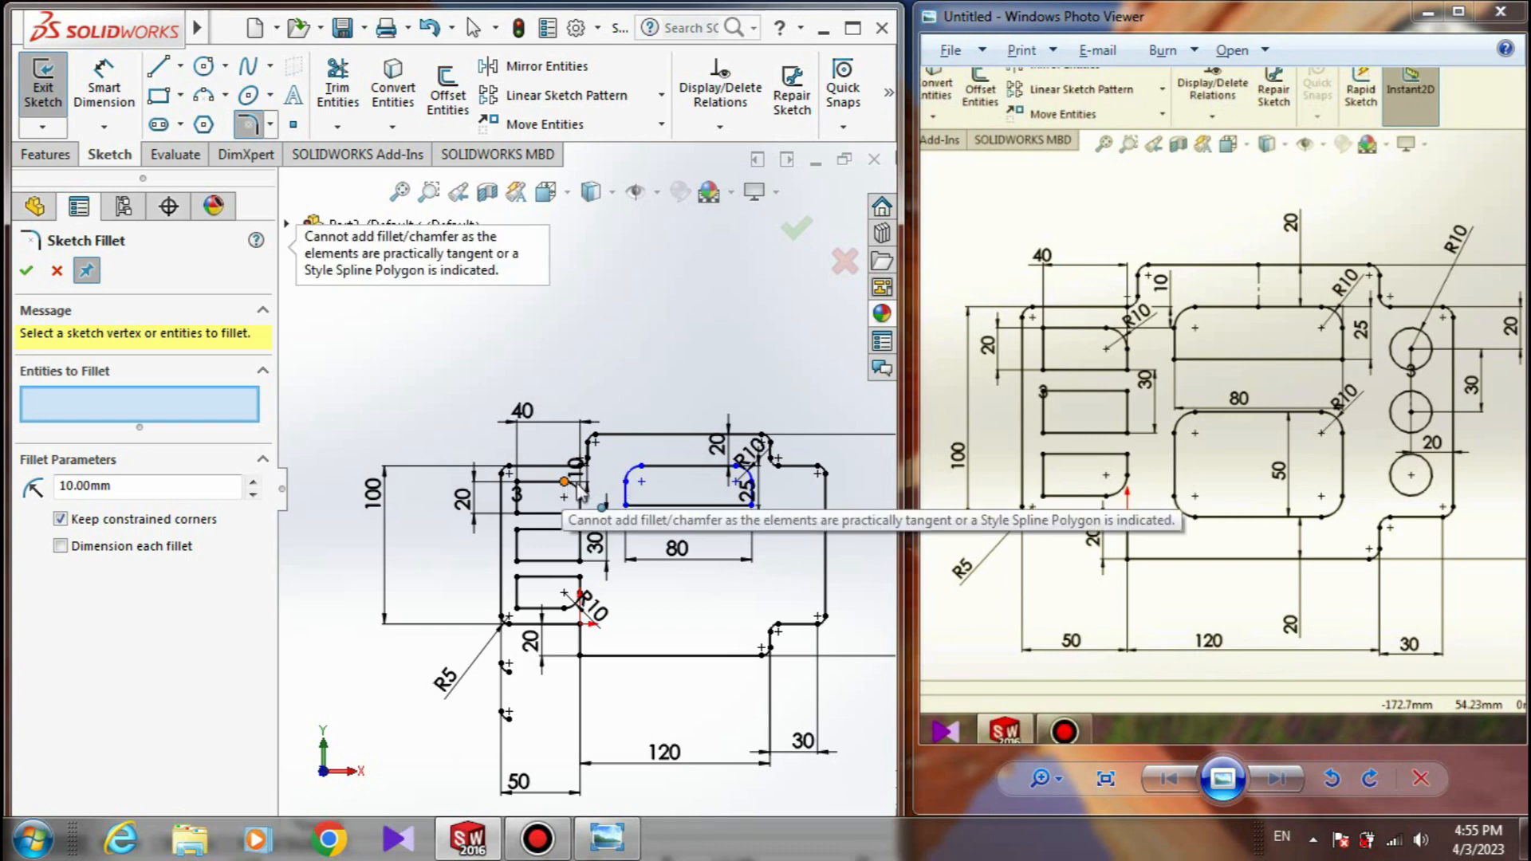
{"action": "left_click", "coordinate": [57, 271]}
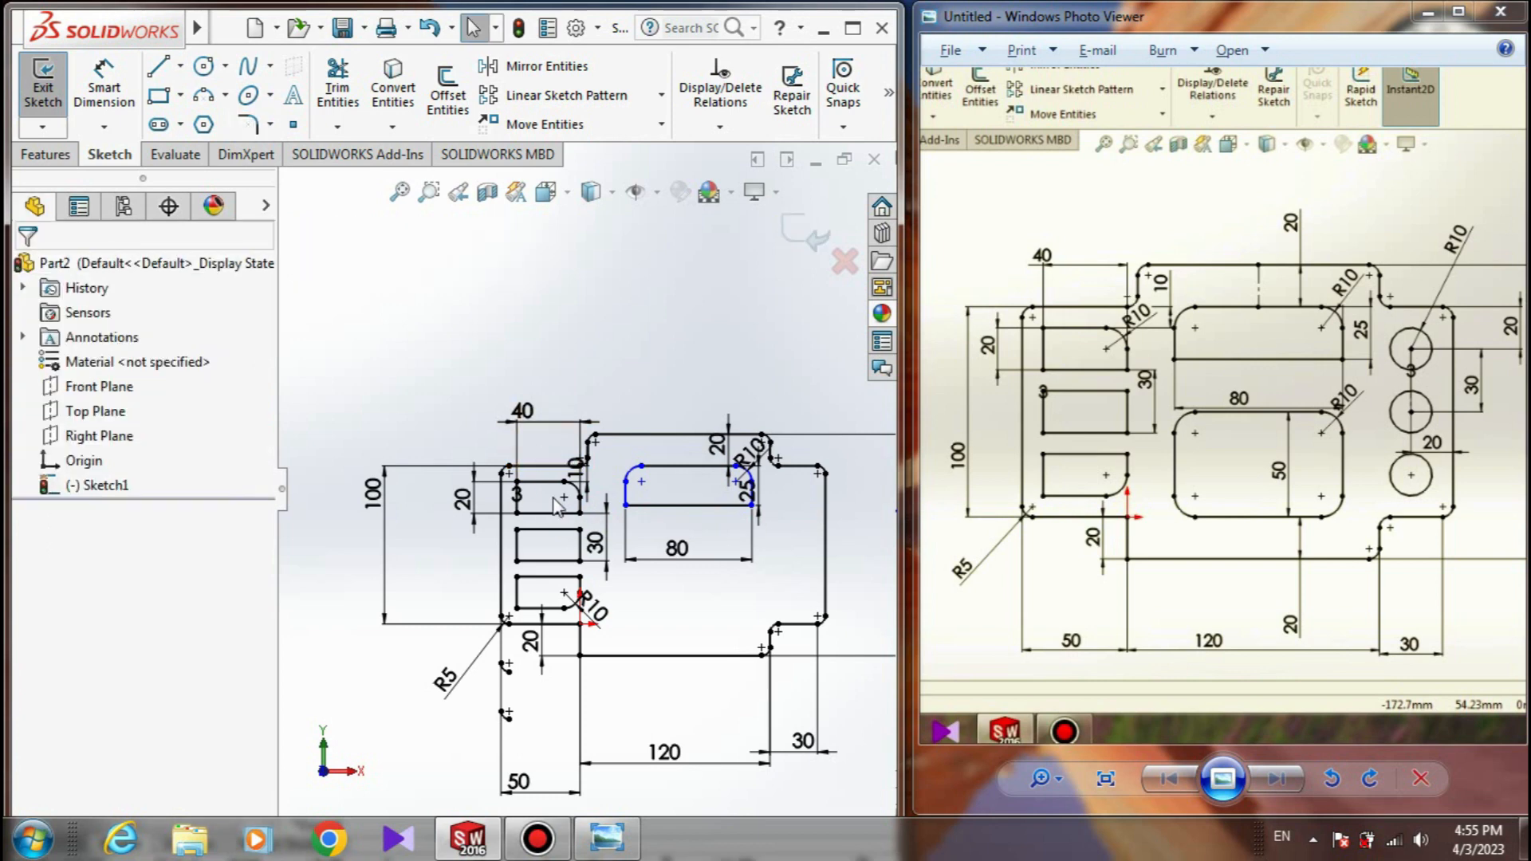
- Try to add a horizontal relation between the top small rectangle's fillet start point and the lower end of the middle rectangle's upper-left fillet
{"action": "scroll", "coordinate": [562, 501], "scroll_direction": "down", "scroll_amount": 5}
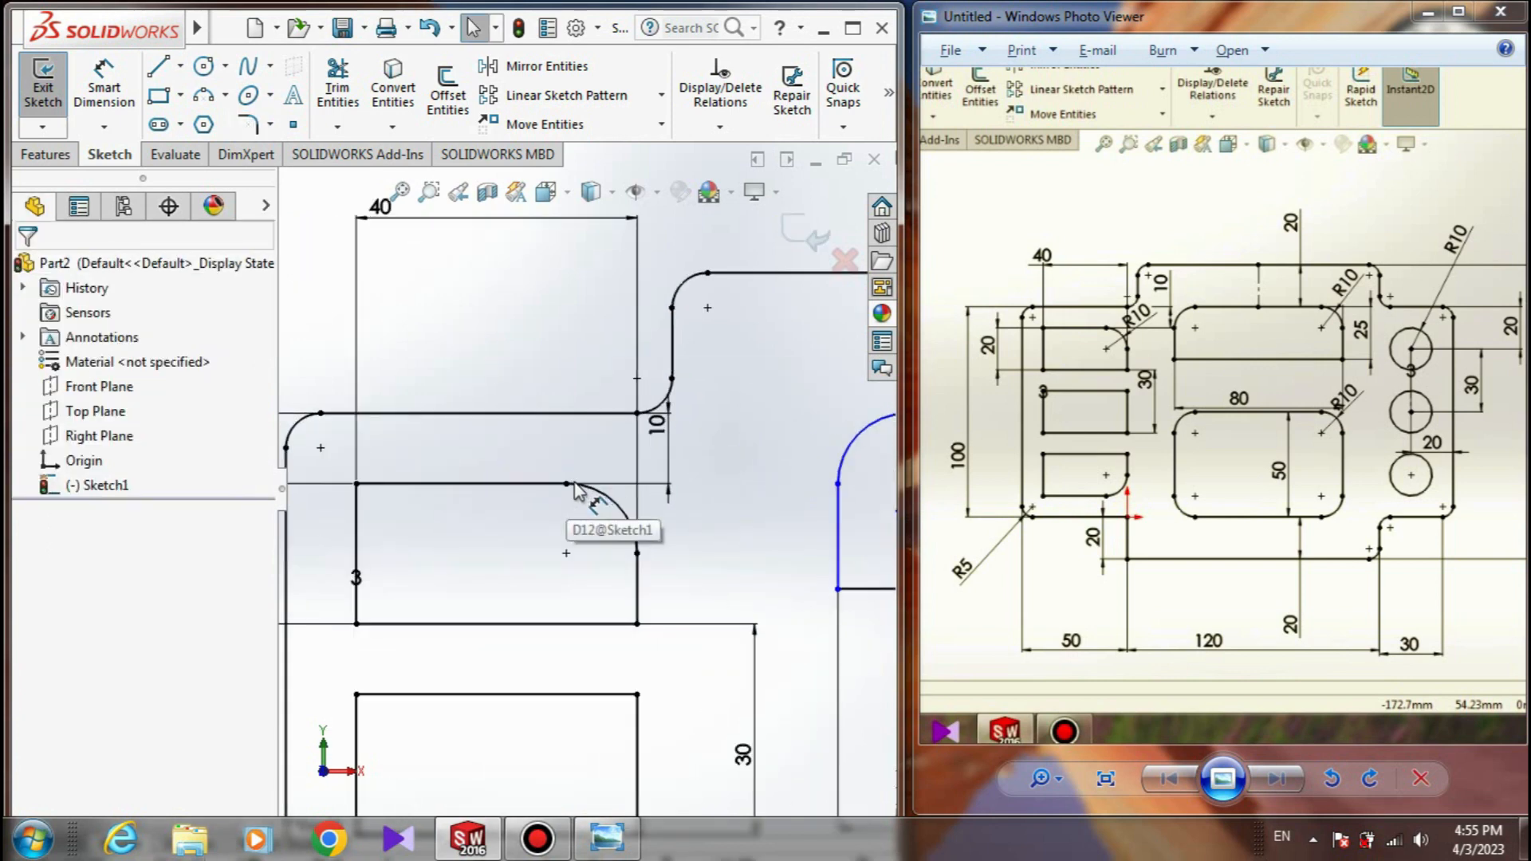
{"action": "left_click", "coordinate": [567, 484]}
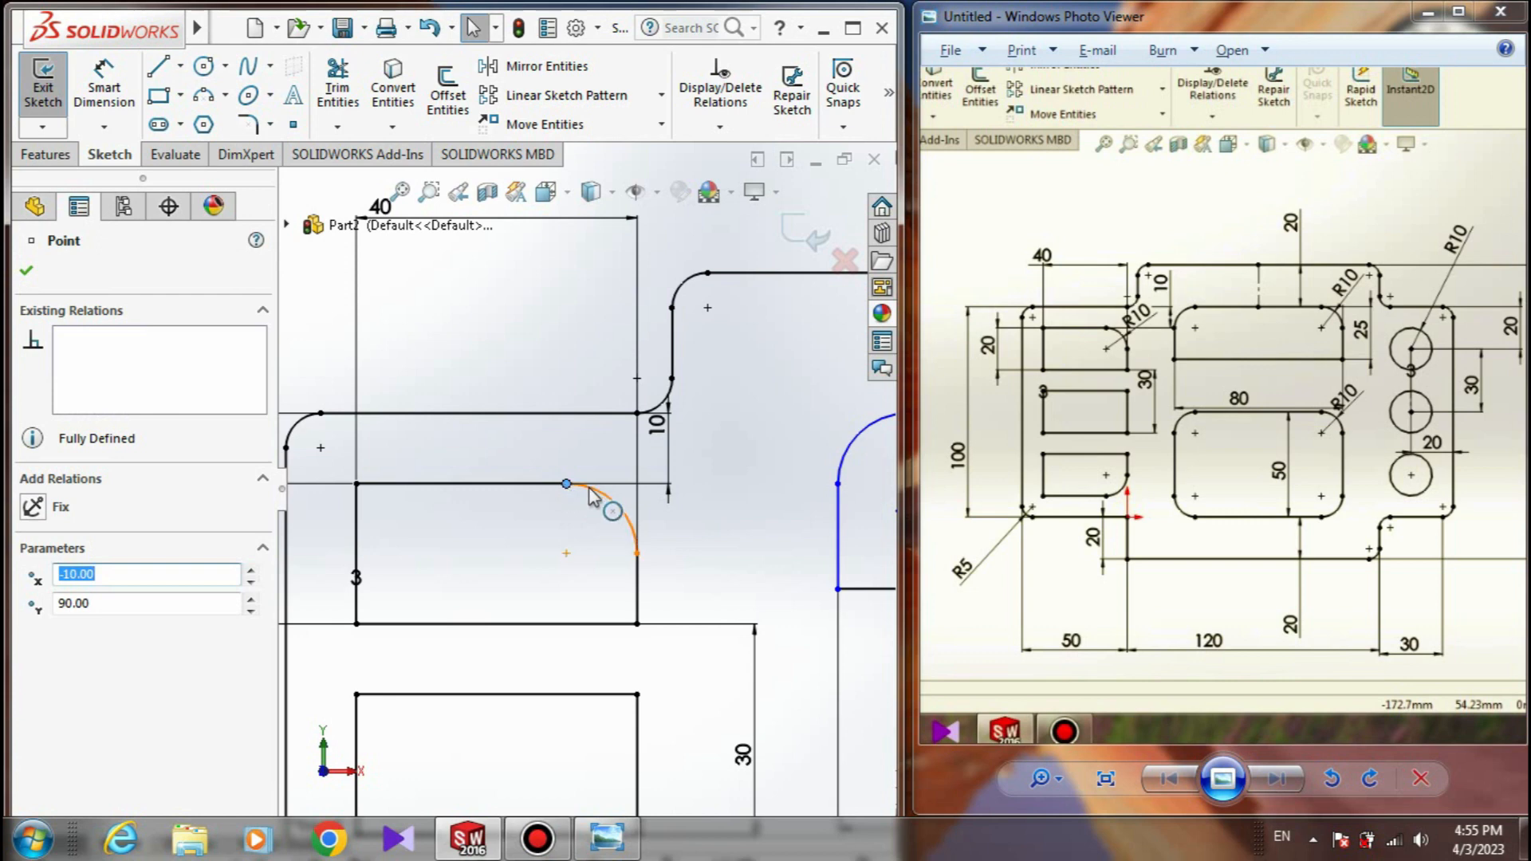
{"action": "scroll", "coordinate": [590, 493], "scroll_direction": "up", "scroll_amount": 2}
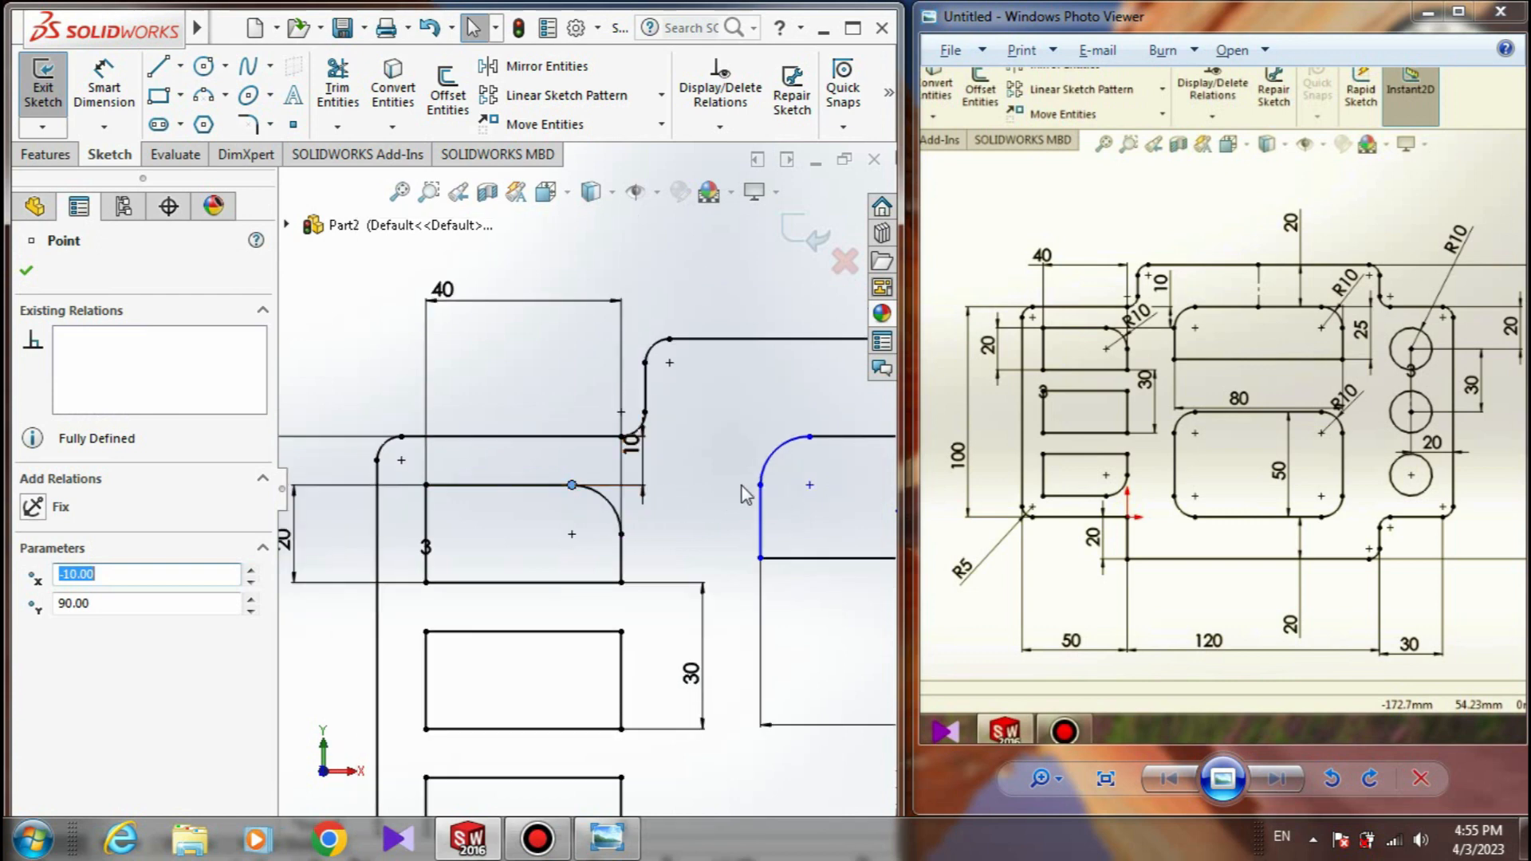
{"action": "left_click", "coordinate": [760, 485], "text": "ctrl"}
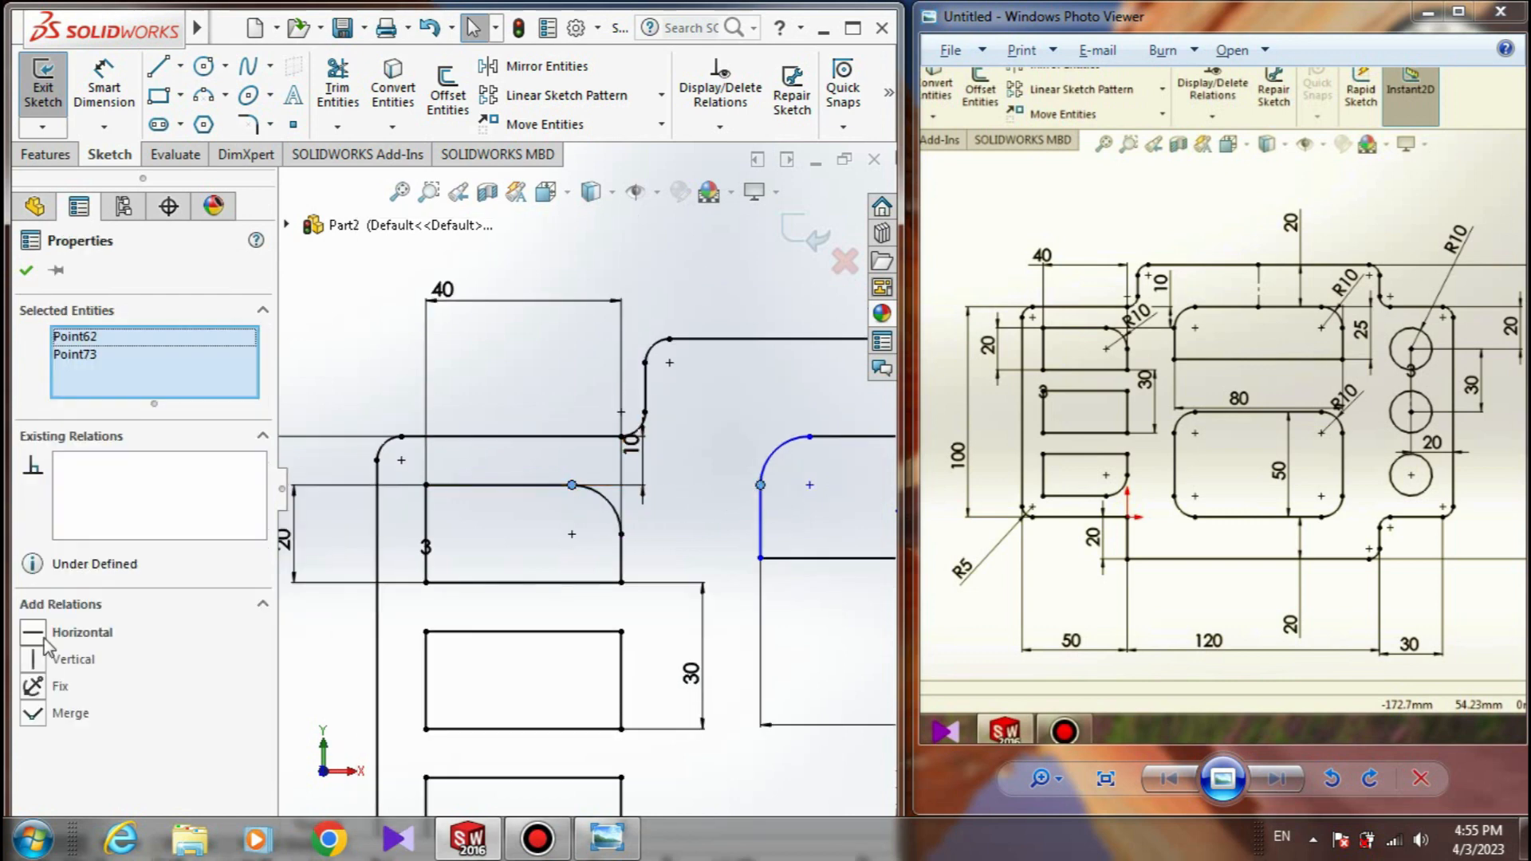
{"action": "left_click", "coordinate": [760, 484], "text": "ctrl"}
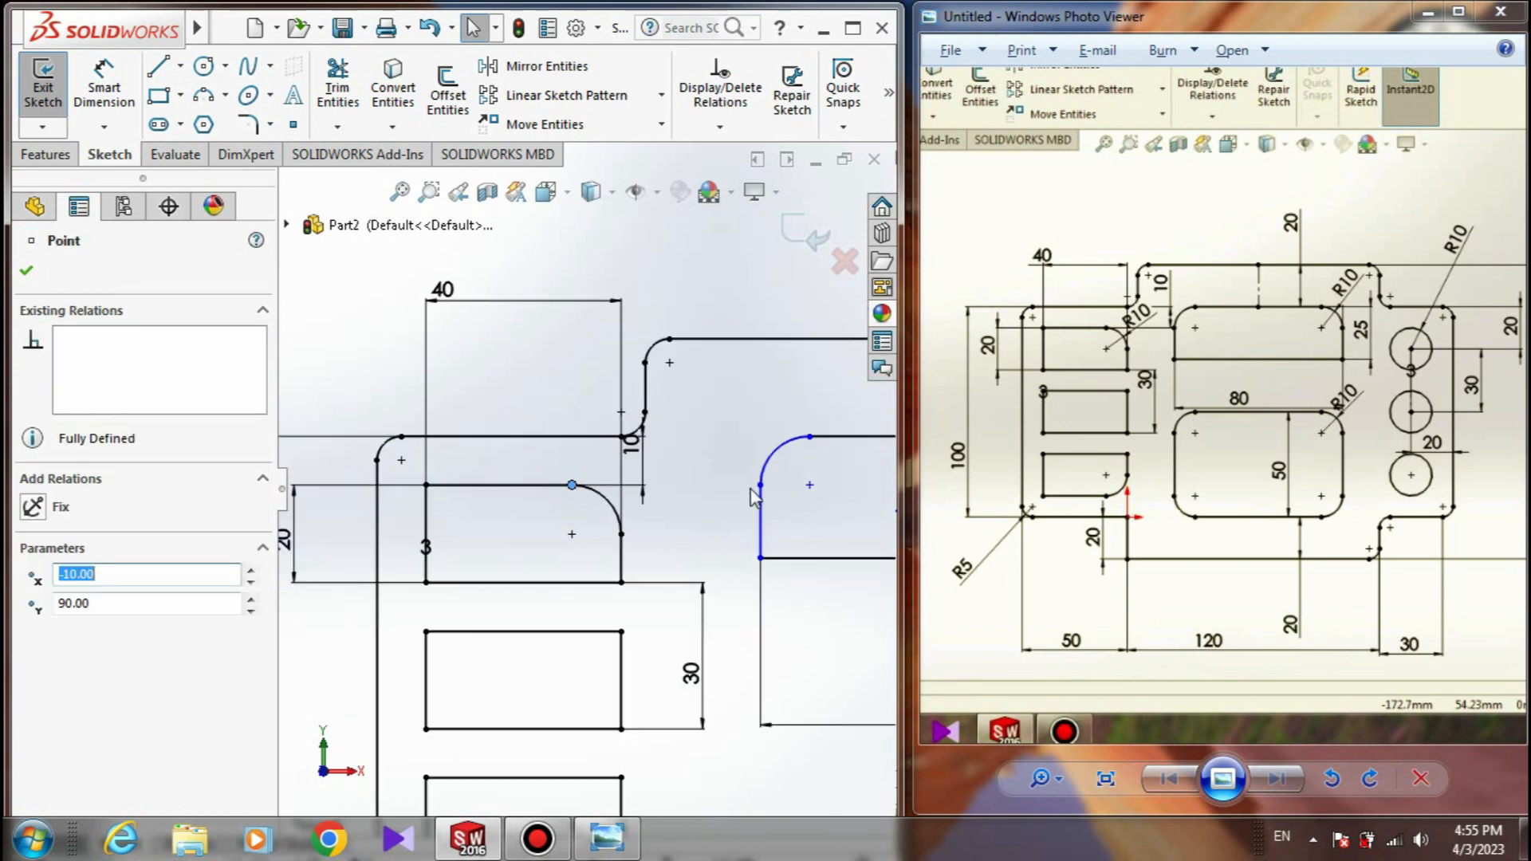
{"action": "left_click", "coordinate": [759, 484], "text": "ctrl"}
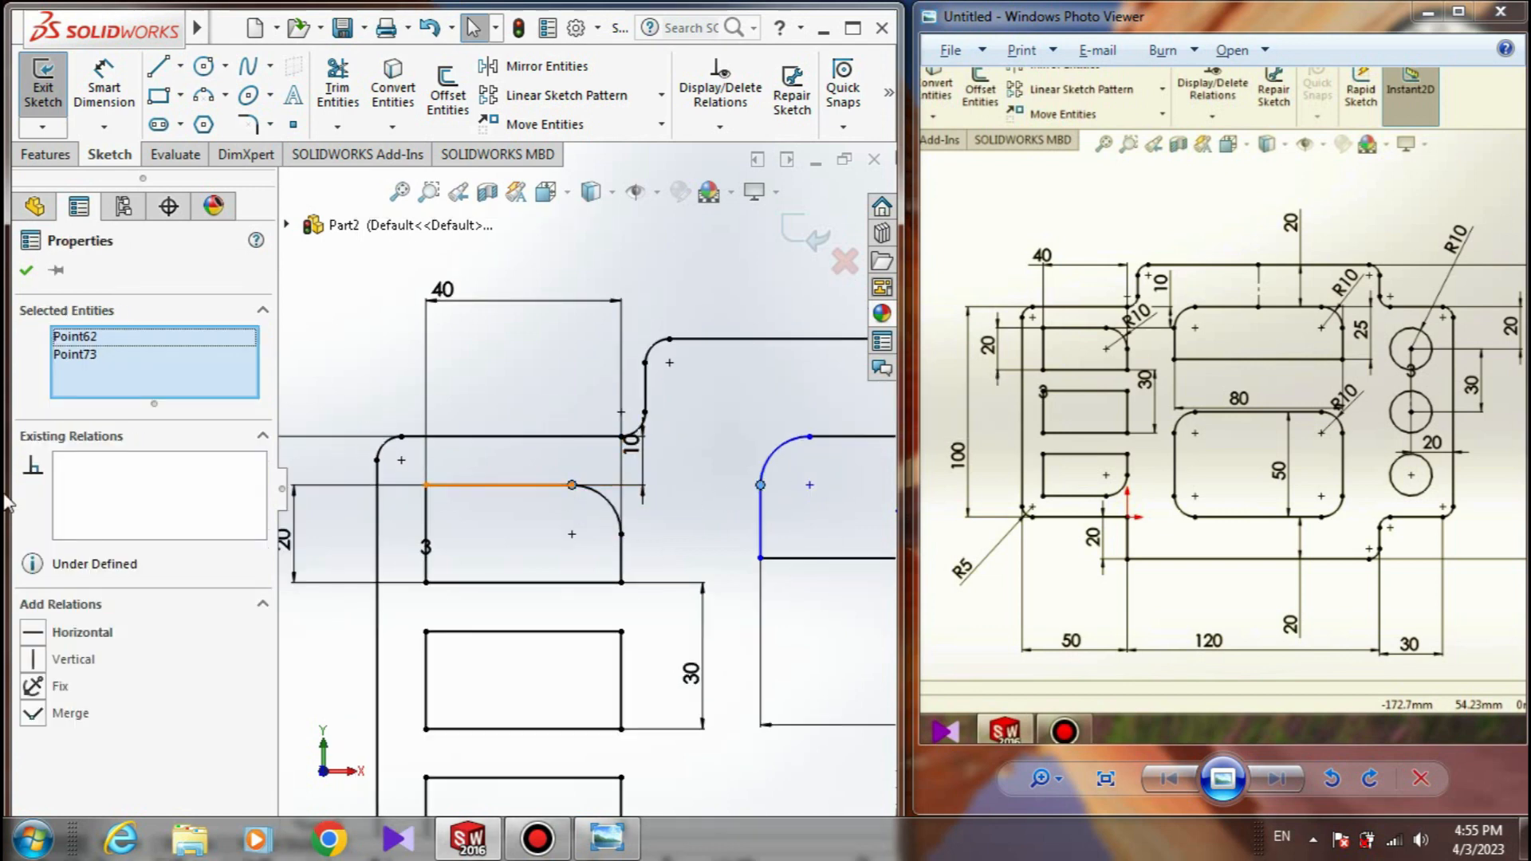
{"action": "left_click", "coordinate": [34, 633]}
{"action": "scroll", "coordinate": [547, 488], "scroll_direction": "up", "scroll_amount": 3}
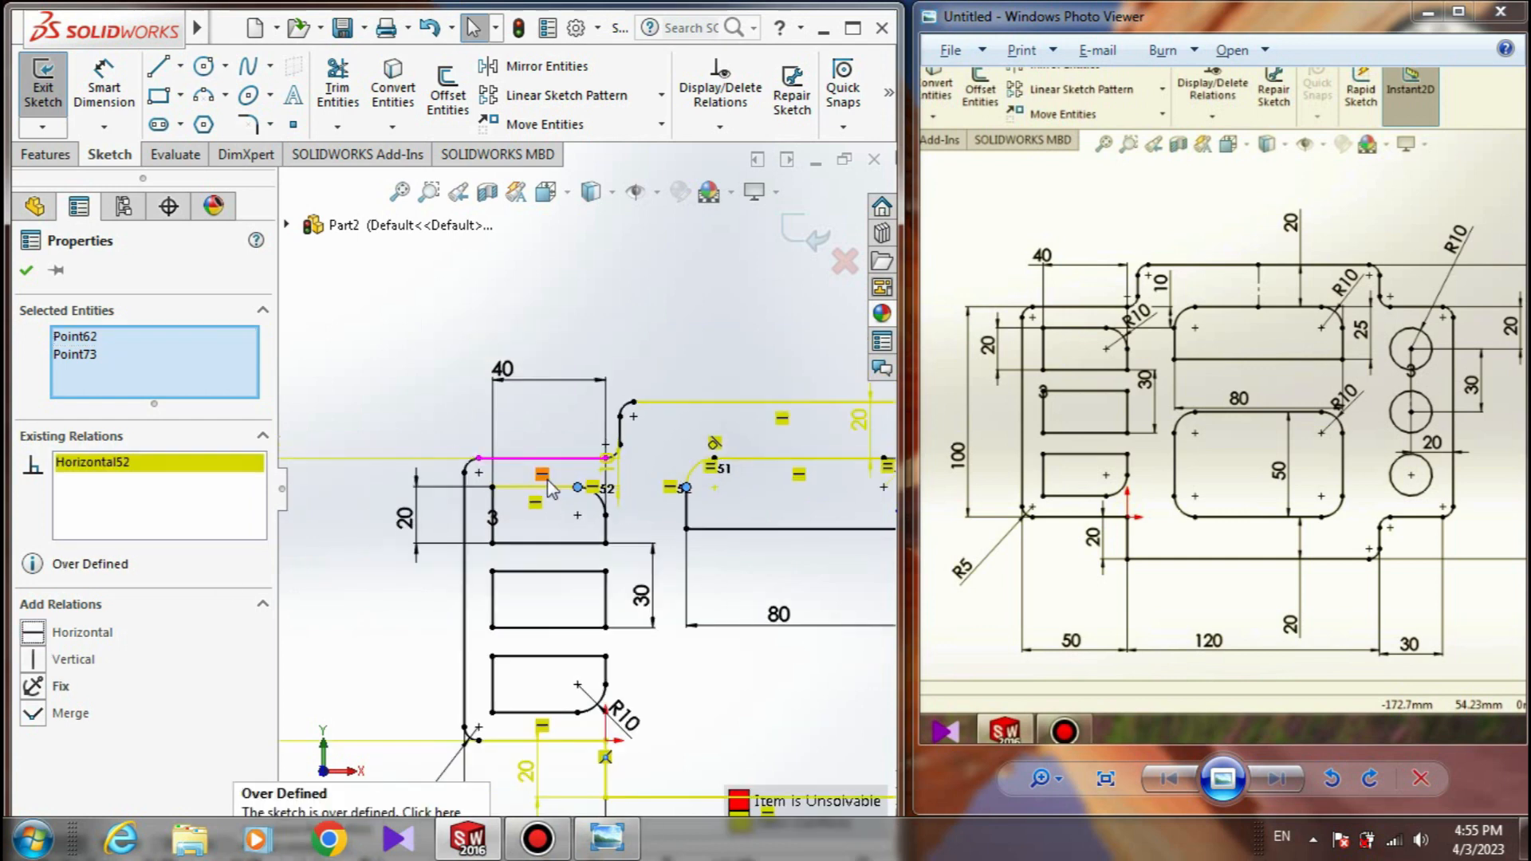
{"action": "scroll", "coordinate": [548, 480], "scroll_direction": "up", "scroll_amount": 1}
{"action": "scroll", "coordinate": [548, 481], "scroll_direction": "down", "scroll_amount": 1}
{"action": "scroll", "coordinate": [548, 481], "scroll_direction": "up", "scroll_amount": 1}
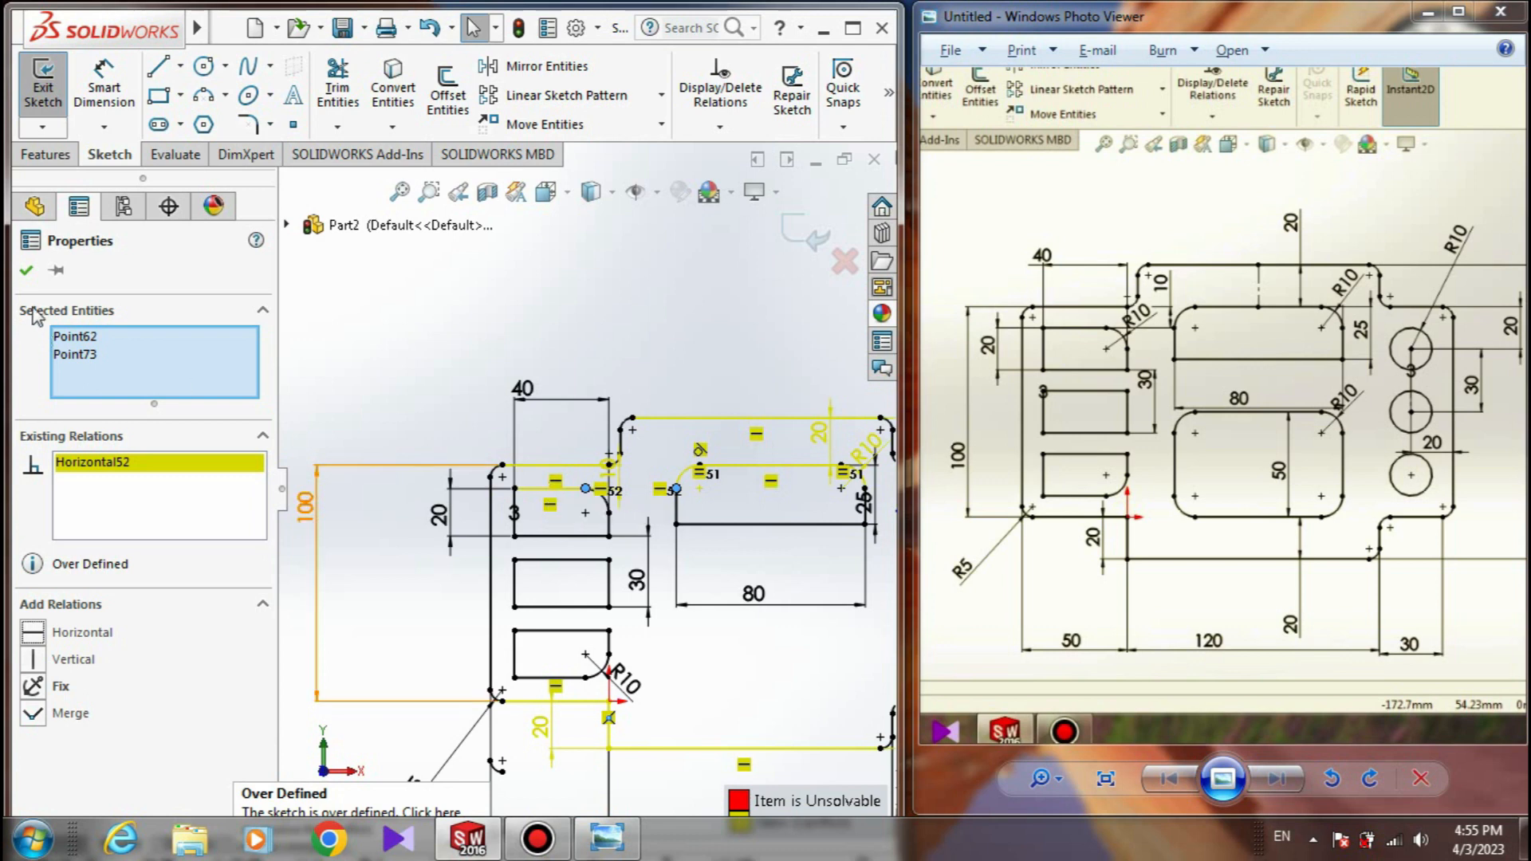
{"action": "left_click", "coordinate": [28, 271]}
{"action": "scroll", "coordinate": [641, 466], "scroll_direction": "down", "scroll_amount": 3}
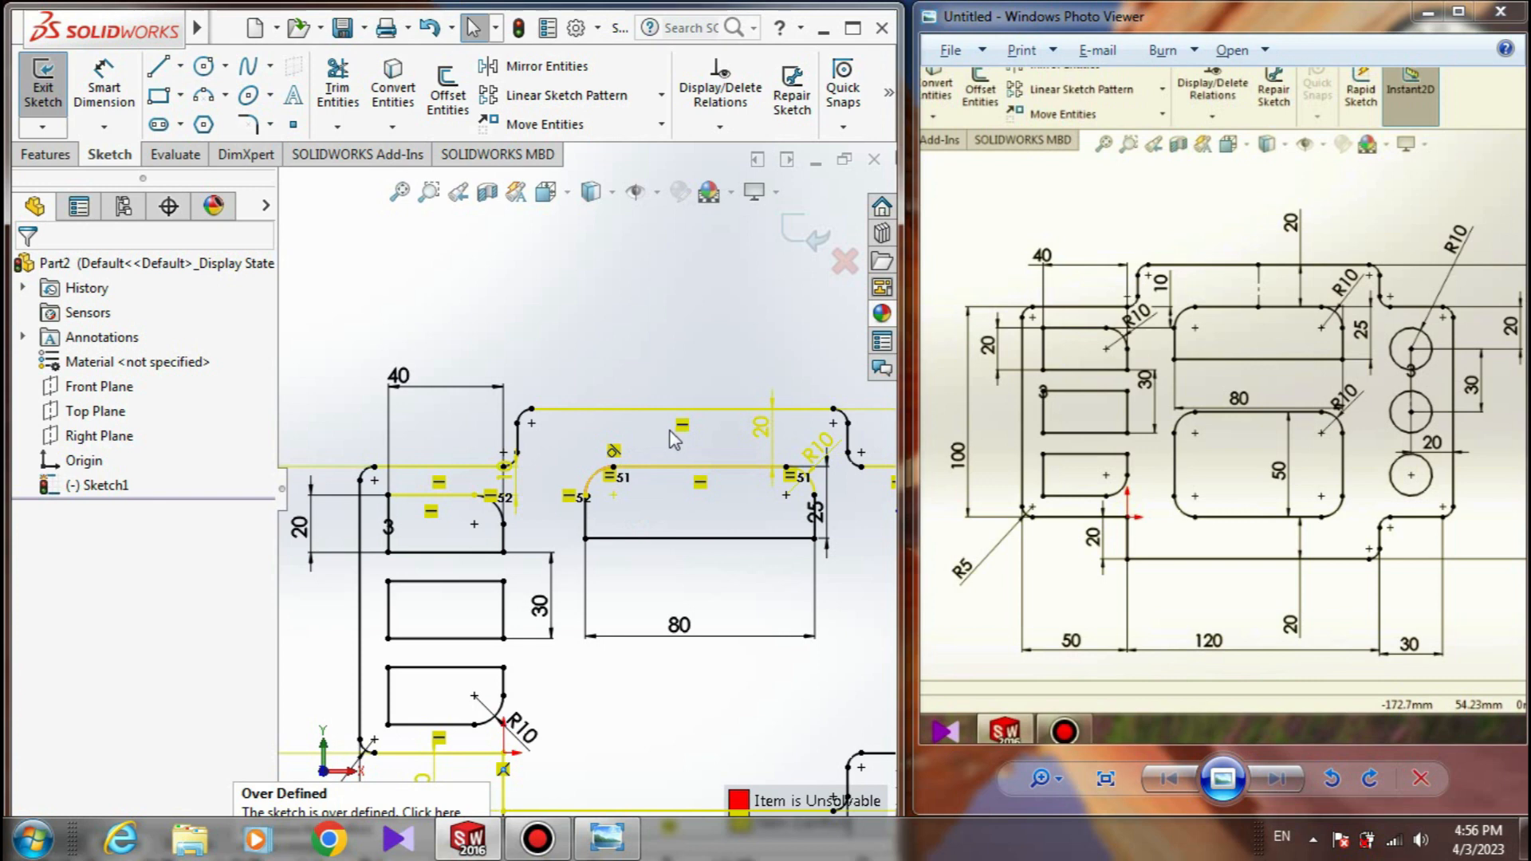
{"action": "scroll", "coordinate": [590, 491], "scroll_direction": "up", "scroll_amount": 3}
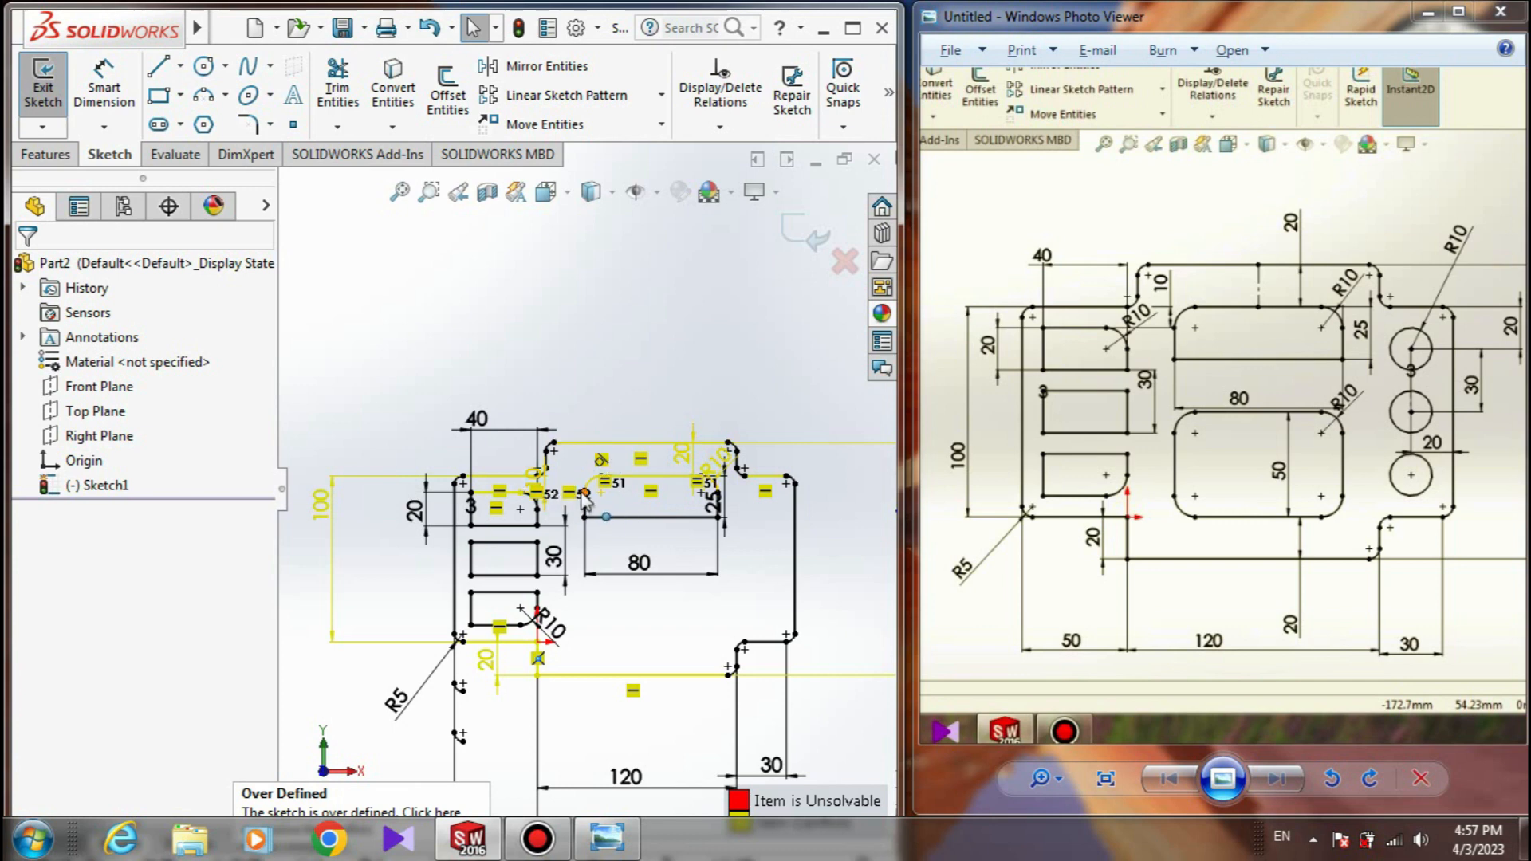
- Diagnose the over-defined sketch with SketchXpert and accept the solution that deletes the horizontal relation between the two fillet endpoints
{"action": "left_click", "coordinate": [850, 30]}
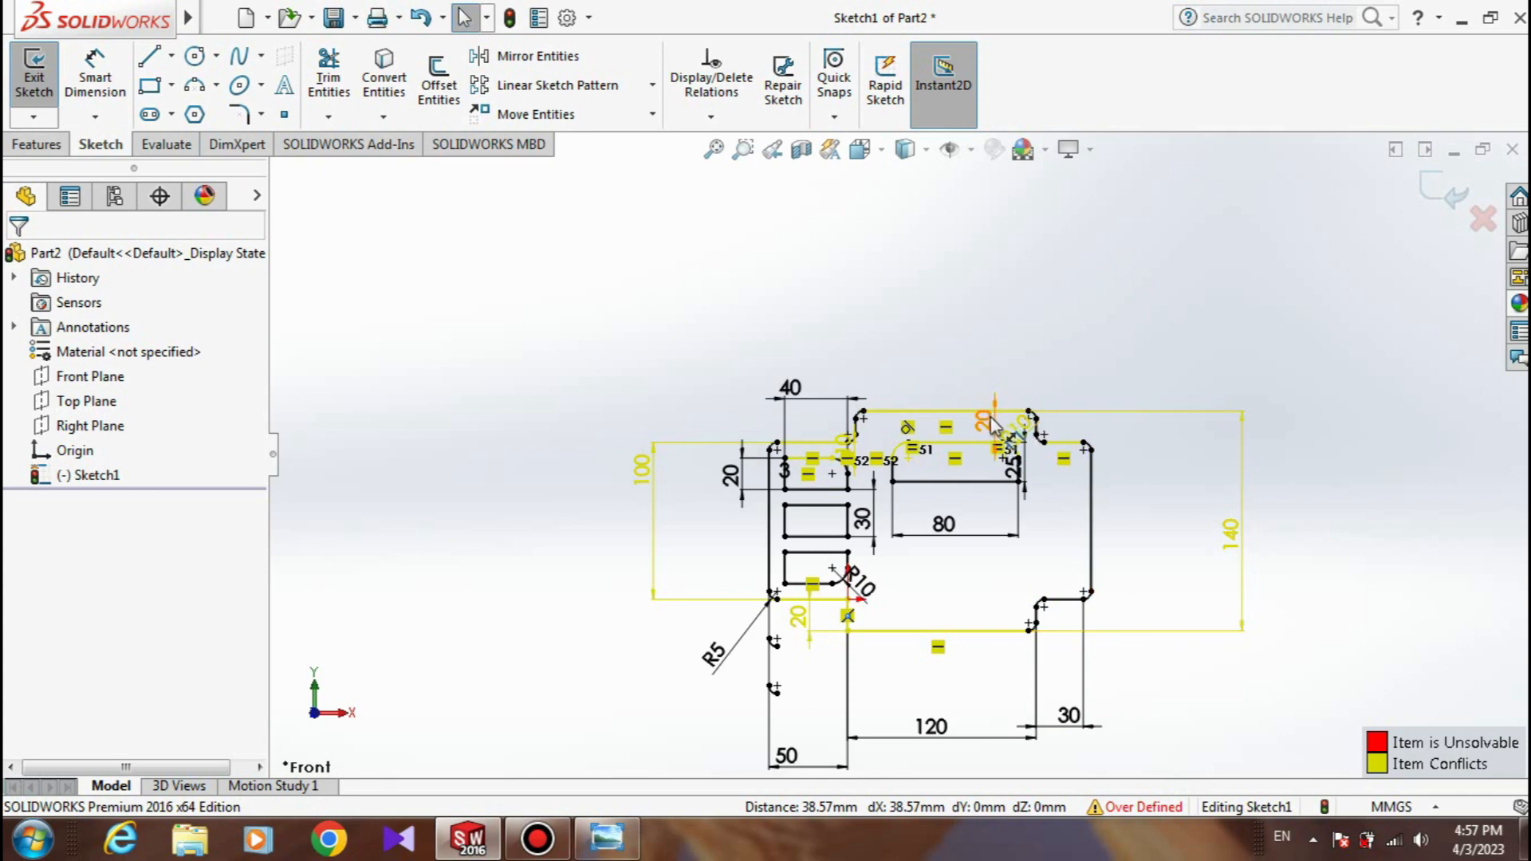
{"action": "left_click", "coordinate": [1126, 805]}
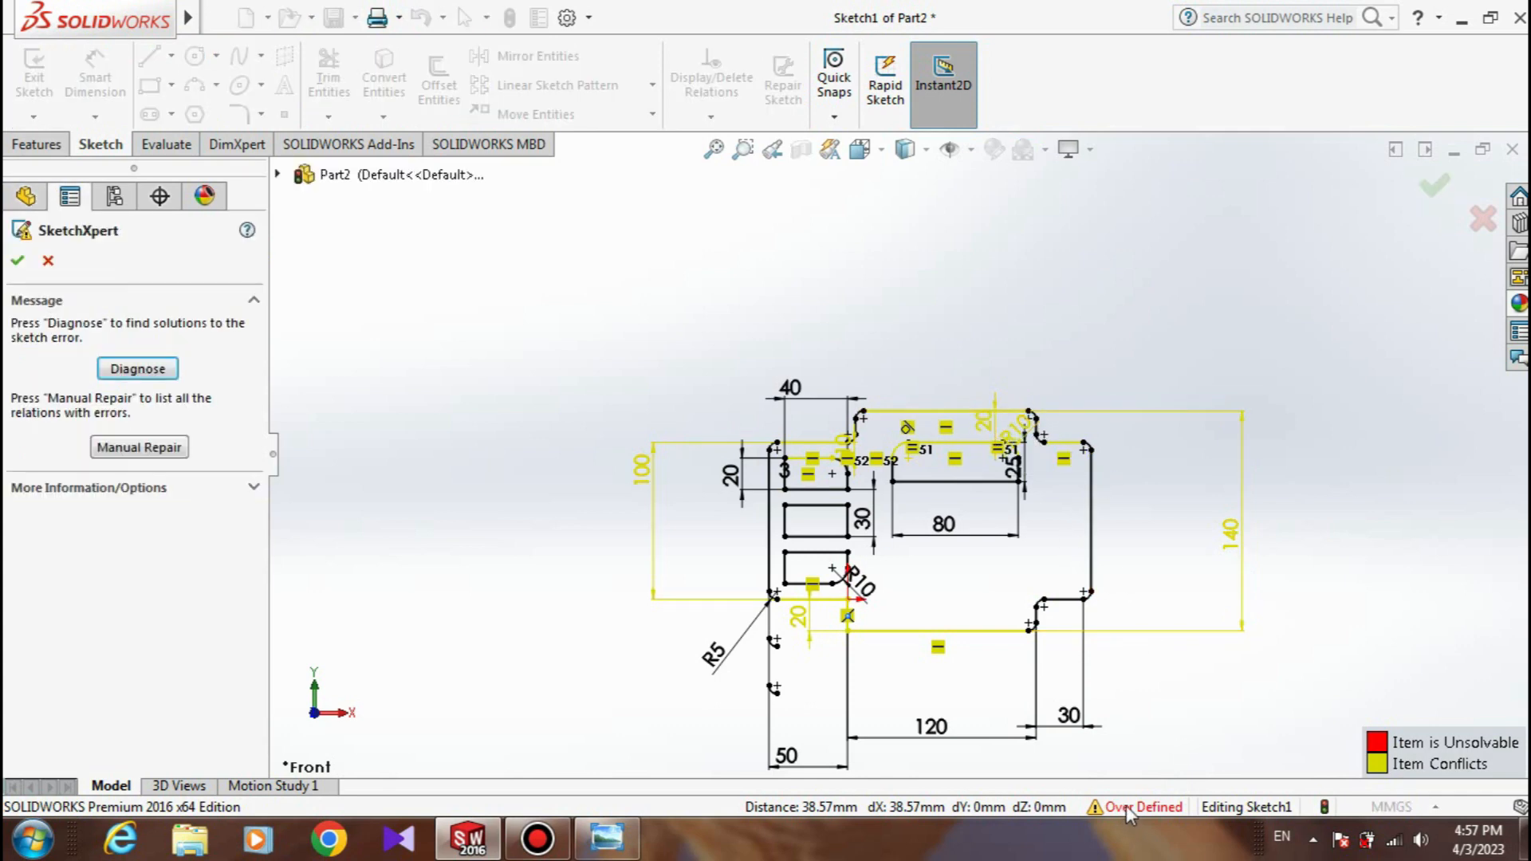
{"action": "left_click", "coordinate": [137, 369]}
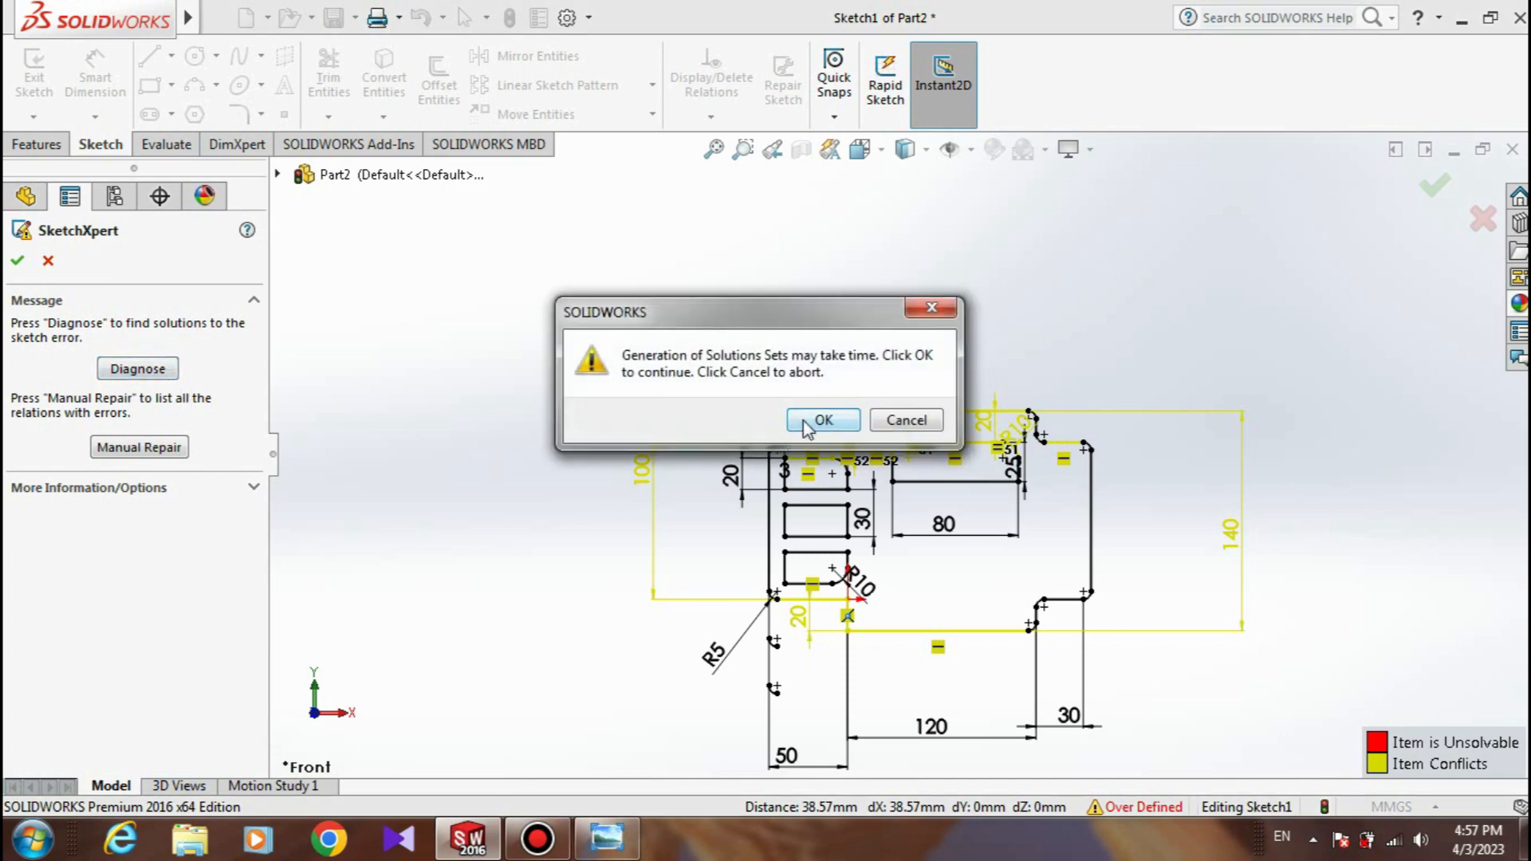
{"action": "left_click", "coordinate": [804, 418]}
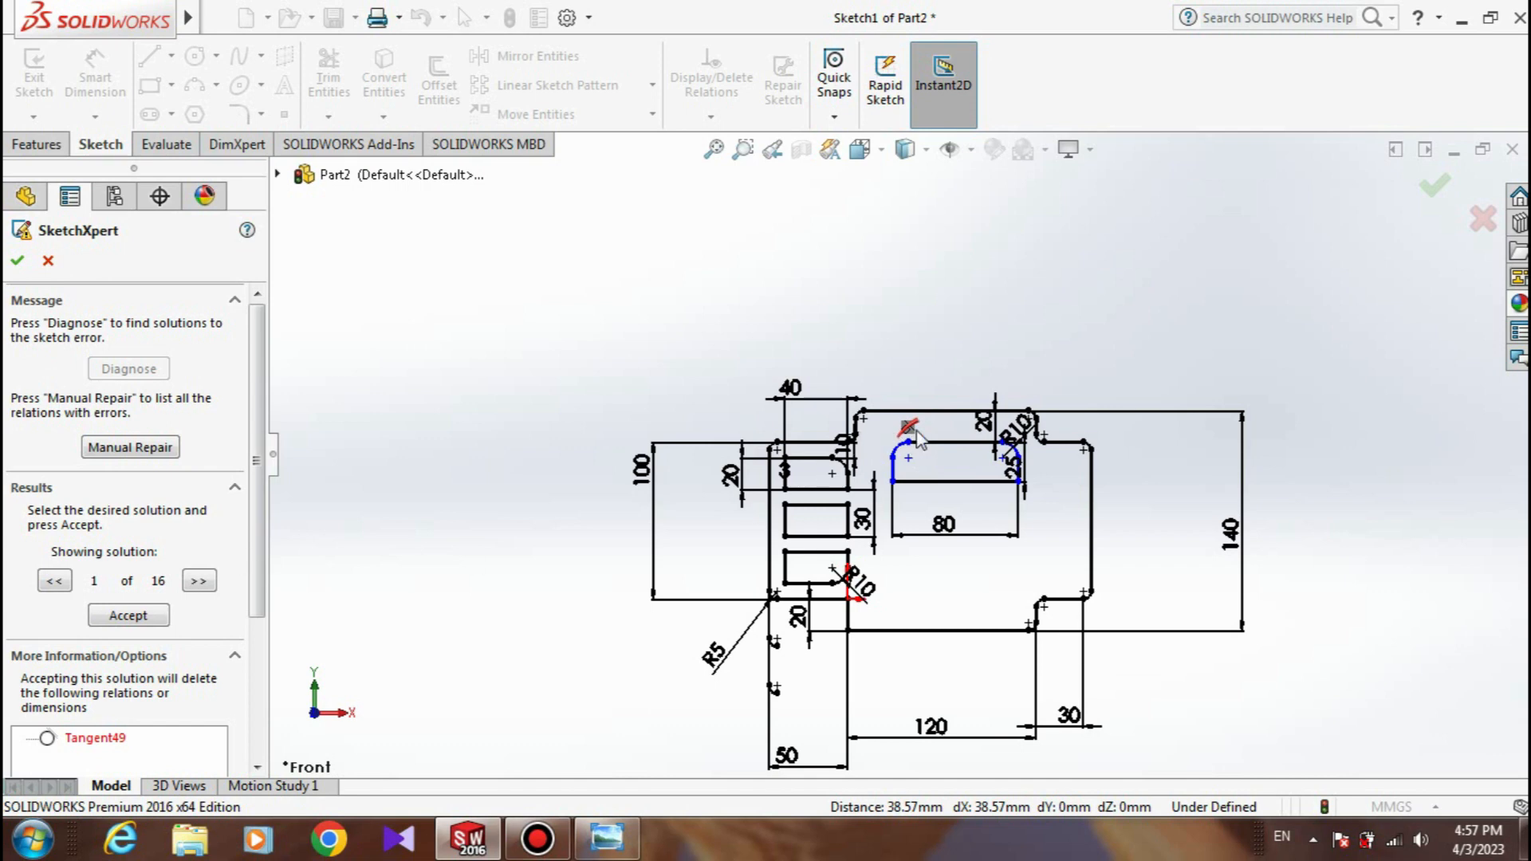
{"action": "left_click", "coordinate": [195, 581]}
{"action": "left_click", "coordinate": [195, 581]}
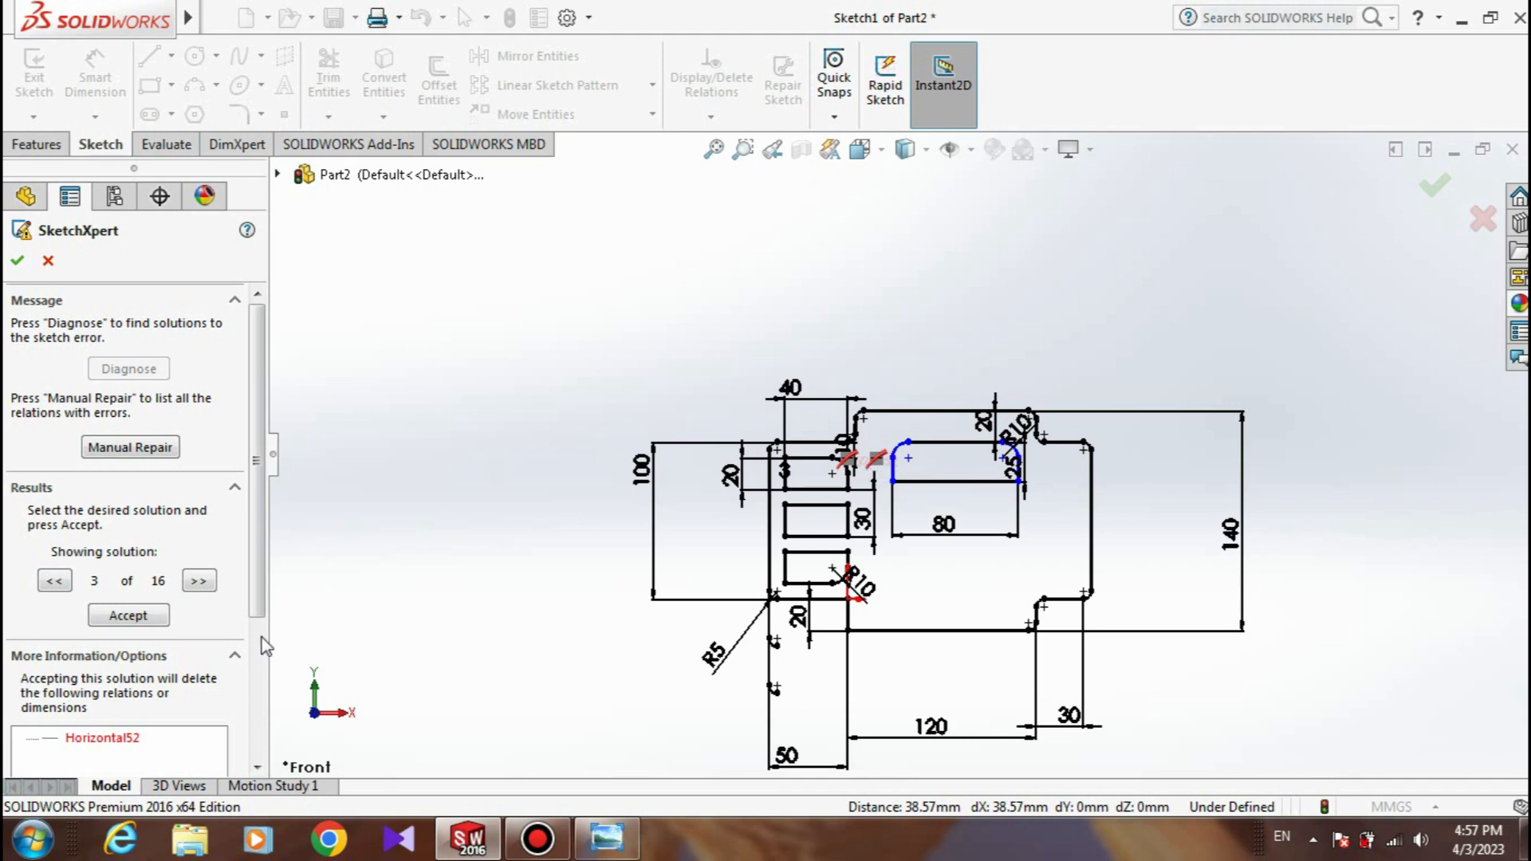
{"action": "left_click", "coordinate": [72, 738]}
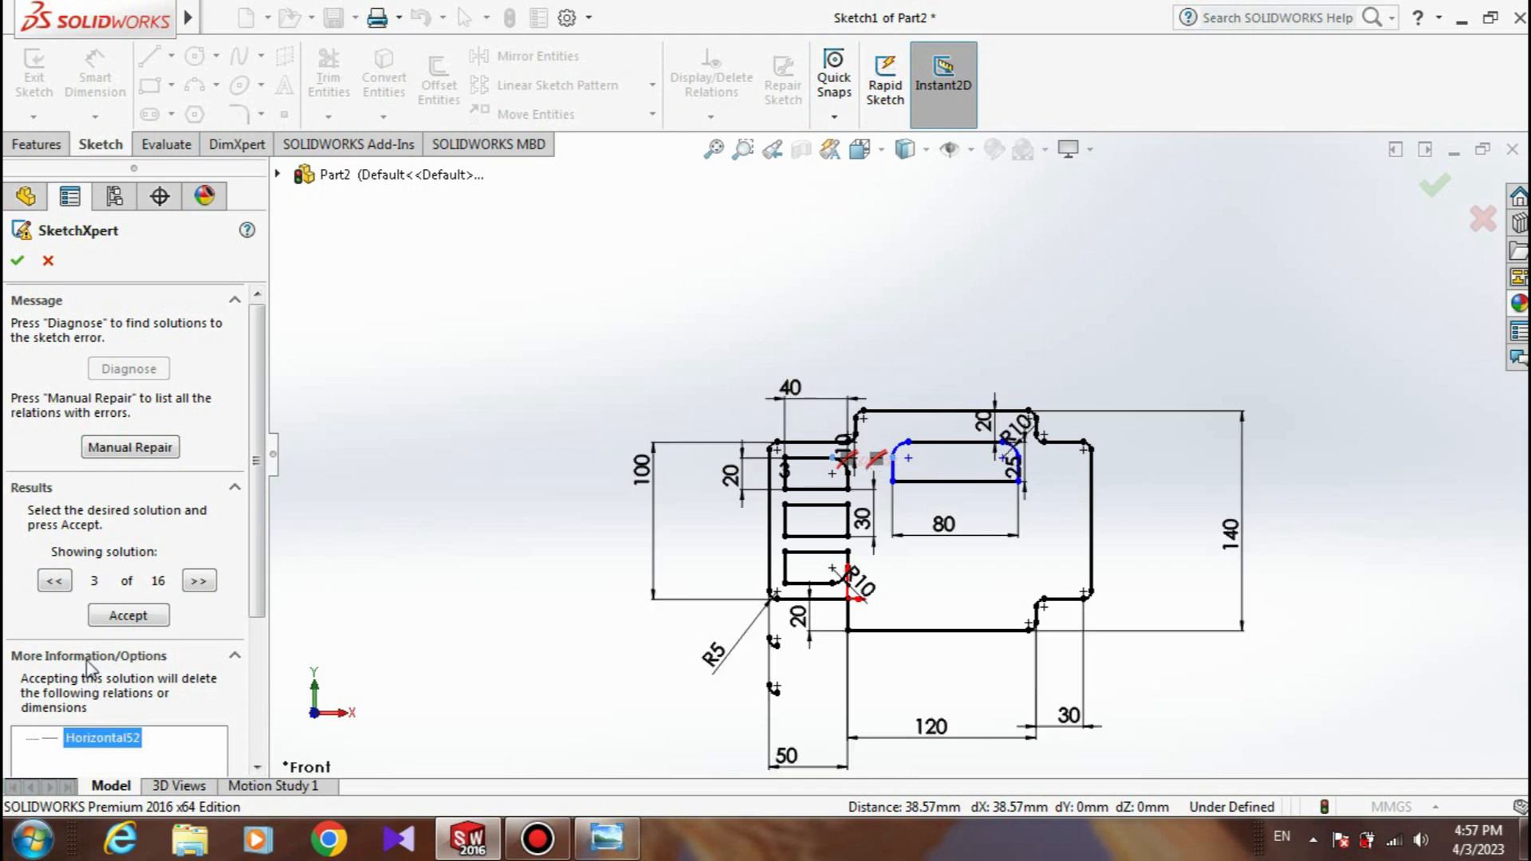
{"action": "left_click", "coordinate": [125, 615]}
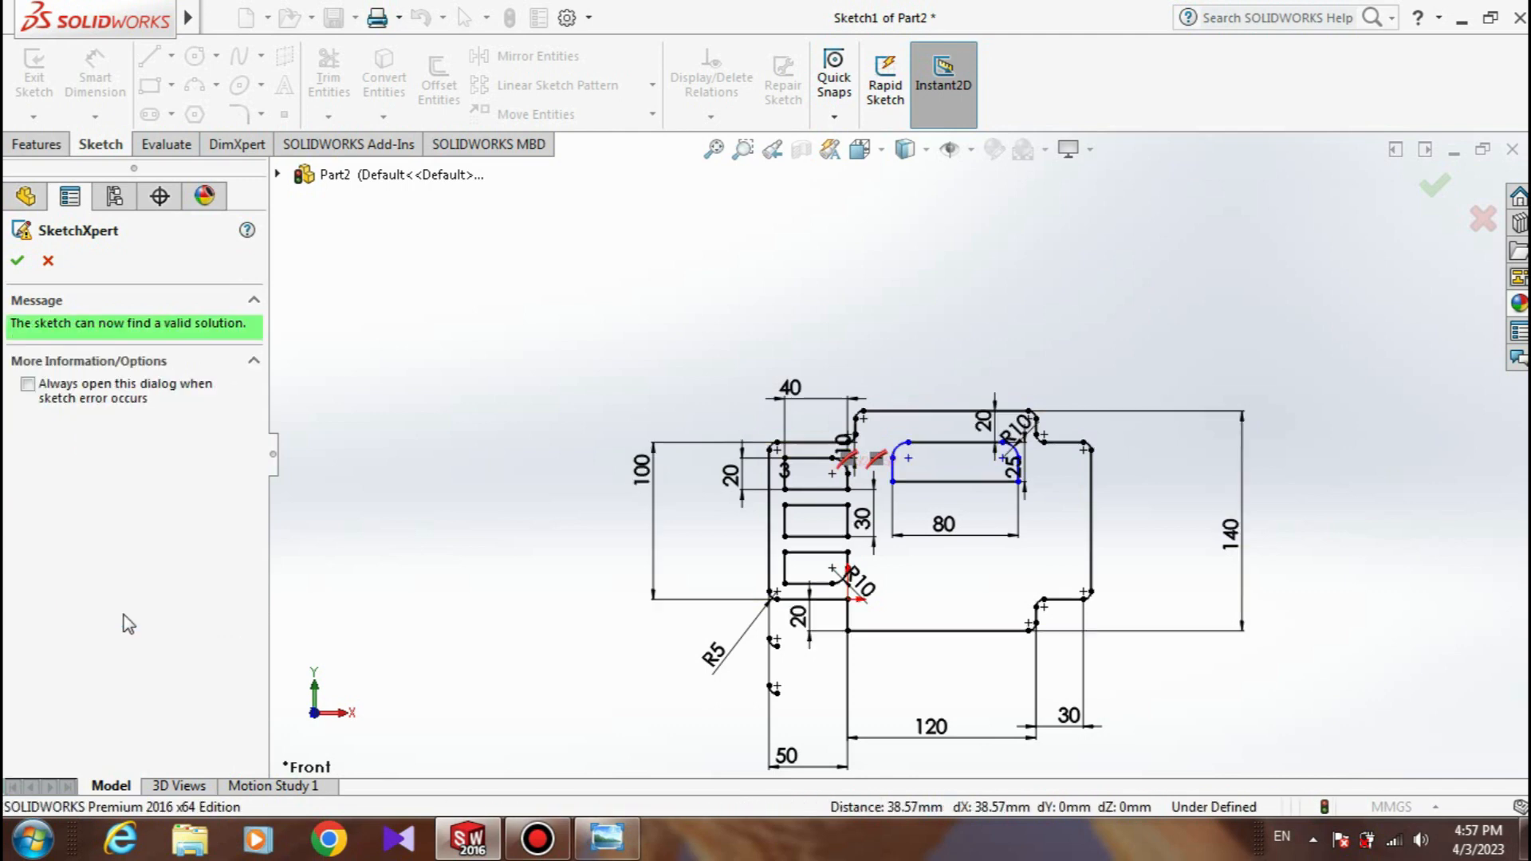
{"action": "left_click", "coordinate": [16, 259]}
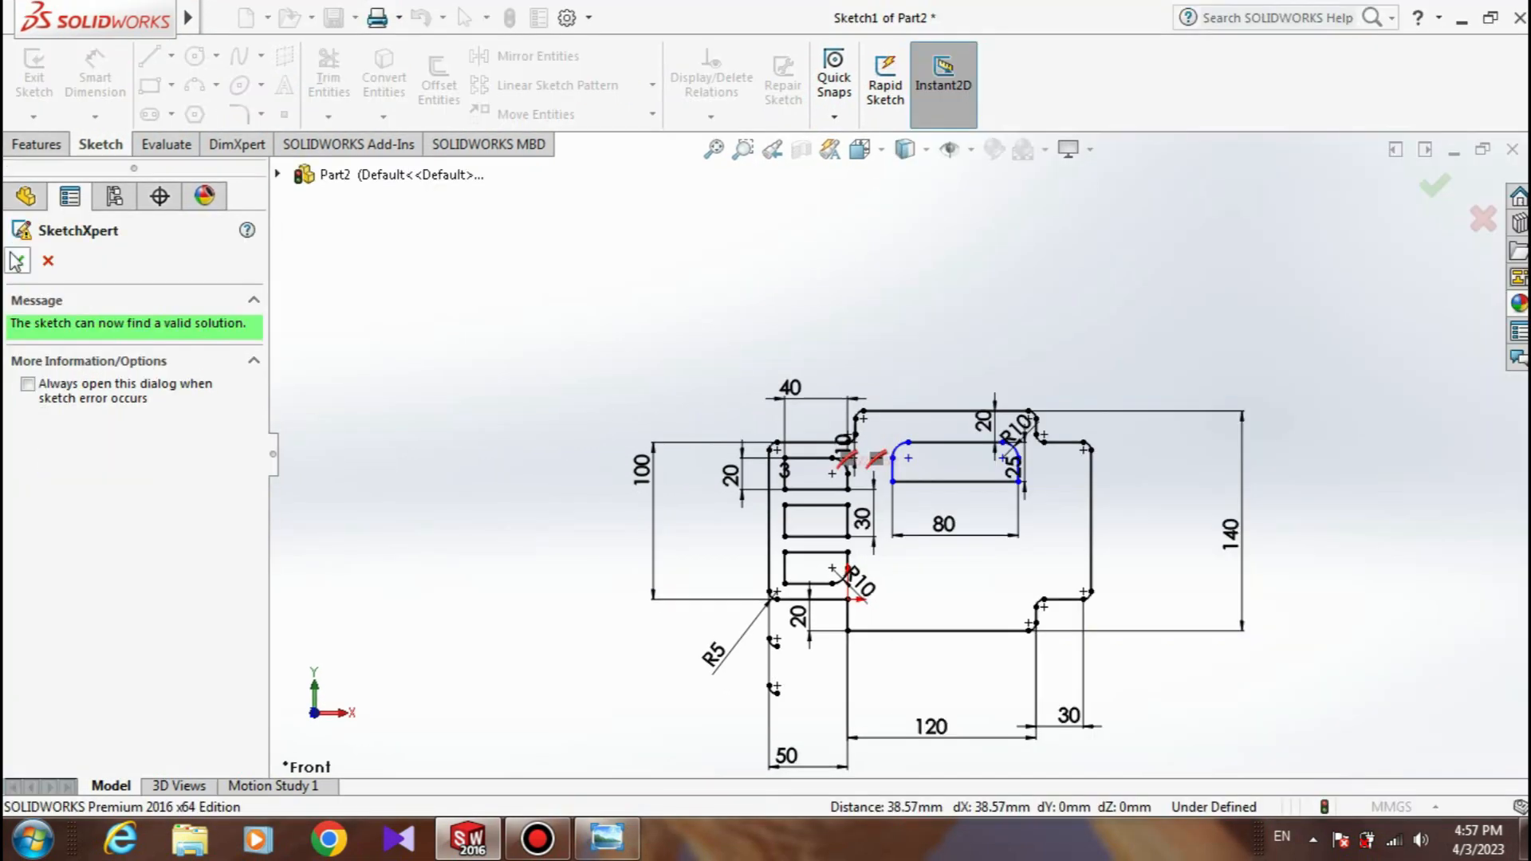
{"action": "left_click", "coordinate": [17, 260]}
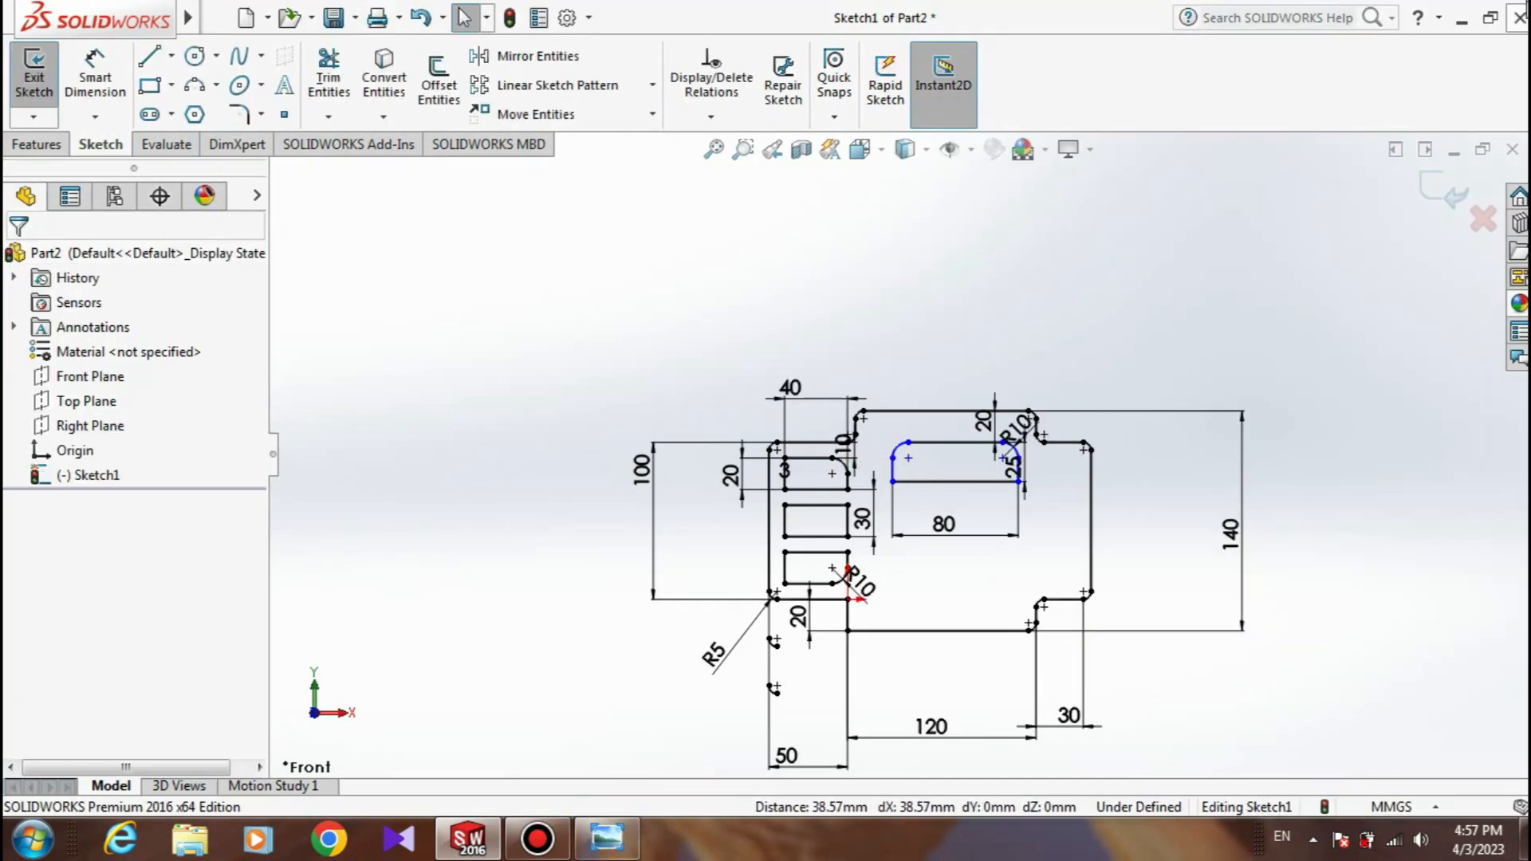
{"action": "left_click", "coordinate": [1491, 19]}
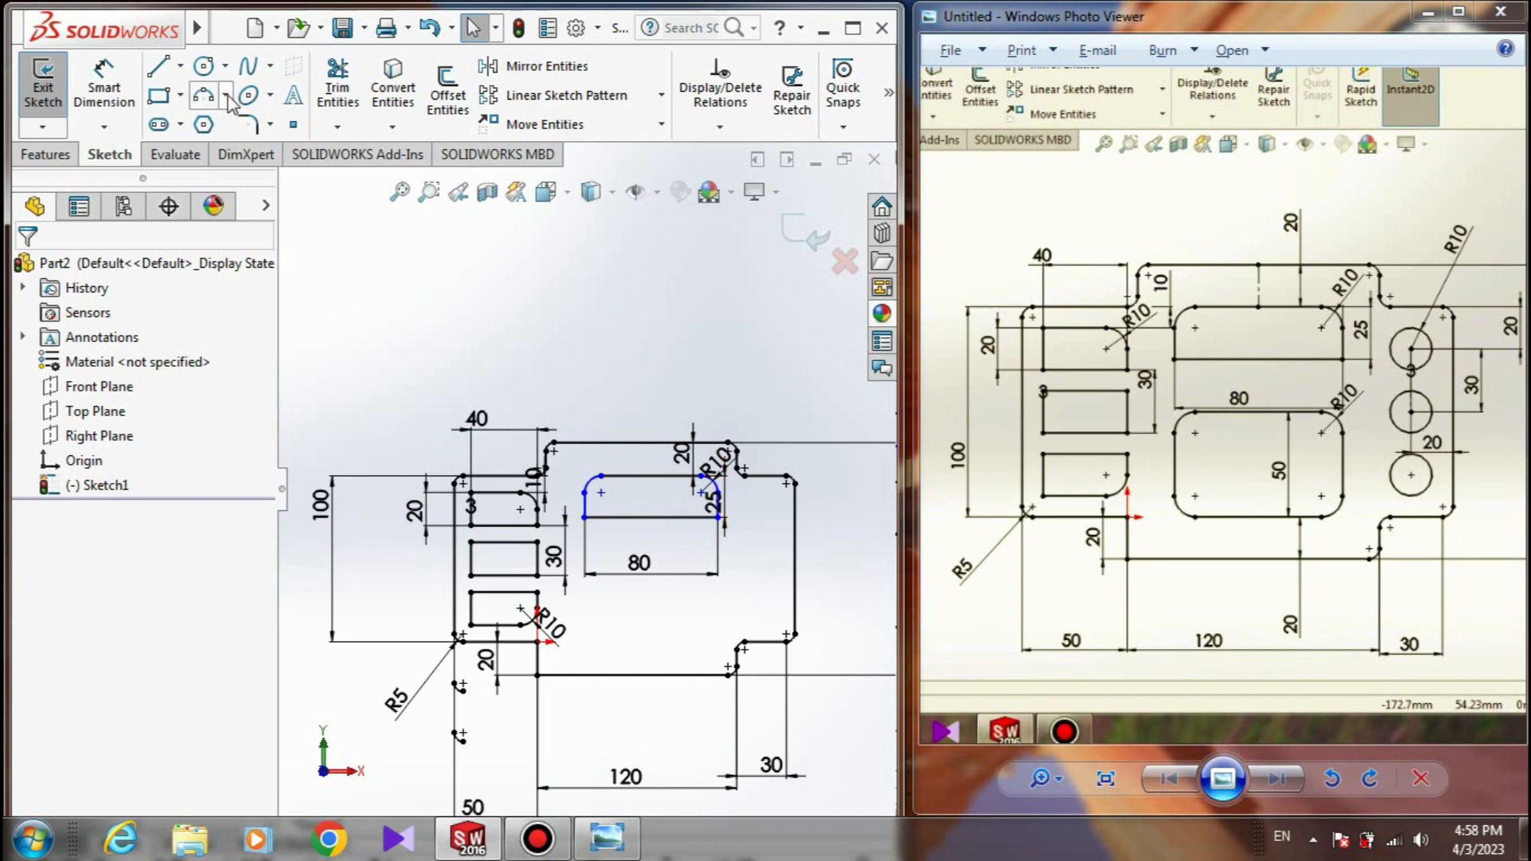
- Sketch a corner rectangle about 60 by 35 mm in the plate's lower middle, below the 80 mm wide cutout
{"action": "left_click", "coordinate": [159, 94]}
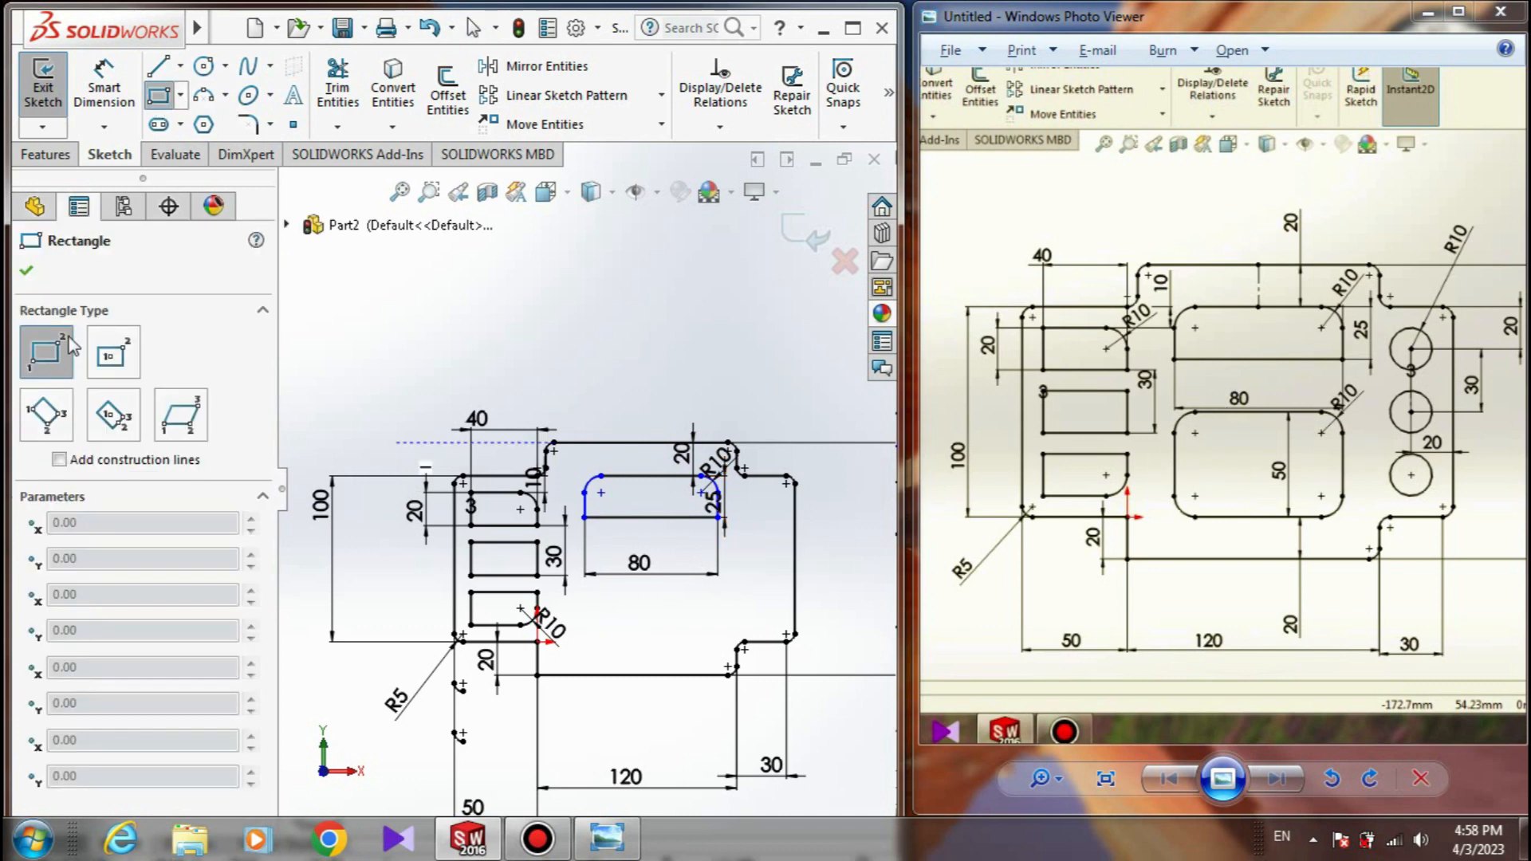
{"action": "left_click_drag", "start_coordinate": [601, 592], "coordinate": [700, 650]}
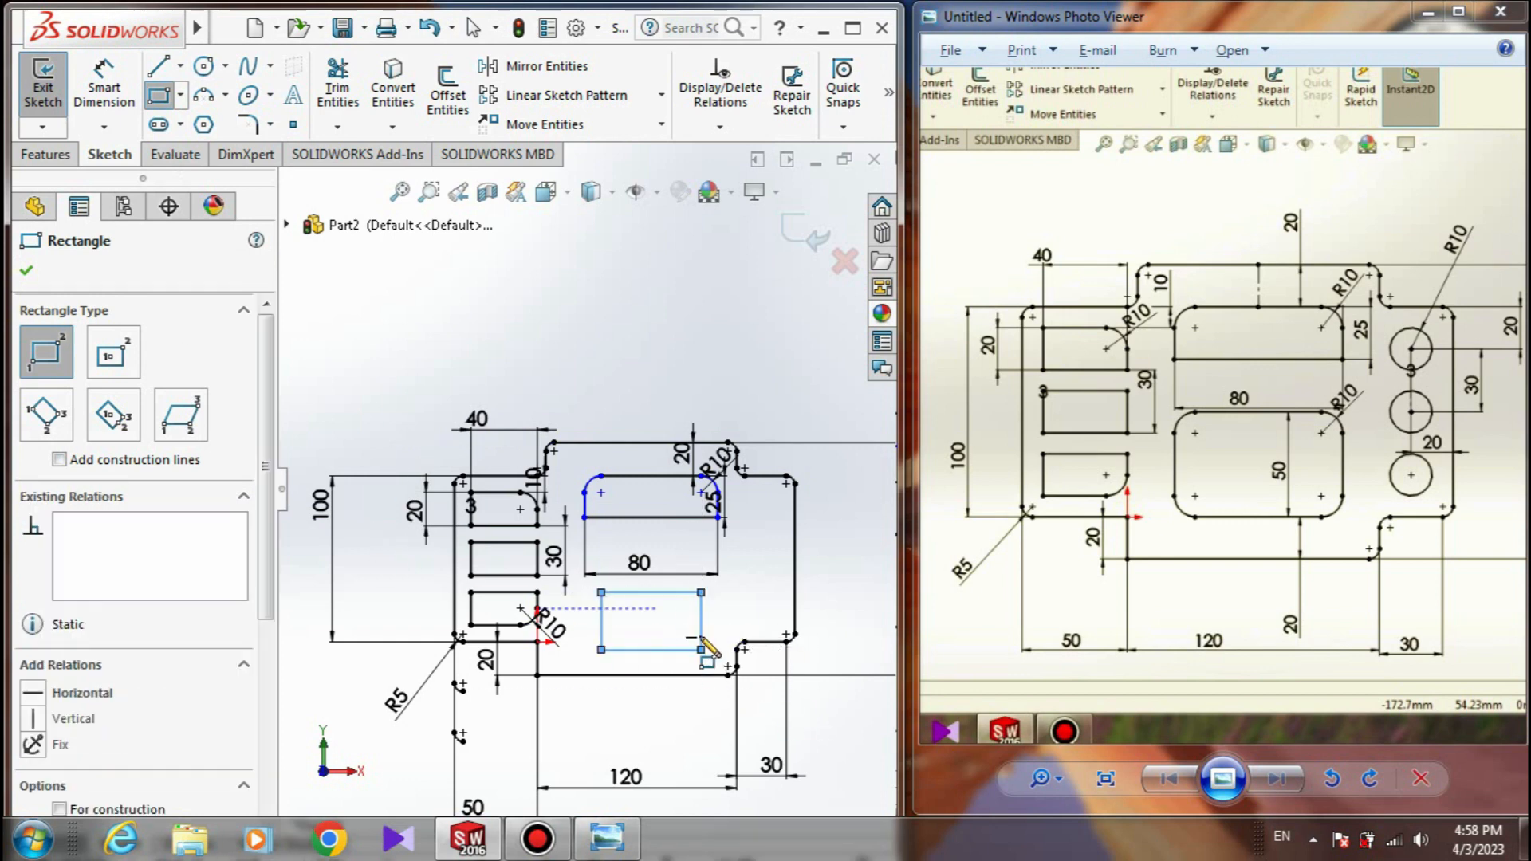
{"action": "right_click", "coordinate": [632, 348]}
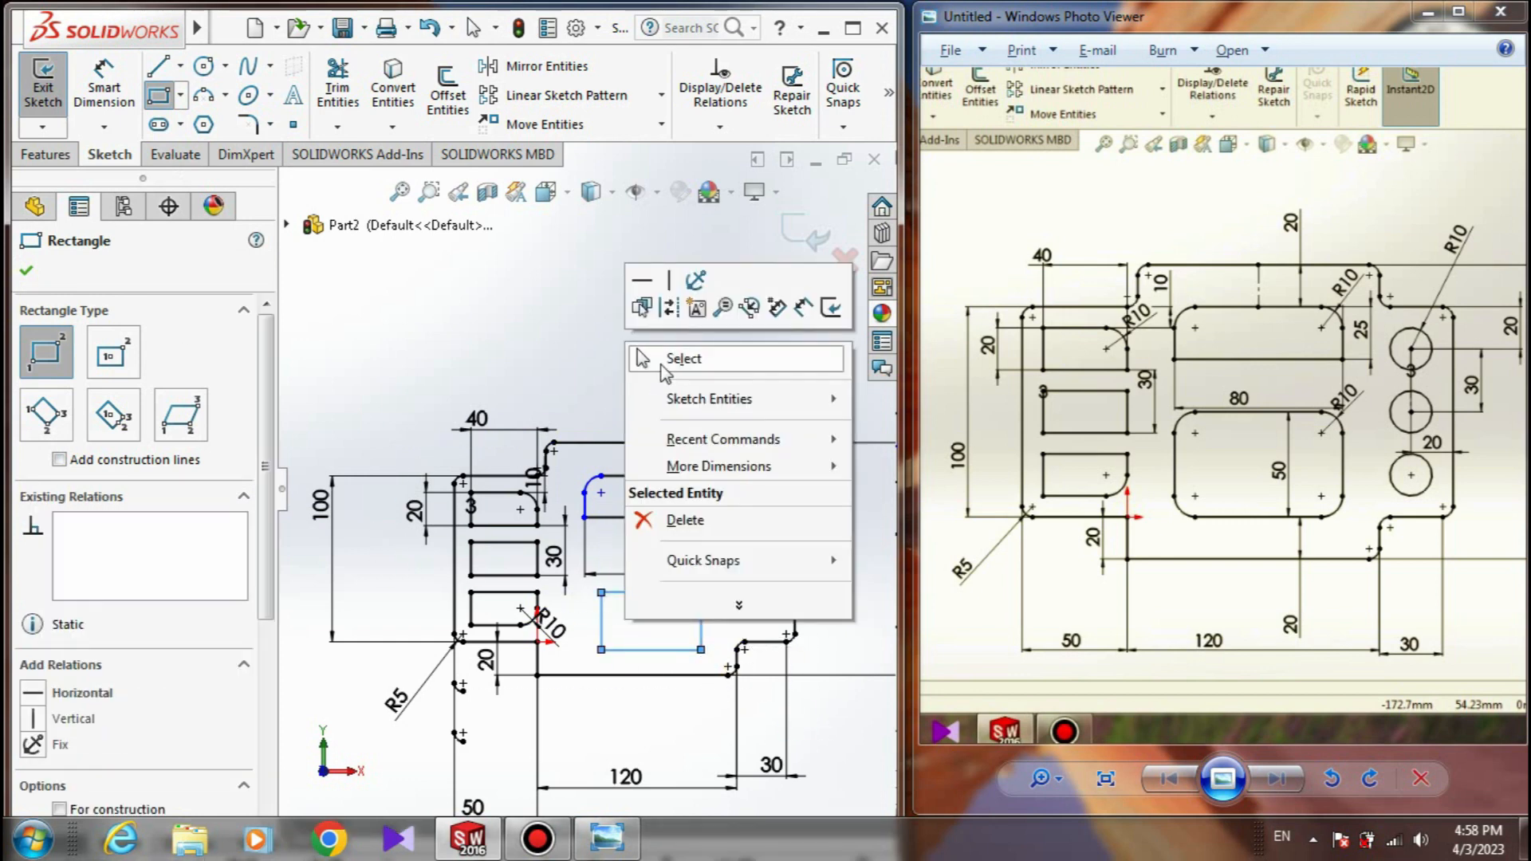
{"action": "left_click", "coordinate": [661, 364]}
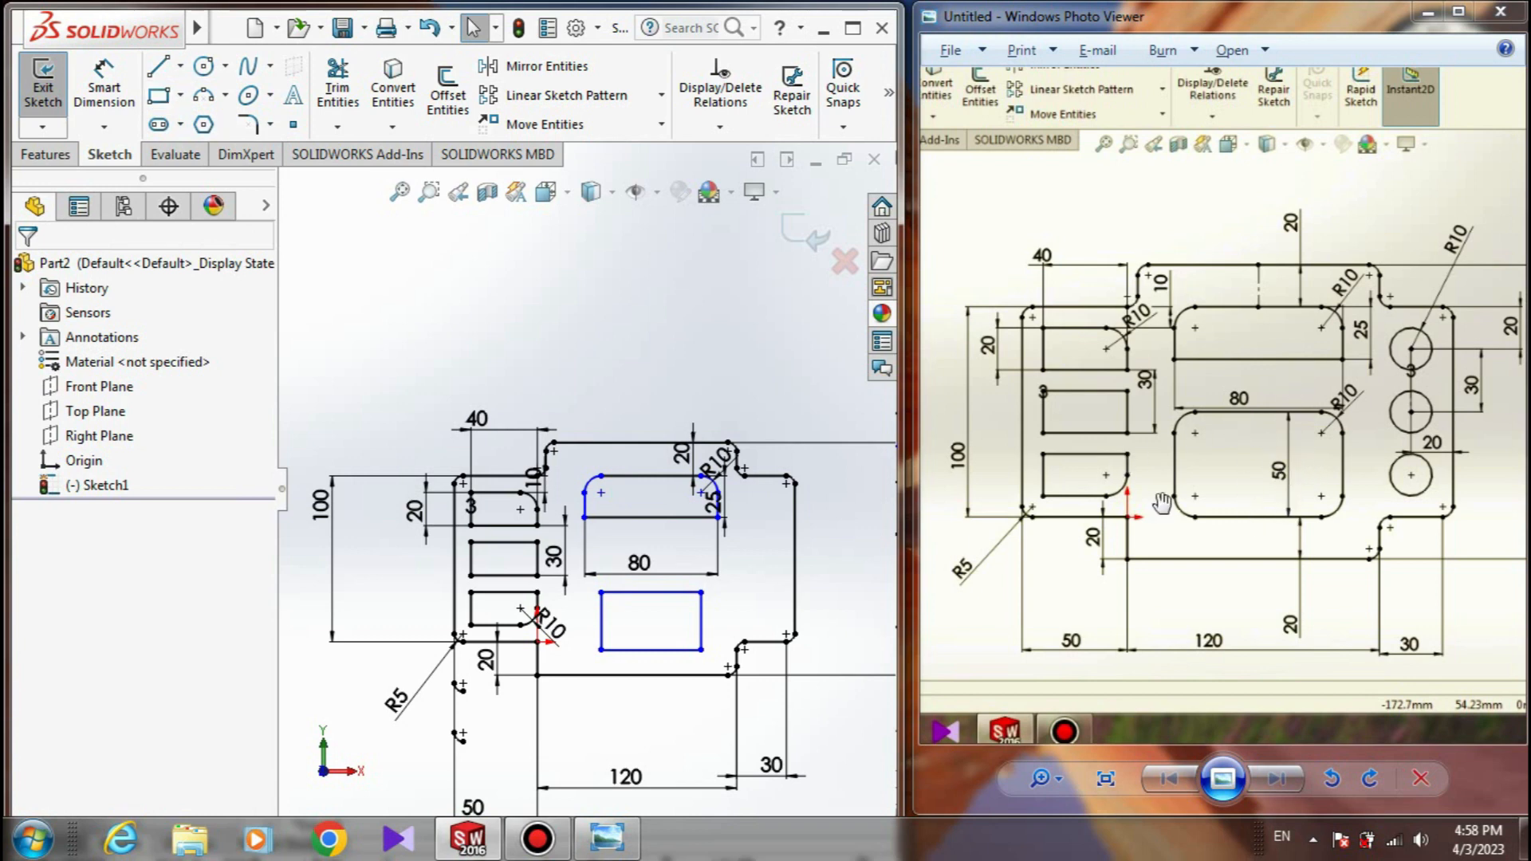
- Dimension the lower middle rectangle with a height of 50 mm between its horizontal edges
{"action": "right_click_drag", "start_coordinate": [547, 276], "coordinate": [563, 228]}
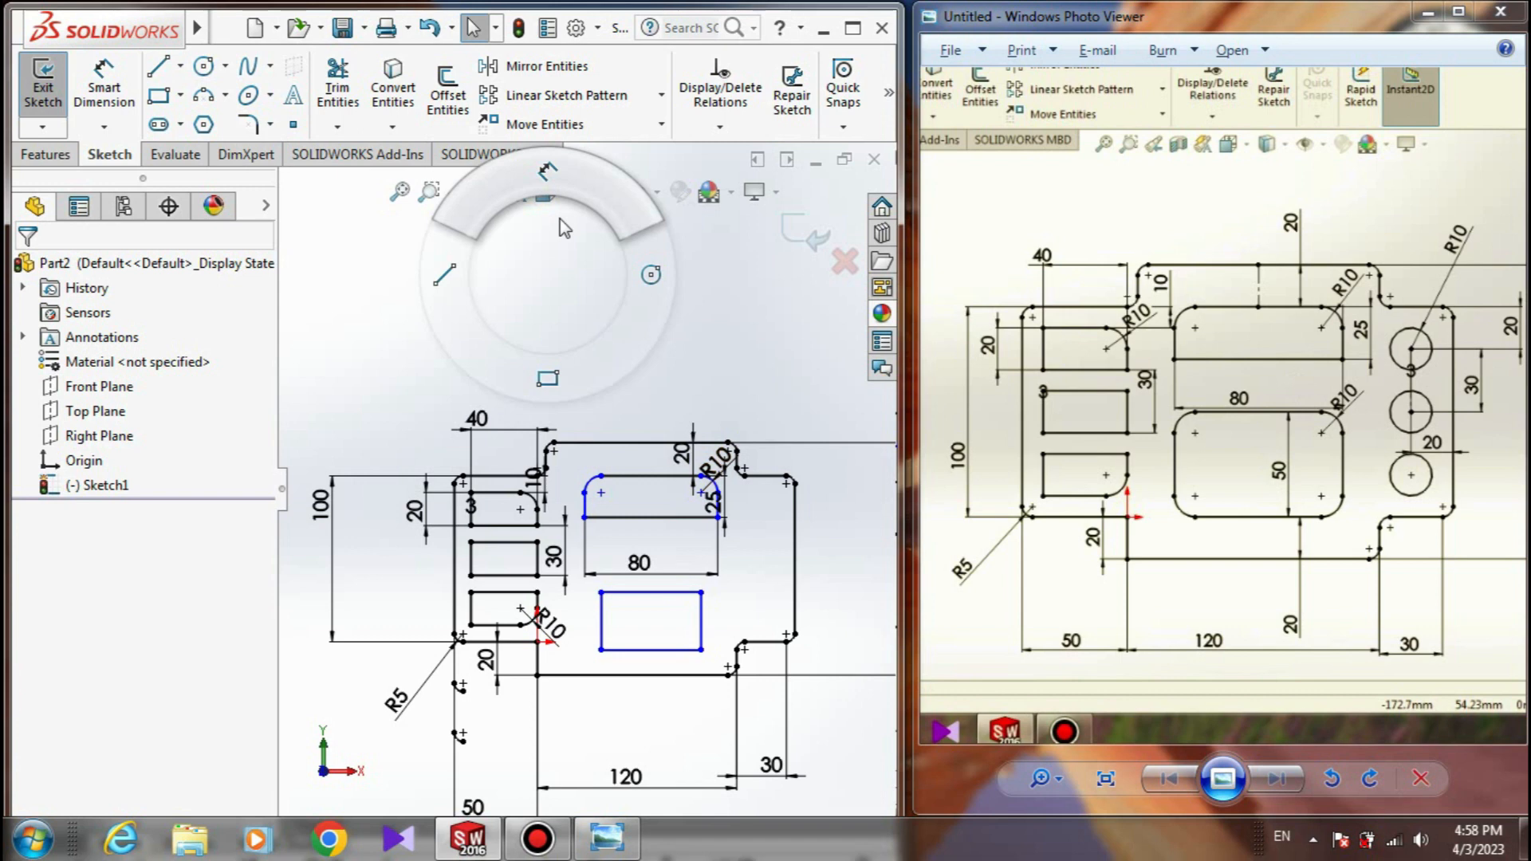
{"action": "left_click", "coordinate": [654, 652]}
{"action": "left_click", "coordinate": [654, 592]}
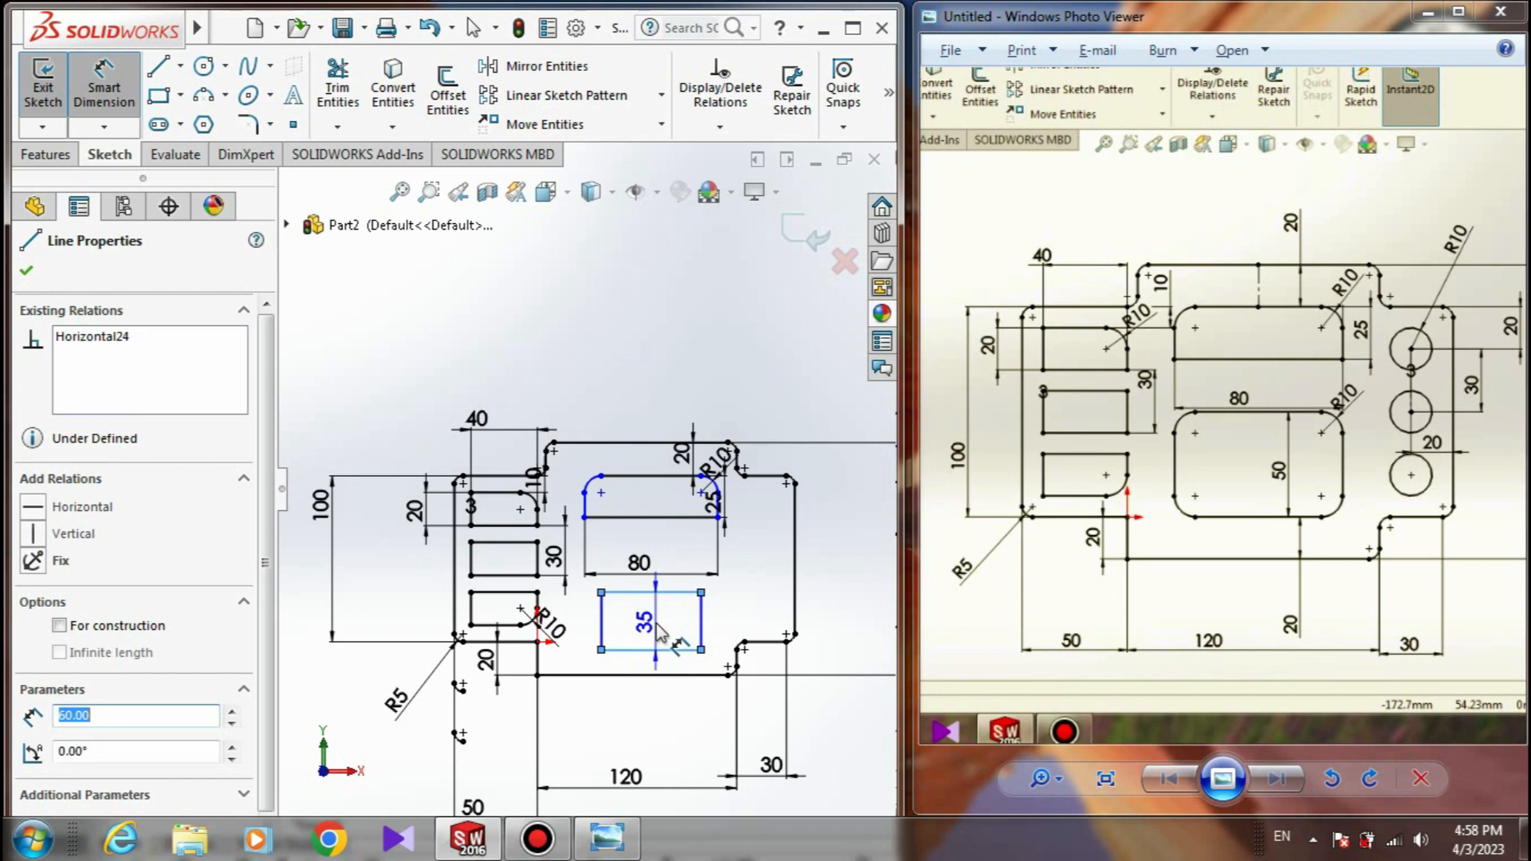
{"action": "left_click", "coordinate": [658, 632]}
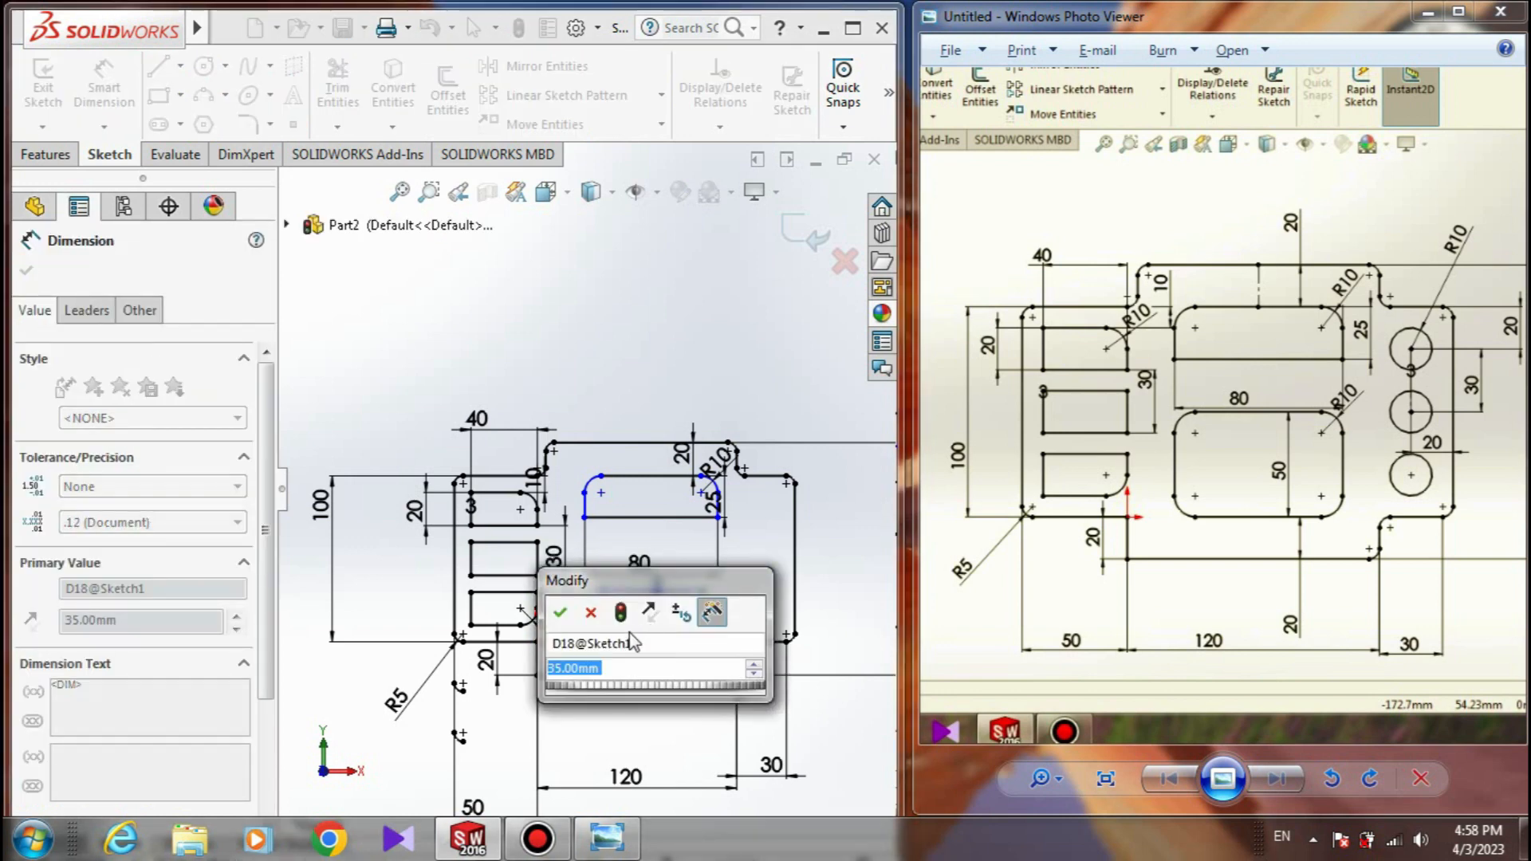
{"action": "type", "text": "50"}
{"action": "key", "text": "Return"}
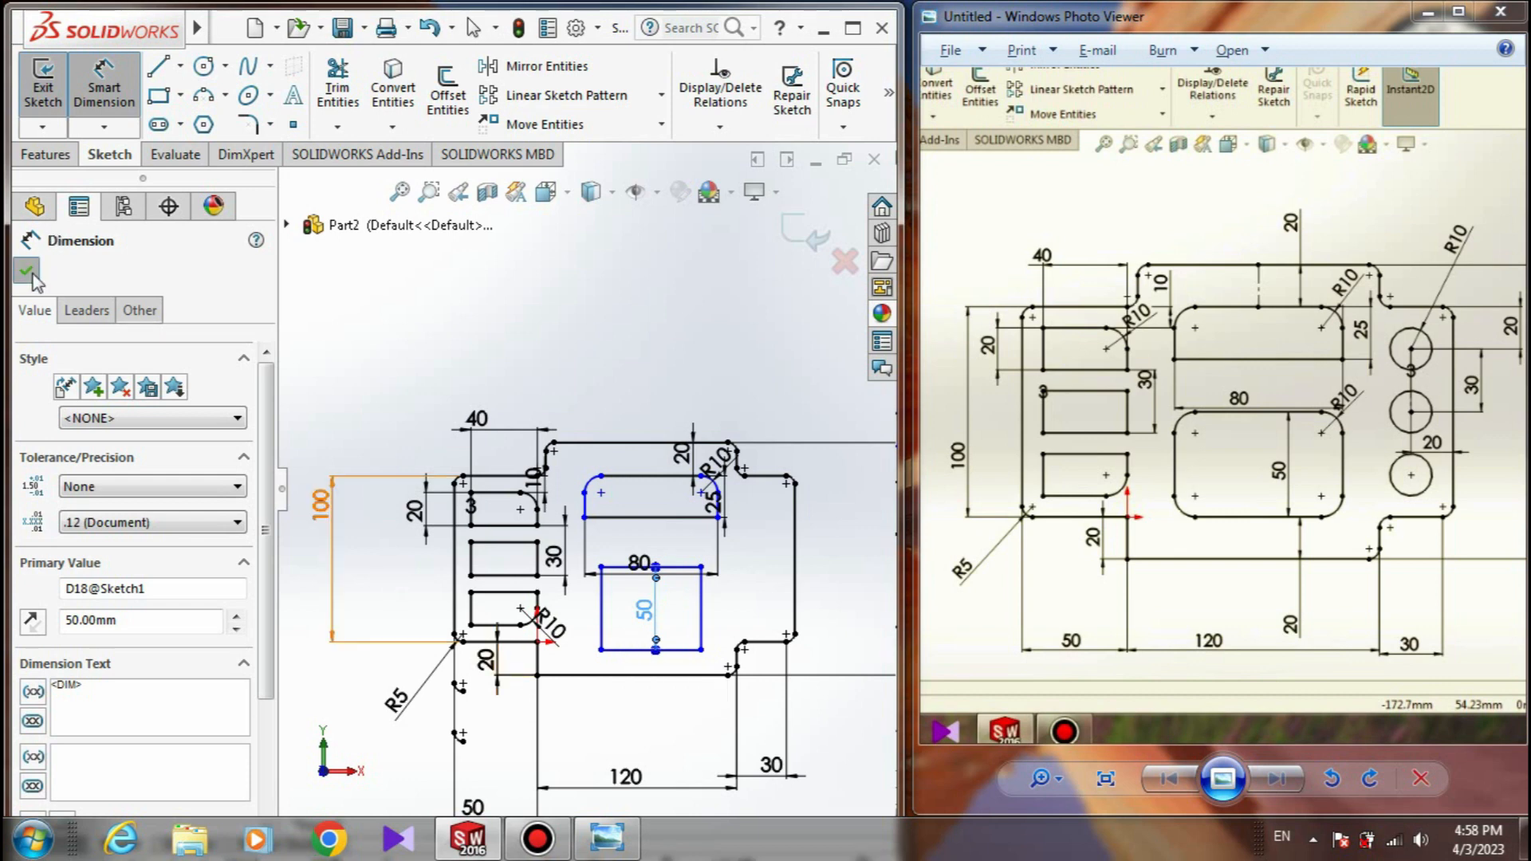
{"action": "key", "text": "Escape"}
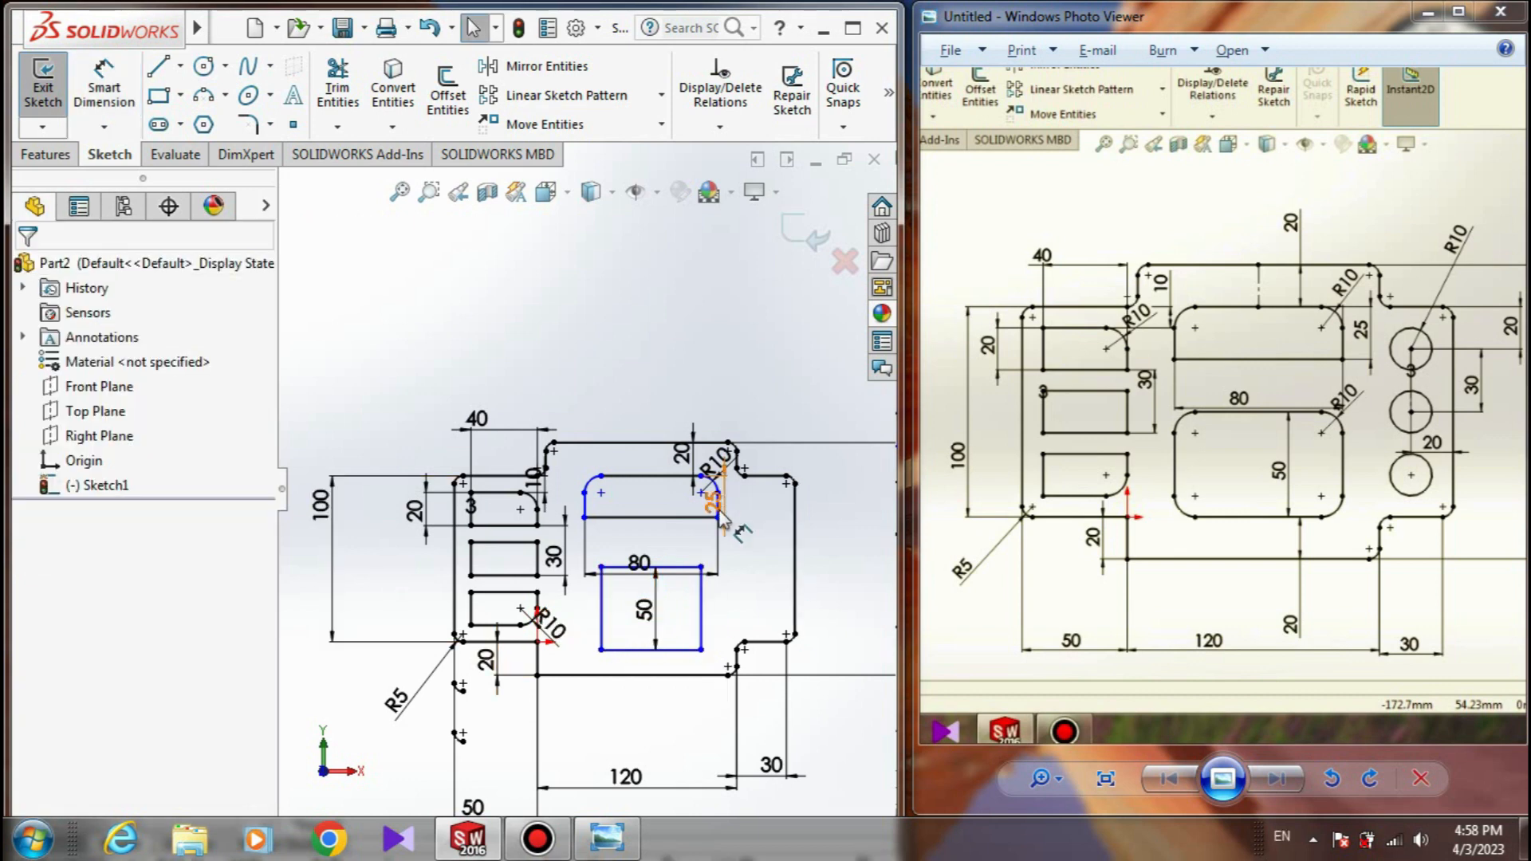
{"action": "left_click", "coordinate": [601, 607]}
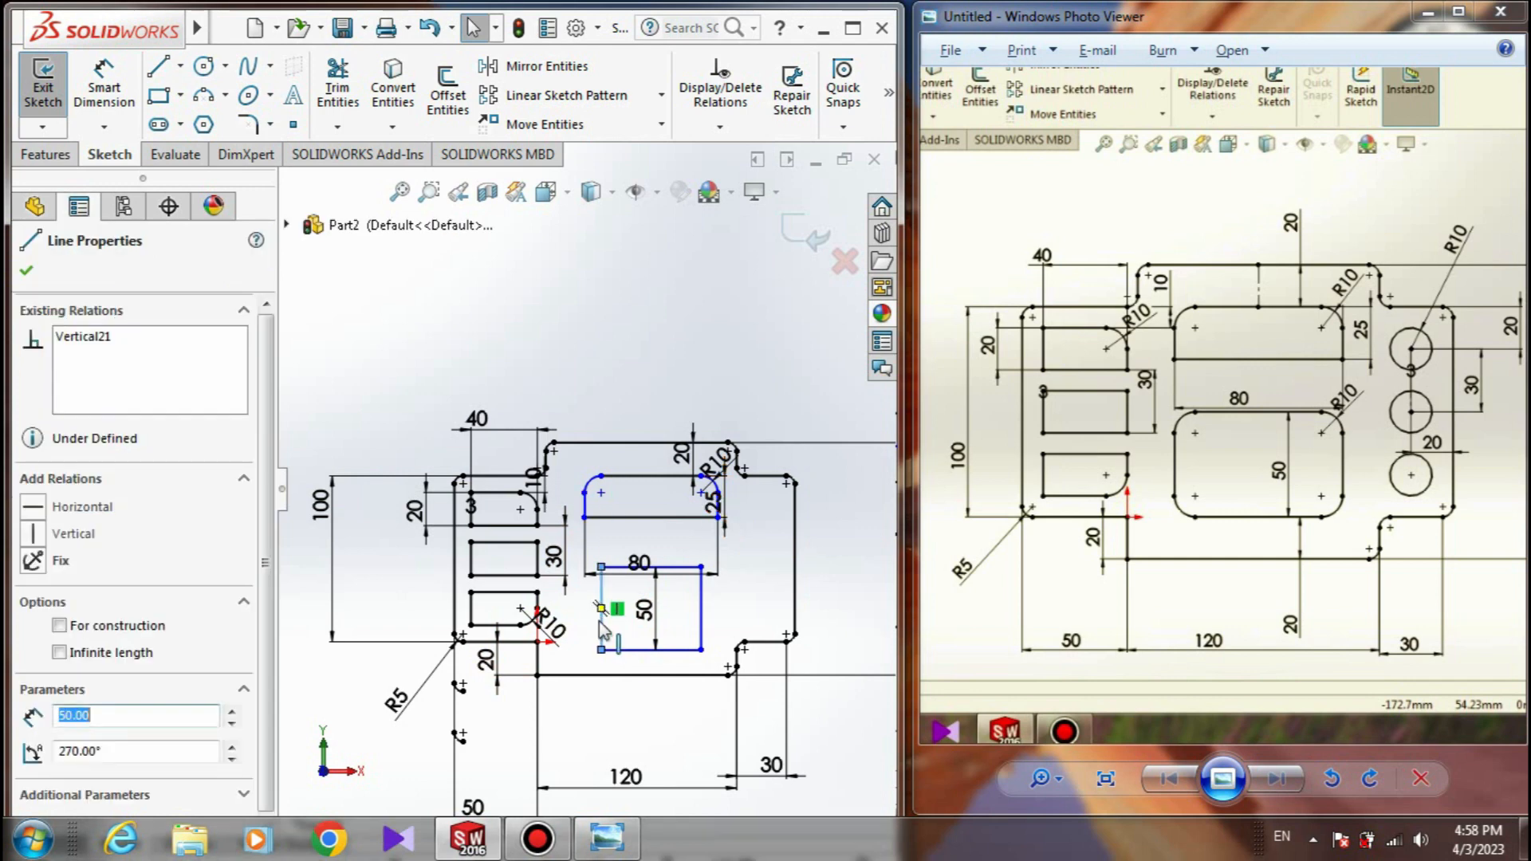
{"action": "left_click", "coordinate": [585, 504], "text": "ctrl"}
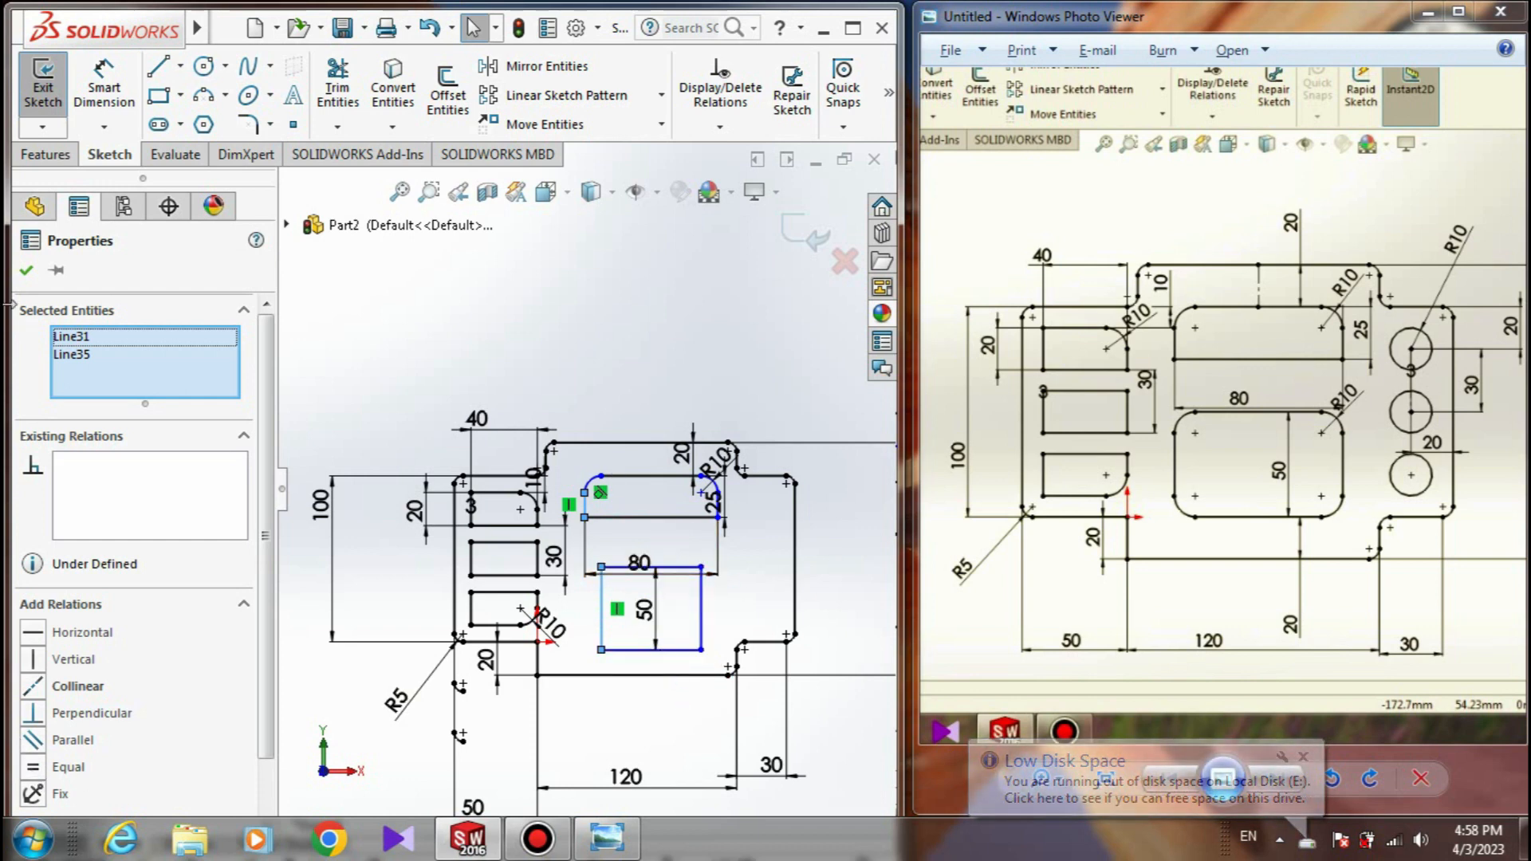
{"action": "key", "text": "Escape"}
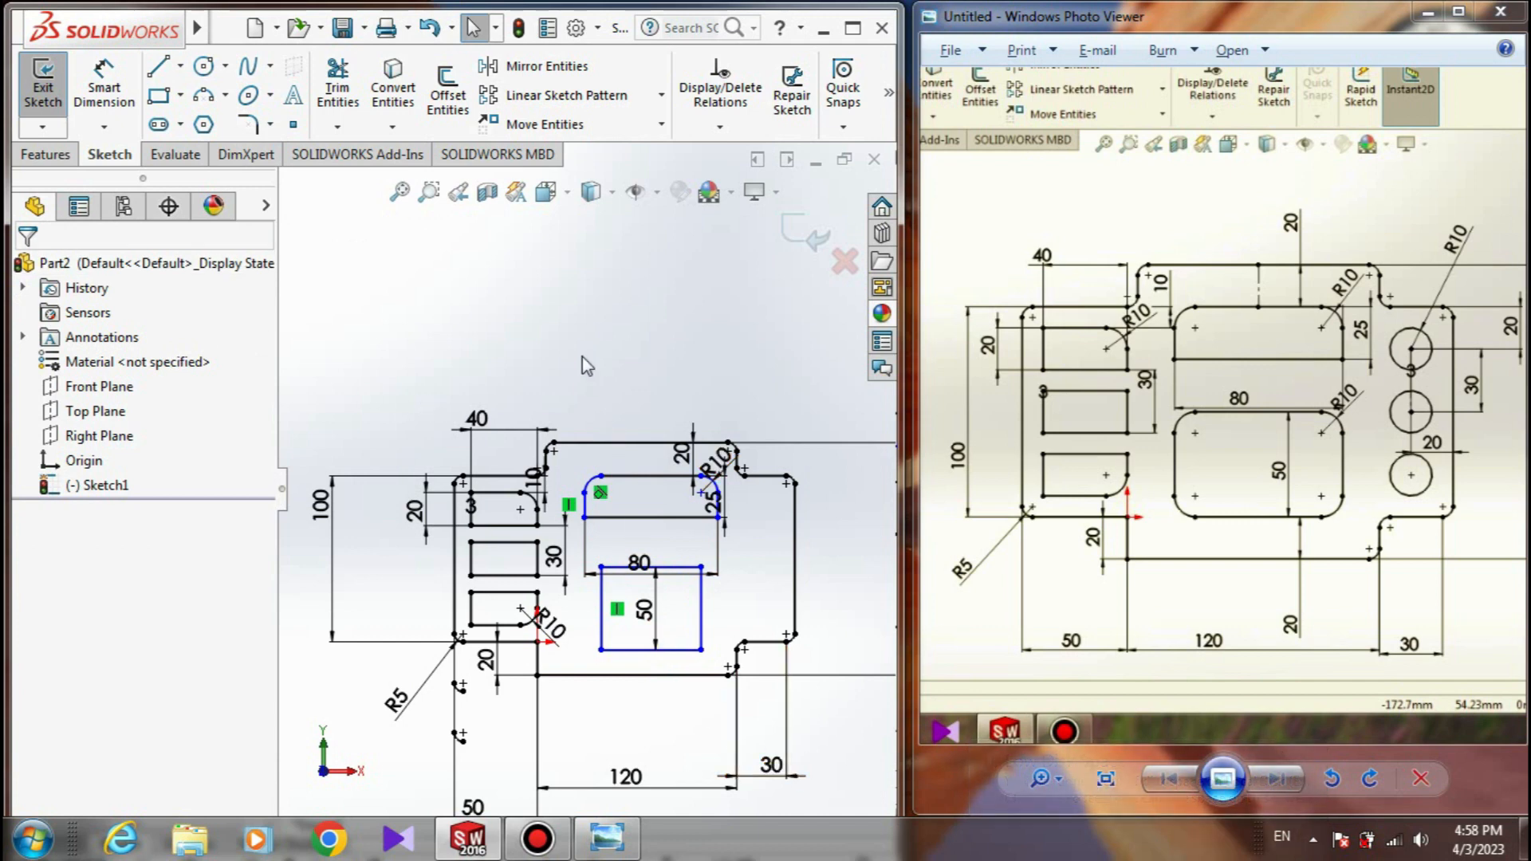
- Dimension the lower middle rectangle's bottom edge with a width of 80 mm
{"action": "right_click_drag", "start_coordinate": [627, 366], "coordinate": [627, 311]}
{"action": "left_click", "coordinate": [630, 658]}
{"action": "left_click", "coordinate": [626, 710]}
{"action": "key", "text": "Return"}
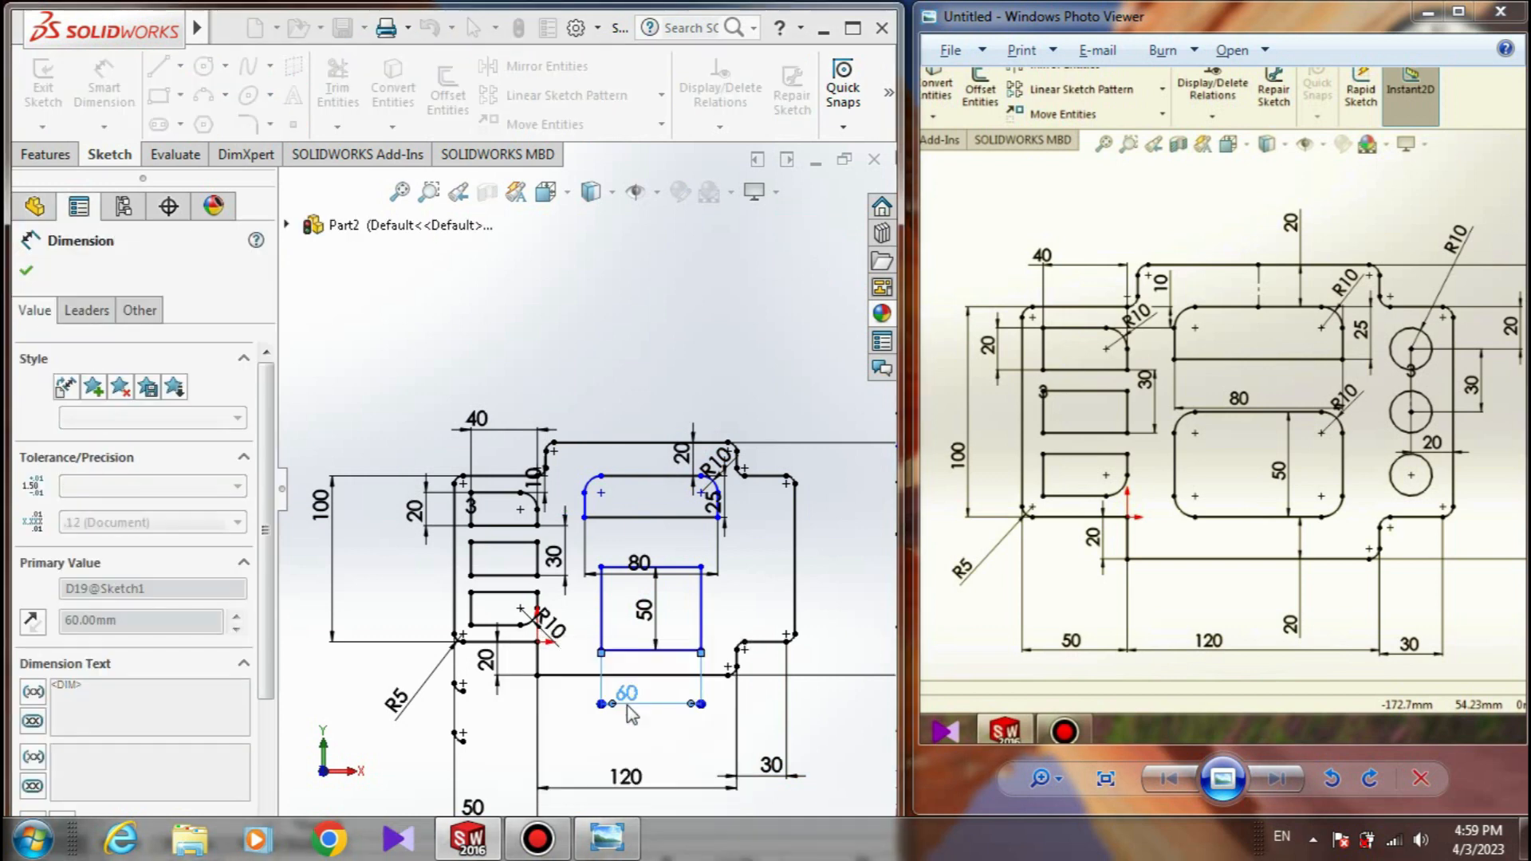
{"action": "right_click_drag", "start_coordinate": [615, 323], "coordinate": [618, 441]}
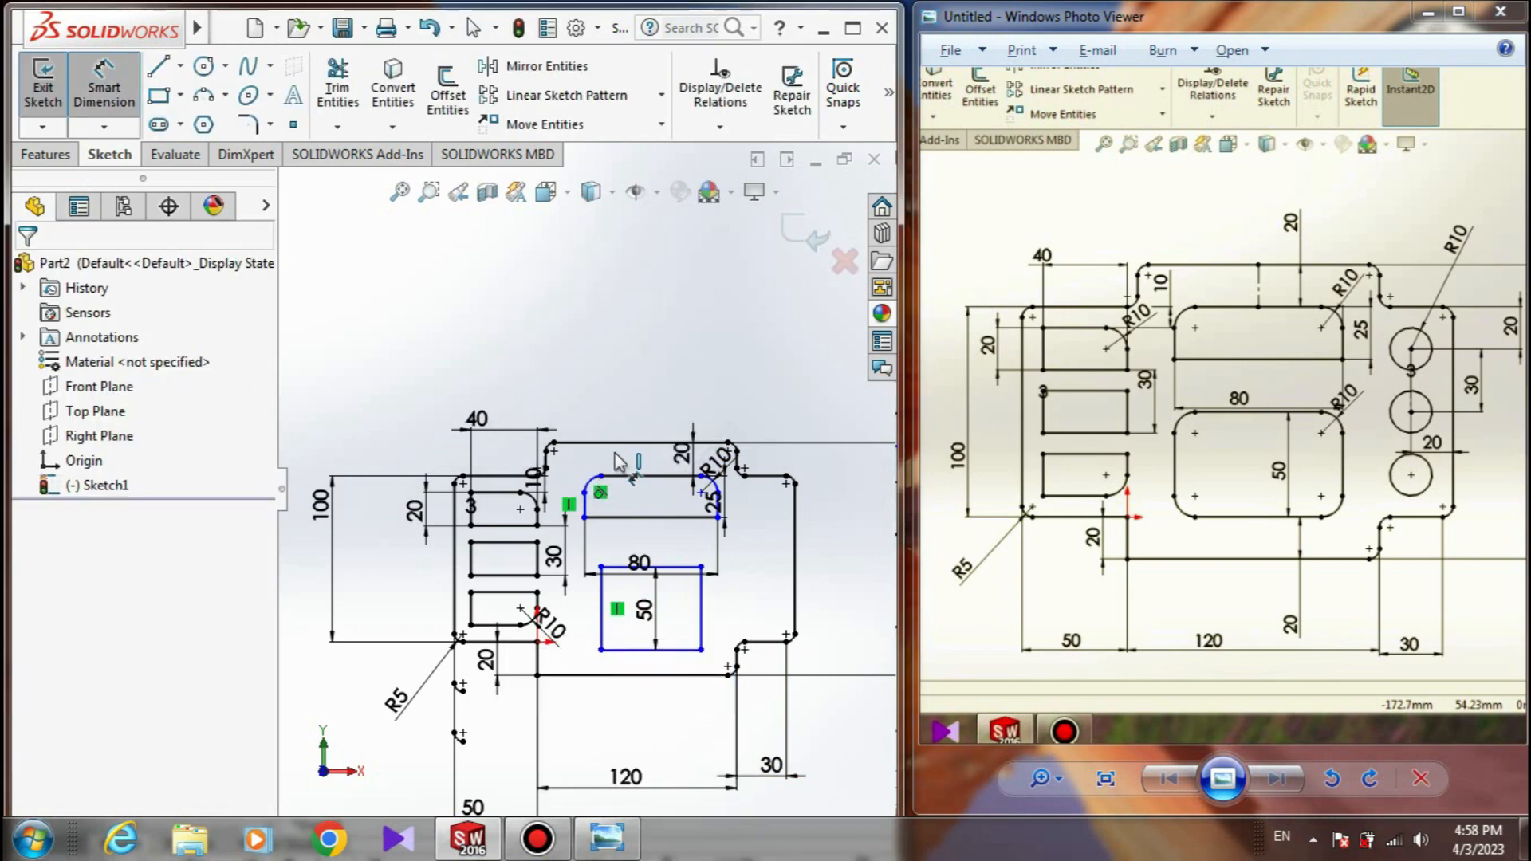
{"action": "left_click", "coordinate": [637, 650]}
{"action": "left_click", "coordinate": [630, 713]}
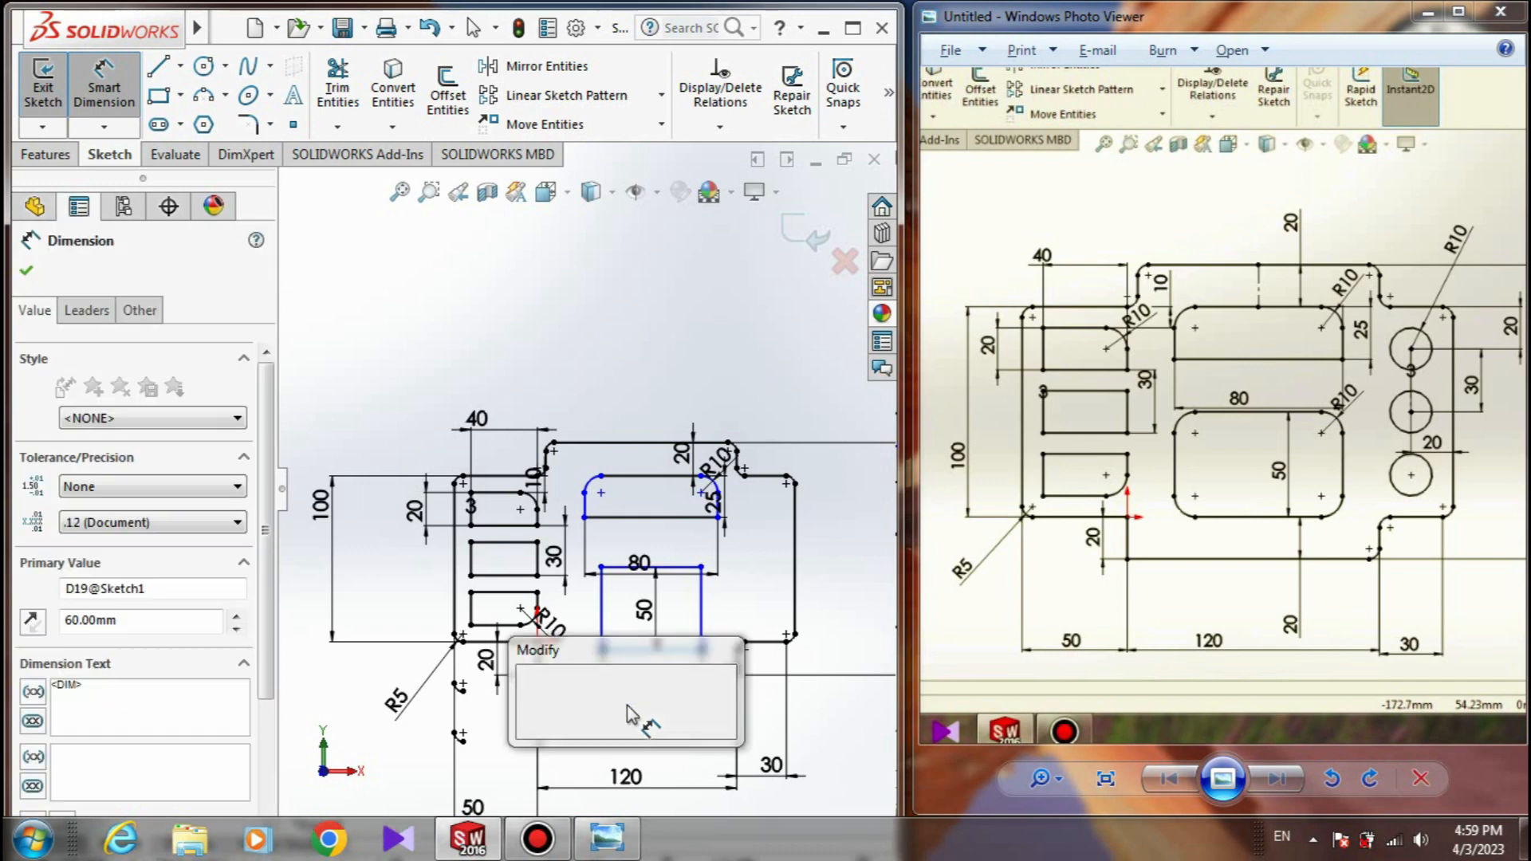
{"action": "key", "text": "Return"}
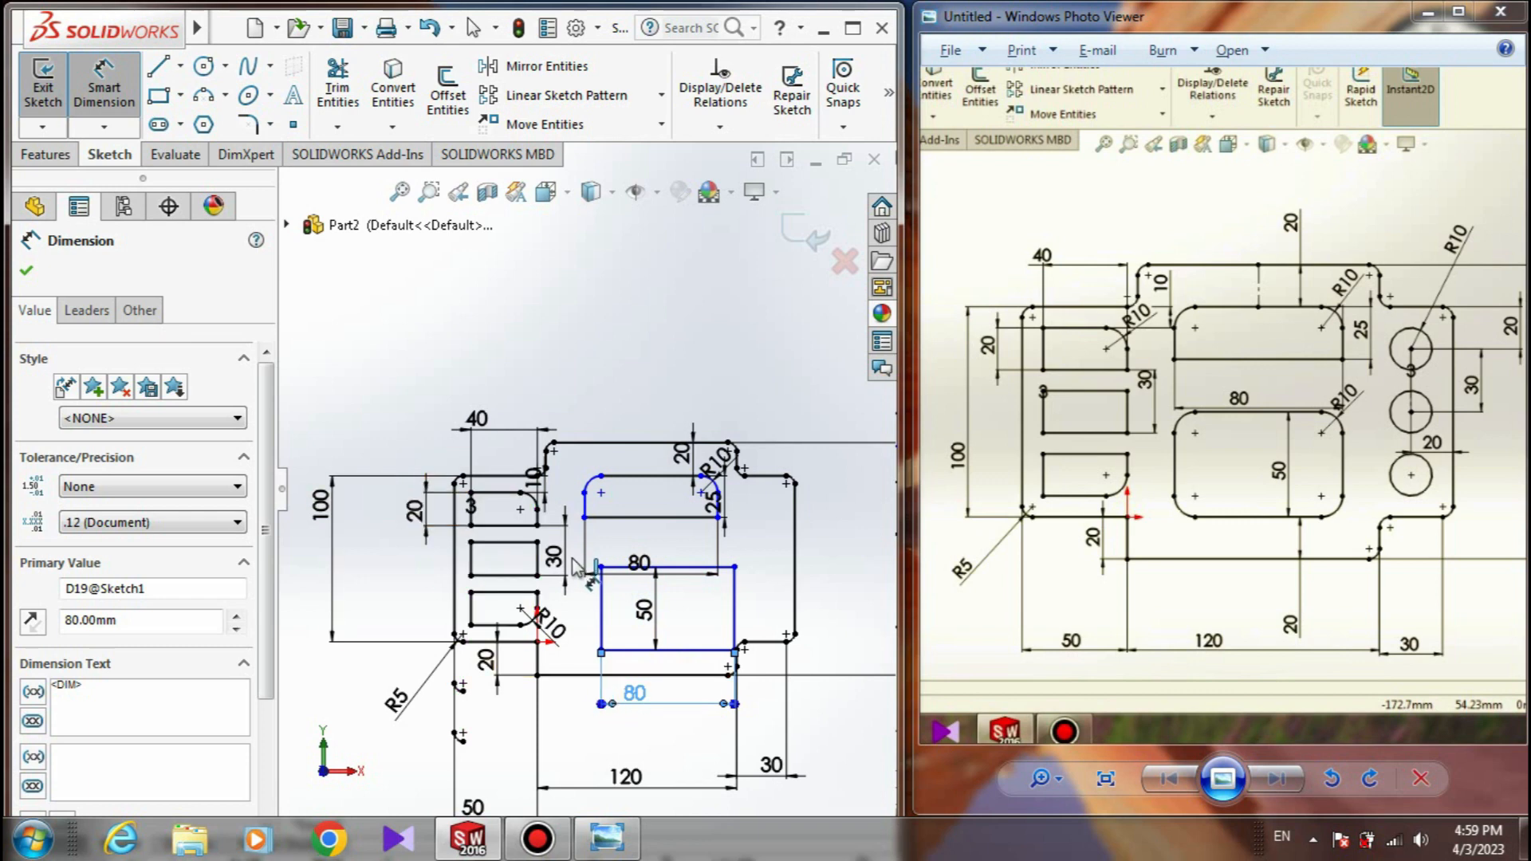
- Delete the width dimension below the lower middle rectangle
{"action": "scroll", "coordinate": [576, 565], "scroll_direction": "up", "scroll_amount": 2}
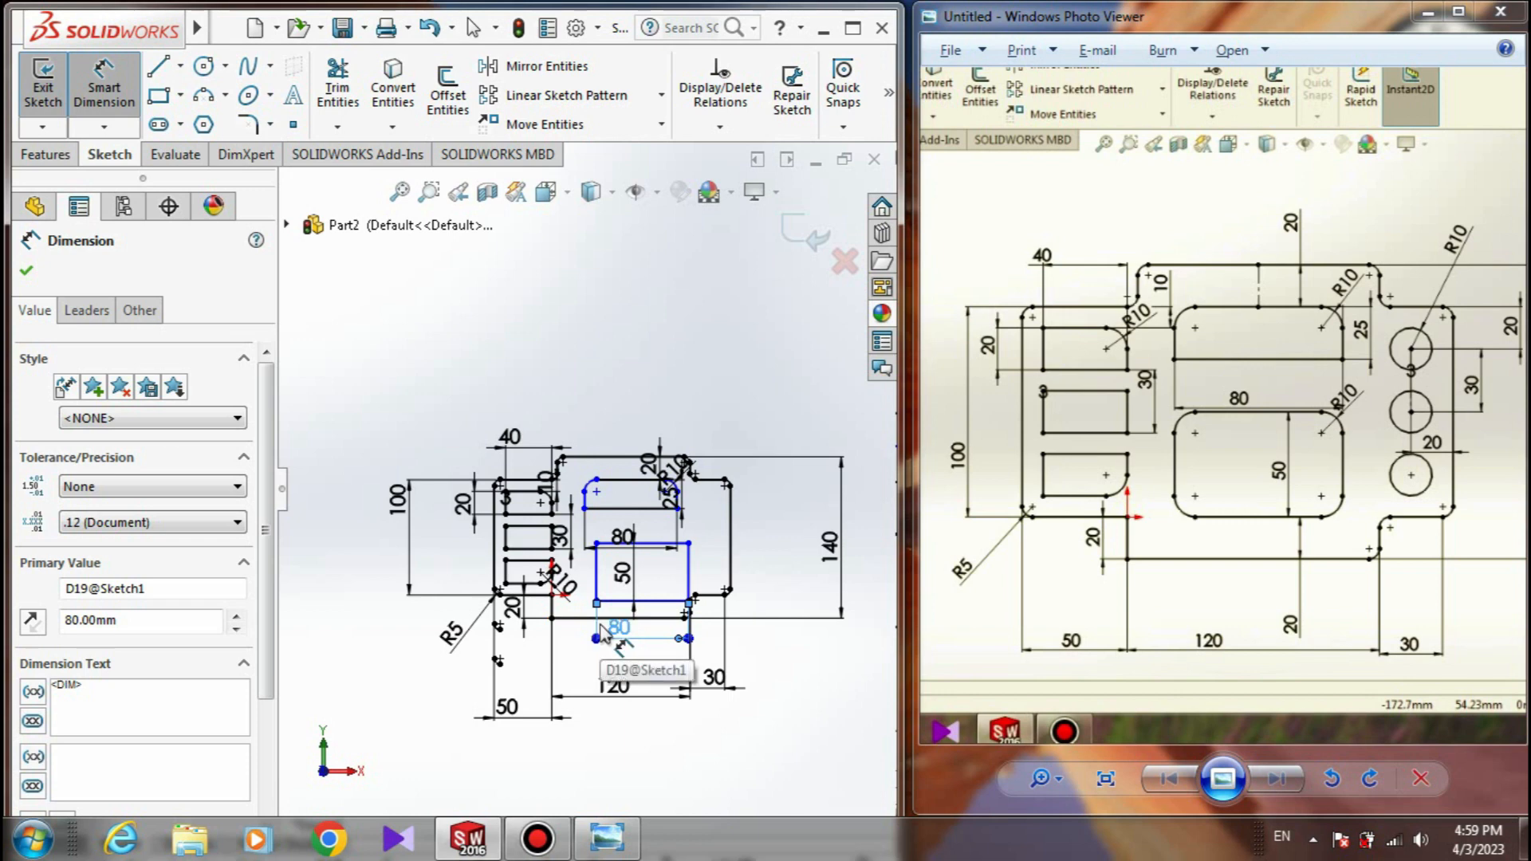
{"action": "key", "text": "Delete"}
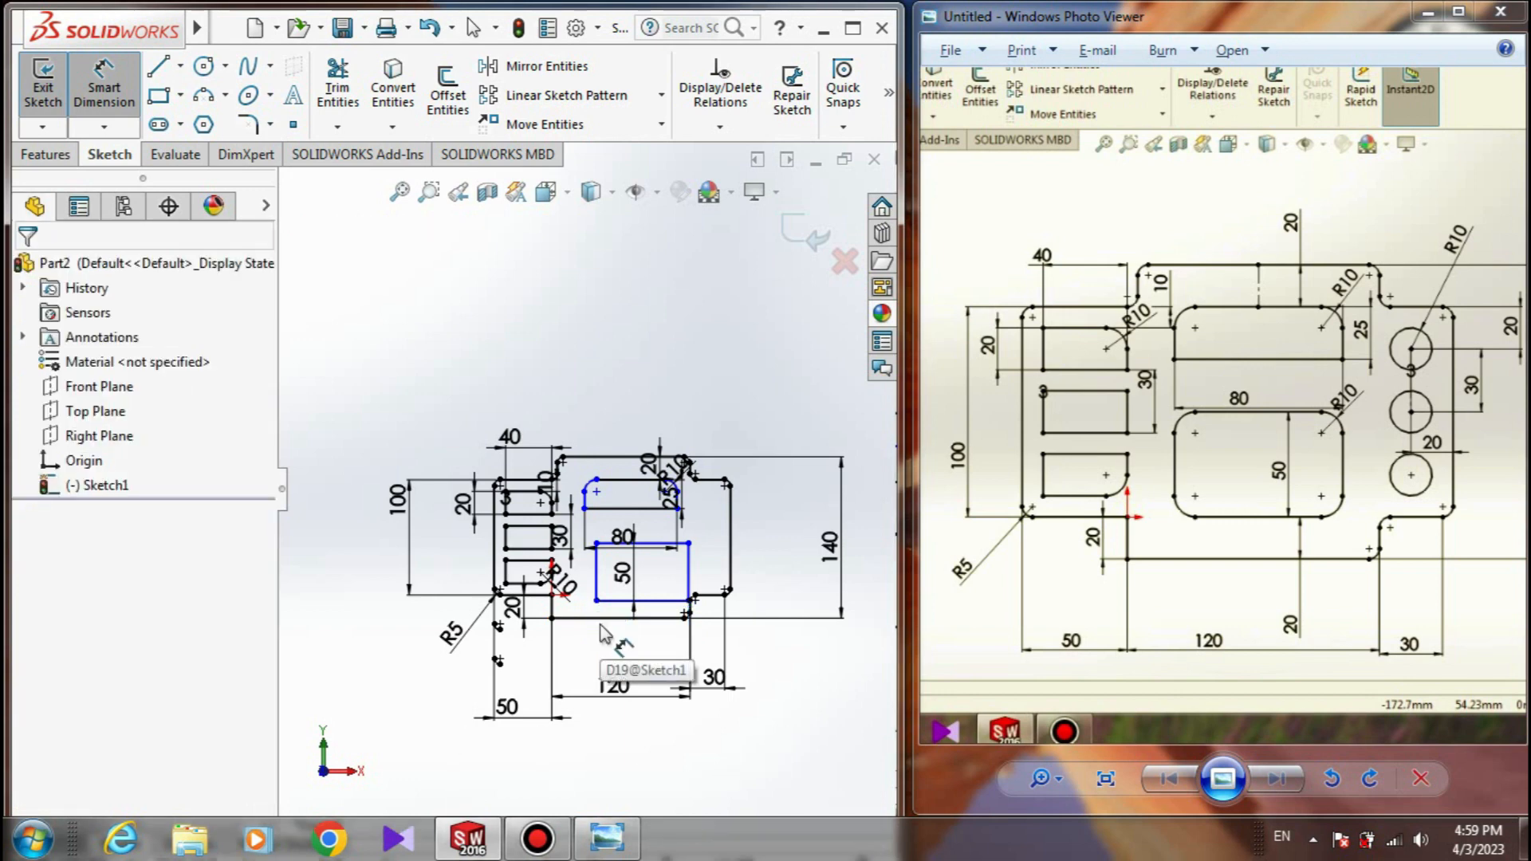
{"action": "left_click", "coordinate": [125, 85]}
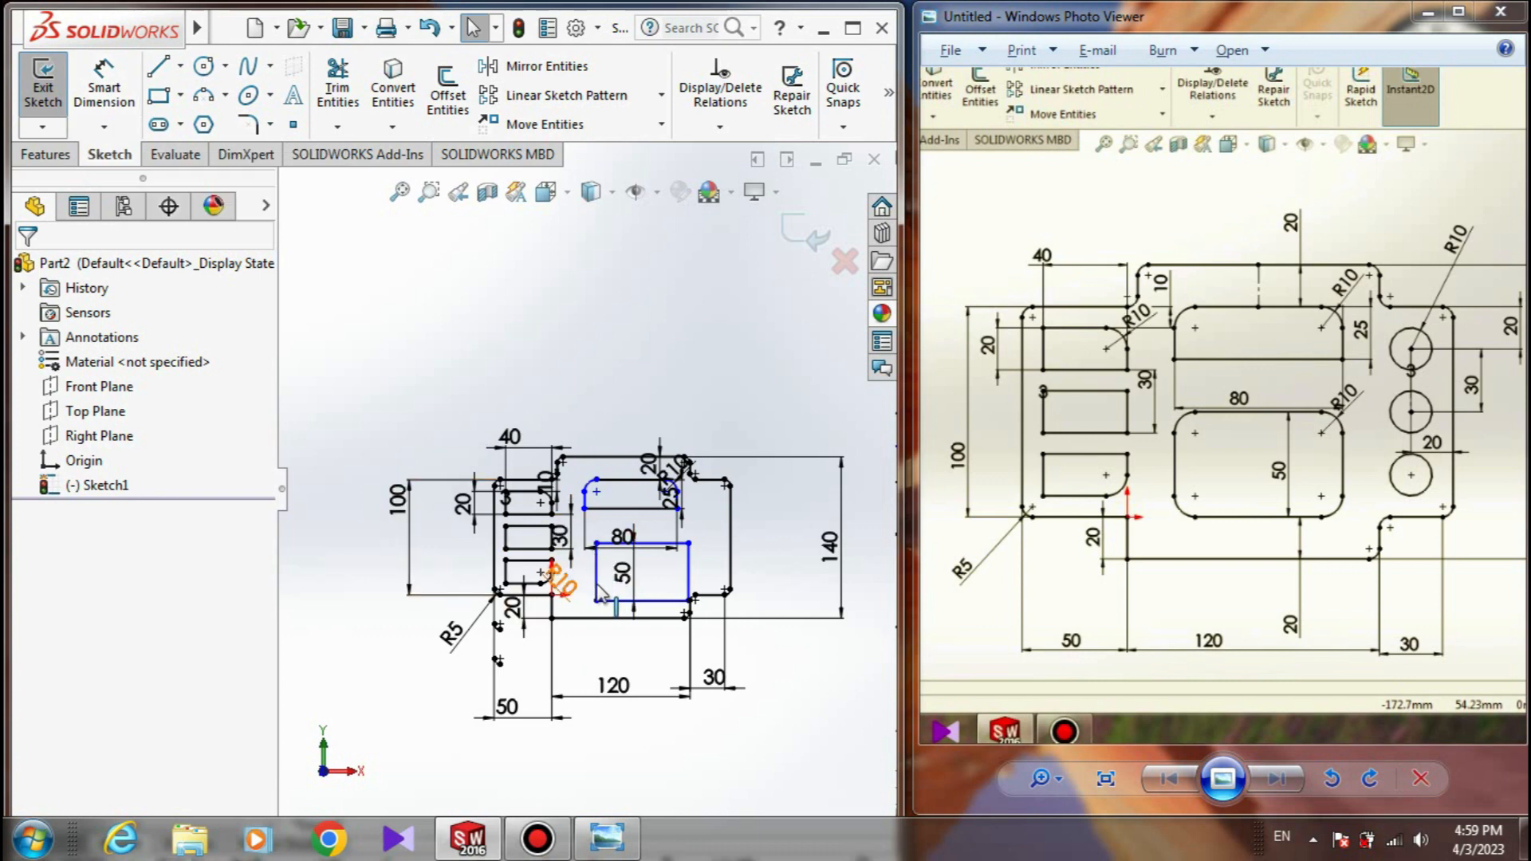
- Add a collinear relation between the left edges of the lower middle rectangle and the upper middle cutout
{"action": "left_click", "coordinate": [597, 571]}
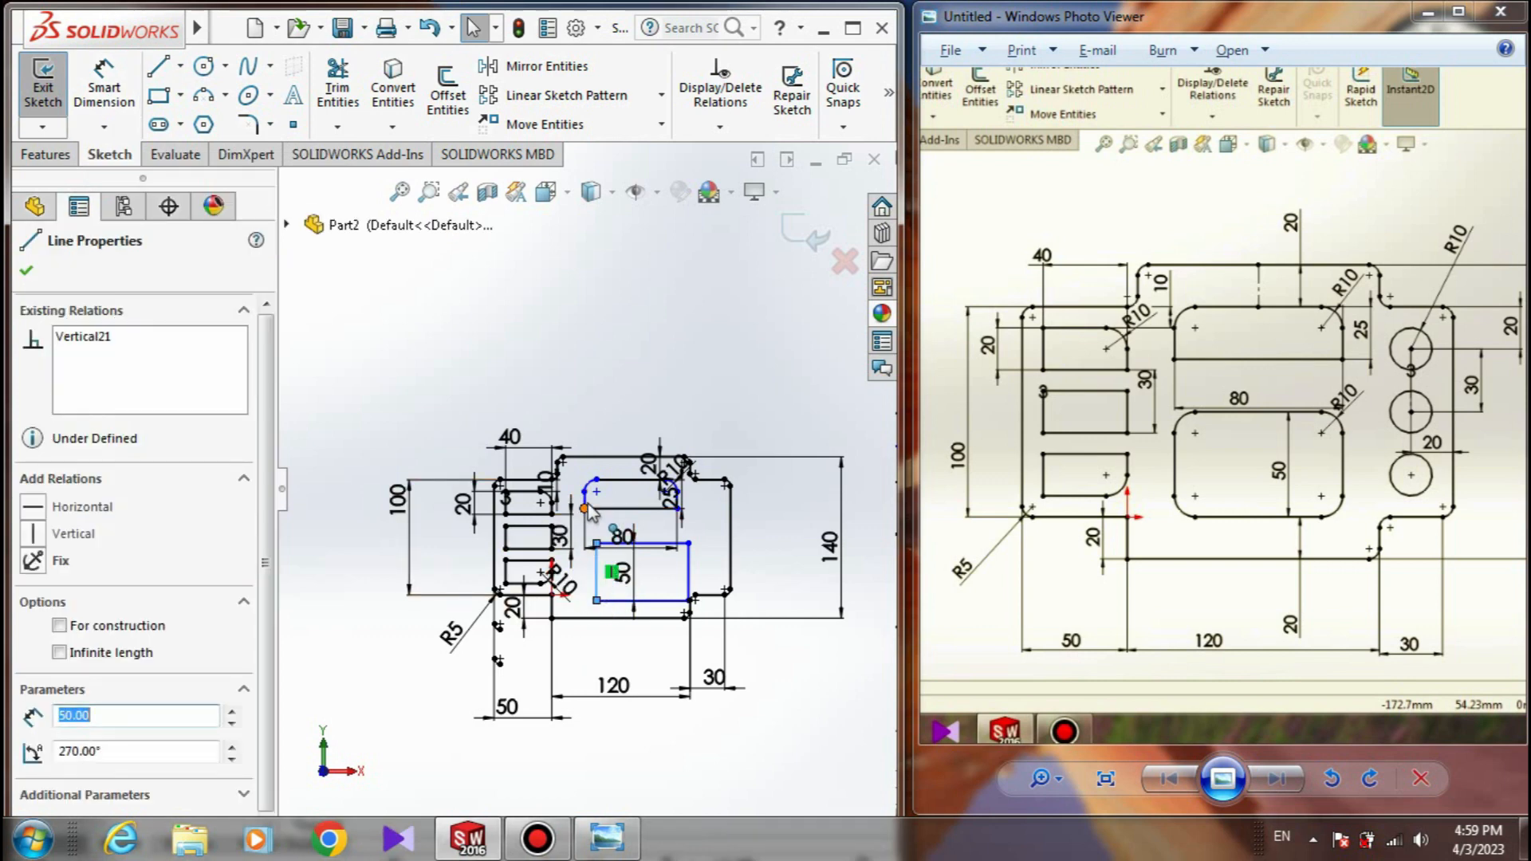
{"action": "scroll", "coordinate": [589, 510], "scroll_direction": "down", "scroll_amount": 5}
{"action": "left_click", "coordinate": [585, 495], "text": "ctrl"}
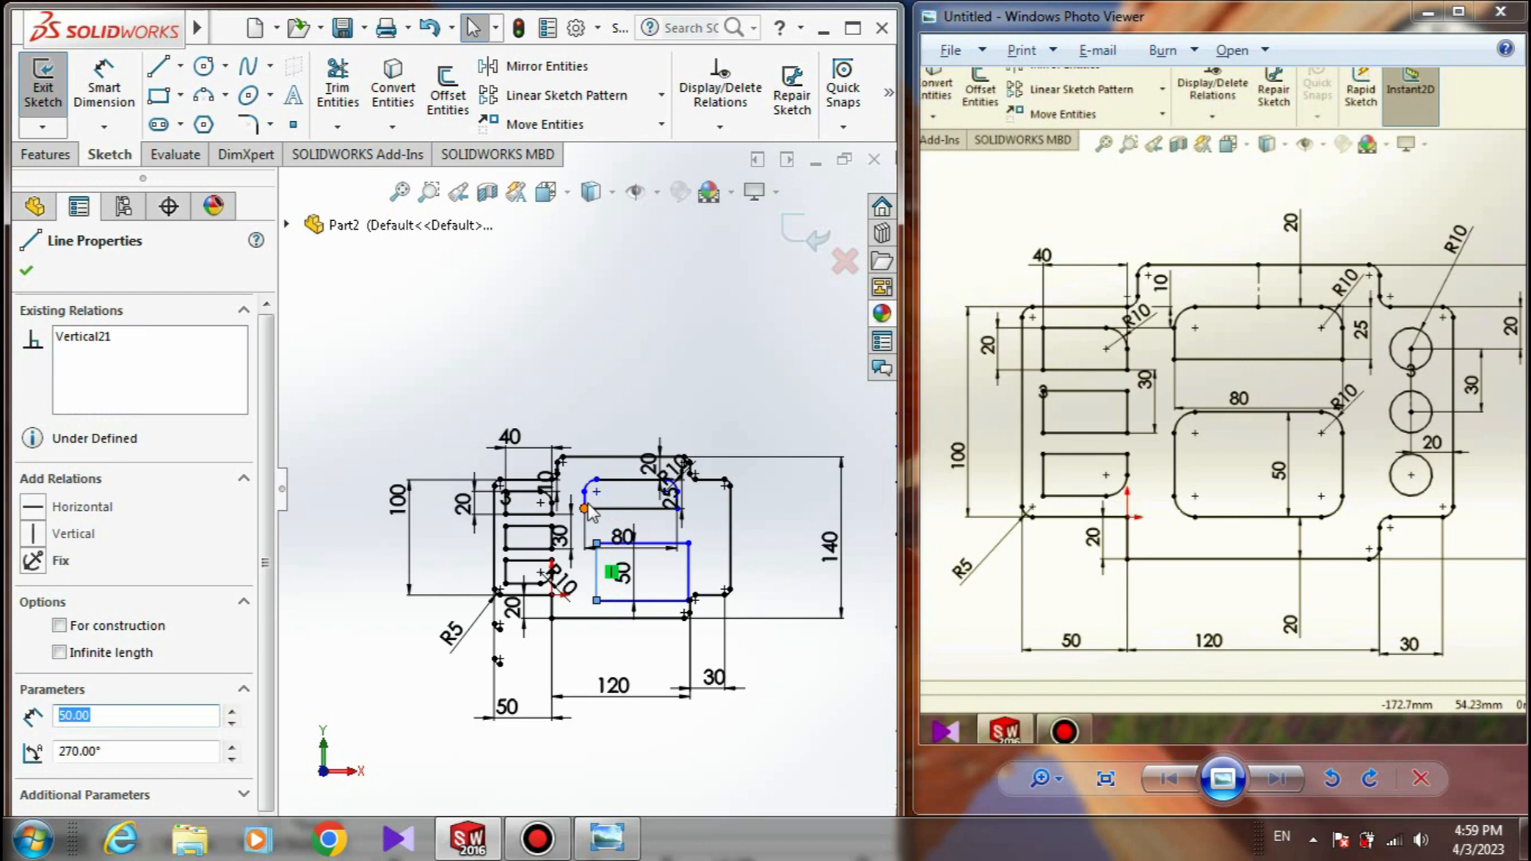
{"action": "scroll", "coordinate": [588, 504], "scroll_direction": "down", "scroll_amount": 5}
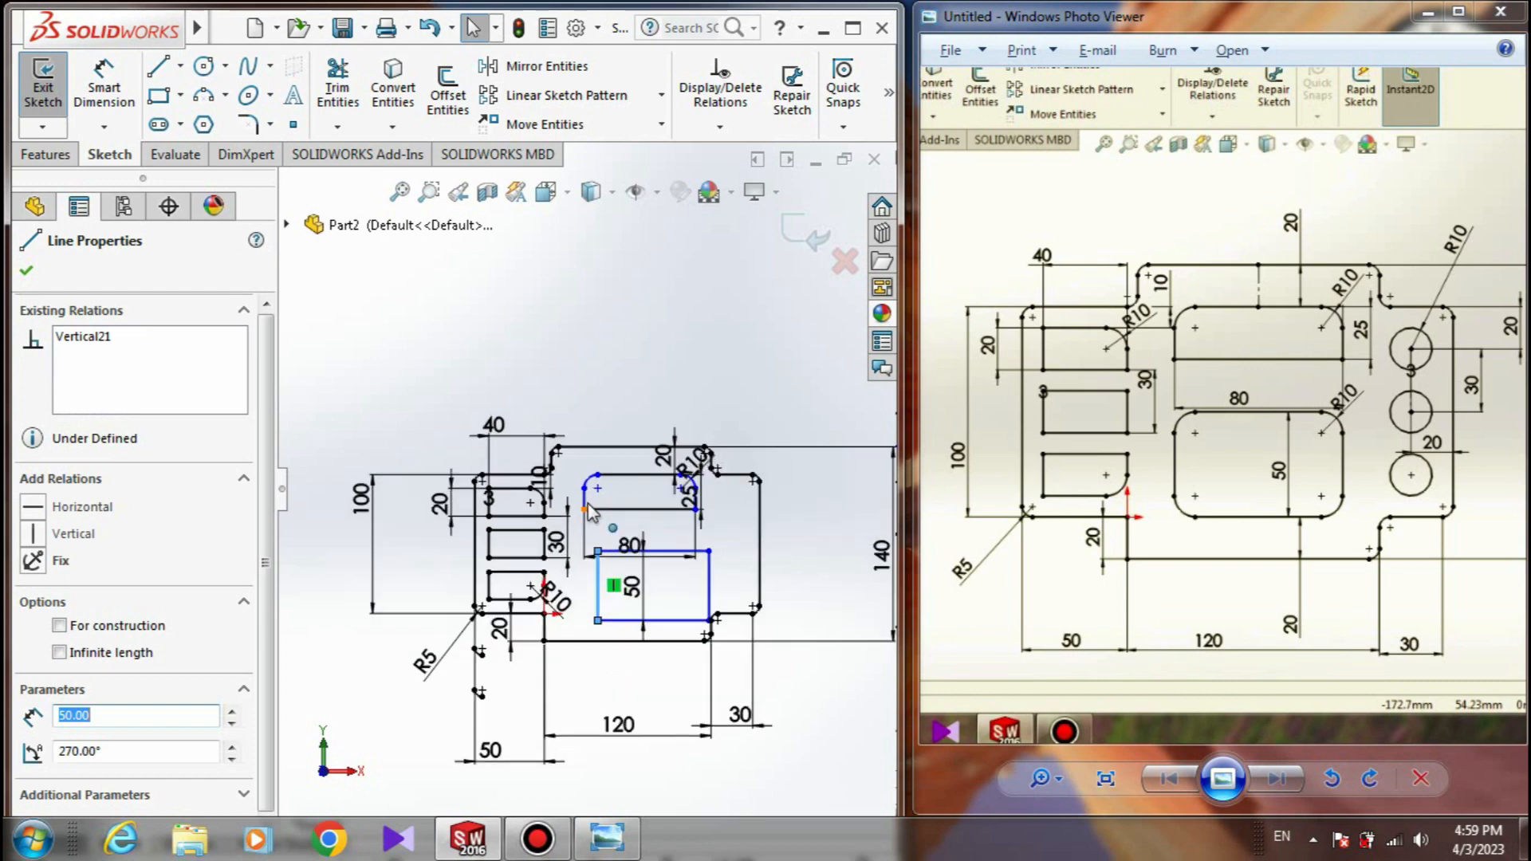
{"action": "left_click", "coordinate": [583, 496], "text": "ctrl"}
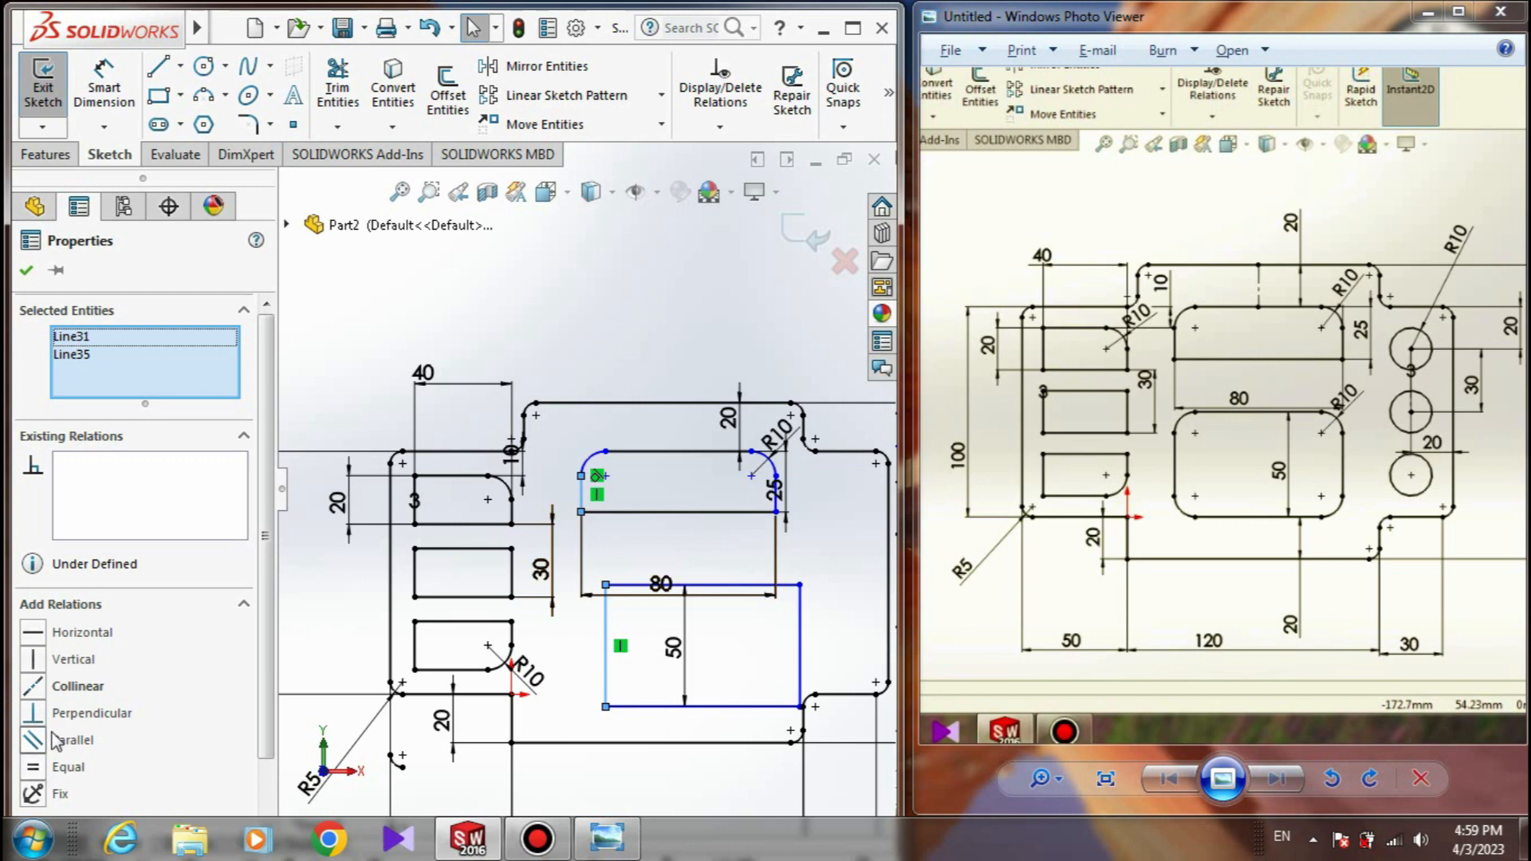
{"action": "left_click", "coordinate": [53, 688]}
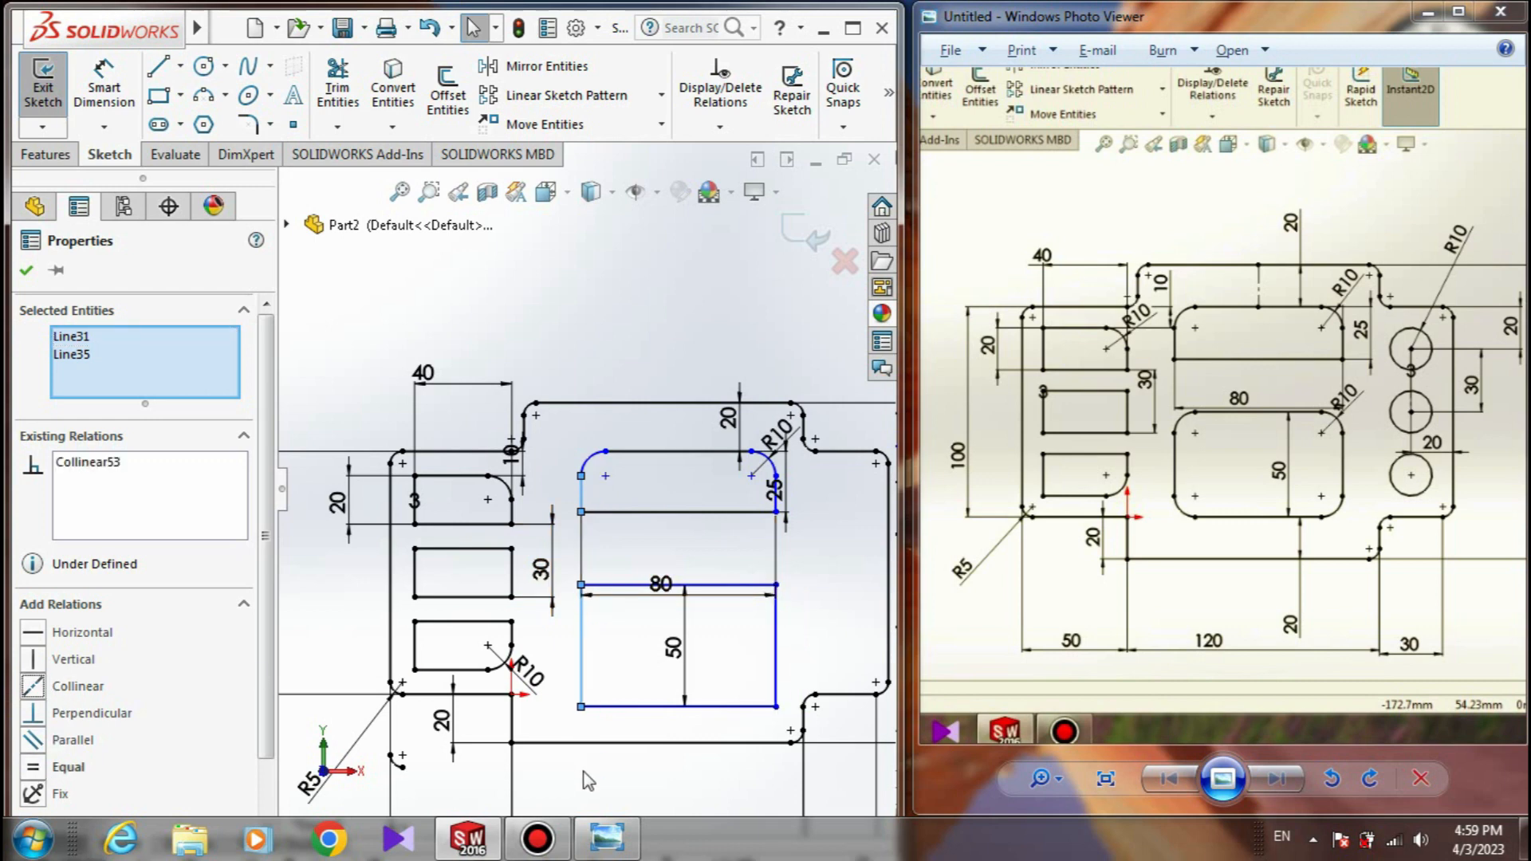
{"action": "left_click", "coordinate": [588, 782]}
- Move the upper cutout's 25 mm height dimension slightly outward and make the right edges of the two middle cutouts collinear
{"action": "left_click", "coordinate": [778, 624]}
{"action": "scroll", "coordinate": [779, 522], "scroll_direction": "down", "scroll_amount": 3}
{"action": "left_click_drag", "start_coordinate": [763, 460], "coordinate": [780, 467]}
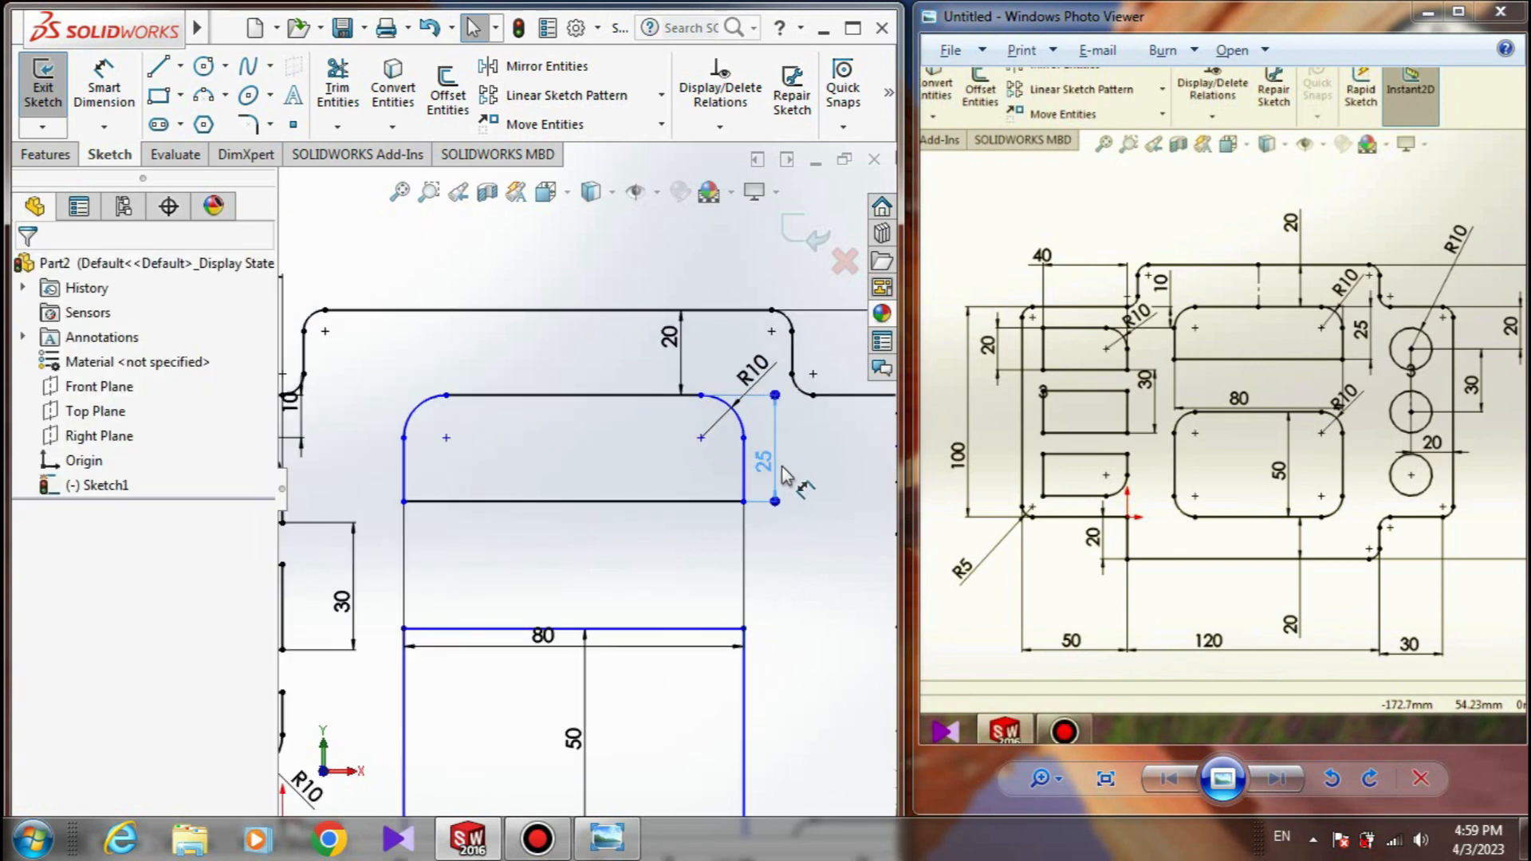
{"action": "left_click", "coordinate": [792, 729]}
{"action": "left_click", "coordinate": [748, 730]}
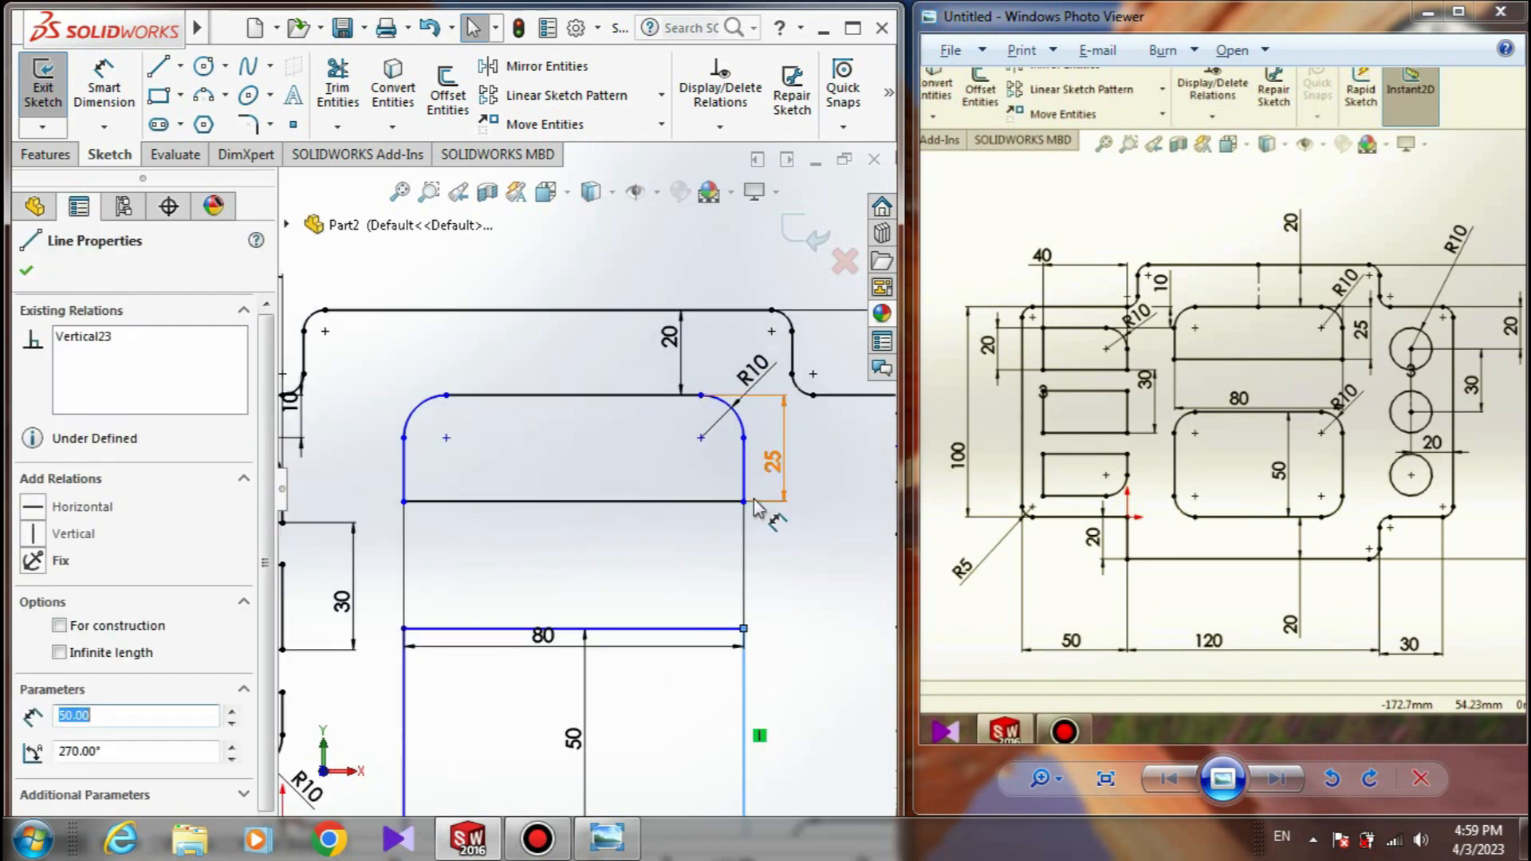
{"action": "left_click", "coordinate": [745, 470], "text": "ctrl"}
{"action": "left_click", "coordinate": [34, 688]}
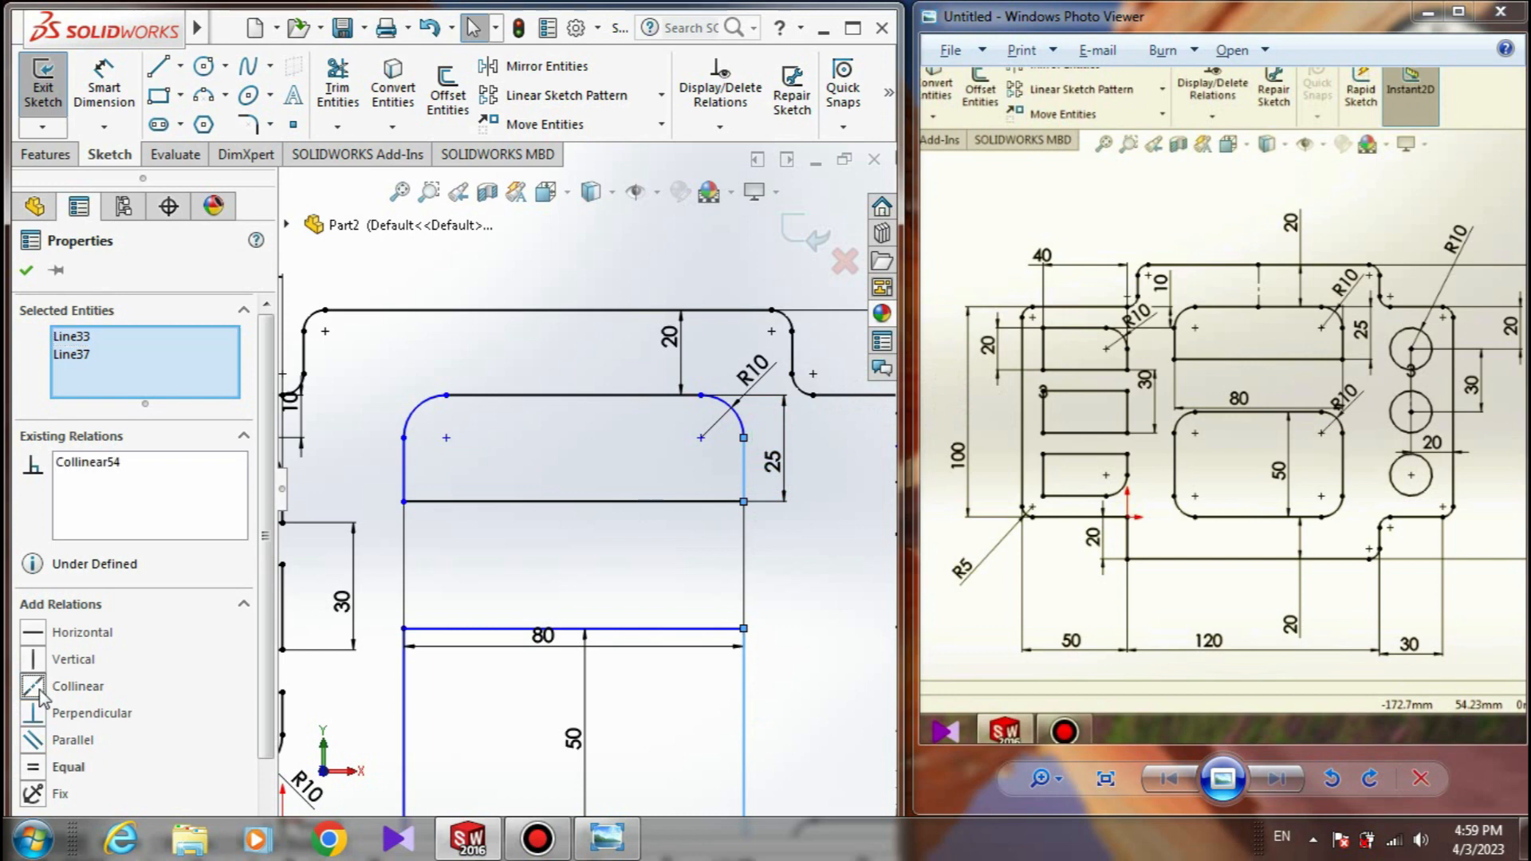
{"action": "left_click", "coordinate": [819, 633]}
- Move the lower middle rectangle upward and dimension its bottom edge 25 mm above the plate's bottom edge
{"action": "scroll", "coordinate": [813, 635], "scroll_direction": "up", "scroll_amount": 4}
{"action": "mouse_move", "coordinate": [661, 658]}
{"action": "left_mouse_down"}
{"action": "mouse_move", "coordinate": [669, 638]}
{"action": "mouse_move", "coordinate": [658, 648]}
{"action": "left_mouse_up"}
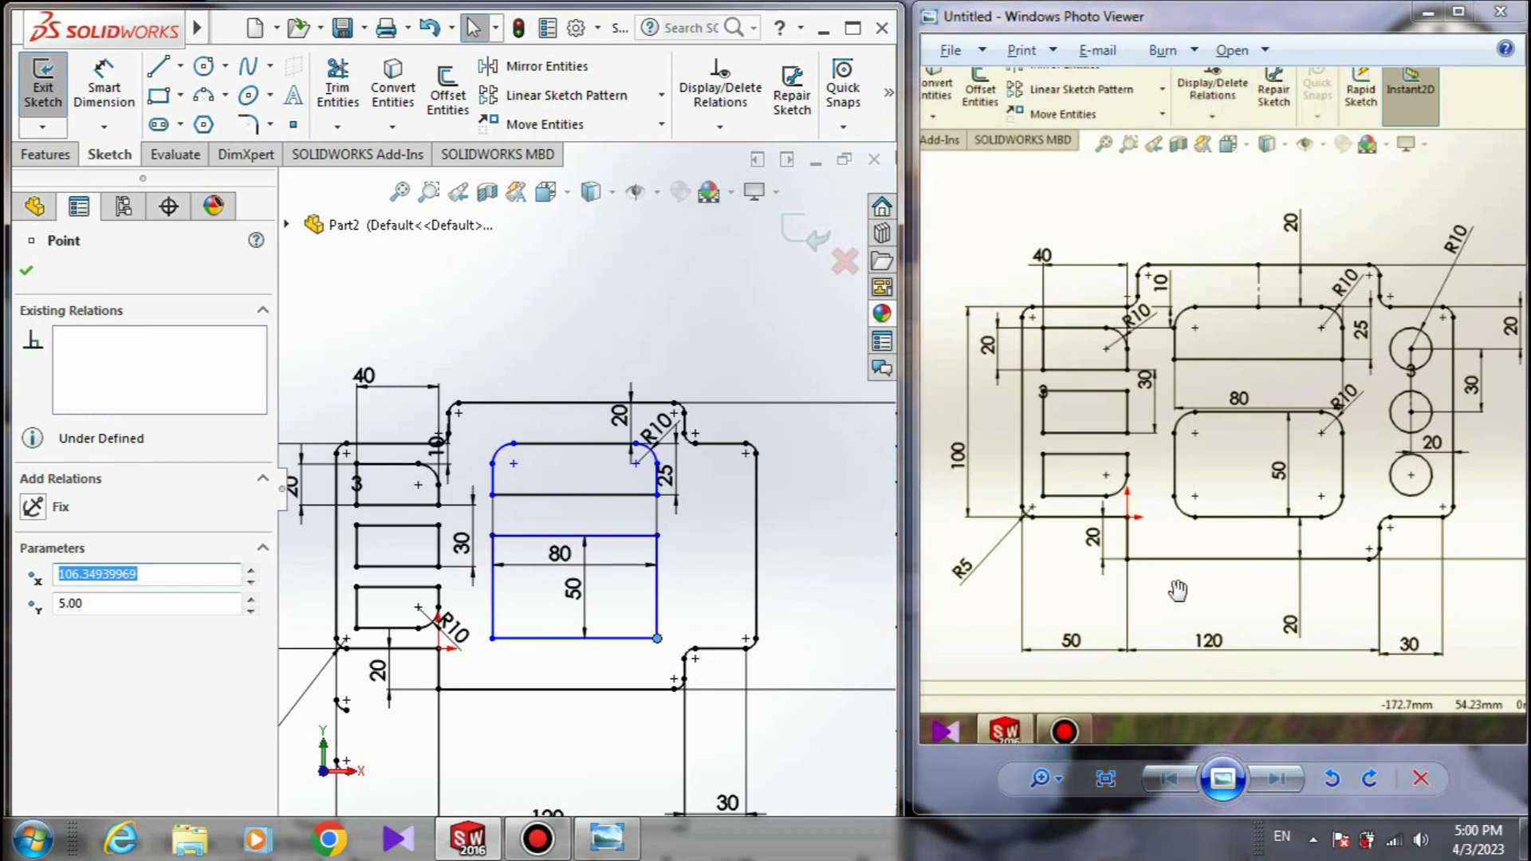
{"action": "left_click", "coordinate": [602, 346]}
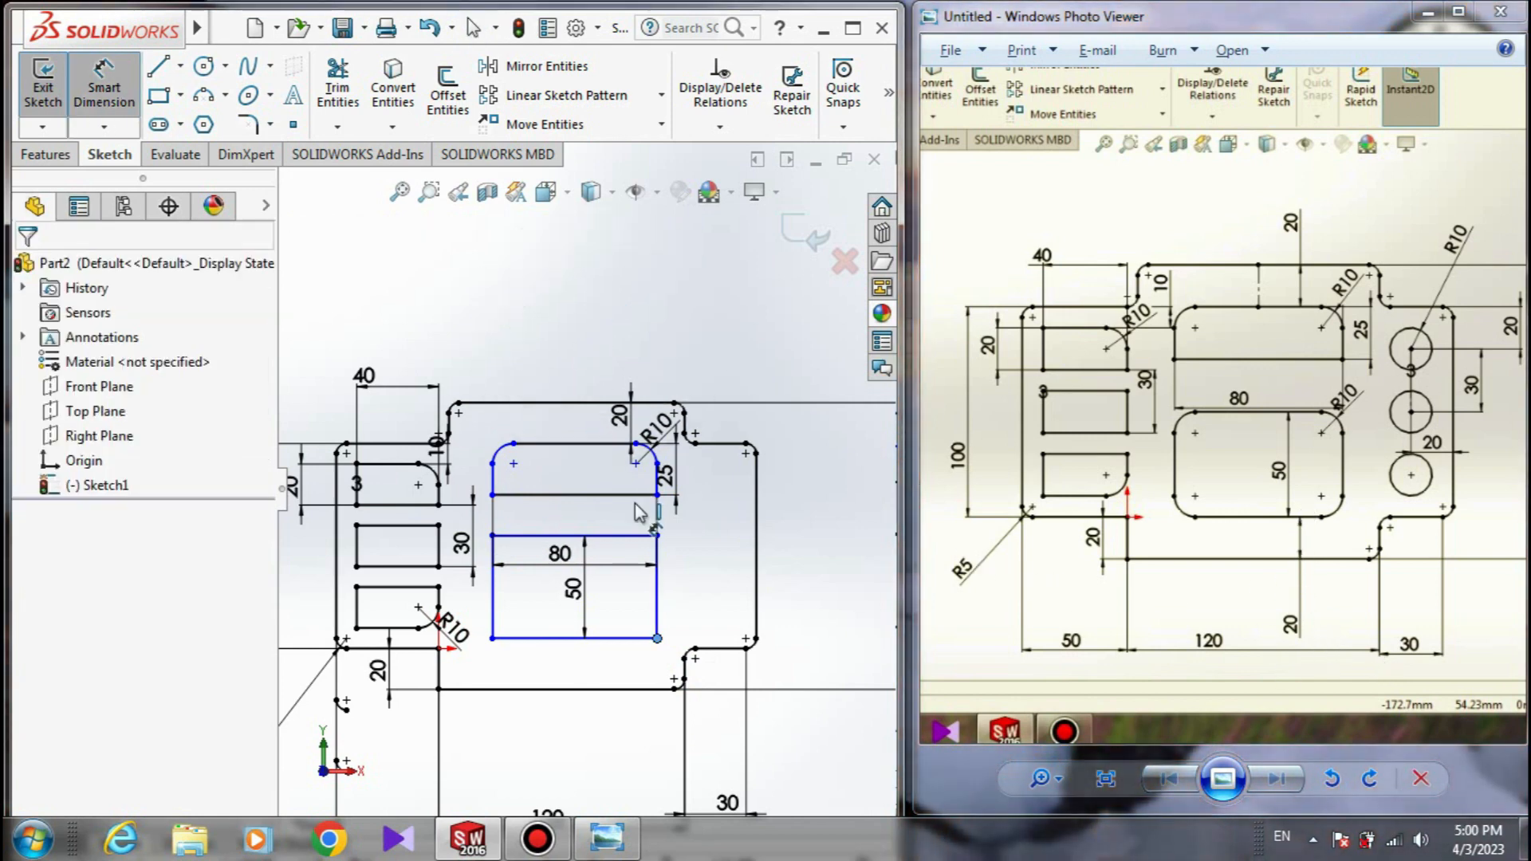
{"action": "left_click", "coordinate": [603, 639]}
{"action": "left_click", "coordinate": [604, 689]}
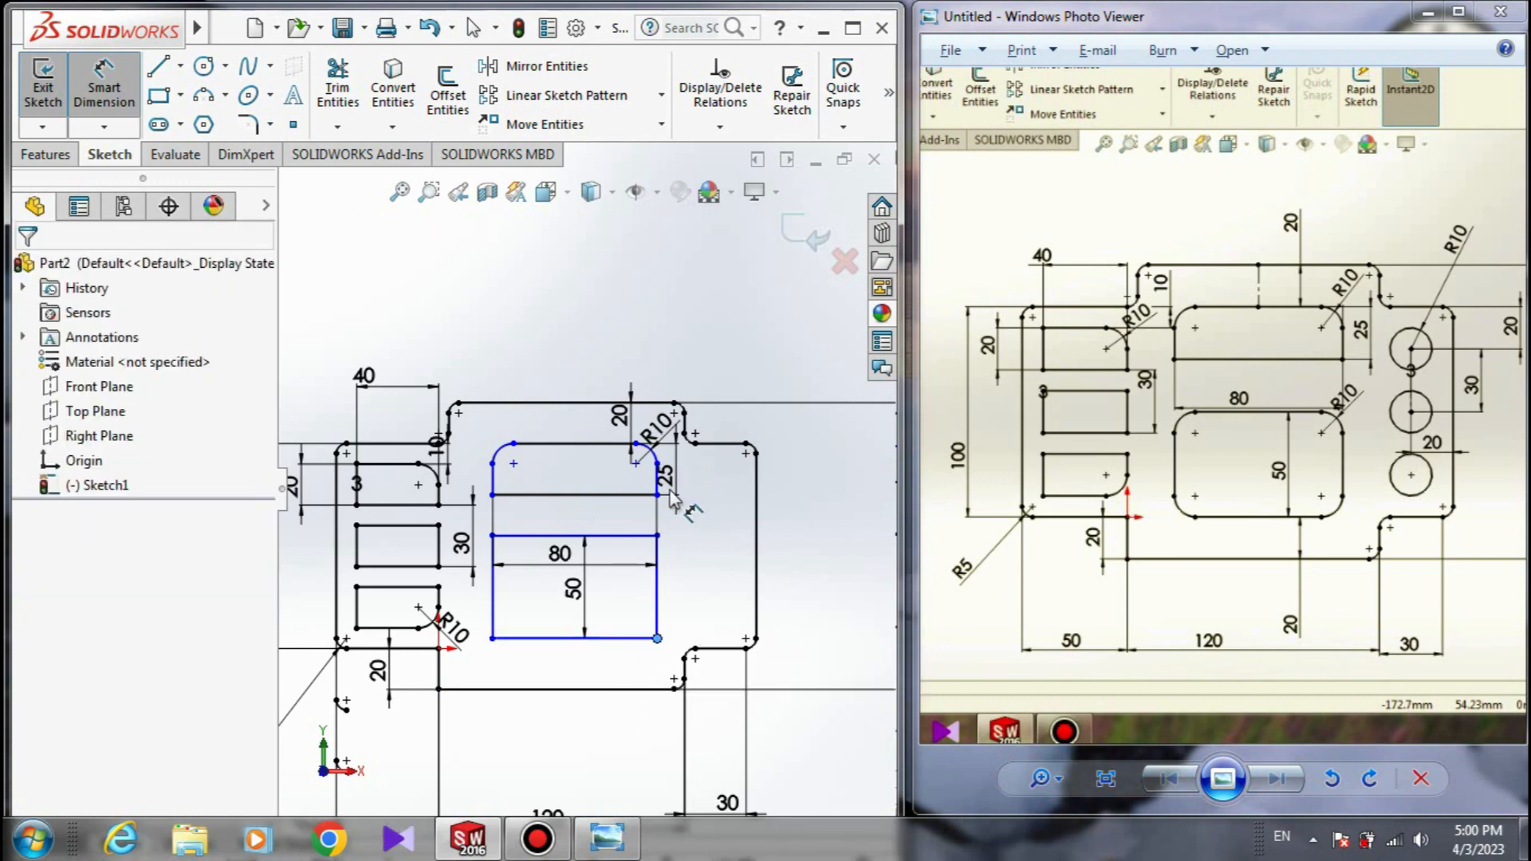
{"action": "left_click", "coordinate": [604, 689]}
{"action": "left_click", "coordinate": [597, 638]}
{"action": "left_click", "coordinate": [598, 677]}
{"action": "left_click", "coordinate": [530, 662]}
{"action": "left_click", "coordinate": [602, 638]}
{"action": "left_click", "coordinate": [604, 689]}
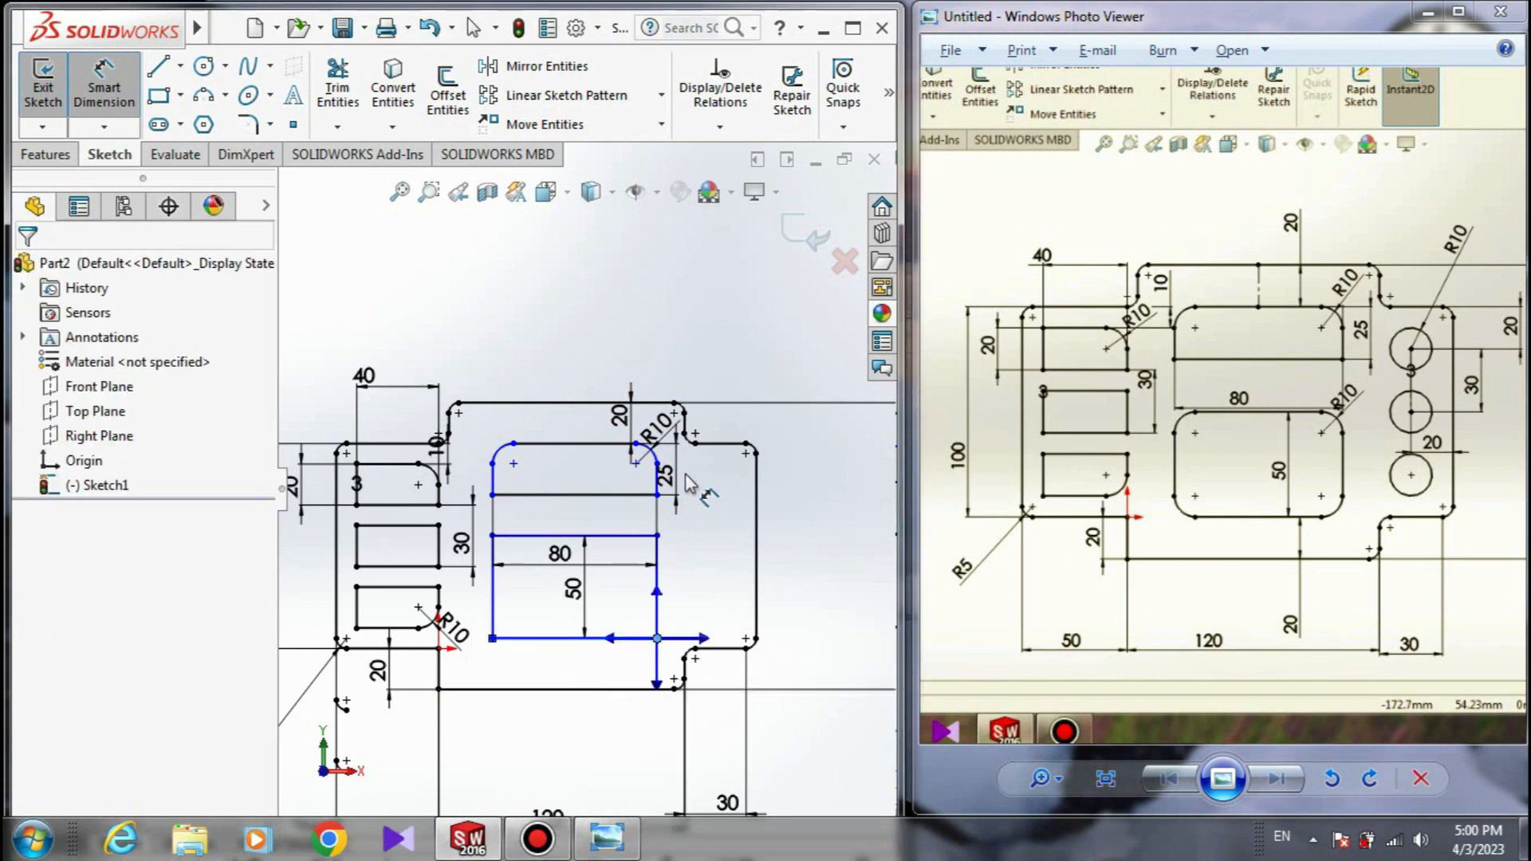
{"action": "left_click", "coordinate": [603, 689]}
{"action": "left_click", "coordinate": [574, 638]}
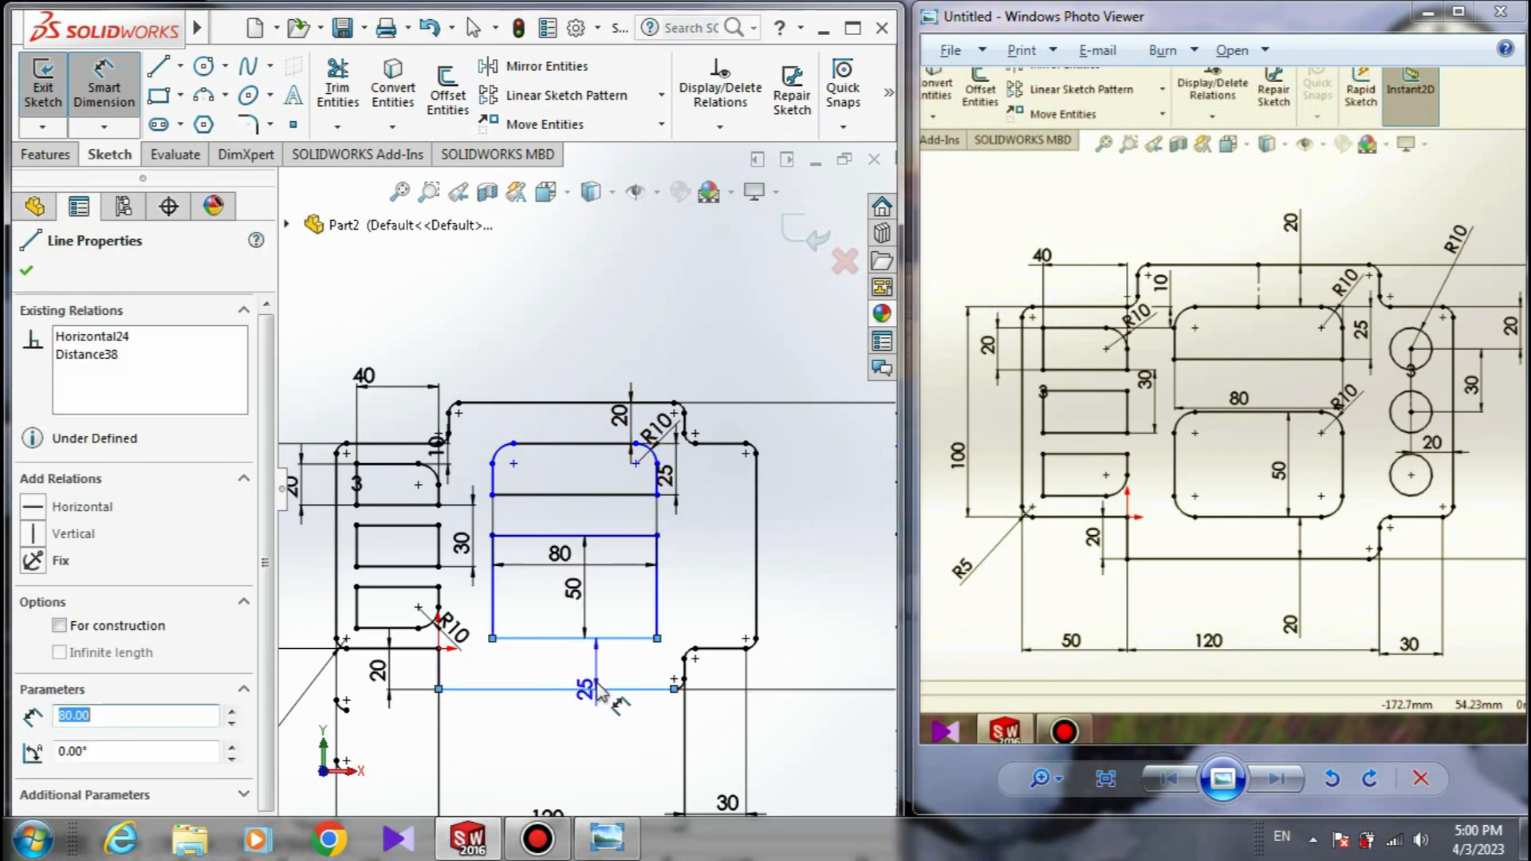
{"action": "left_click", "coordinate": [558, 666]}
{"action": "left_click", "coordinate": [501, 658]}
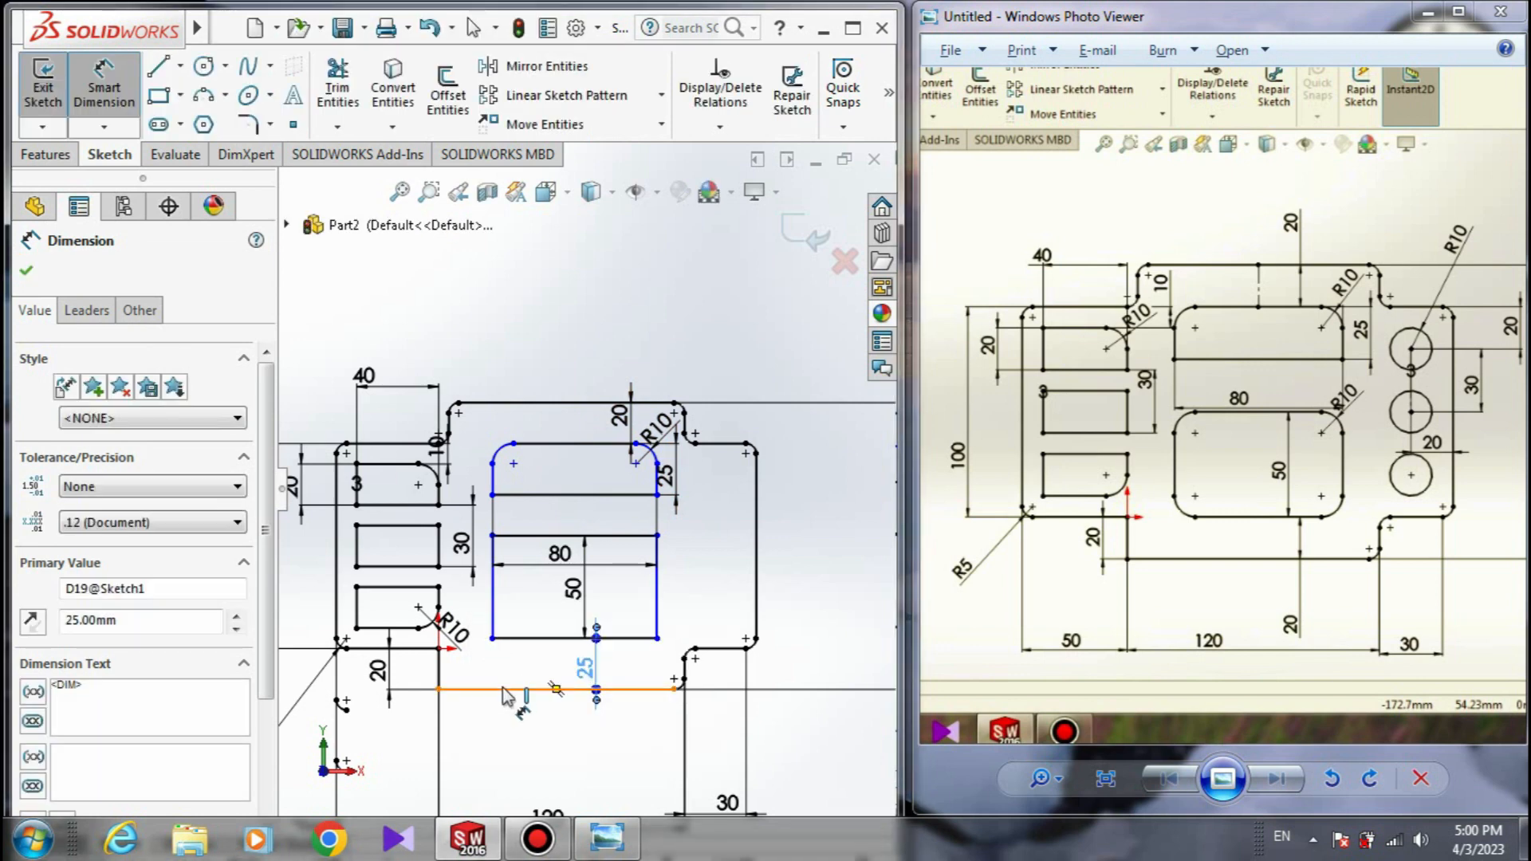
{"action": "key", "text": "Escape"}
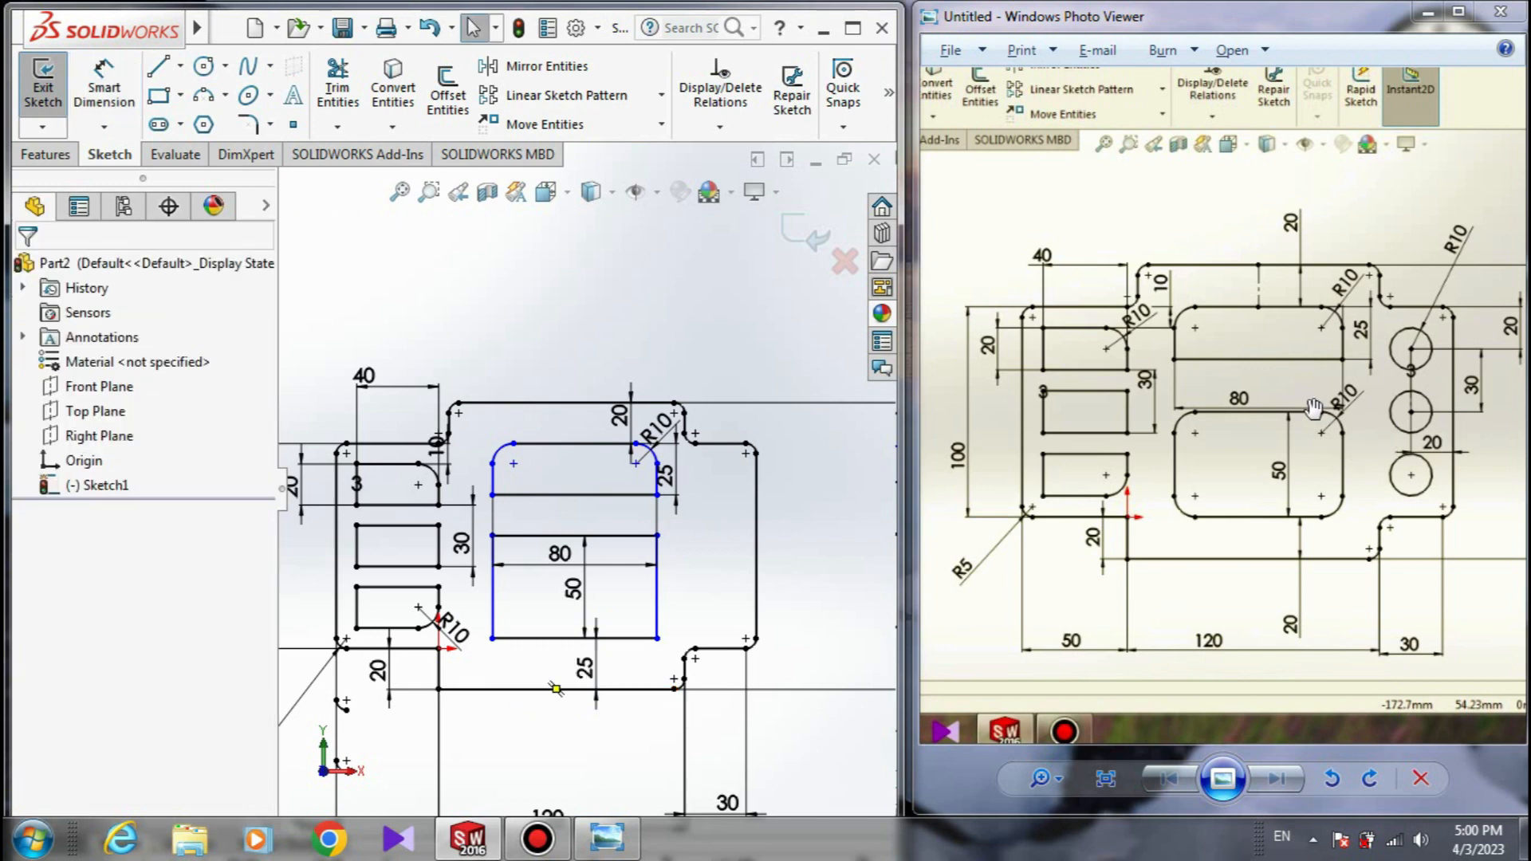
- Fillet all four corners of the lower middle rectangle with a 10 mm radius
{"action": "left_click", "coordinate": [252, 134]}
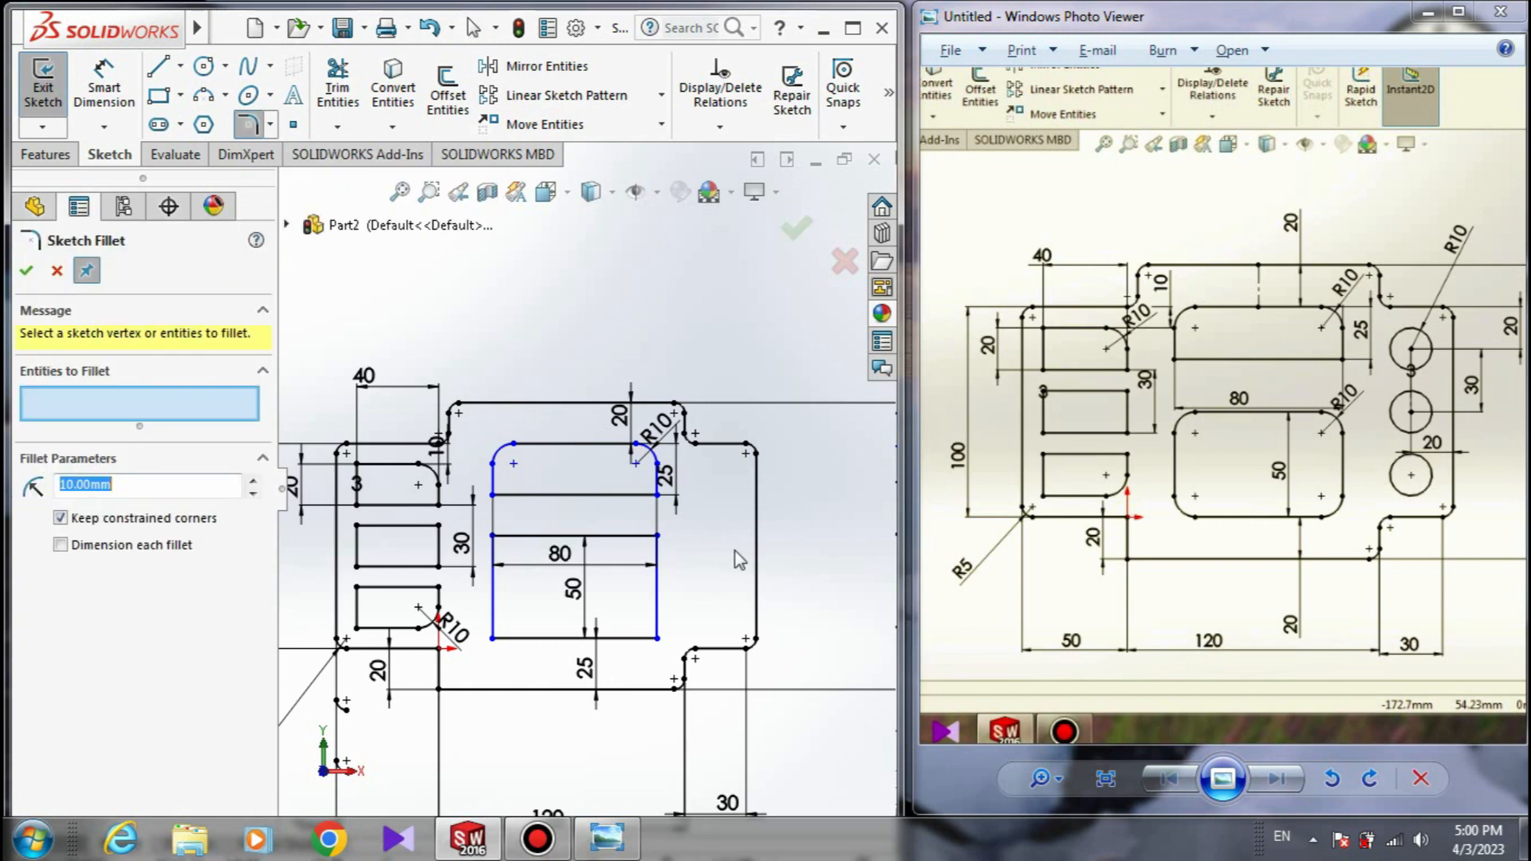
{"action": "left_click", "coordinate": [657, 536]}
{"action": "left_click", "coordinate": [492, 536]}
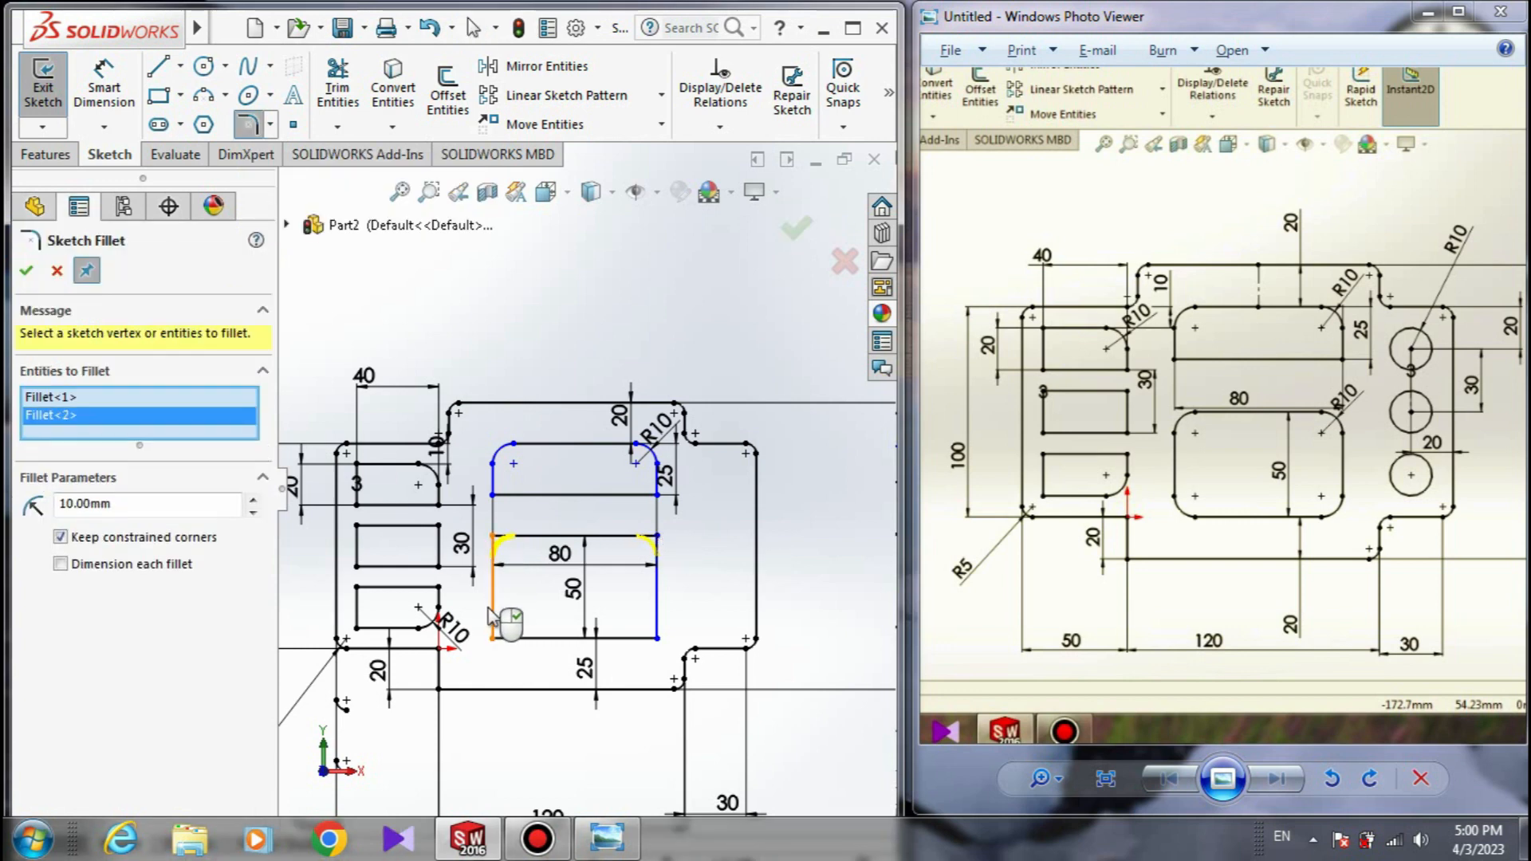
{"action": "left_click", "coordinate": [493, 637]}
{"action": "left_click", "coordinate": [657, 638]}
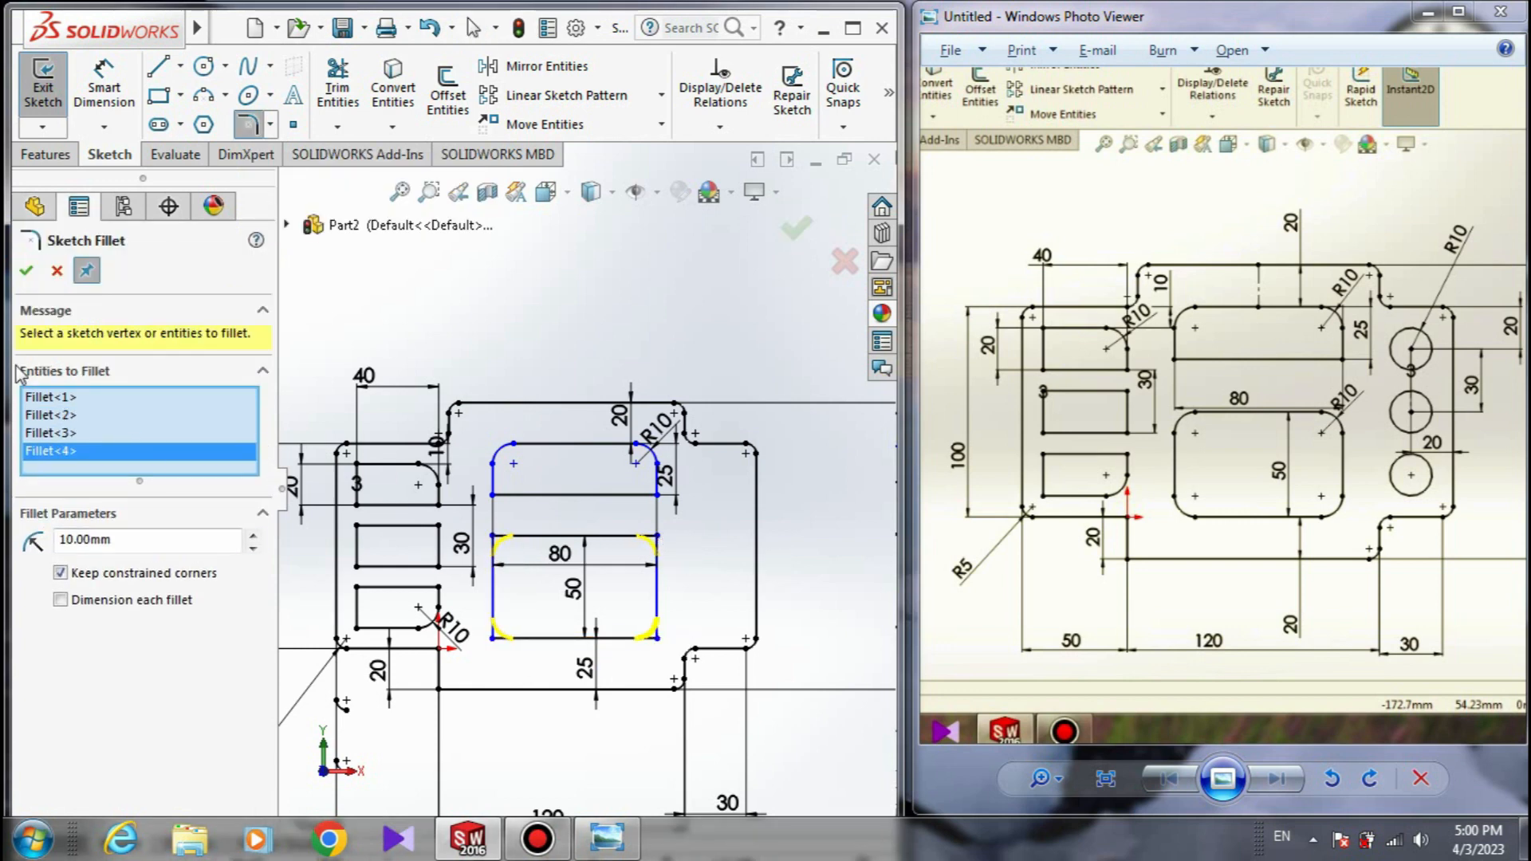
{"action": "left_click", "coordinate": [27, 271]}
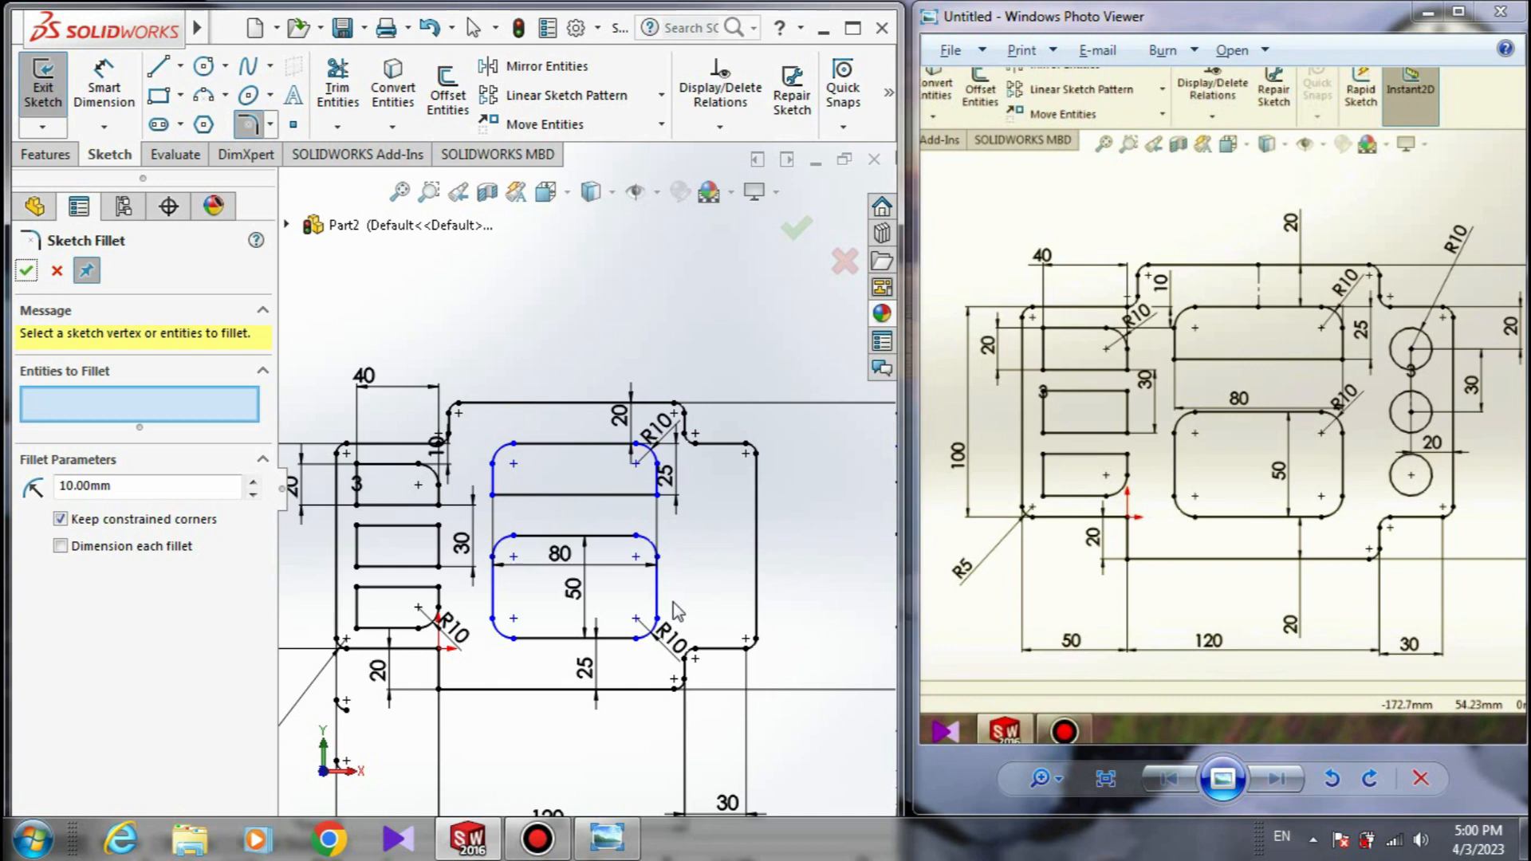
{"action": "key", "text": "Escape"}
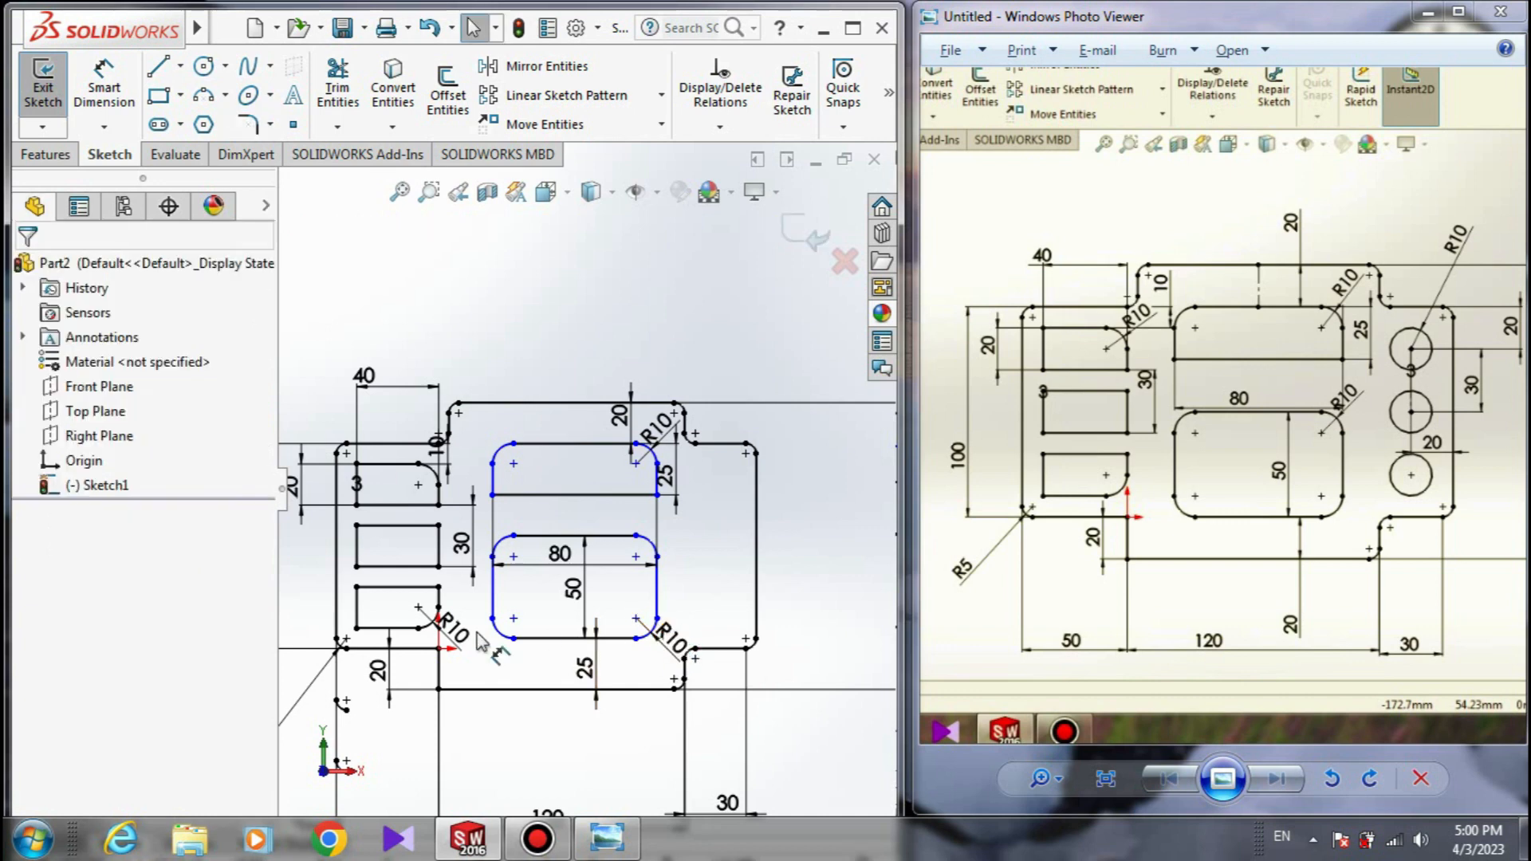
- Shift the two middle cutouts slightly left using the lower cutout's upper-left fillet endpoint
{"action": "left_click_drag", "start_coordinate": [492, 557], "coordinate": [499, 562]}
{"action": "key", "text": "ctrl+z"}
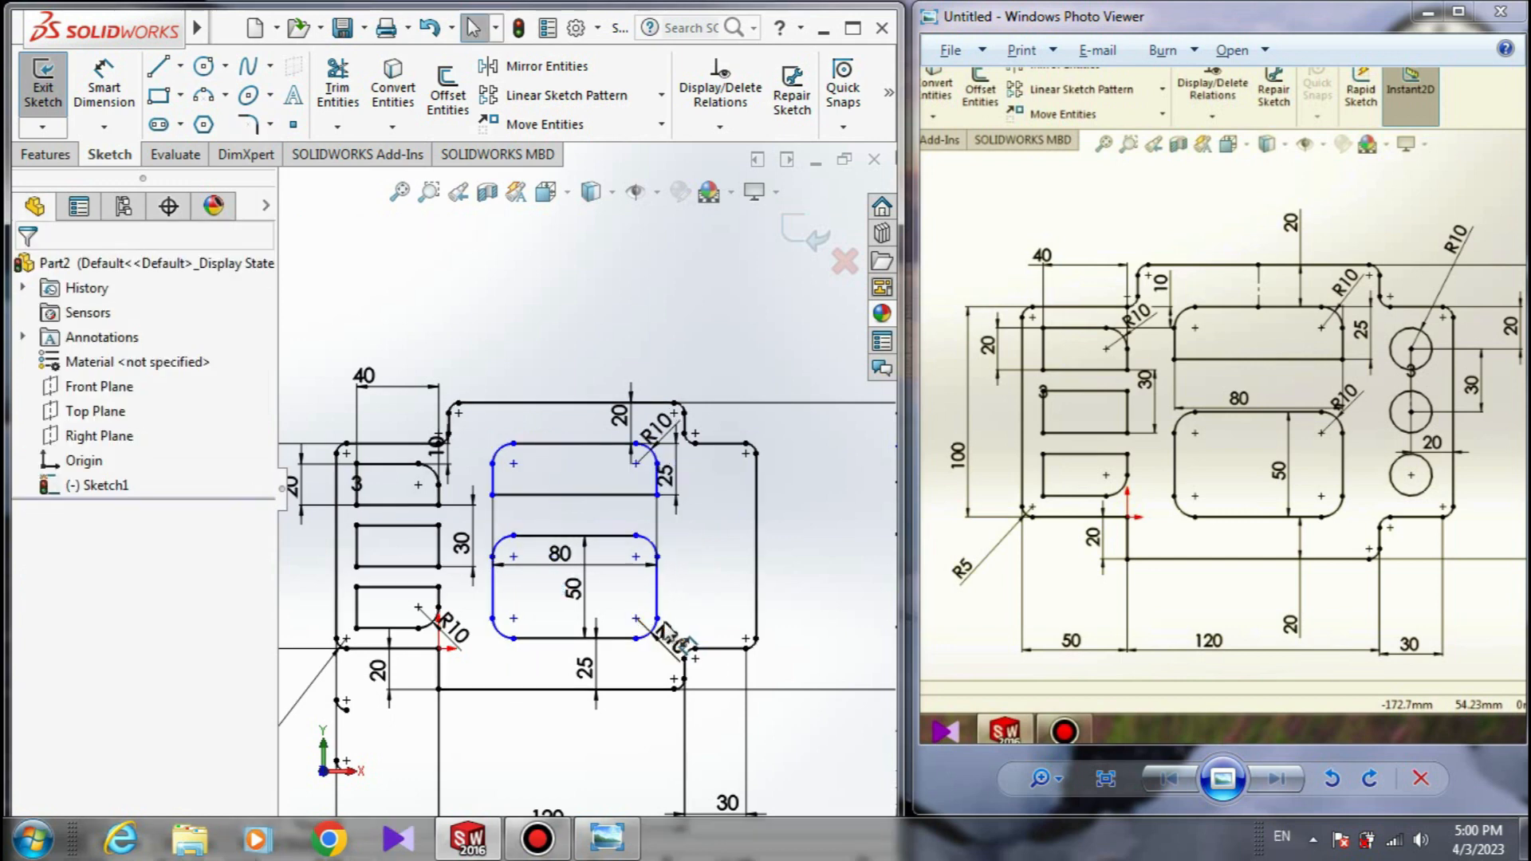
{"action": "mouse_move", "coordinate": [492, 557]}
{"action": "left_mouse_down"}
{"action": "mouse_move", "coordinate": [588, 583]}
{"action": "mouse_move", "coordinate": [474, 580]}
{"action": "mouse_move", "coordinate": [616, 583]}
{"action": "mouse_move", "coordinate": [479, 587]}
{"action": "mouse_move", "coordinate": [545, 588]}
{"action": "mouse_move", "coordinate": [492, 587]}
{"action": "left_mouse_up"}
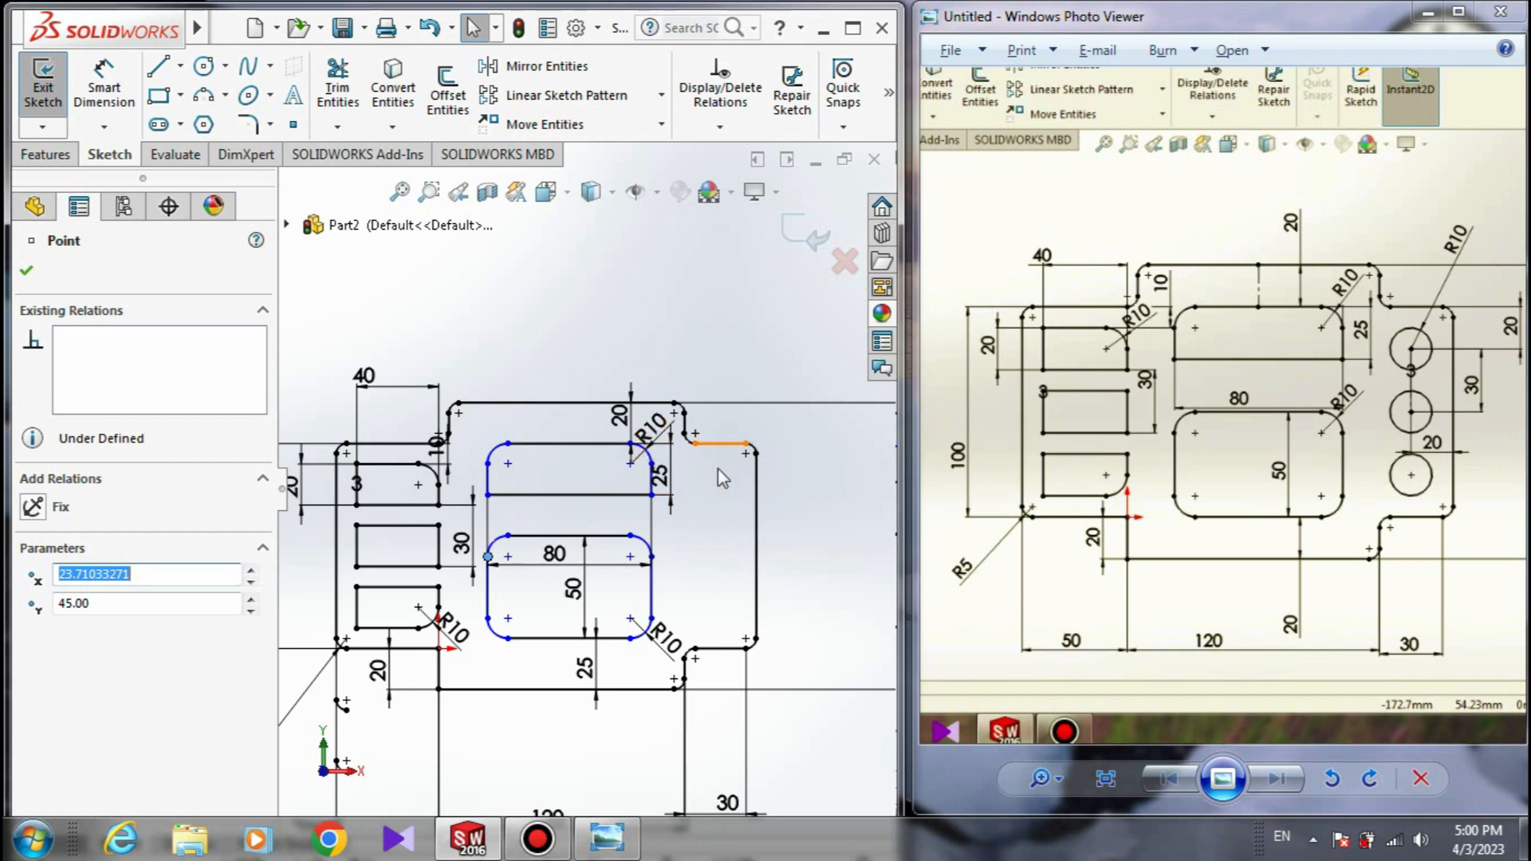
- Draw a centerline from the midpoint of the plate's top edge to the midpoint of the upper middle cutout's top edge
{"action": "left_click_drag", "start_coordinate": [1177, 505], "coordinate": [1039, 508]}
{"action": "mouse_move", "coordinate": [1178, 511]}
{"action": "left_mouse_down"}
{"action": "mouse_move", "coordinate": [1144, 529]}
{"action": "mouse_move", "coordinate": [1151, 590]}
{"action": "mouse_move", "coordinate": [1225, 597]}
{"action": "mouse_move", "coordinate": [1252, 544]}
{"action": "left_mouse_up"}
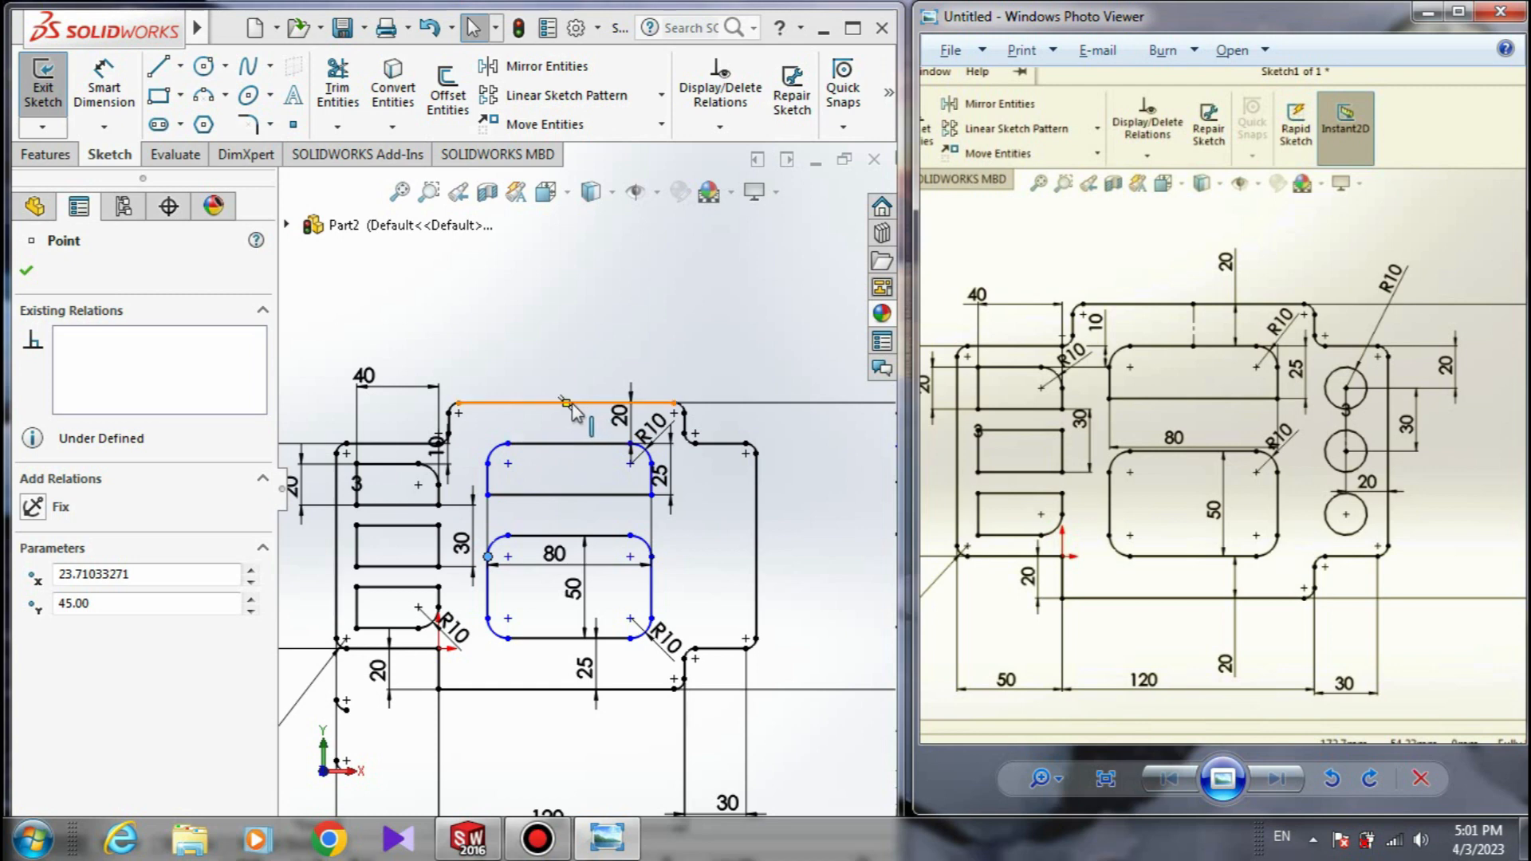
{"action": "left_click", "coordinate": [181, 66]}
{"action": "left_click", "coordinate": [205, 119]}
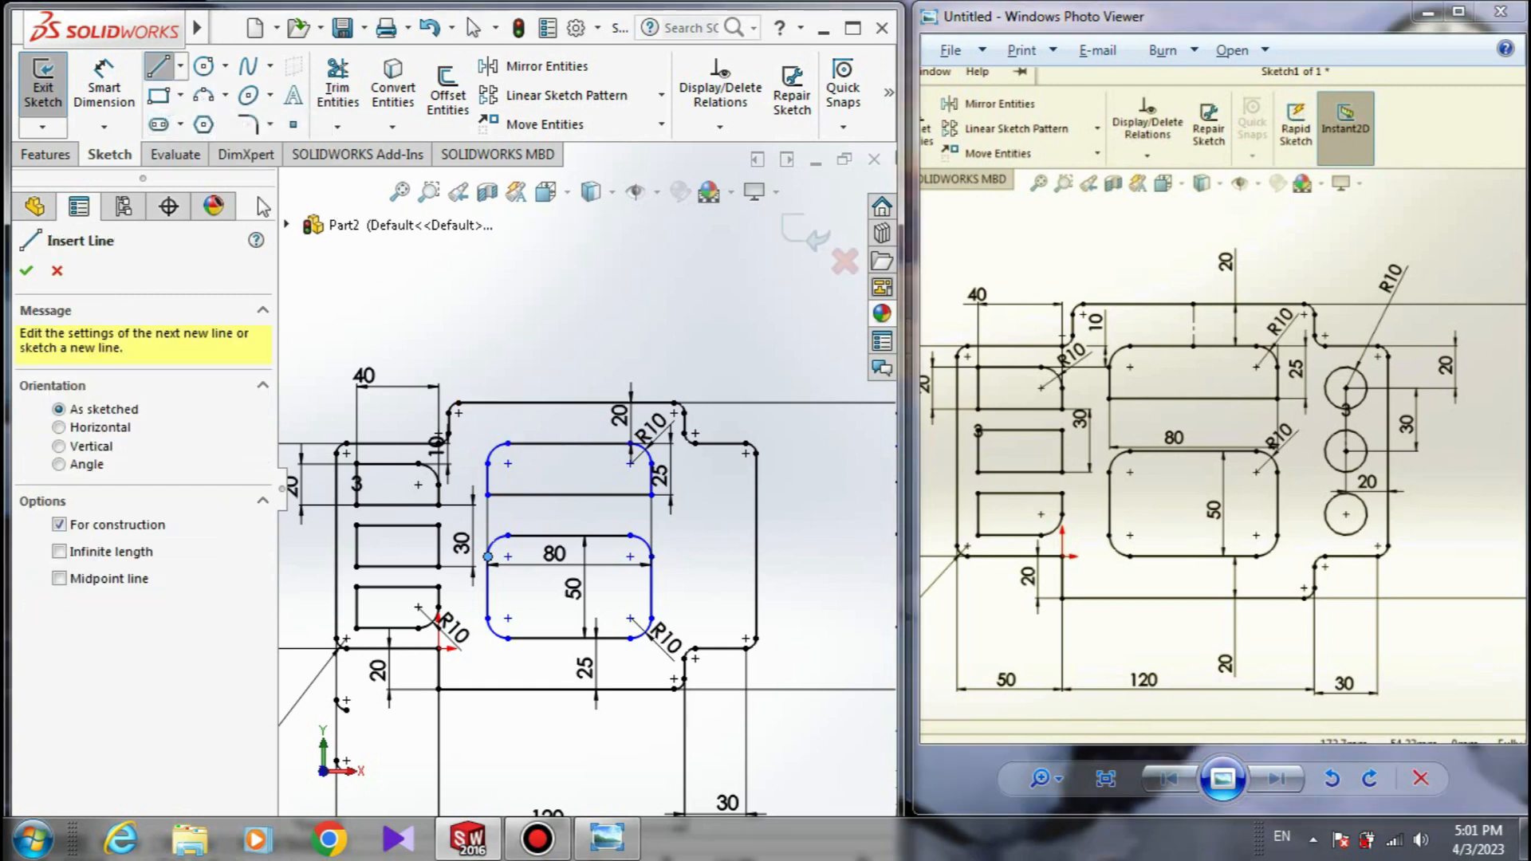
{"action": "left_click", "coordinate": [566, 403]}
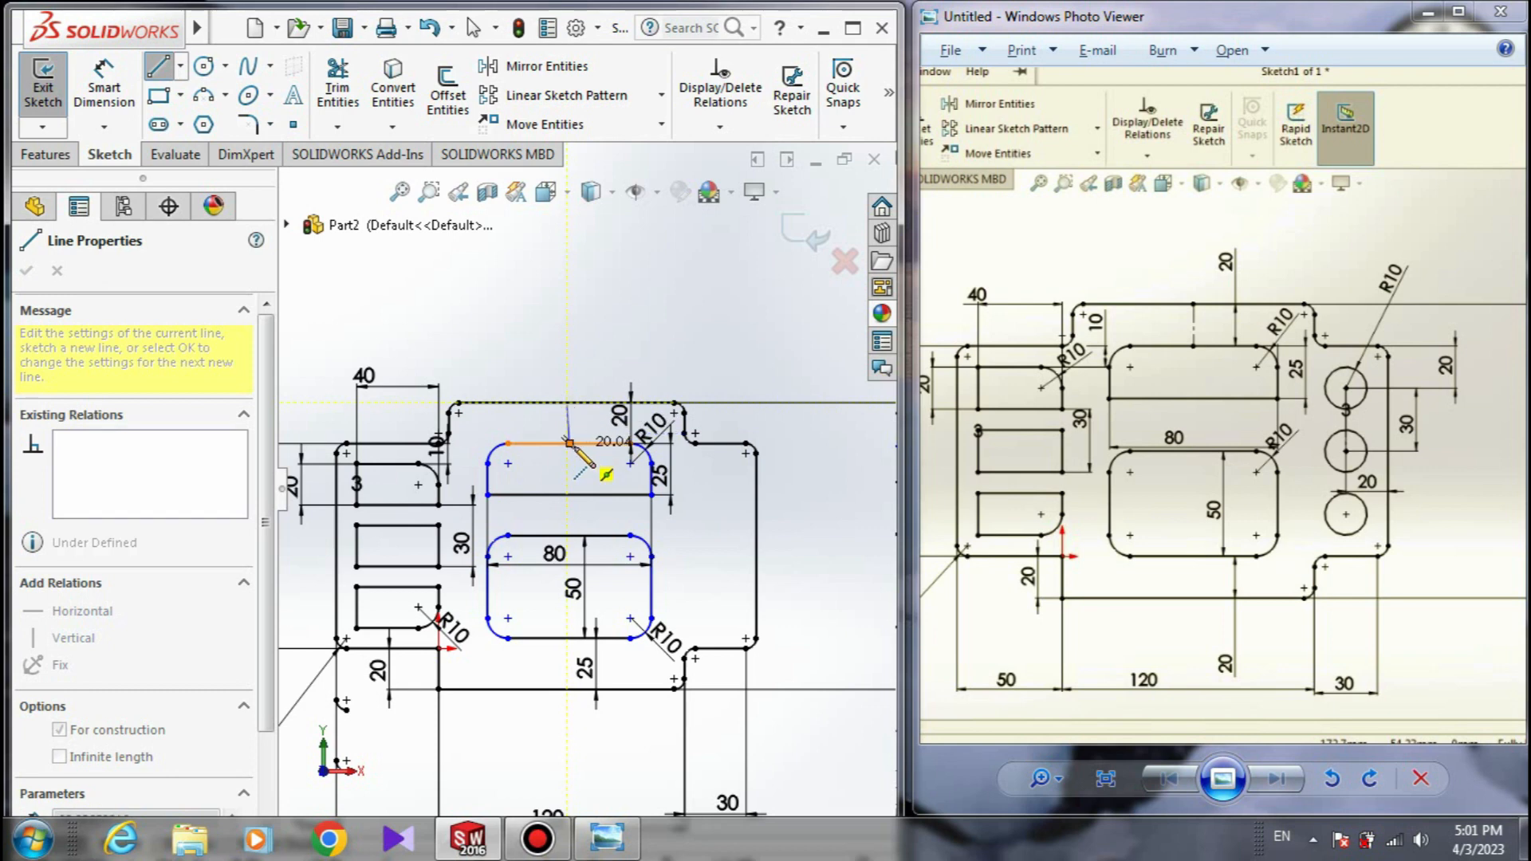
{"action": "left_click", "coordinate": [569, 443]}
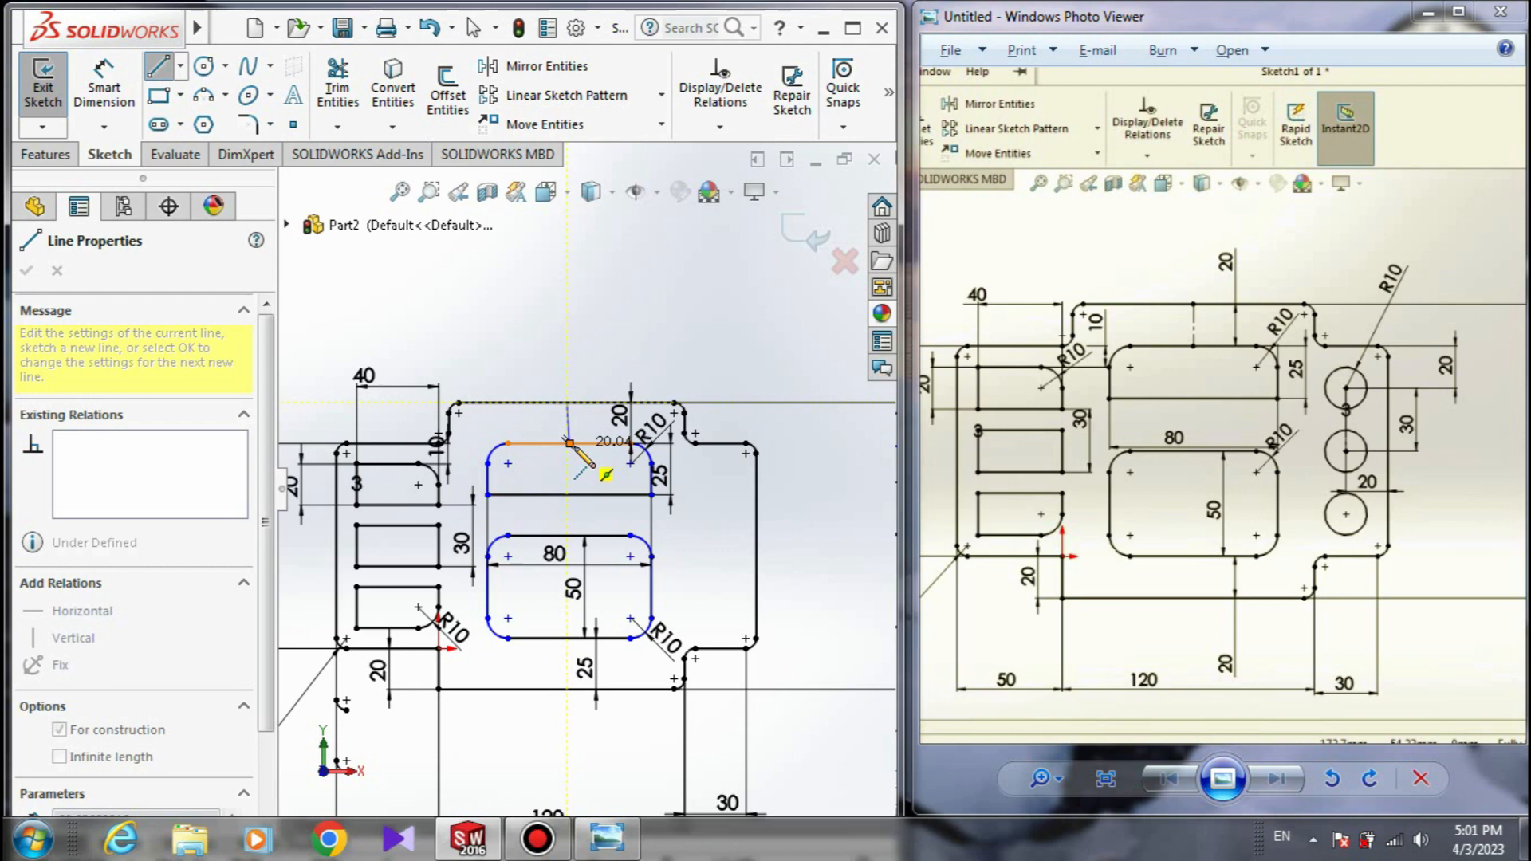
{"action": "right_click", "coordinate": [651, 313]}
{"action": "left_click", "coordinate": [701, 324]}
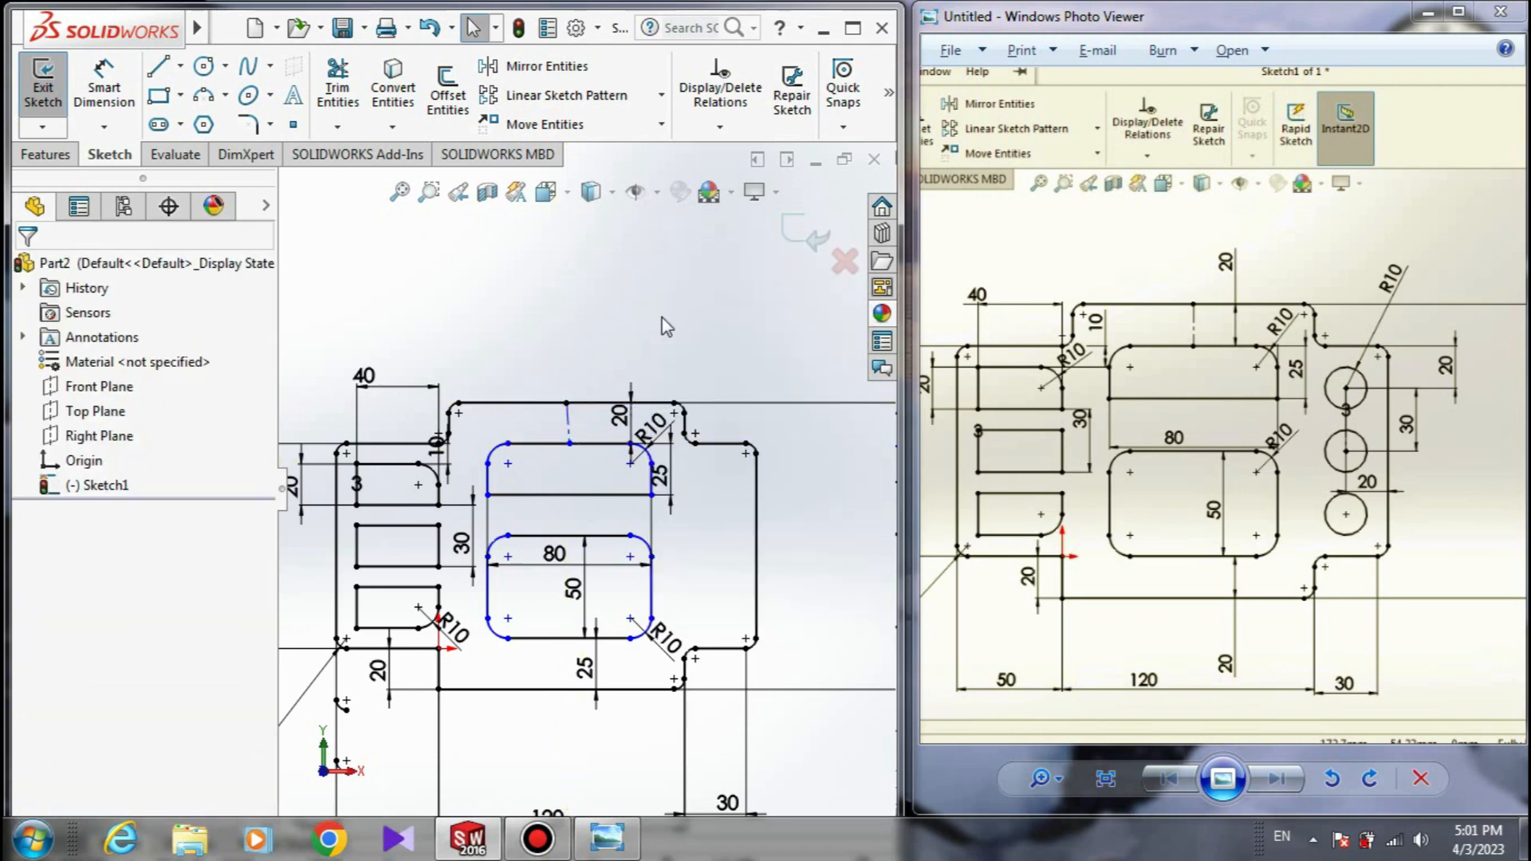
{"action": "left_click", "coordinate": [567, 423]}
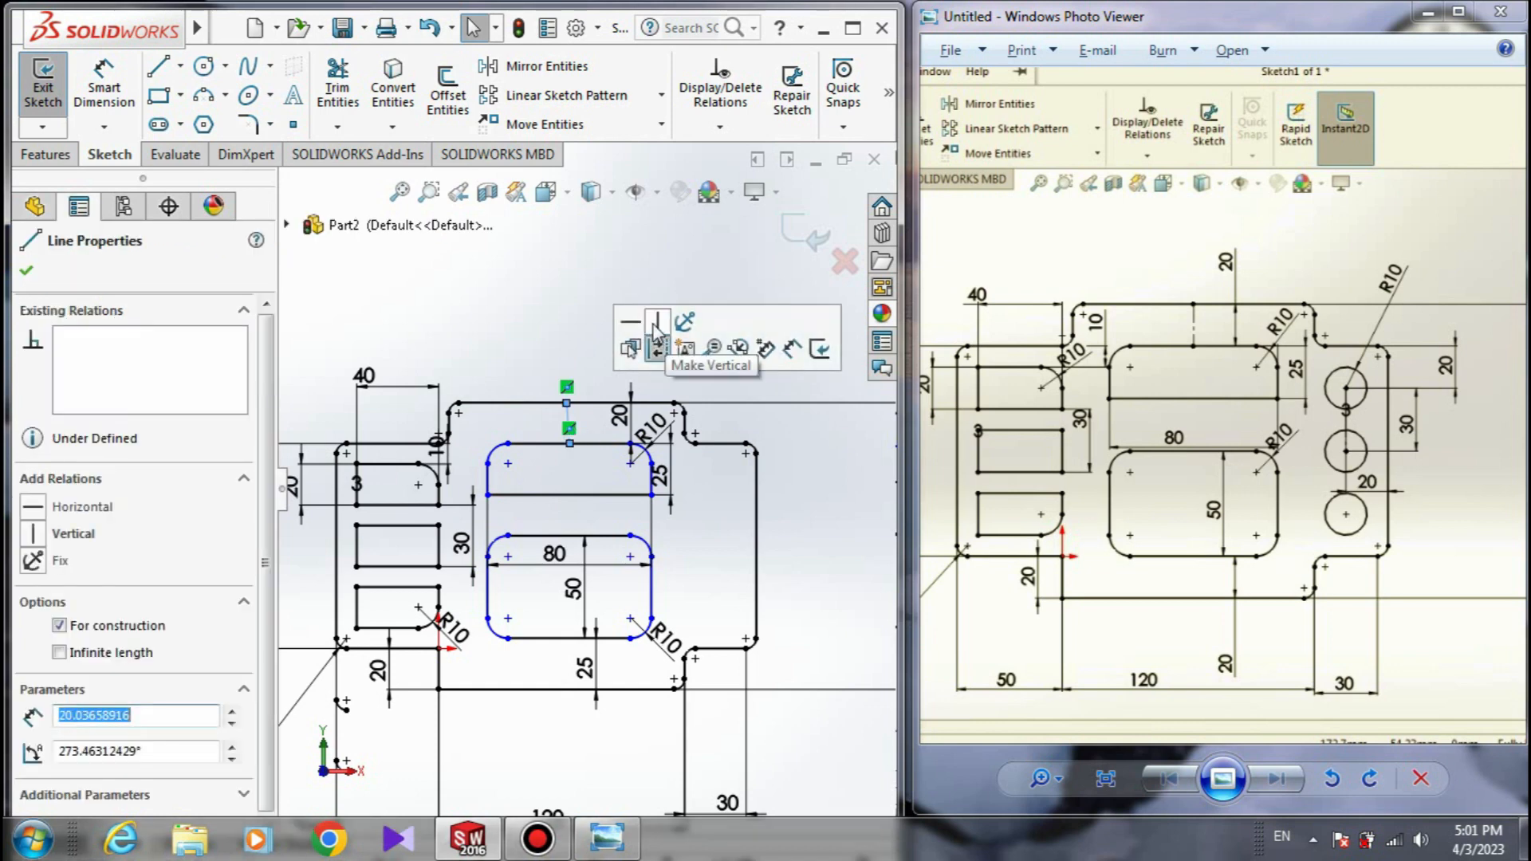
{"action": "left_click", "coordinate": [656, 333]}
{"action": "left_click", "coordinate": [557, 351]}
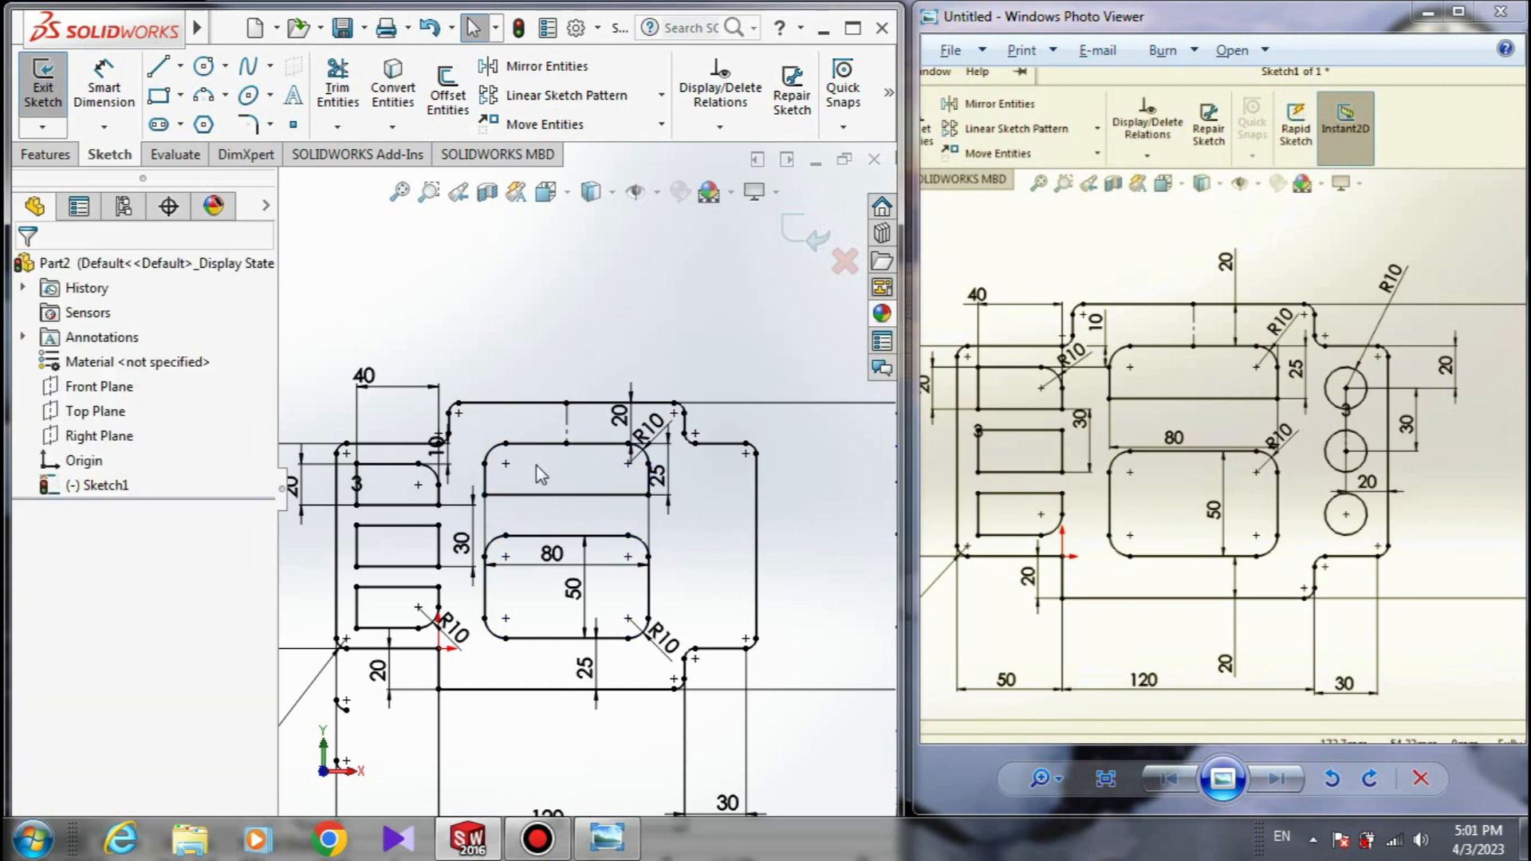
{"action": "key", "text": "ctrl+z"}
- Apply a Vertical relation to the short centerline between the plate's top edge and the upper middle cutout
{"action": "left_click", "coordinate": [567, 413]}
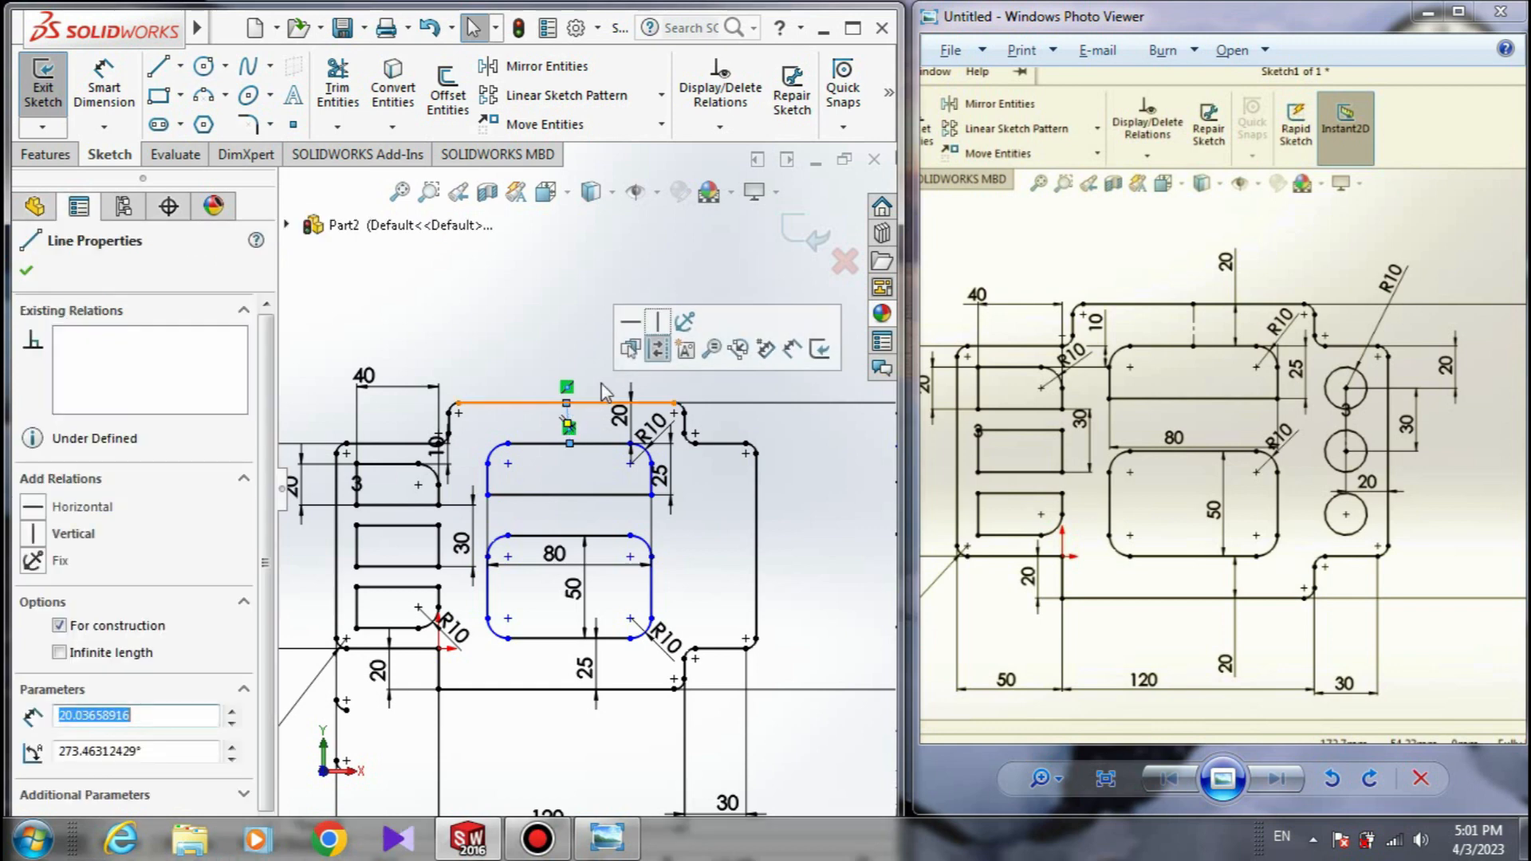
{"action": "left_click", "coordinate": [656, 333]}
{"action": "left_click", "coordinate": [547, 348]}
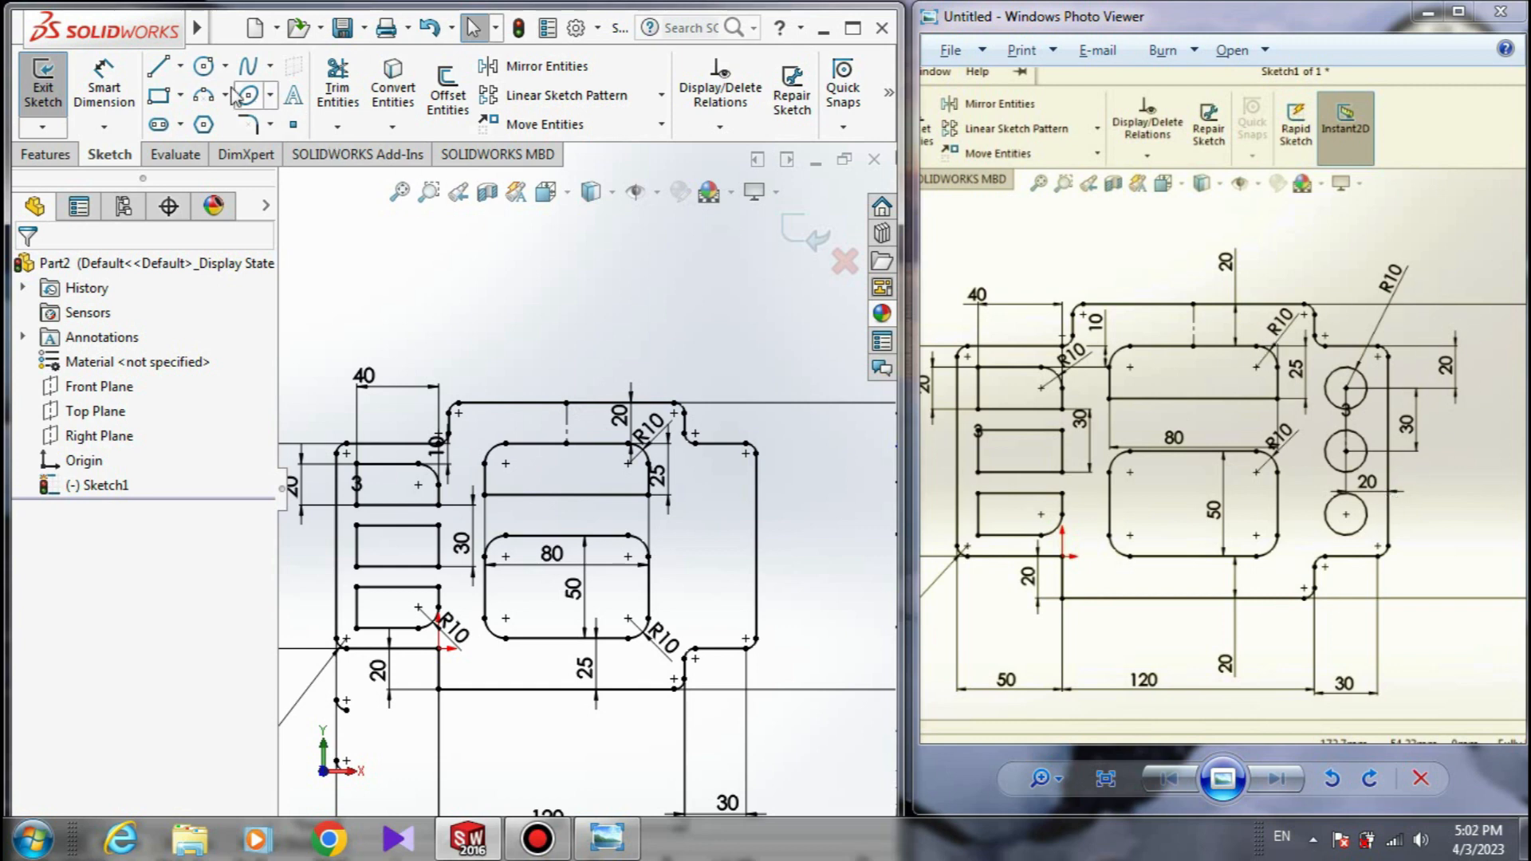
- Sketch a circle about 22 mm in diameter in the upper part of the plate's right section and move it slightly downward
{"action": "left_click", "coordinate": [204, 68]}
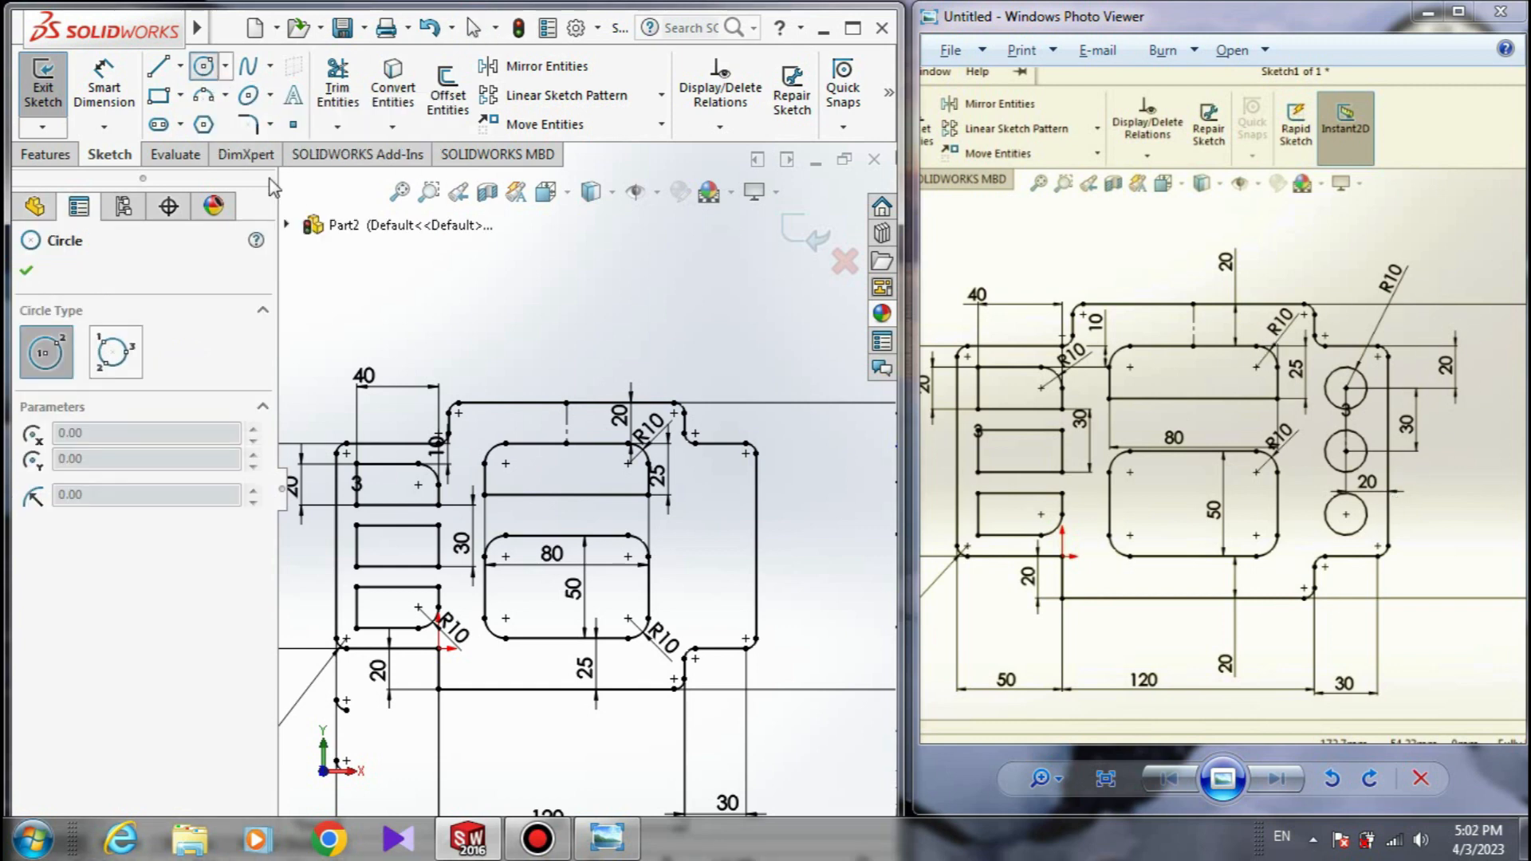
{"action": "left_click", "coordinate": [712, 471]}
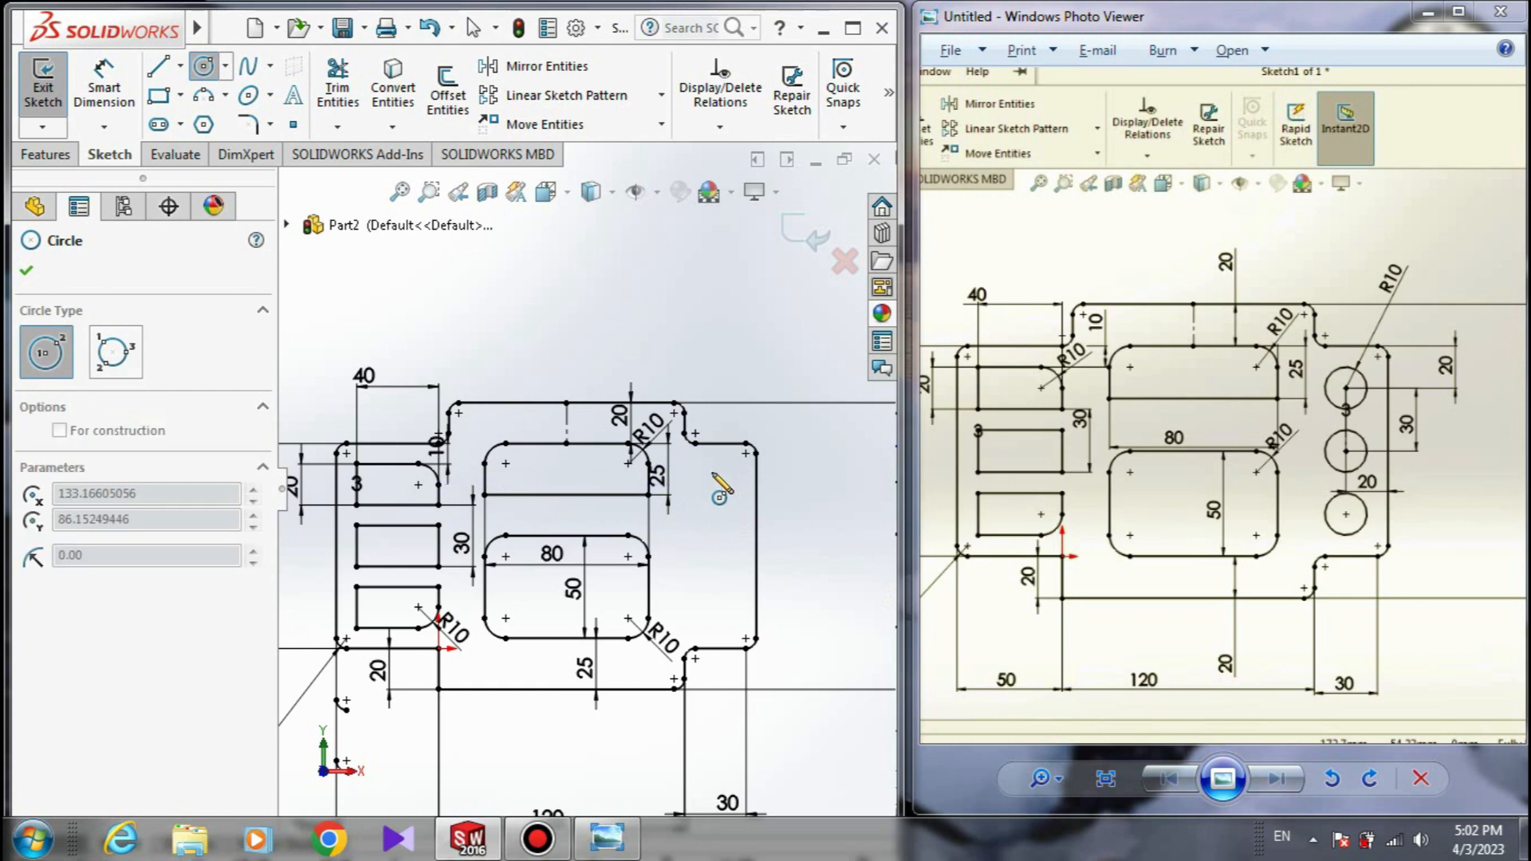
{"action": "left_click", "coordinate": [729, 486]}
{"action": "left_click", "coordinate": [24, 273]}
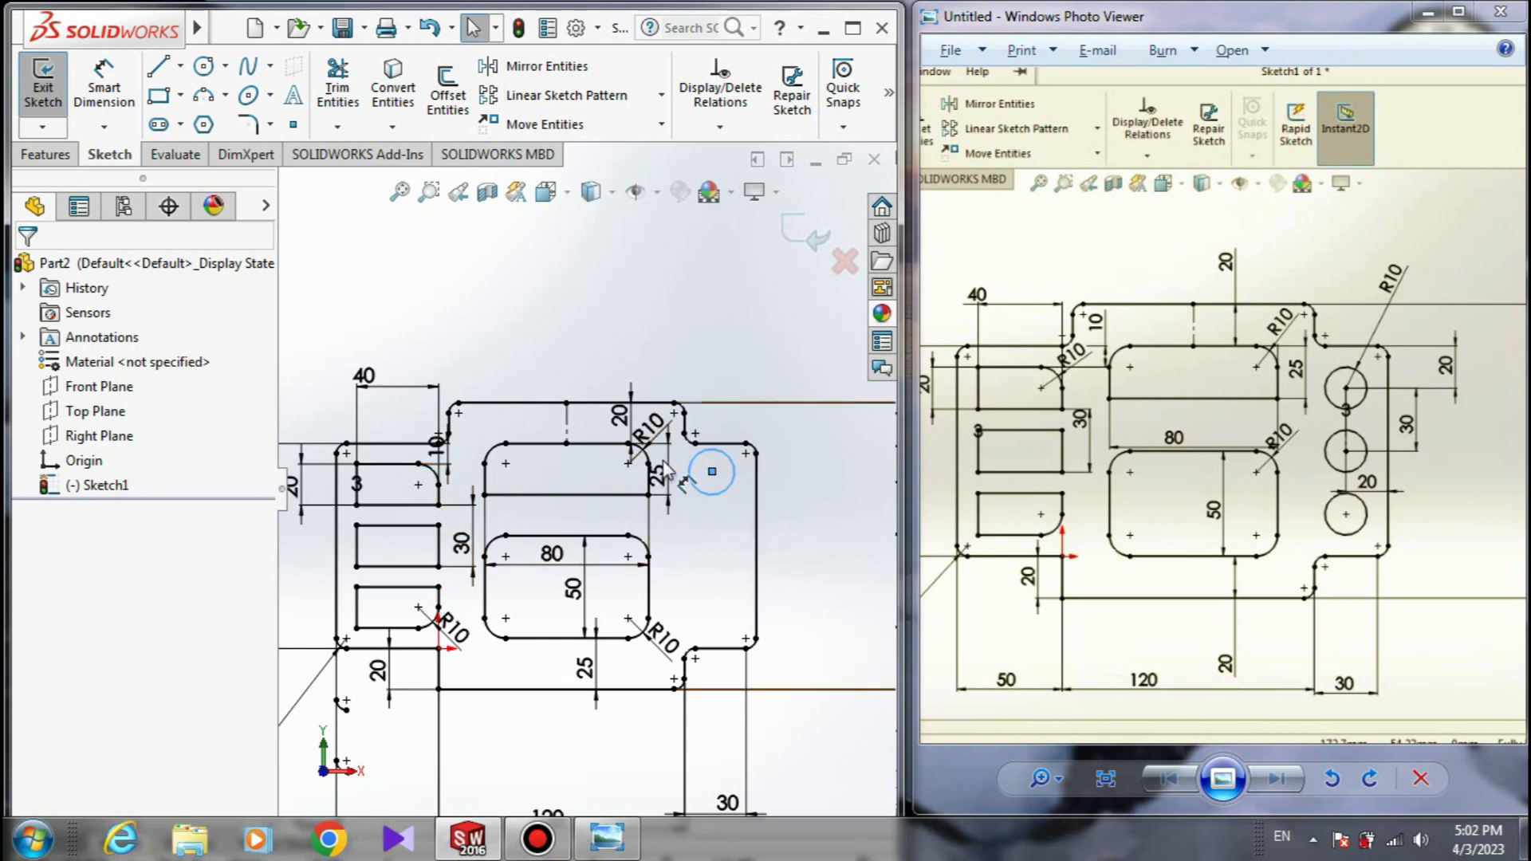
{"action": "left_click_drag", "start_coordinate": [712, 472], "coordinate": [713, 495]}
{"action": "left_click", "coordinate": [742, 357]}
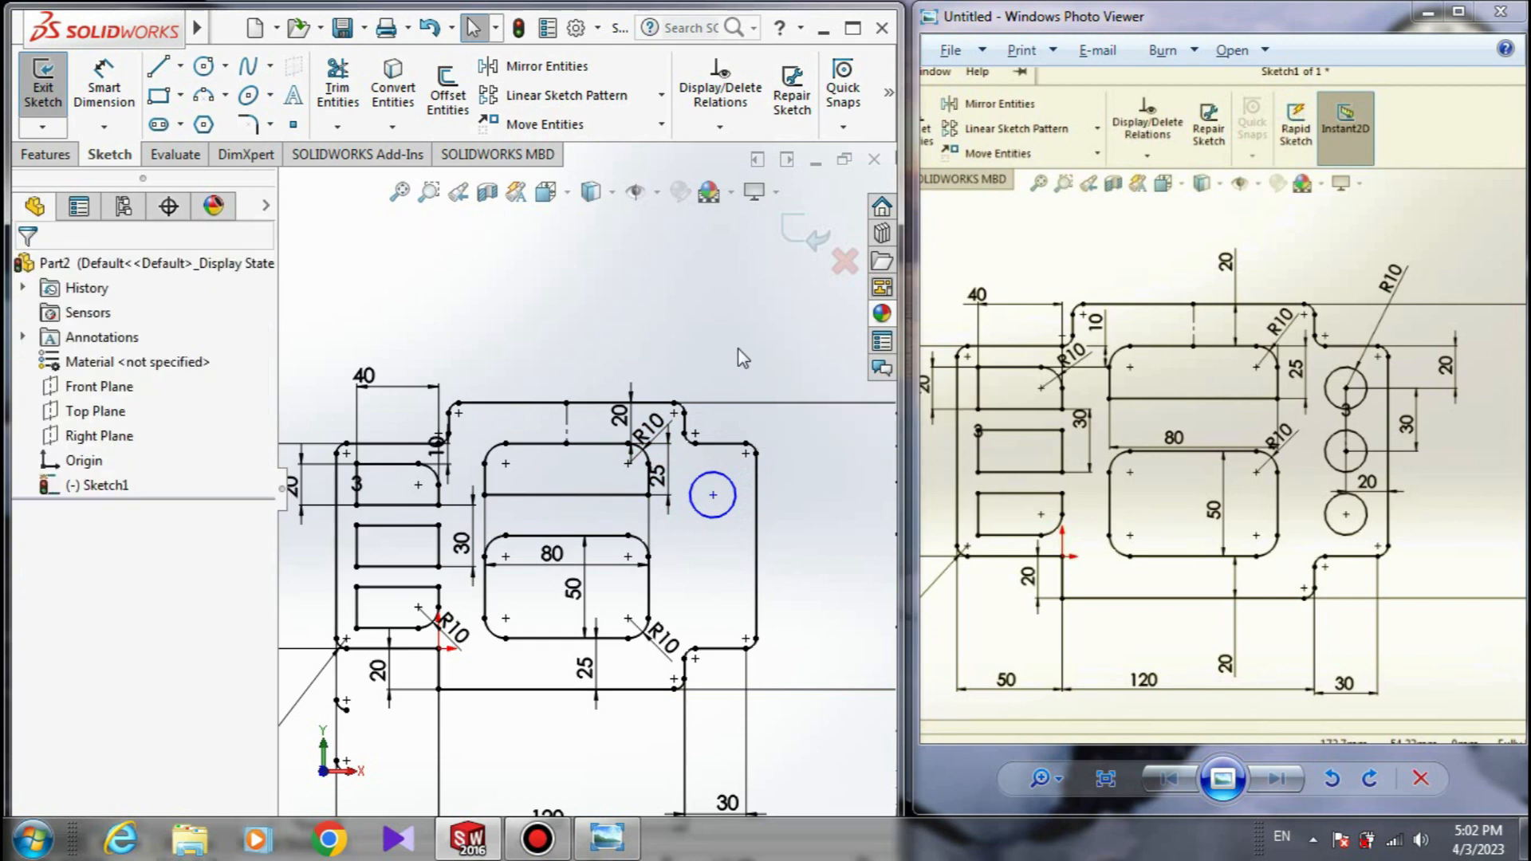
- Dimension the new circle's diameter to 20 mm
{"action": "right_click_drag", "start_coordinate": [800, 428], "coordinate": [801, 391]}
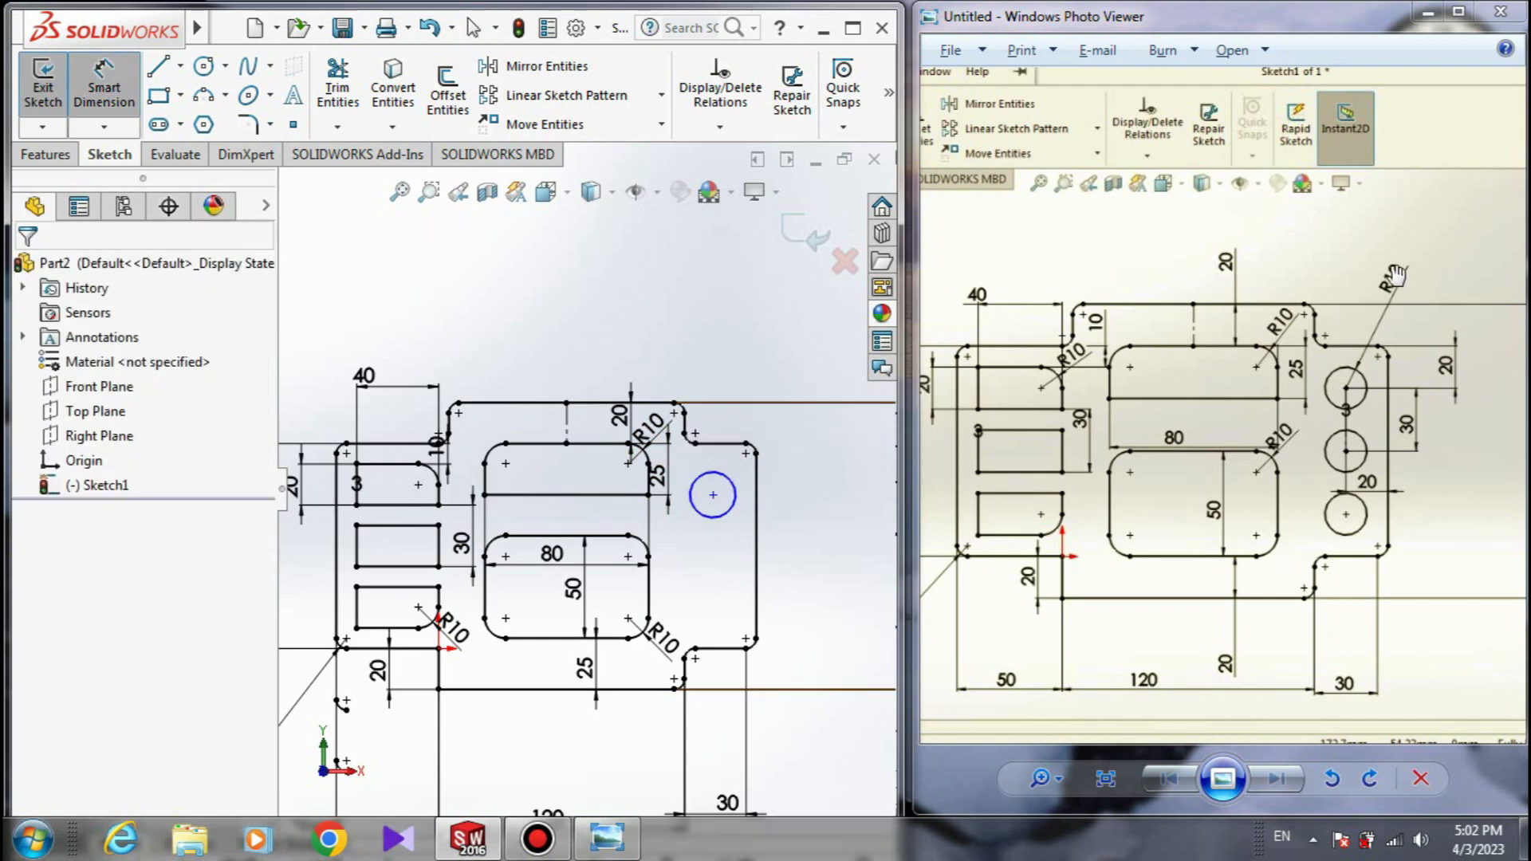
{"action": "left_click", "coordinate": [691, 493]}
{"action": "left_click", "coordinate": [789, 467]}
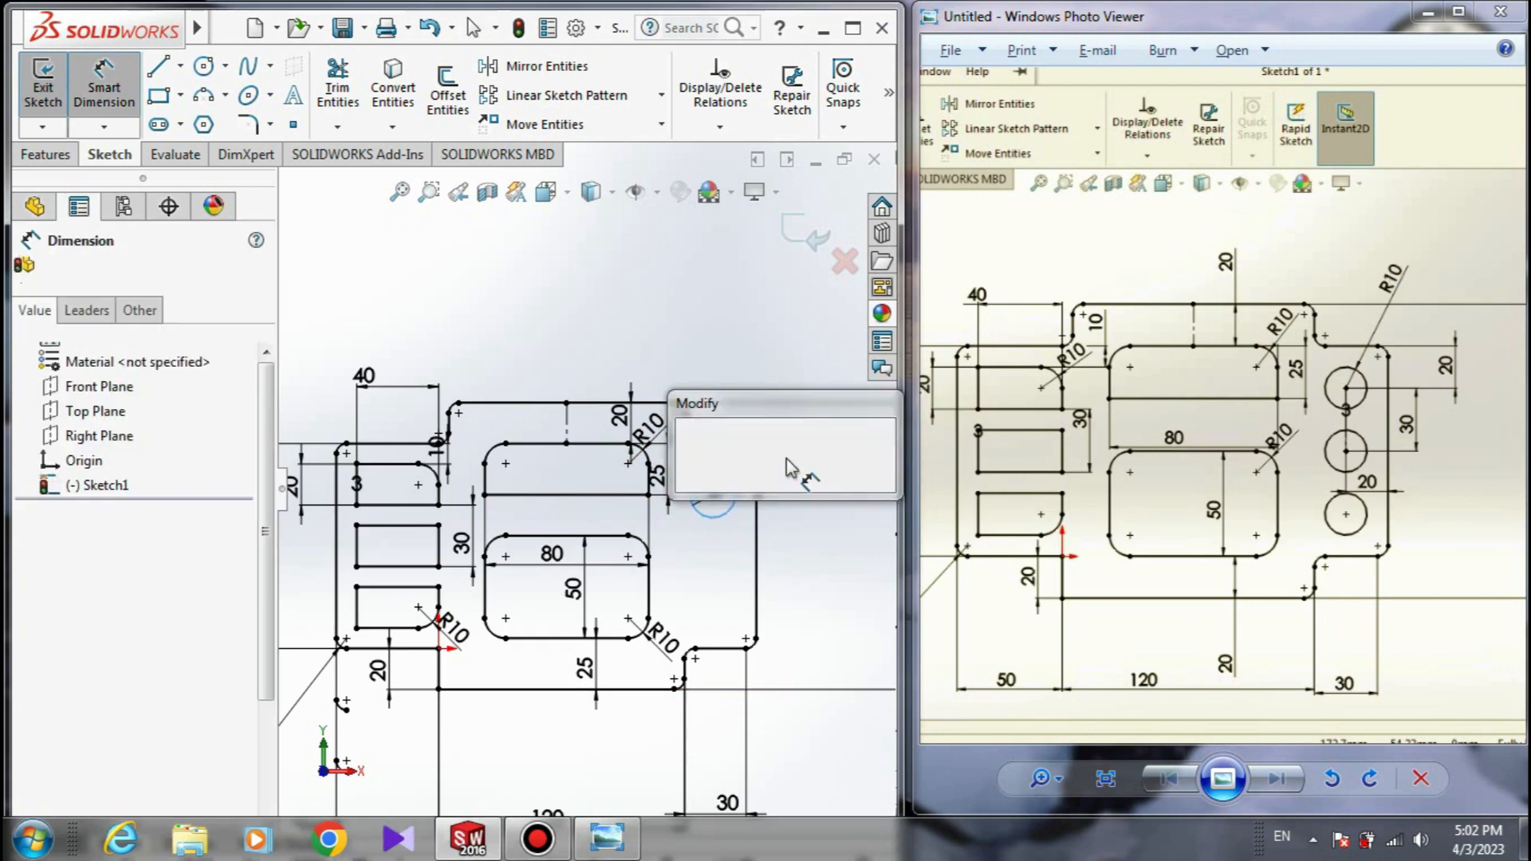
{"action": "key", "text": "Escape"}
{"action": "right_click_drag", "start_coordinate": [795, 510], "coordinate": [795, 434]}
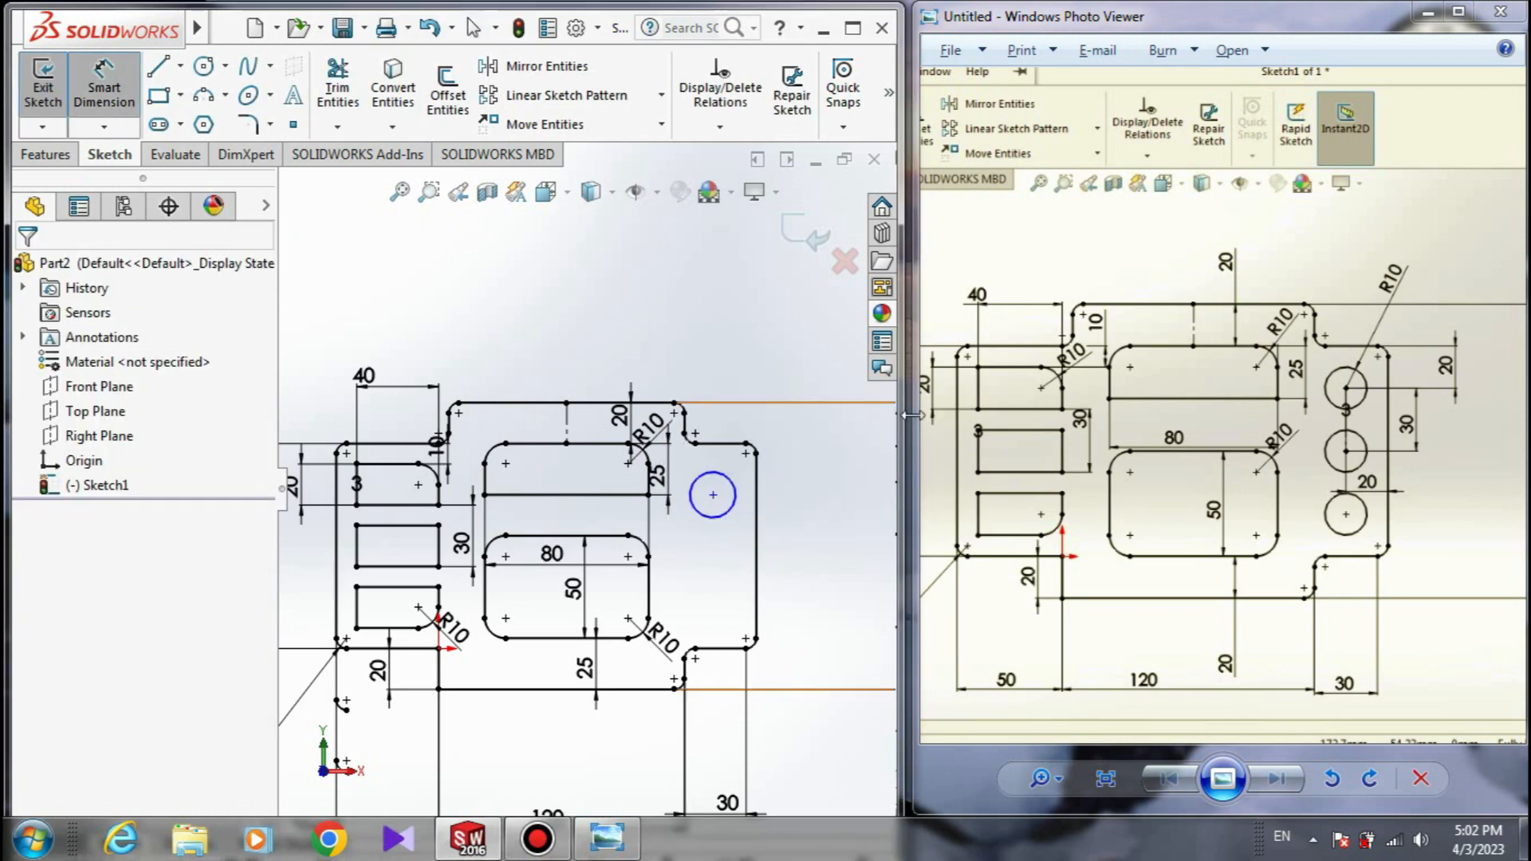
{"action": "left_click", "coordinate": [735, 492]}
{"action": "left_click", "coordinate": [788, 459]}
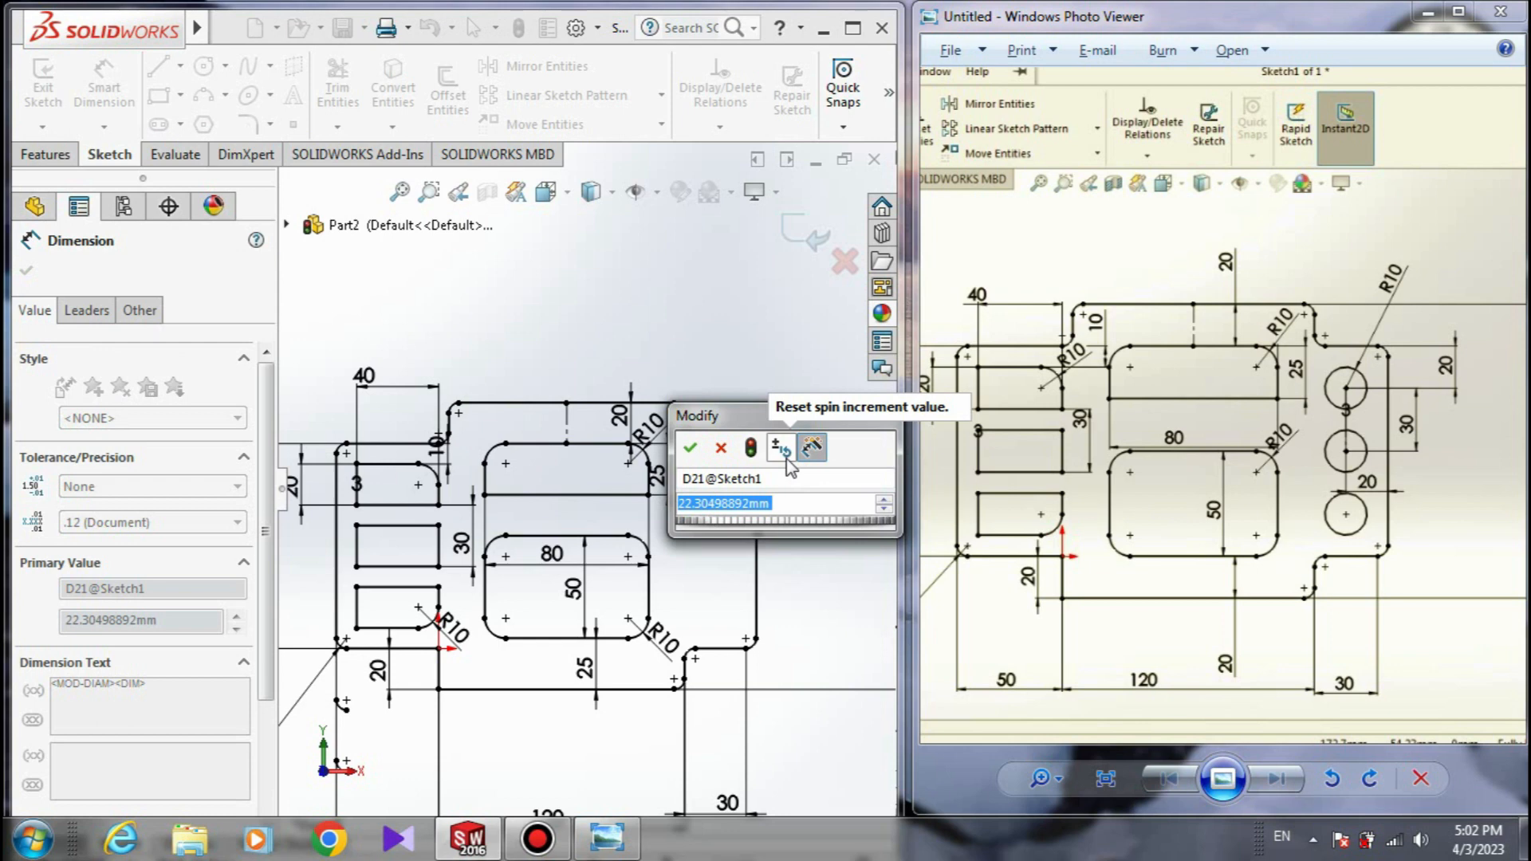
{"action": "type", "text": "20"}
{"action": "key", "text": "Return"}
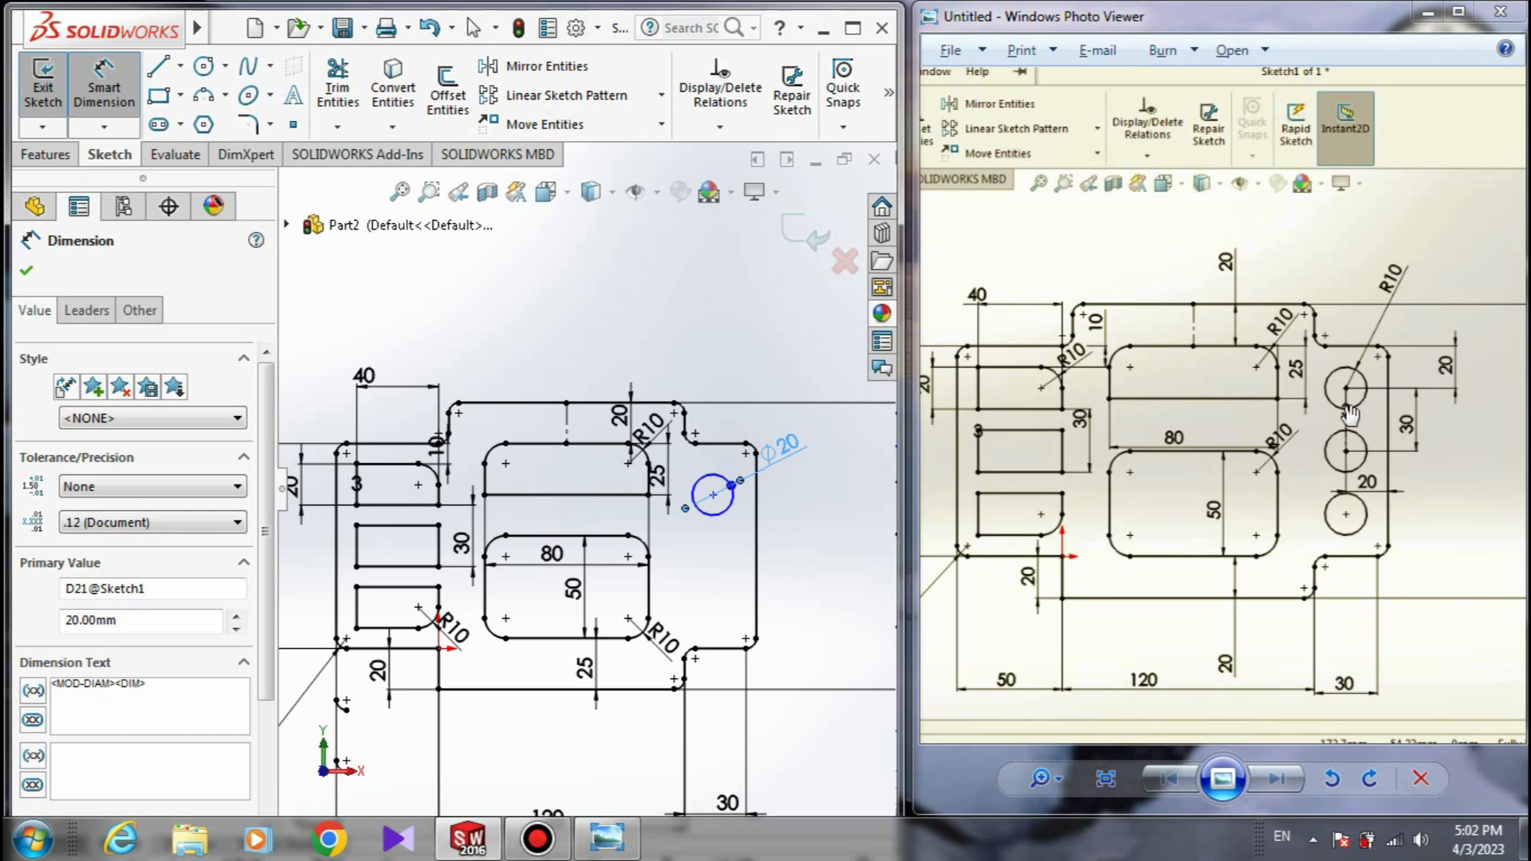
- Dimension the circle's center 20 mm below the top edge of the plate's right section
{"action": "left_click", "coordinate": [713, 494]}
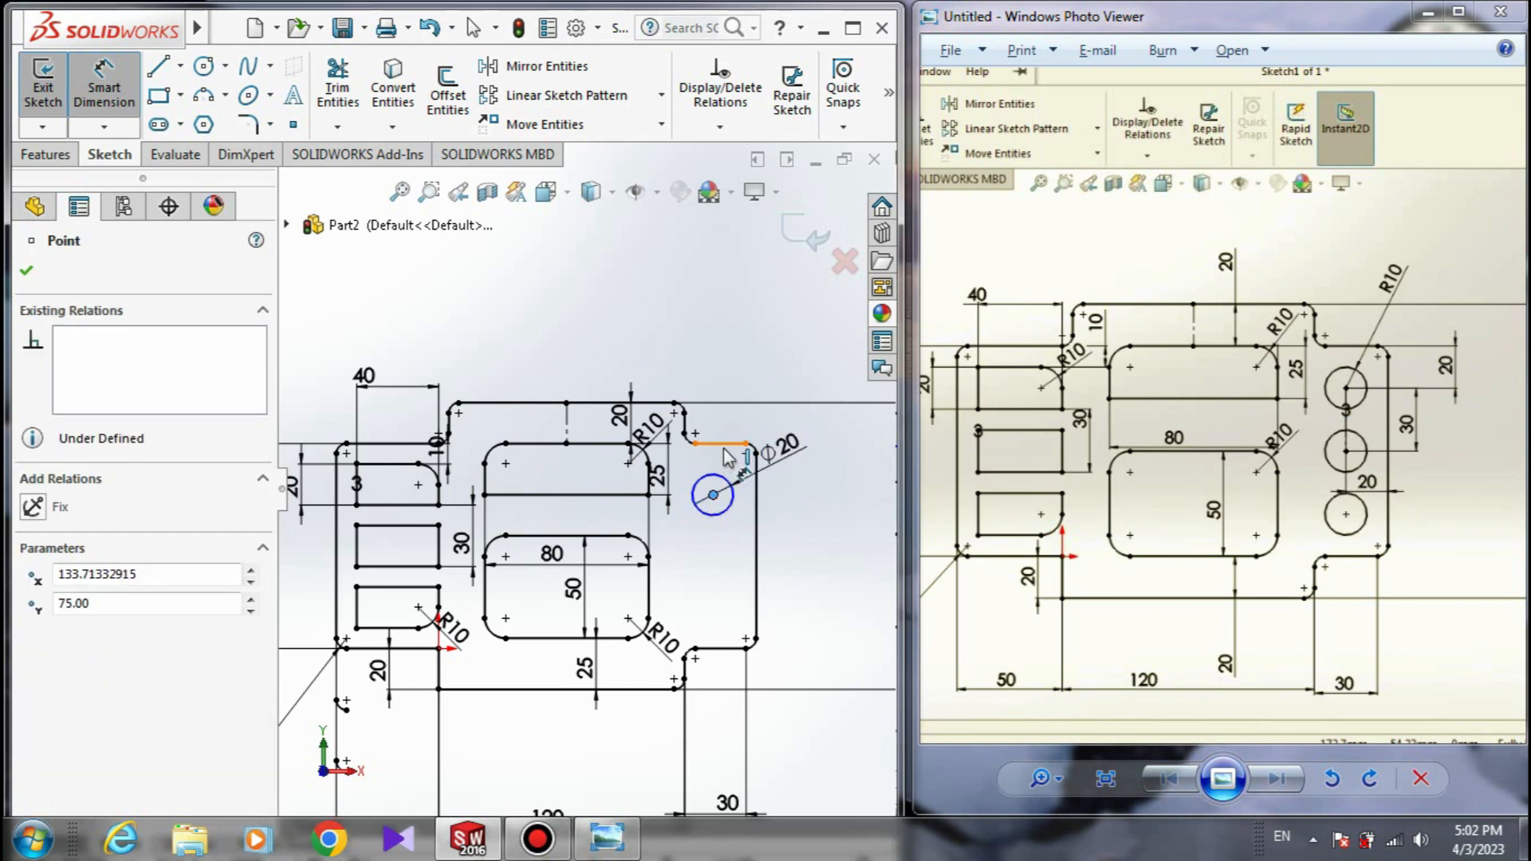
{"action": "left_click", "coordinate": [724, 447]}
{"action": "left_click", "coordinate": [818, 446]}
{"action": "type", "text": "20"}
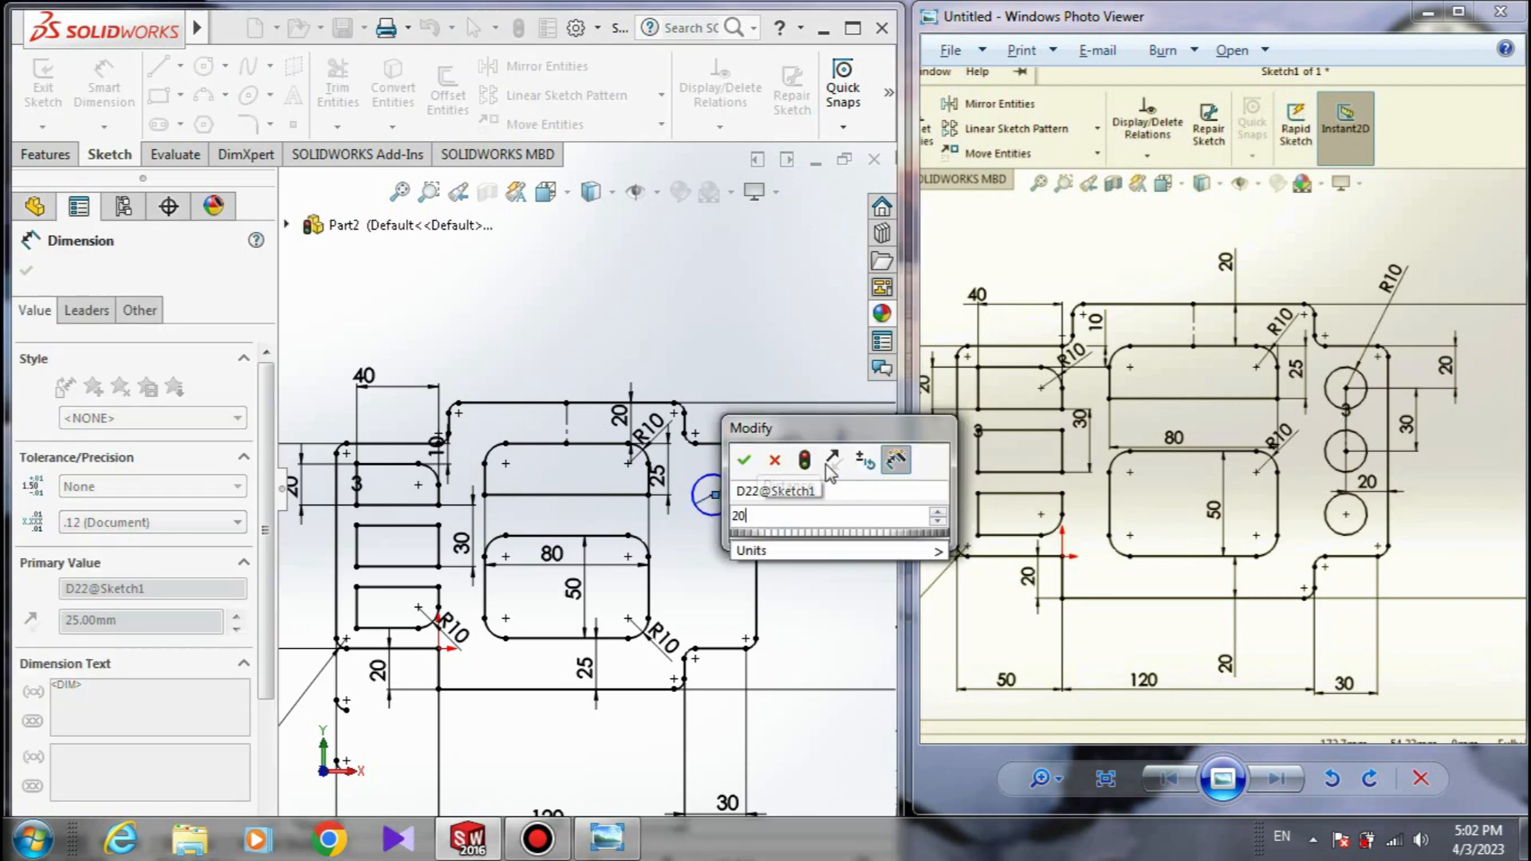
{"action": "key", "text": "Return"}
- Dimension the circle's center 20 mm from the plate's right vertical edge and finish dimensioning
{"action": "left_click", "coordinate": [713, 484]}
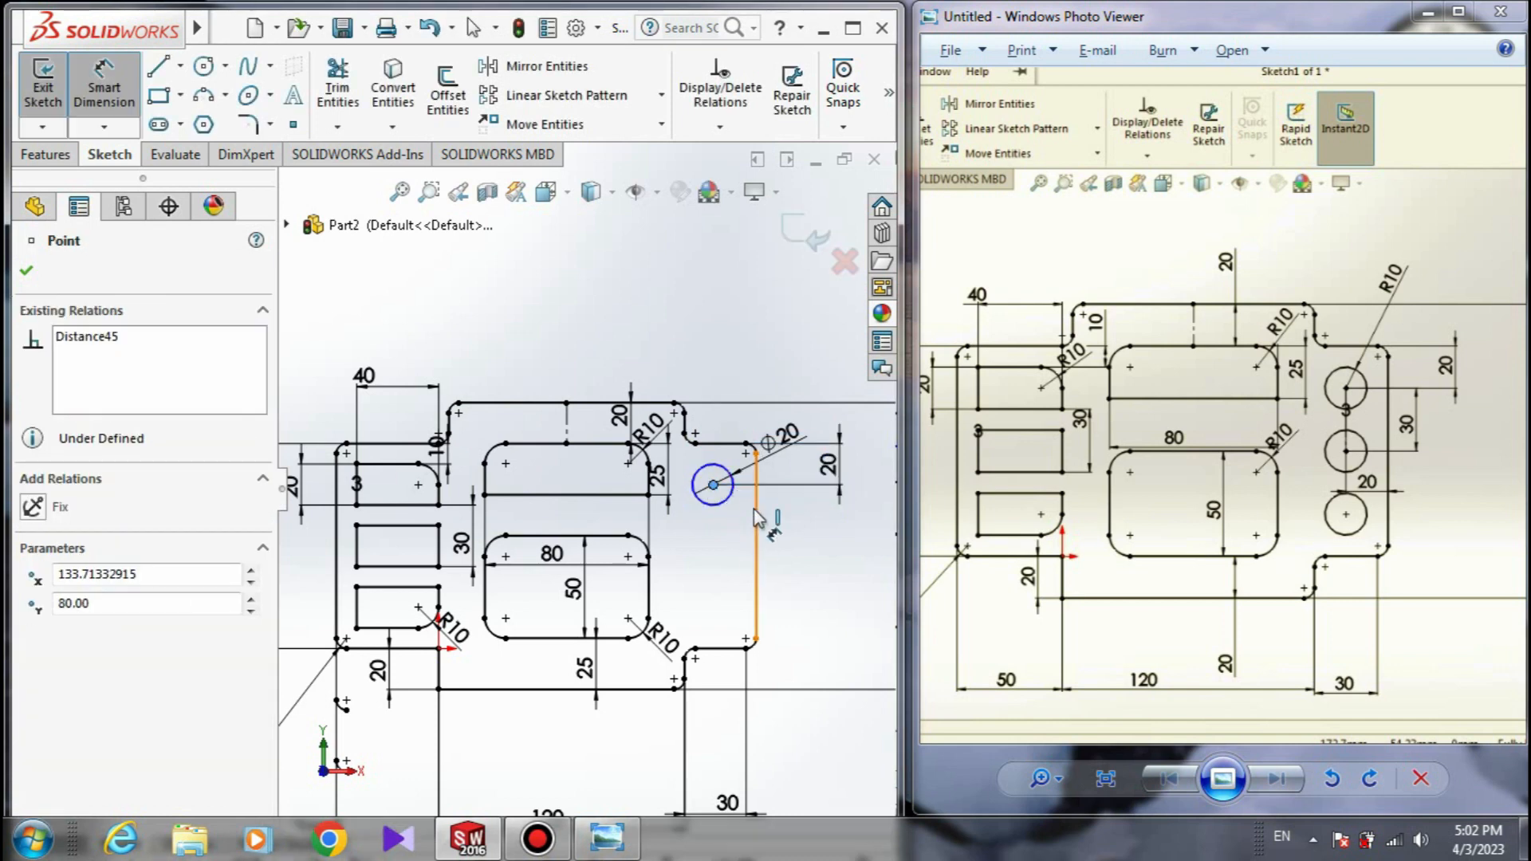
{"action": "left_click", "coordinate": [754, 496]}
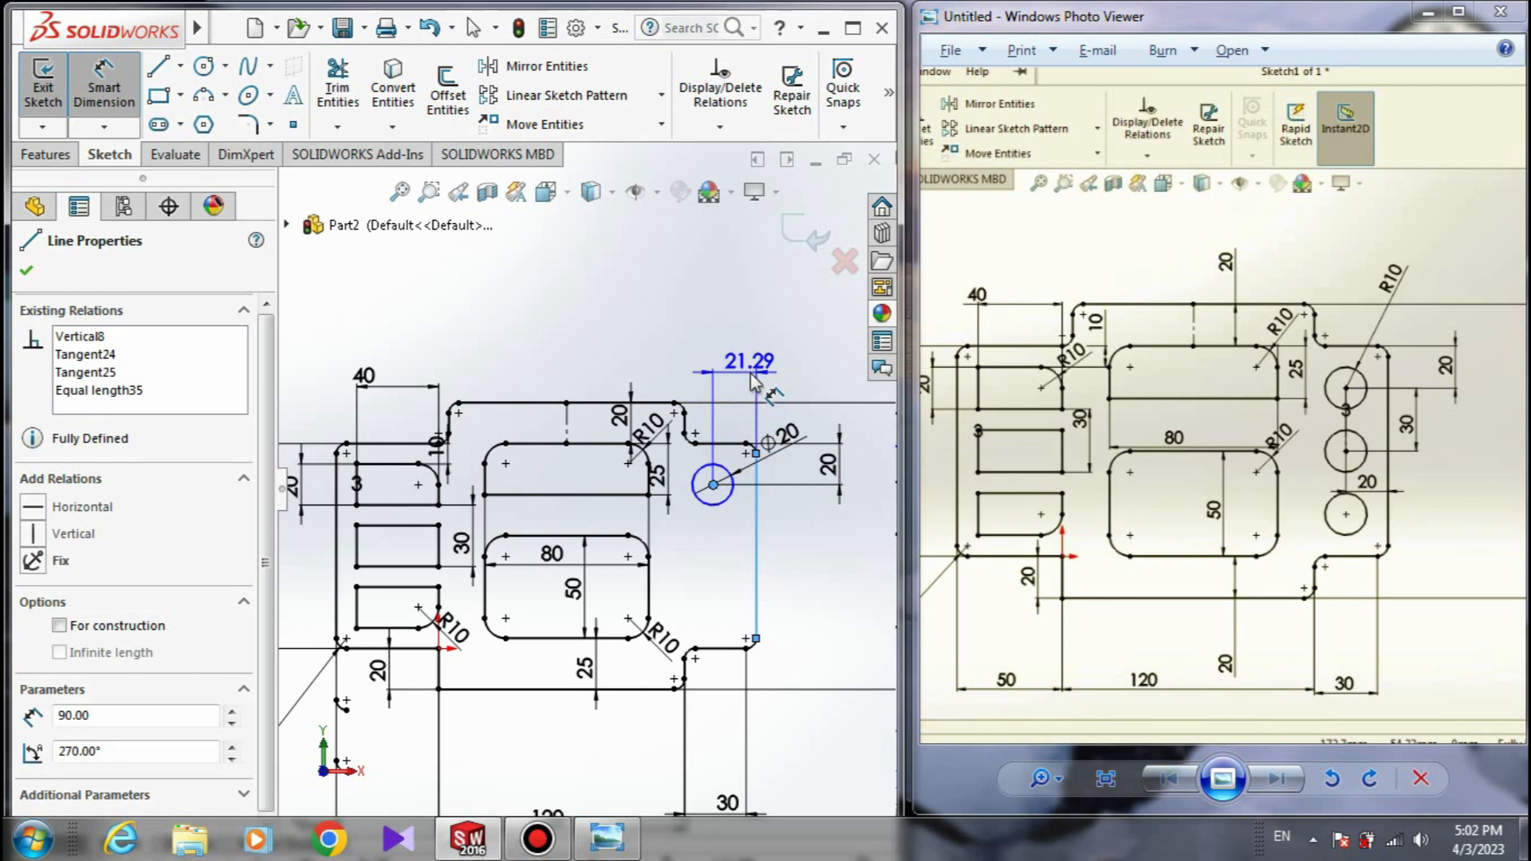
{"action": "left_click", "coordinate": [754, 381]}
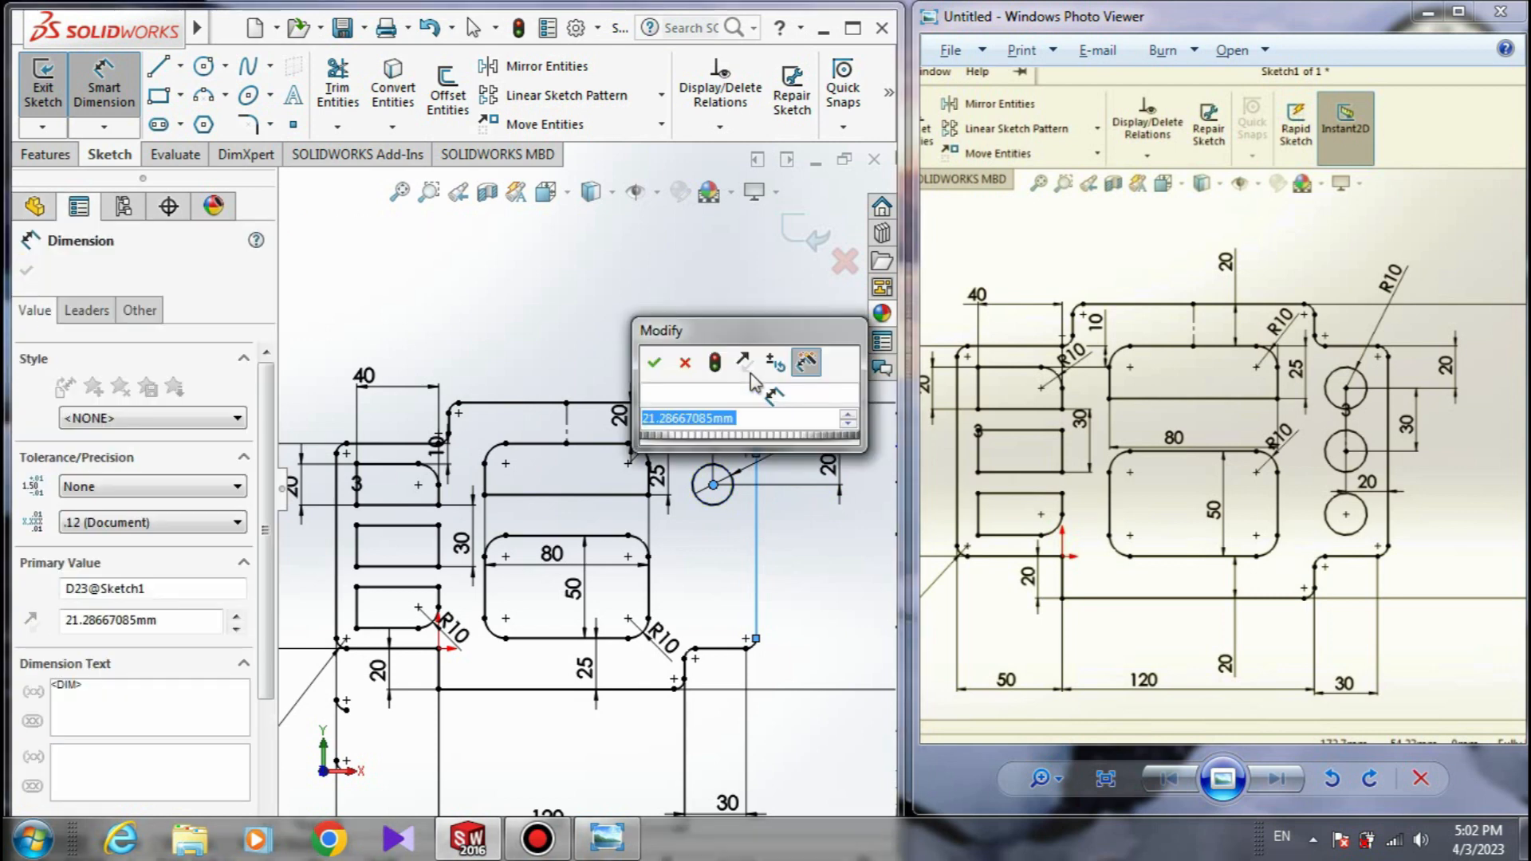
{"action": "type", "text": "20"}
{"action": "key", "text": "Return"}
{"action": "key", "text": "Escape"}
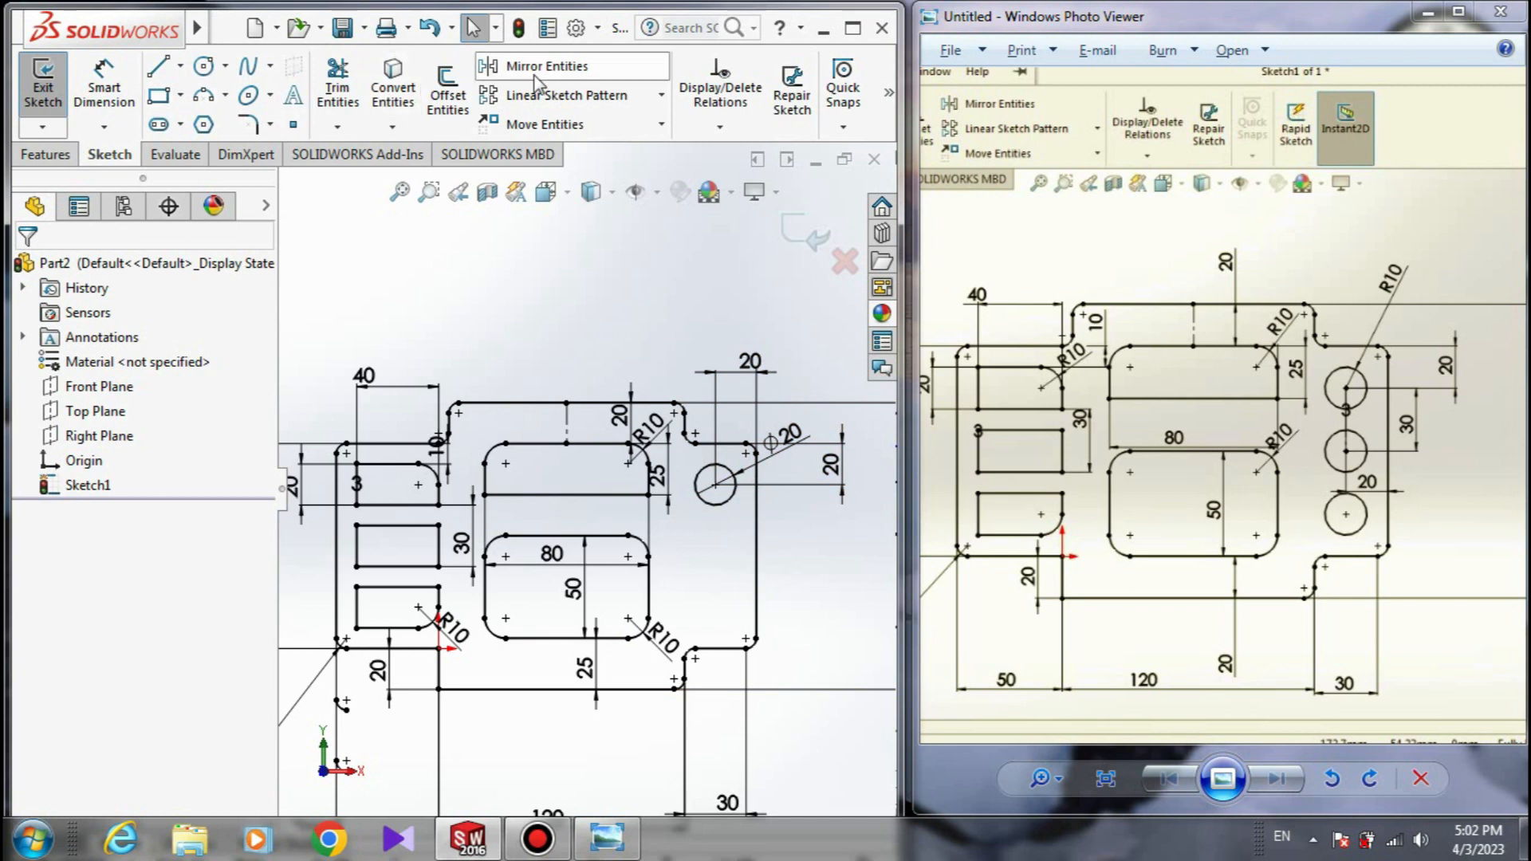
{"action": "left_click", "coordinate": [521, 102]}
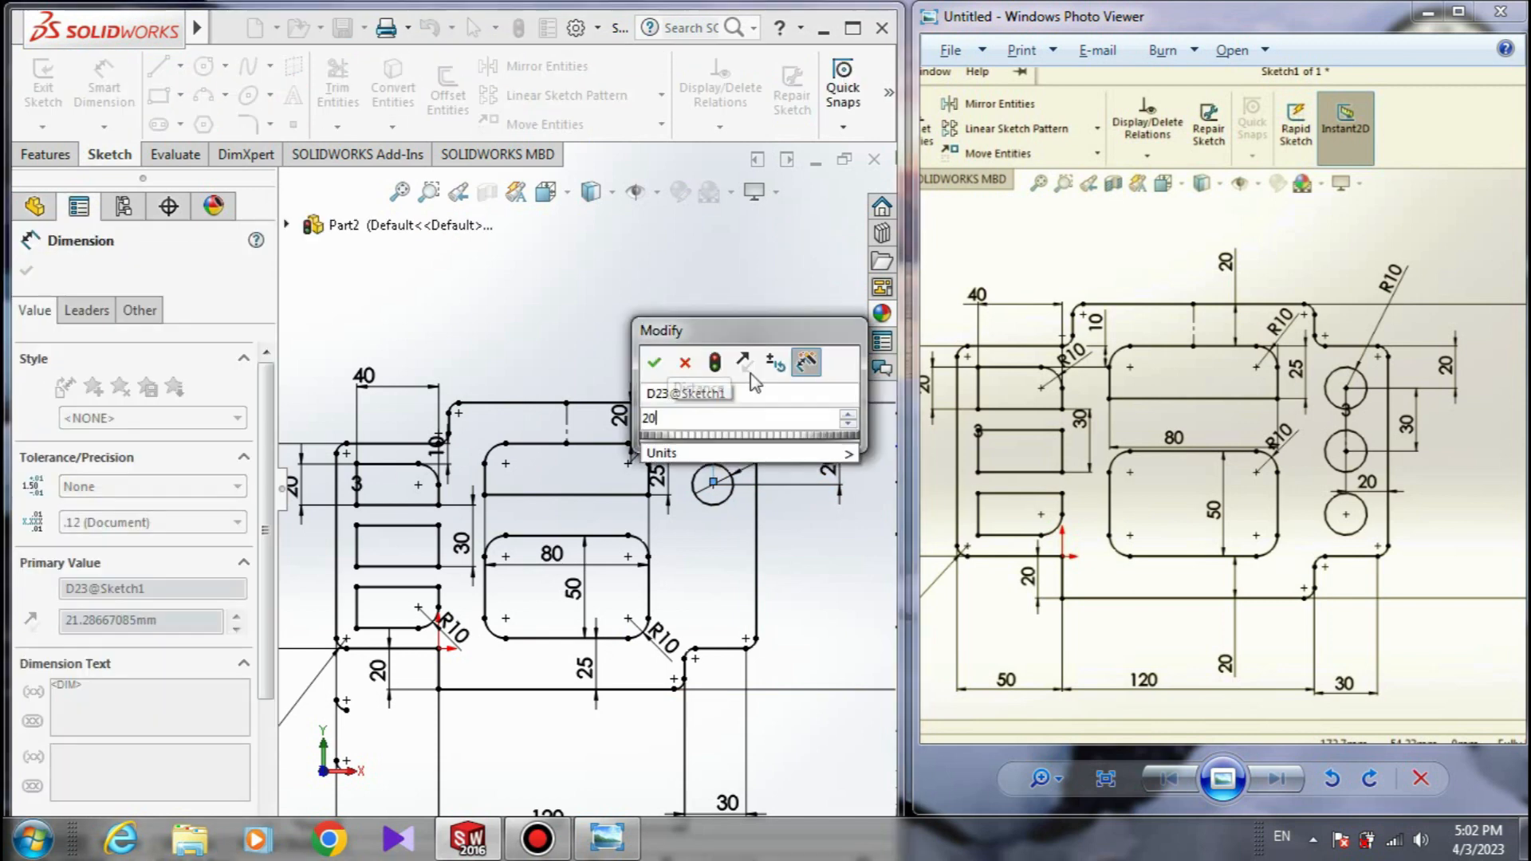
{"action": "key", "text": "Return"}
{"action": "key", "text": "Escape"}
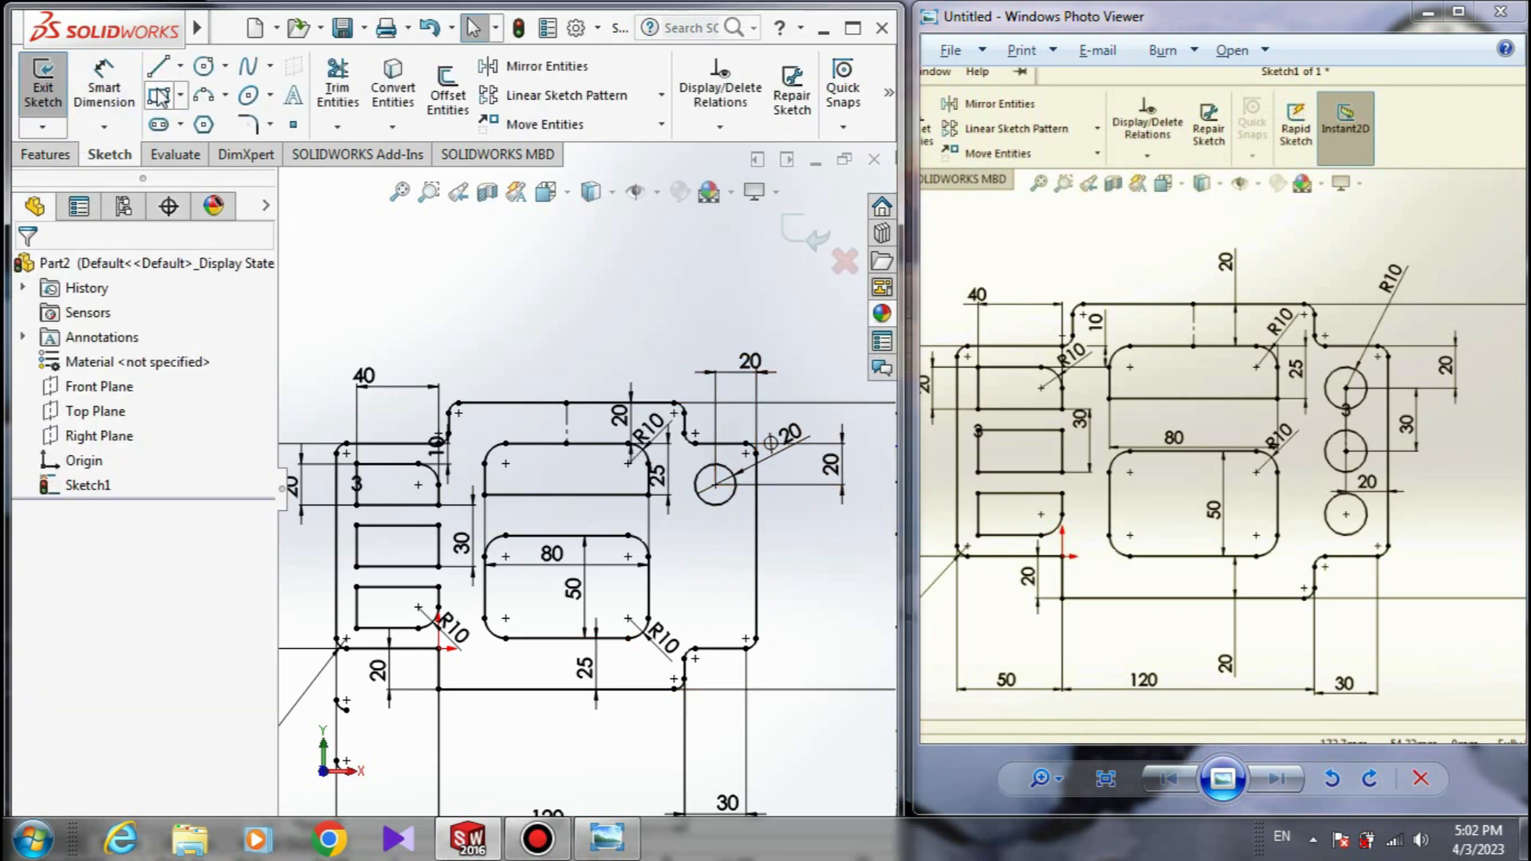
- Start a linear sketch pattern of the 20 mm circle with one instance along X and three along Y
{"action": "left_click", "coordinate": [563, 95]}
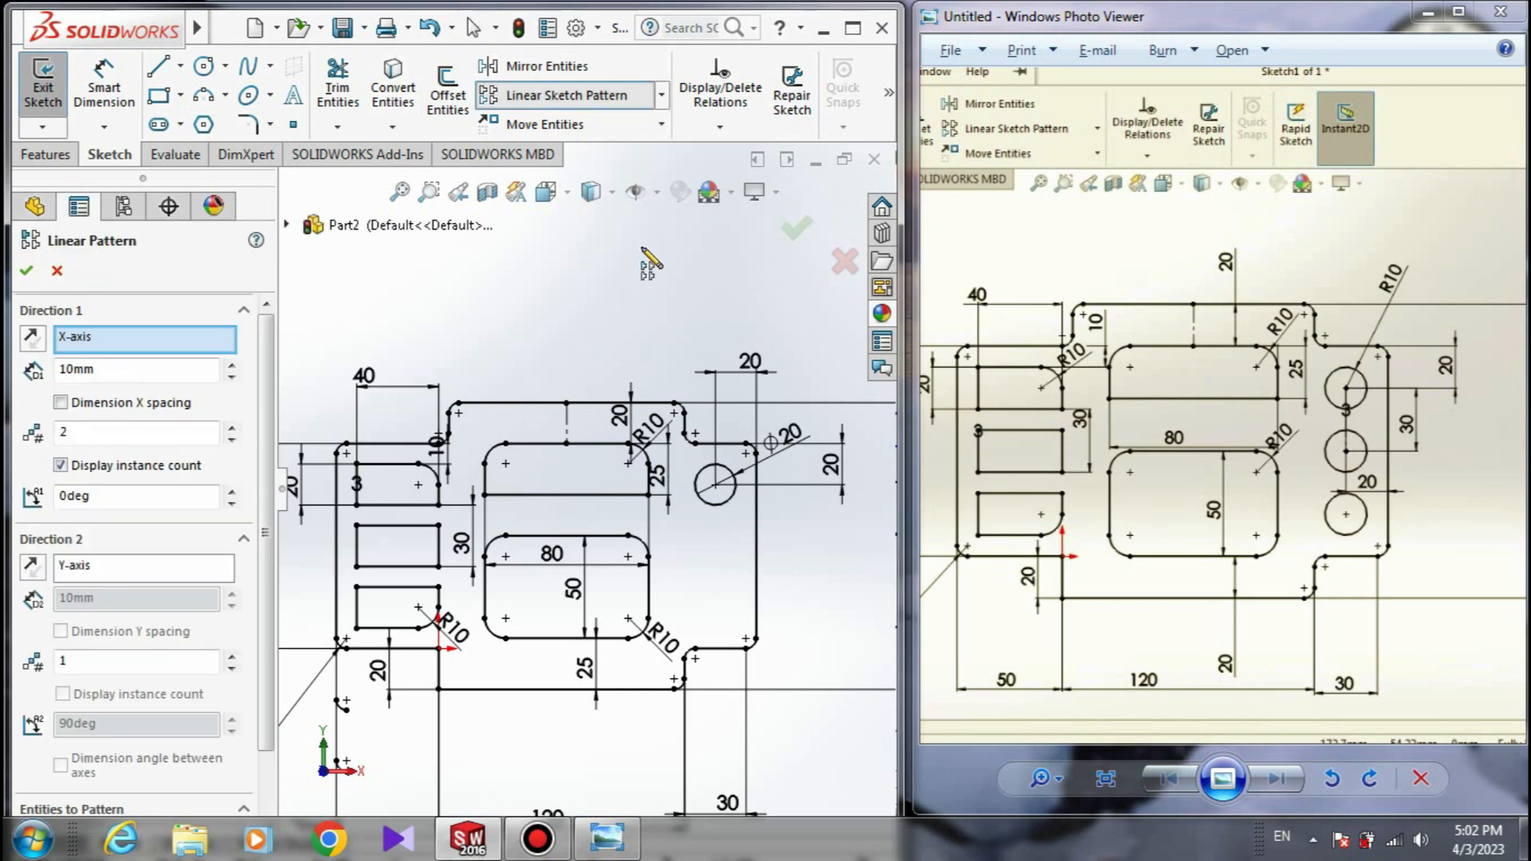
{"action": "left_click", "coordinate": [734, 488]}
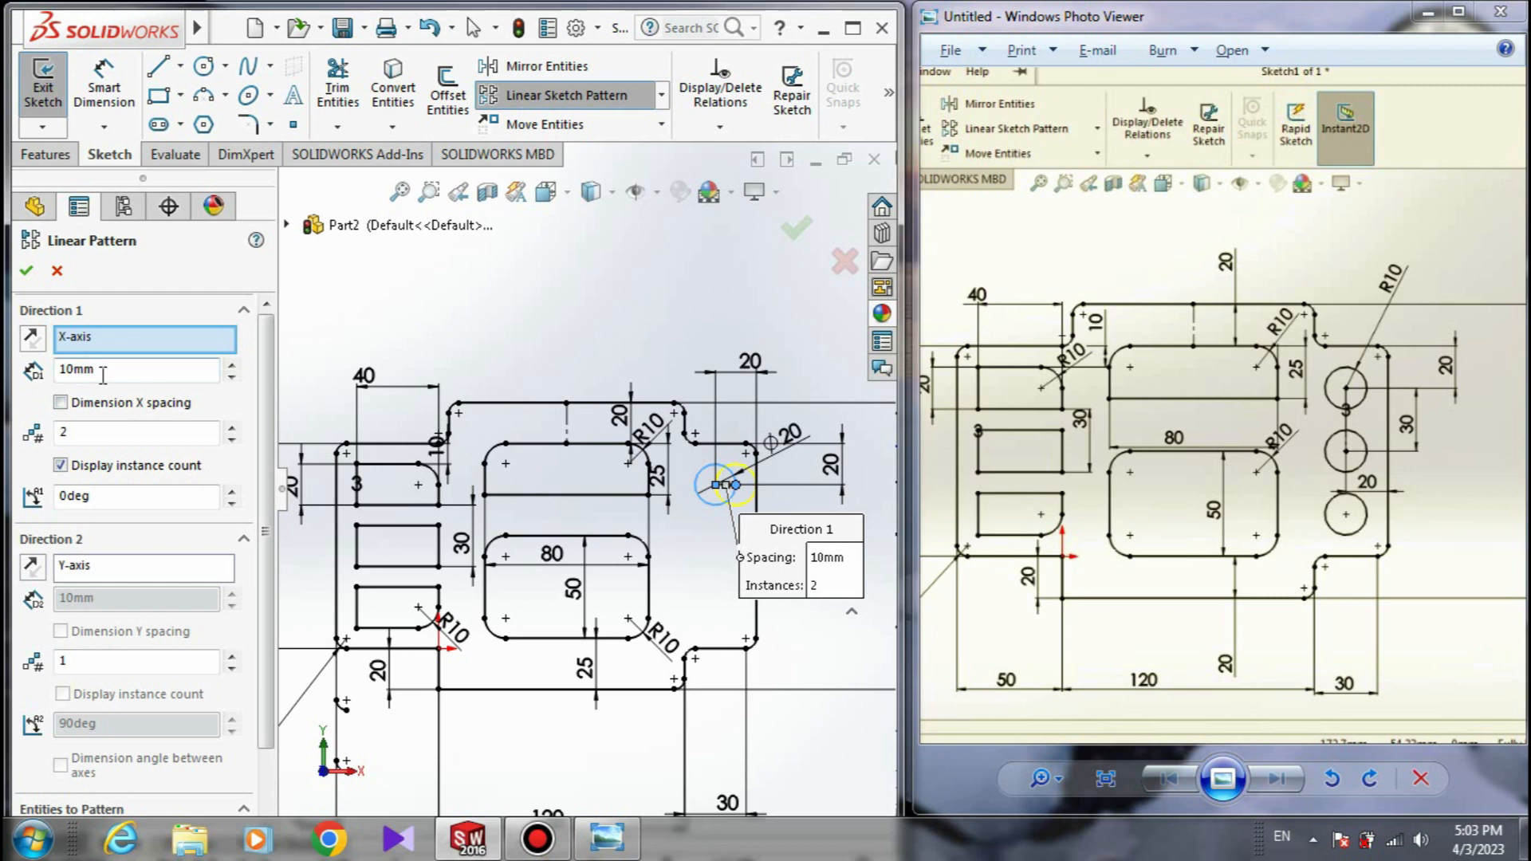
{"action": "double_click", "coordinate": [89, 431]}
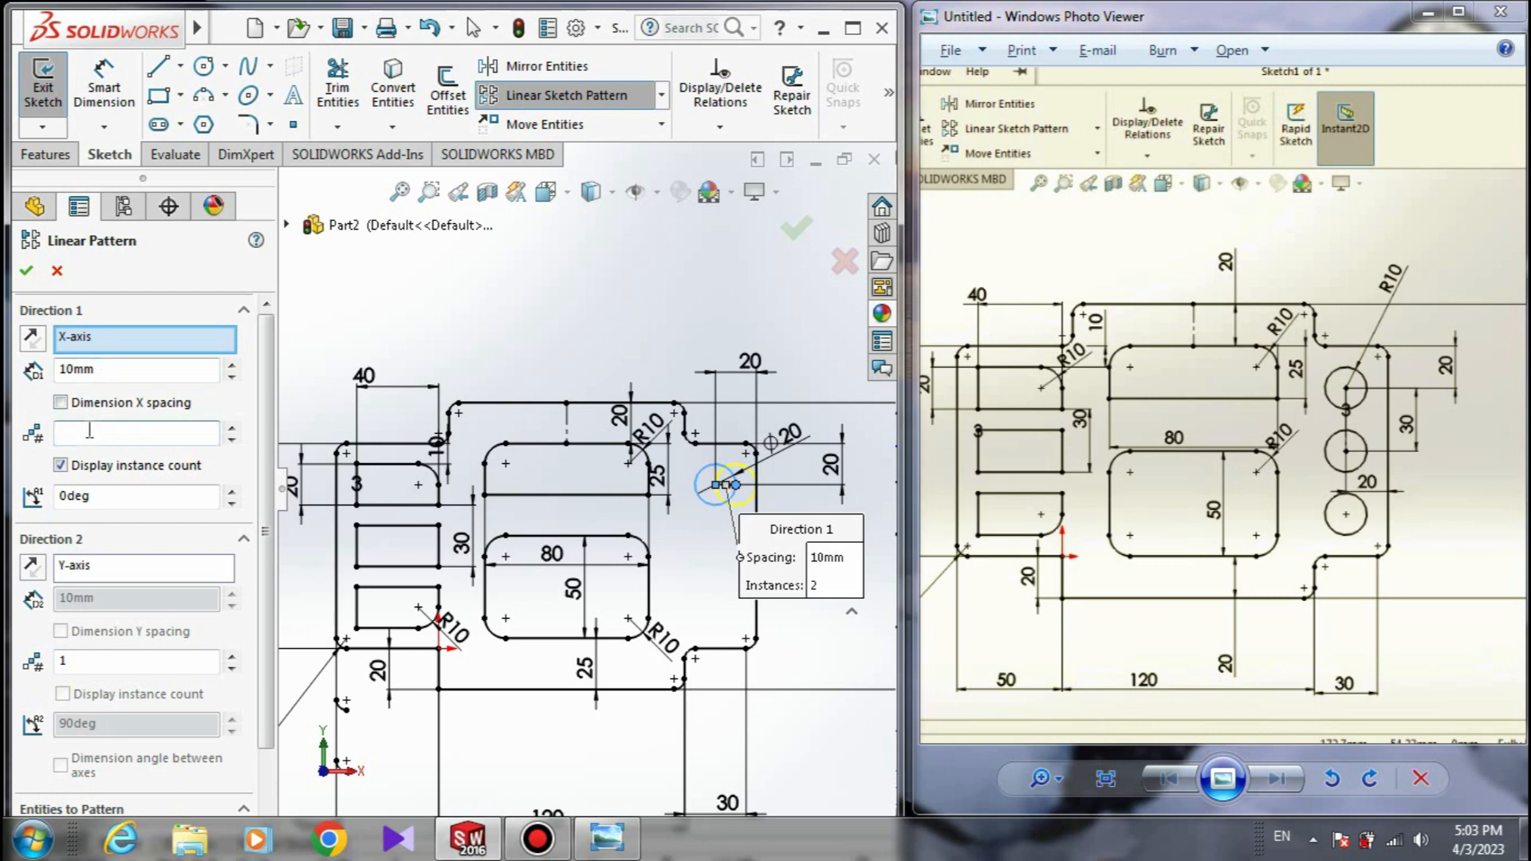
{"action": "type", "text": "1"}
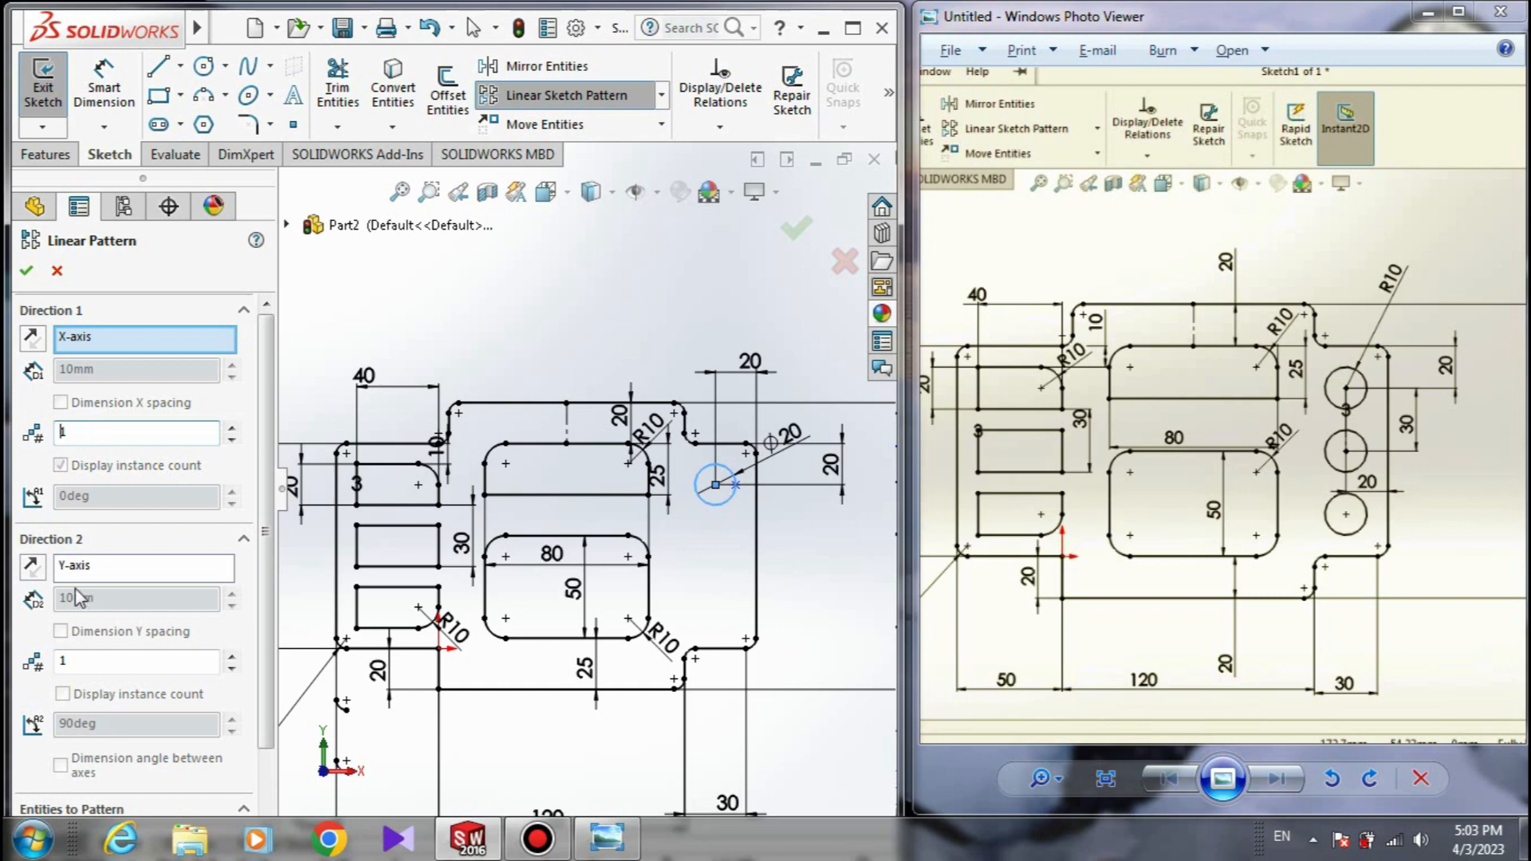
{"action": "left_click", "coordinate": [76, 658]}
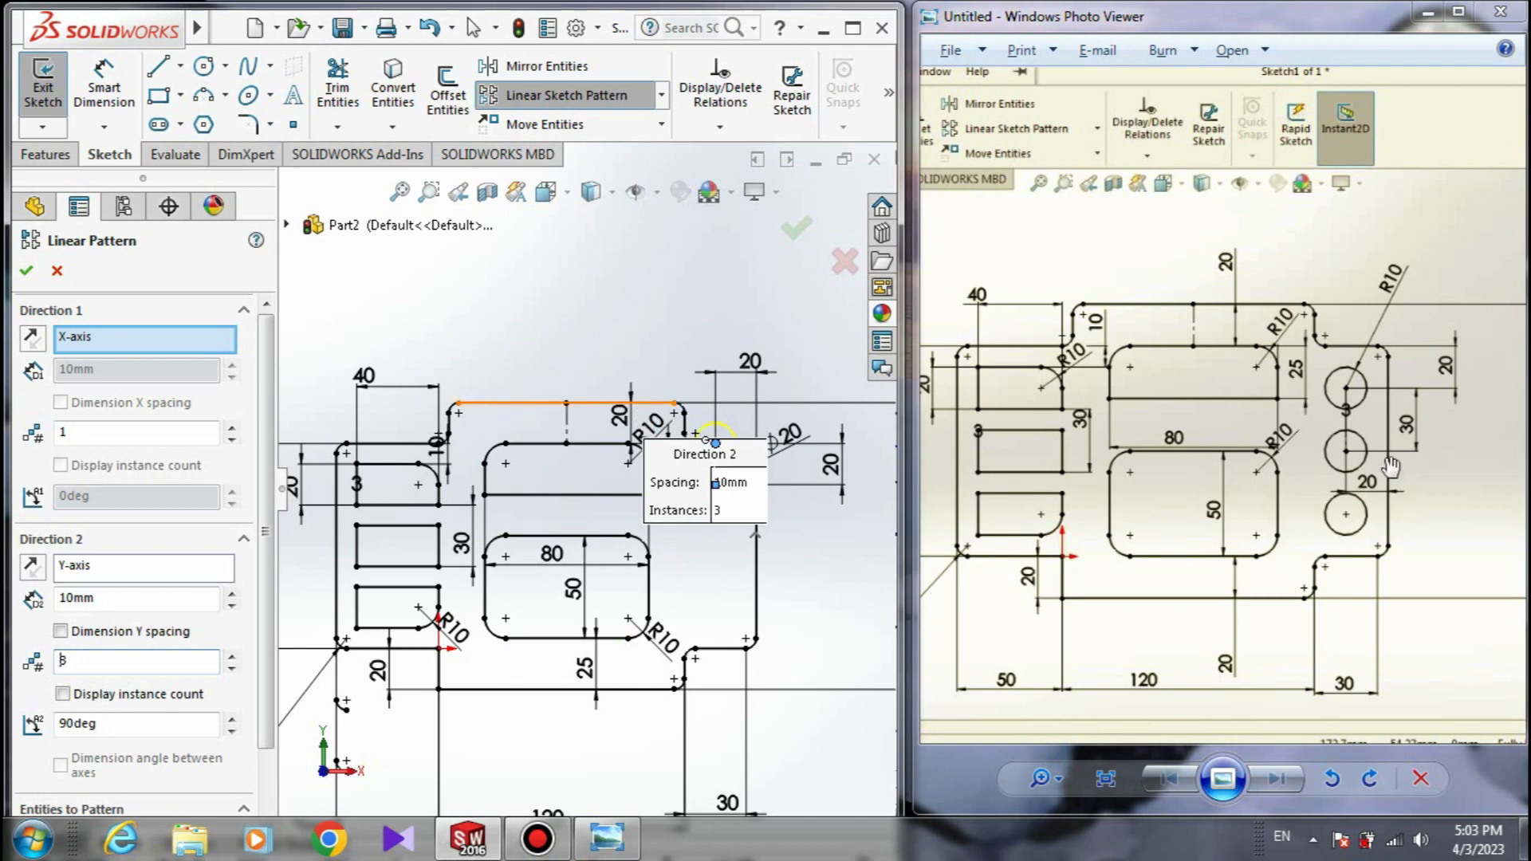
- Set the pattern's Y spacing to 30 mm, reverse its direction to run down the plate, and accept the pattern
{"action": "left_click", "coordinate": [106, 598]}
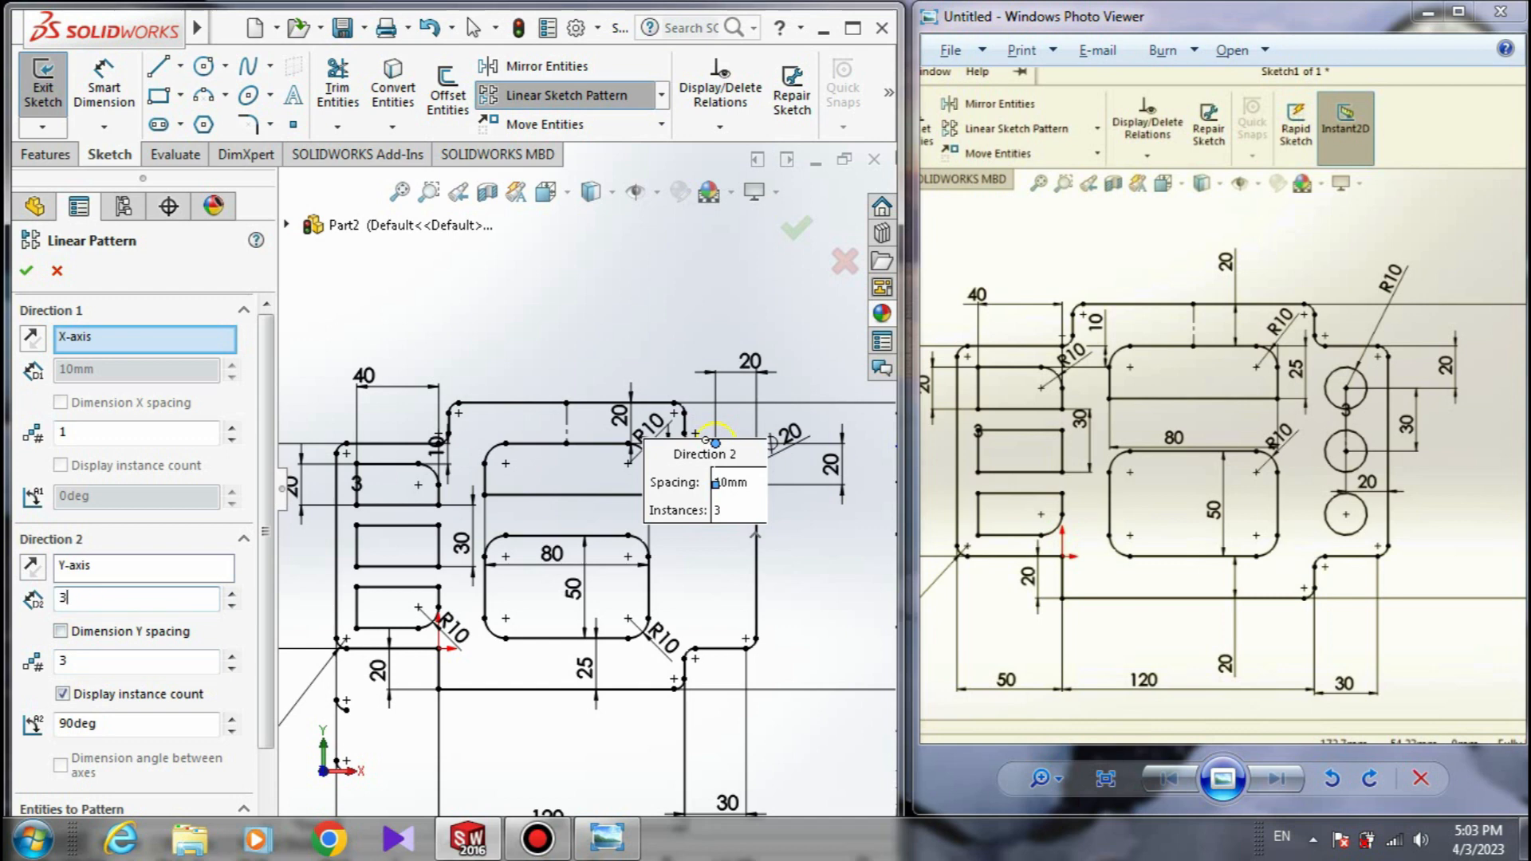
{"action": "key", "text": "Return"}
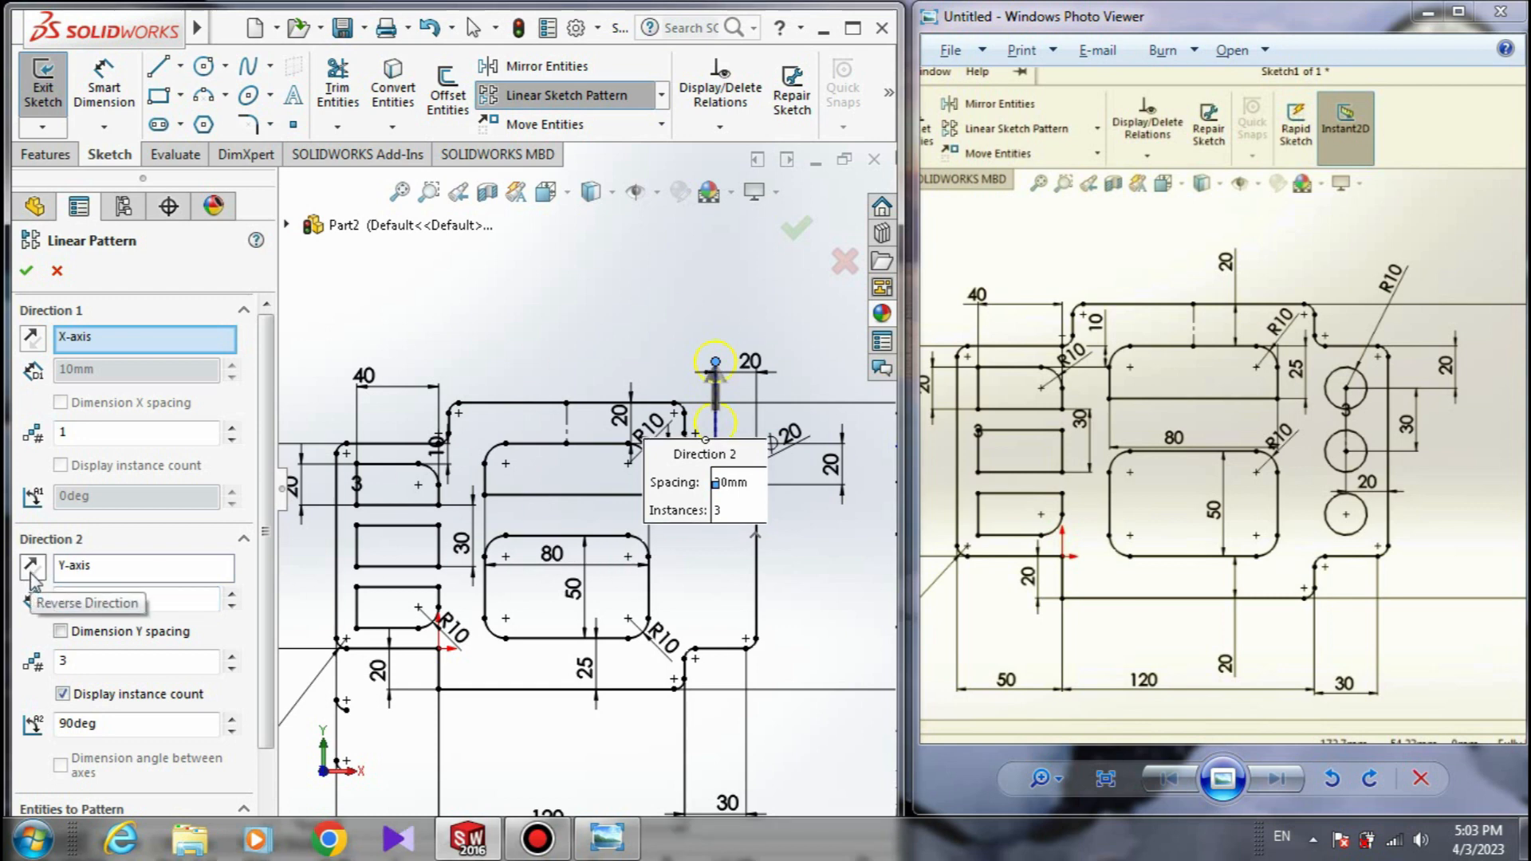
{"action": "type", "text": "0"}
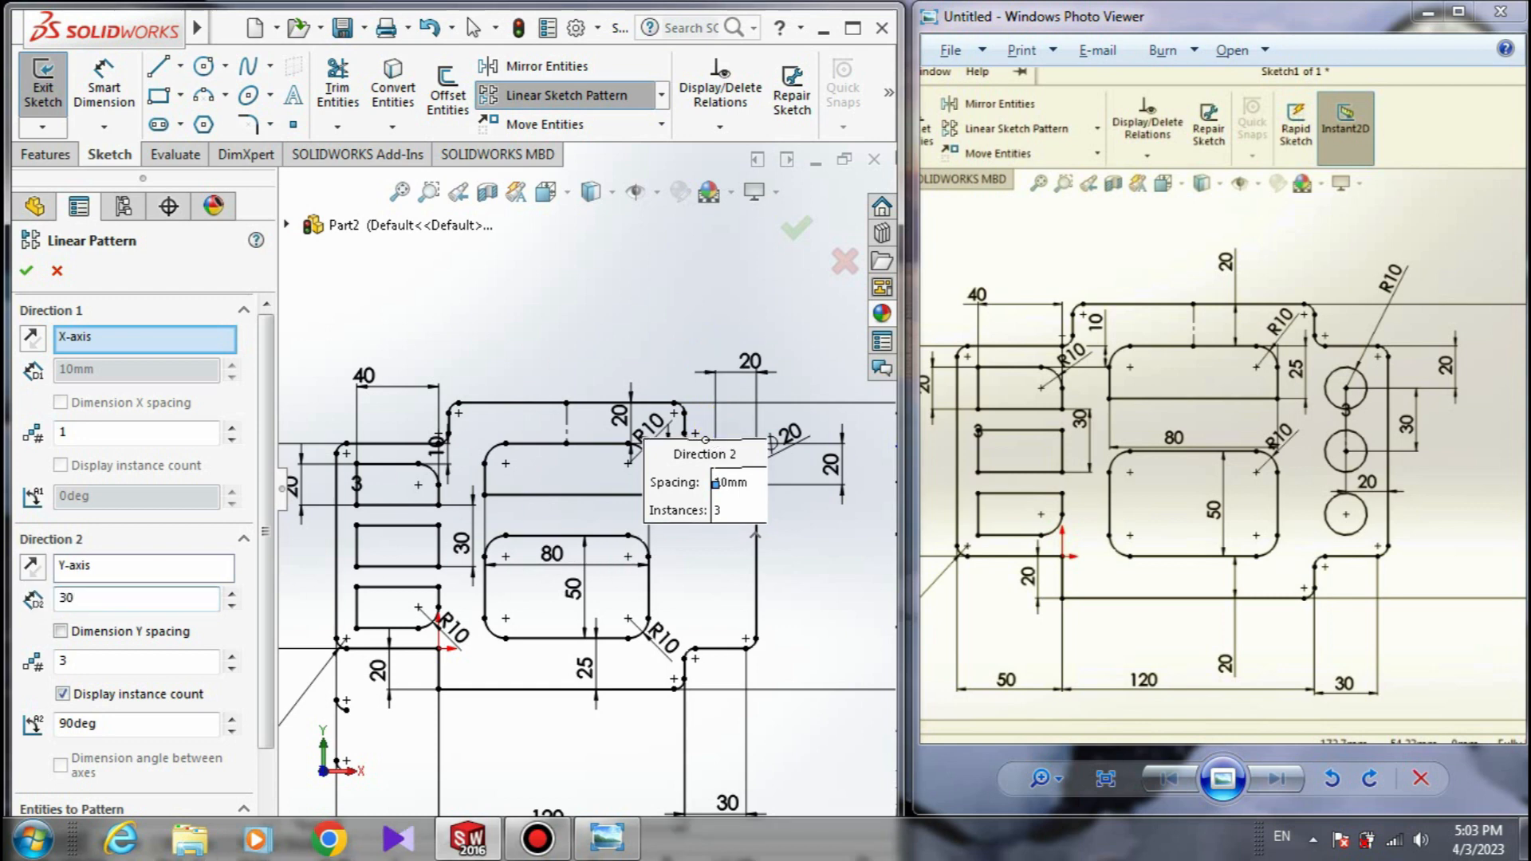
{"action": "key", "text": "Return"}
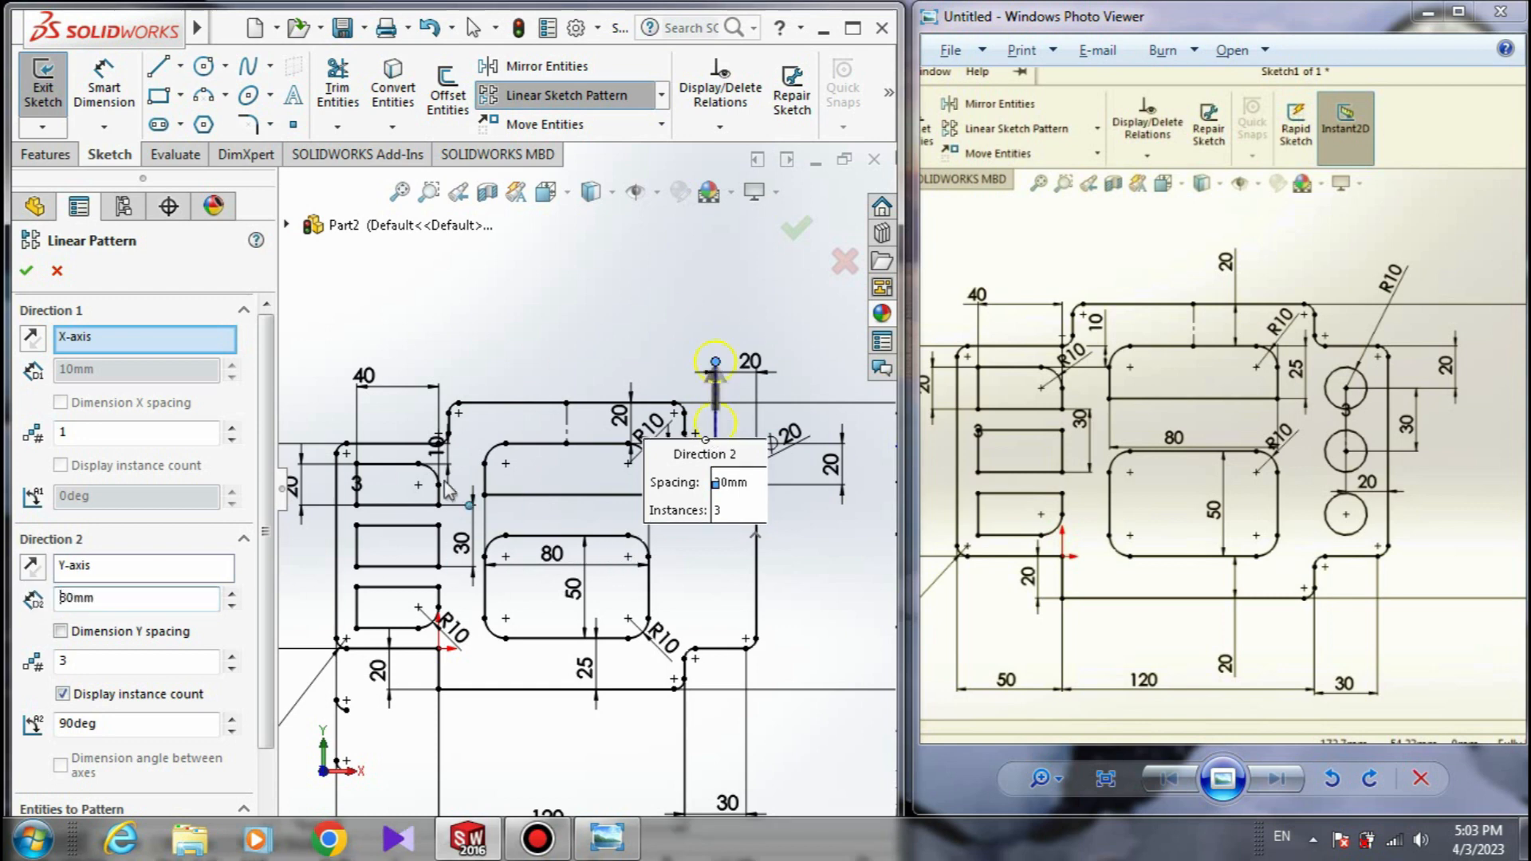
{"action": "left_click", "coordinate": [32, 571]}
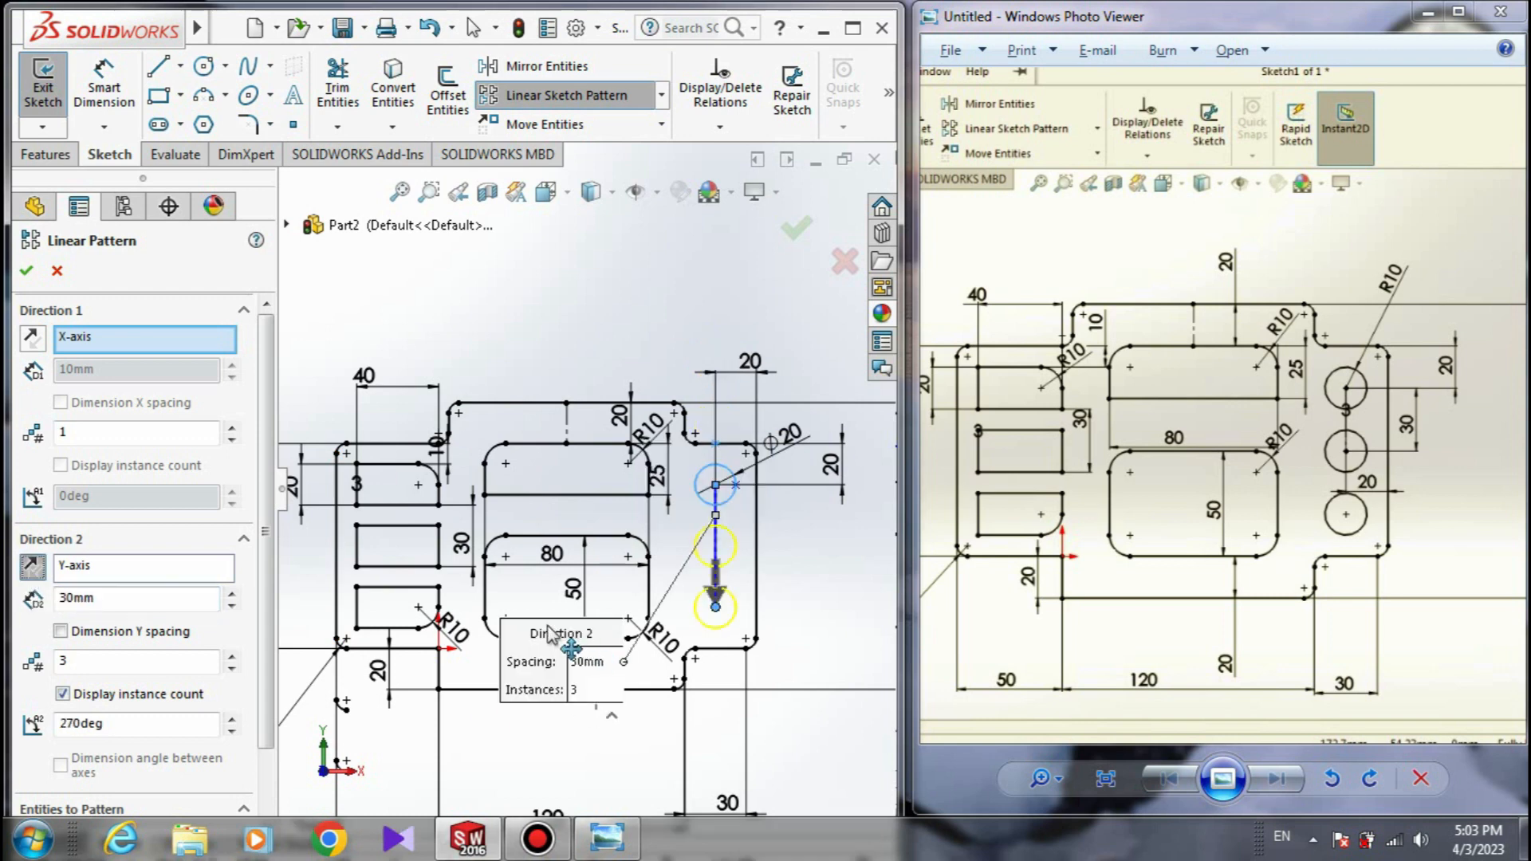
{"action": "left_click", "coordinate": [29, 271]}
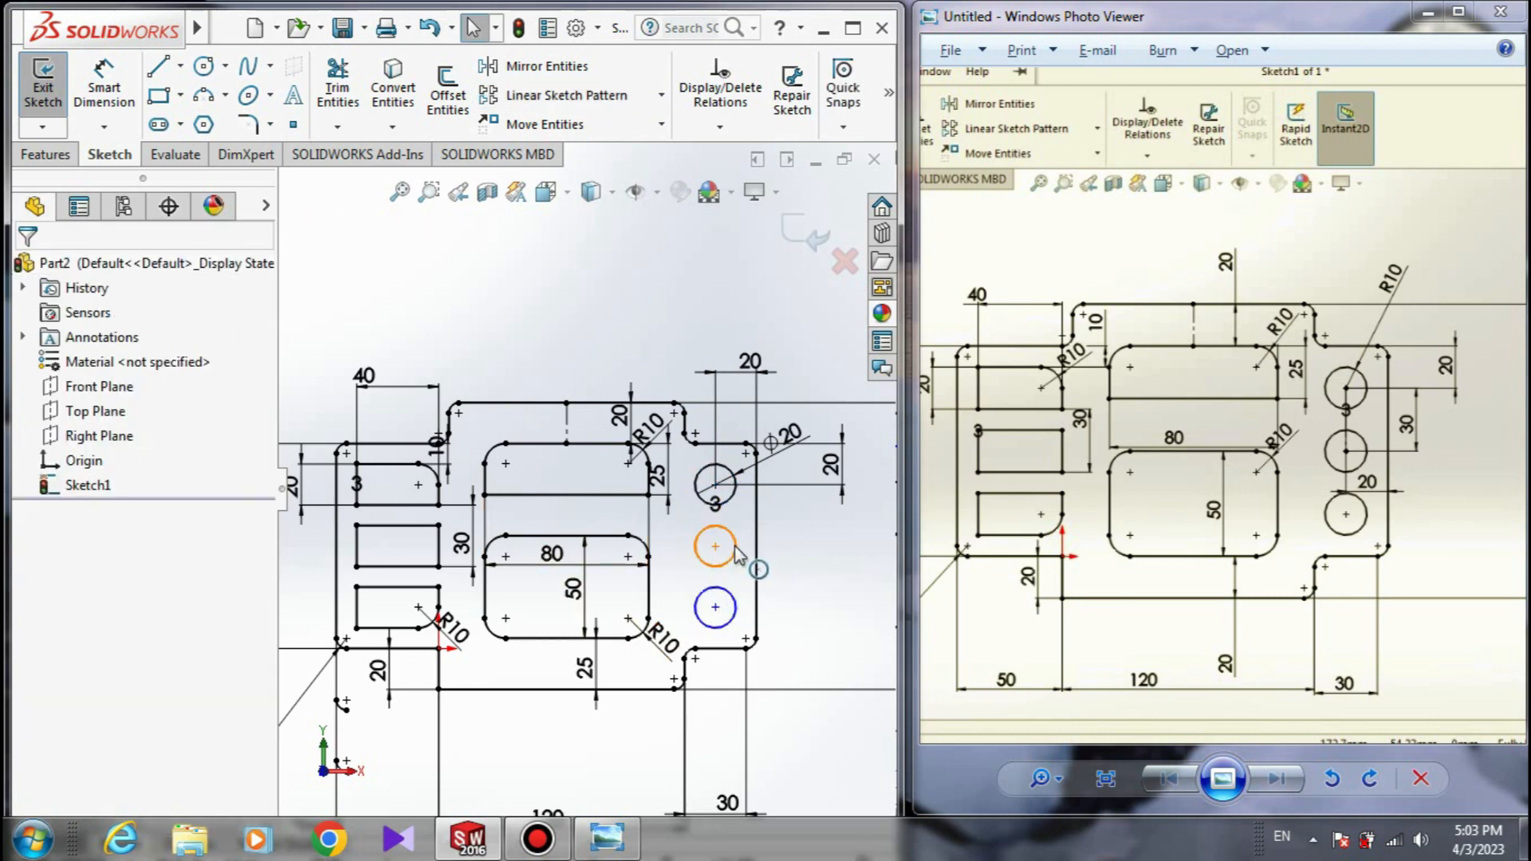
- Dimension the distance between the upper and middle circle centers as 30 mm and finish dimensioning
{"action": "right_click_drag", "start_coordinate": [788, 570], "coordinate": [799, 509]}
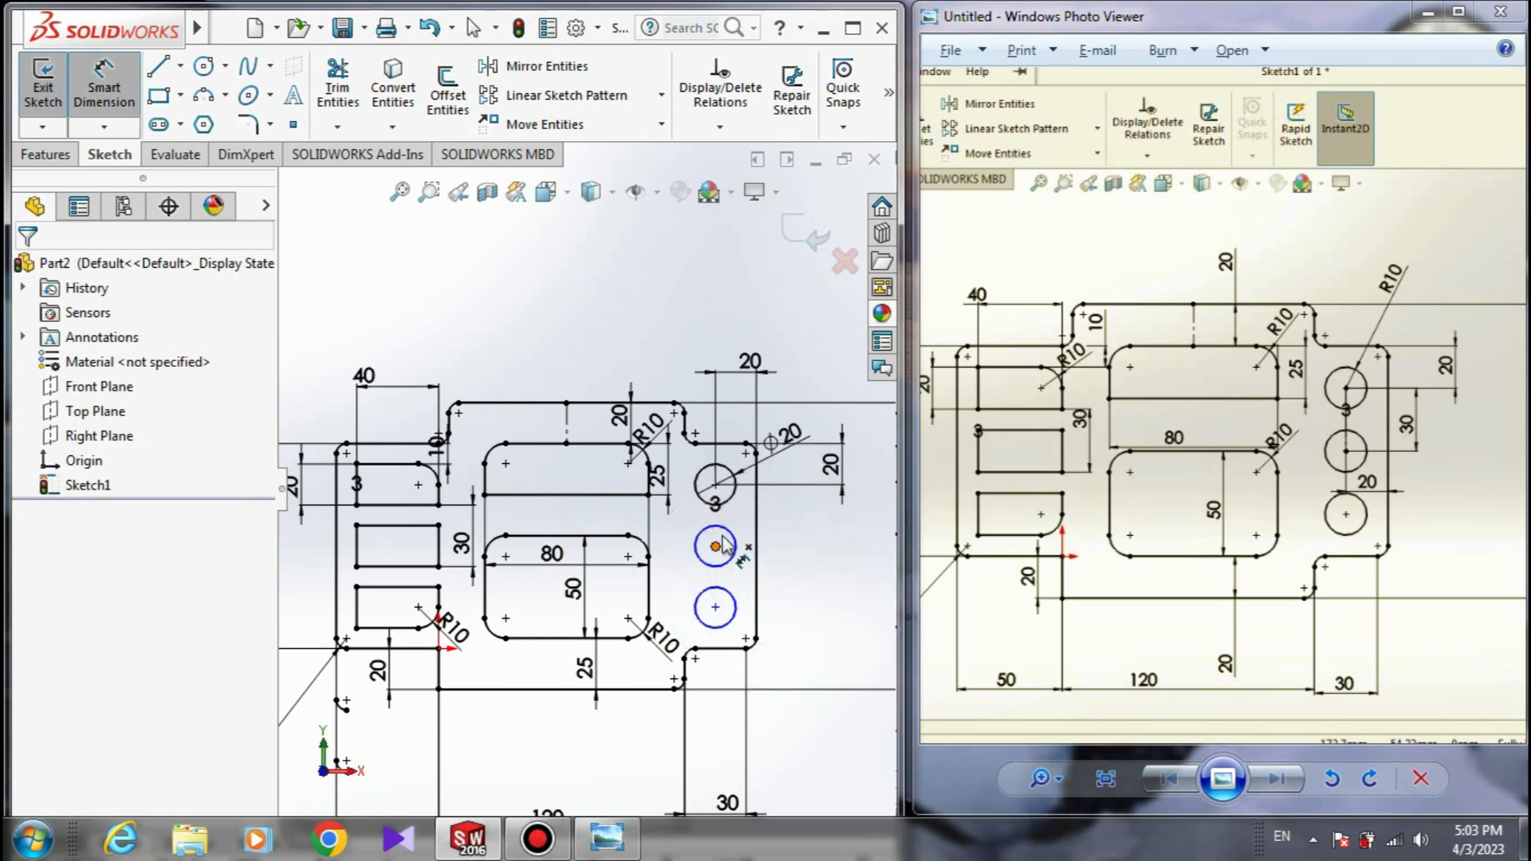
{"action": "left_click", "coordinate": [716, 546]}
{"action": "left_click", "coordinate": [715, 484]}
{"action": "left_click", "coordinate": [778, 526]}
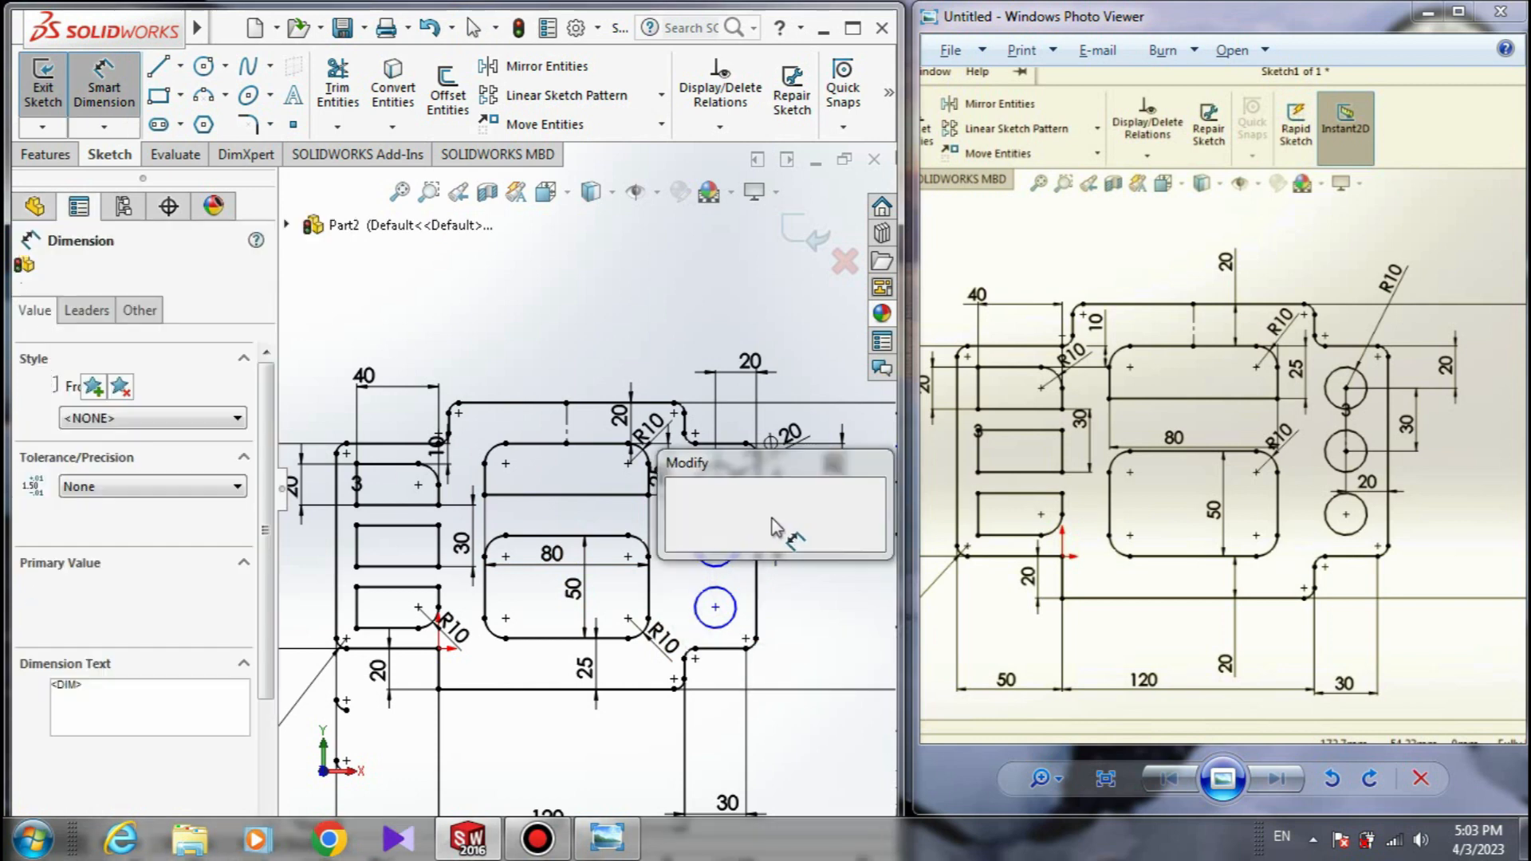
{"action": "key", "text": "Return"}
{"action": "key", "text": "Escape"}
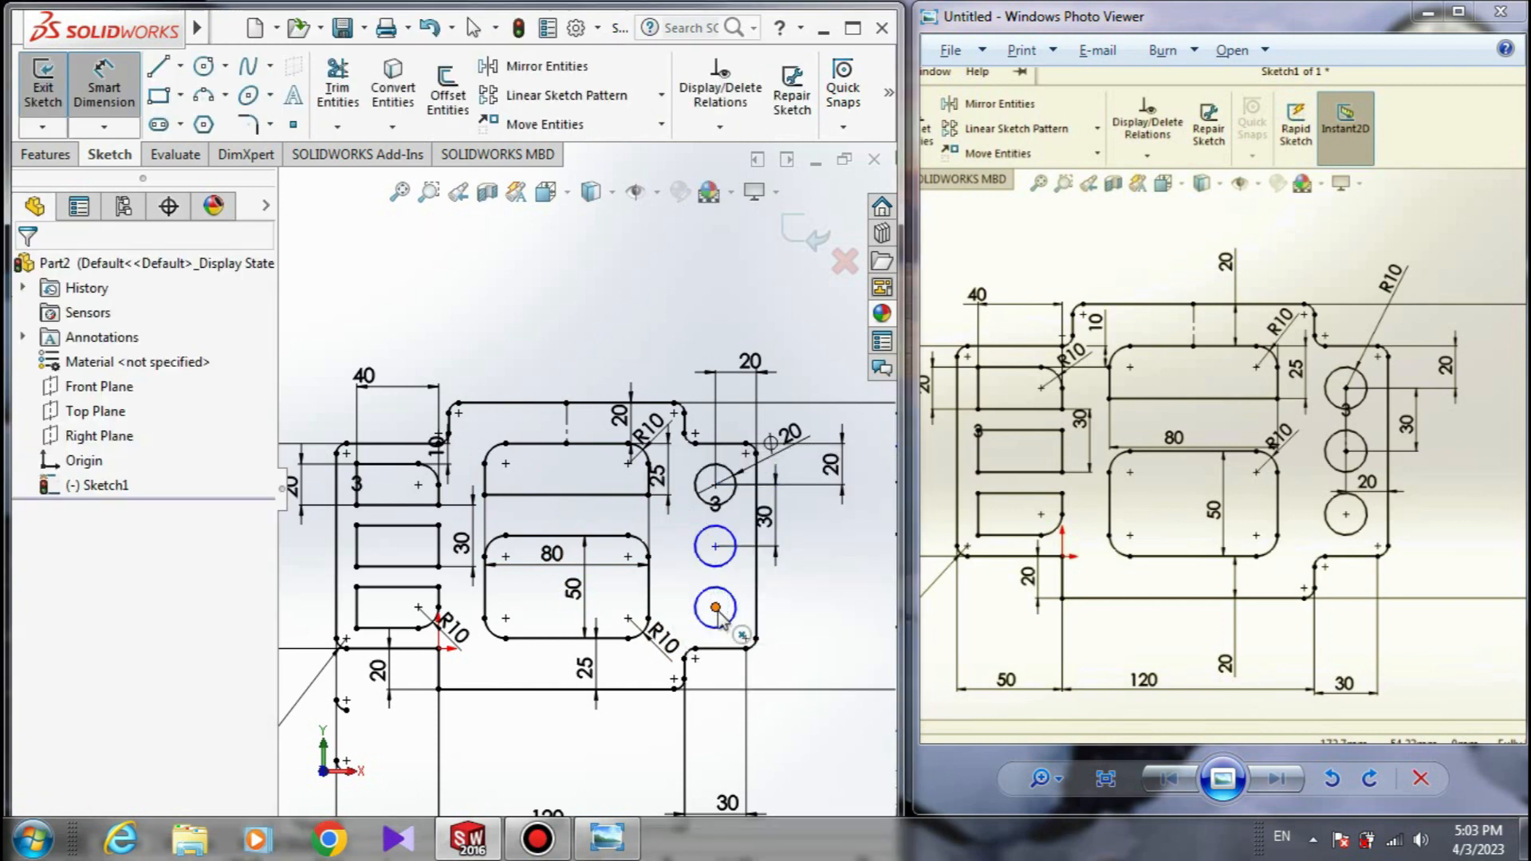
{"action": "key", "text": "Escape"}
- Align the centers of the three circles in the plate's right section with a Vertical relation
{"action": "left_click", "coordinate": [715, 608]}
{"action": "mouse_move", "coordinate": [709, 607]}
{"action": "left_mouse_down"}
{"action": "mouse_move", "coordinate": [797, 602]}
{"action": "mouse_move", "coordinate": [662, 602]}
{"action": "mouse_move", "coordinate": [801, 614]}
{"action": "mouse_move", "coordinate": [726, 618]}
{"action": "left_mouse_up"}
{"action": "key", "text": "Escape"}
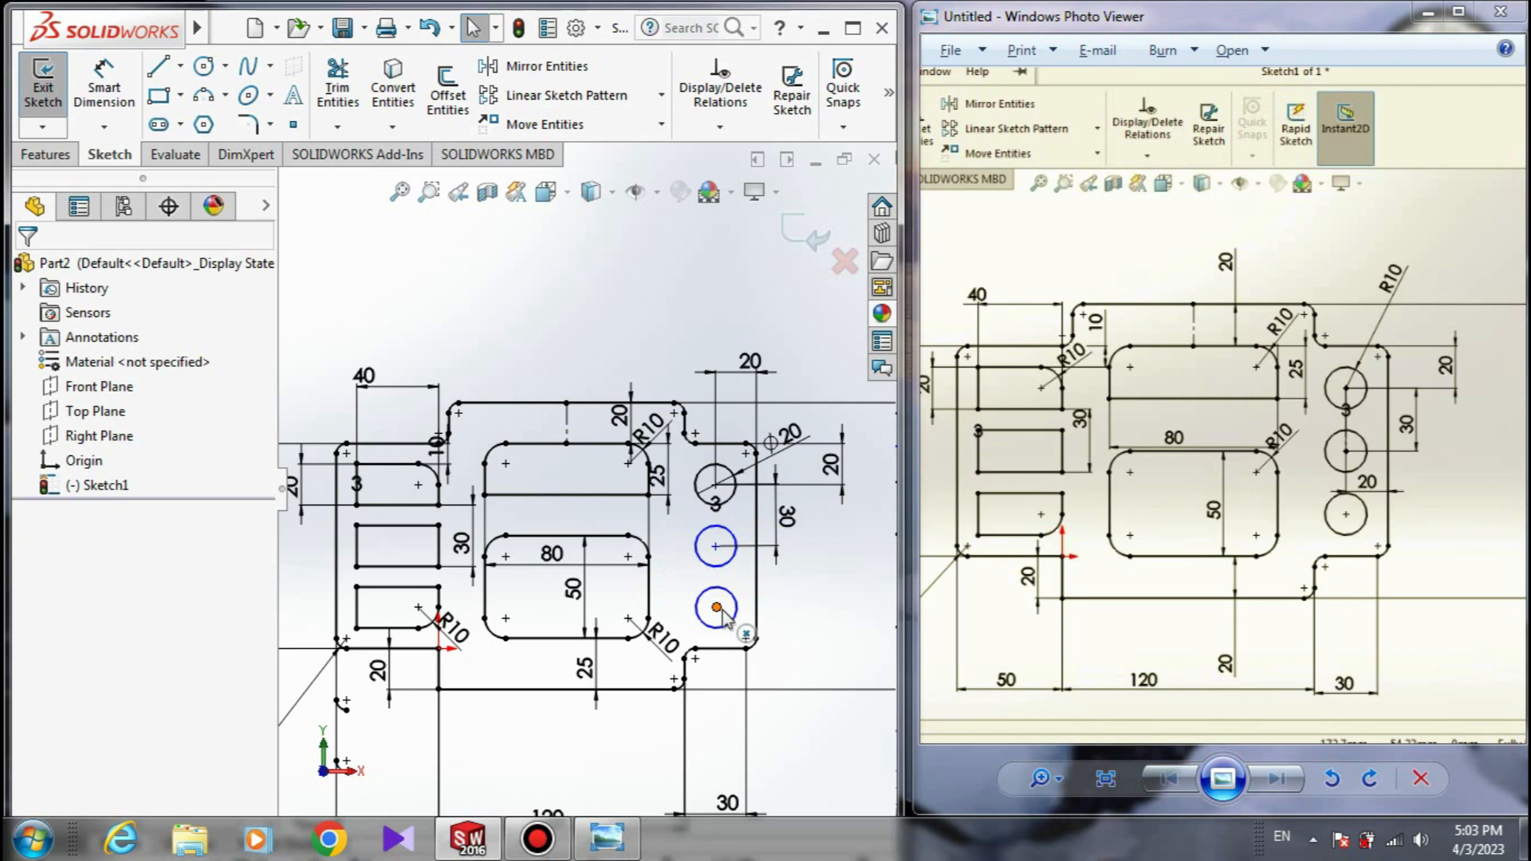
{"action": "left_click", "coordinate": [716, 608]}
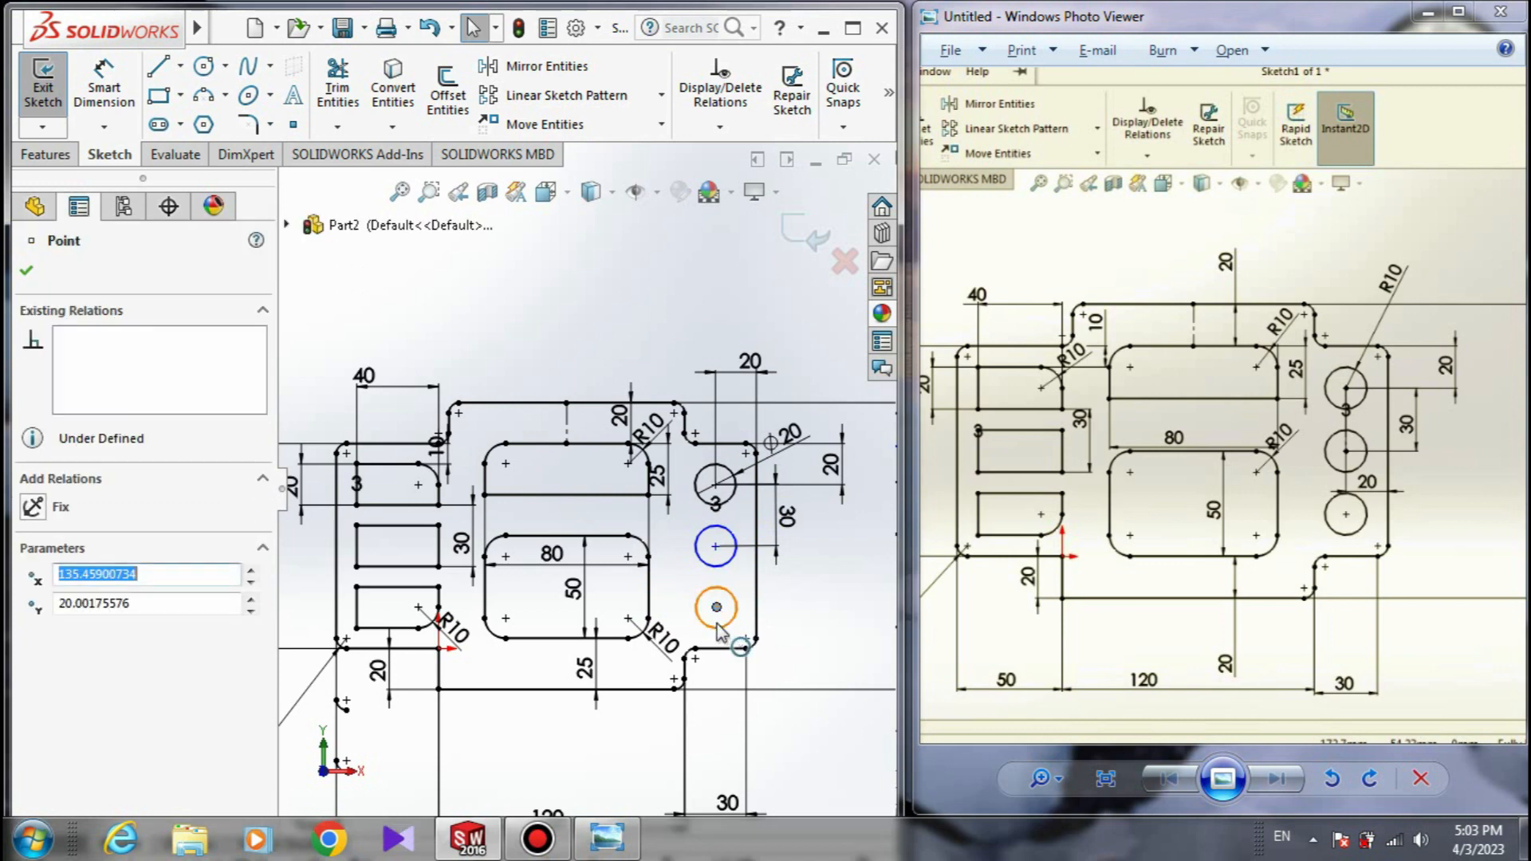
{"action": "left_click", "coordinate": [716, 547], "text": "ctrl"}
{"action": "left_click", "coordinate": [717, 485], "text": "ctrl"}
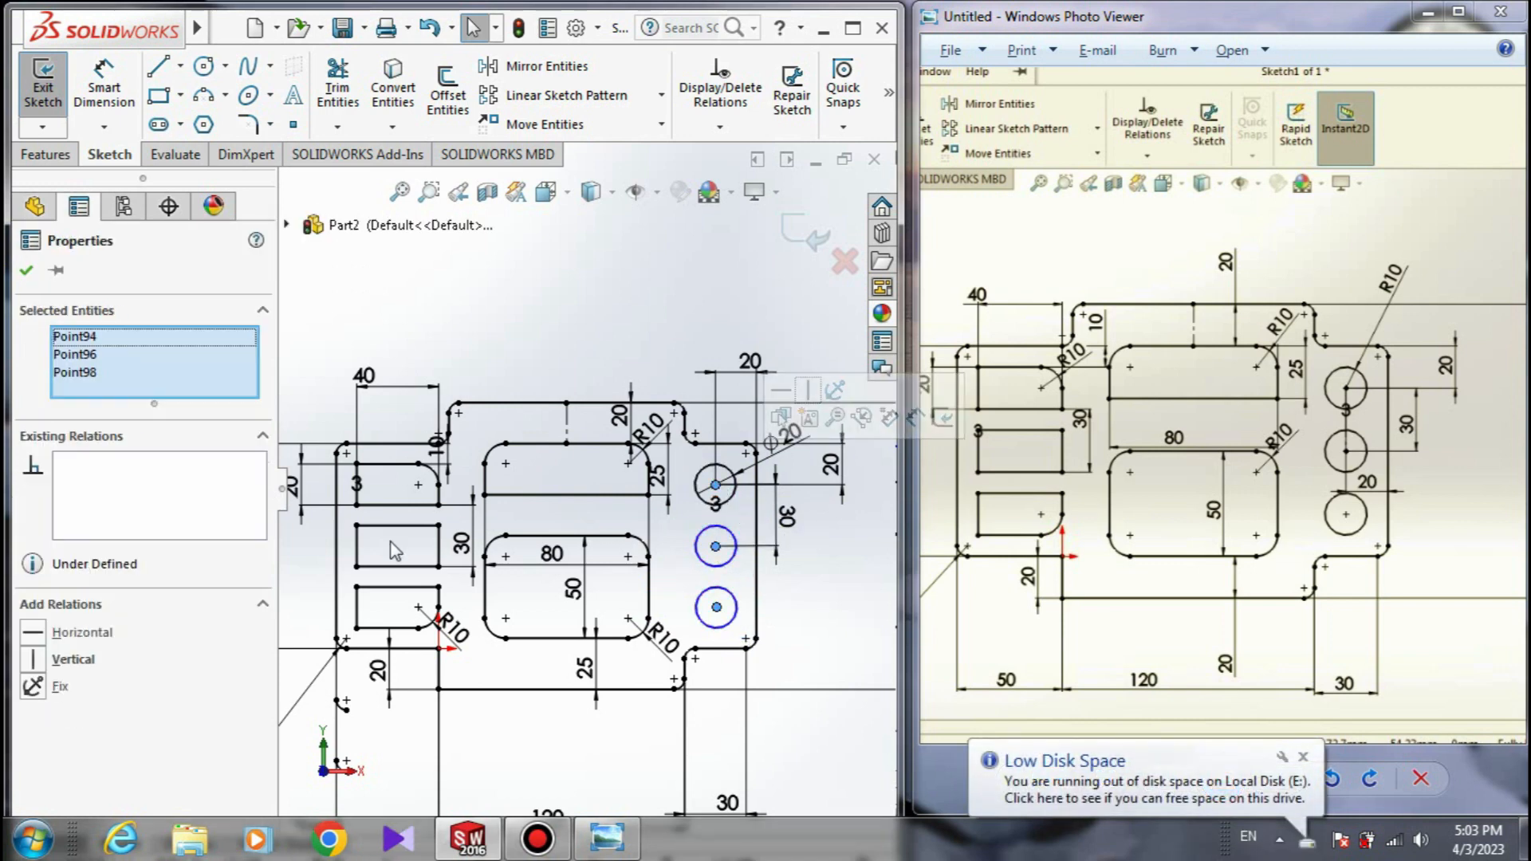
{"action": "left_click", "coordinate": [36, 659]}
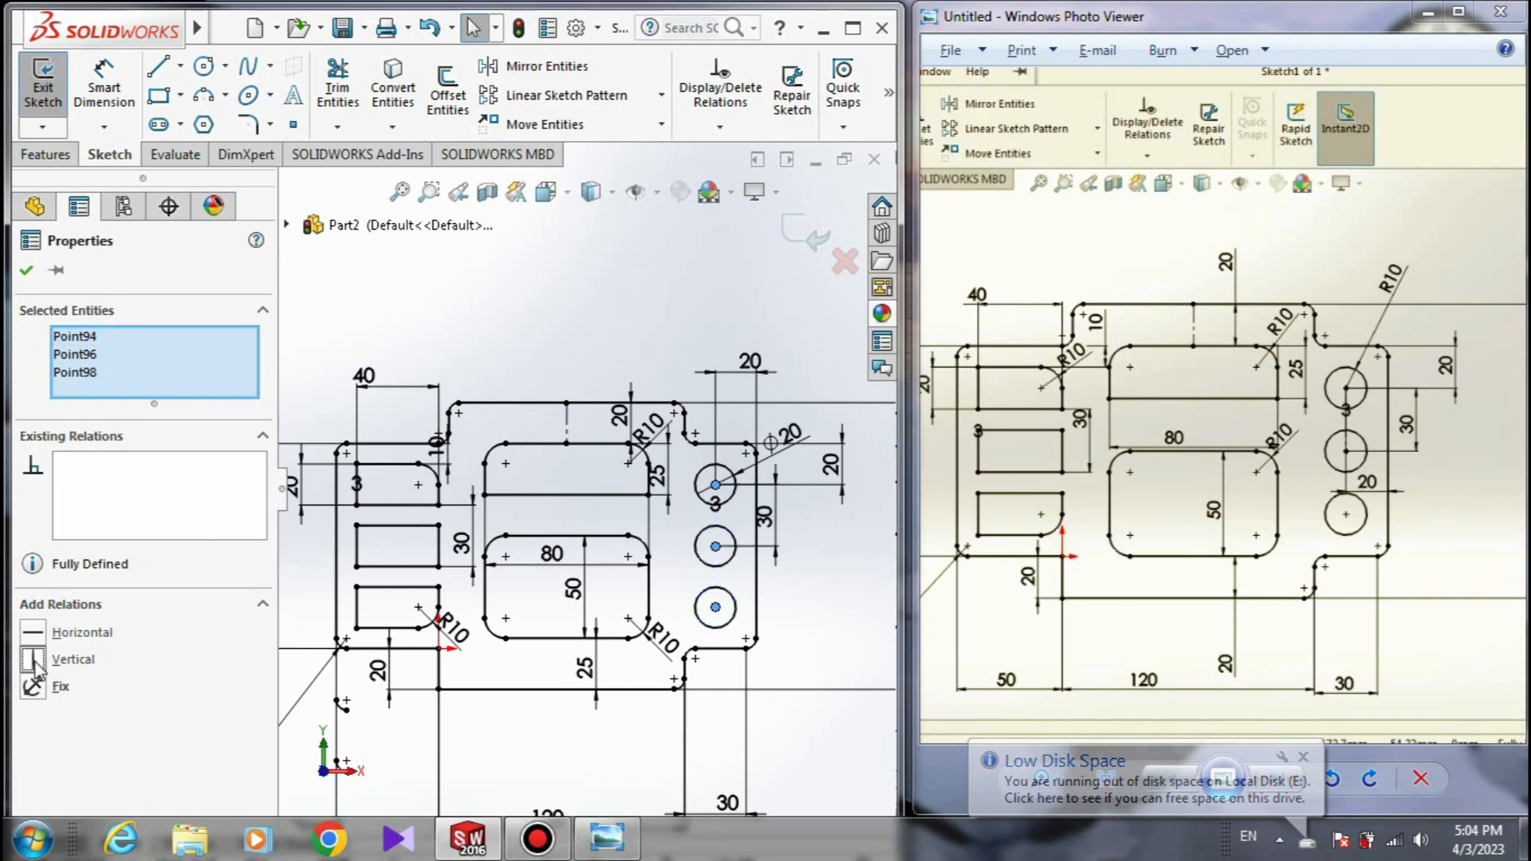
{"action": "left_click", "coordinate": [767, 582]}
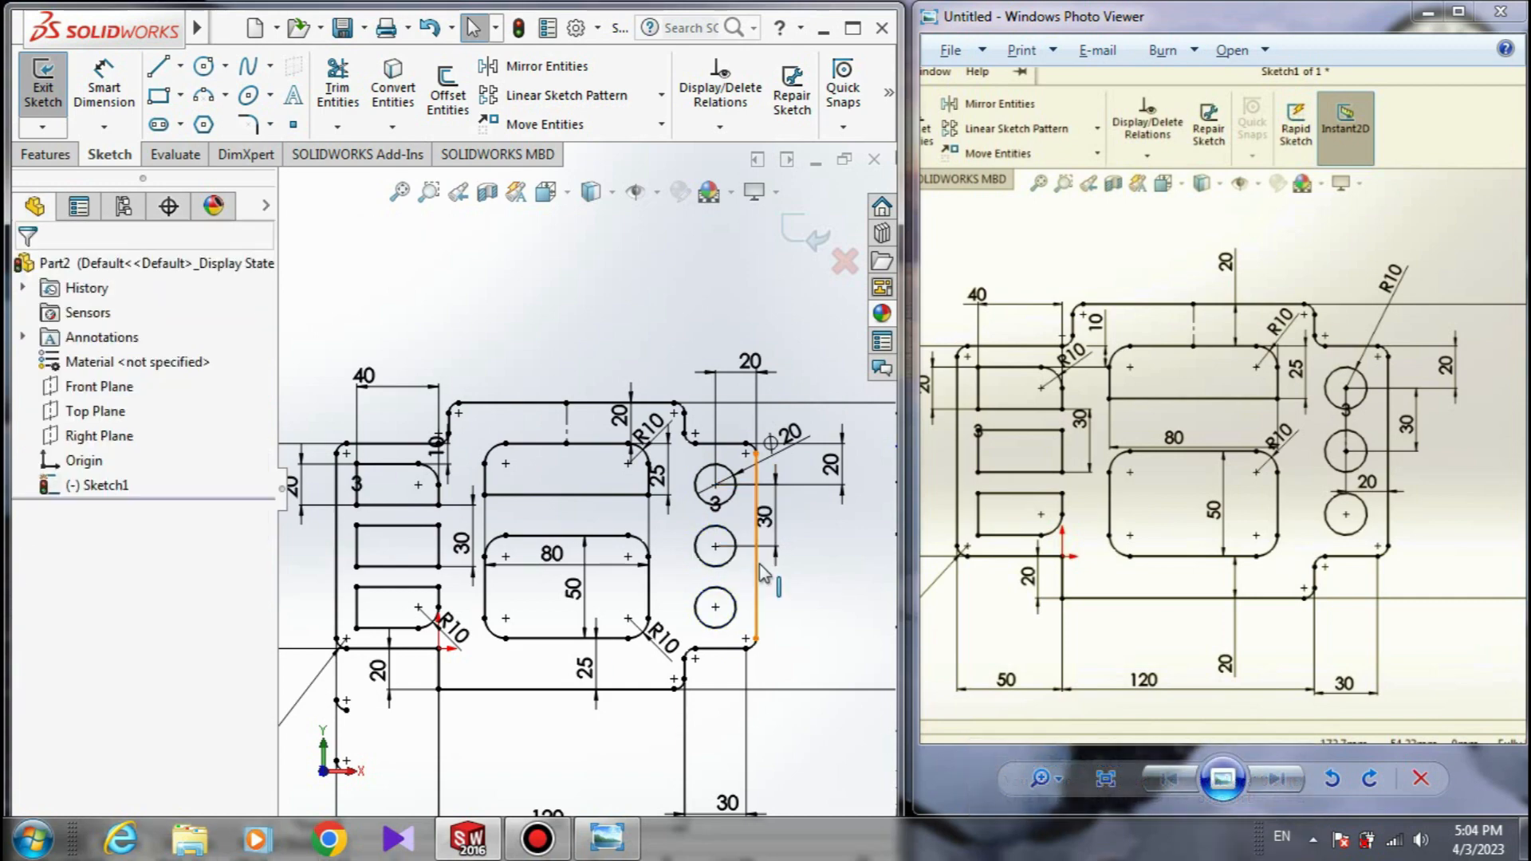
{"action": "scroll", "coordinate": [588, 479], "scroll_direction": "up", "scroll_amount": 2}
{"action": "scroll", "coordinate": [596, 474], "scroll_direction": "down", "scroll_amount": 2}
{"action": "left_click", "coordinate": [716, 485]}
{"action": "left_click", "coordinate": [716, 546], "text": "ctrl"}
{"action": "left_click", "coordinate": [716, 607], "text": "ctrl"}
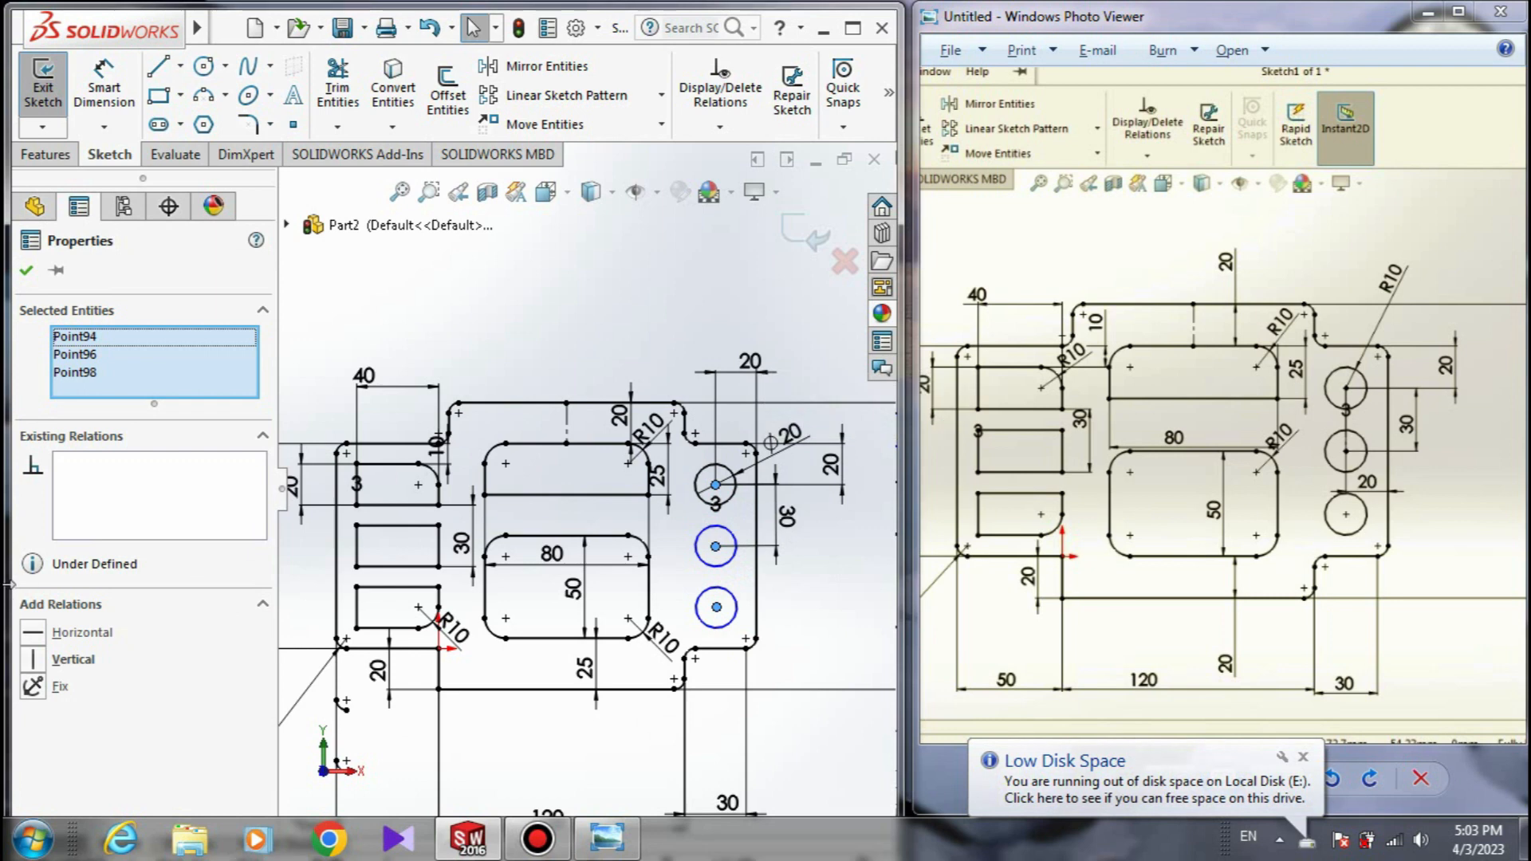
{"action": "left_click", "coordinate": [36, 659]}
{"action": "left_click", "coordinate": [759, 712]}
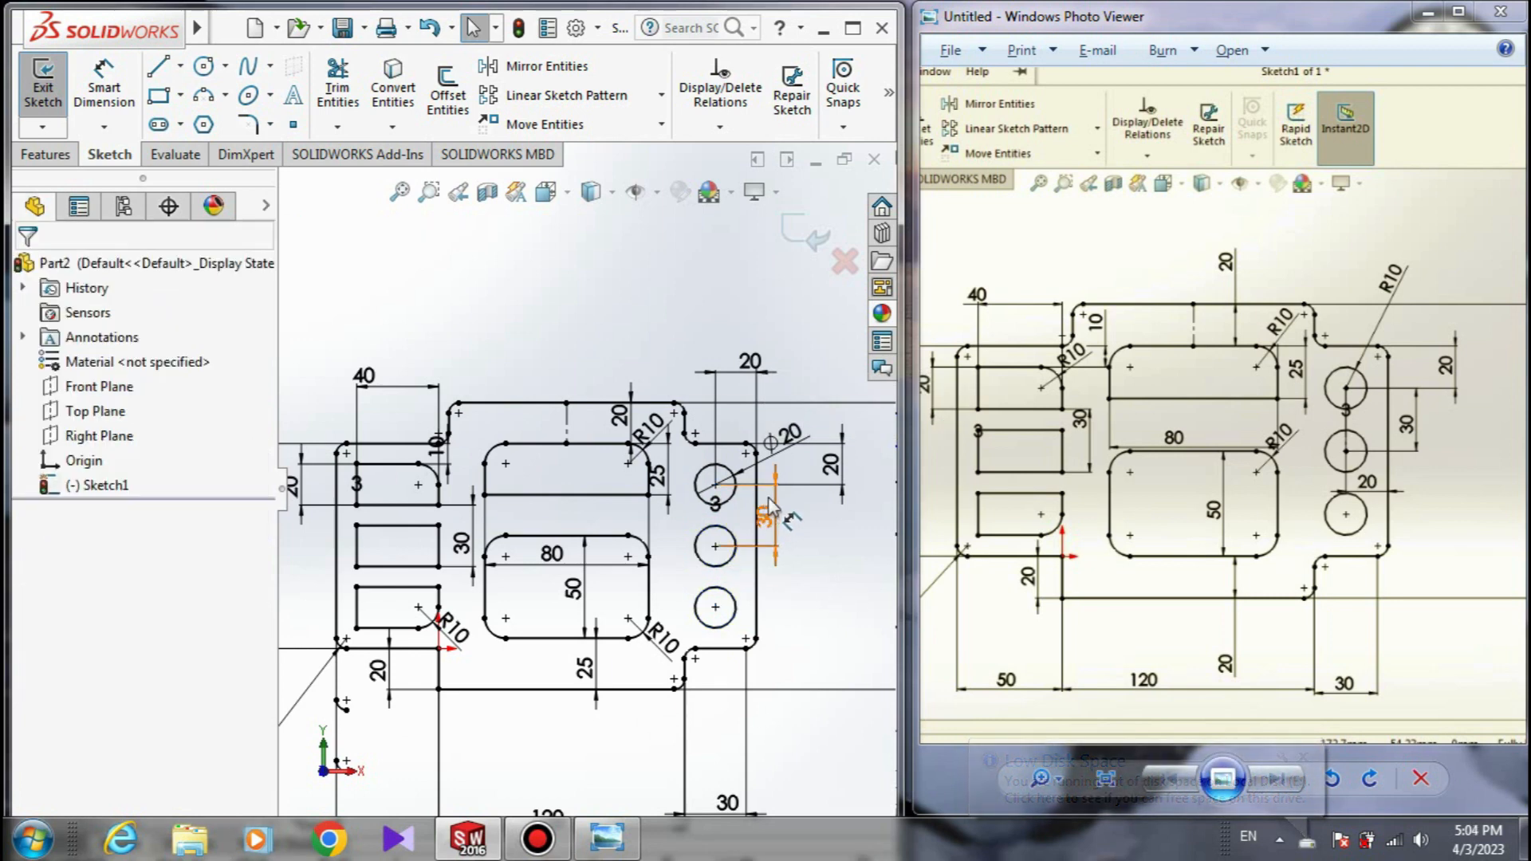
- Save the part to the Desktop as Part2 in the Part (*.prt;*.sldprt) format
{"action": "scroll", "coordinate": [586, 510], "scroll_direction": "up", "scroll_amount": 2}
{"action": "scroll", "coordinate": [582, 523], "scroll_direction": "down", "scroll_amount": 2}
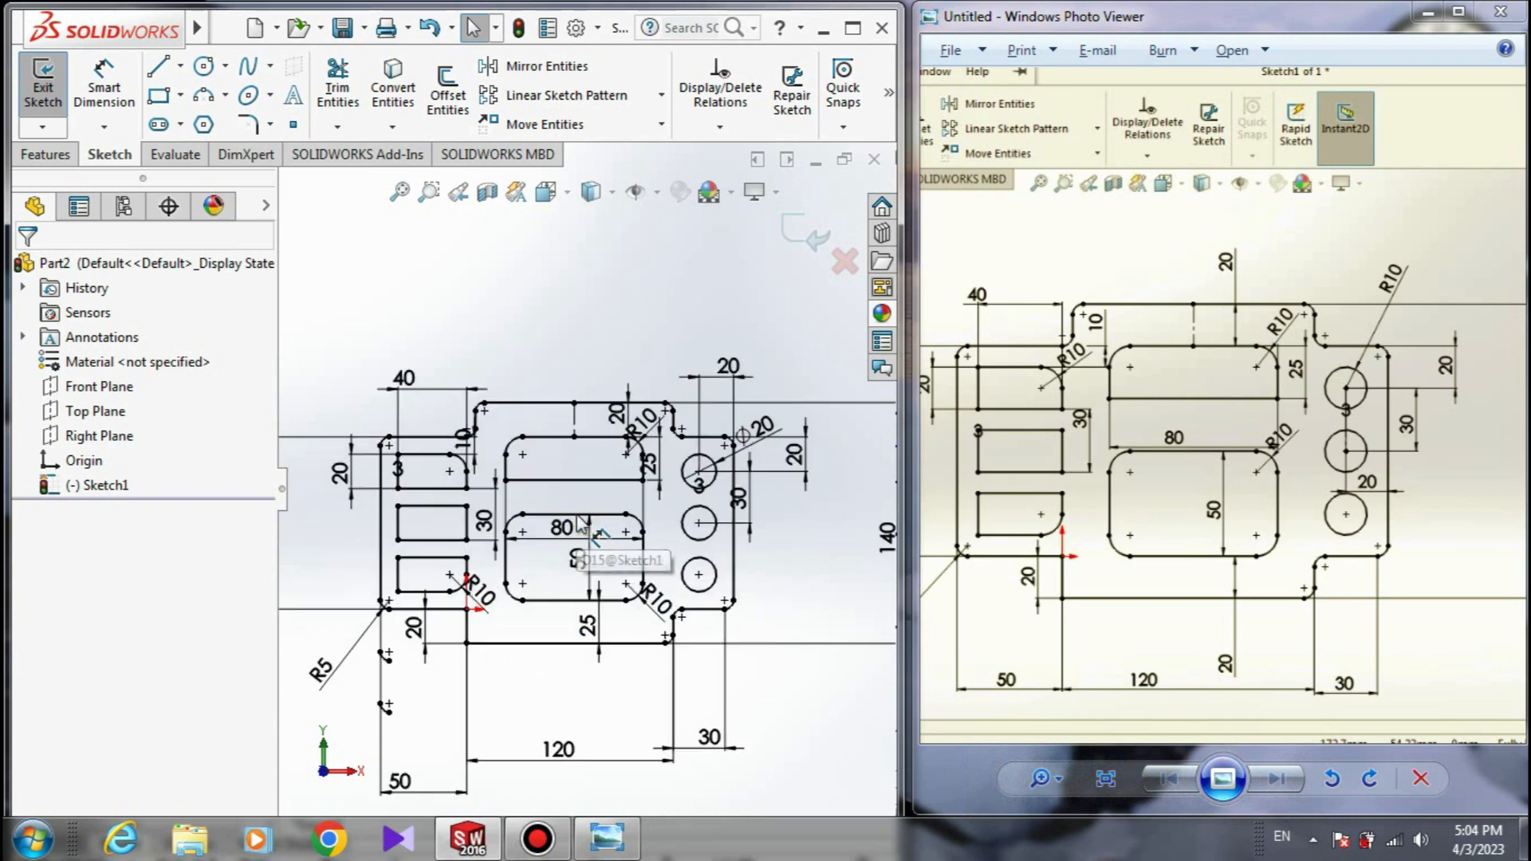
{"action": "scroll", "coordinate": [590, 494], "scroll_direction": "up", "scroll_amount": 2}
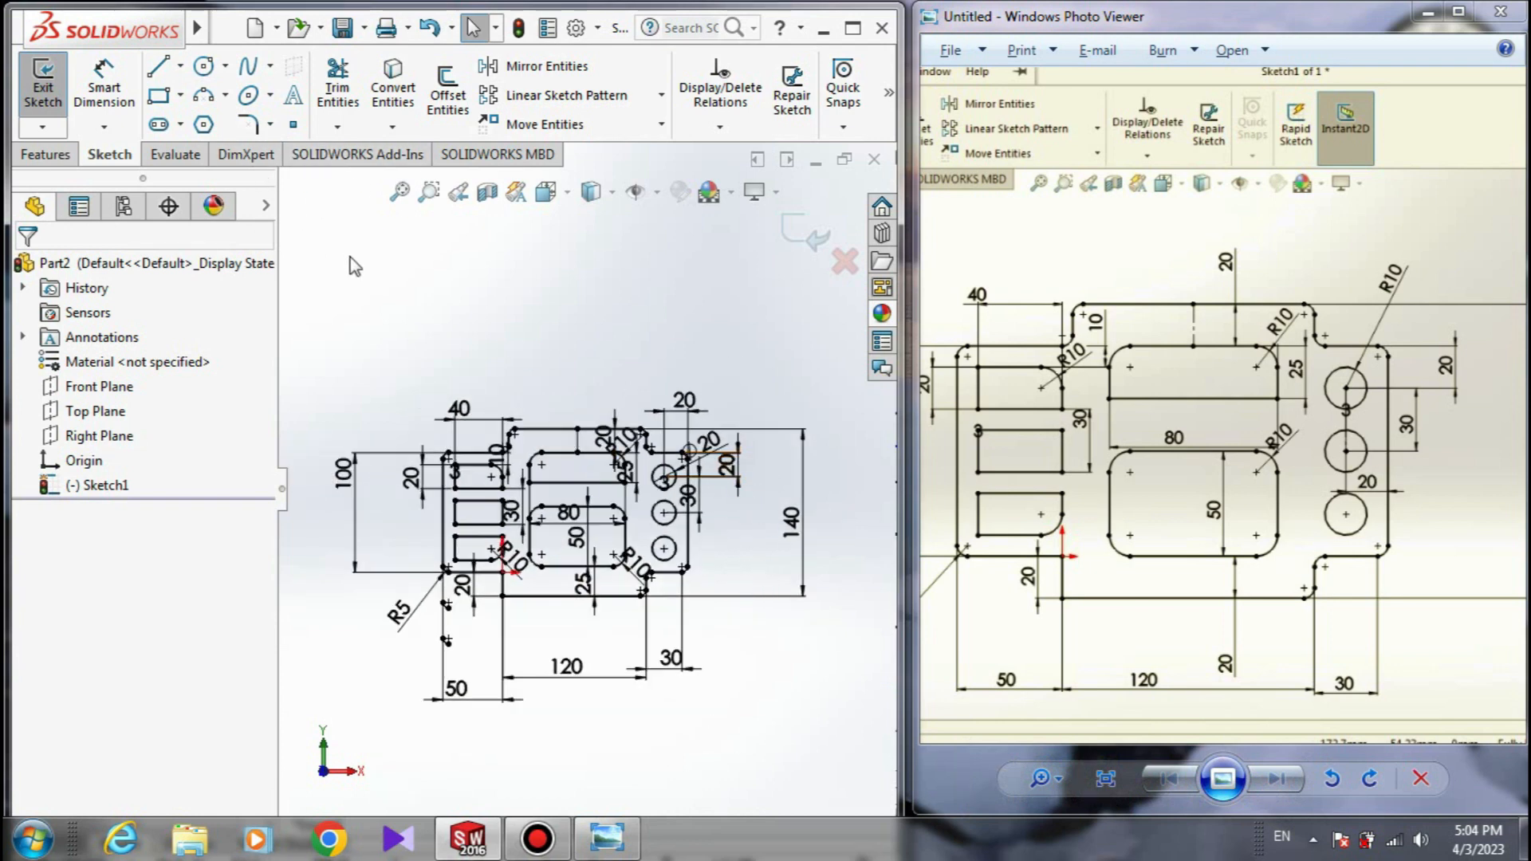
{"action": "key", "text": "ctrl+s"}
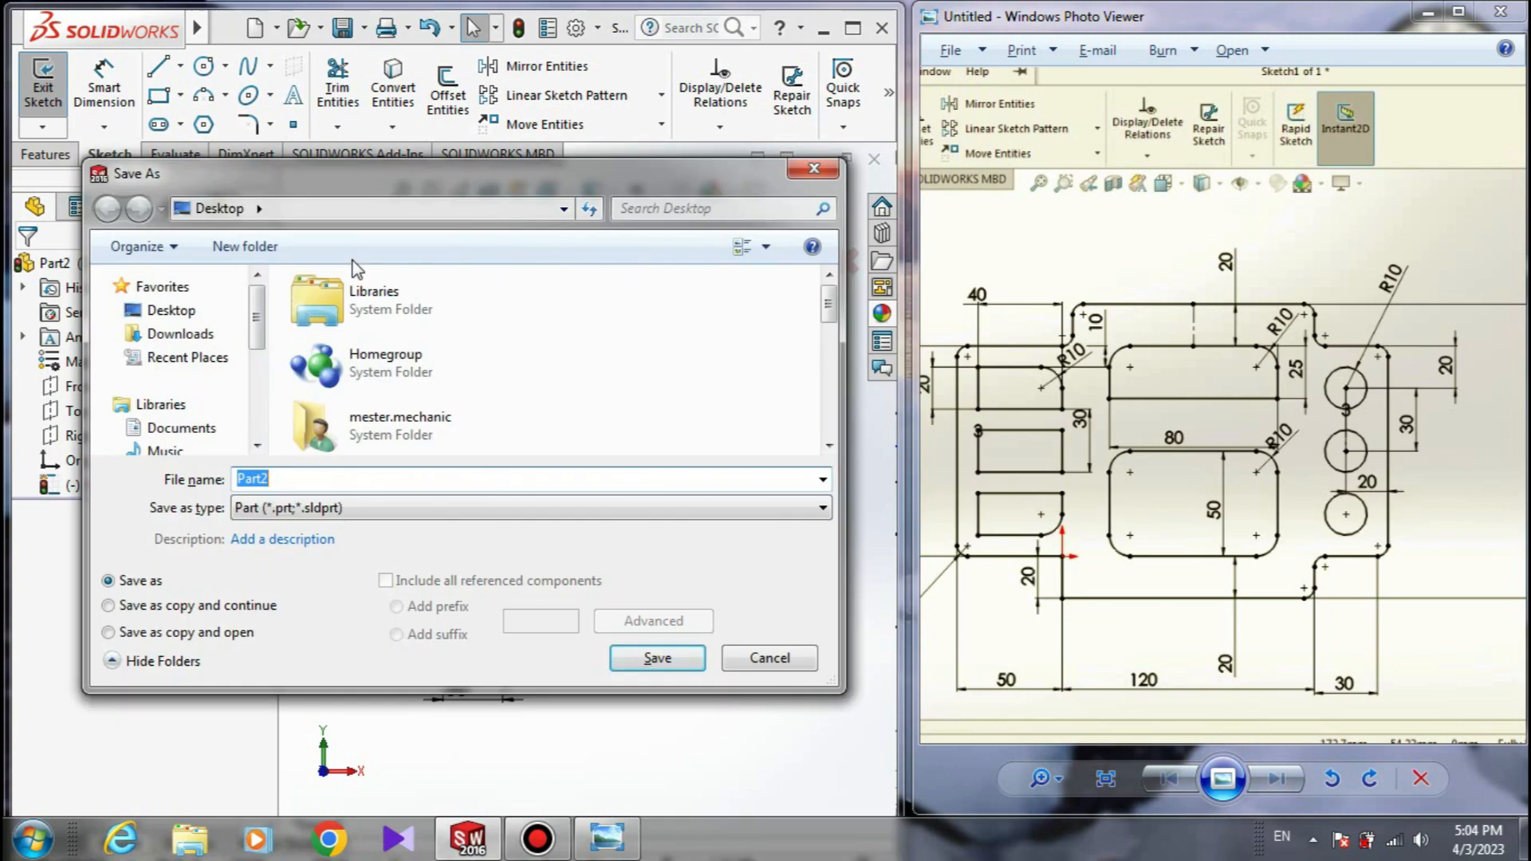
{"action": "left_click", "coordinate": [813, 168]}
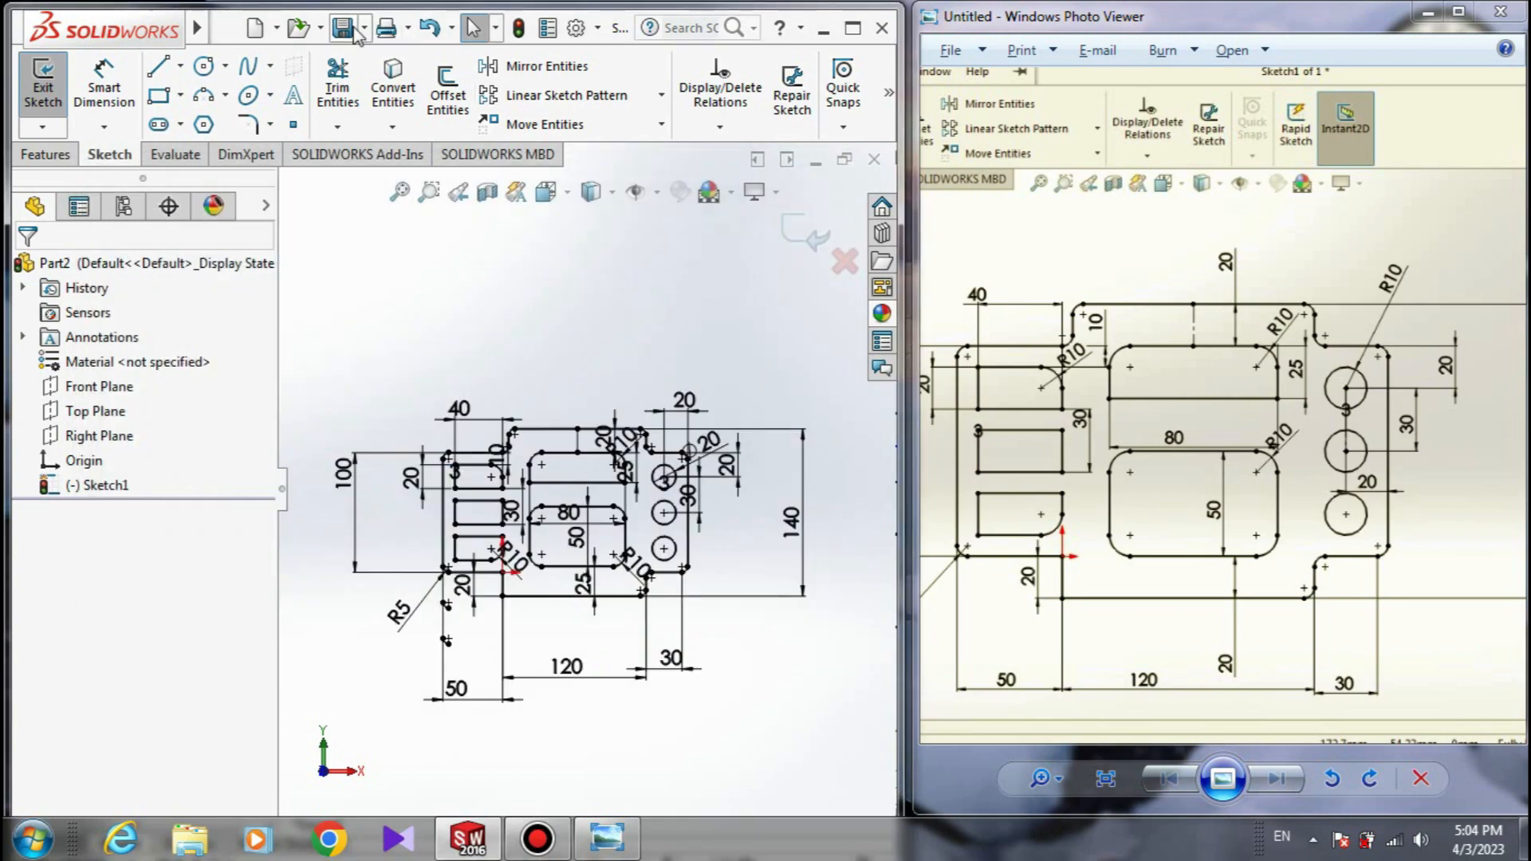
{"action": "left_click", "coordinate": [345, 29]}
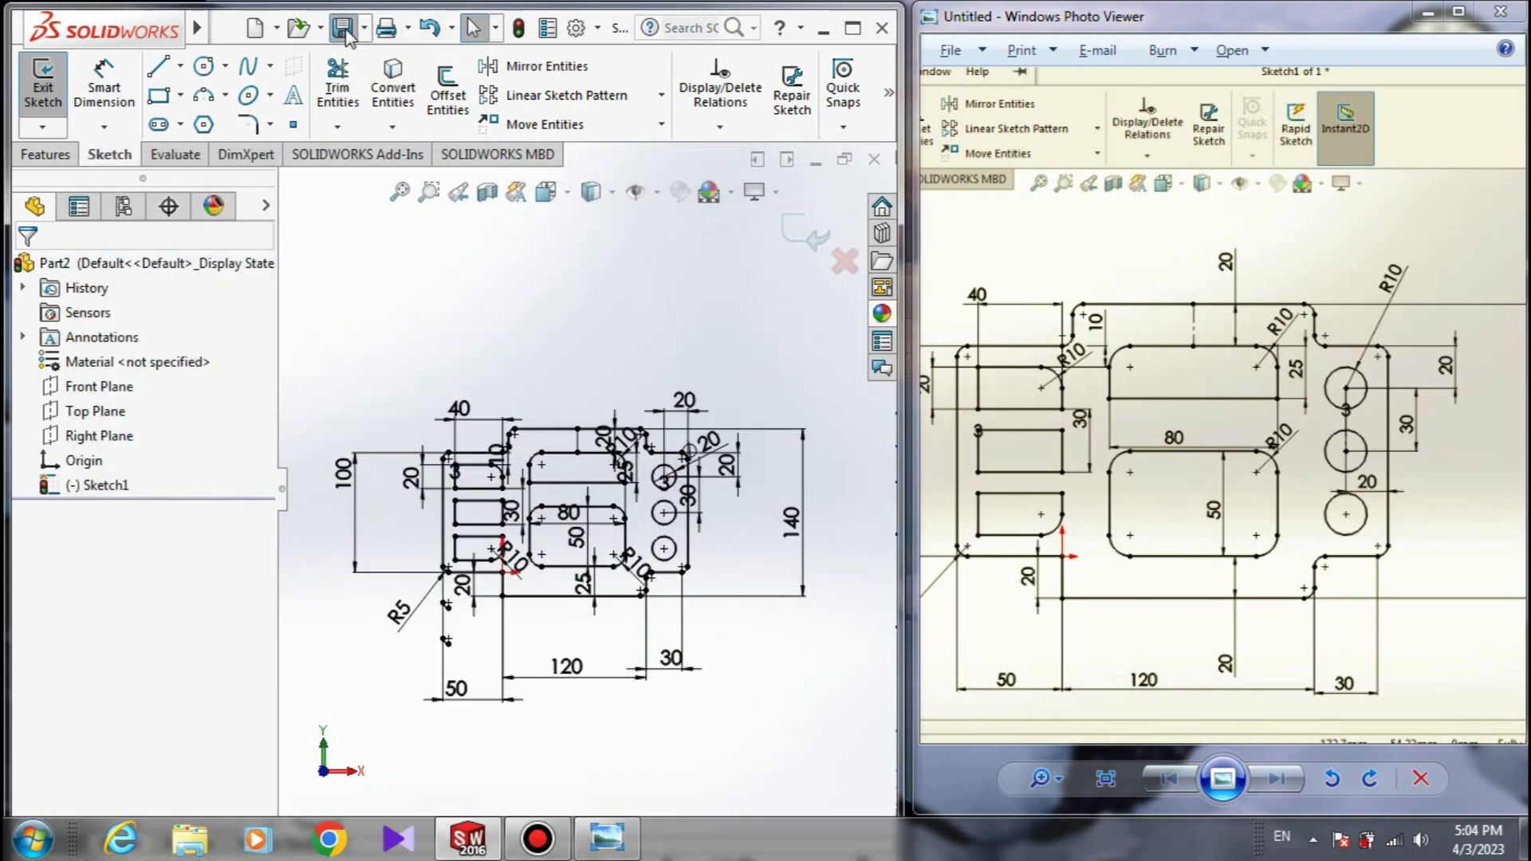
{"action": "left_click", "coordinate": [205, 311]}
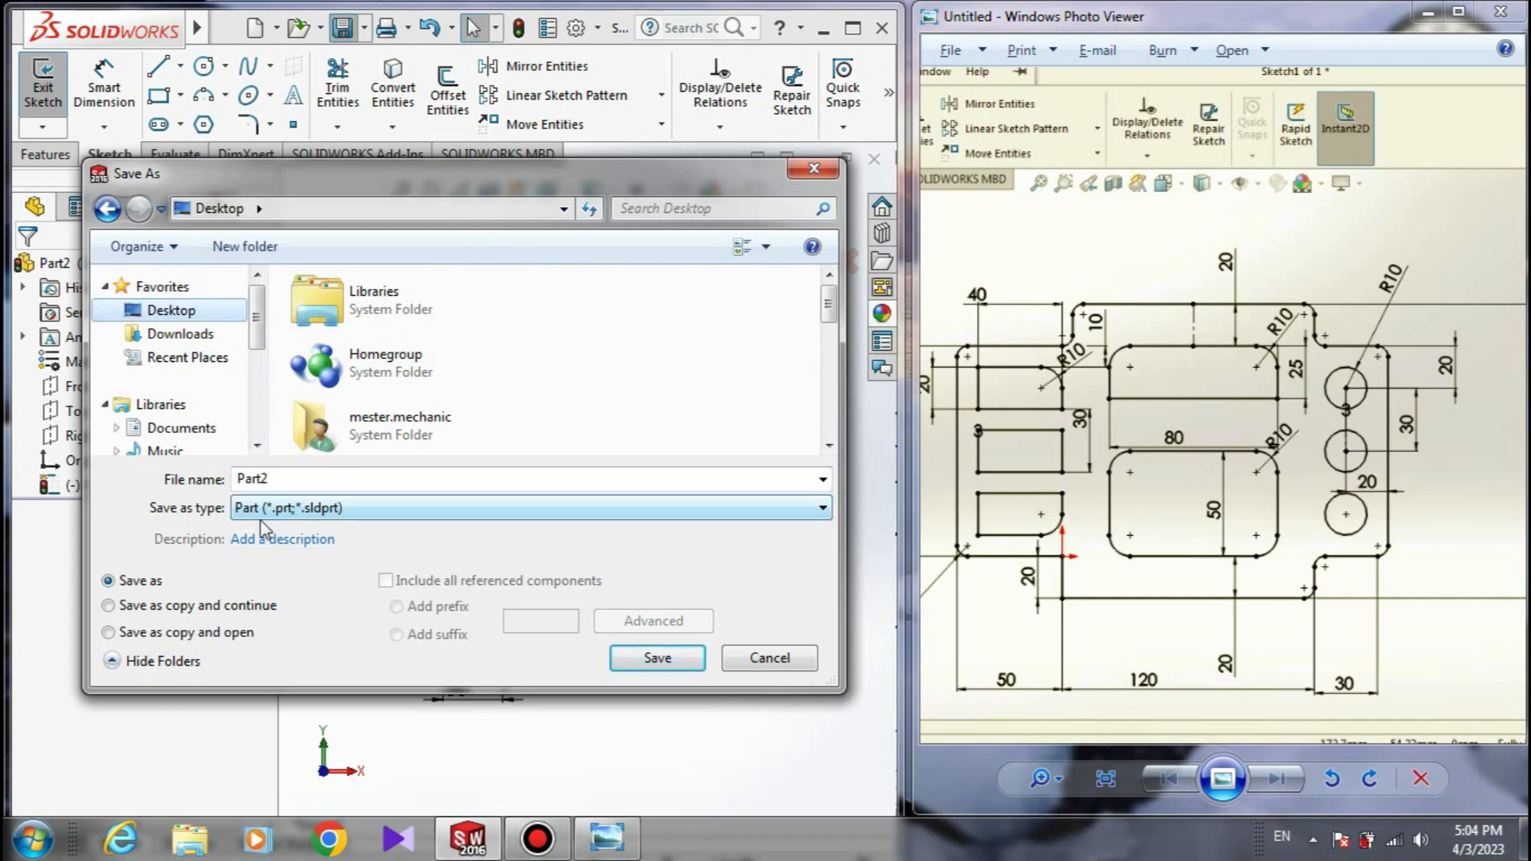
{"action": "left_click", "coordinate": [662, 657]}
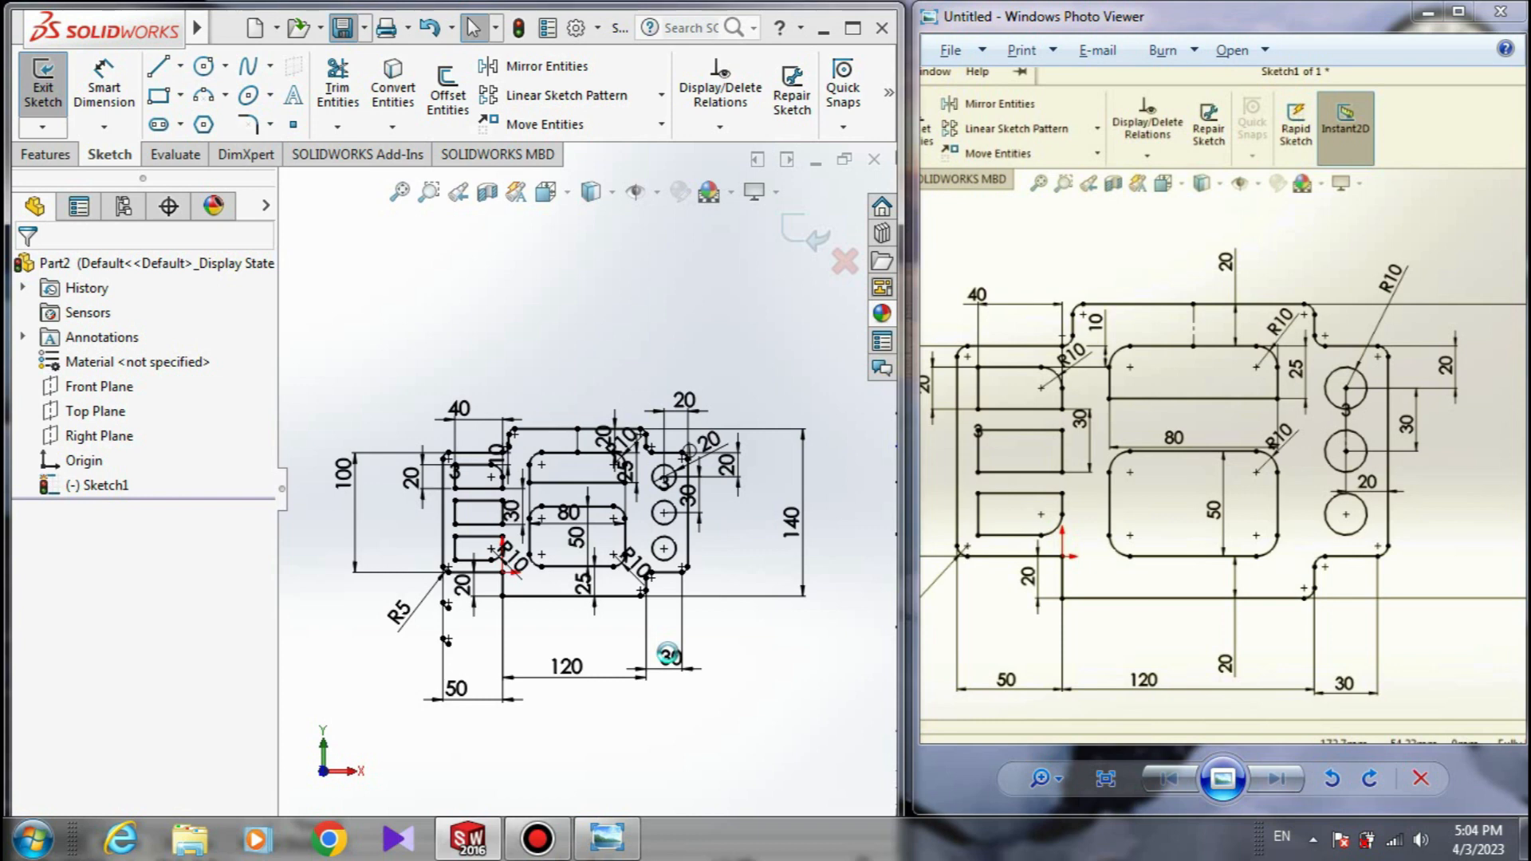